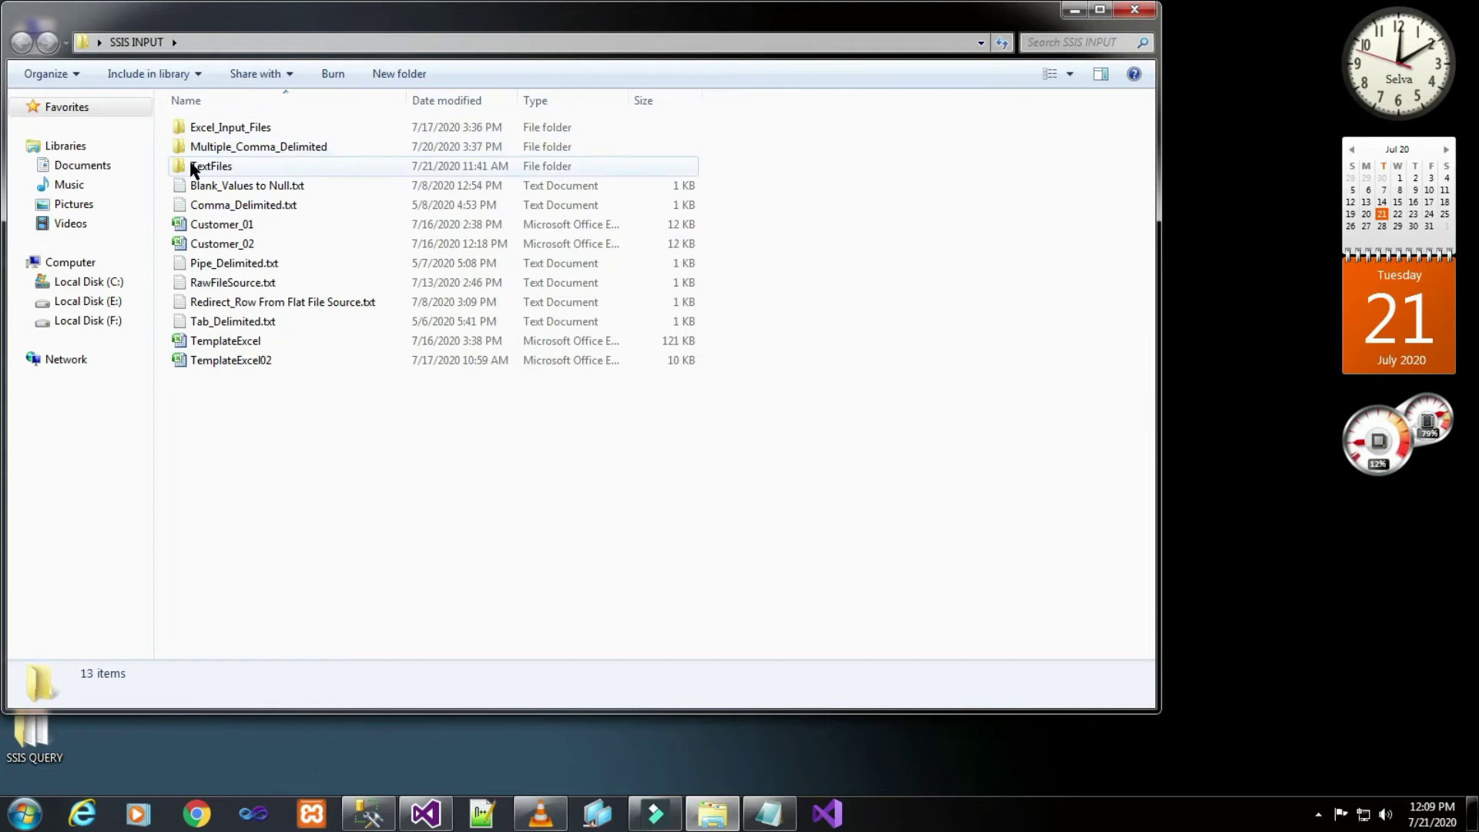
# - Open Customer.txt from the TextFiles folder to examine its comma-delimited customer records
pyautogui.doubleClick(191, 164)
pyautogui.click(231, 135)
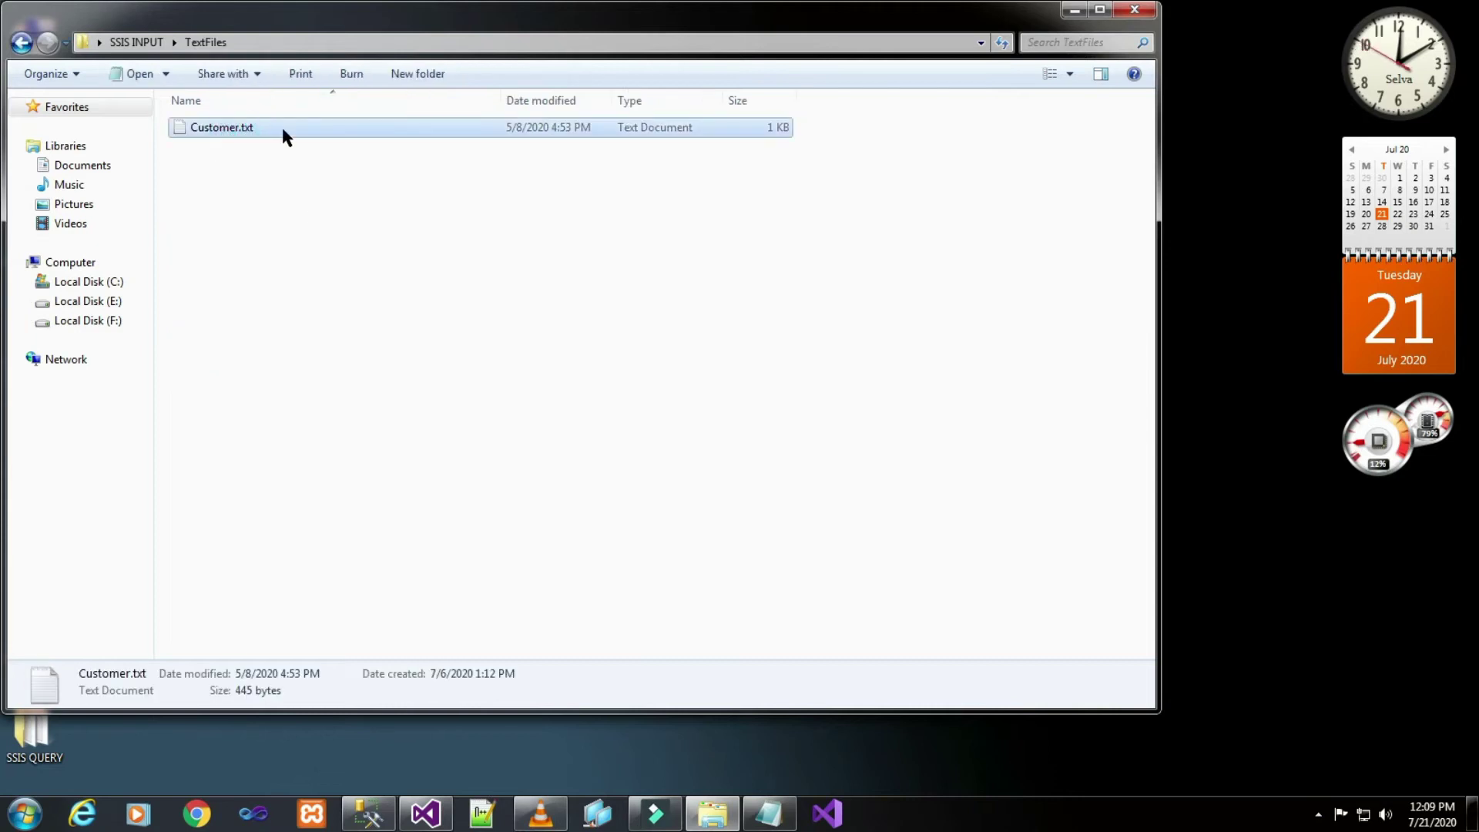
pyautogui.click(259, 129)
pyautogui.doubleClick(259, 129)
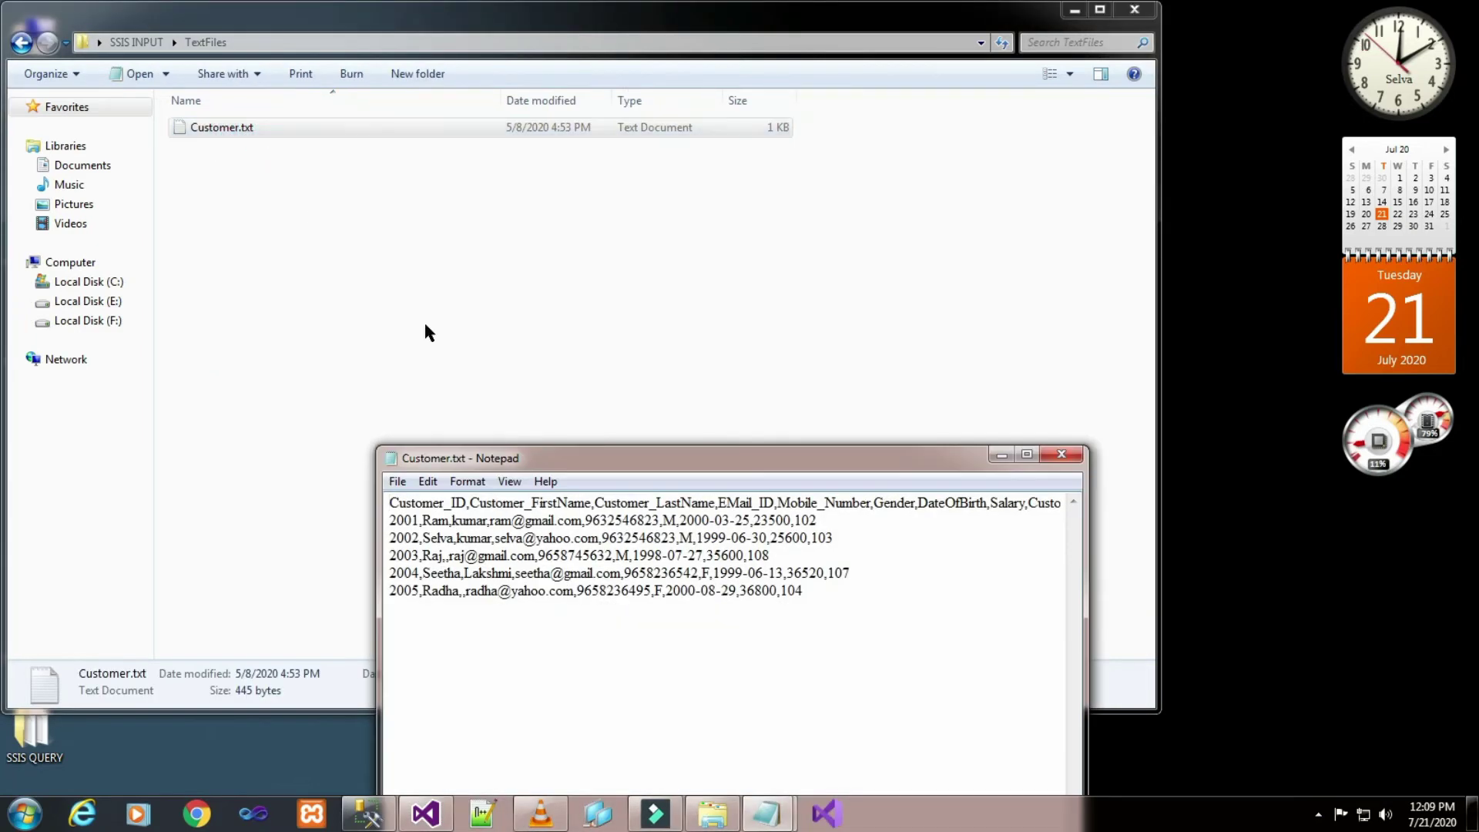
# - Switch to SQL Server Management Studio and inspect the dbo.Customer_01 and dbo.Customer_02 tables in the TRAINER database
pyautogui.click(368, 813)
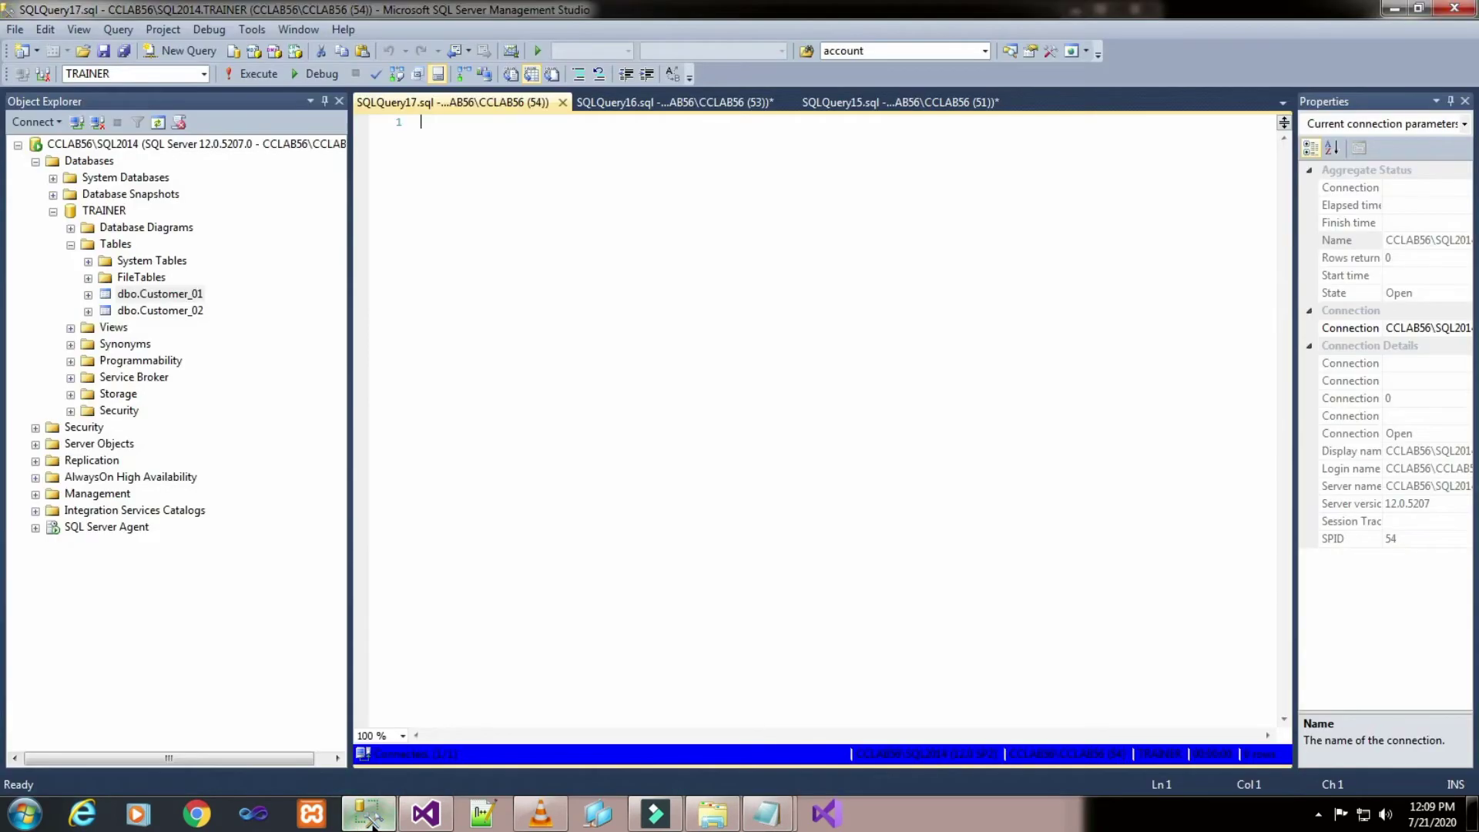
pyautogui.click(88, 294)
pyautogui.click(87, 412)
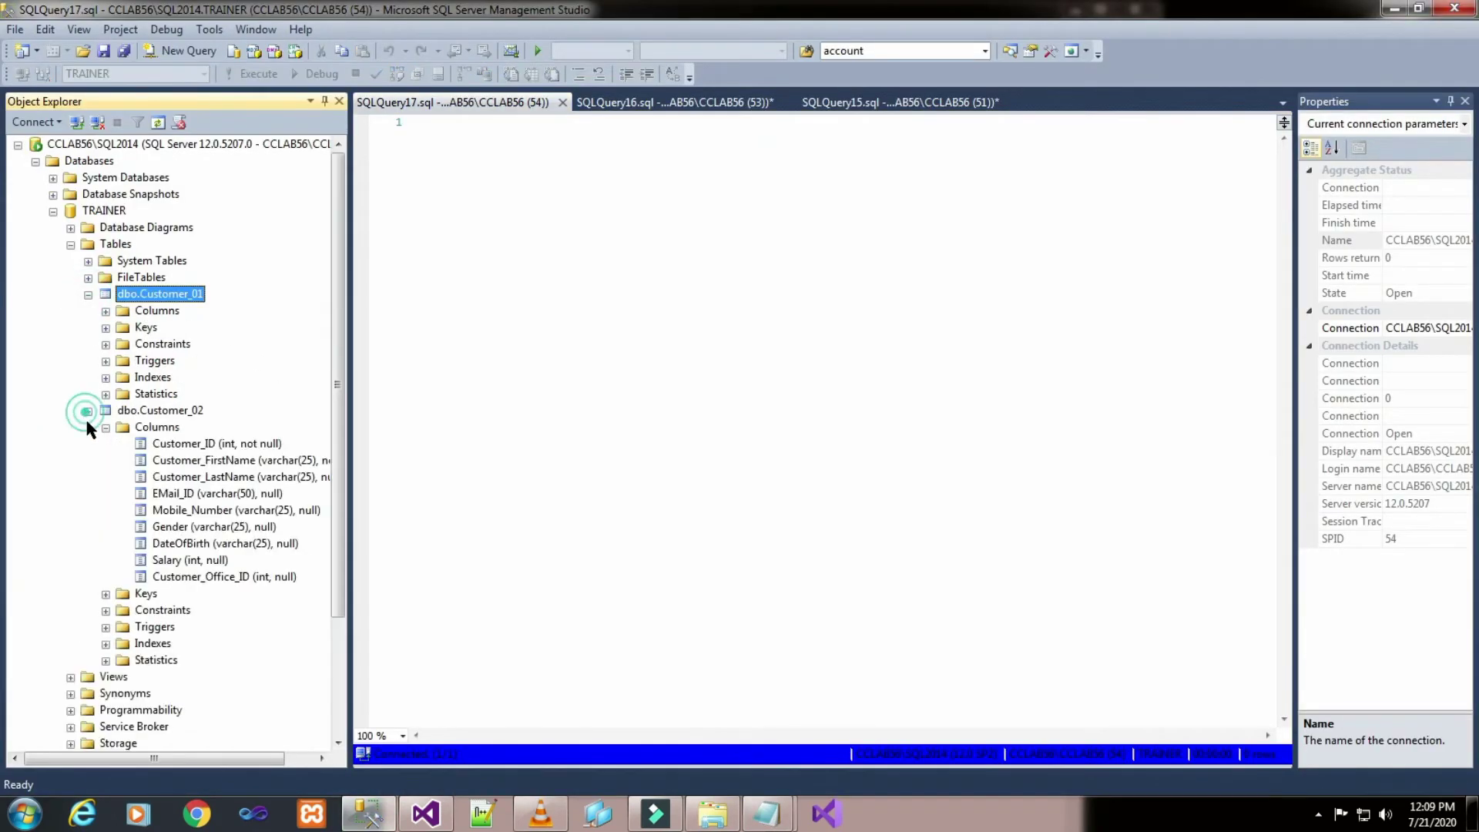
pyautogui.click(106, 427)
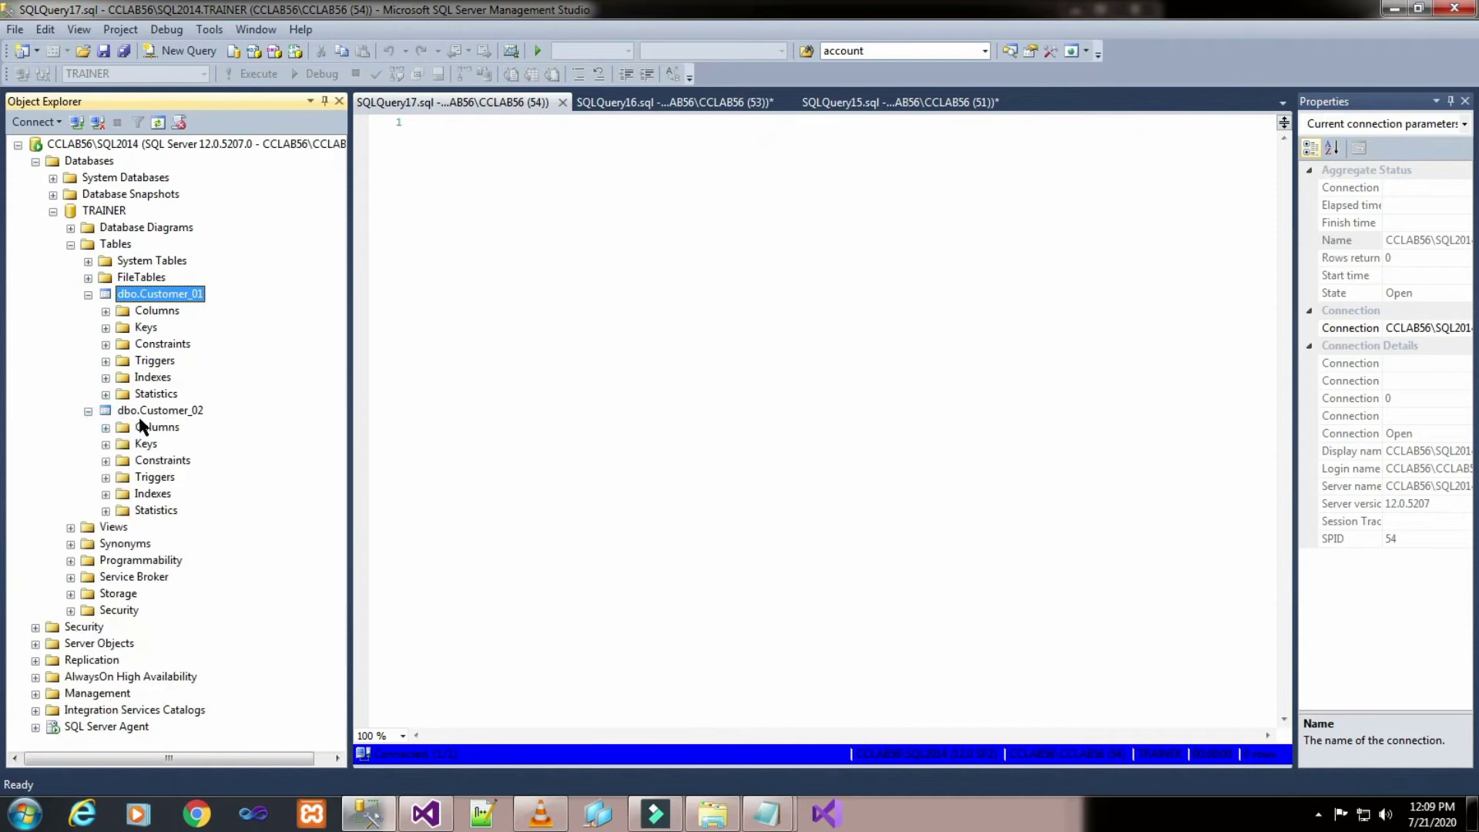
pyautogui.click(151, 411)
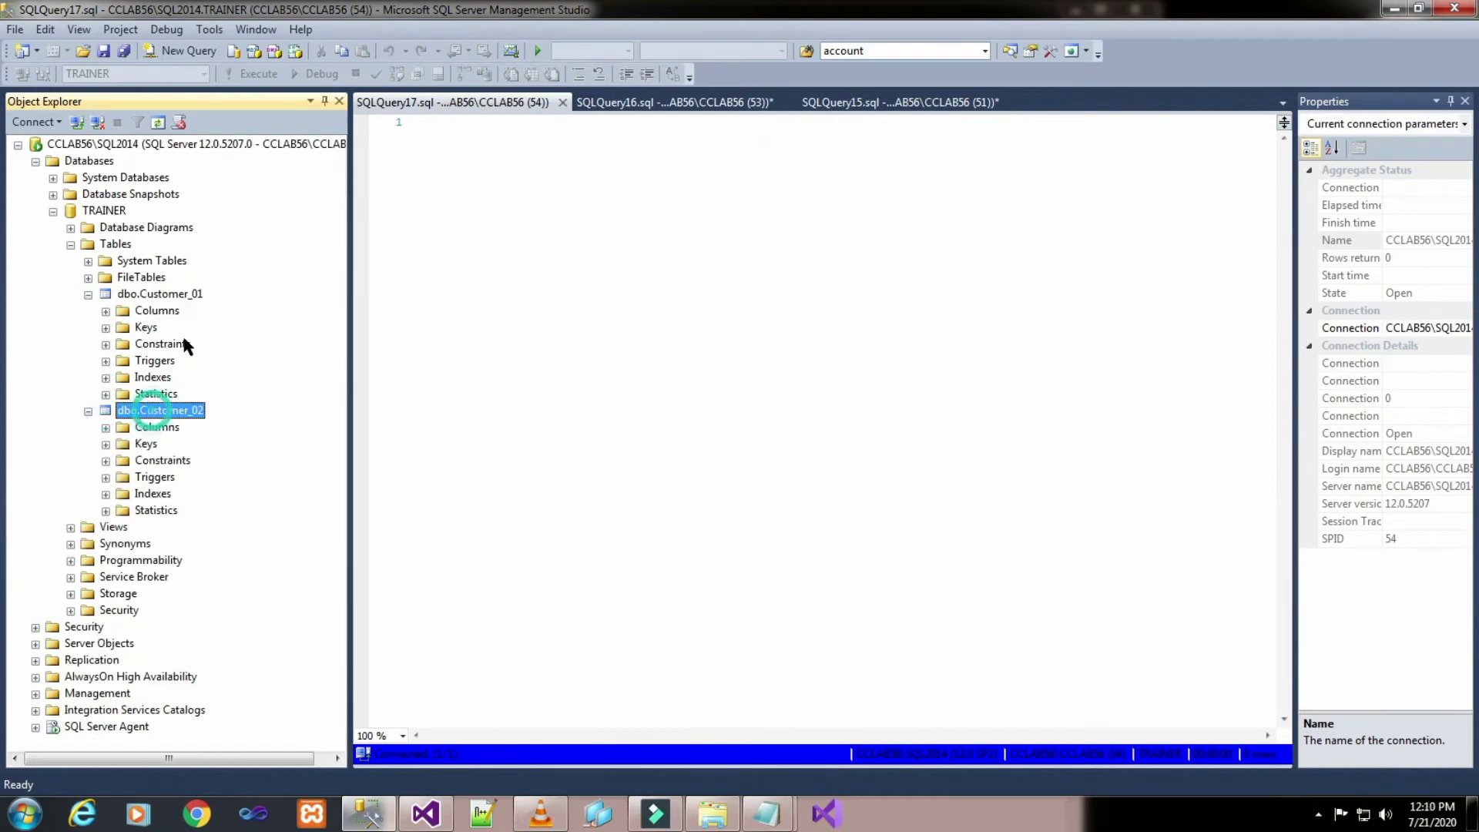
# - Run the existing SELECT TOP 1000 queries on Customer_01 and Customer_02 to check the tables' contents
pyautogui.click(628, 103)
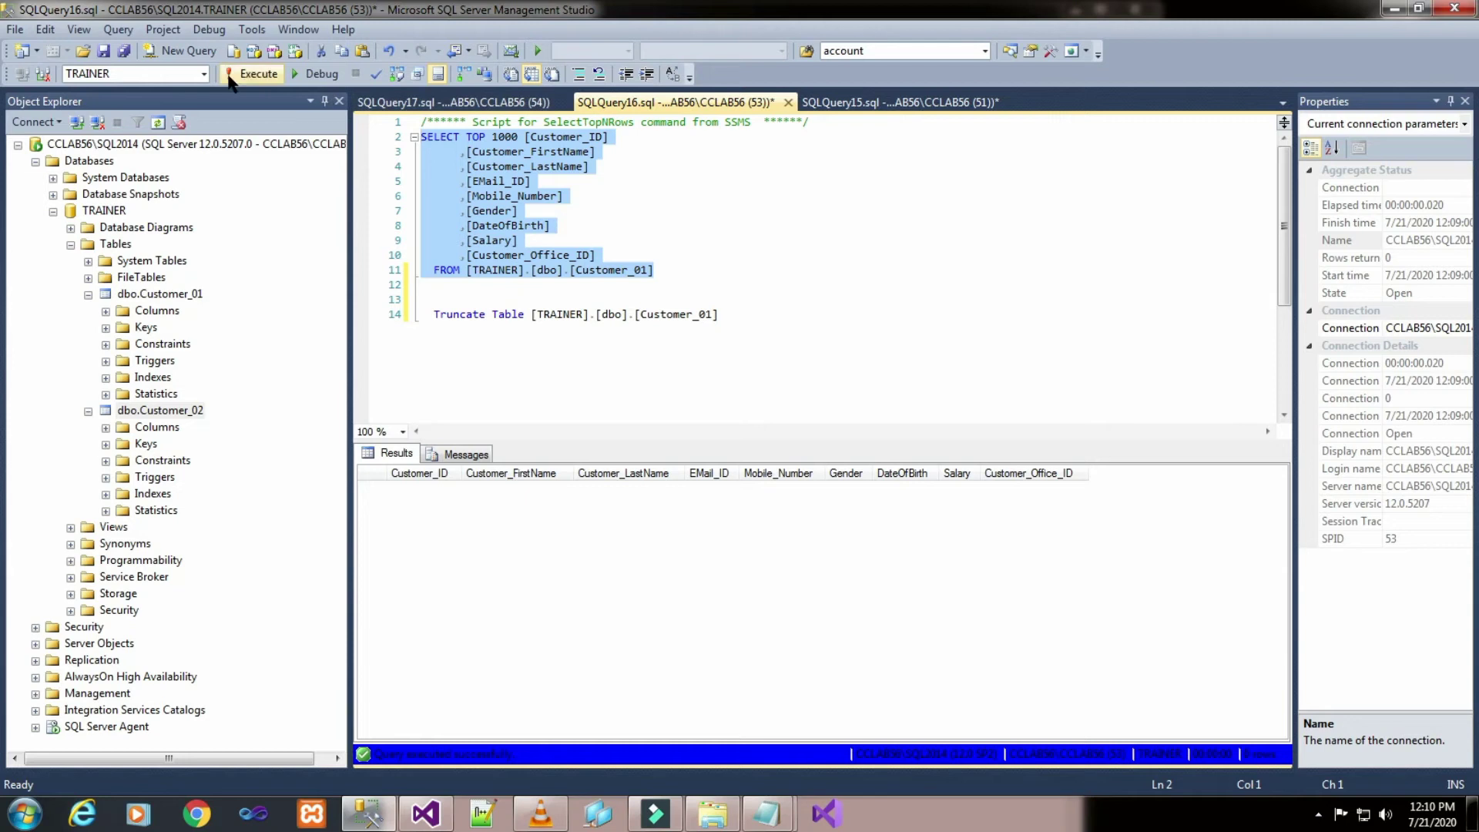
pyautogui.click(230, 79)
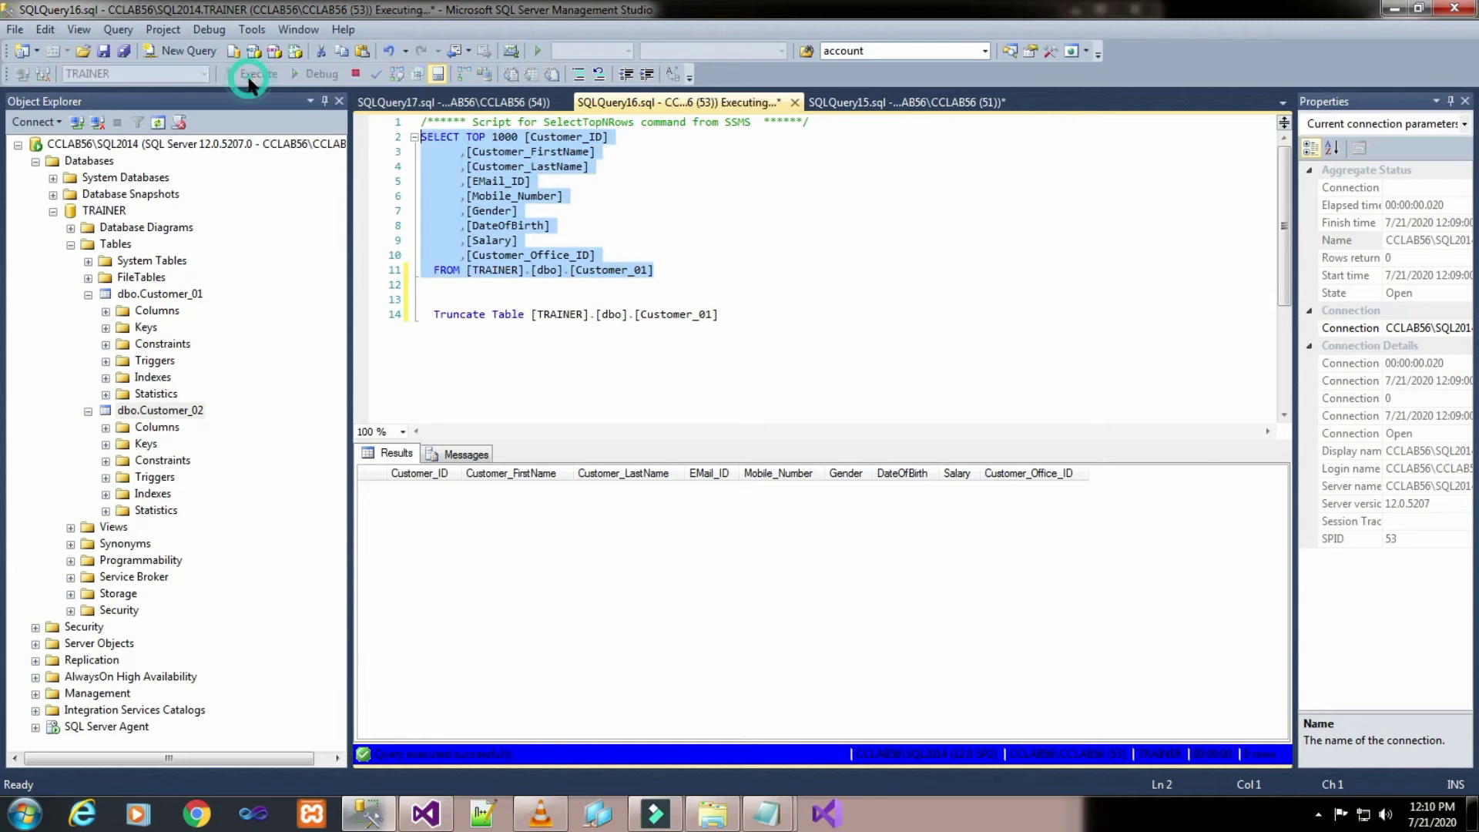
pyautogui.click(845, 104)
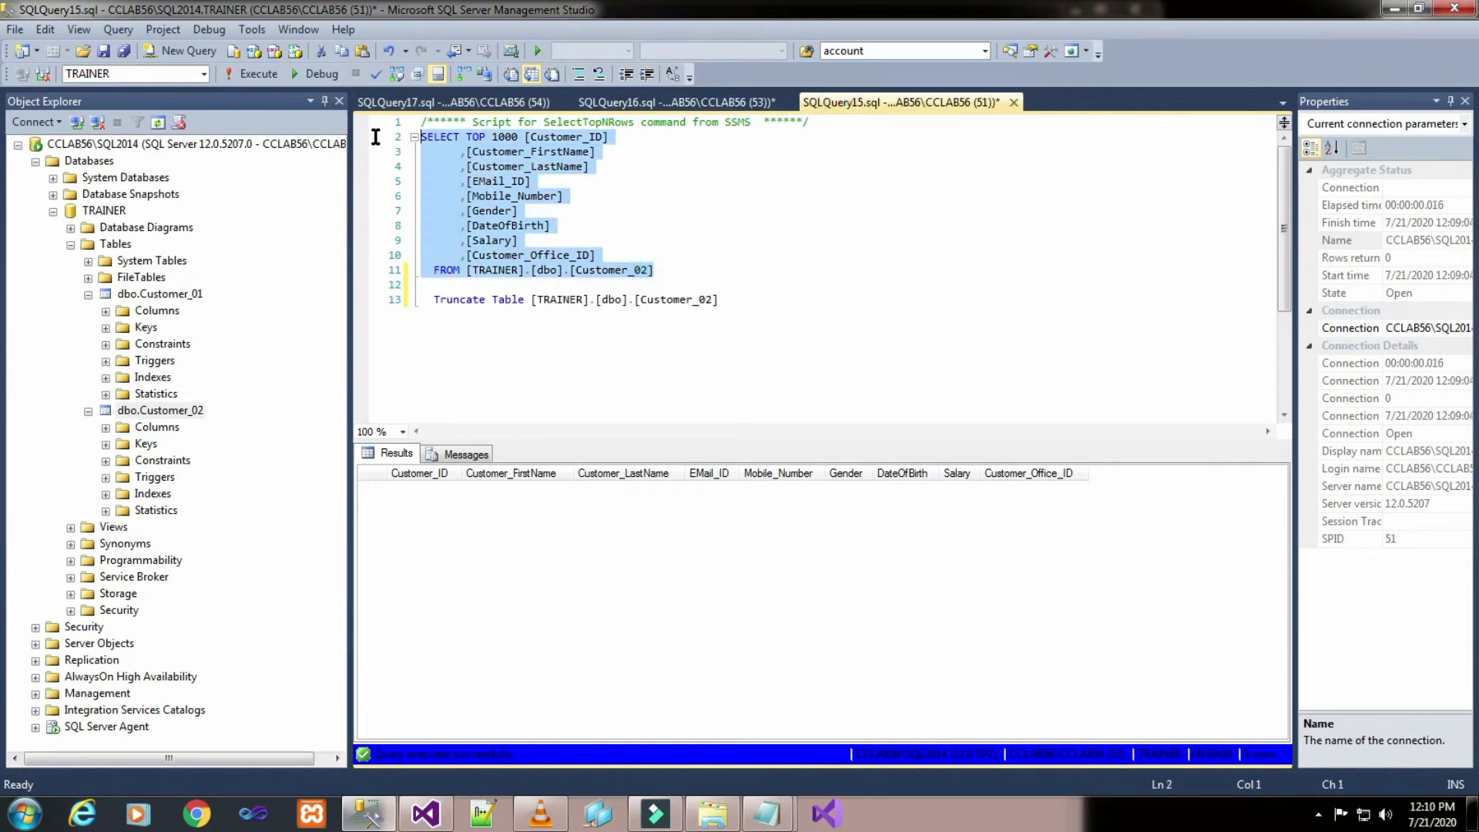
pyautogui.moveTo(375, 136); pyautogui.dragTo(376, 121)
pyautogui.click(254, 75)
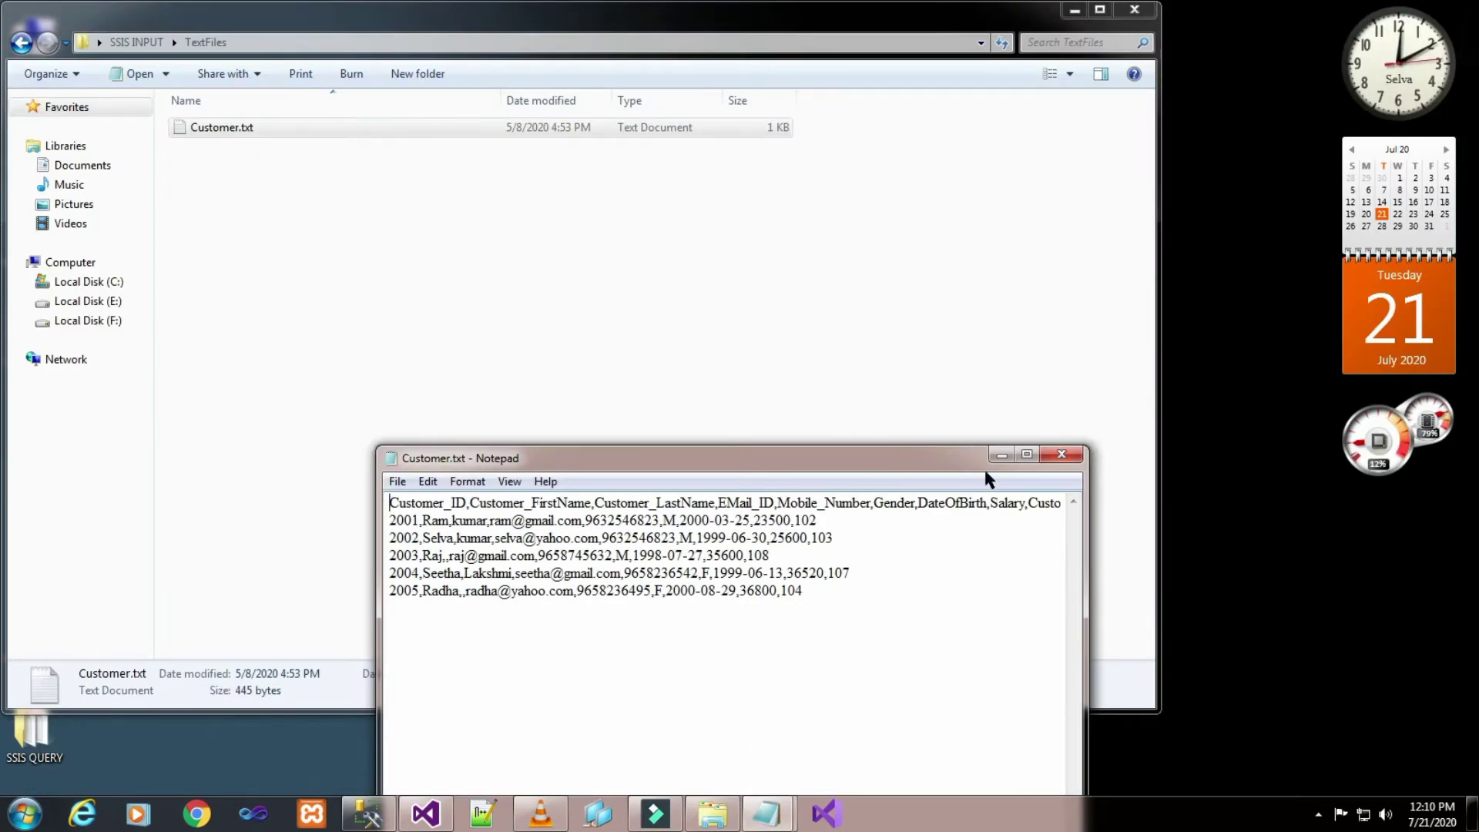
# - Close the Customer.txt file and minimize the TextFiles folder window
pyautogui.click(1060, 454)
pyautogui.click(744, 363)
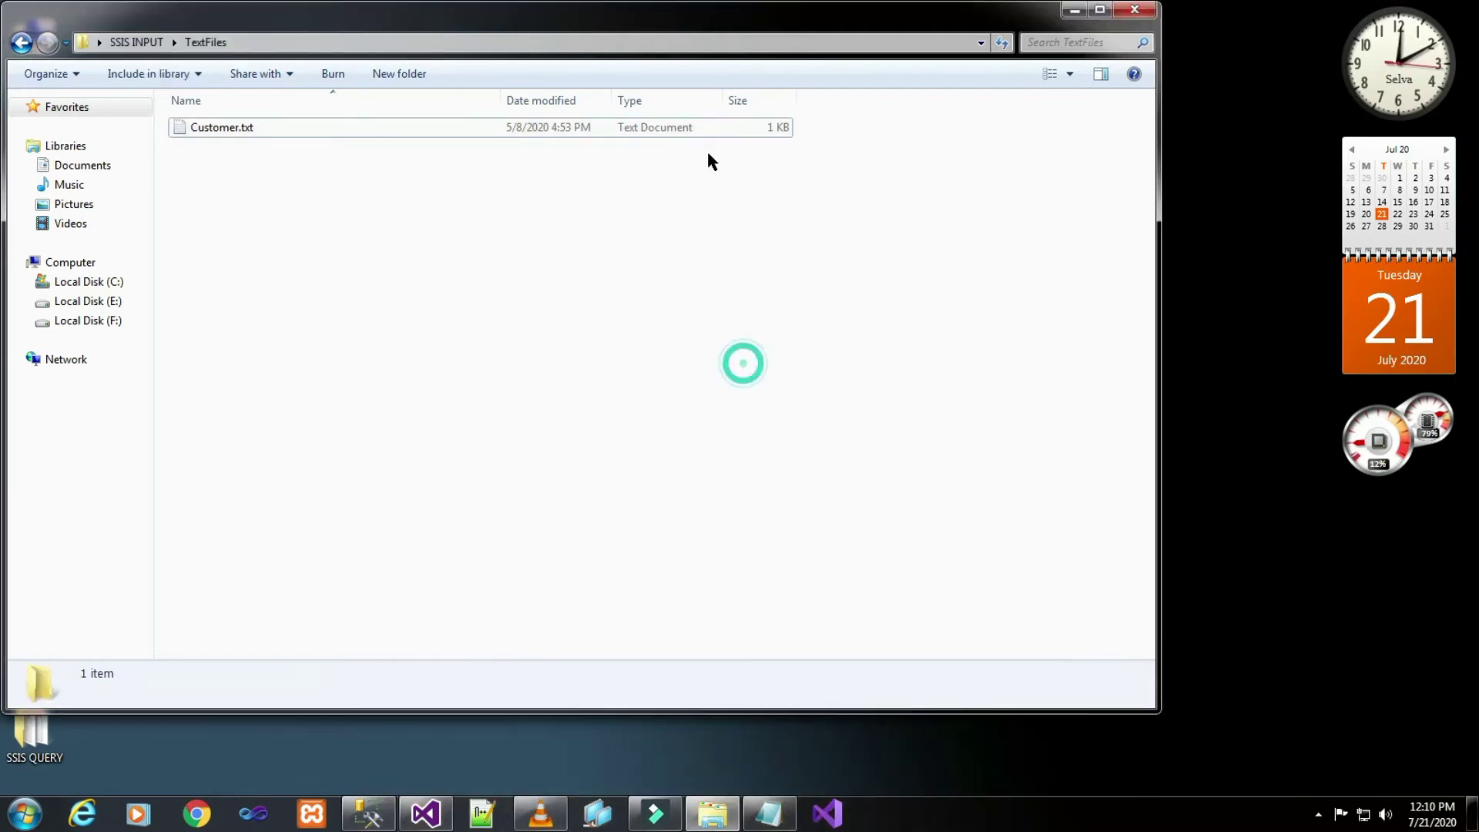
pyautogui.click(1073, 11)
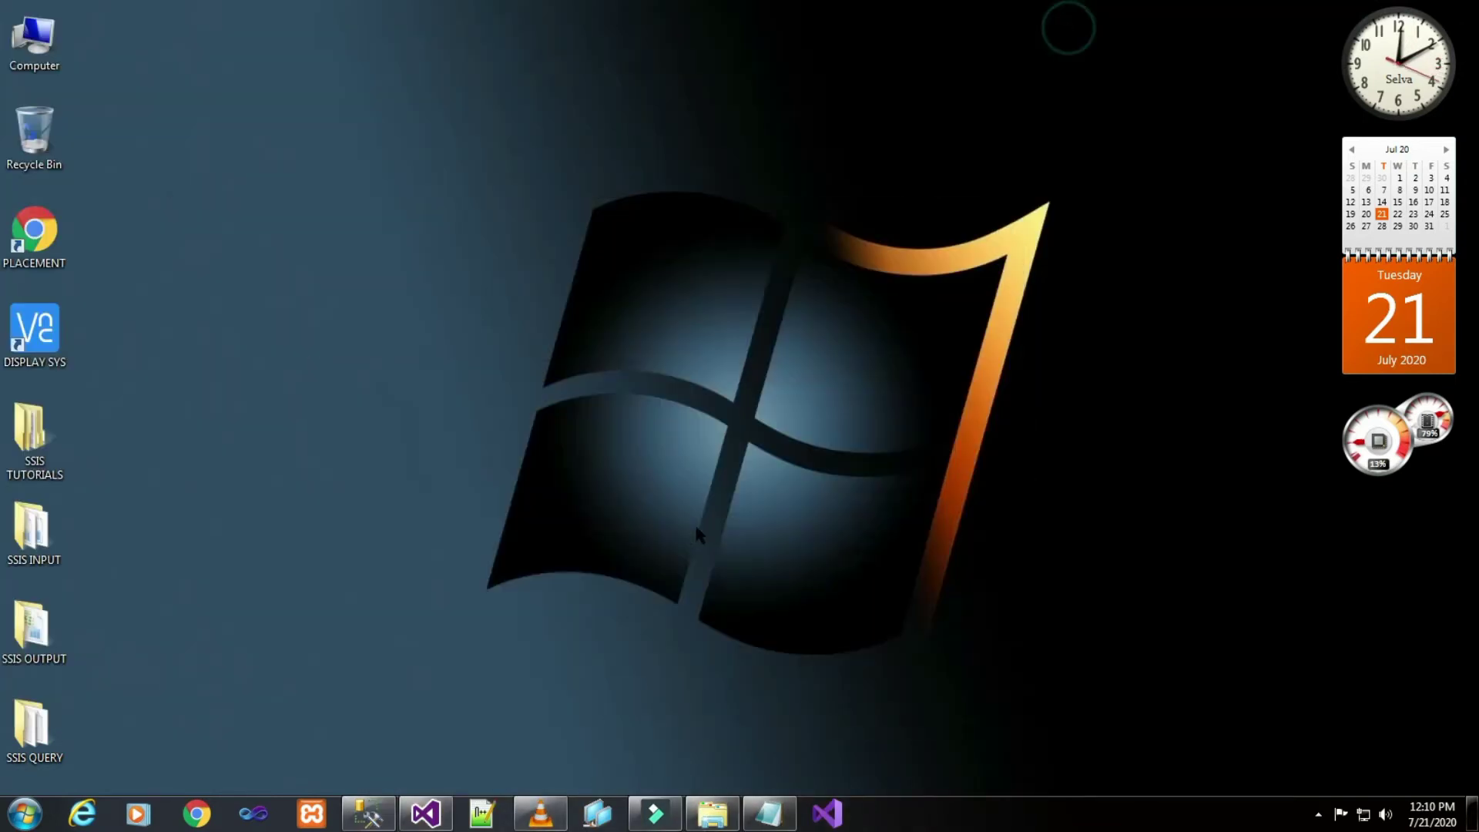
# - Switch to Visual Studio and add a new SSIS package to the SSIS_TUTORIALS project
pyautogui.click(428, 814)
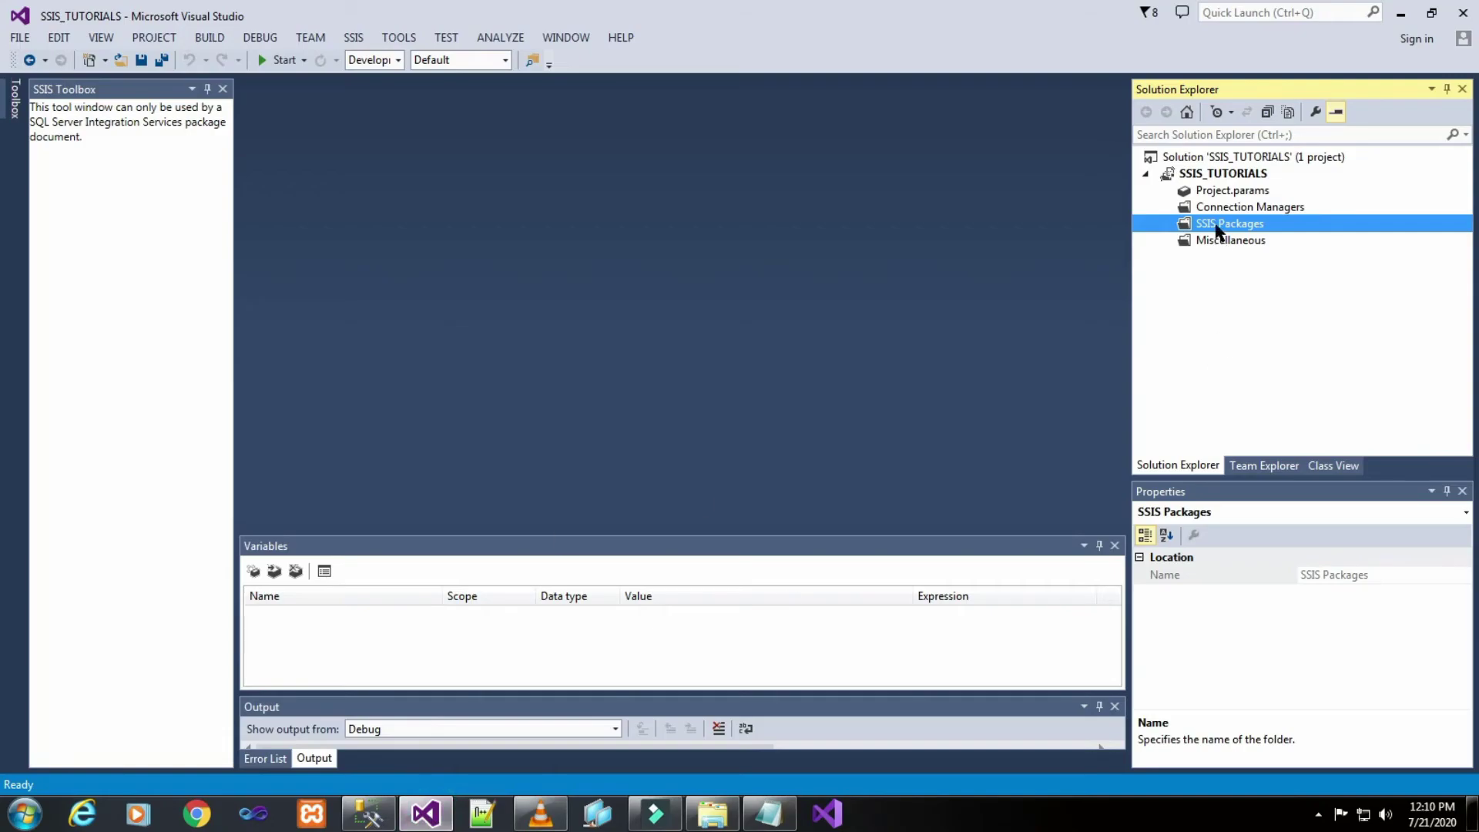
pyautogui.rightClick(1217, 231)
pyautogui.click(1091, 240)
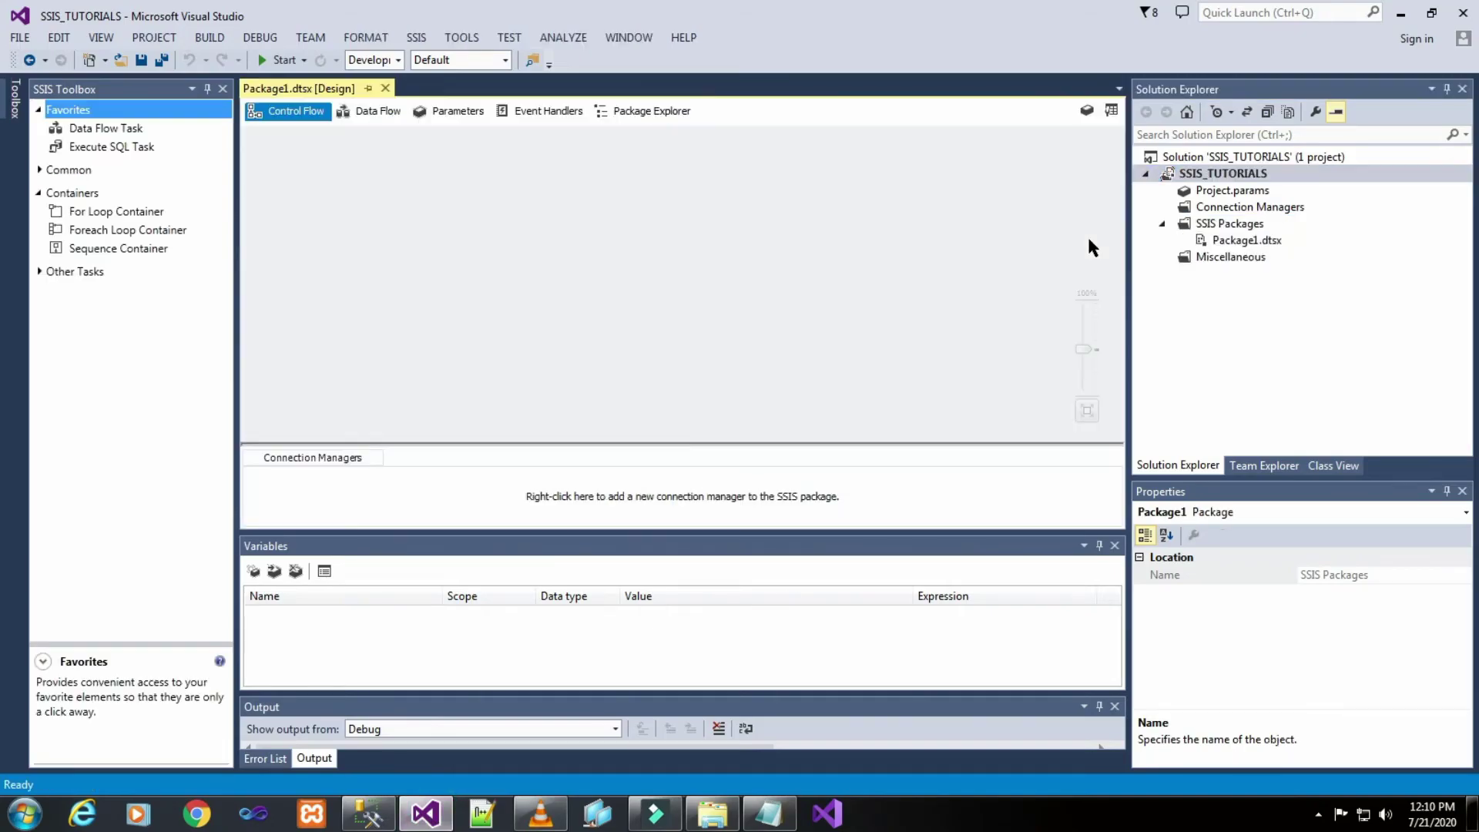
# - Rename the new package LoadTextFileToMultipleTableWithTextFileName, copying the name from the Test notes in Notepad
pyautogui.click(768, 813)
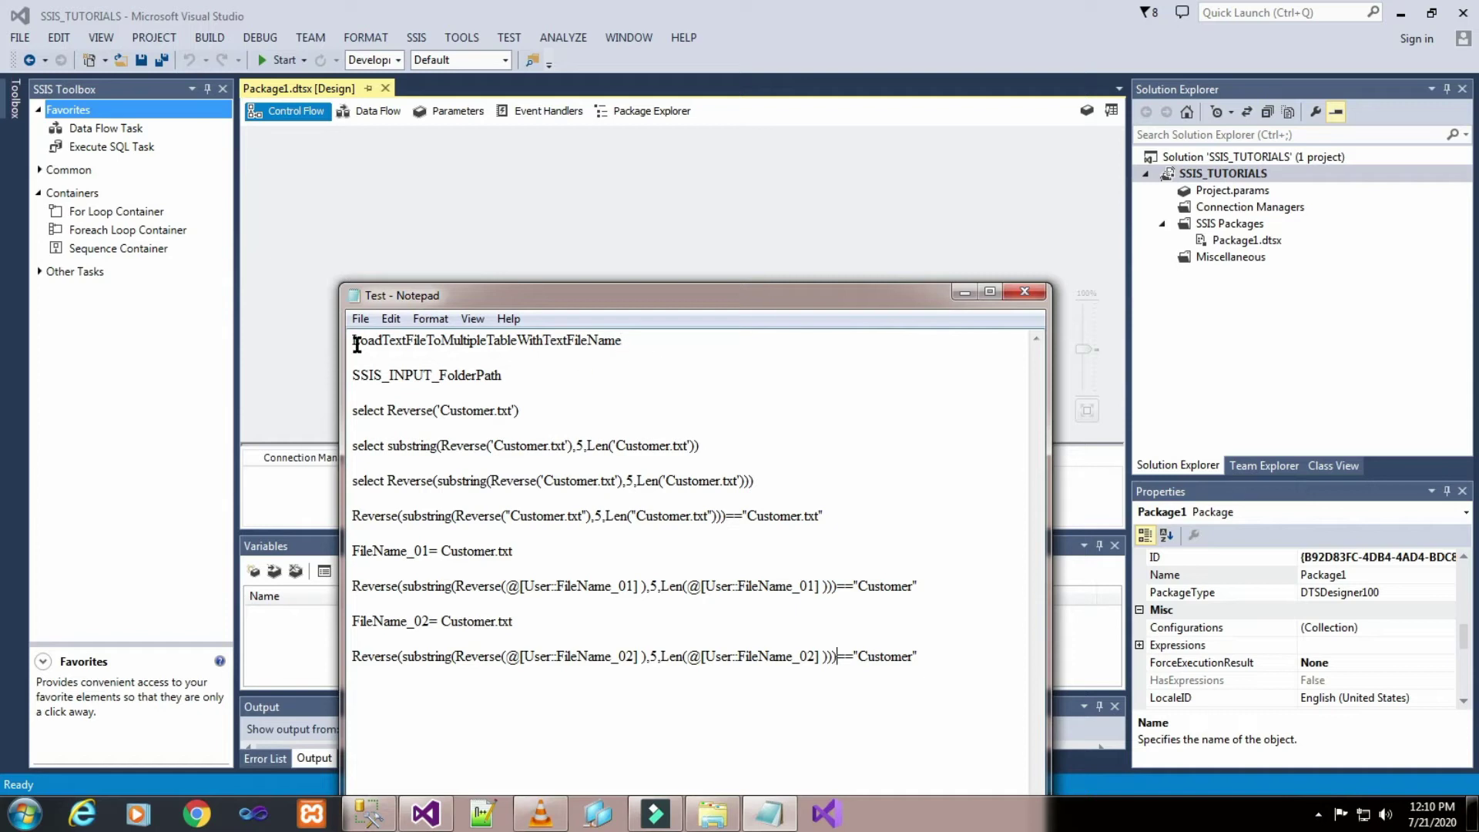
pyautogui.moveTo(353, 341); pyautogui.dragTo(621, 345)
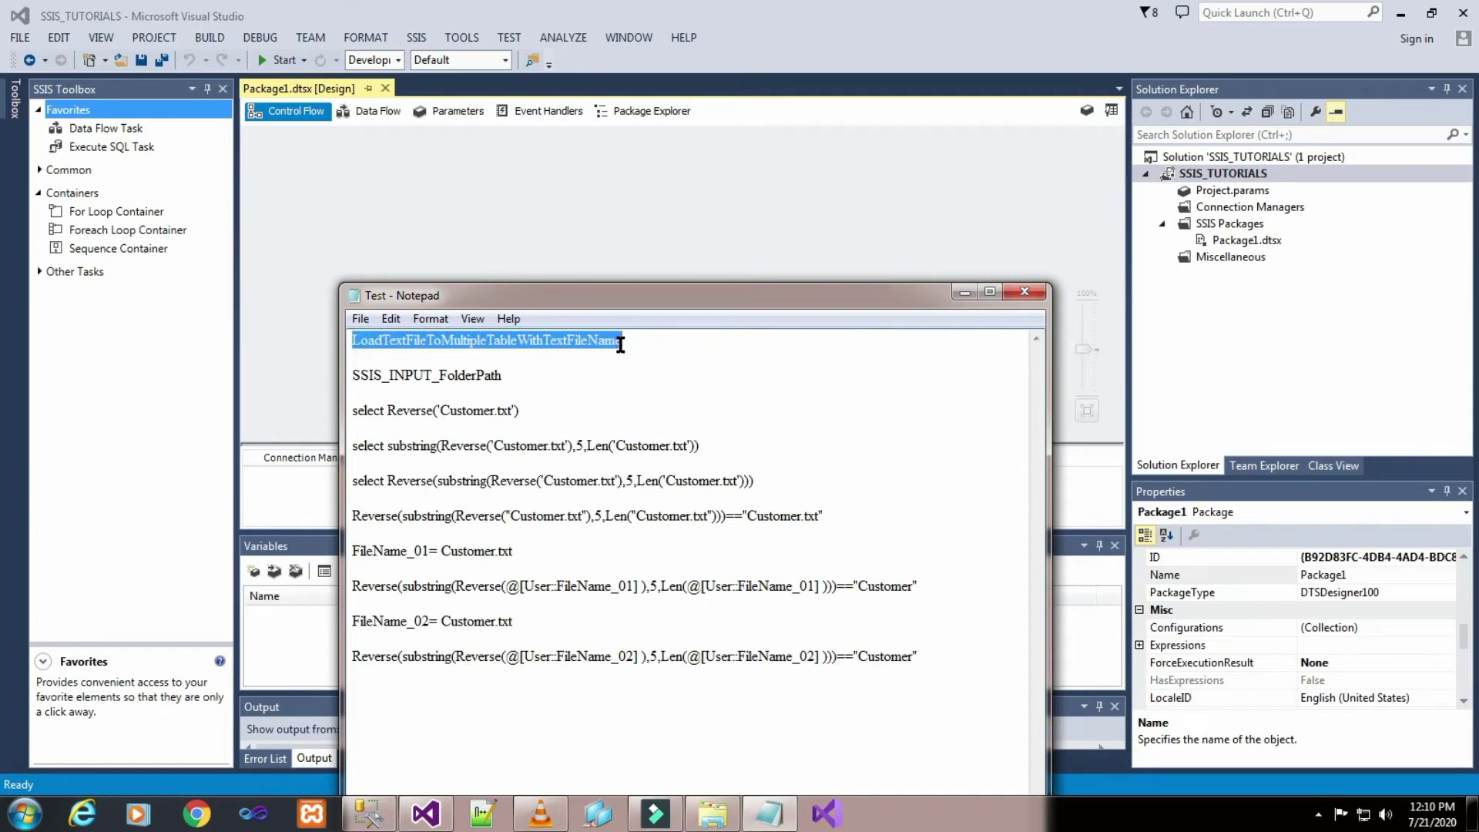
pyautogui.rightClick(605, 345)
pyautogui.click(661, 402)
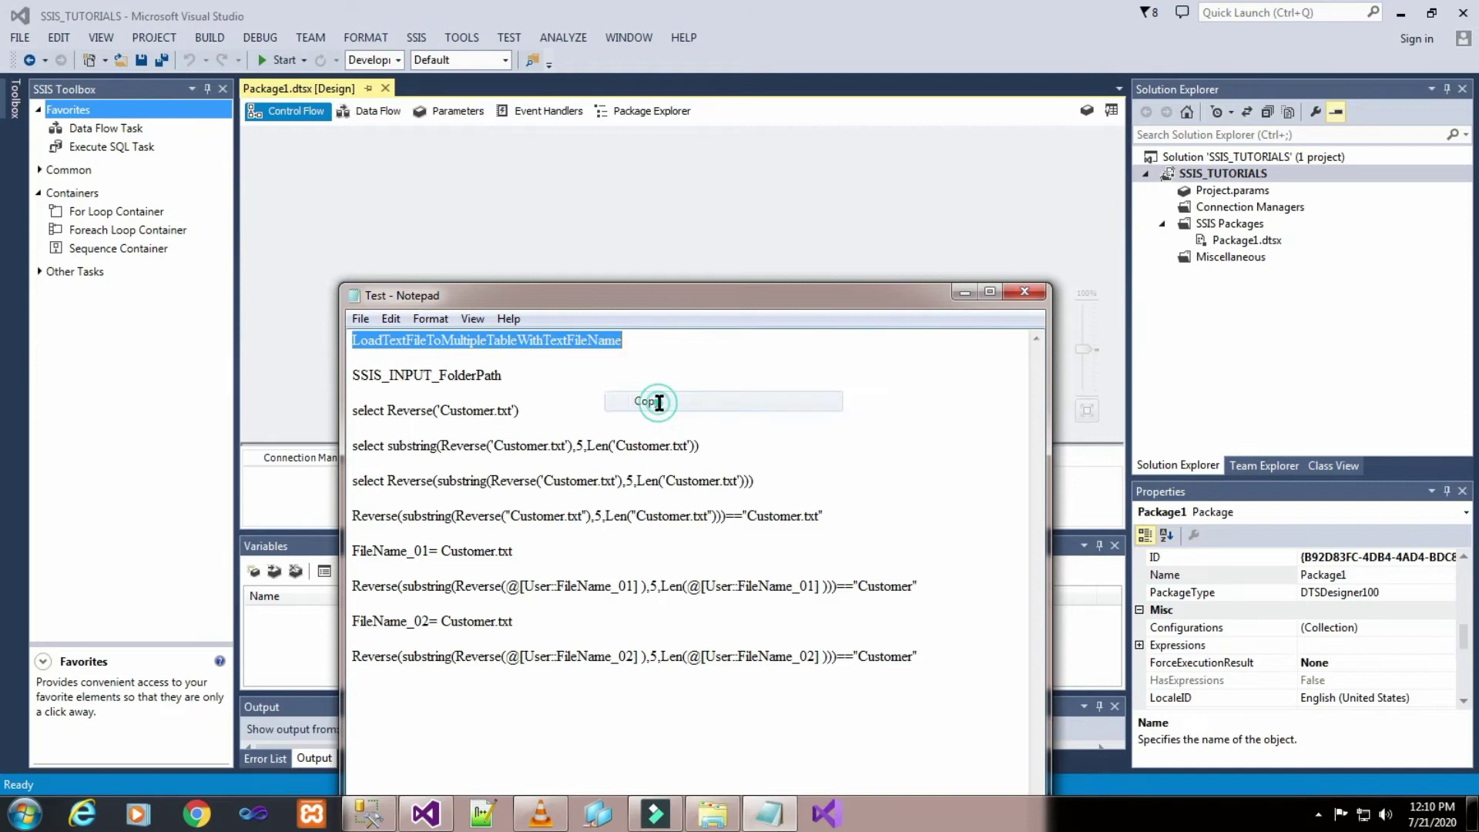
pyautogui.click(801, 205)
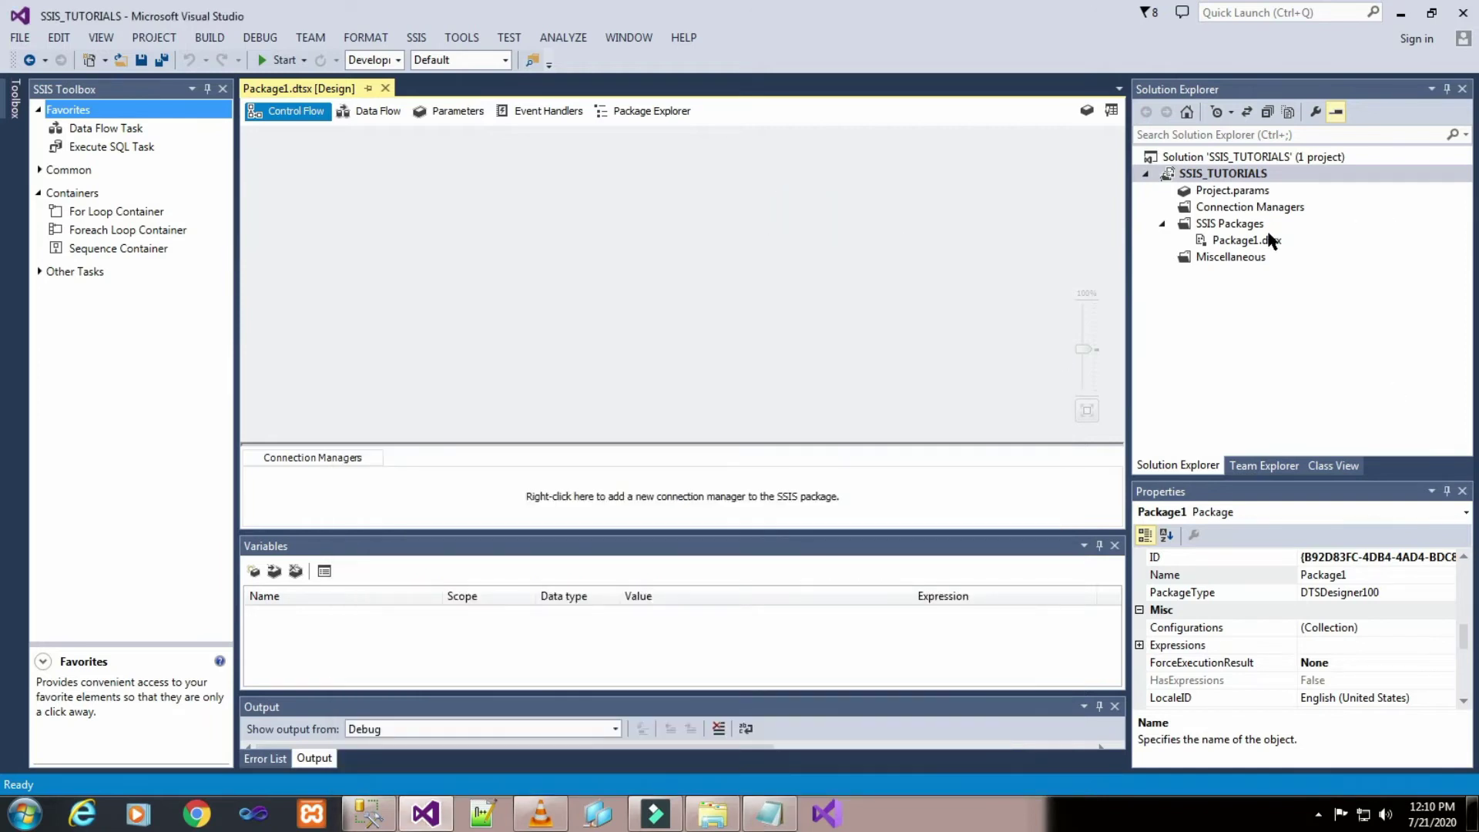
pyautogui.click(1224, 248)
pyautogui.rightClick(1223, 247)
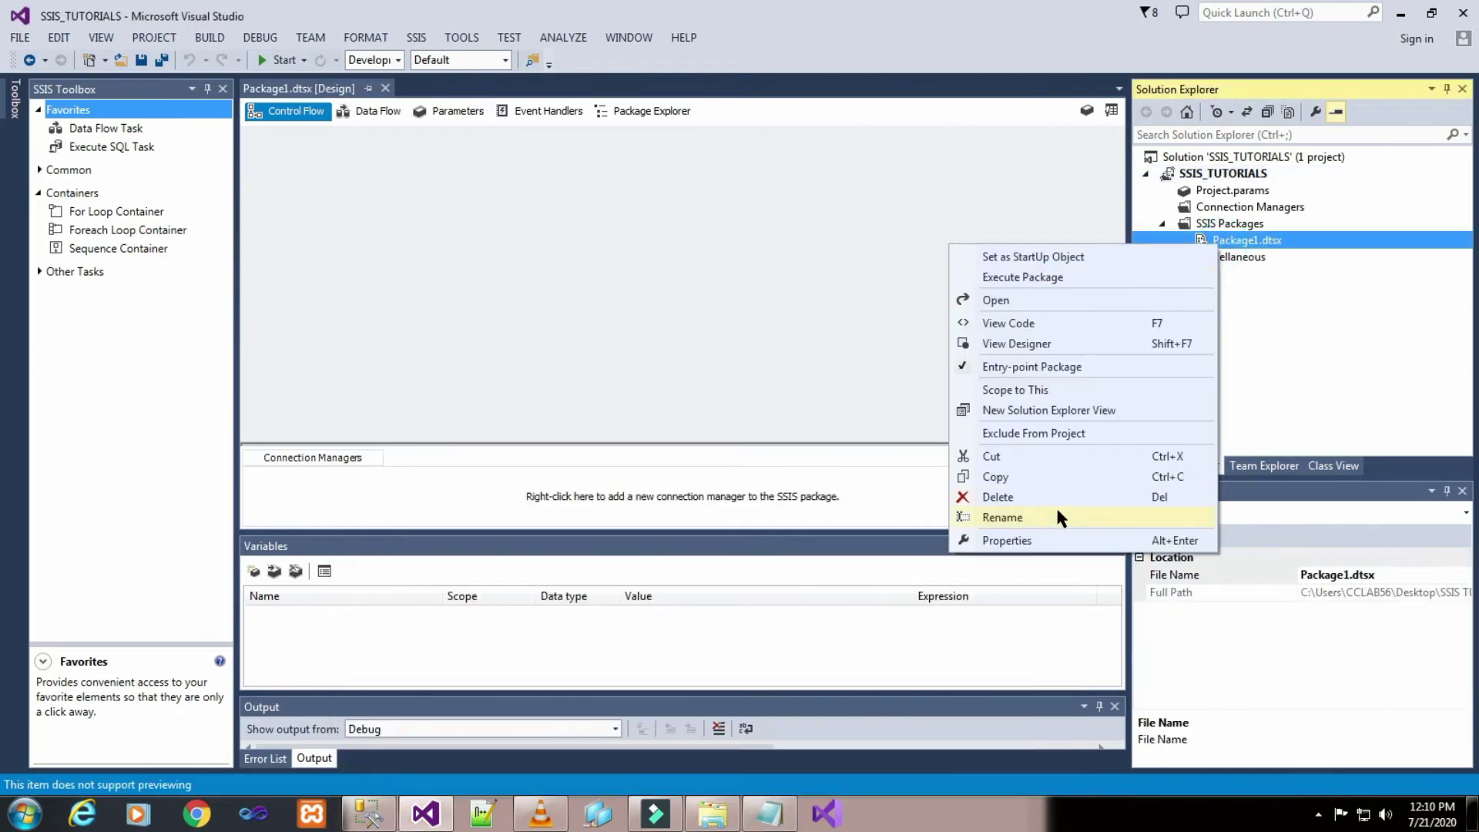
pyautogui.click(1002, 517)
pyautogui.hotkey('ctrl', 'v')
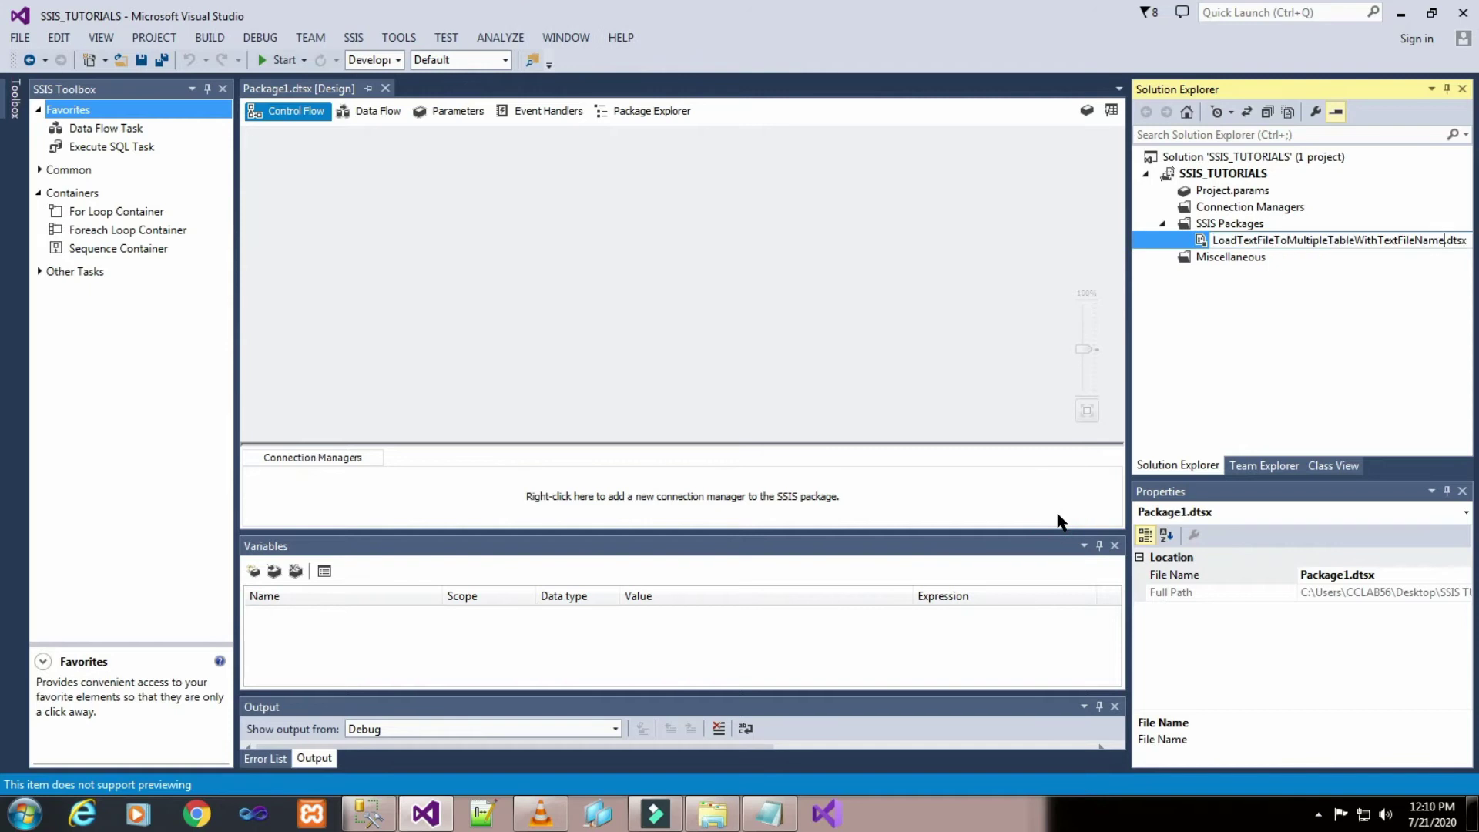
pyautogui.click(867, 426)
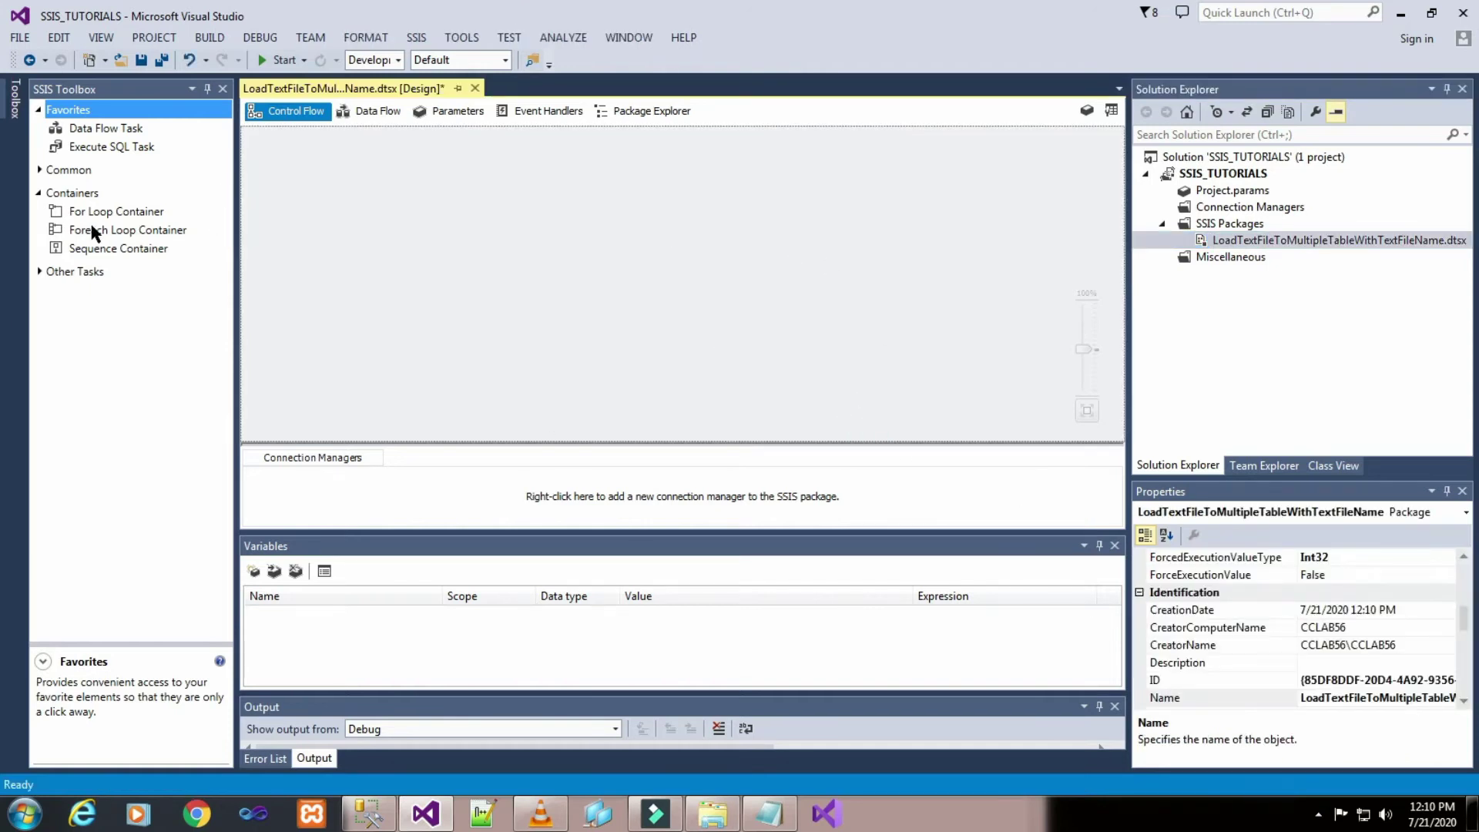
# - Add a Foreach Loop Container to the control flow, then enlarge it and reposition it on the design surface
pyautogui.moveTo(87, 234); pyautogui.dragTo(567, 173)
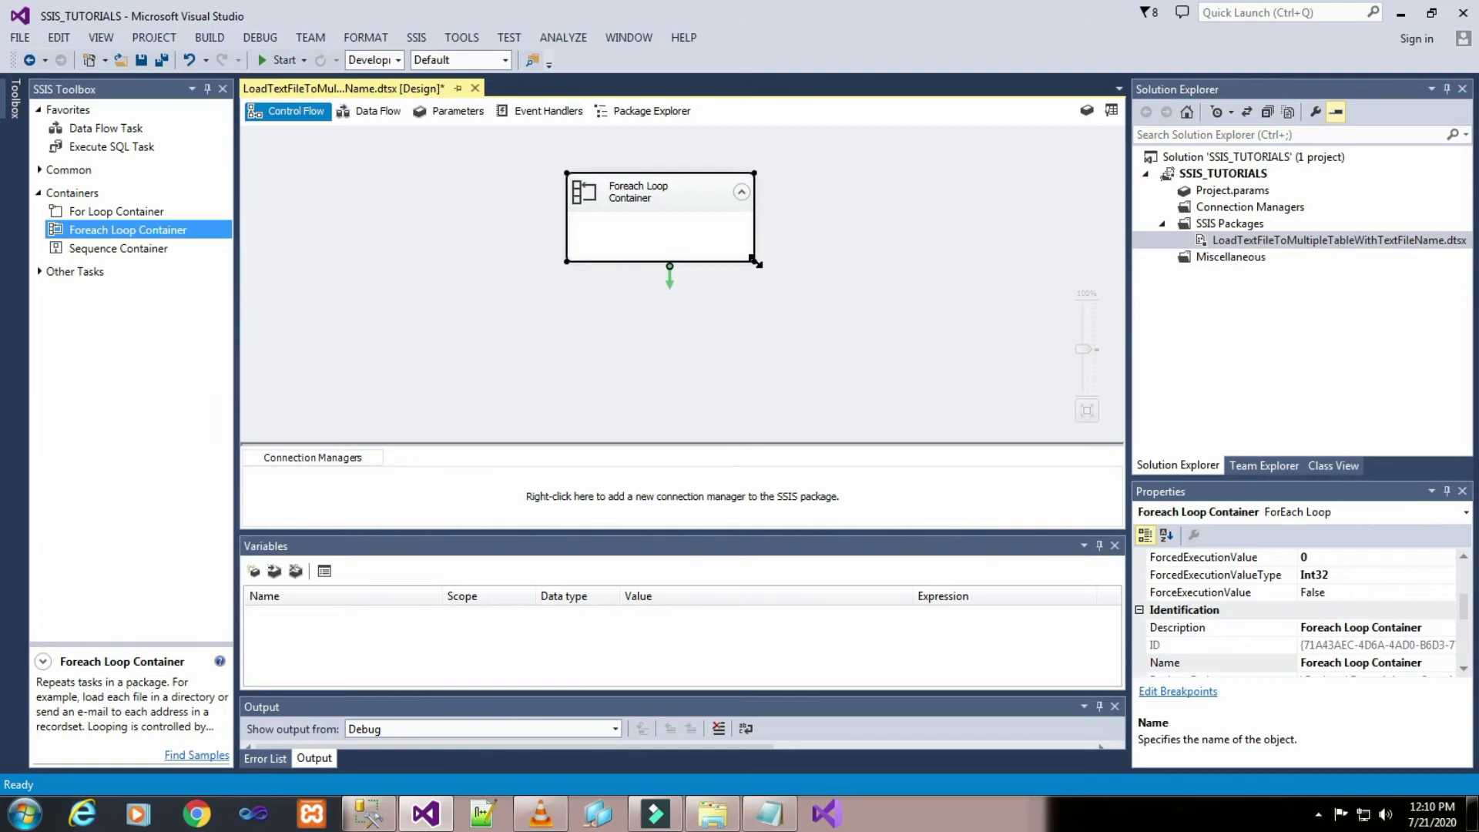
pyautogui.moveTo(757, 263); pyautogui.dragTo(915, 389)
pyautogui.click(671, 185)
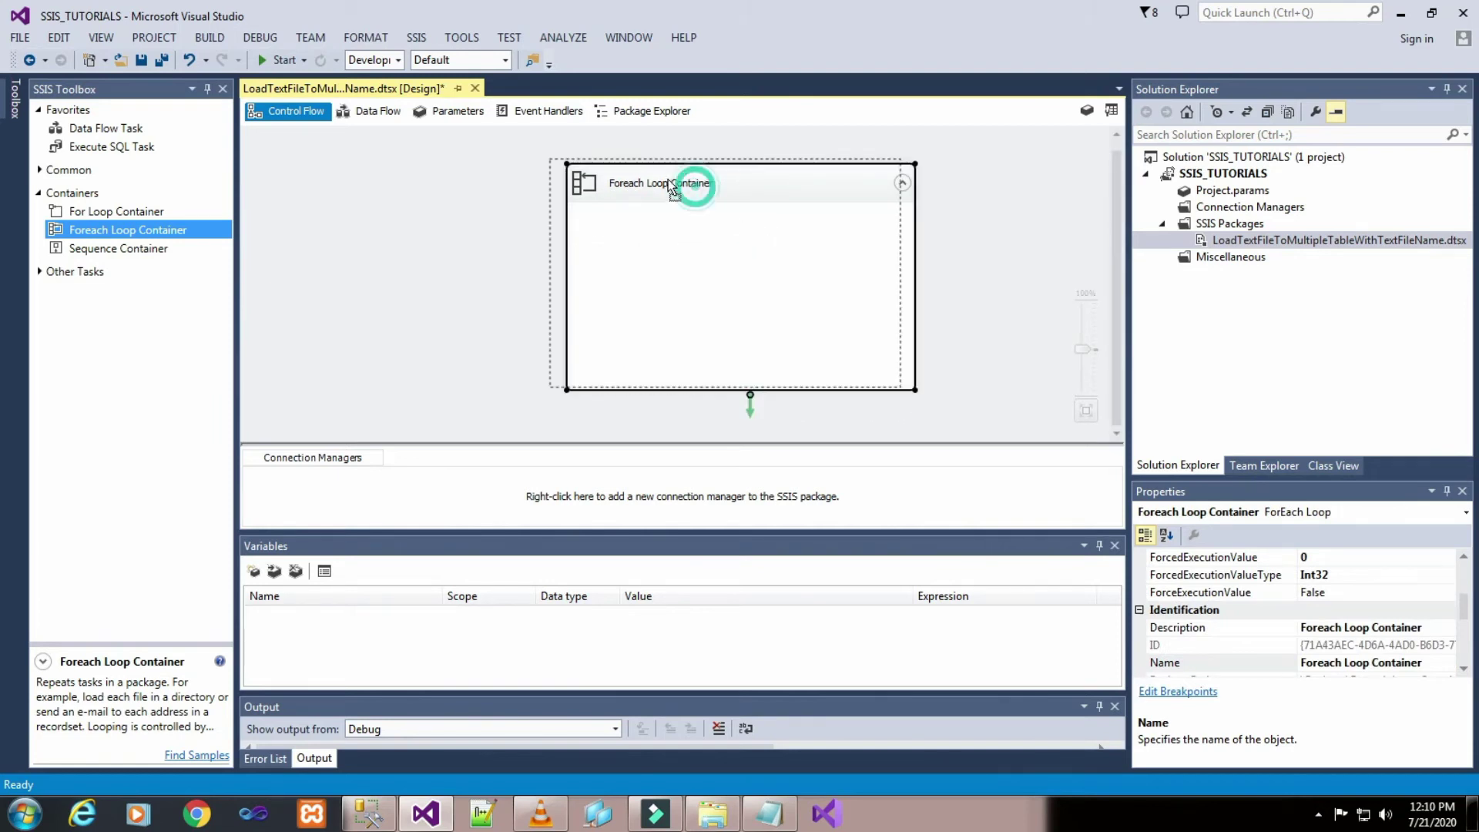
pyautogui.moveTo(672, 185); pyautogui.dragTo(628, 182)
pyautogui.click(936, 216)
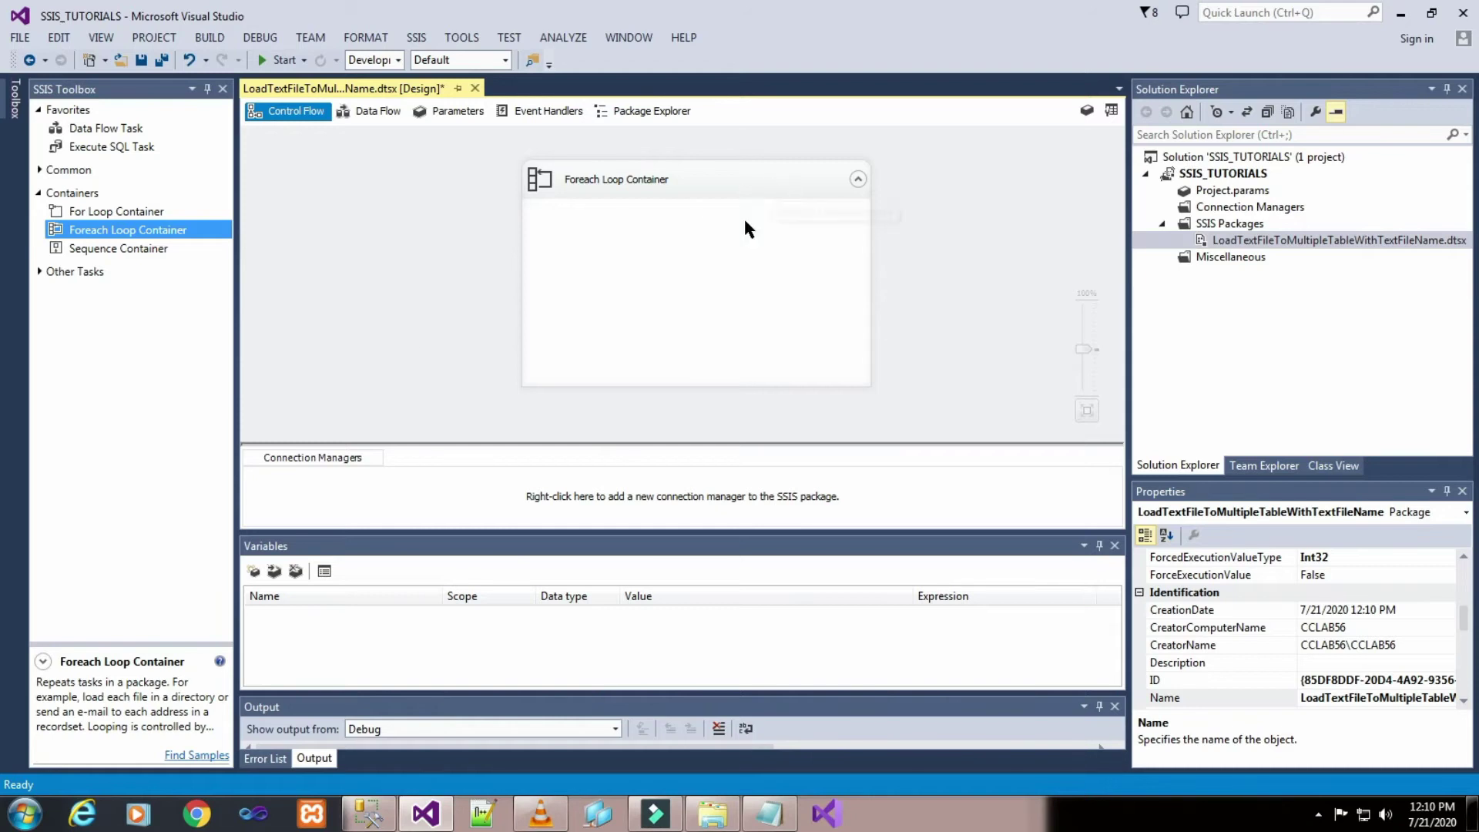
# - Add a package variable named SSIS_INPUT_FolderPath, copying the name from the Test notes in Notepad
pyautogui.click(255, 571)
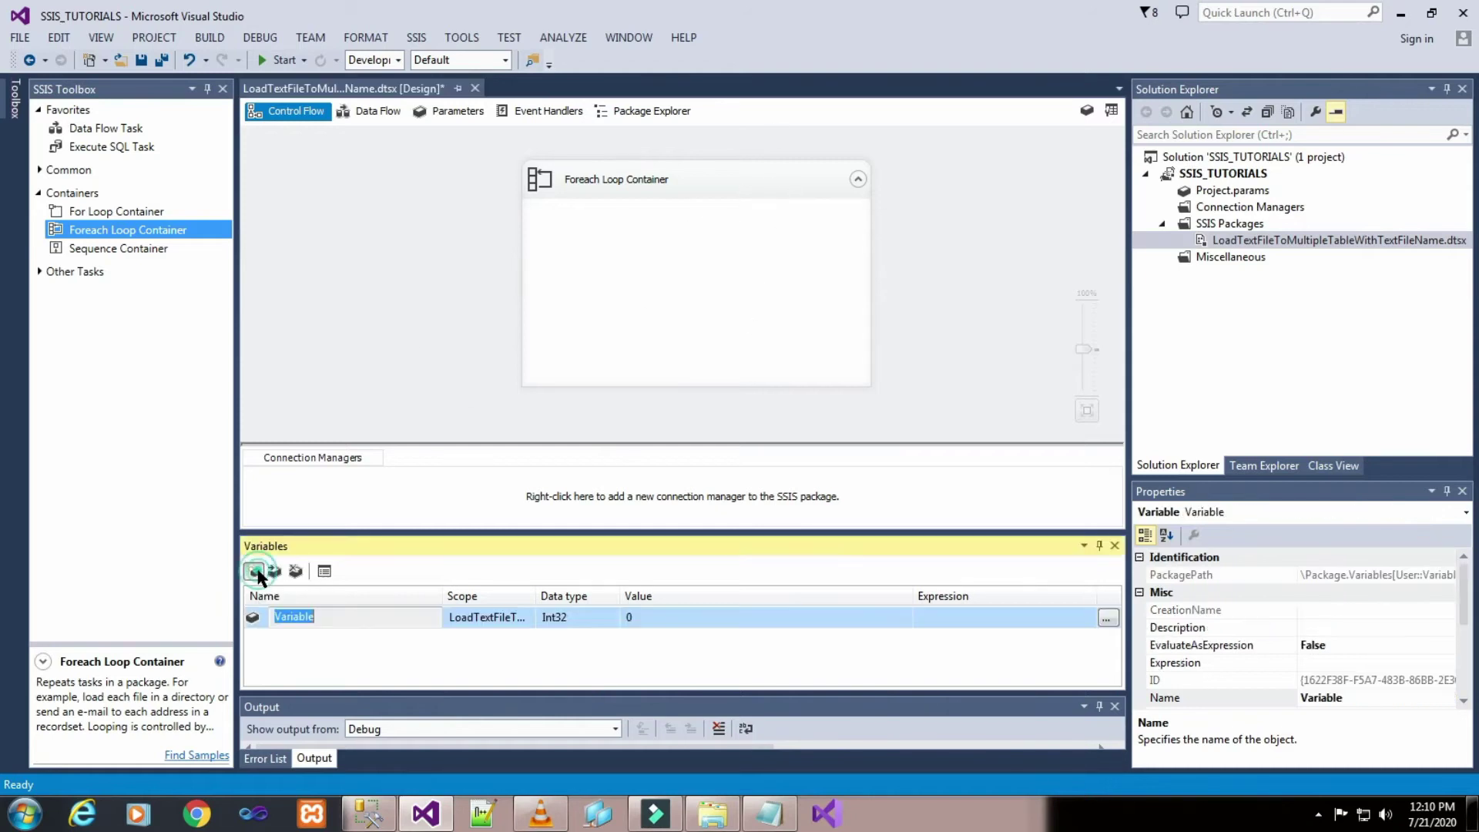
pyautogui.click(754, 819)
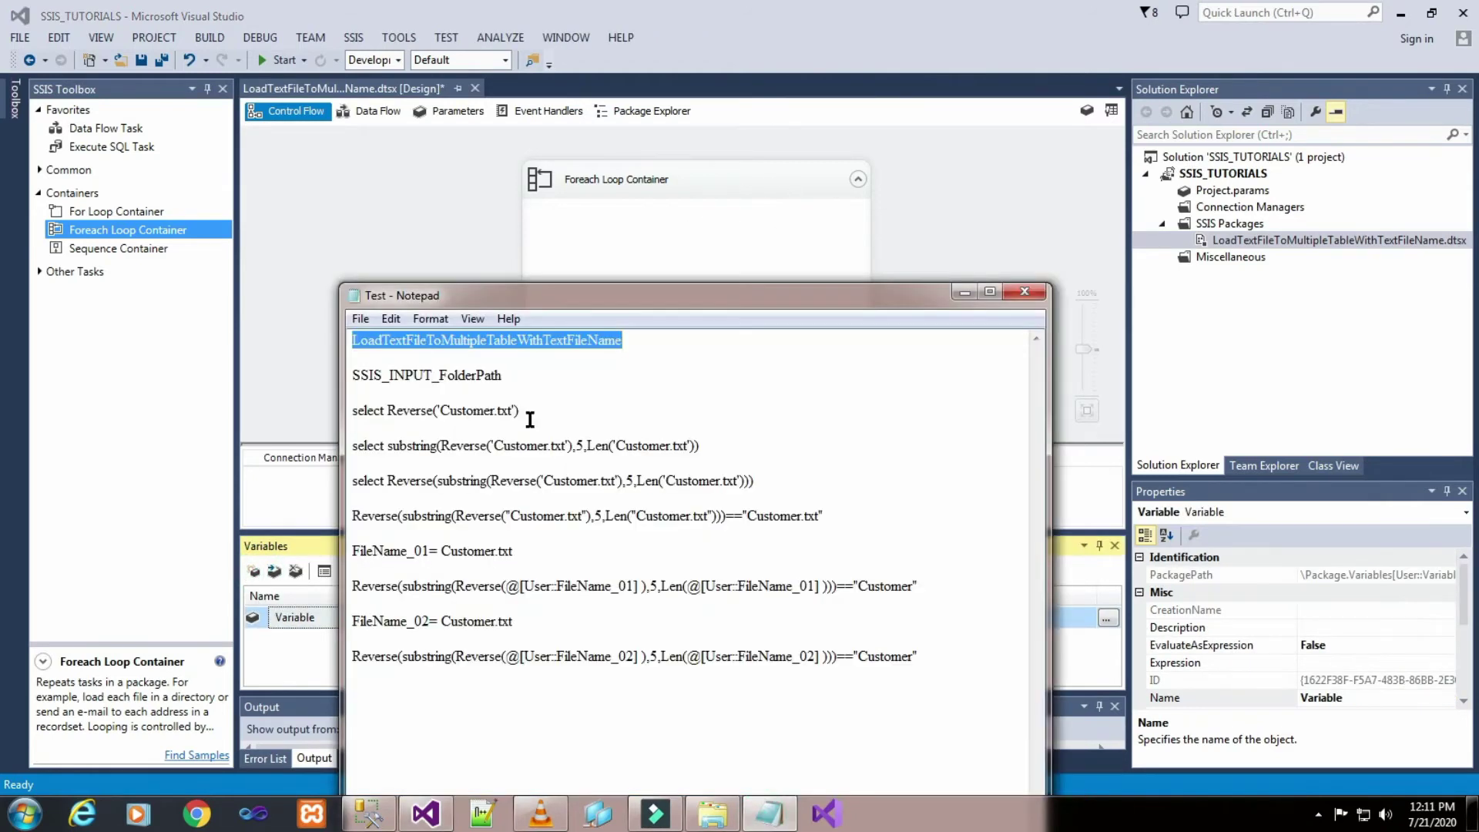
pyautogui.moveTo(354, 374); pyautogui.dragTo(533, 374)
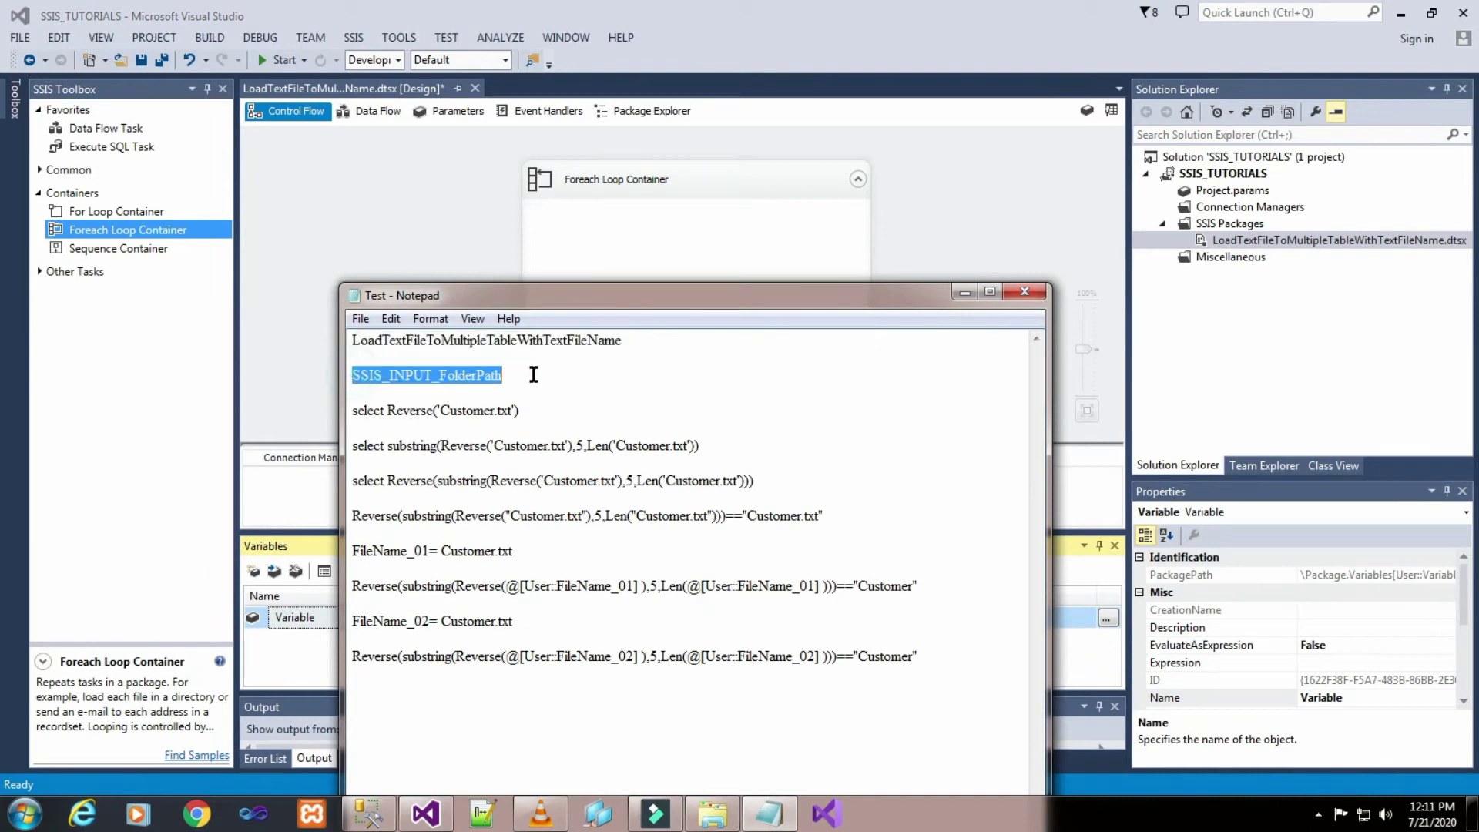
pyautogui.rightClick(483, 375)
pyautogui.click(621, 414)
pyautogui.click(302, 325)
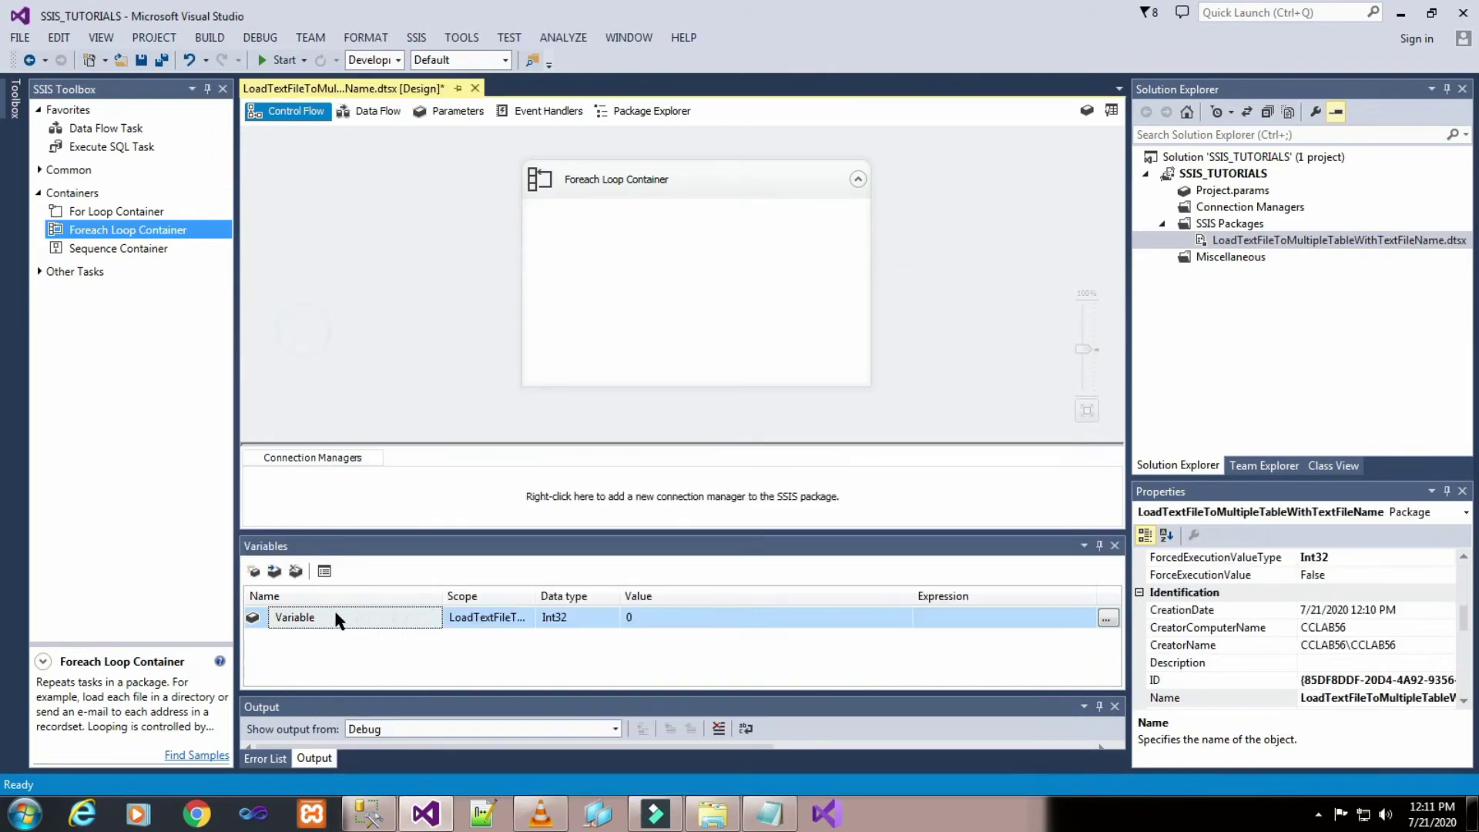
pyautogui.click(334, 616)
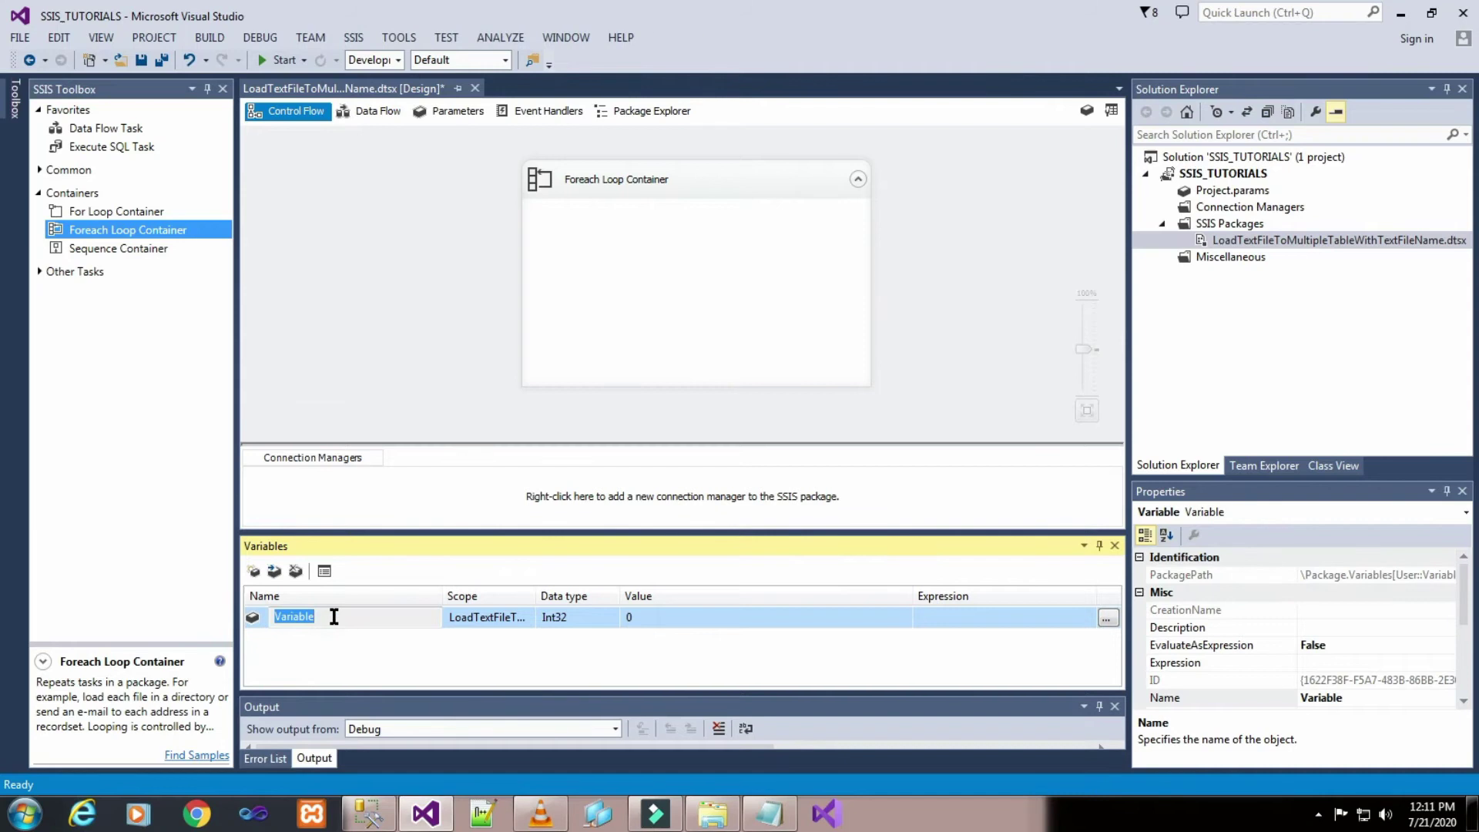
pyautogui.hotkey('ctrl', 'v')
# - Set the data type of the SSIS_INPUT_FolderPath variable to String
pyautogui.click(592, 618)
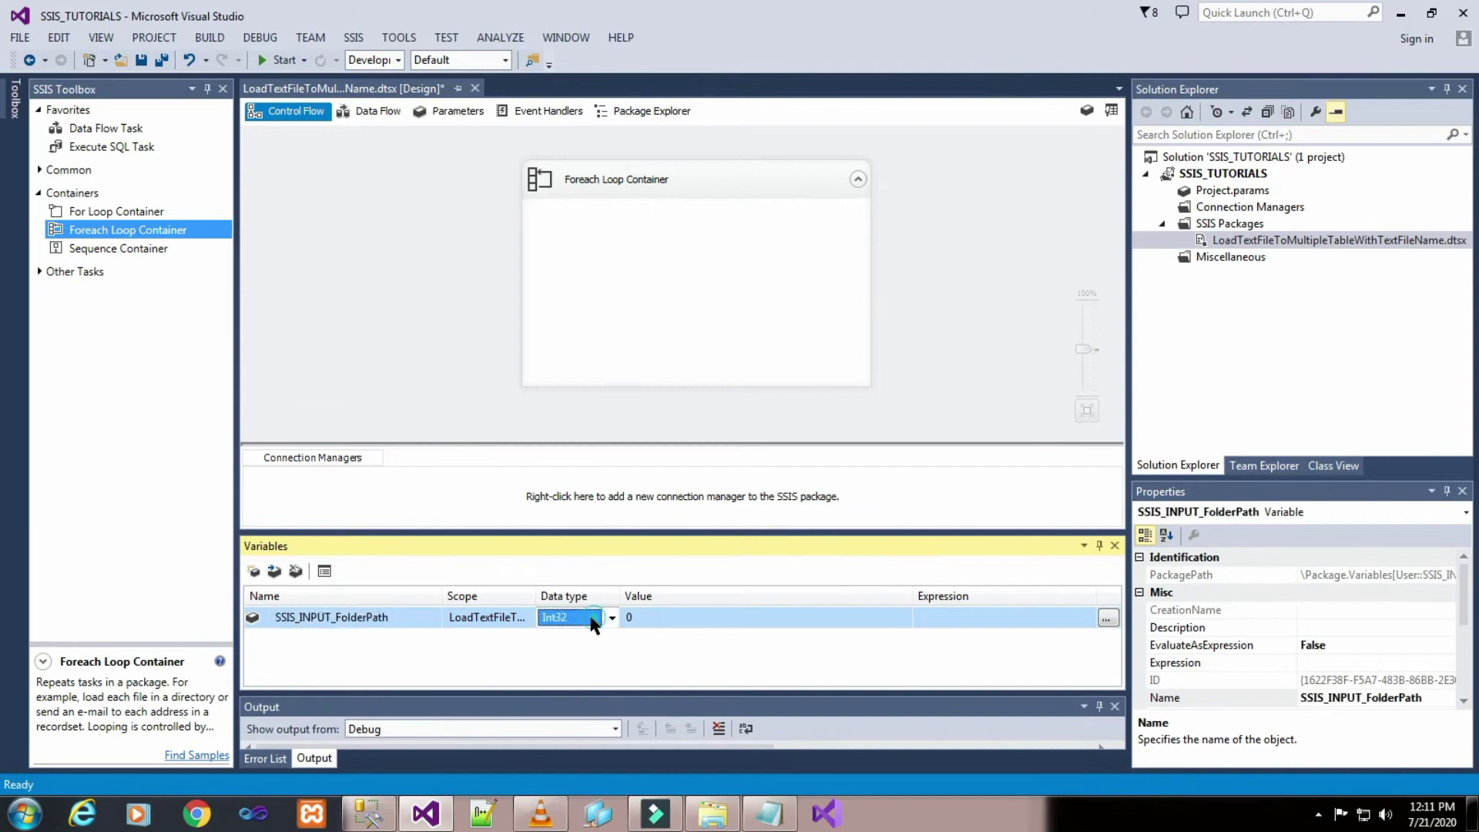
pyautogui.click(612, 618)
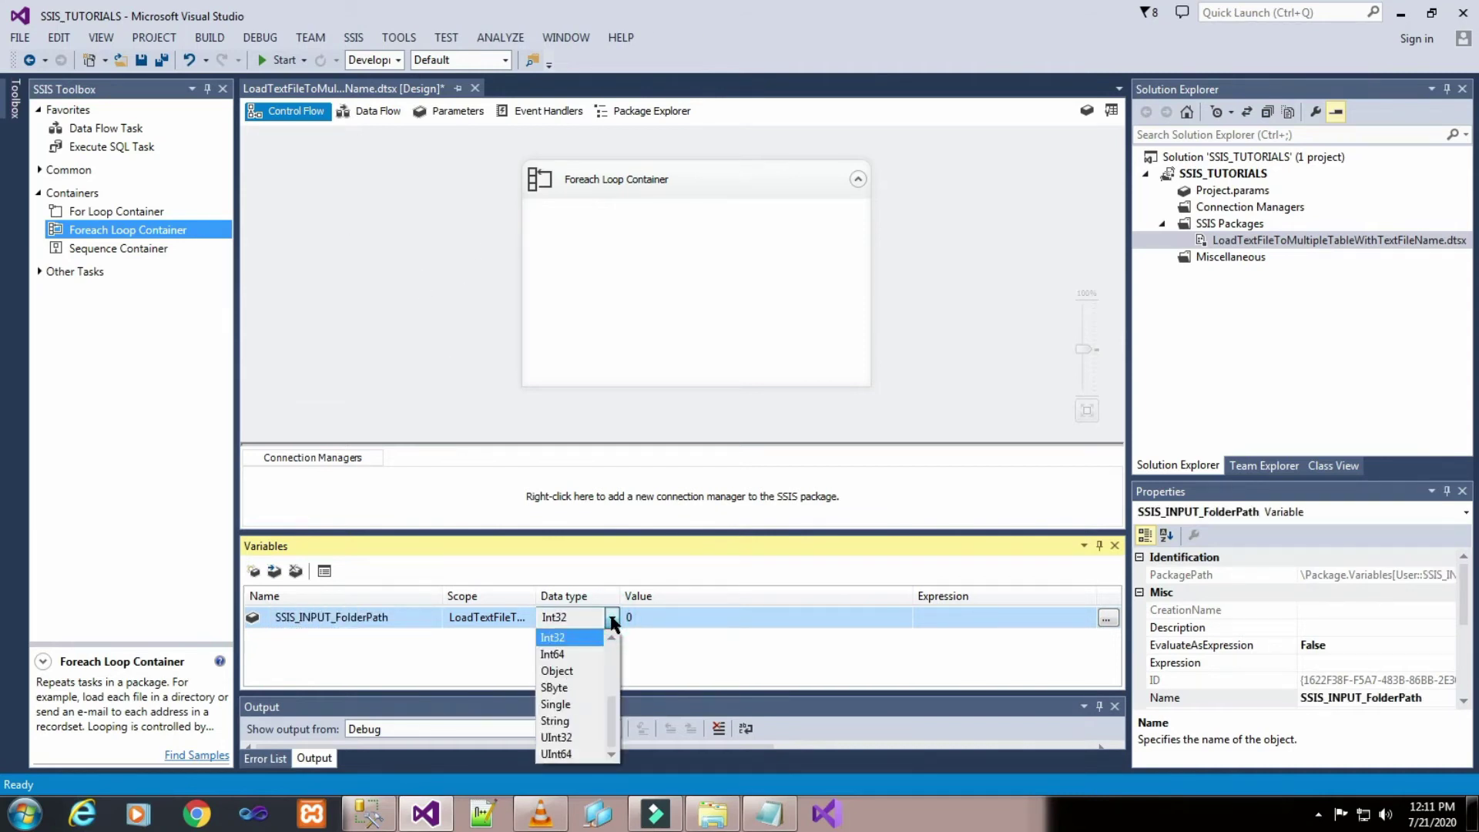
pyautogui.click(570, 721)
# - Set the value of SSIS_INPUT_FolderPath to C:\Users\CCLAB56\Desktop\SSIS INPUT\TextFiles\, copying the folder path from Windows Explorer
pyautogui.click(694, 617)
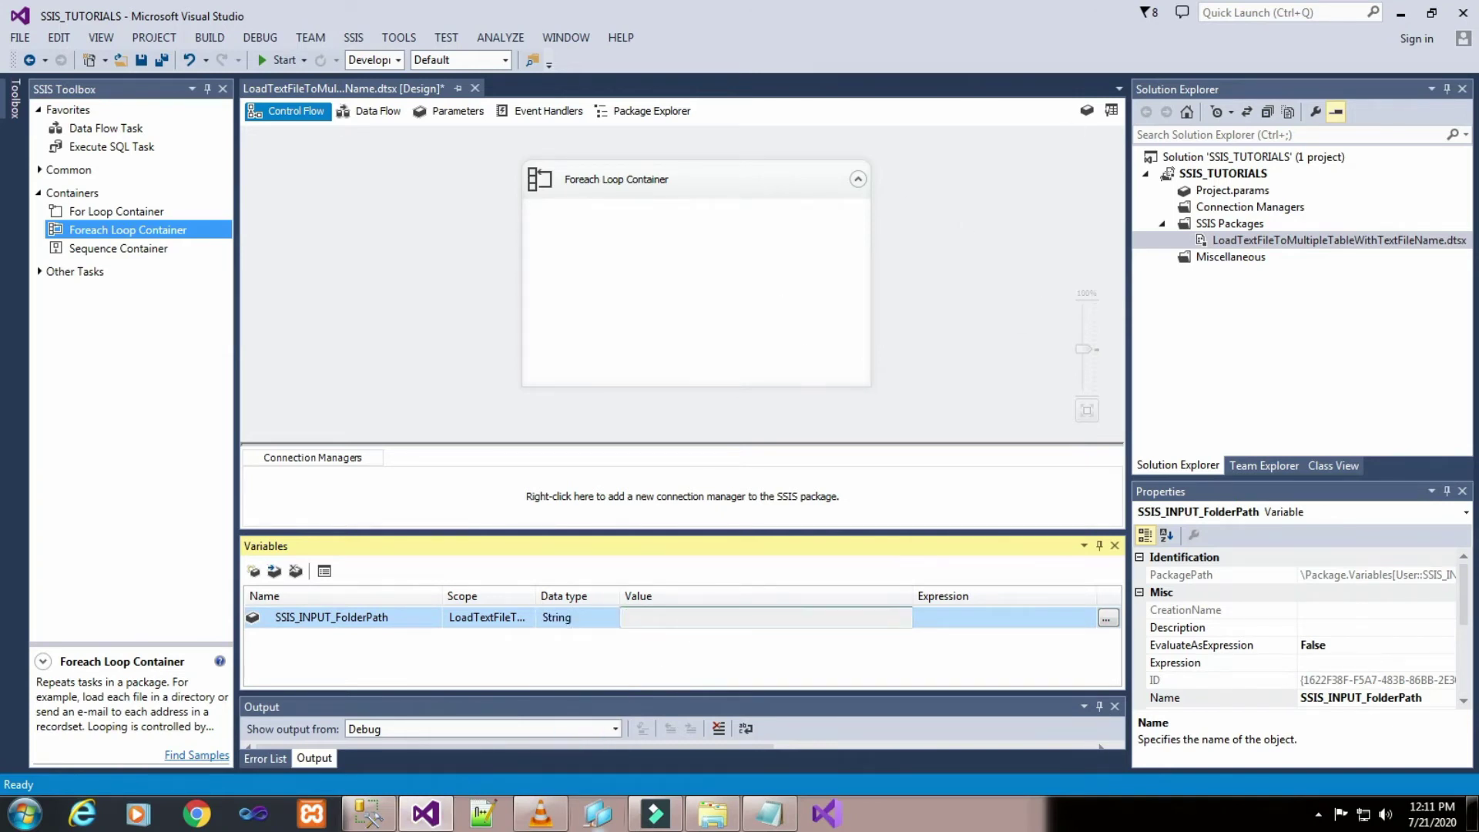
pyautogui.click(714, 815)
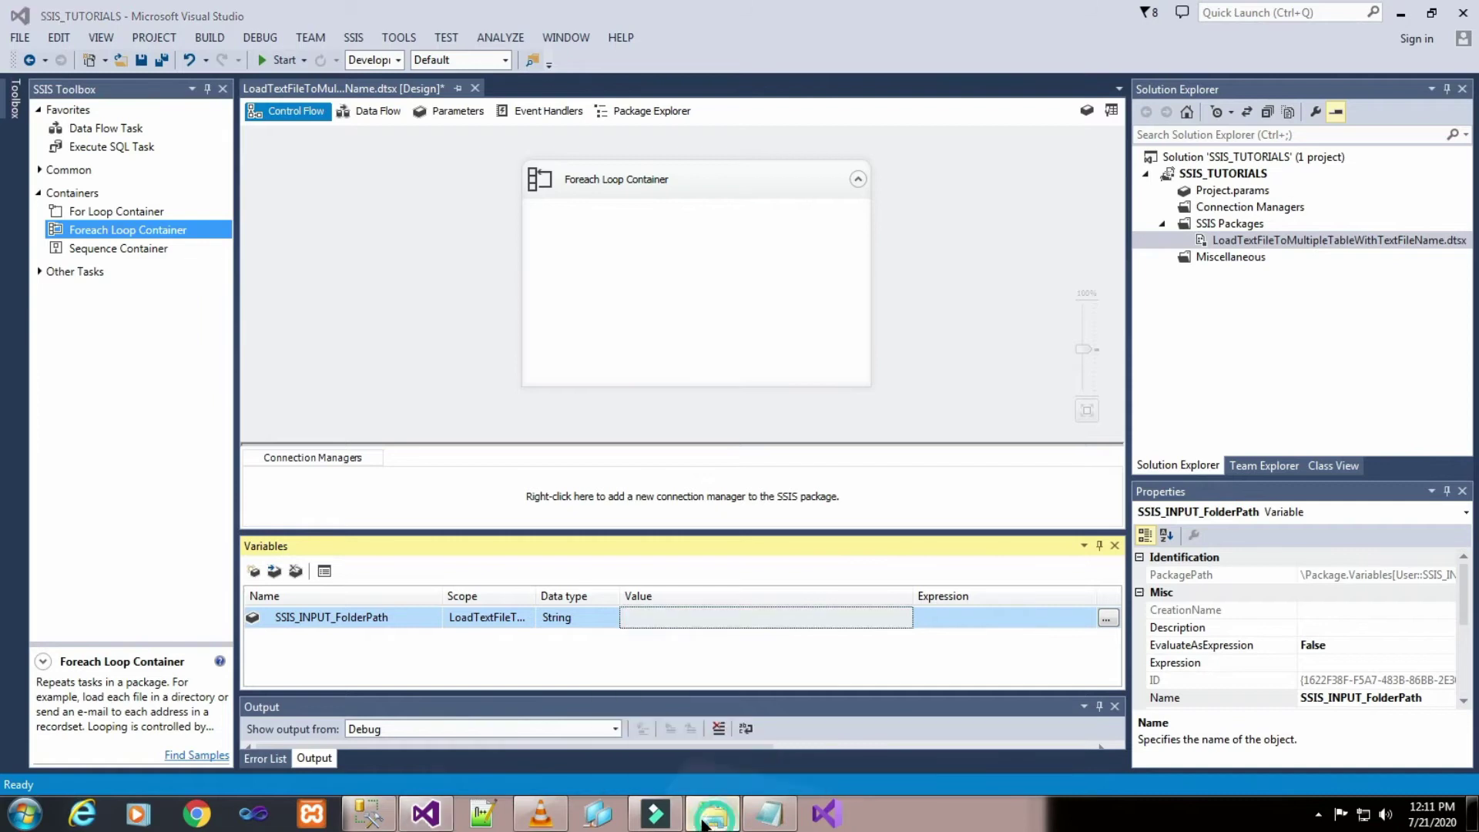
pyautogui.click(348, 43)
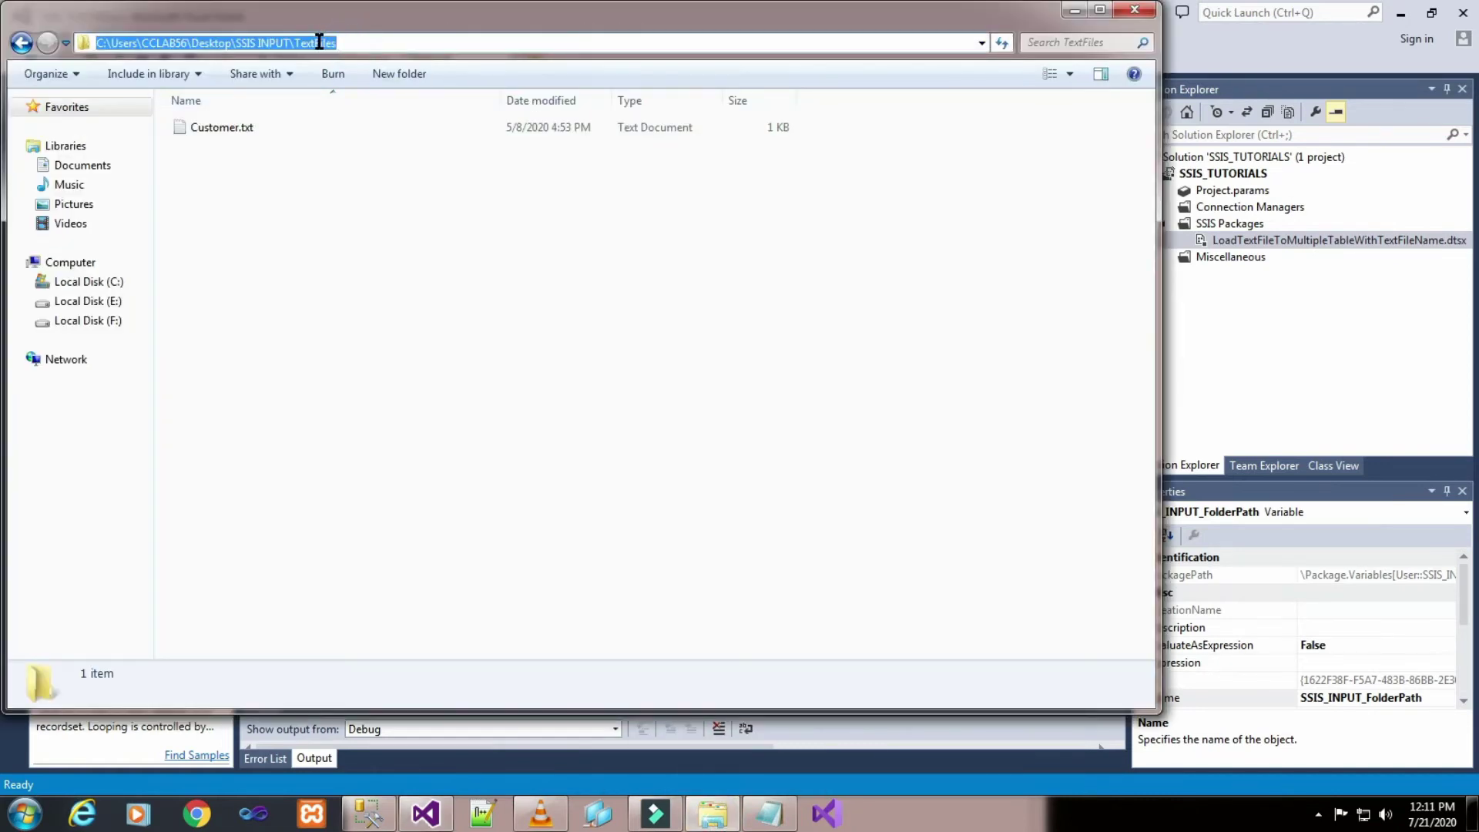
pyautogui.rightClick(319, 43)
pyautogui.click(365, 103)
pyautogui.click(1075, 10)
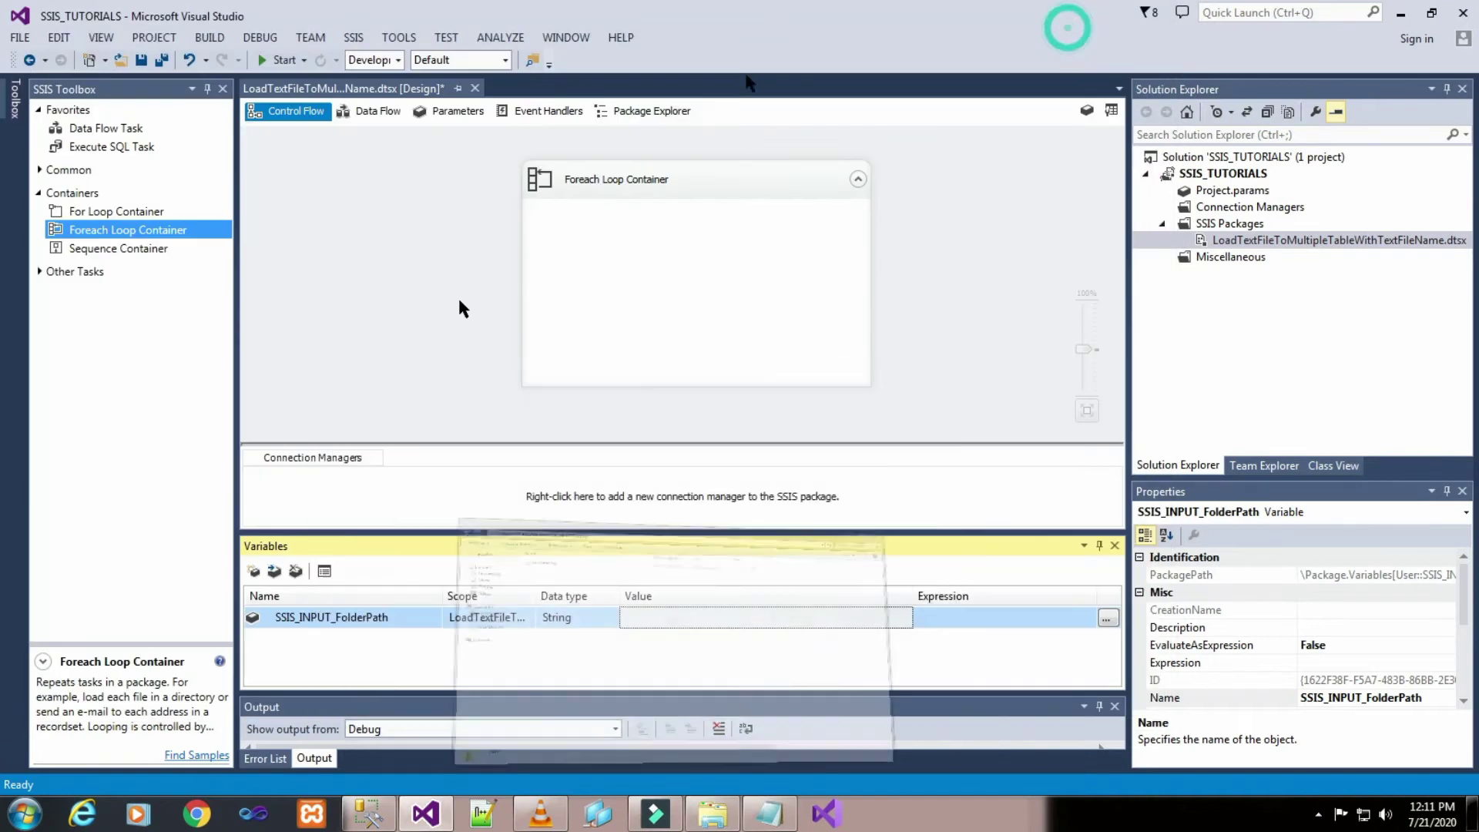
pyautogui.click(707, 619)
pyautogui.hotkey('ctrl', 'v')
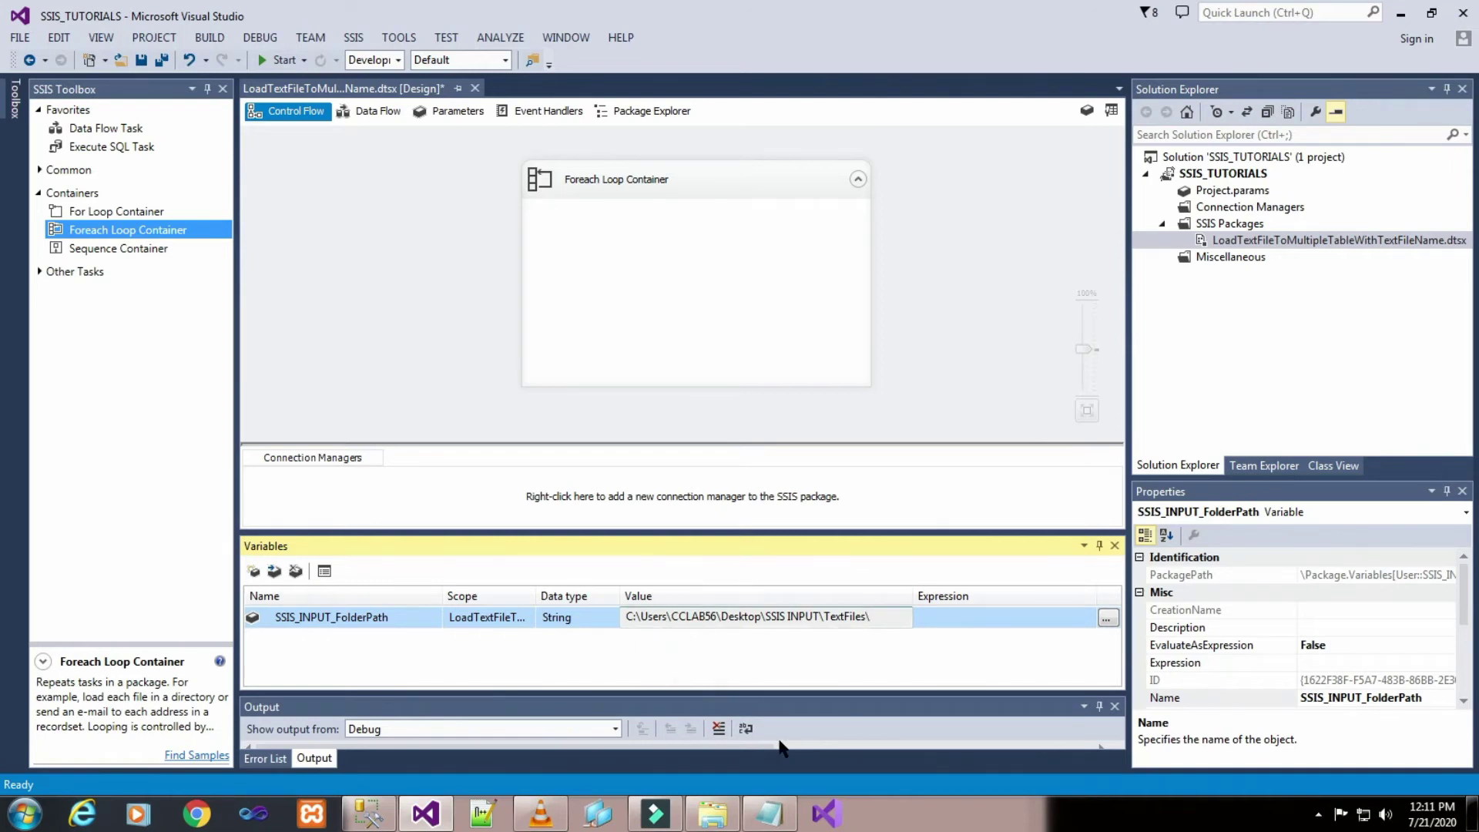
pyautogui.click(1045, 344)
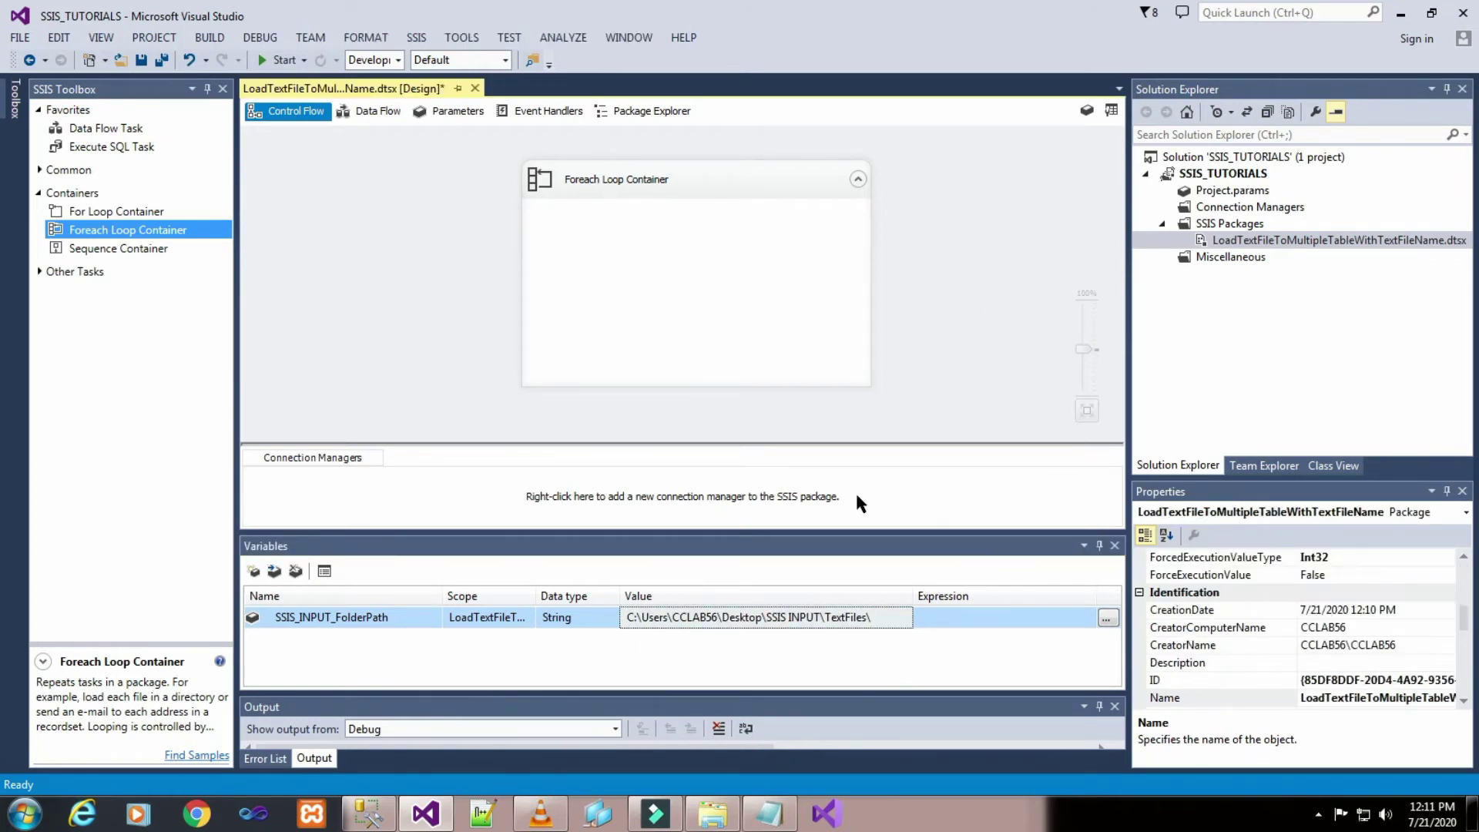
# - Set the Foreach Loop Container's collection enumerator to Foreach File Enumerator
pyautogui.doubleClick(761, 177)
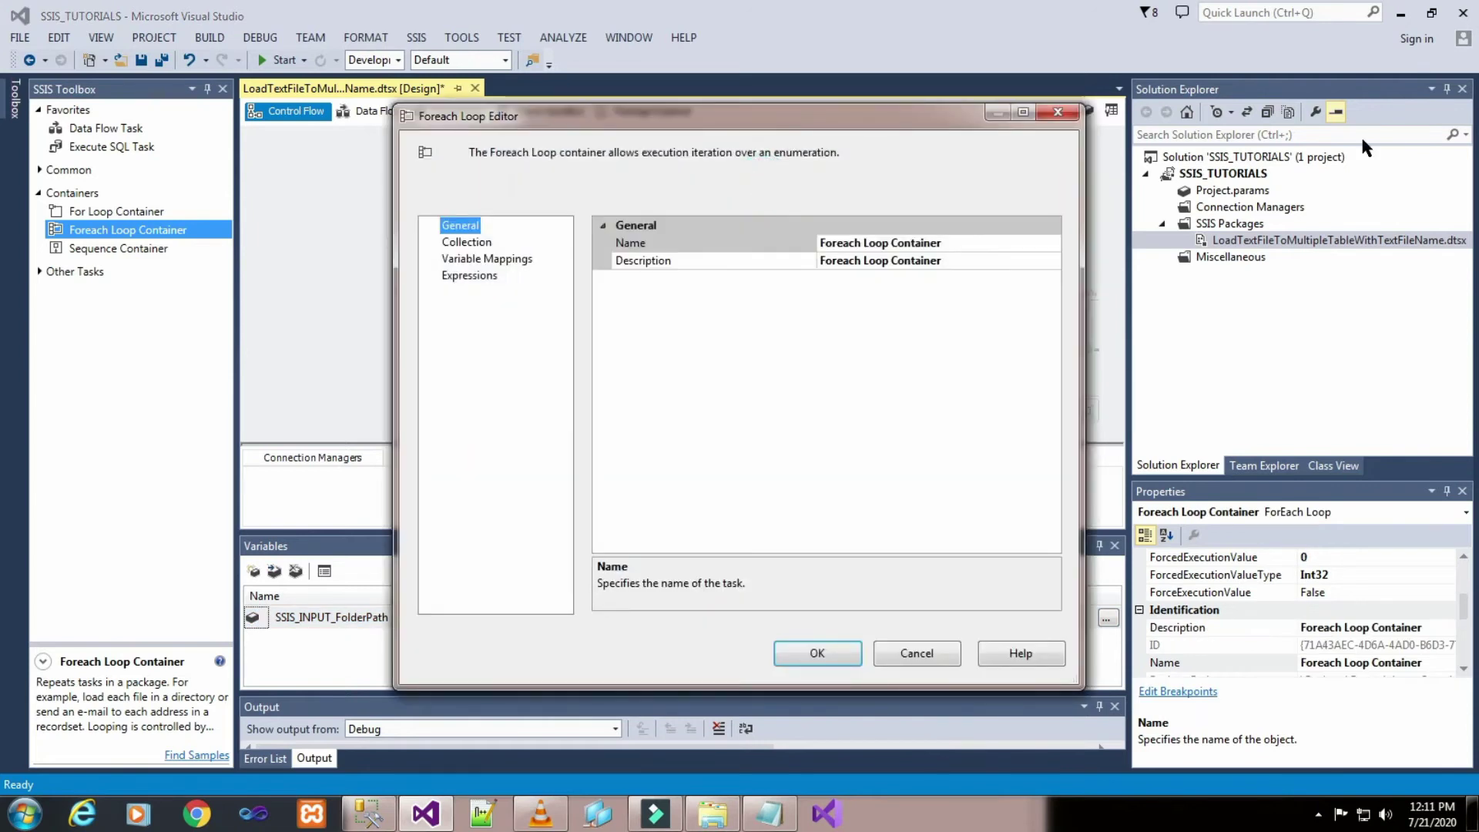
pyautogui.click(457, 243)
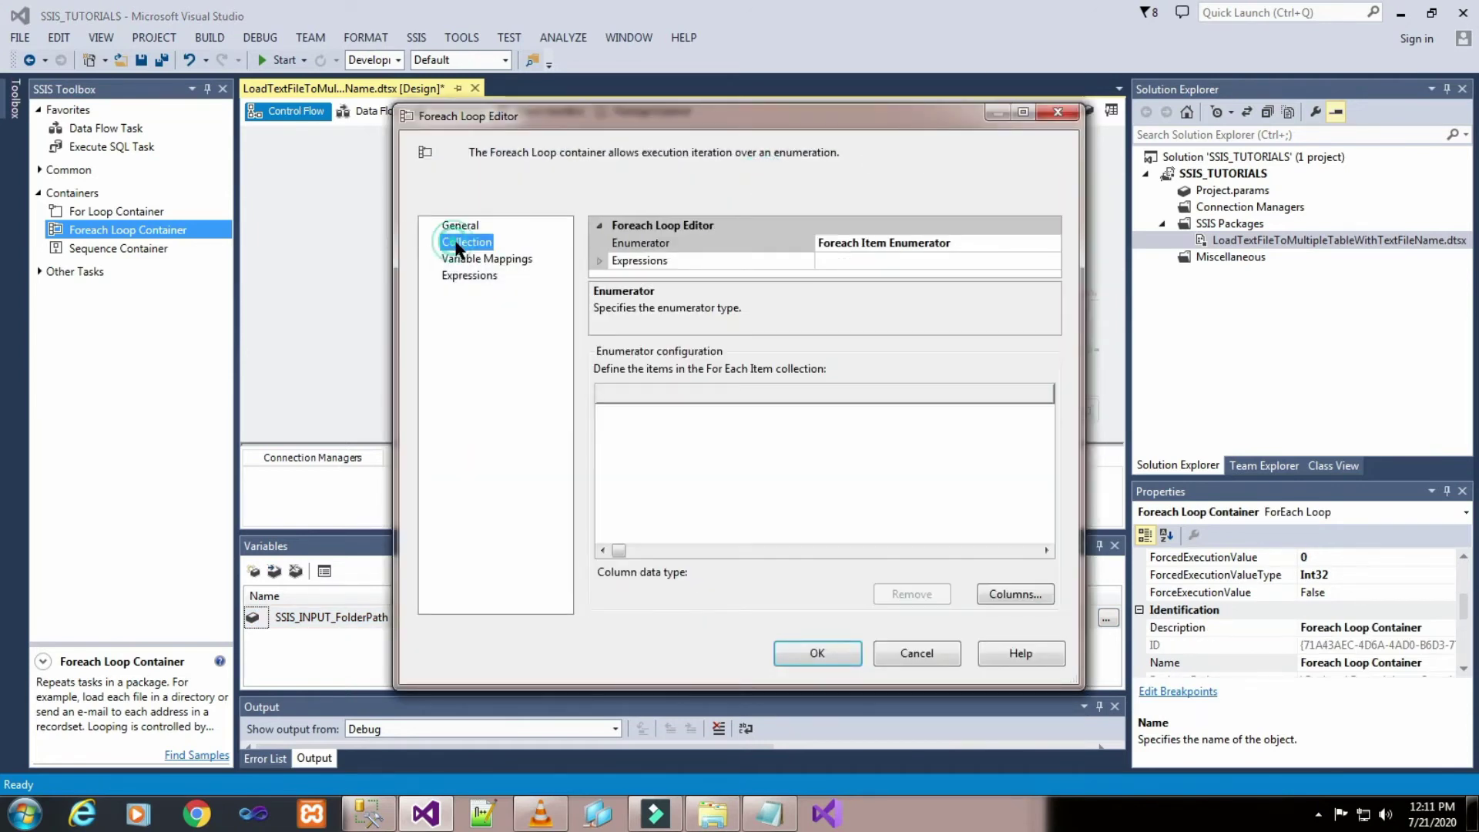
pyautogui.click(968, 241)
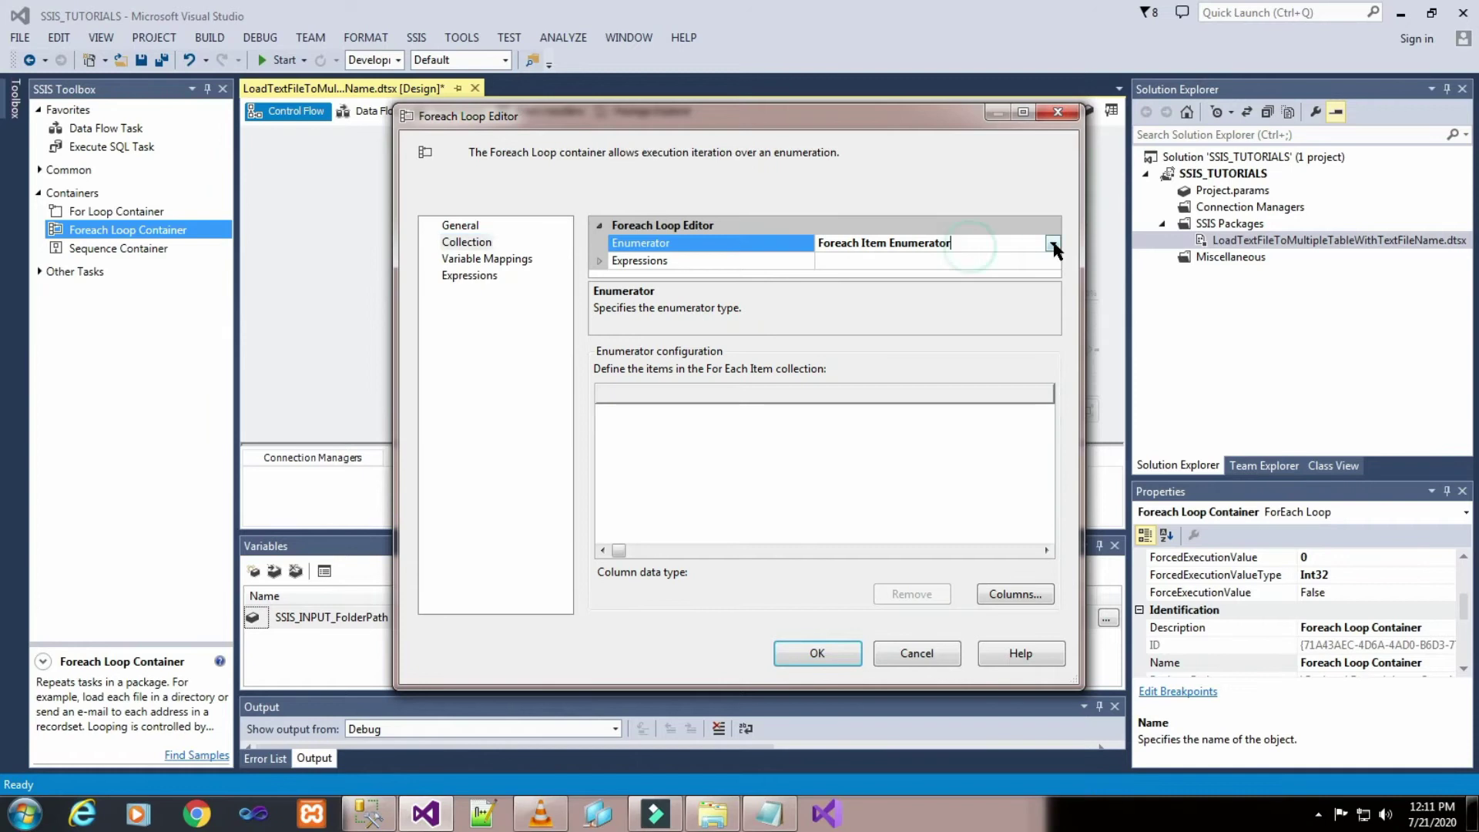
pyautogui.click(1053, 247)
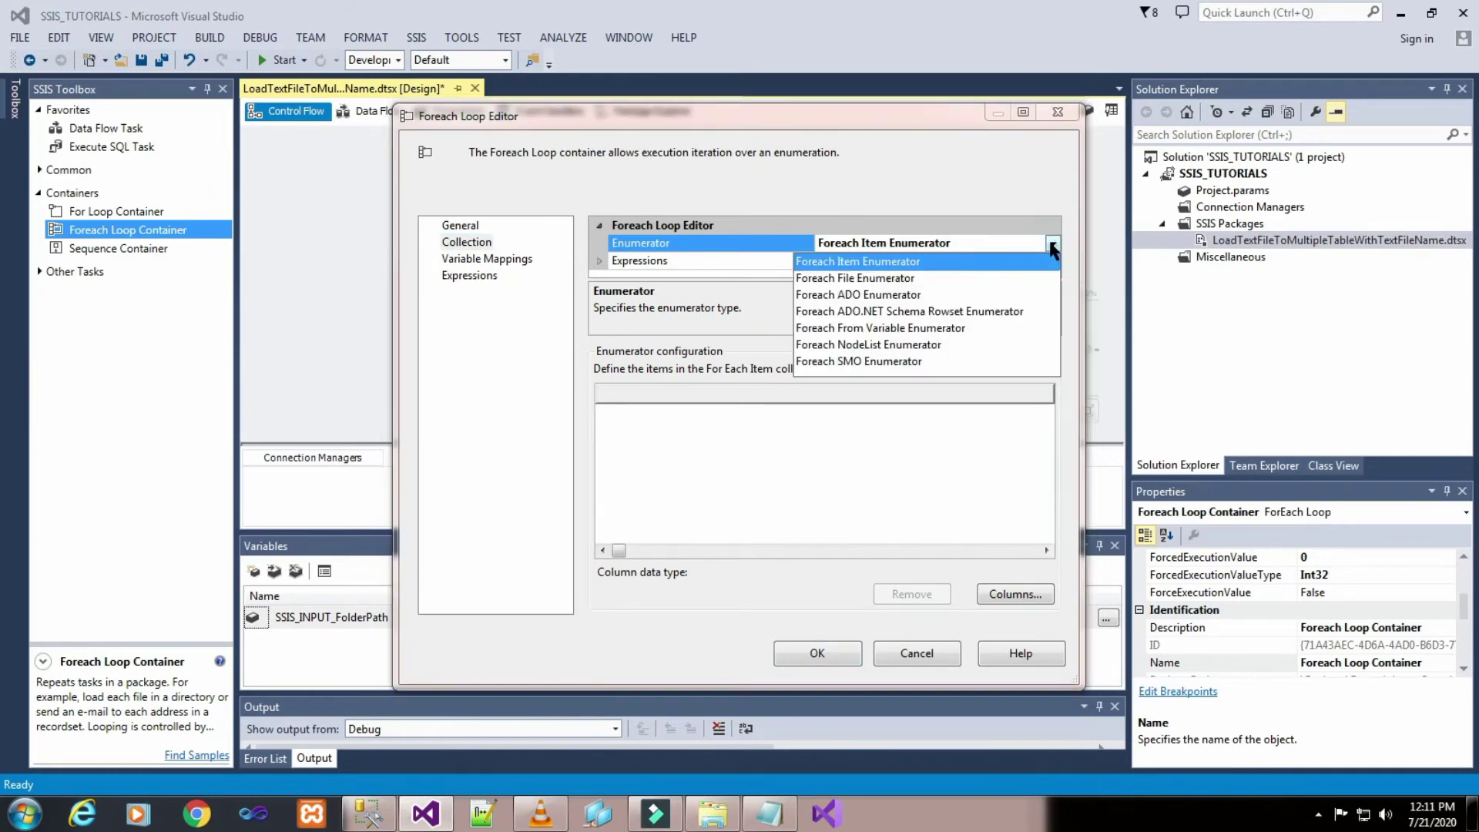
pyautogui.click(917, 278)
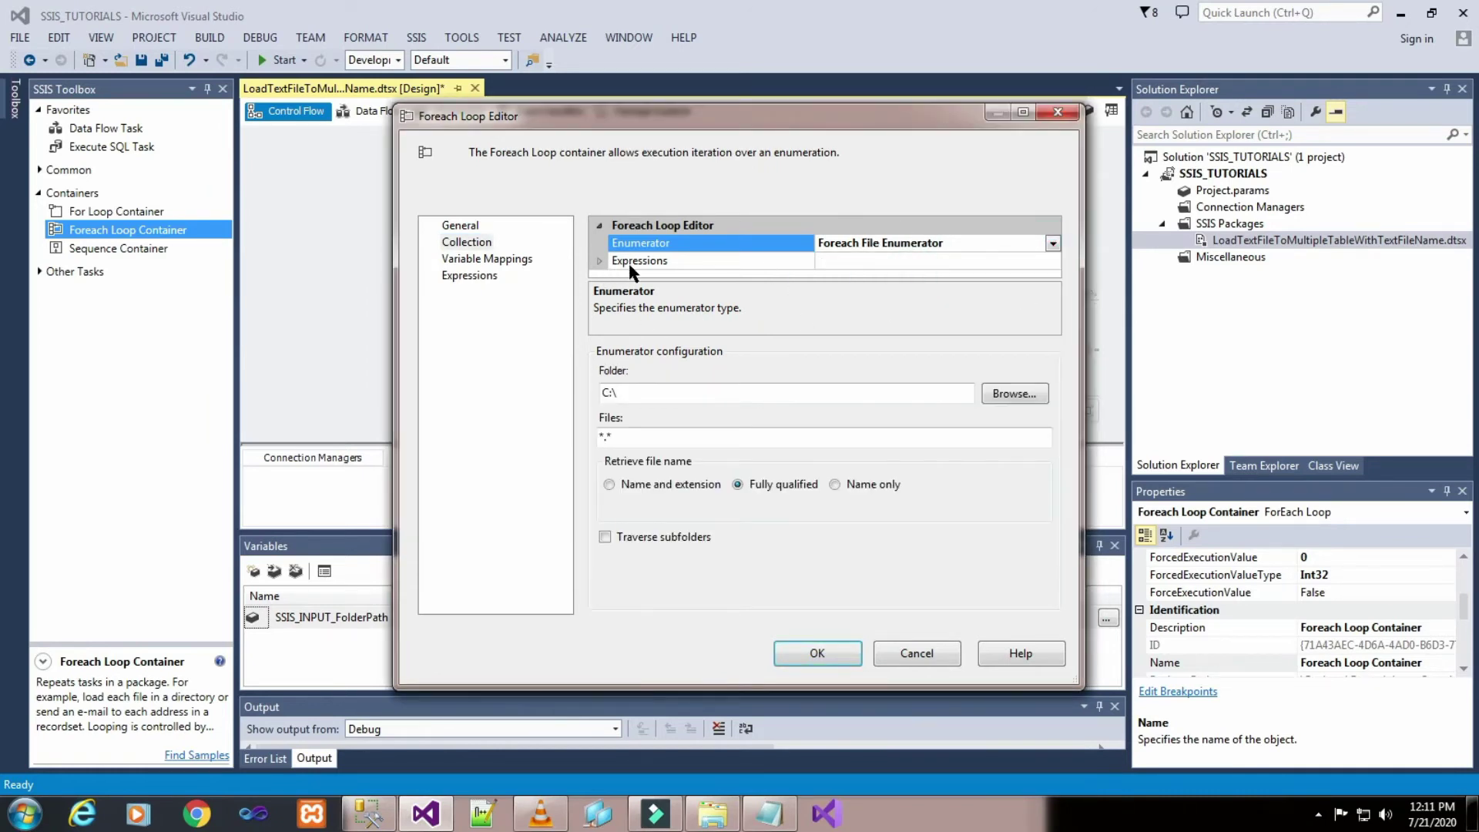
# - Add a property expression entry for the file enumerator's Directory property
pyautogui.click(603, 264)
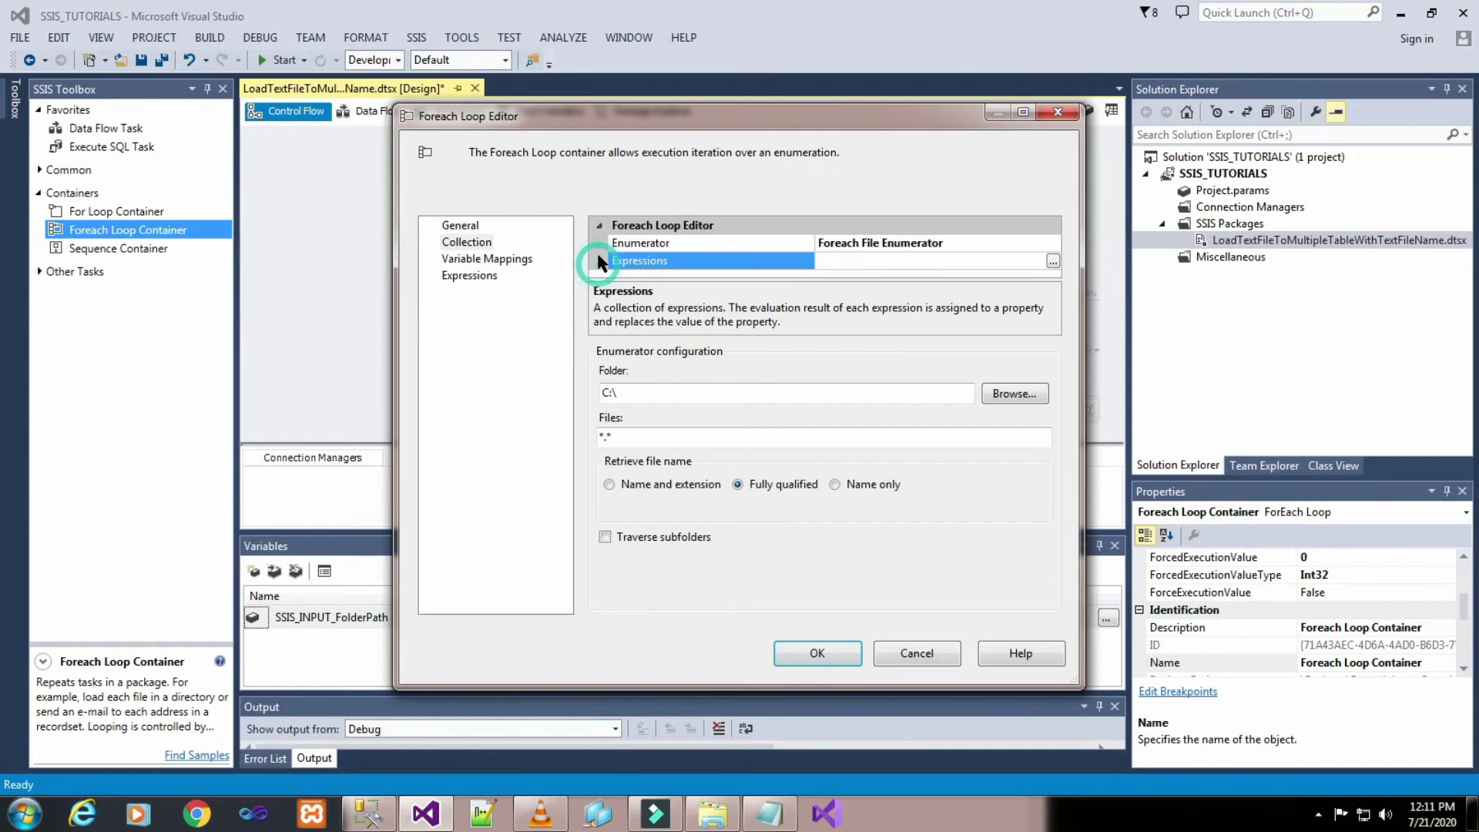
pyautogui.click(1052, 261)
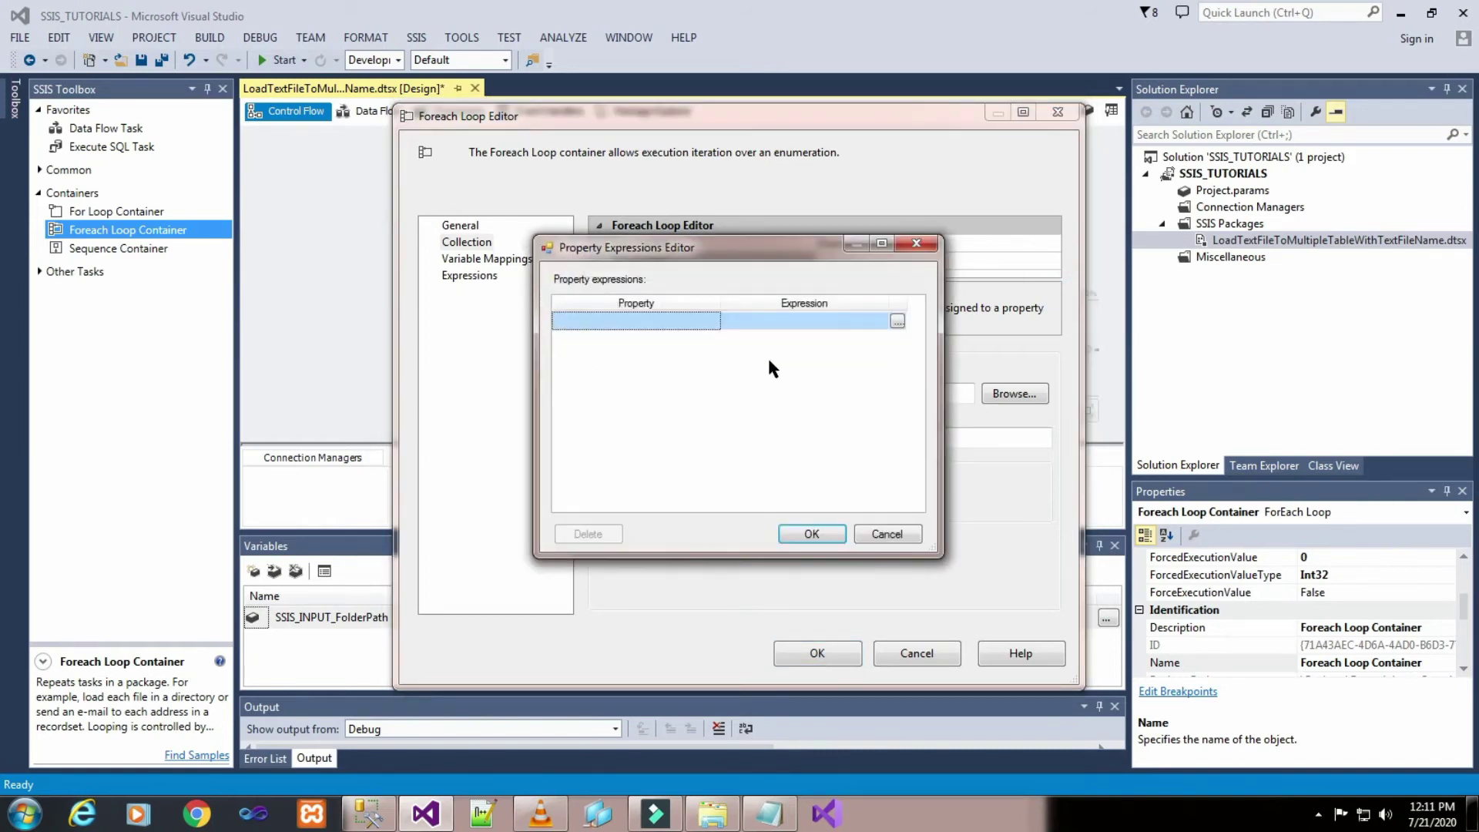
pyautogui.click(710, 330)
pyautogui.click(713, 321)
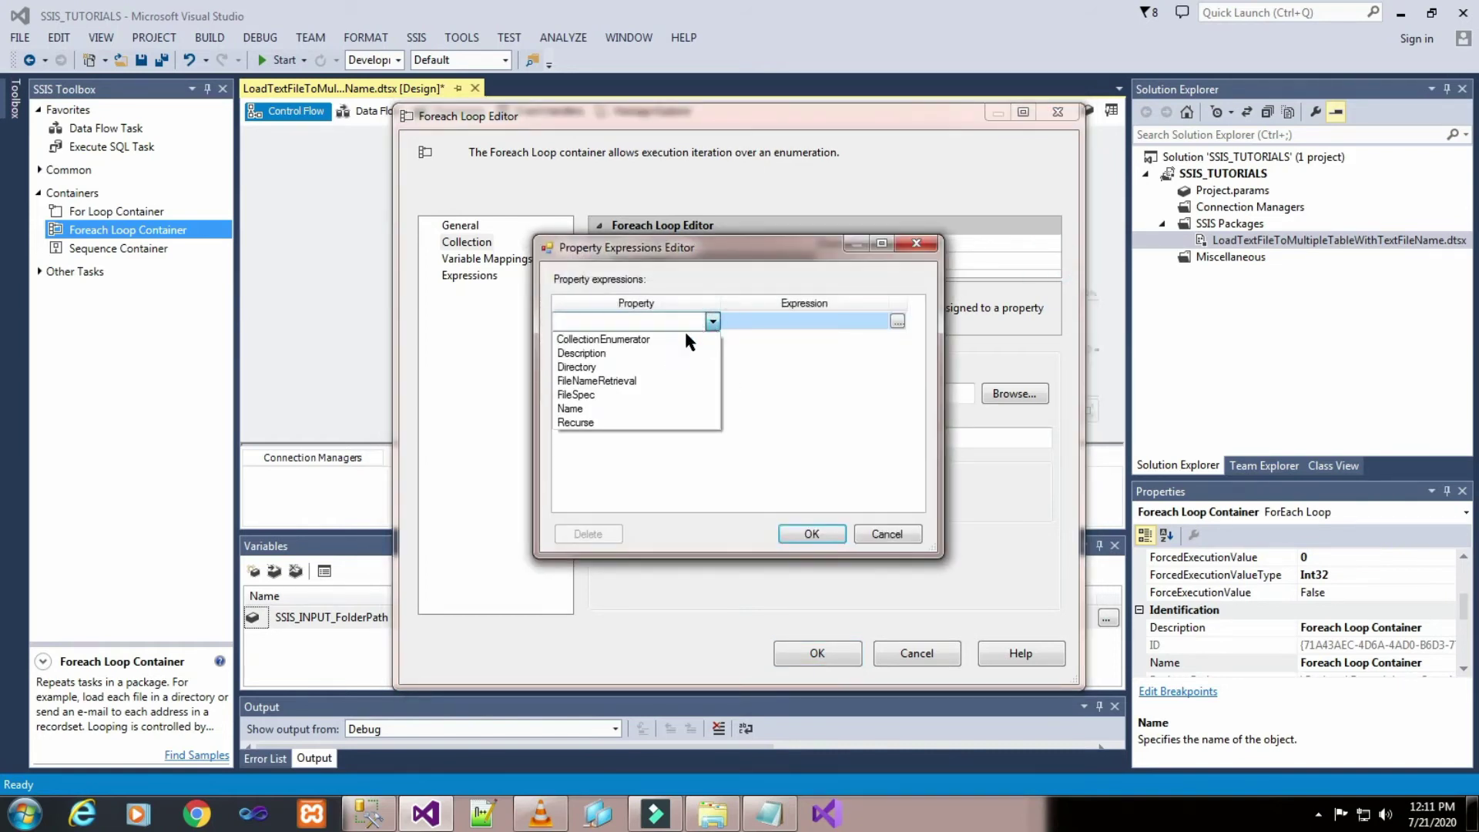
pyautogui.click(647, 368)
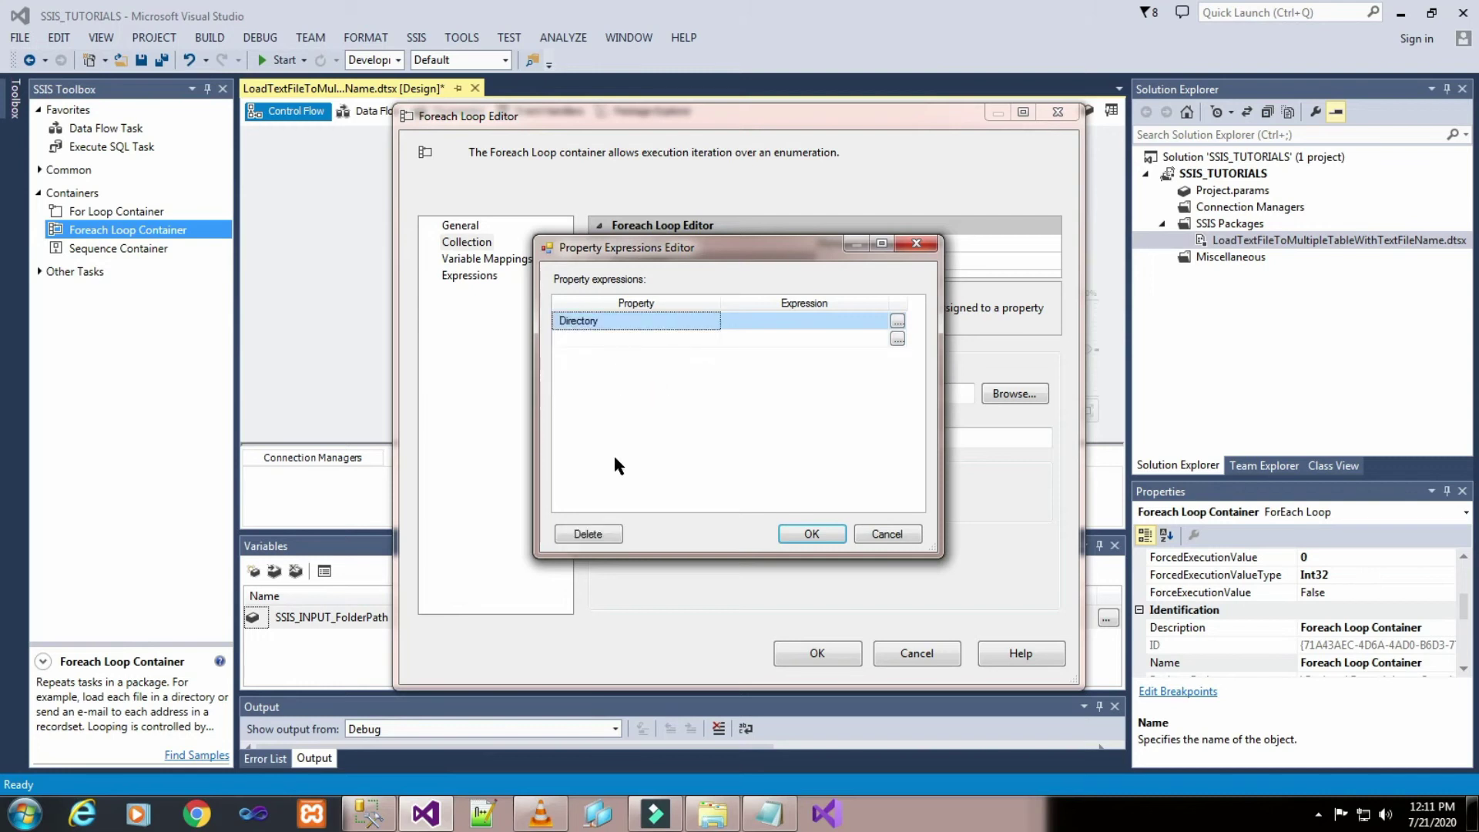
# - Build the Directory expression as @[User::SSIS_INPUT_FolderPath], evaluate it, and accept the property expressions
pyautogui.click(897, 321)
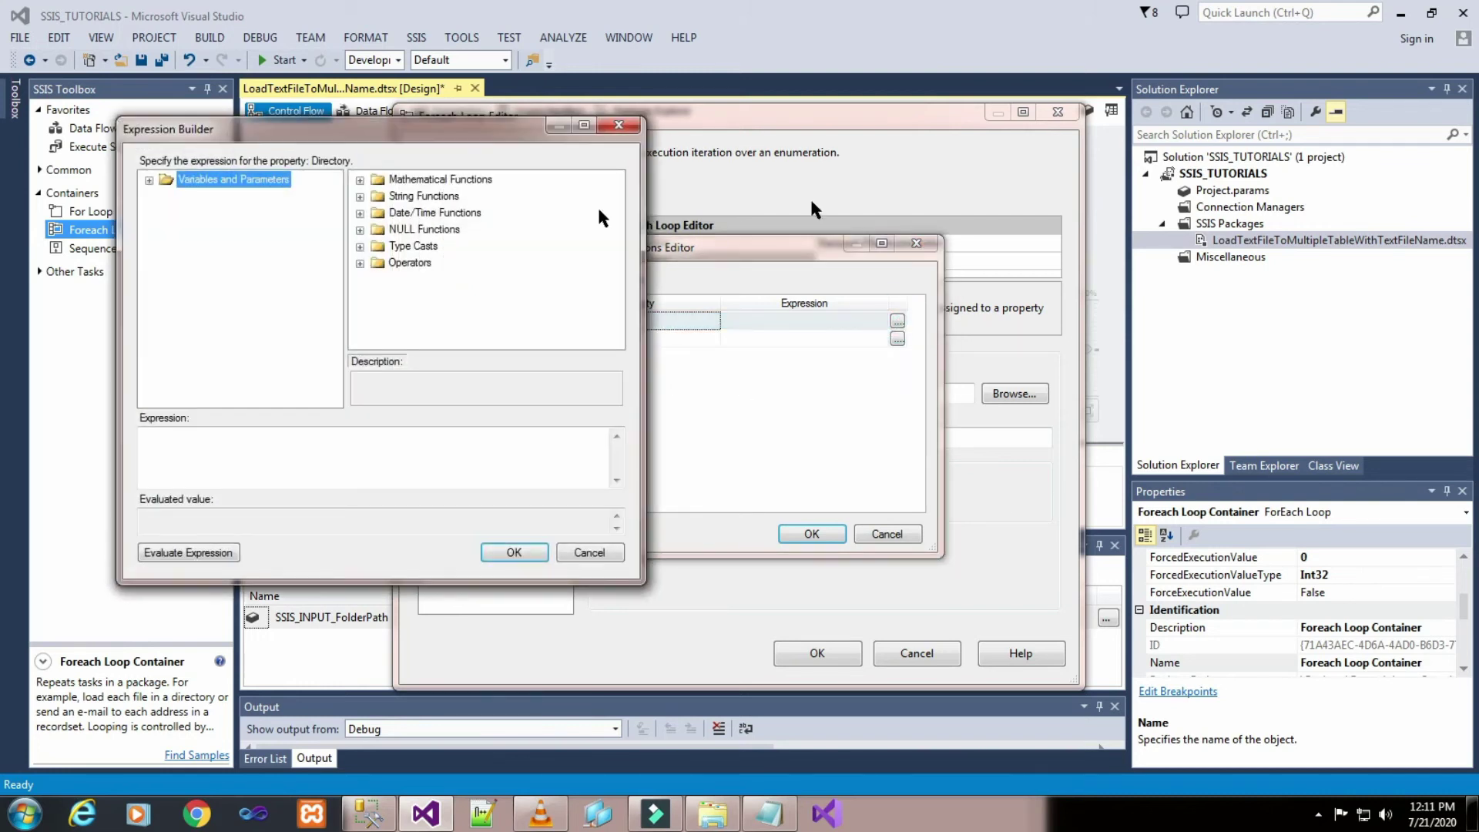
pyautogui.click(147, 179)
pyautogui.click(223, 213)
pyautogui.moveTo(222, 217); pyautogui.dragTo(250, 471)
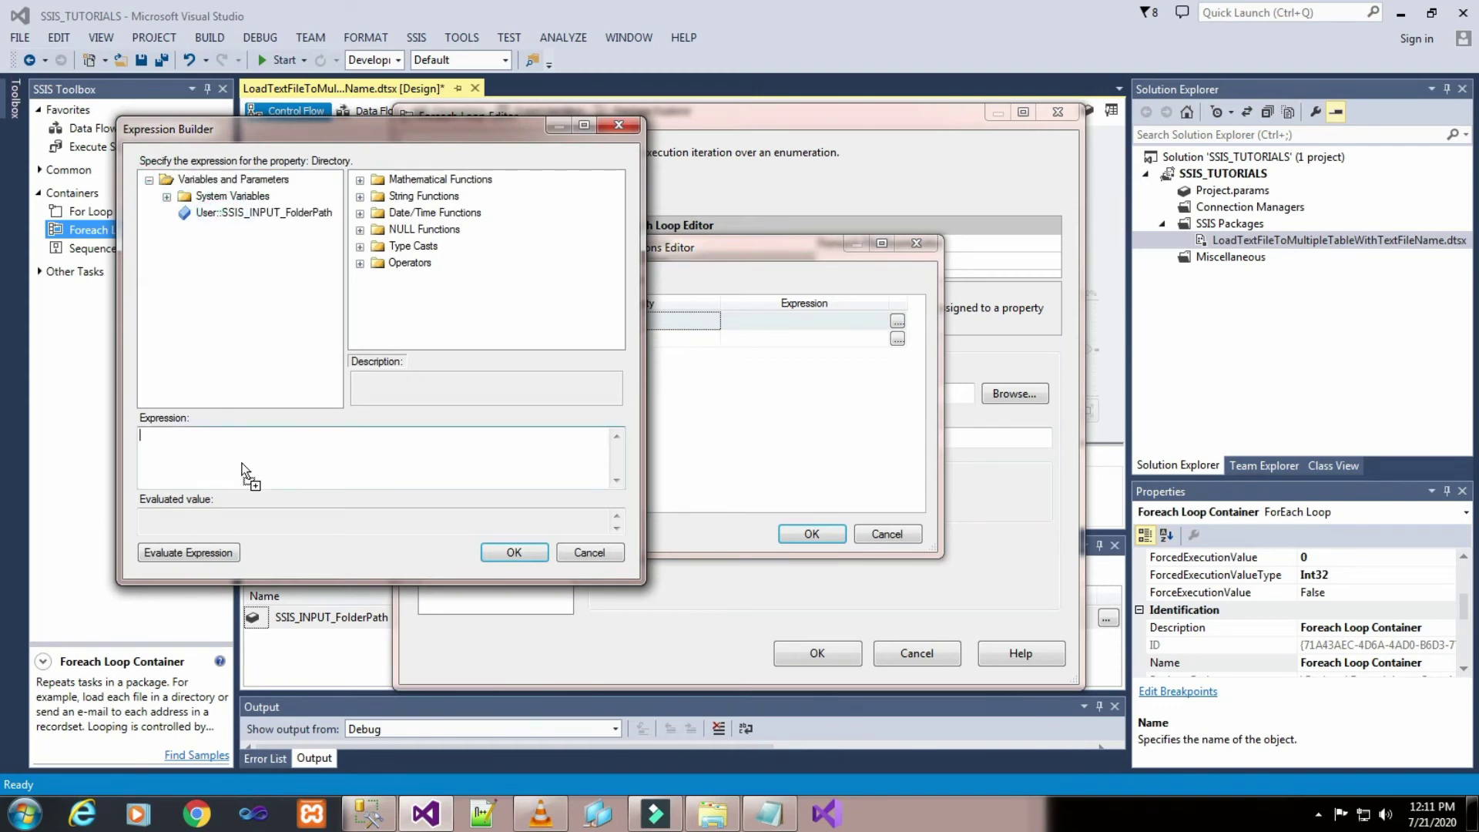
pyautogui.click(212, 556)
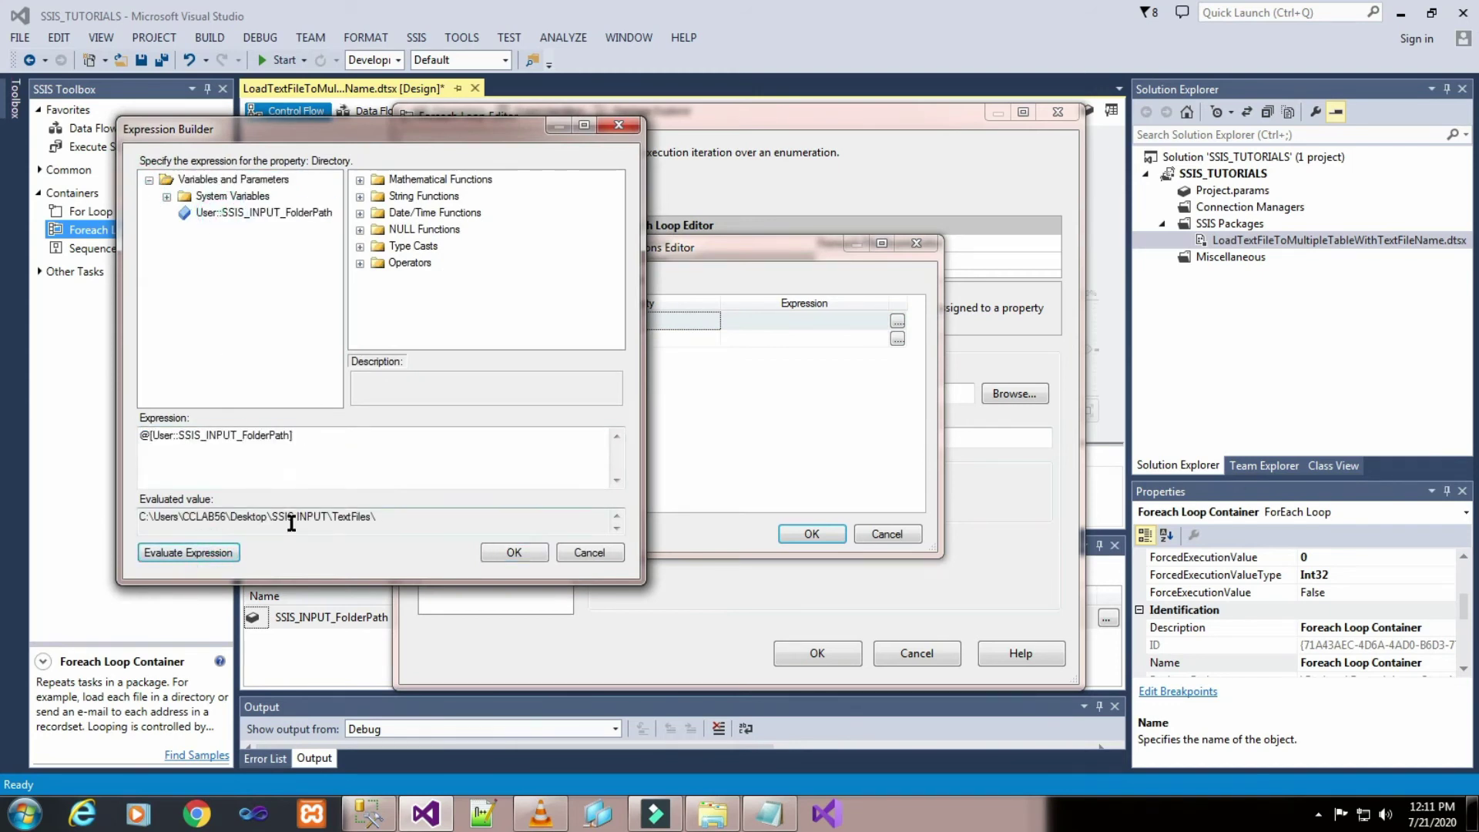
pyautogui.click(514, 552)
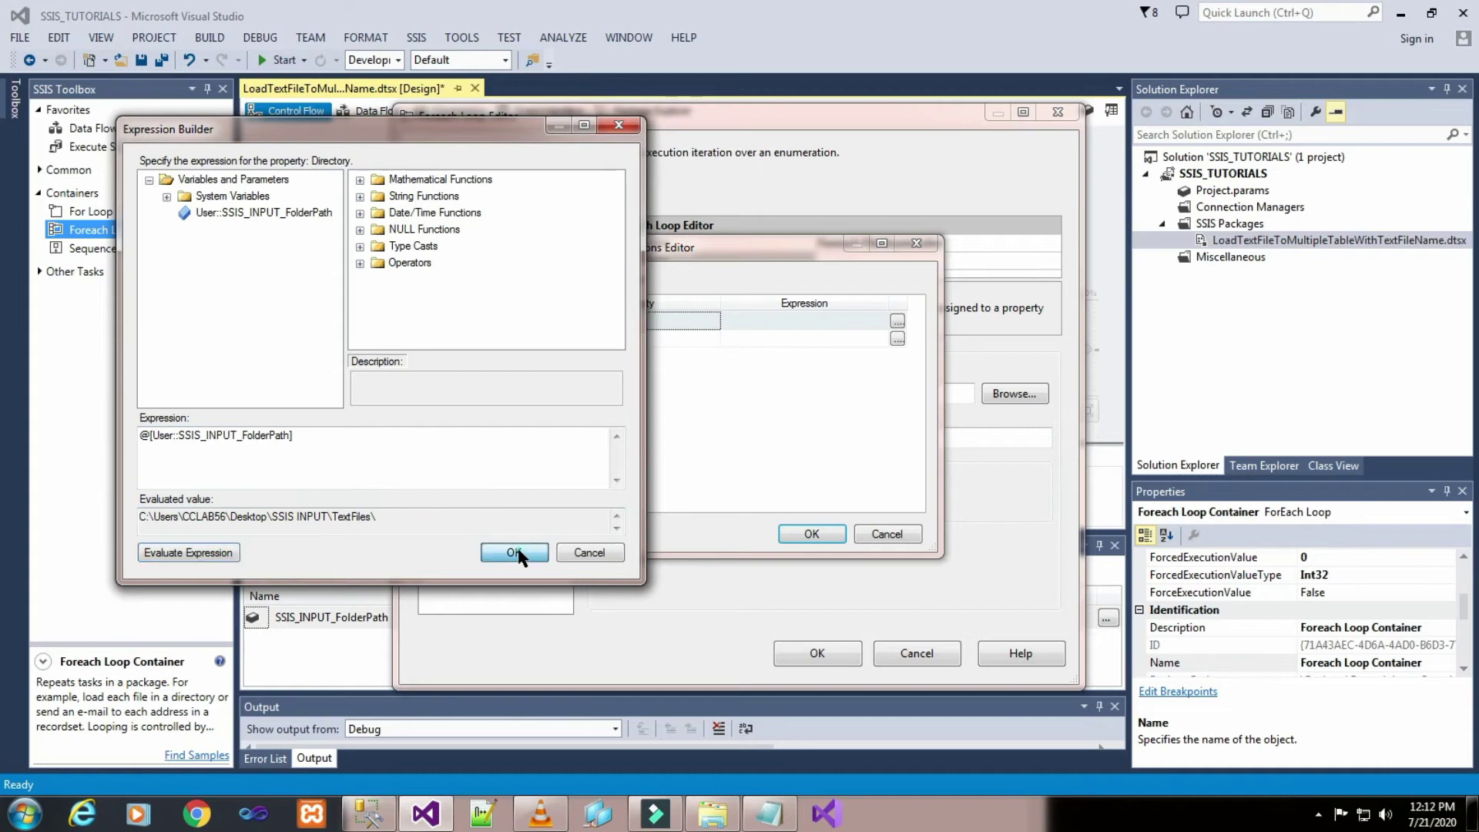
pyautogui.click(811, 533)
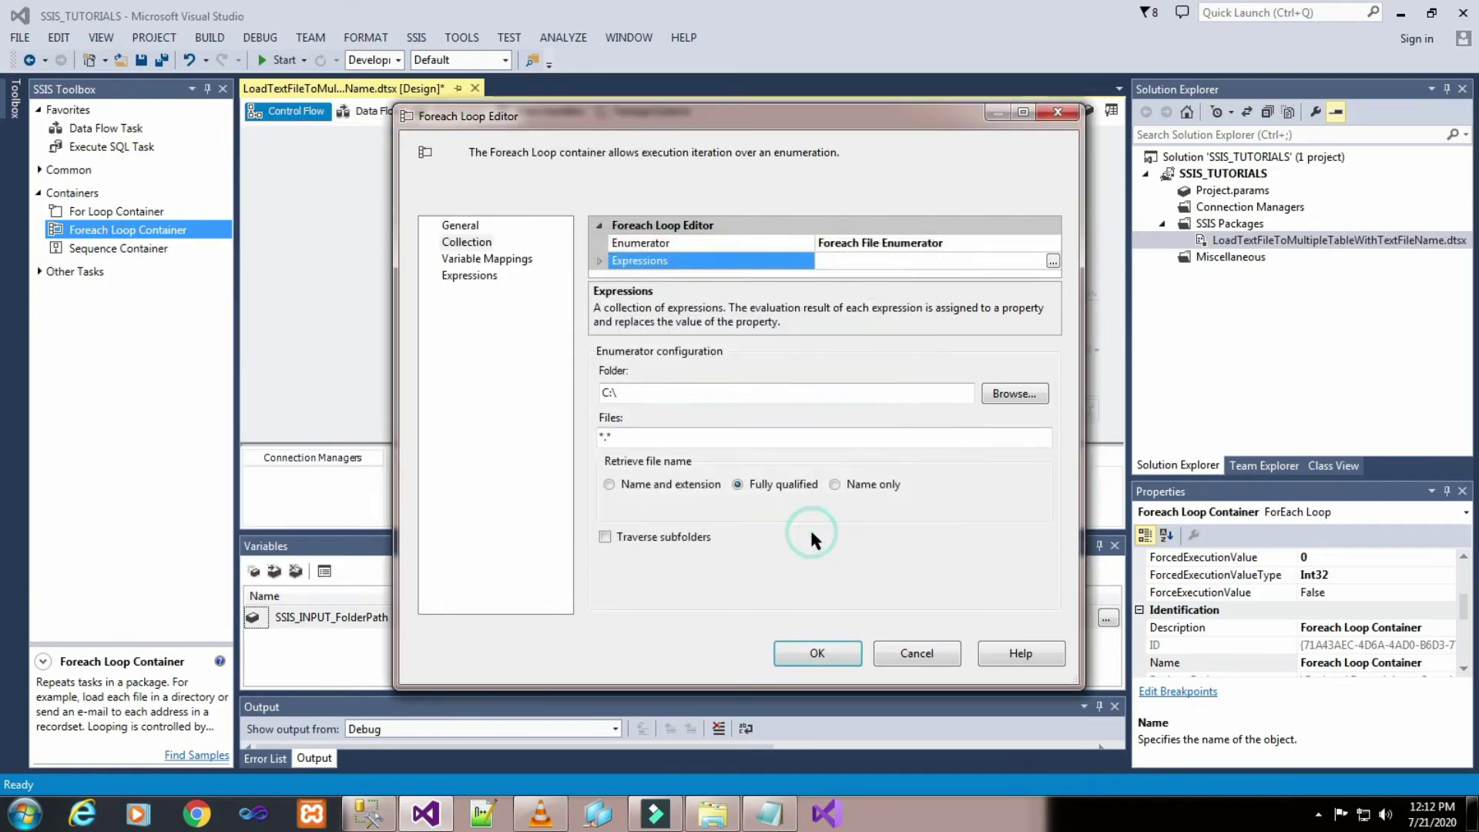
# - Retrieve file names as Name and extension, limit the files to *.txt, and check the source file's name in Windows Explorer
pyautogui.click(609, 484)
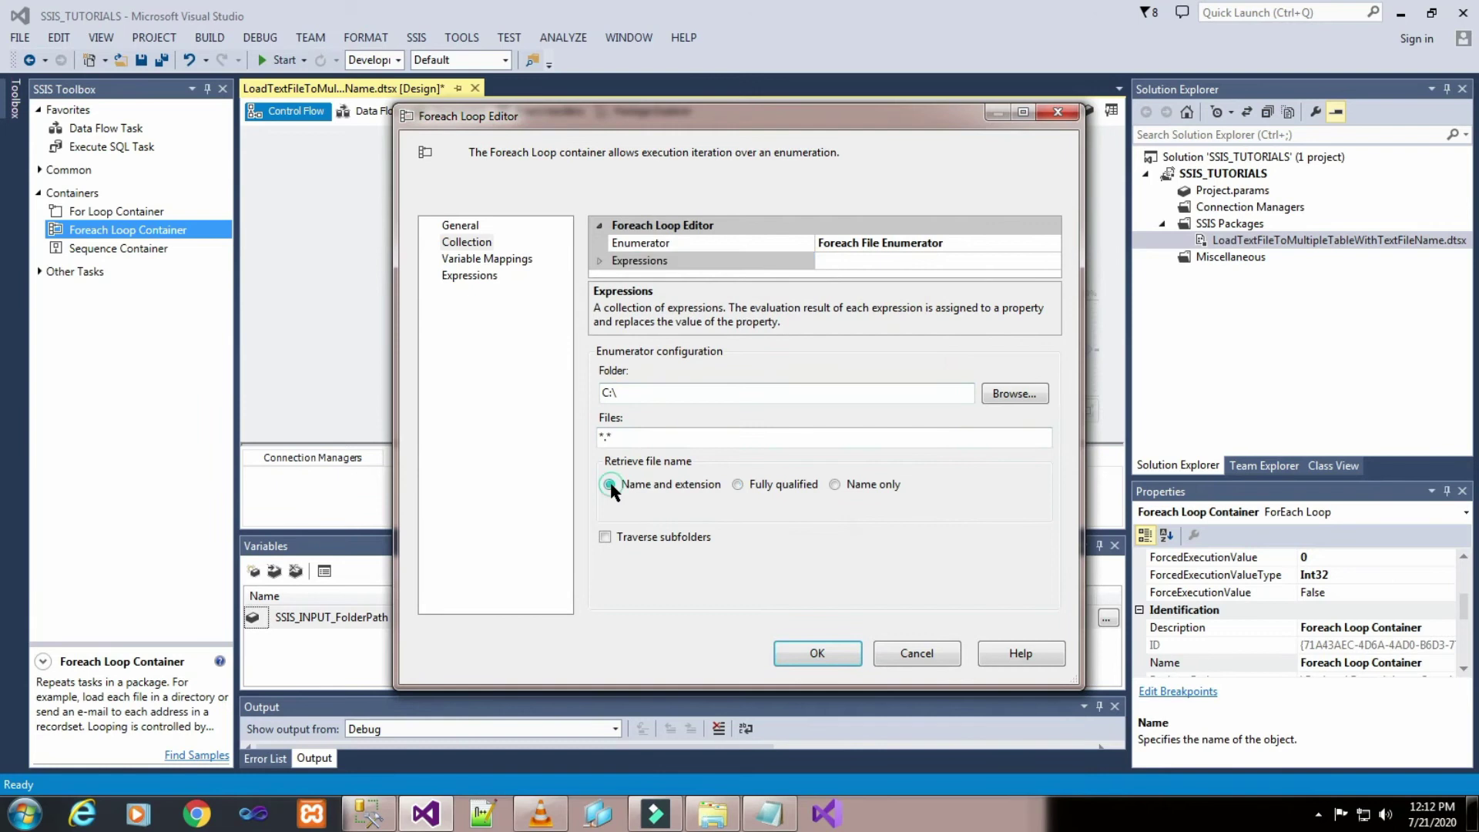
pyautogui.click(643, 438)
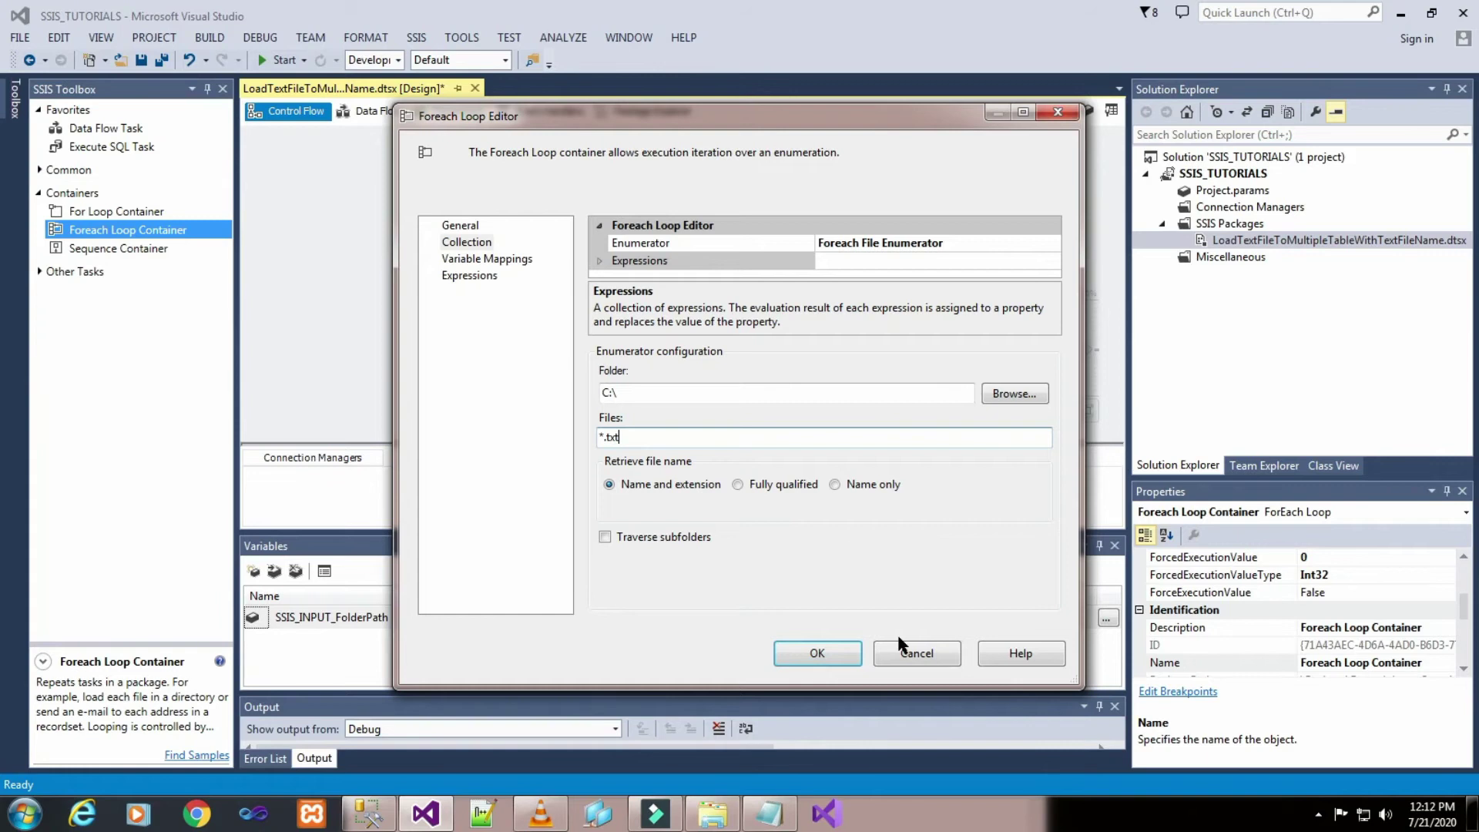
pyautogui.click(713, 813)
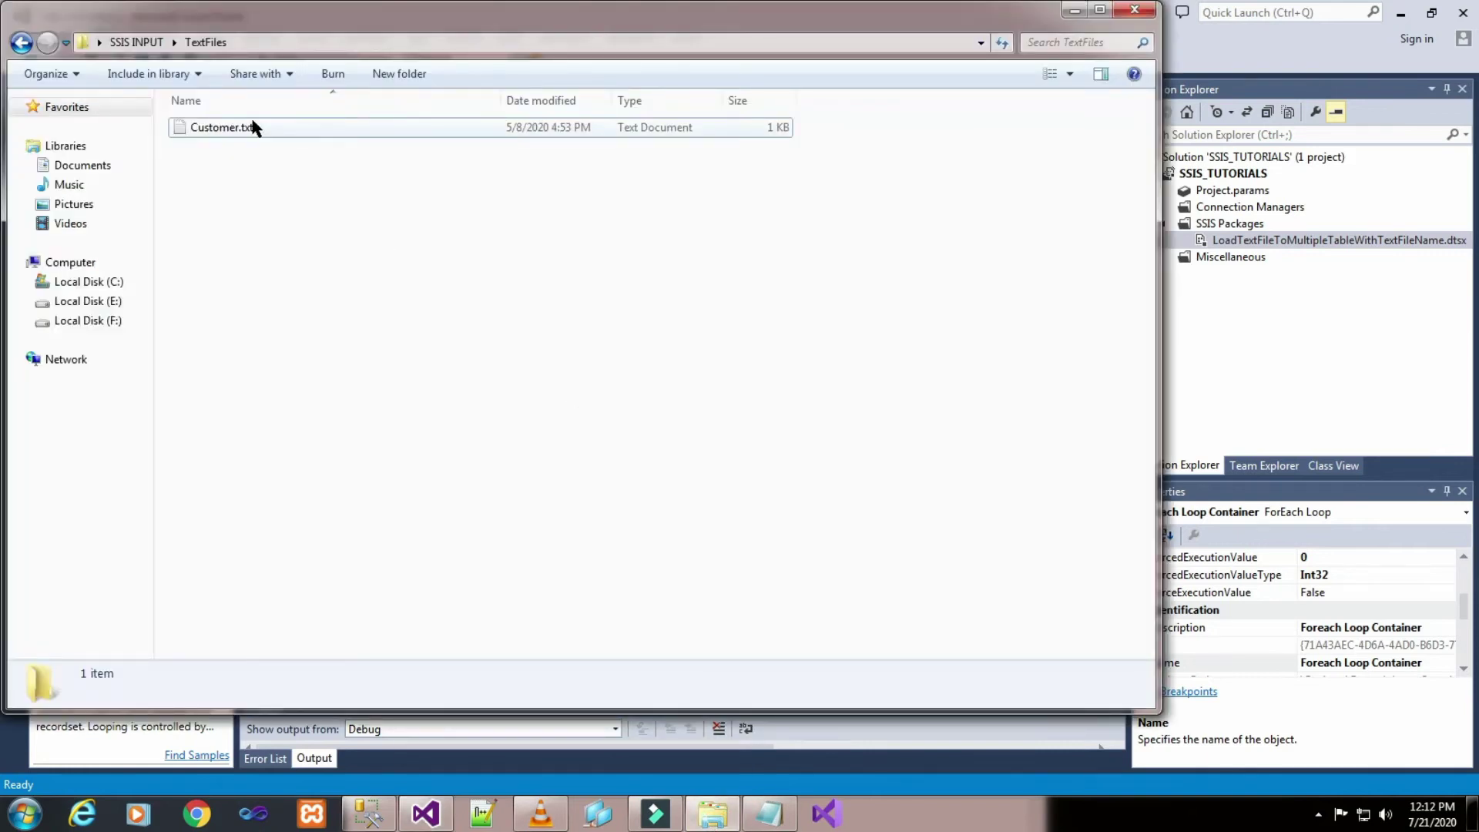
pyautogui.click(1074, 9)
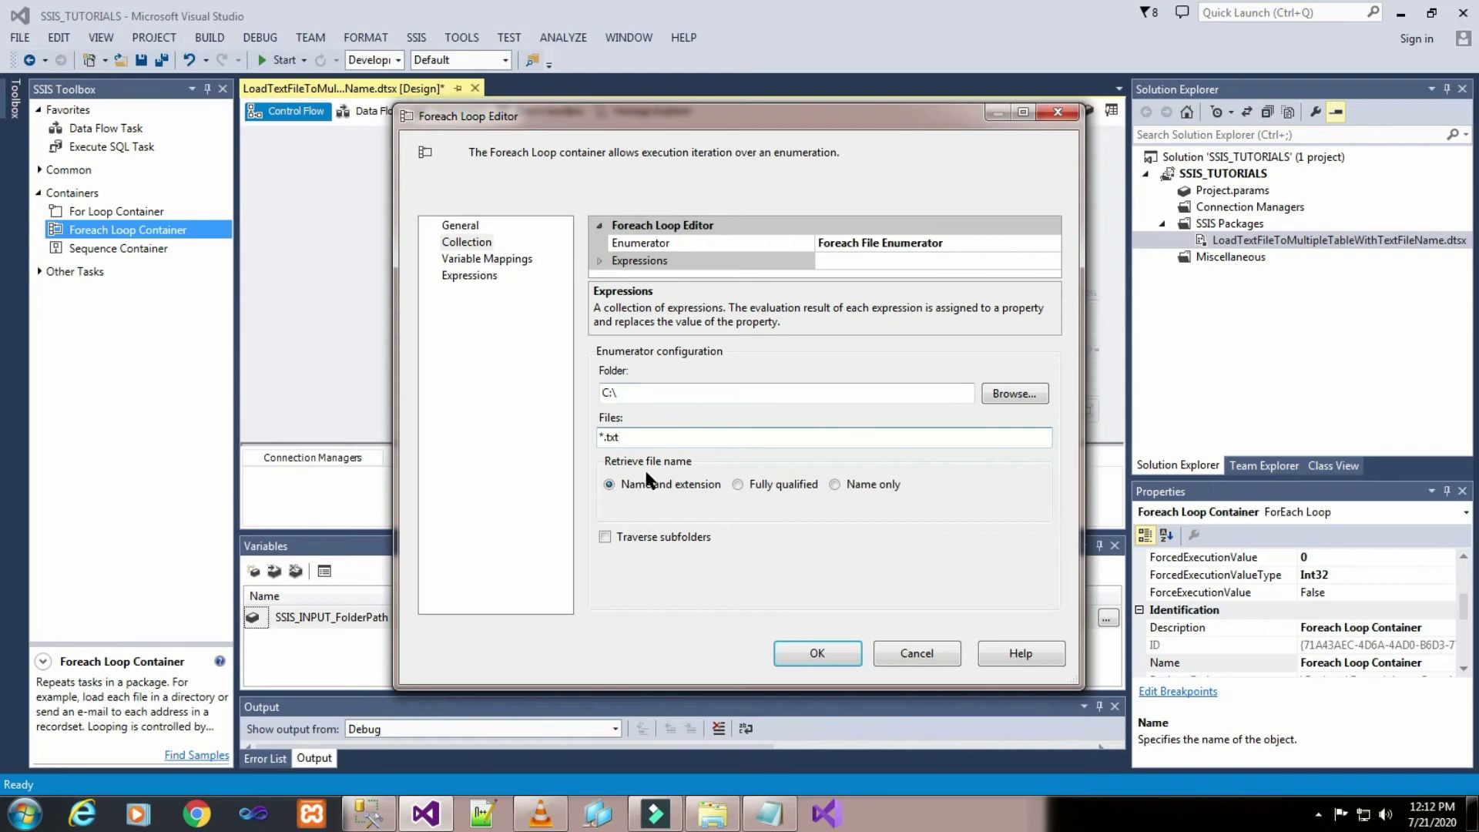
# - Map the loop's collection value to a new String variable named FileName_01, copying the name from the Test notes in Notepad
pyautogui.click(508, 260)
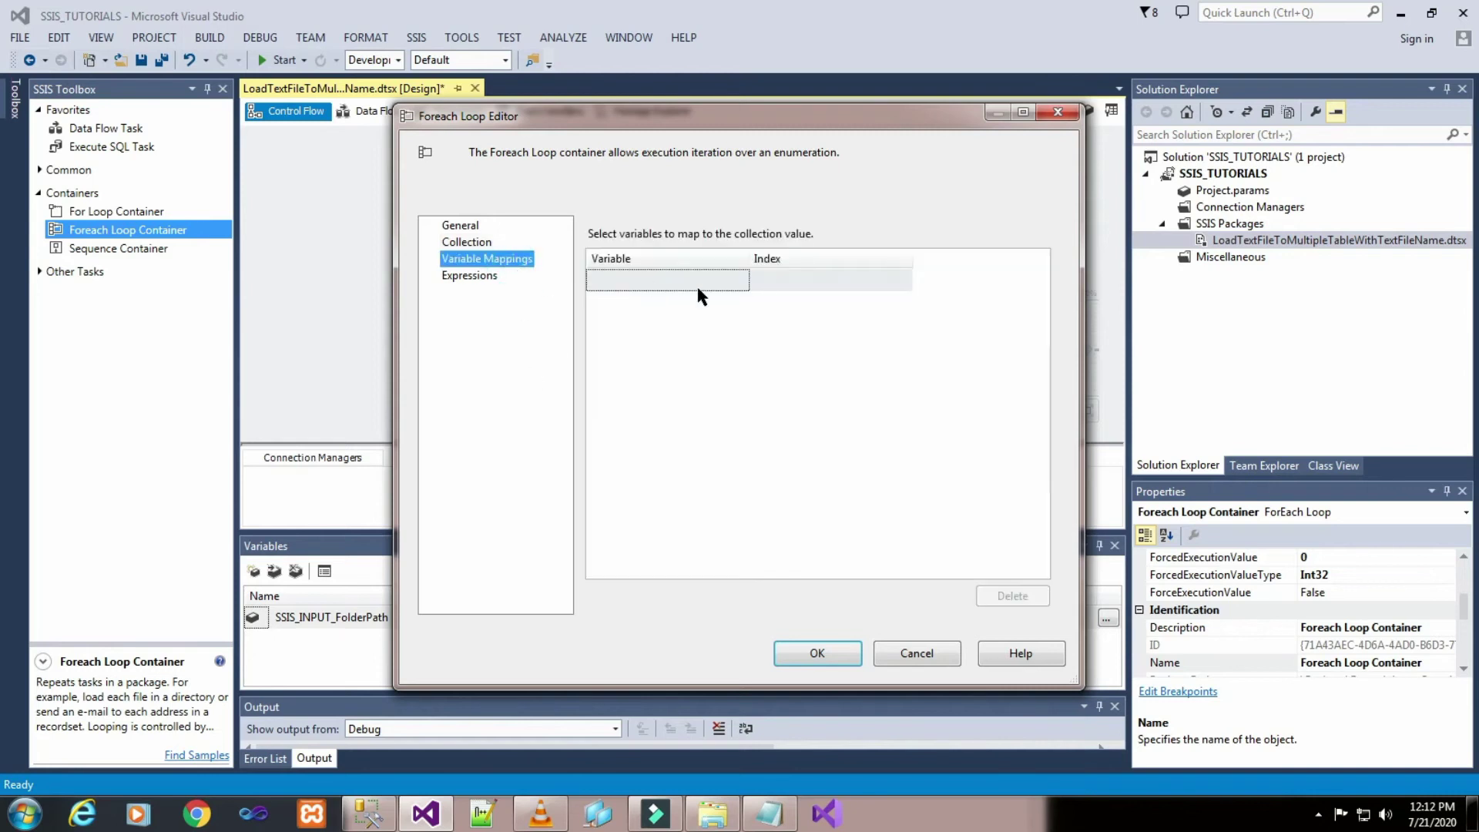
pyautogui.click(724, 281)
pyautogui.click(741, 281)
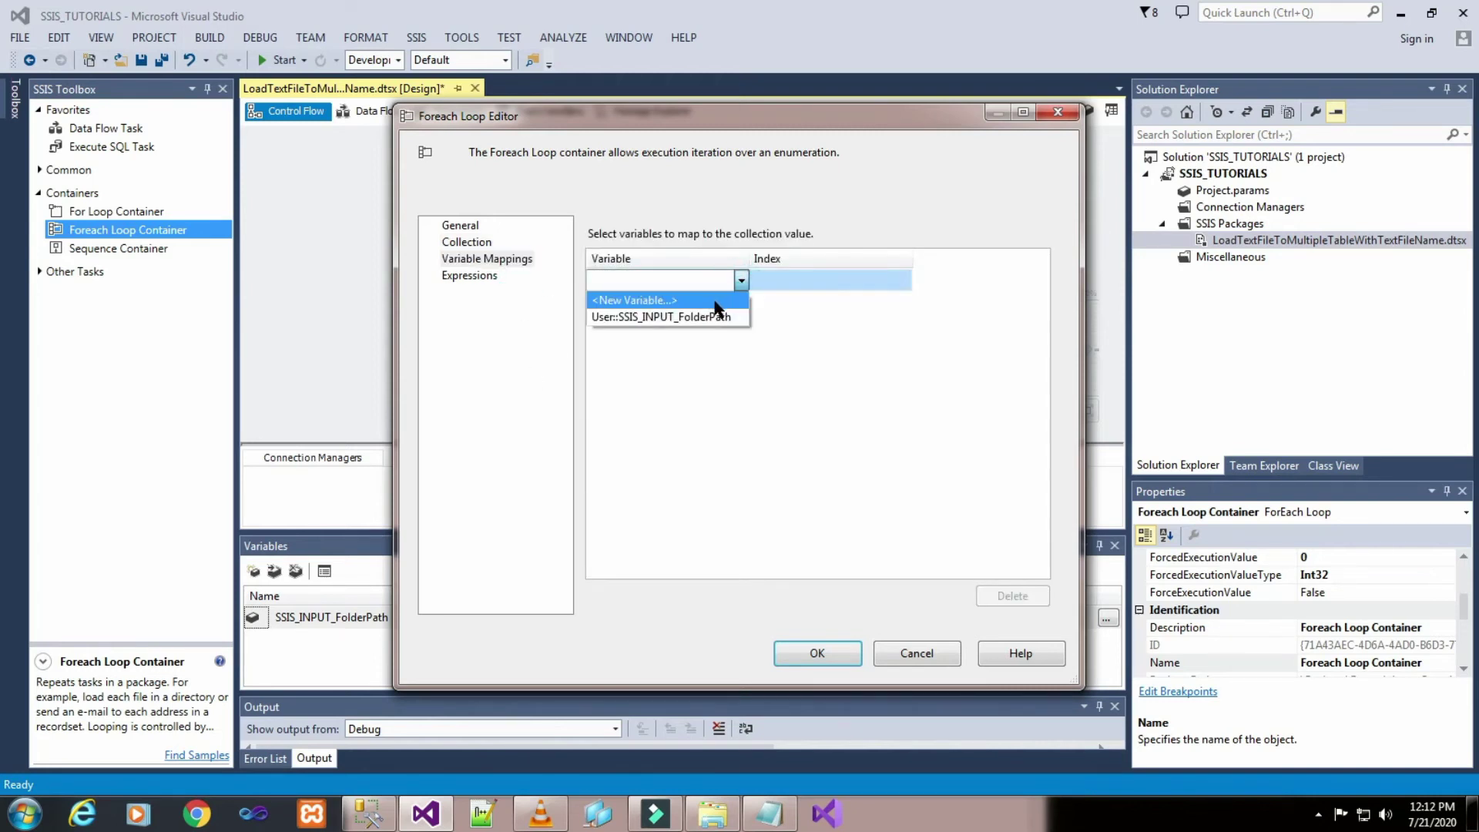
pyautogui.click(723, 300)
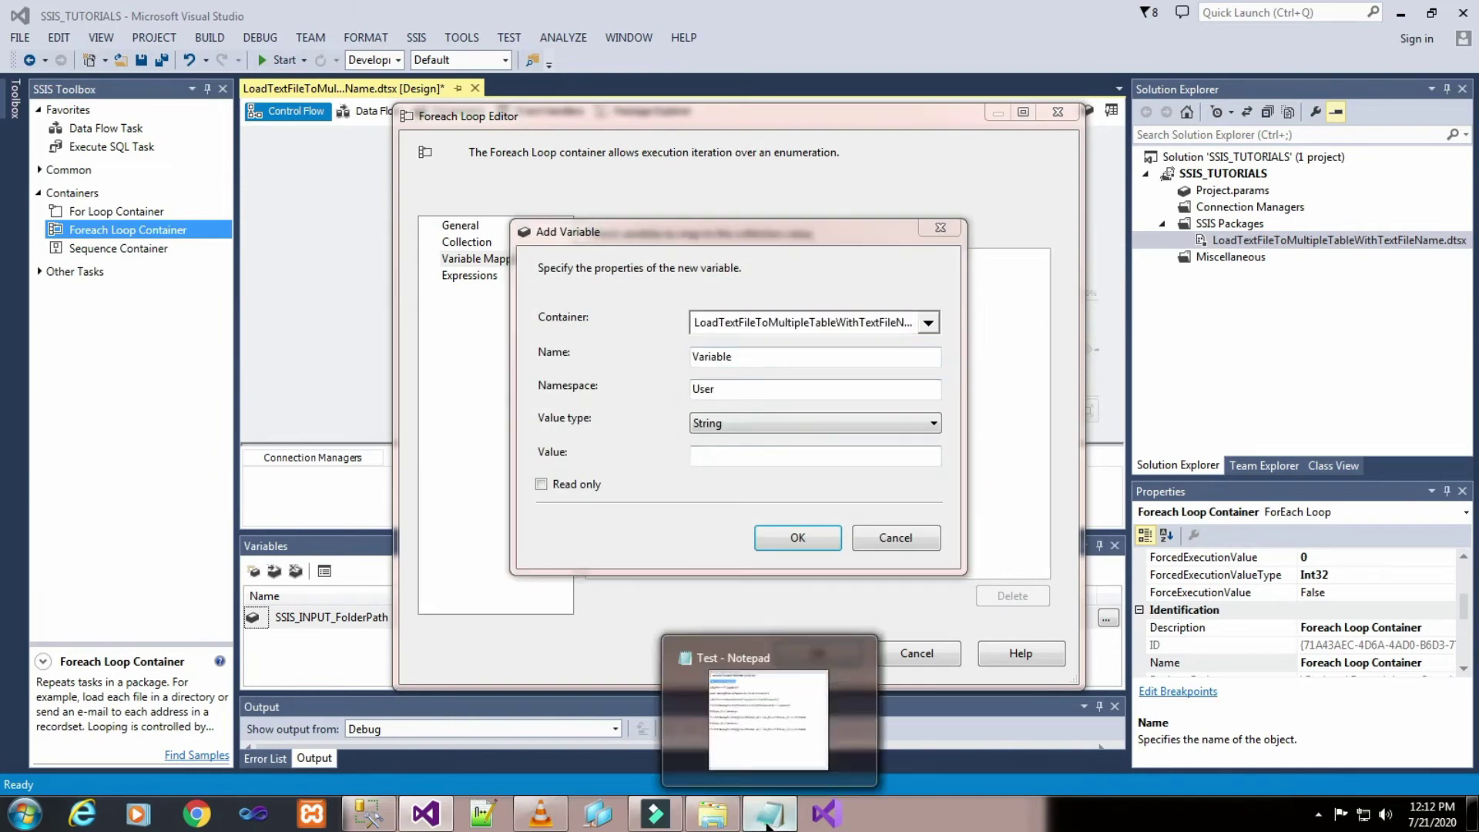
pyautogui.click(769, 814)
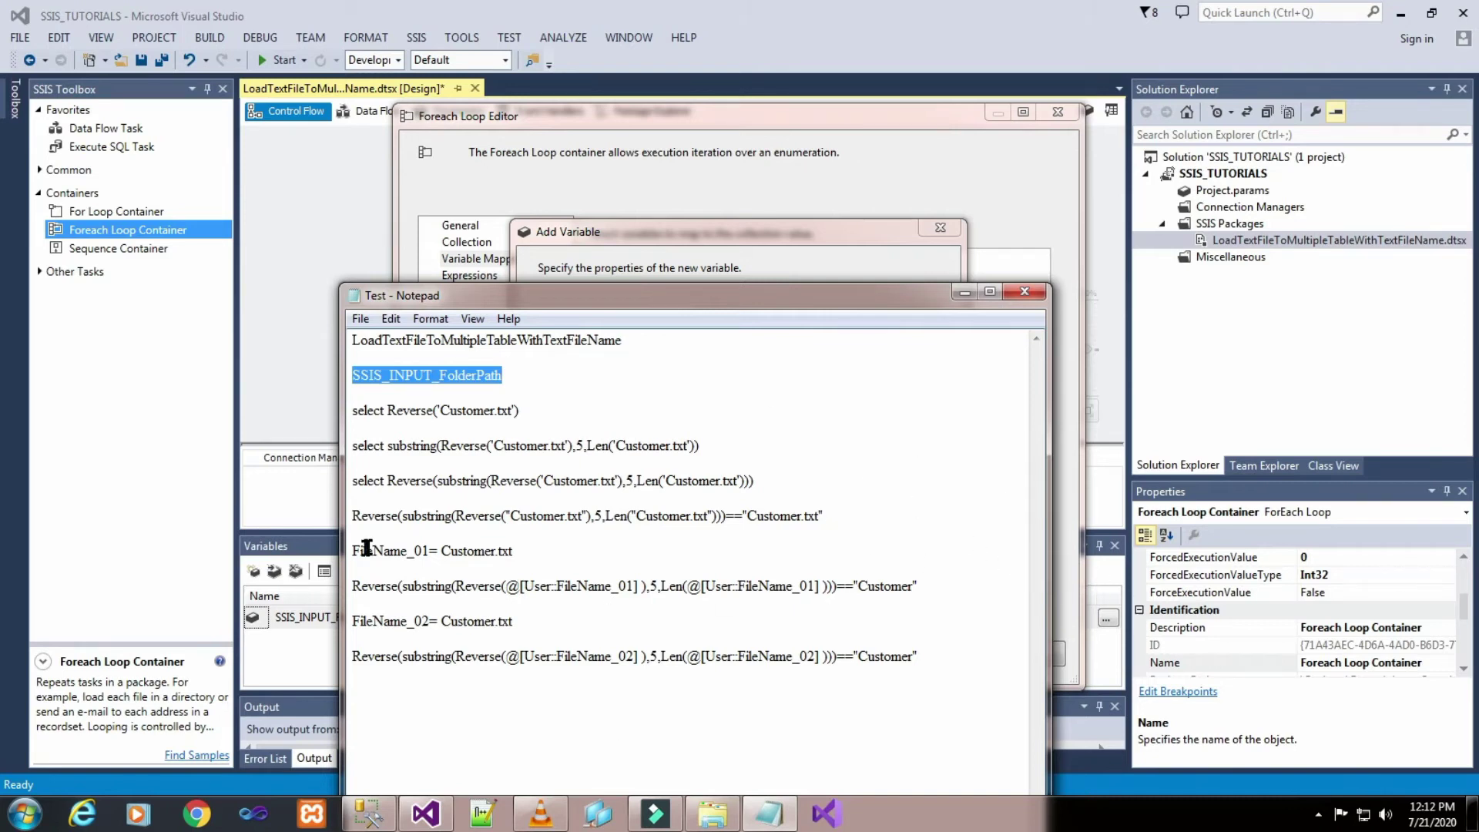
pyautogui.moveTo(352, 550); pyautogui.dragTo(424, 549)
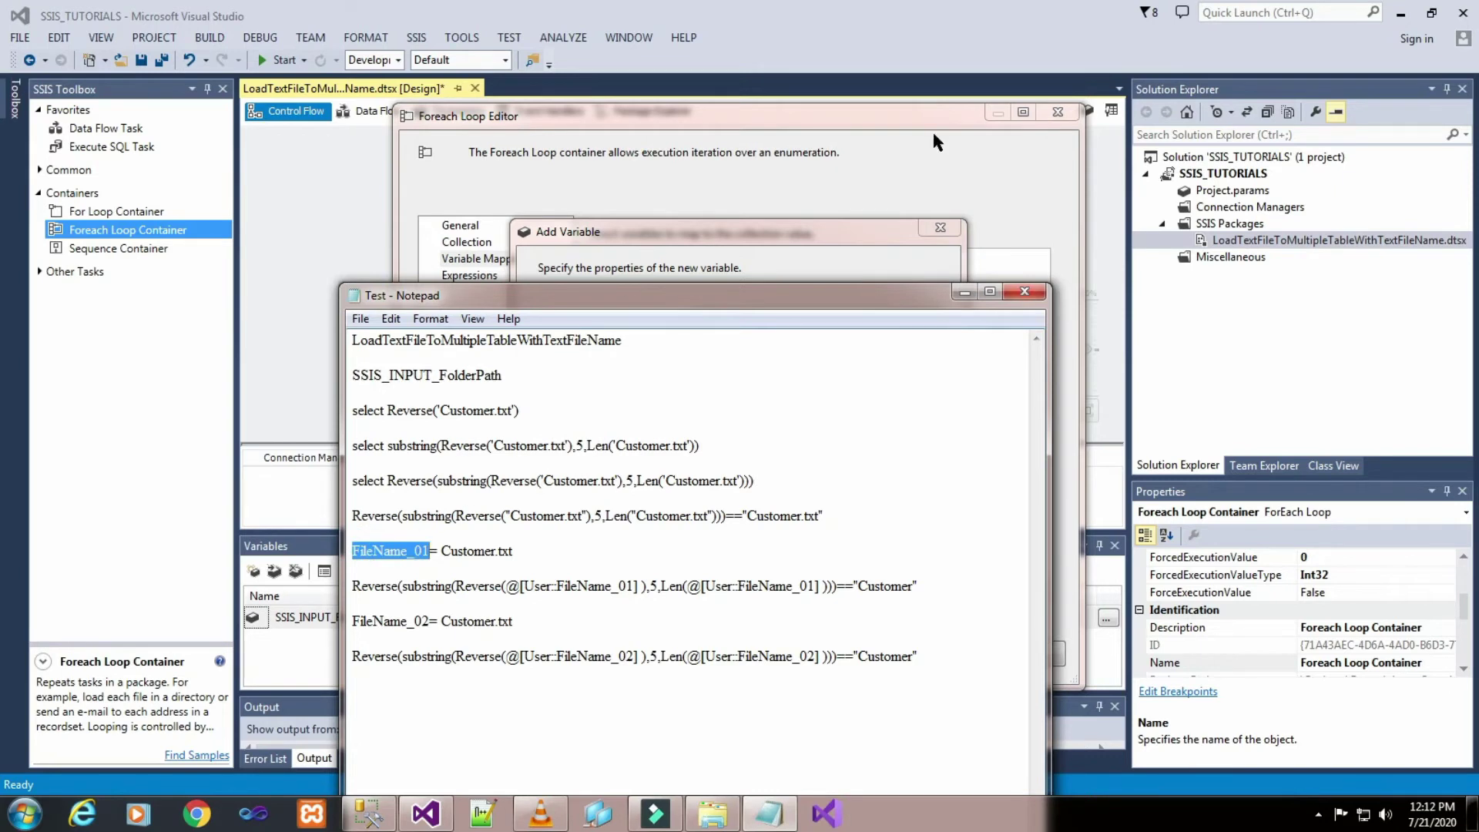
pyautogui.click(832, 229)
pyautogui.click(746, 359)
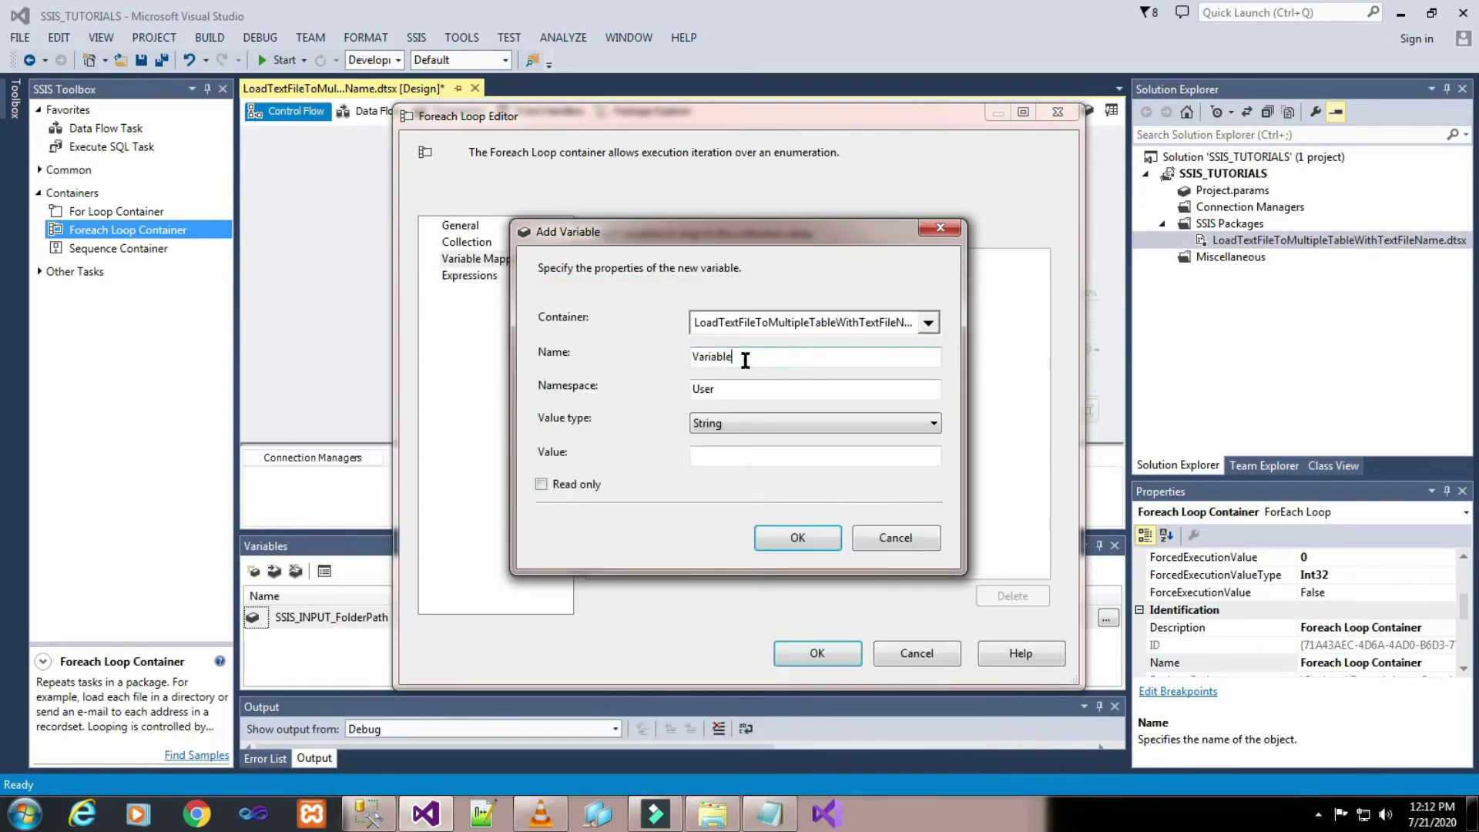
pyautogui.doubleClick(746, 359)
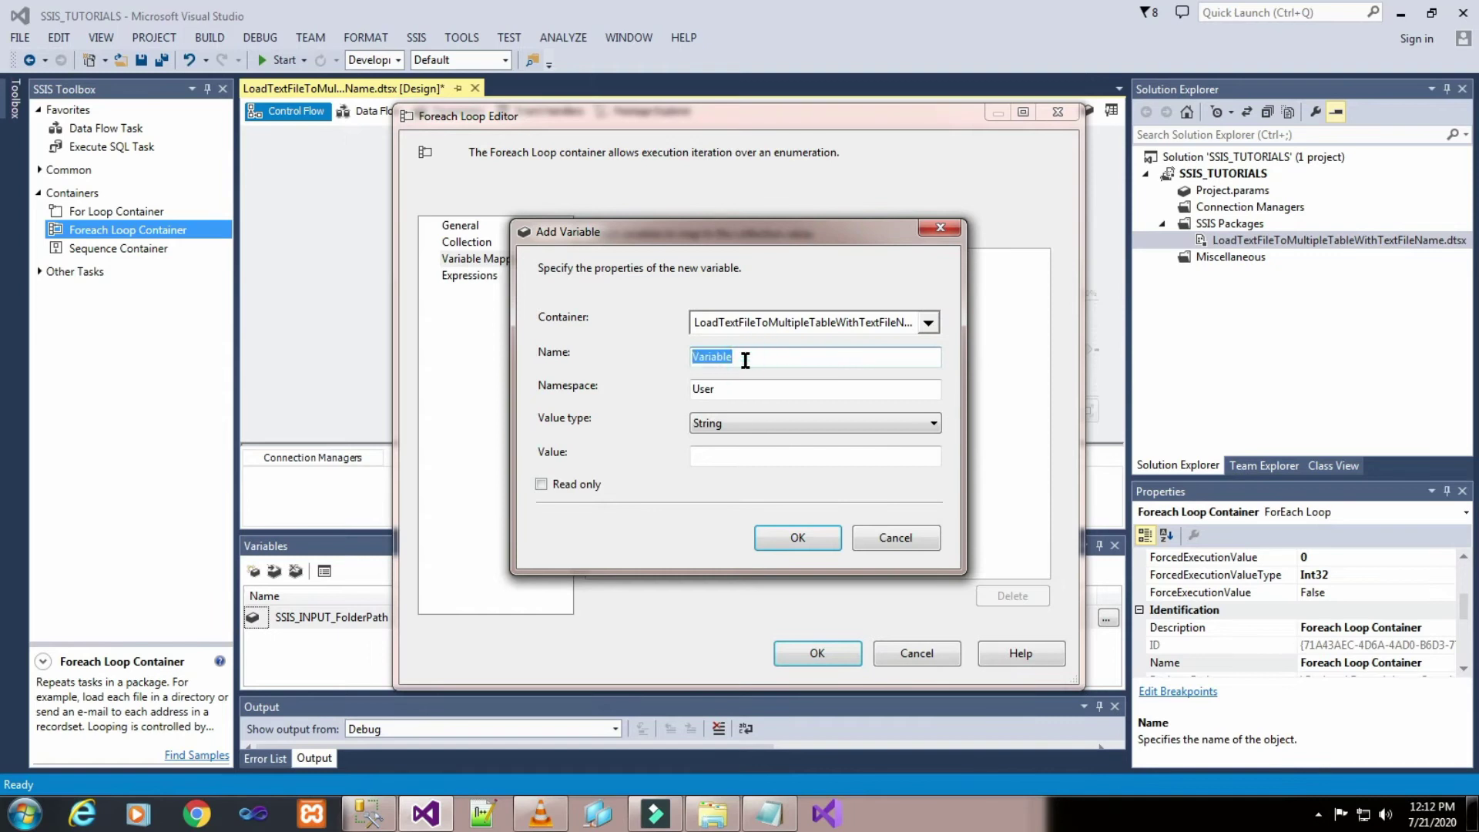
pyautogui.write('FileName_01')
pyautogui.click(784, 541)
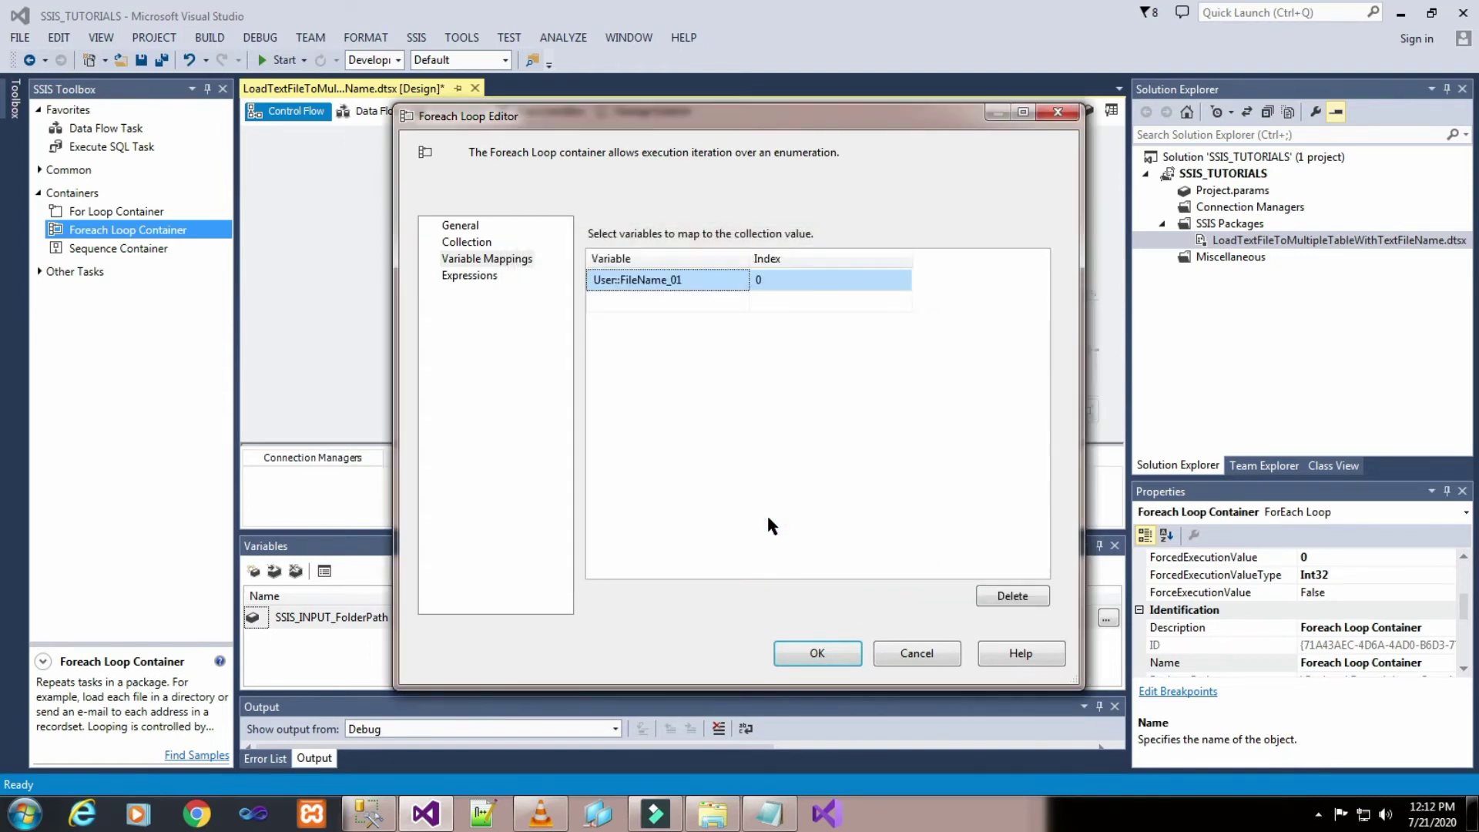
# - Map a second new String variable named FileName_02, copying the name from the Test notes in Notepad, and accept the Foreach Loop settings
pyautogui.click(713, 302)
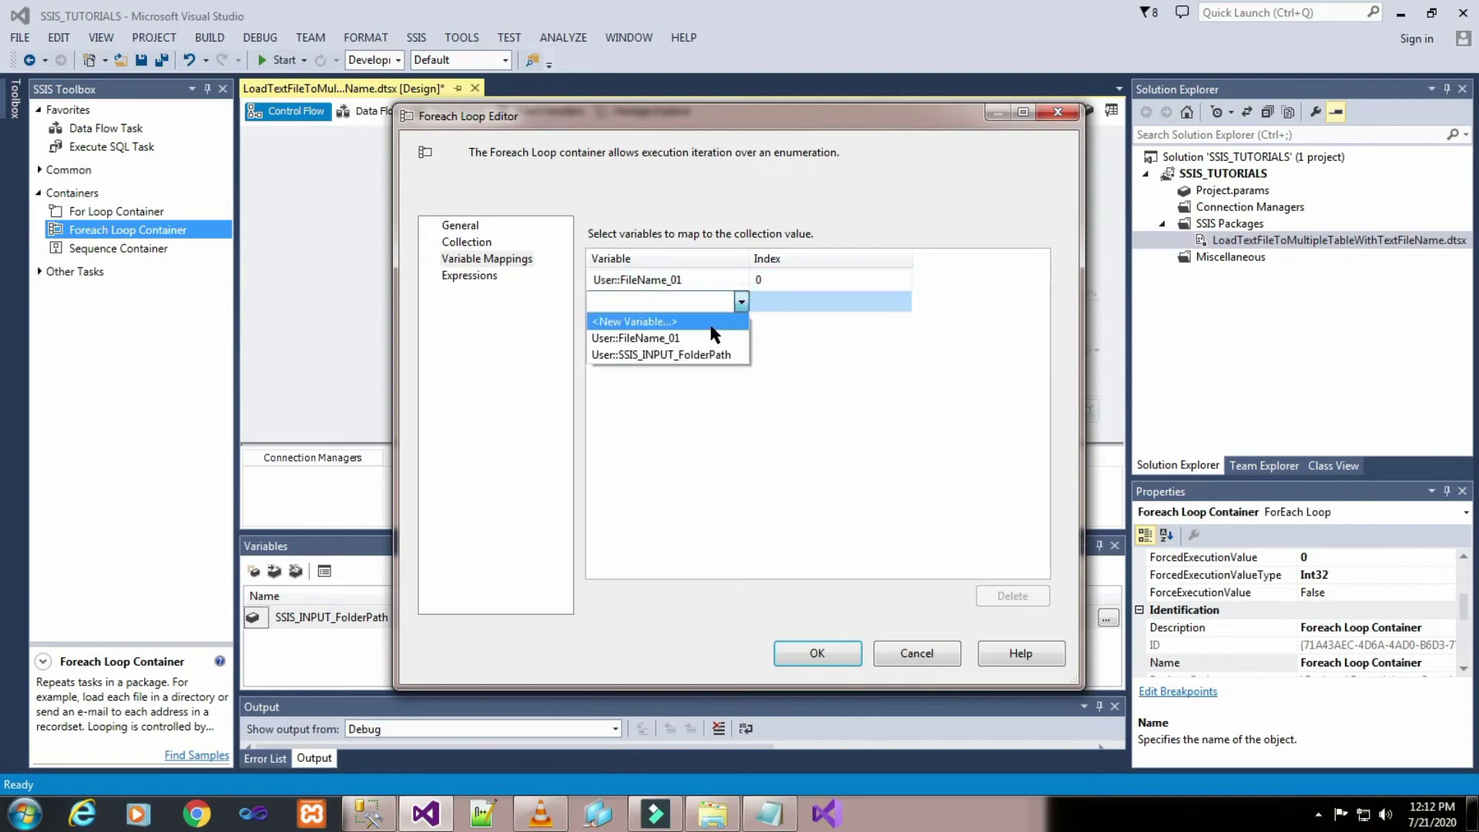
pyautogui.click(711, 322)
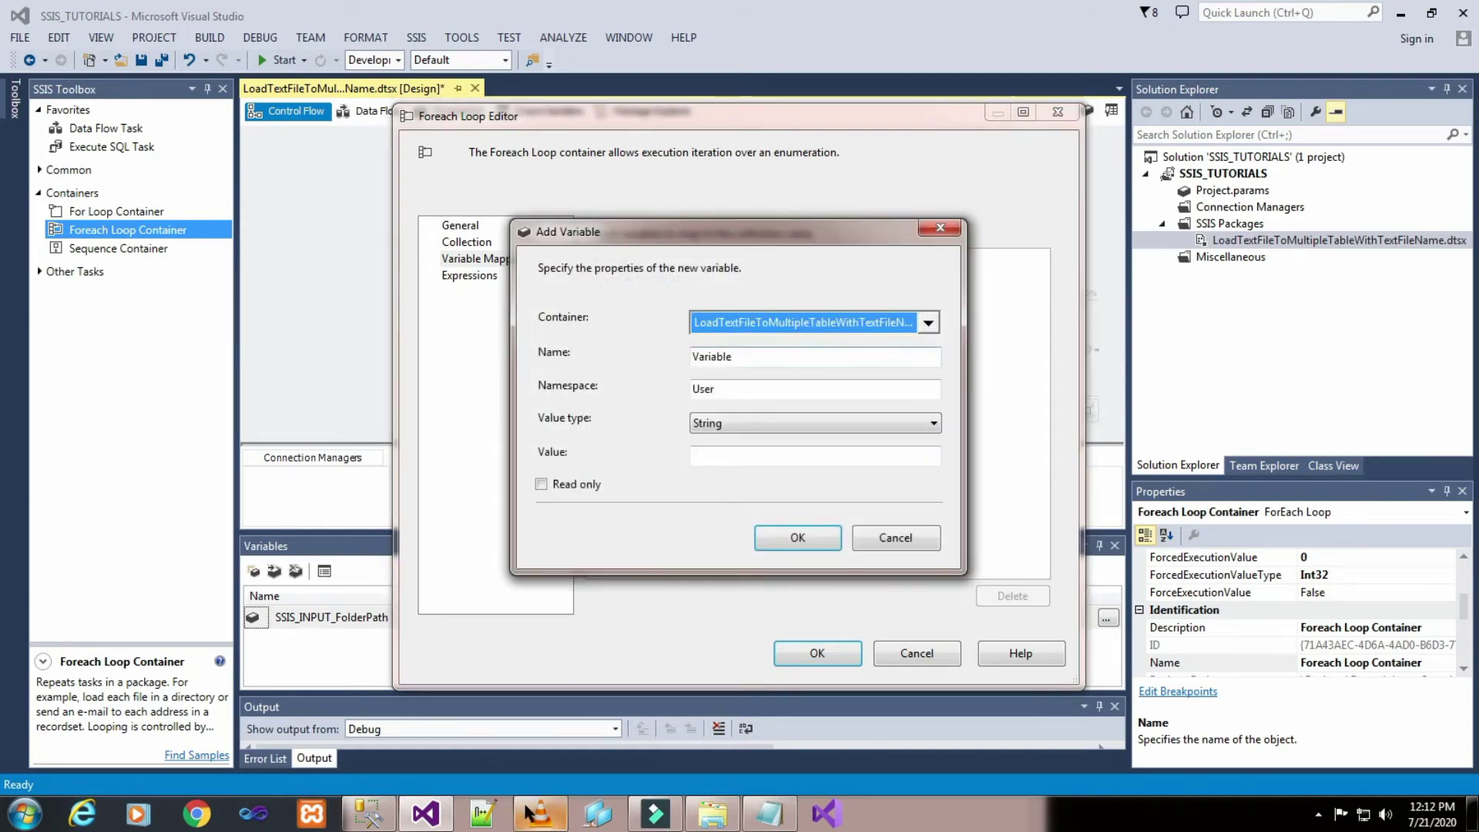
pyautogui.click(482, 815)
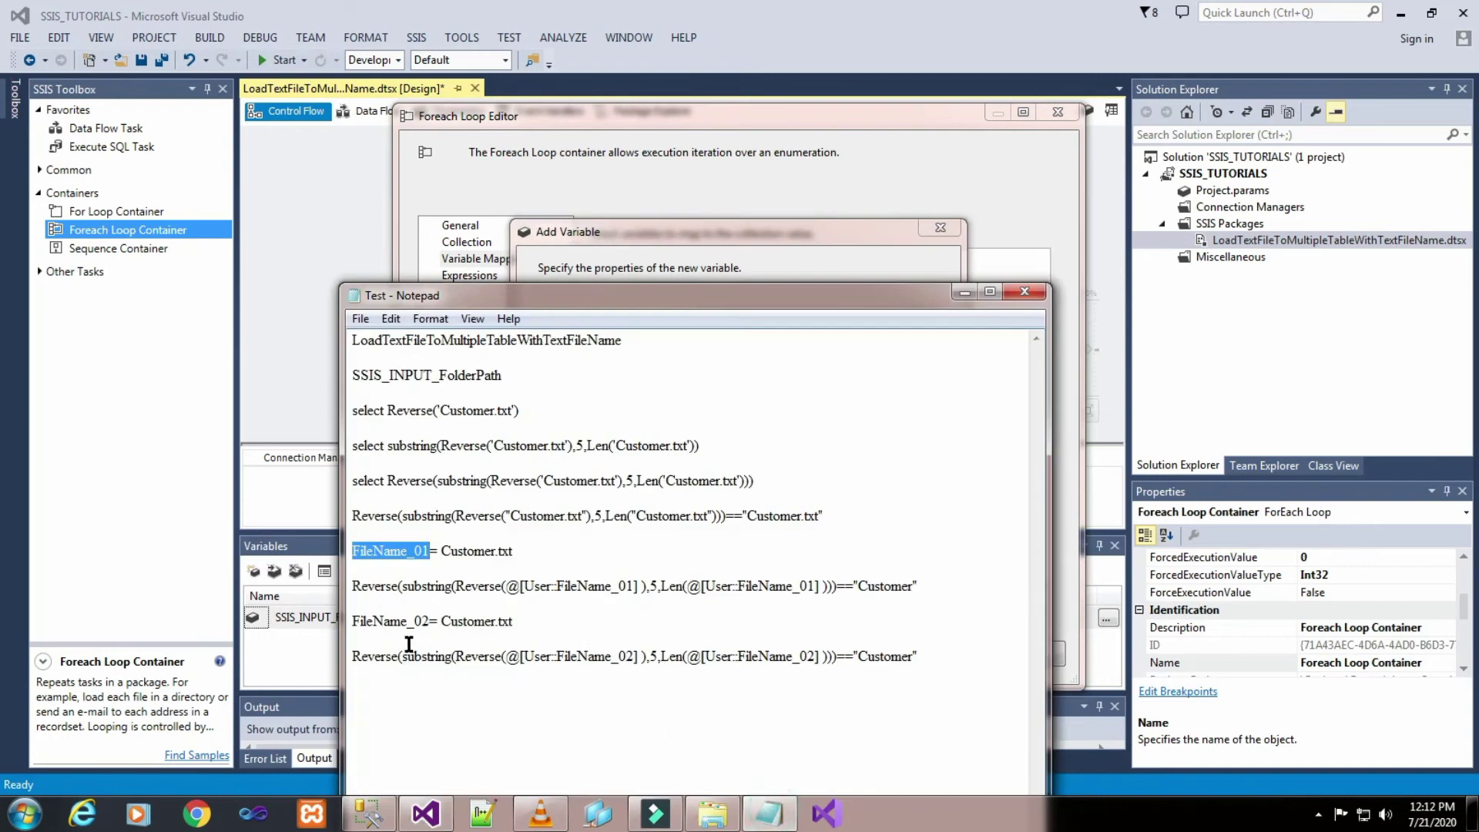
pyautogui.moveTo(356, 623); pyautogui.dragTo(429, 622)
pyautogui.hotkey('ctrl', 'c')
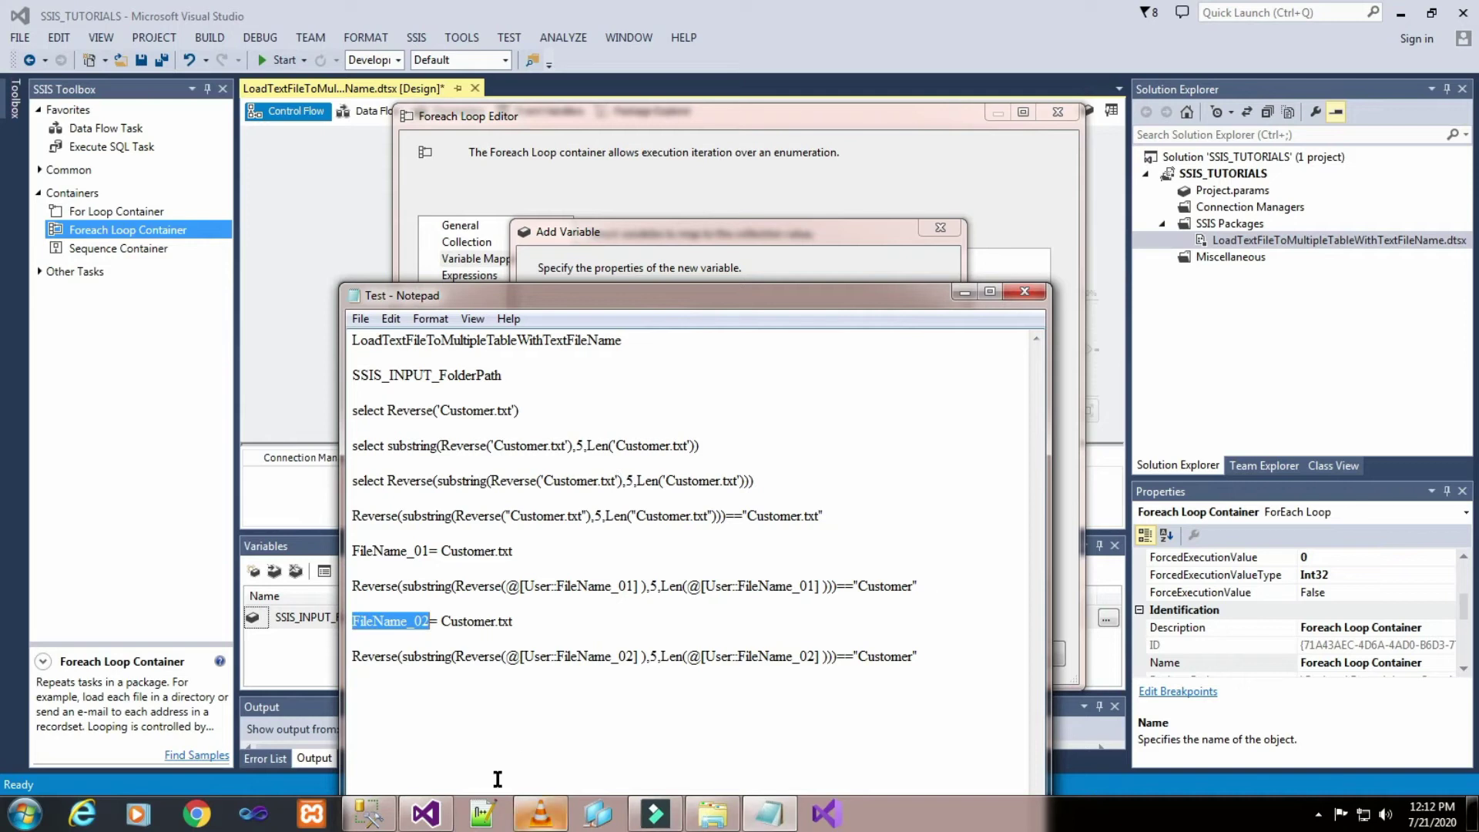
pyautogui.click(862, 256)
pyautogui.doubleClick(782, 357)
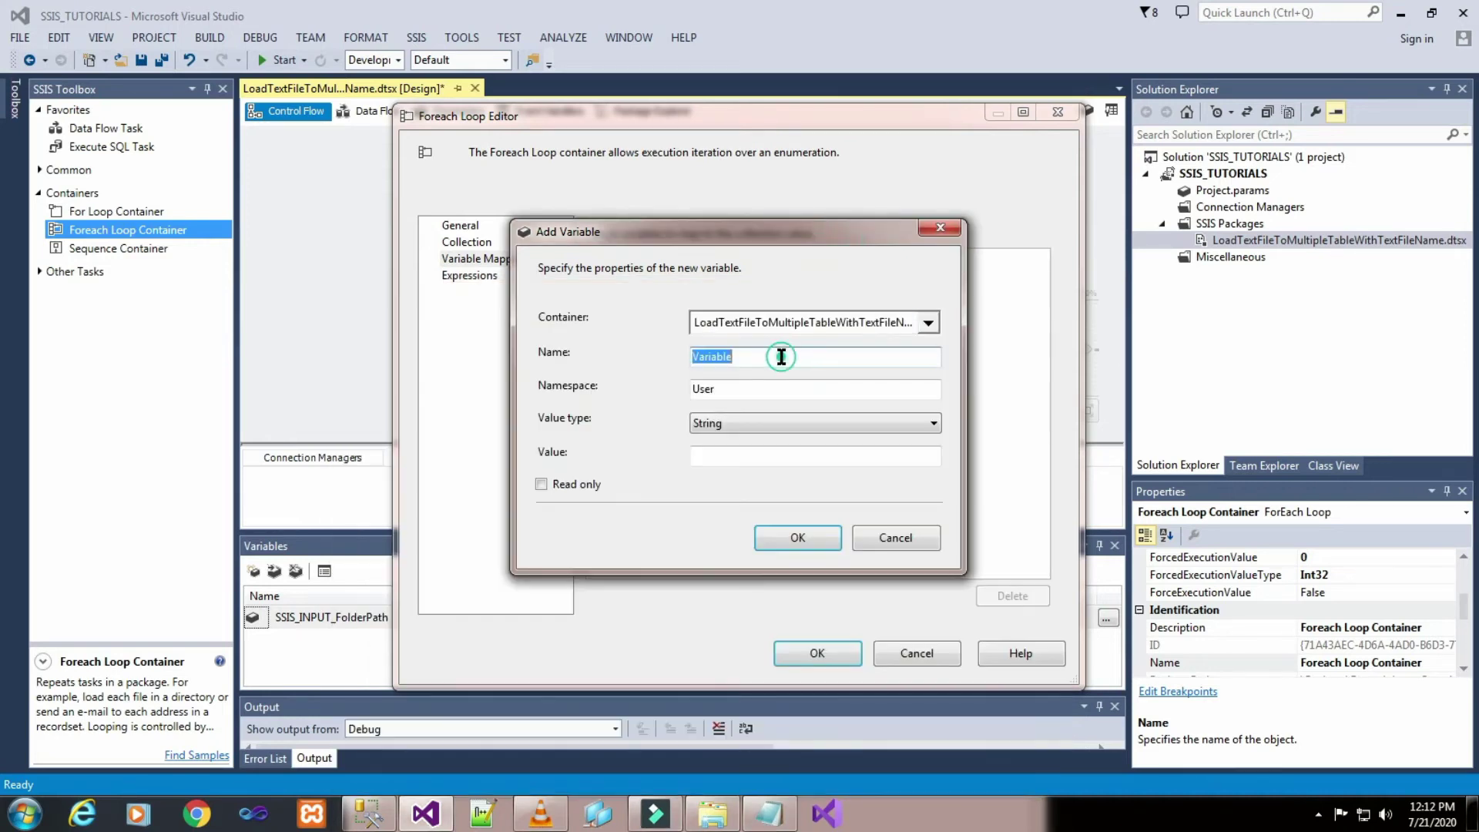
pyautogui.click(782, 356)
pyautogui.doubleClick(781, 356)
pyautogui.hotkey('ctrl', 'v')
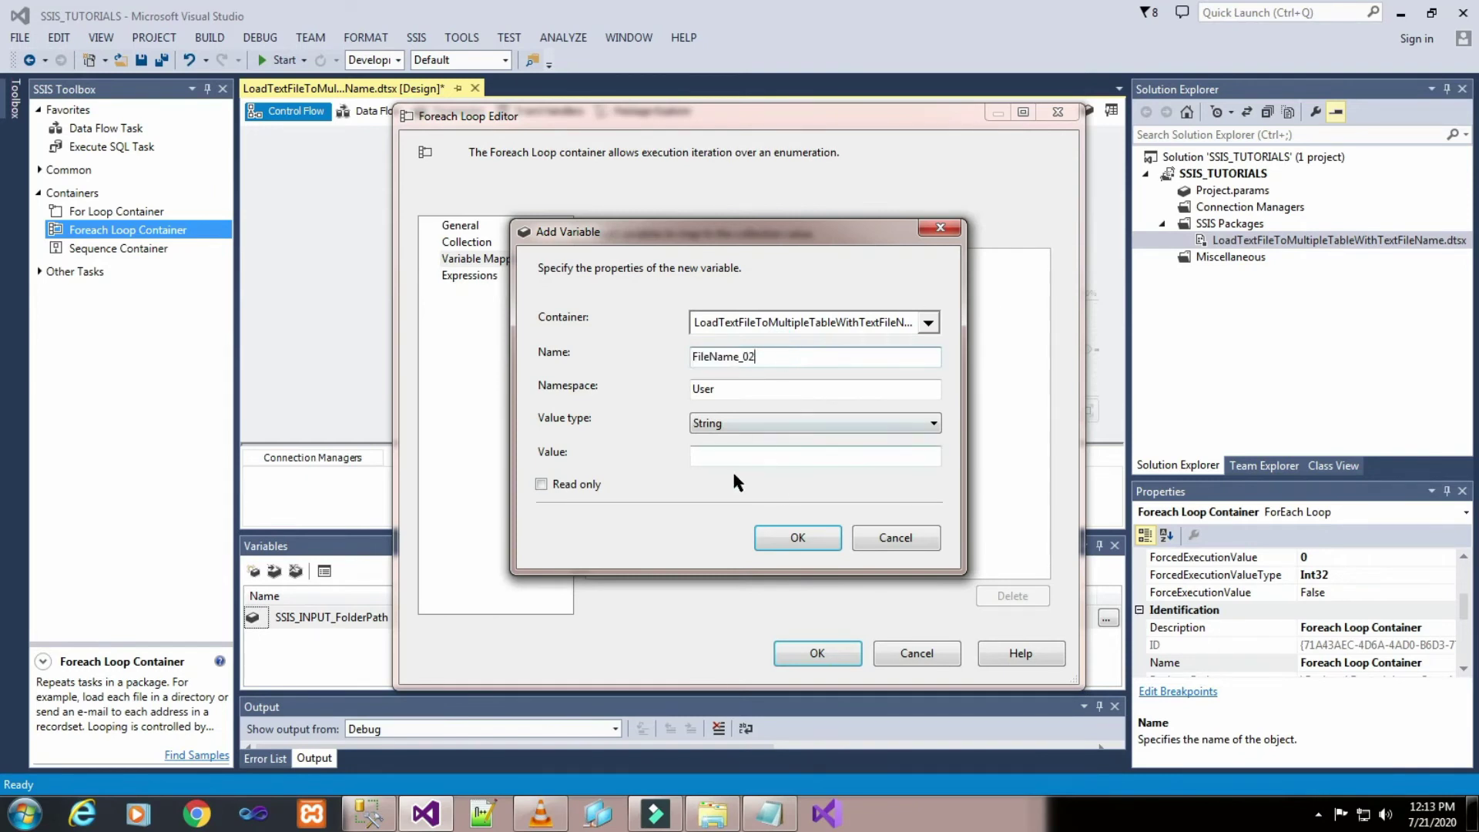
pyautogui.click(778, 538)
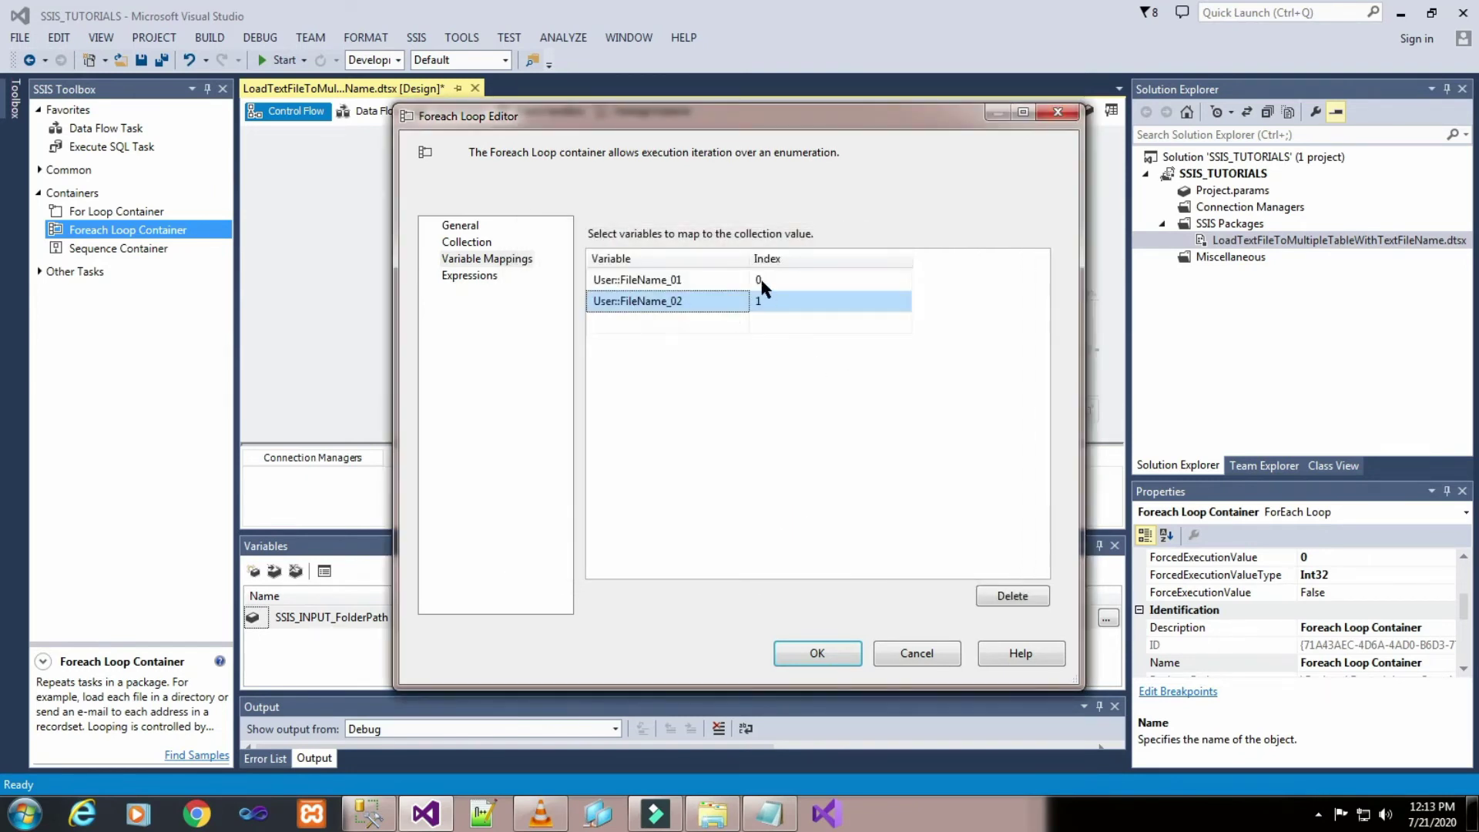
pyautogui.click(472, 278)
pyautogui.click(817, 652)
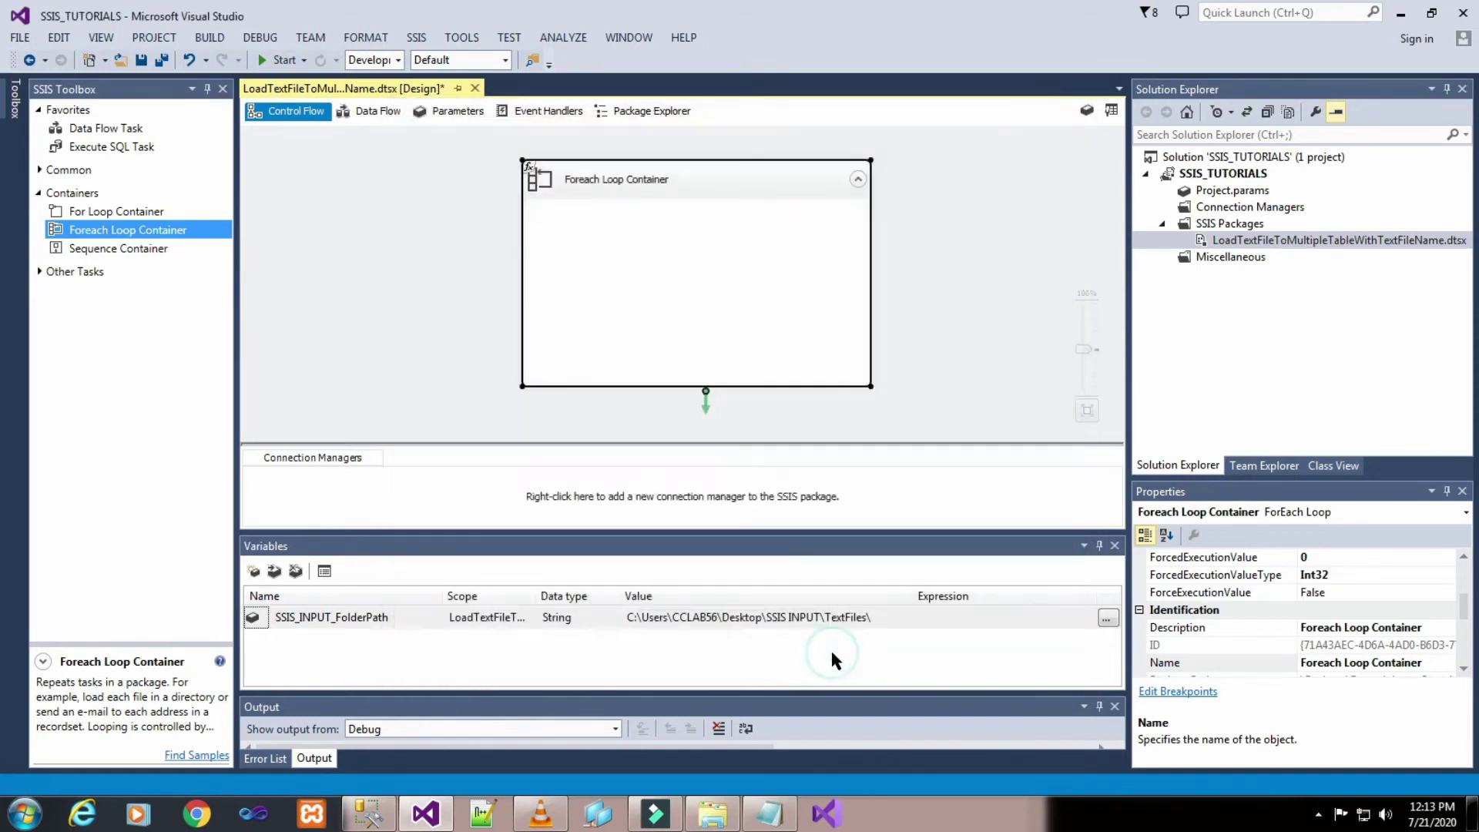
pyautogui.click(985, 232)
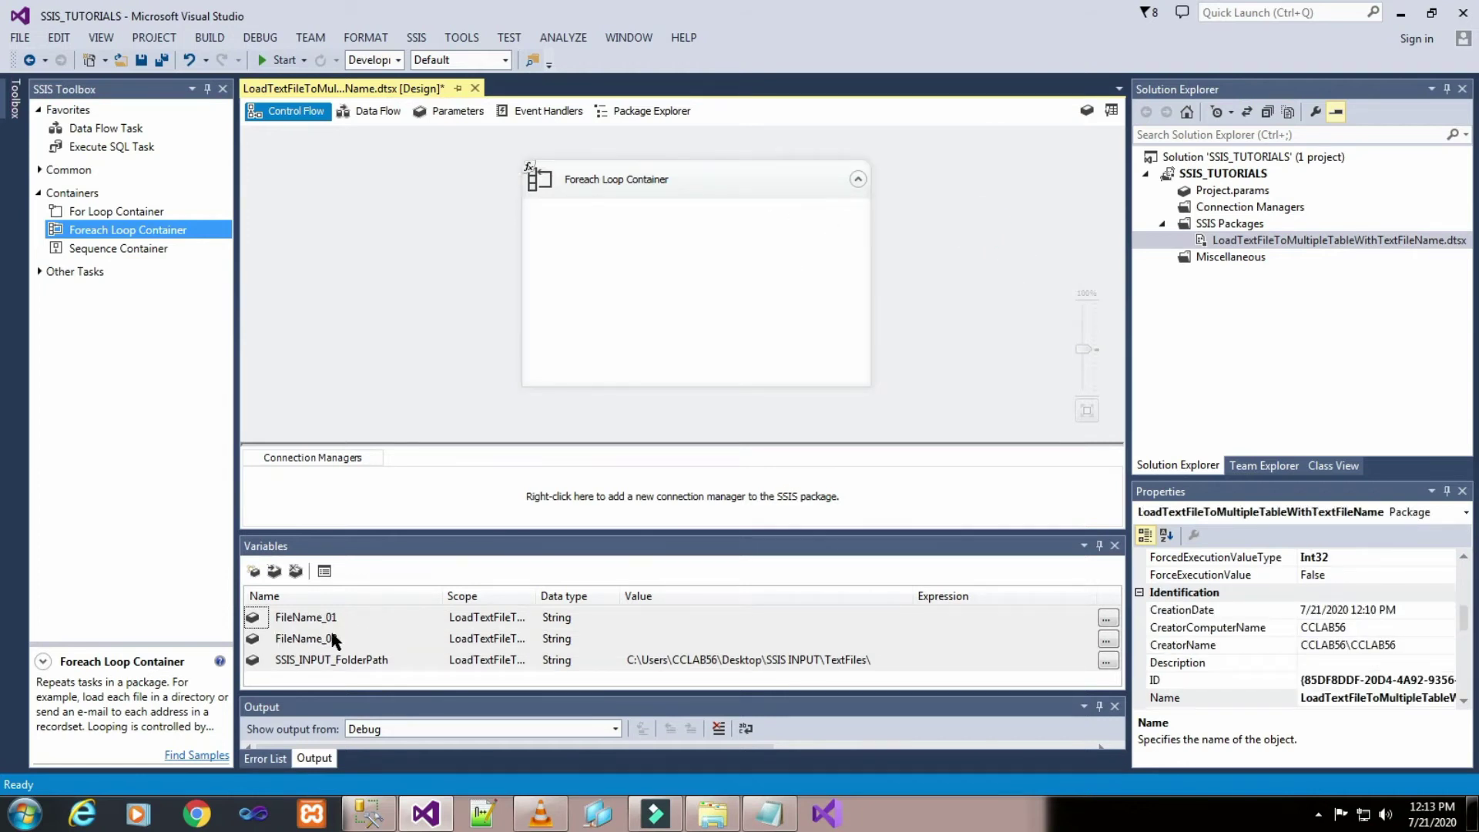
# - Set the values of FileName_01 and FileName_02 to Customer.txt, copying the file name from the TextFiles folder in Windows Explorer
pyautogui.click(666, 621)
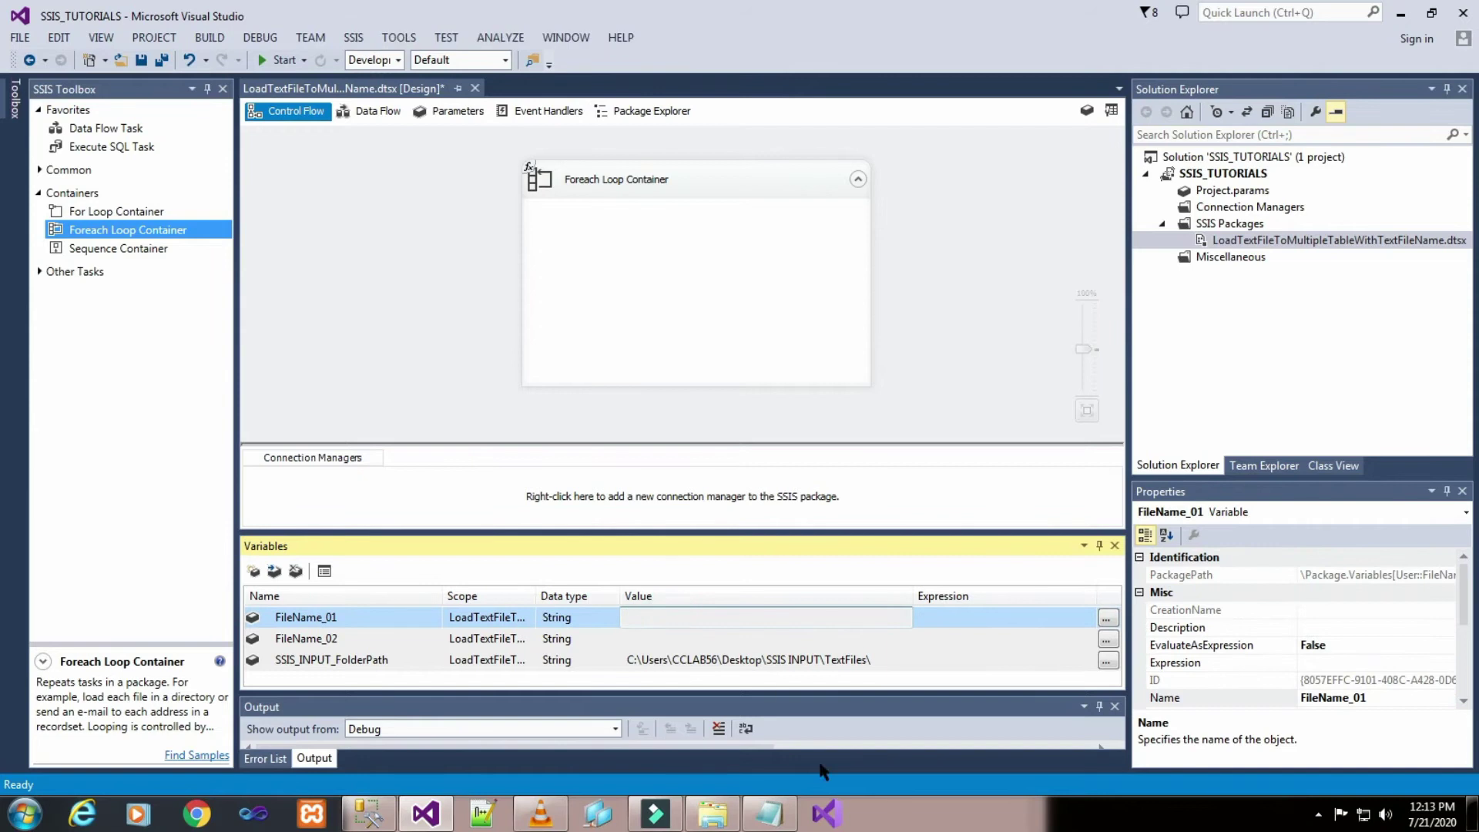
pyautogui.click(713, 815)
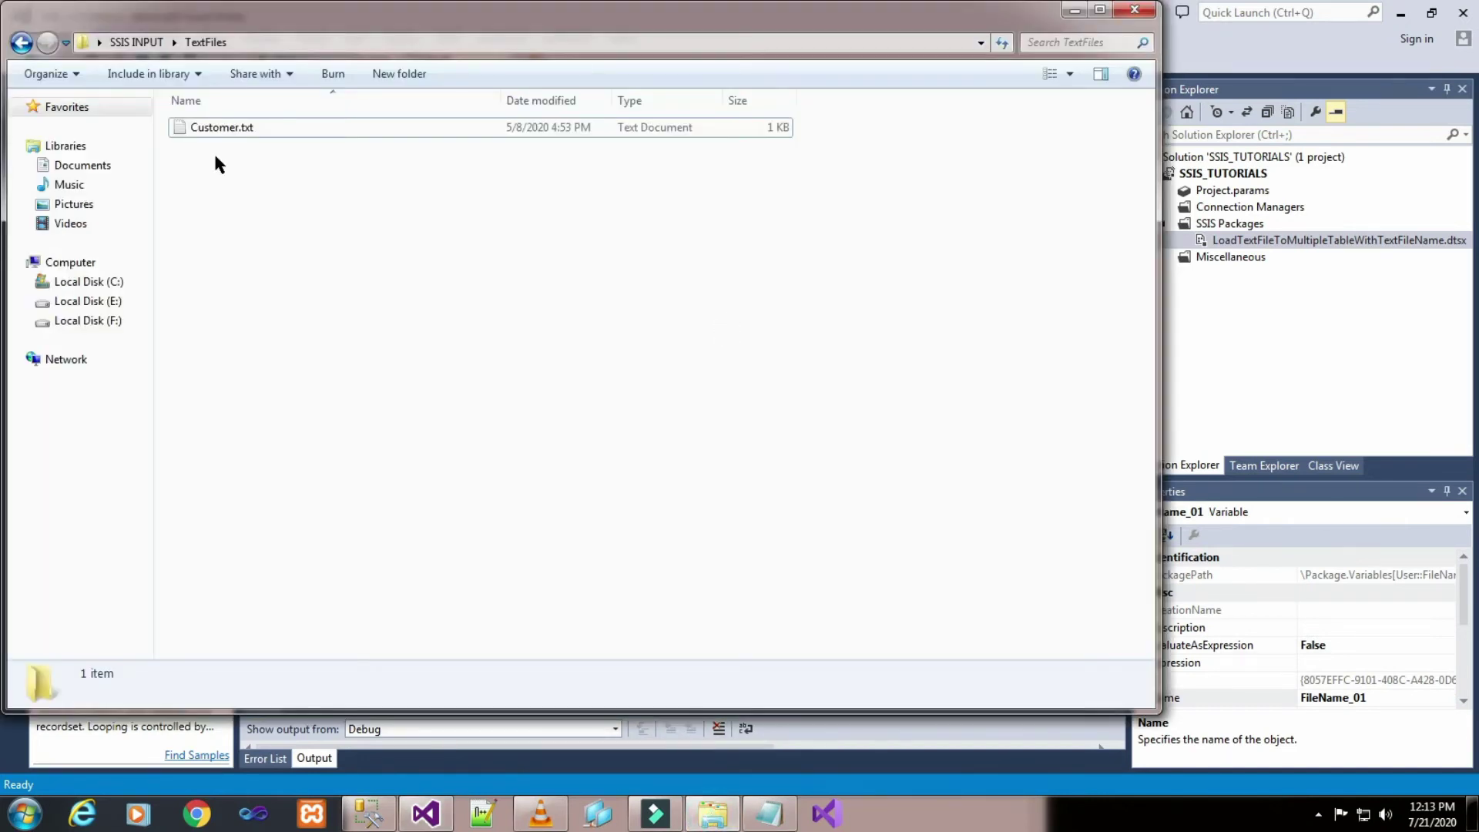
pyautogui.rightClick(228, 128)
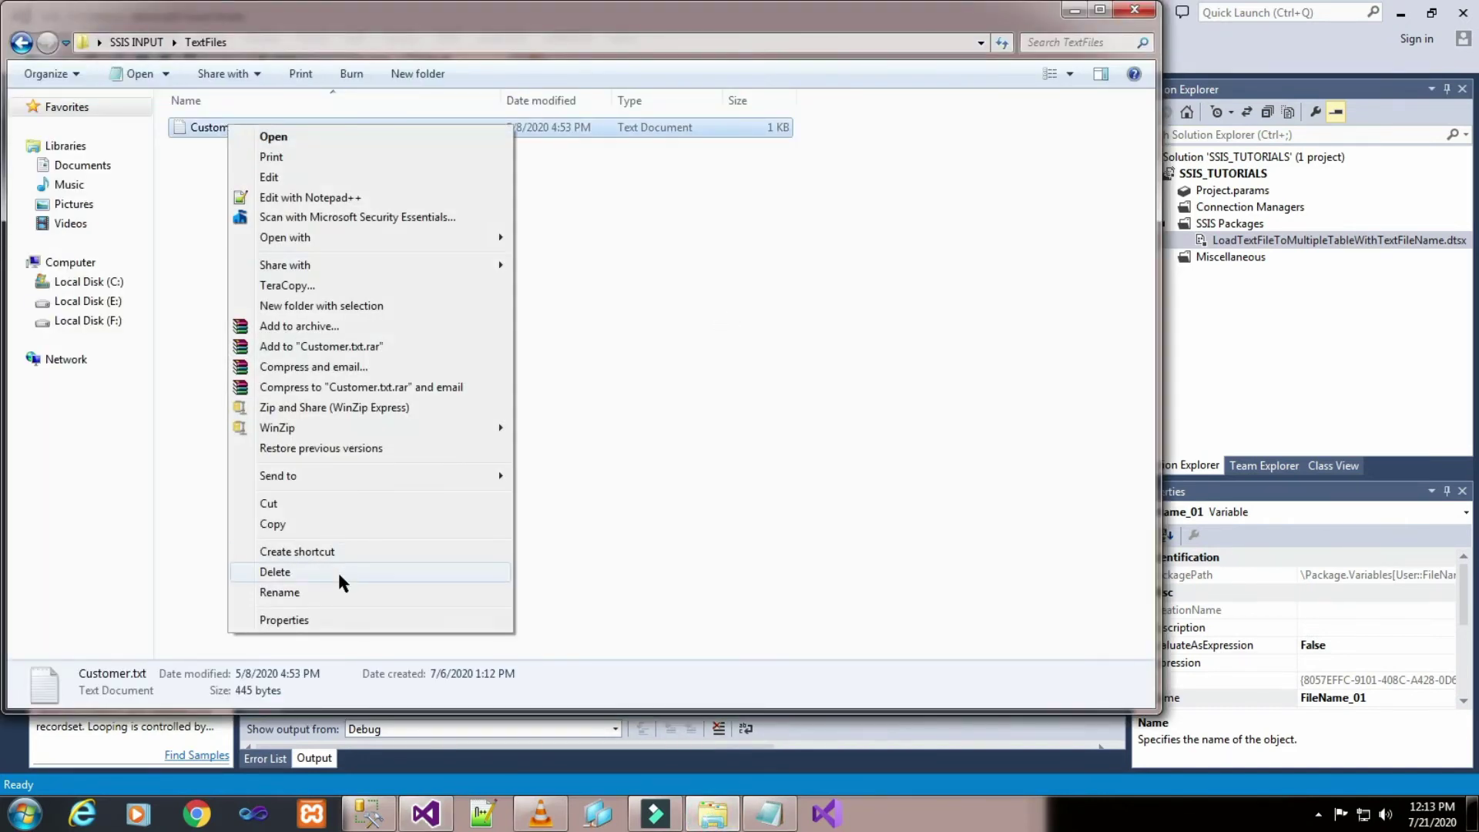
pyautogui.click(330, 592)
pyautogui.hotkey('ctrl', 'c')
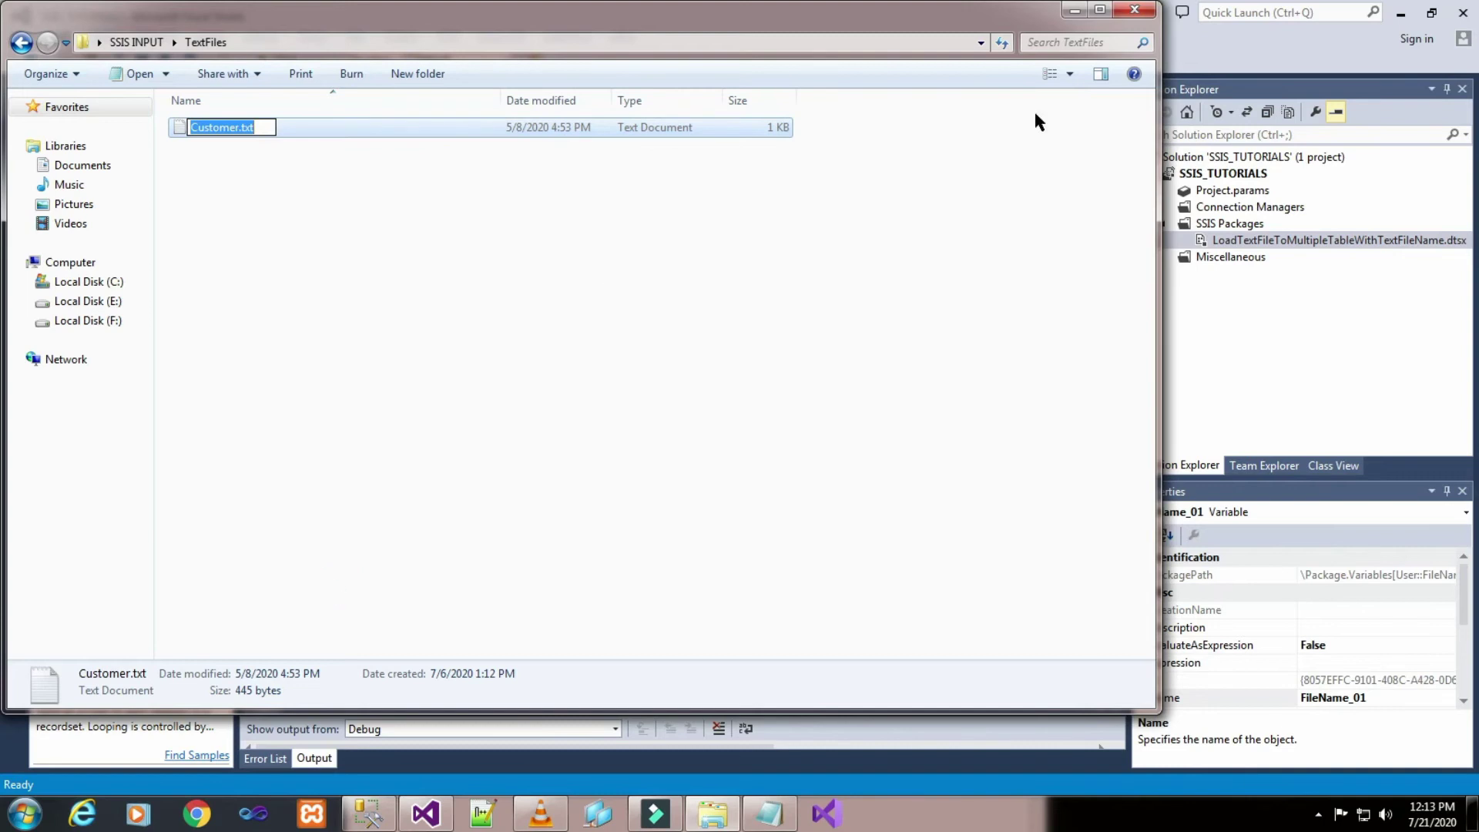
pyautogui.click(1075, 10)
pyautogui.click(645, 613)
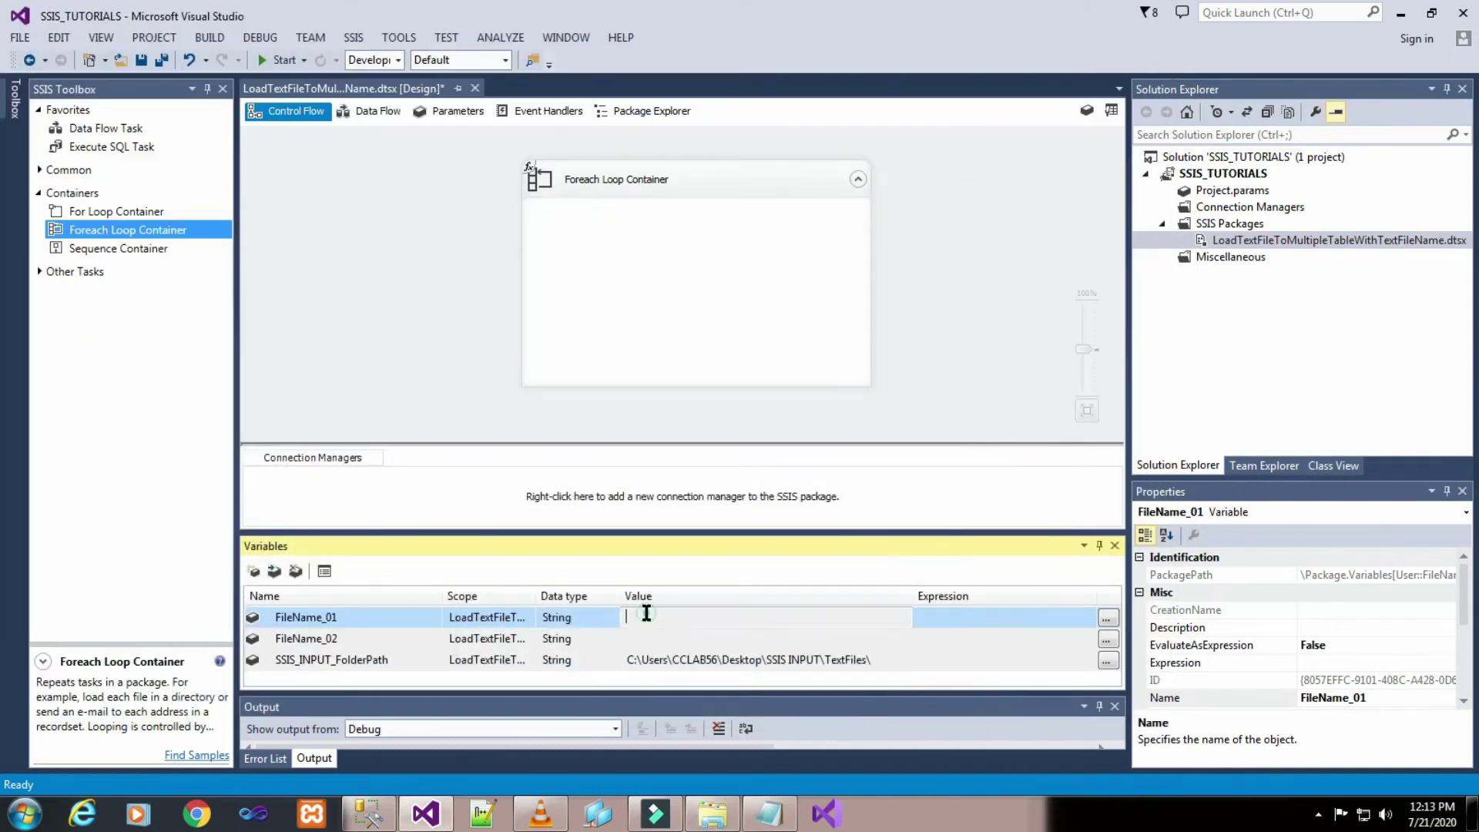
pyautogui.hotkey('ctrl', 'v')
pyautogui.click(646, 637)
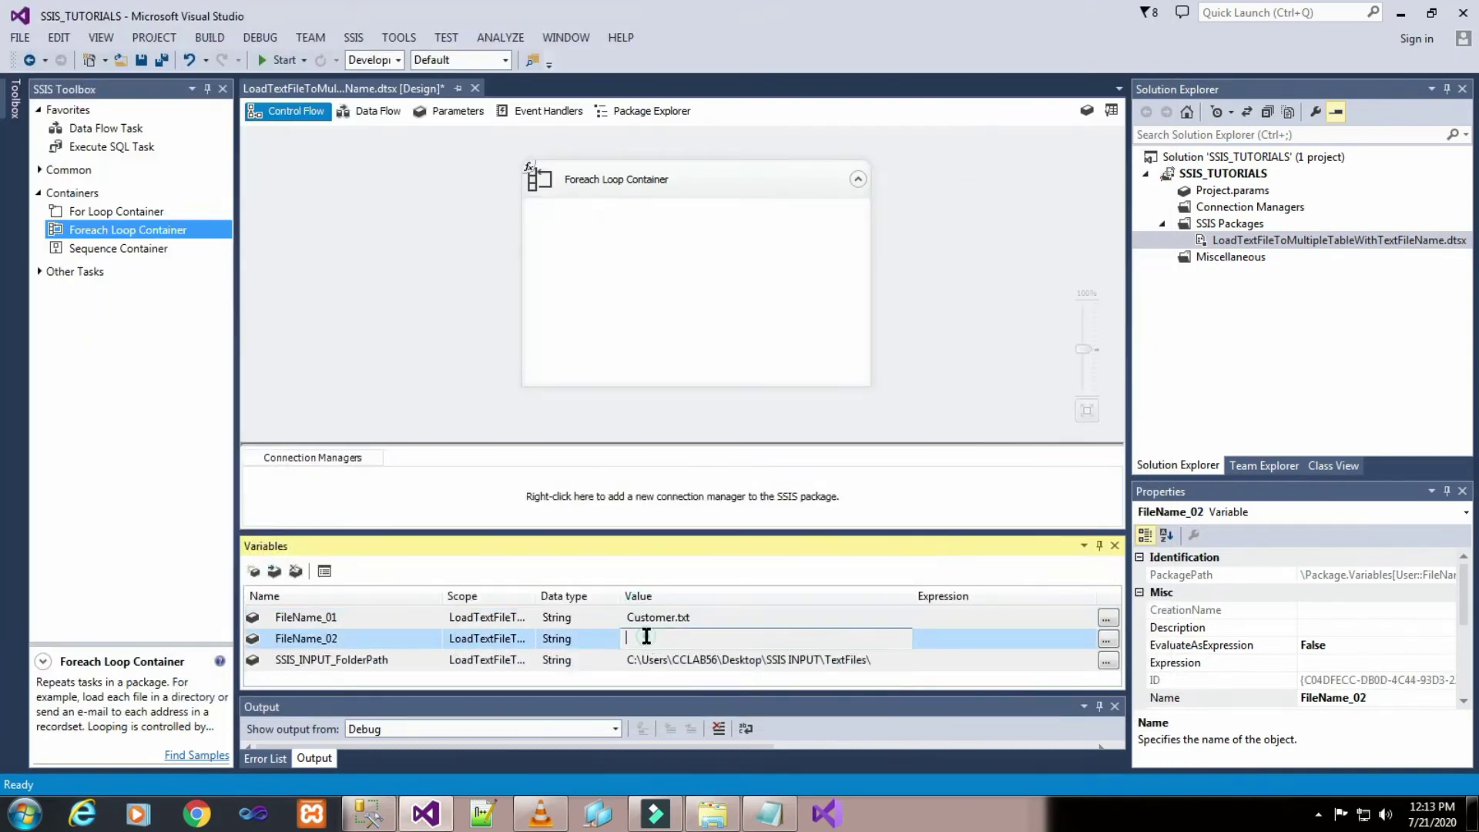
pyautogui.hotkey('ctrl', 'v')
pyautogui.click(942, 349)
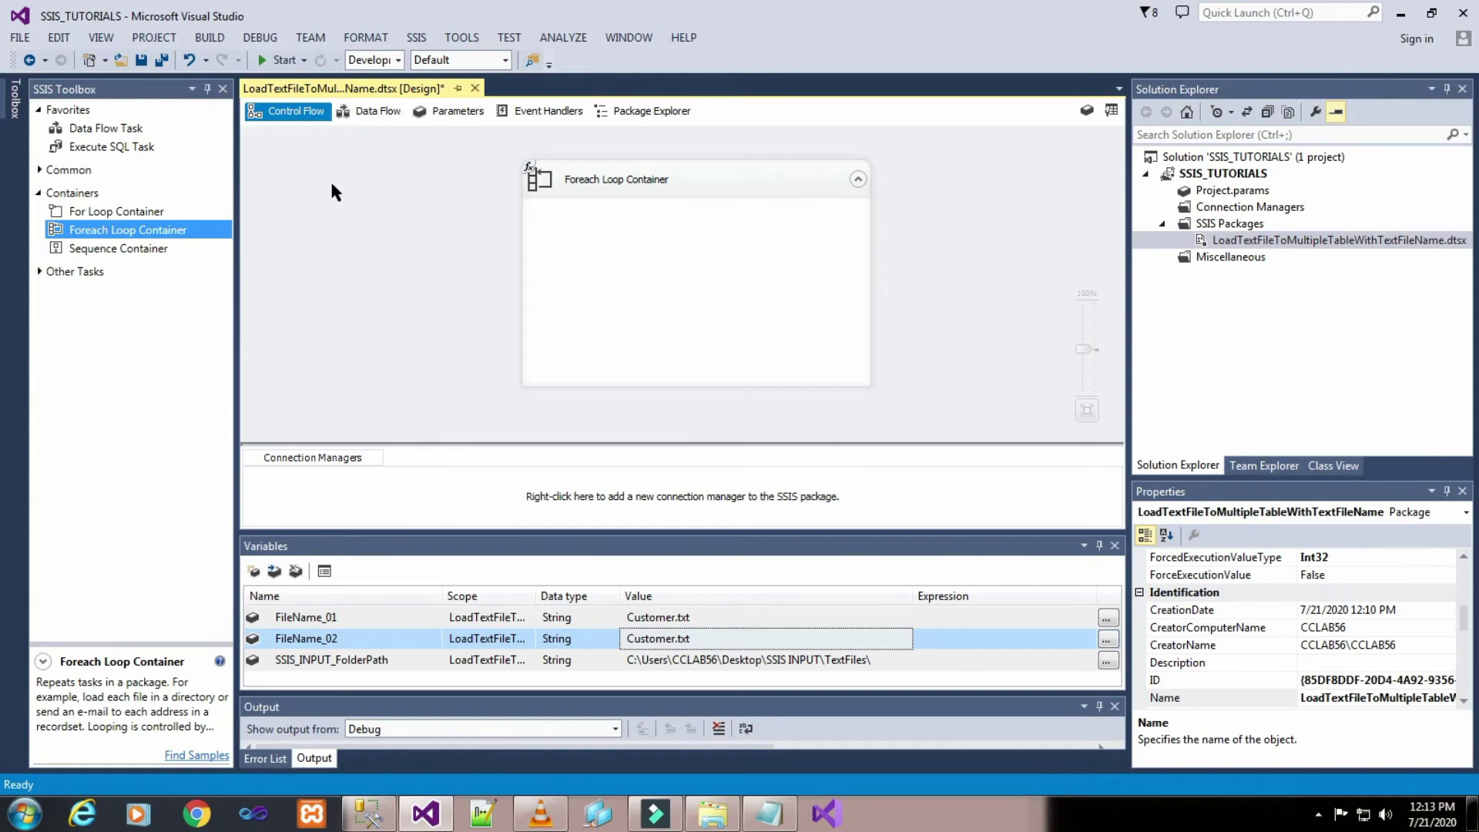
# - Add a Script Task and two Data Flow Tasks inside the Foreach Loop Container, with the data flows side by side
pyautogui.click(40, 170)
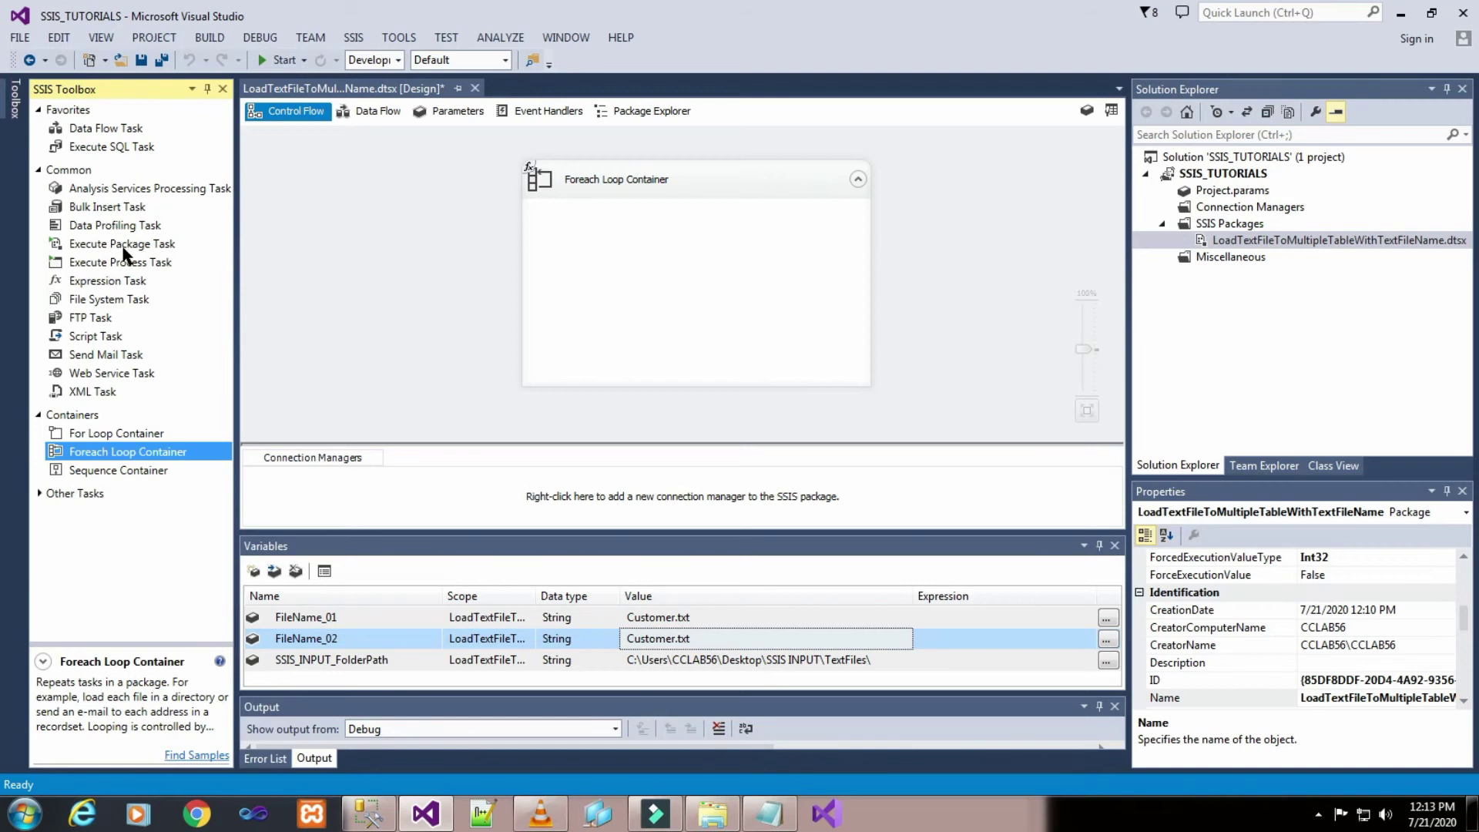
pyautogui.moveTo(101, 336); pyautogui.dragTo(515, 311)
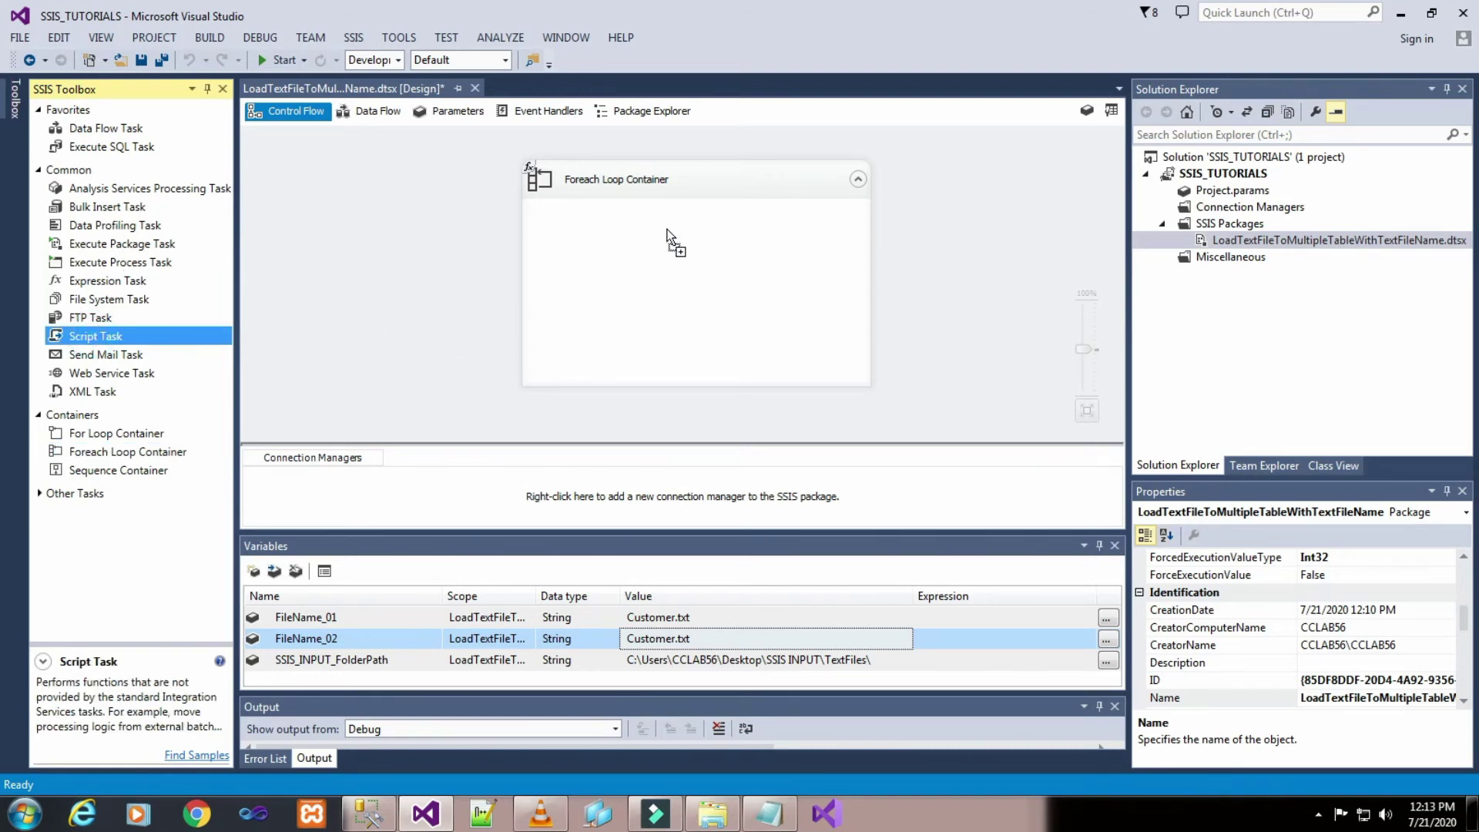
pyautogui.moveTo(667, 229); pyautogui.dragTo(643, 224)
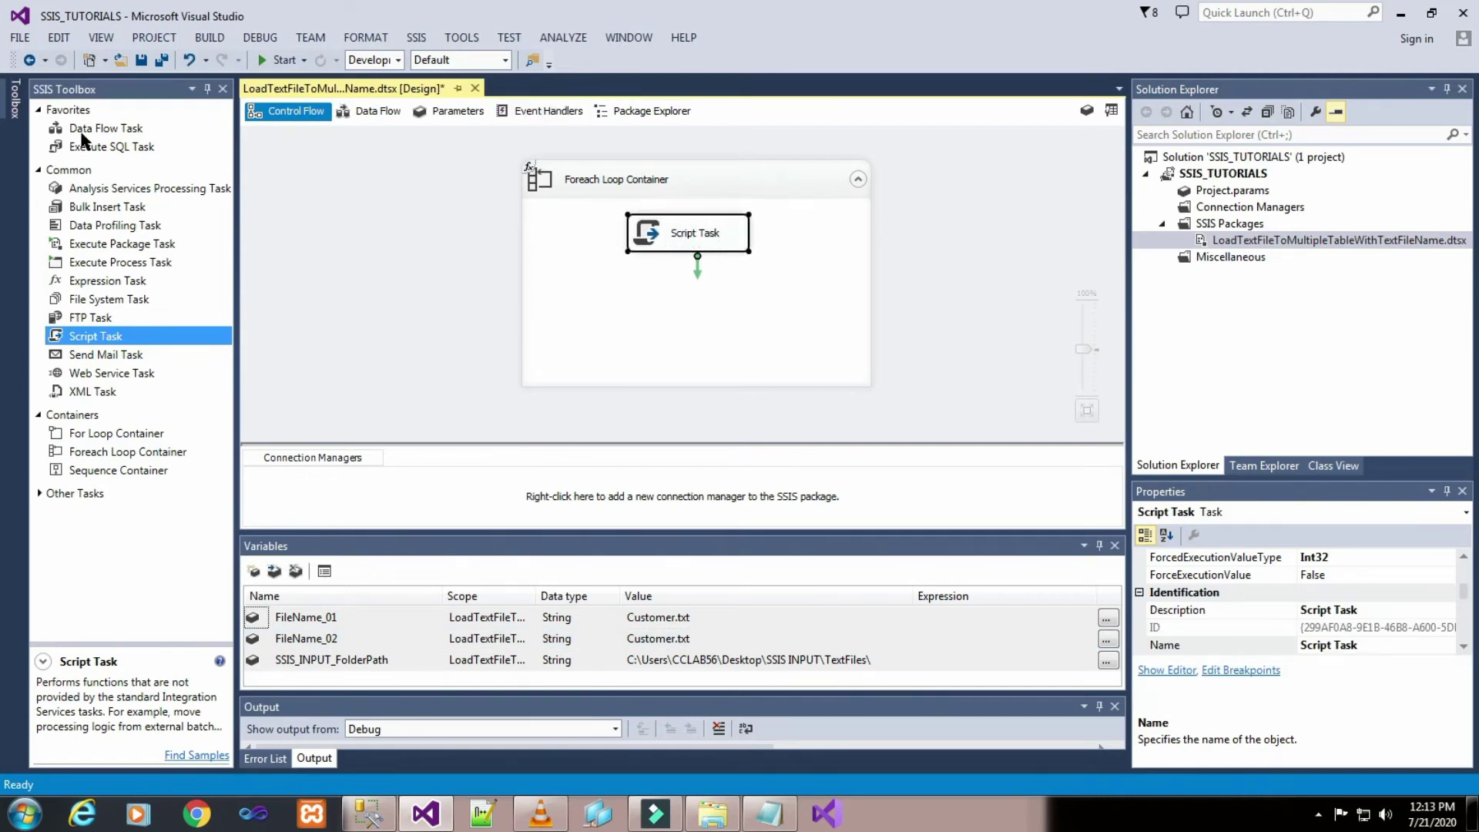
pyautogui.moveTo(83, 135); pyautogui.dragTo(548, 346)
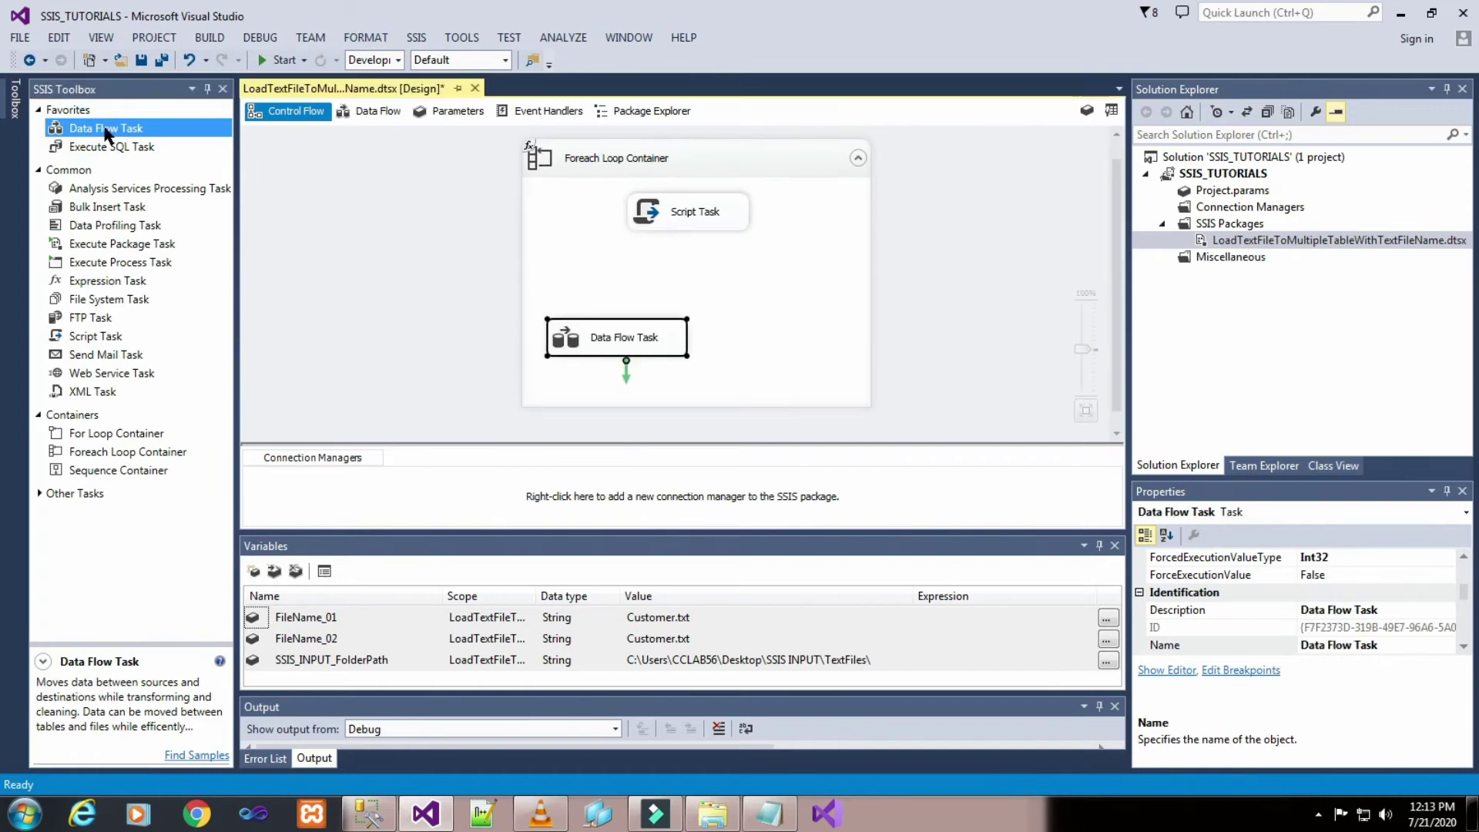
pyautogui.moveTo(107, 134); pyautogui.dragTo(710, 329)
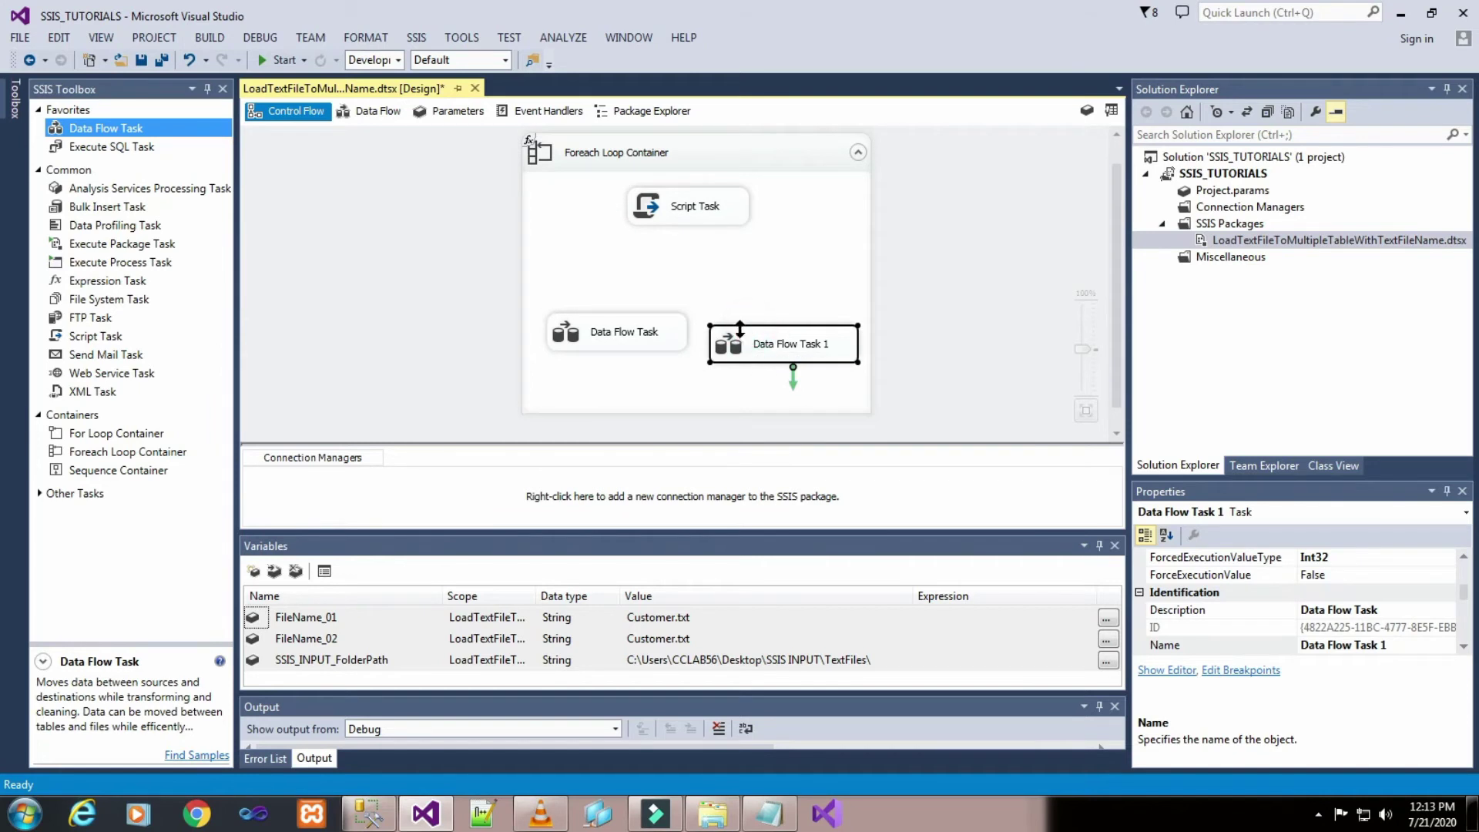
pyautogui.moveTo(741, 327); pyautogui.dragTo(736, 313)
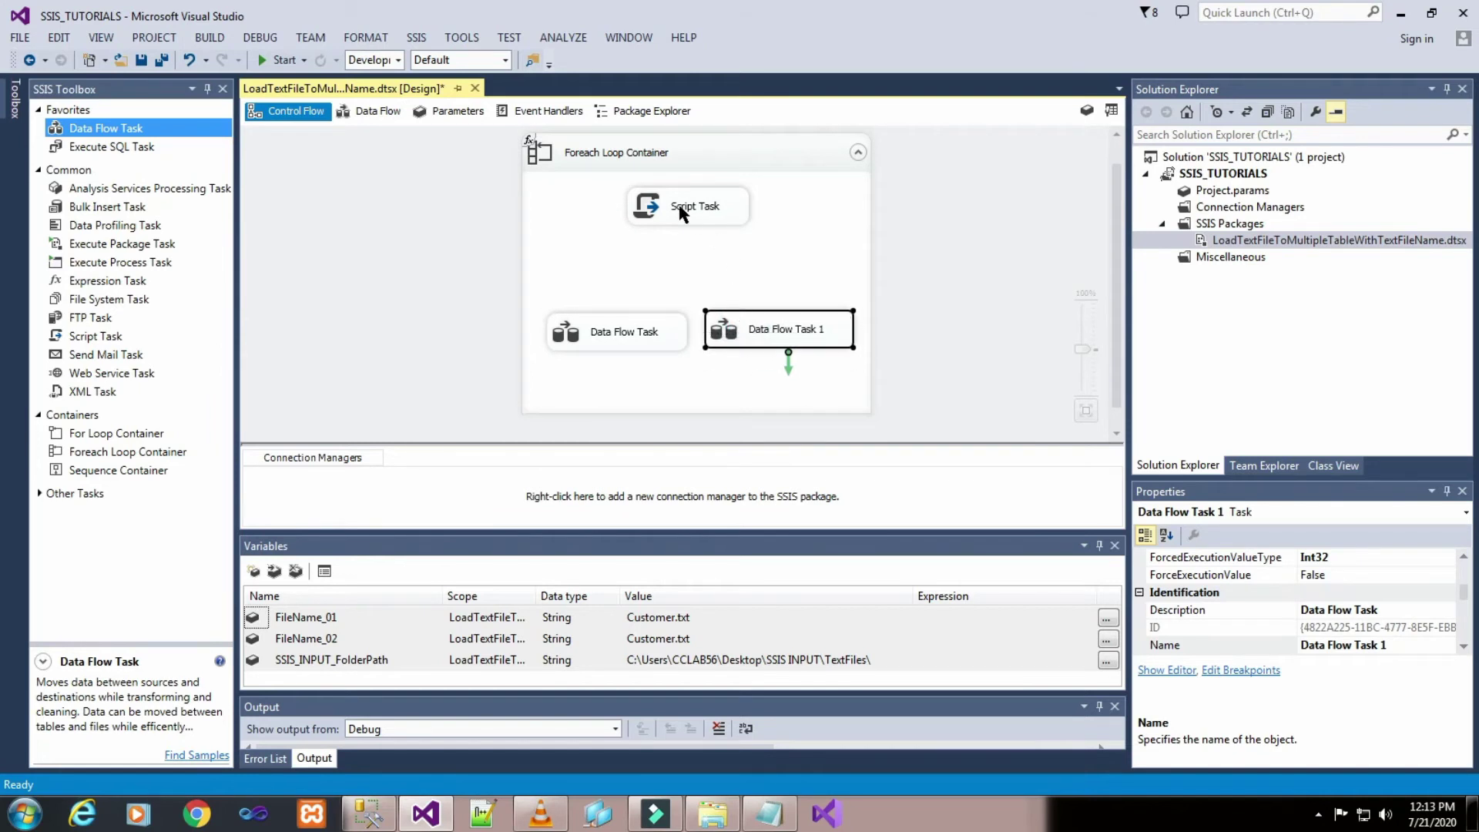
# - Center the Script Task above the two Data Flow Tasks and fit the Foreach Loop Container around them
pyautogui.moveTo(682, 216); pyautogui.dragTo(682, 237)
pyautogui.click(768, 403)
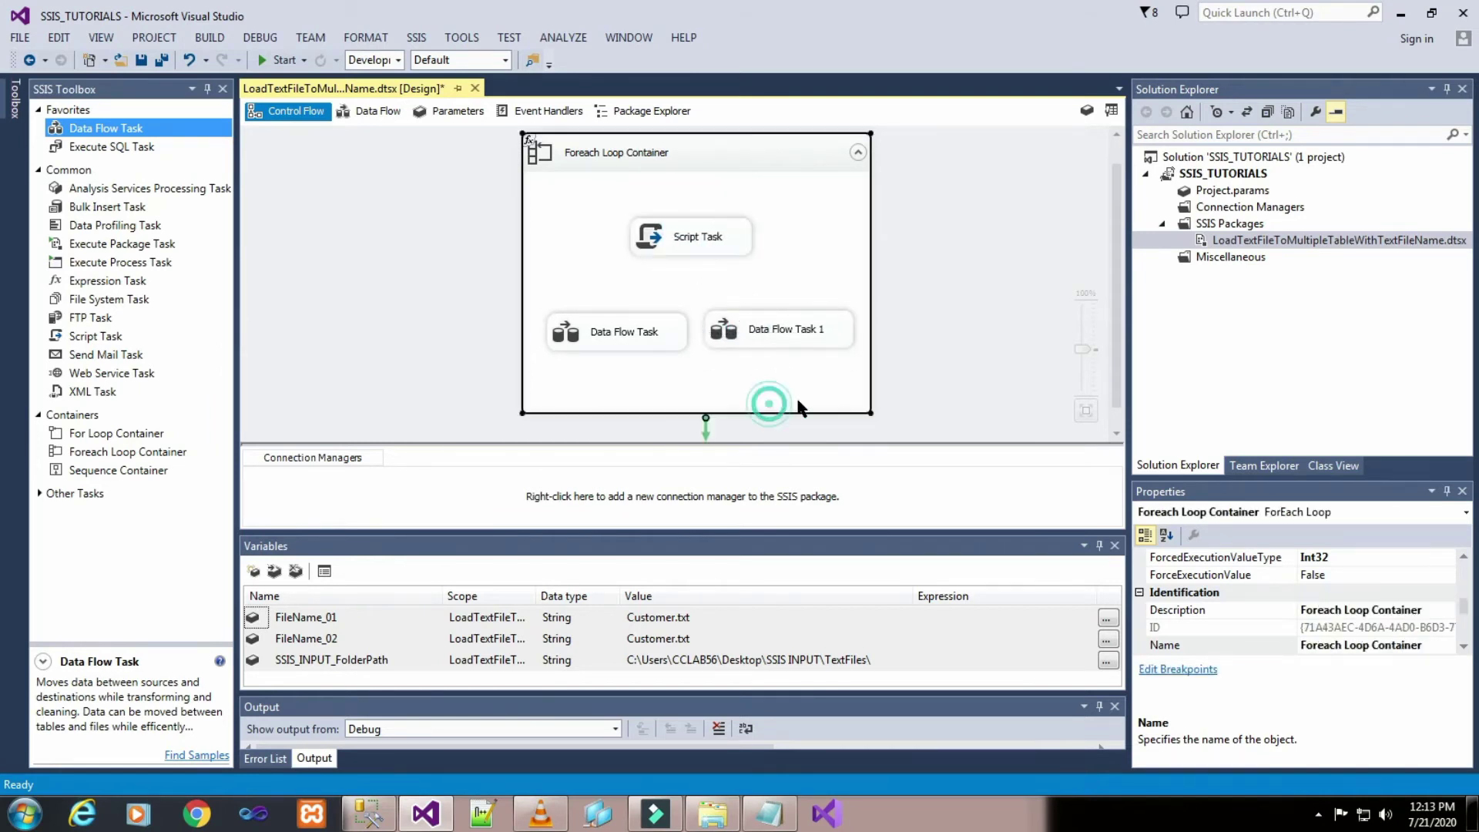
pyautogui.moveTo(870, 414); pyautogui.dragTo(859, 380)
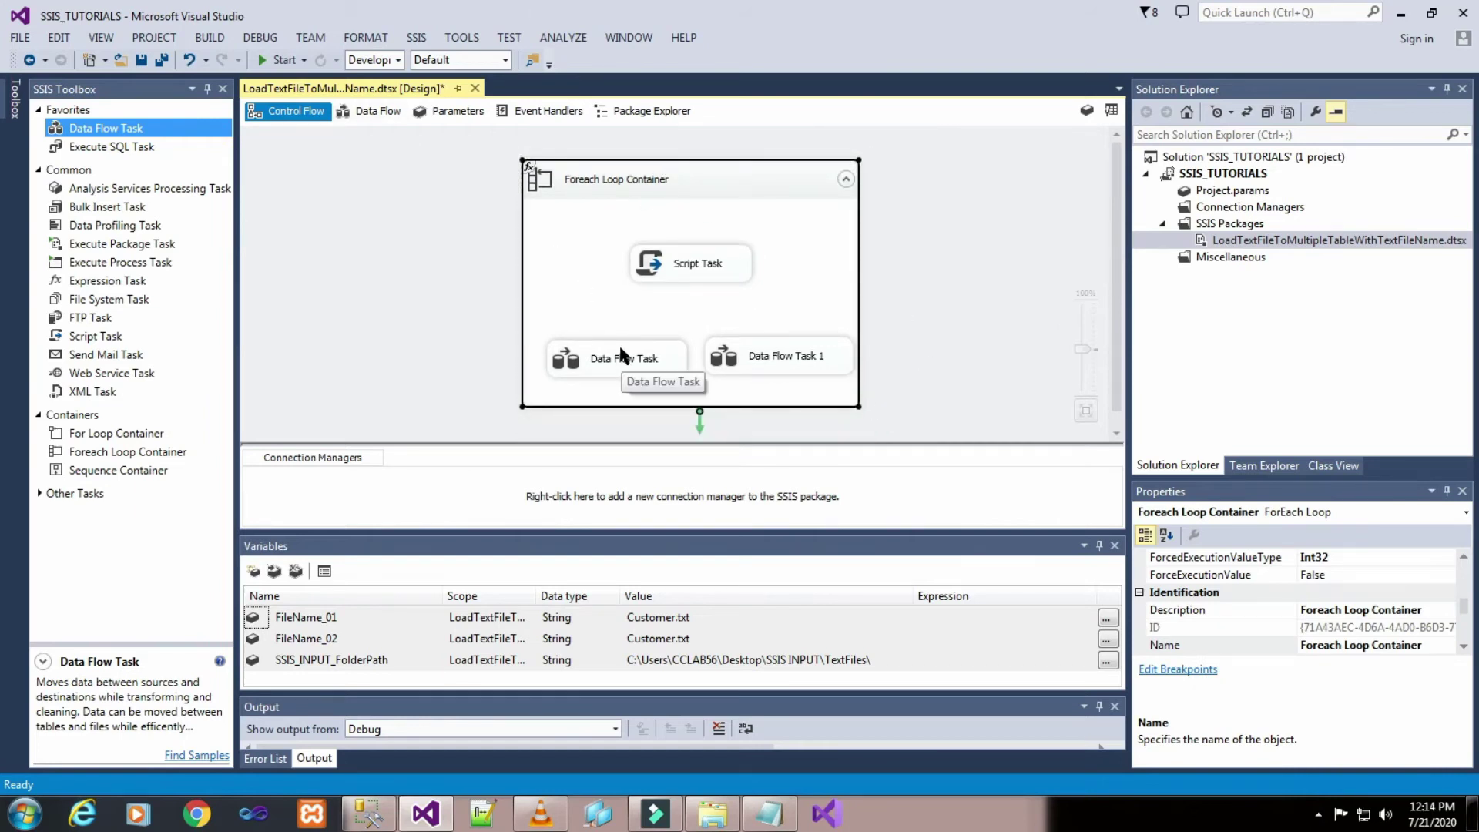
pyautogui.moveTo(621, 353); pyautogui.dragTo(618, 342)
pyautogui.moveTo(755, 344); pyautogui.dragTo(748, 335)
pyautogui.click(796, 288)
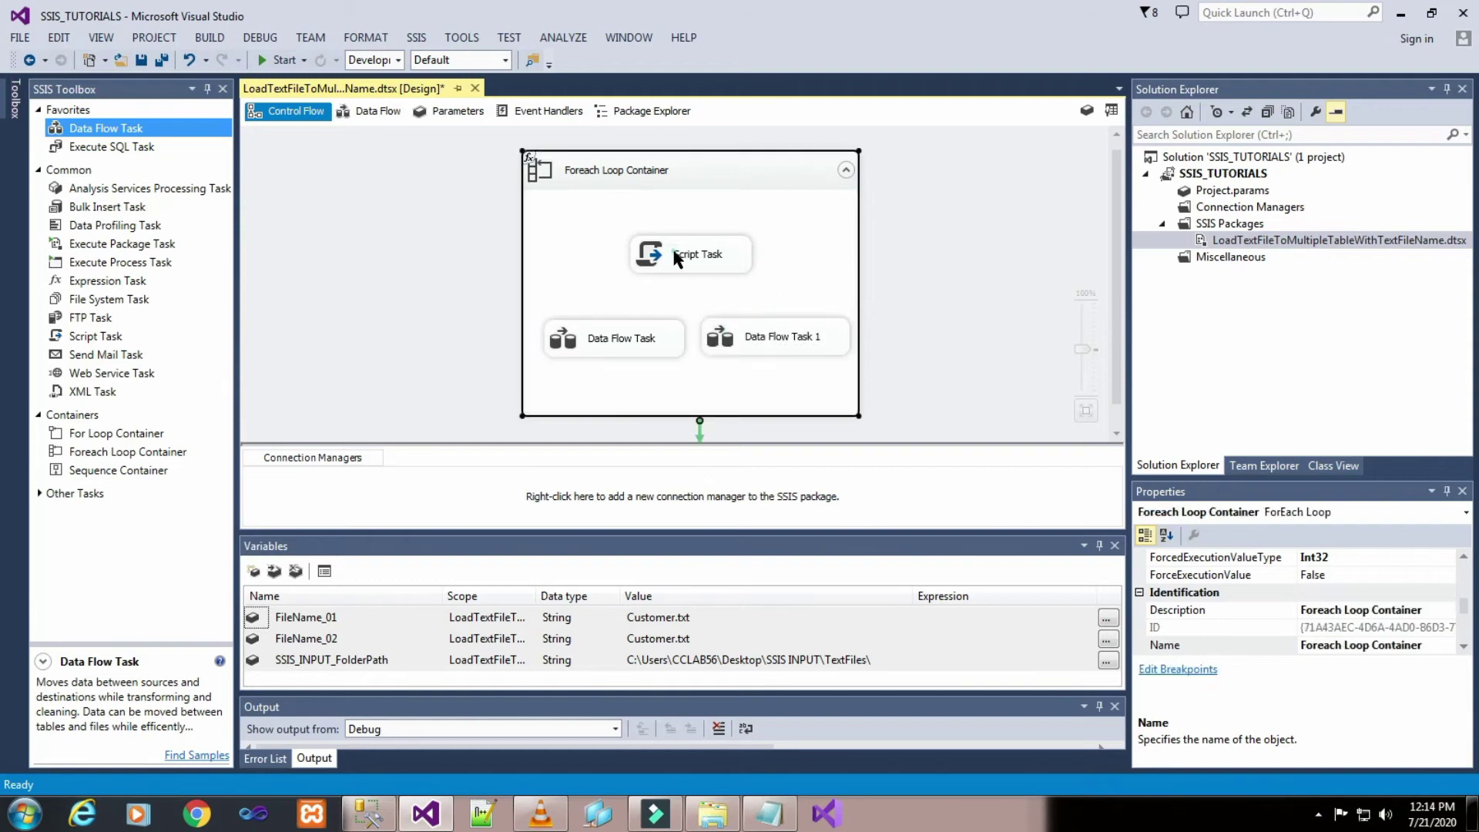
# - Connect the Script Task to both Data Flow Task and Data Flow Task 1 with precedence constraints
pyautogui.click(677, 254)
pyautogui.moveTo(700, 285); pyautogui.dragTo(605, 319)
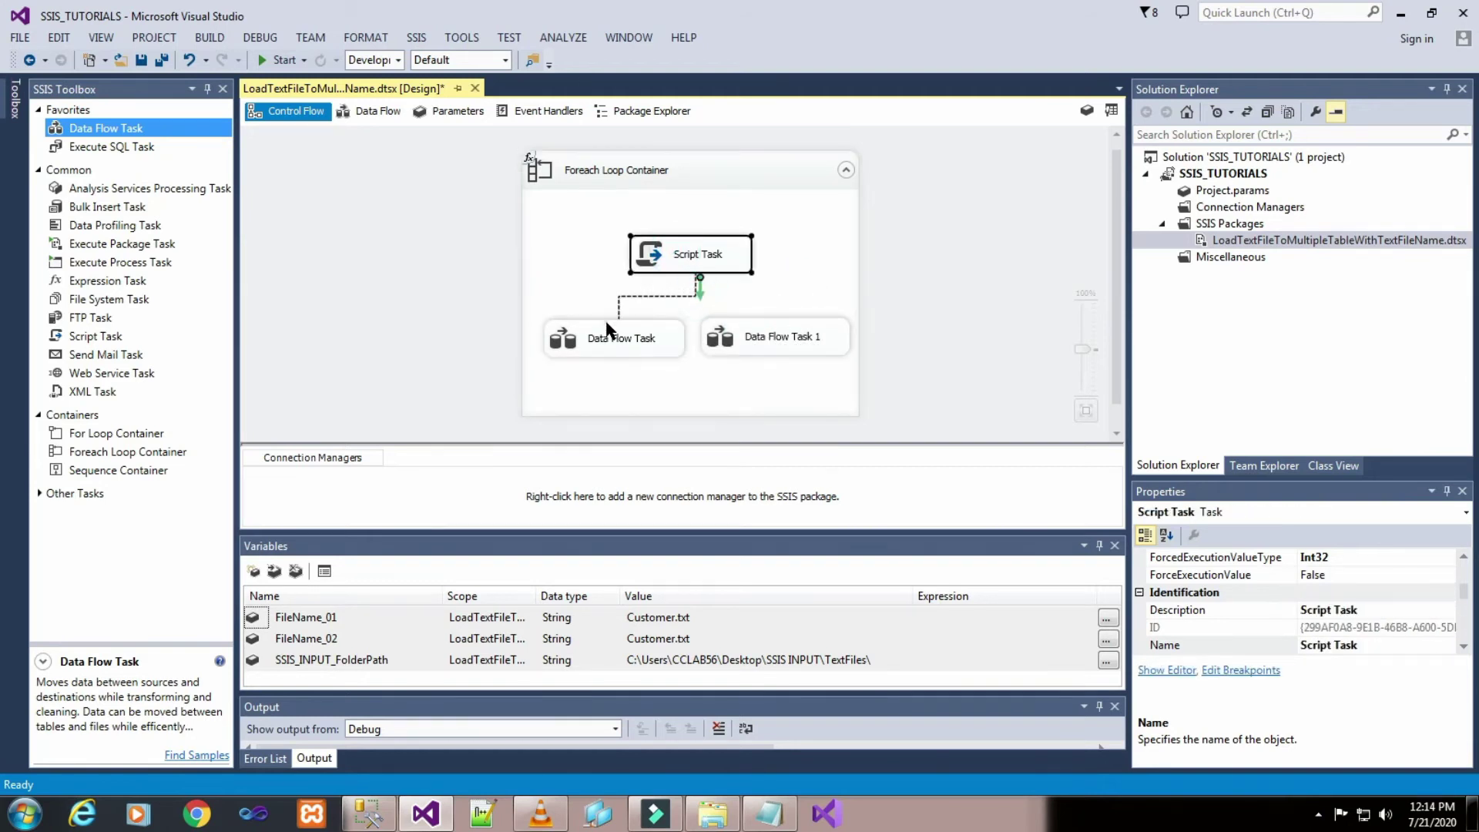
pyautogui.click(699, 255)
pyautogui.moveTo(698, 294); pyautogui.dragTo(784, 318)
pyautogui.click(957, 288)
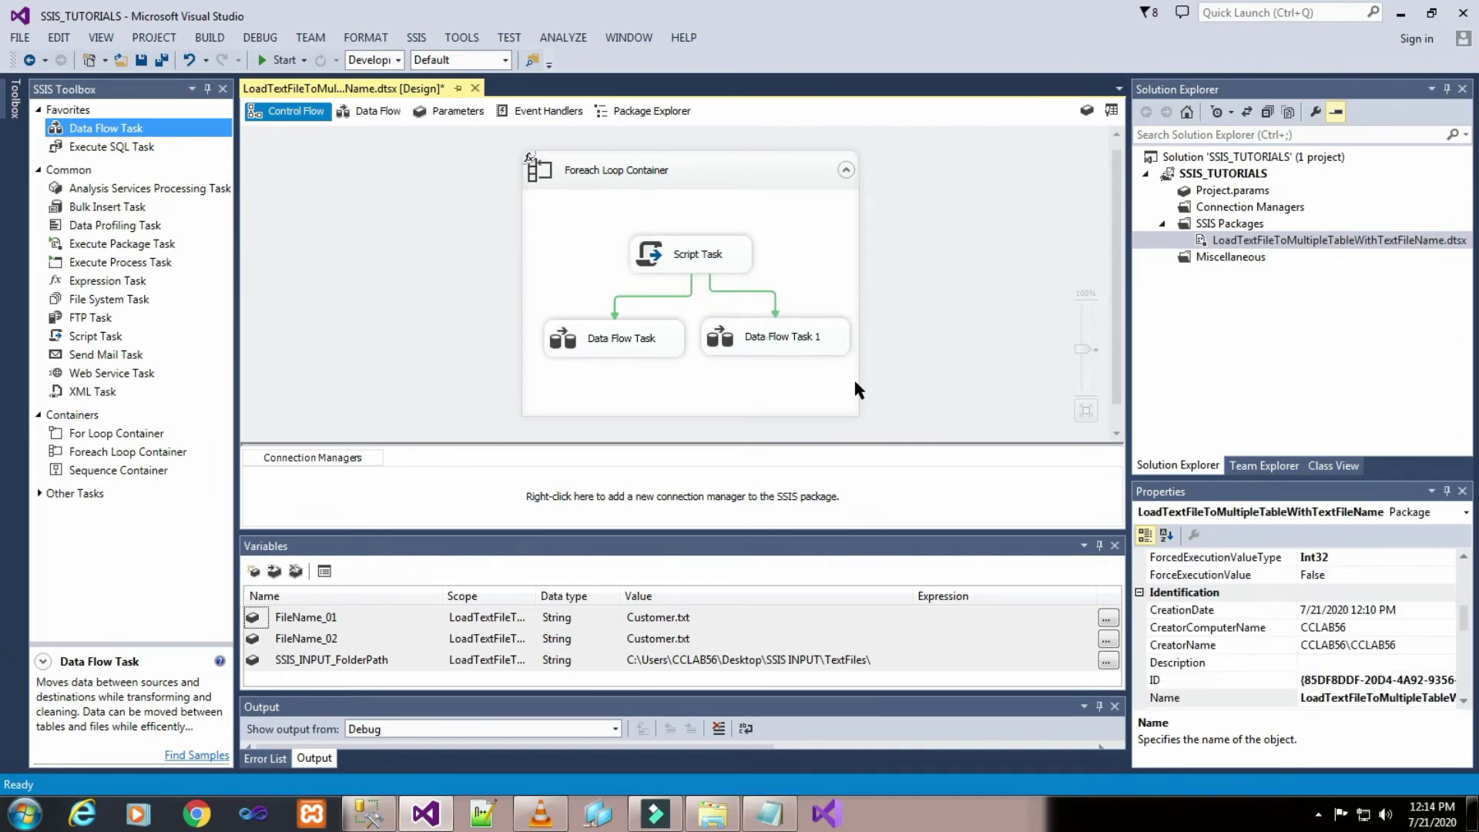
# - Set the evaluation operation of the constraint between Script Task and Data Flow Task to Expression or Constraint
pyautogui.doubleClick(651, 297)
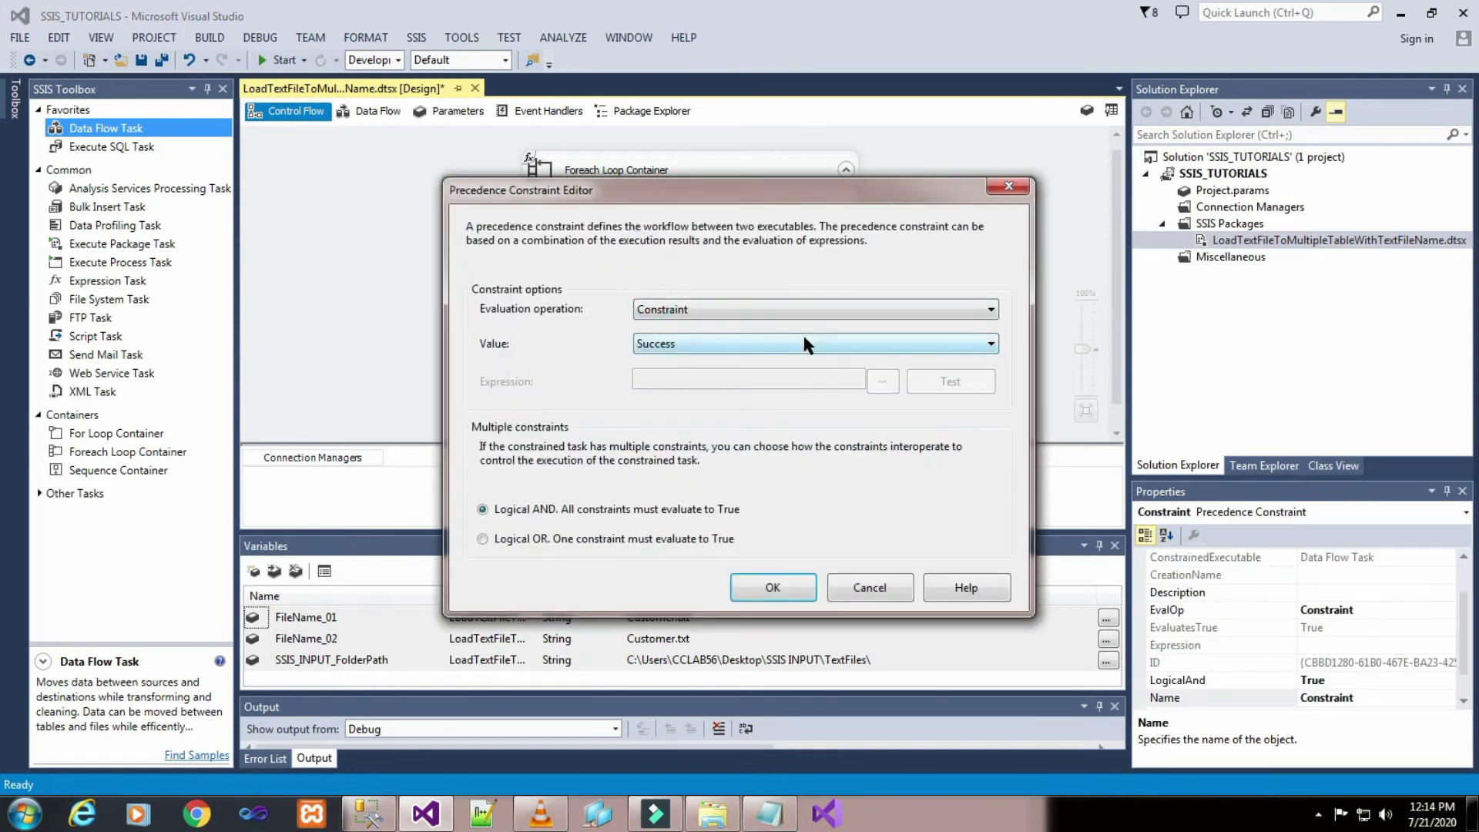
pyautogui.click(794, 308)
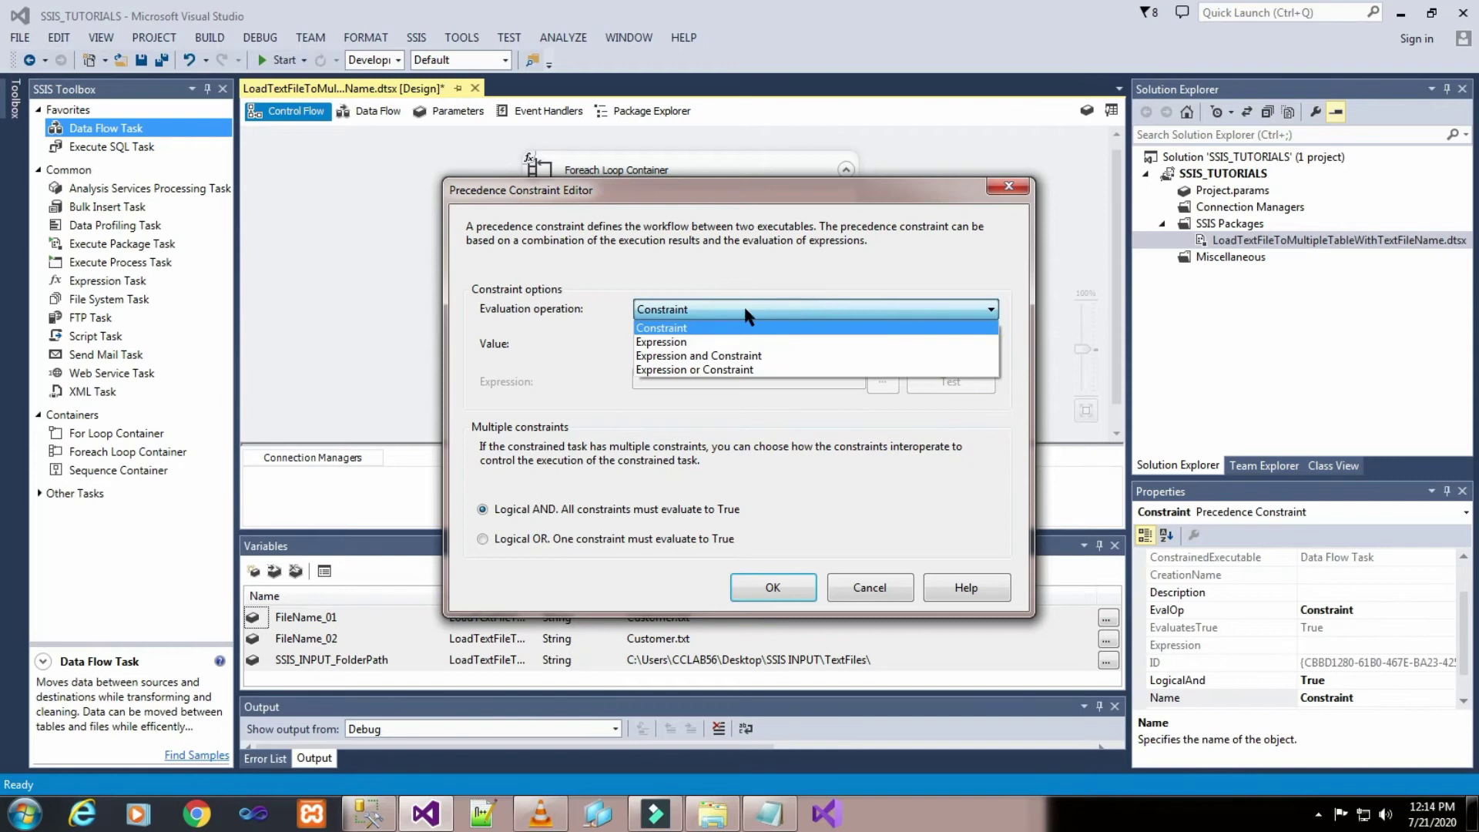
pyautogui.click(752, 371)
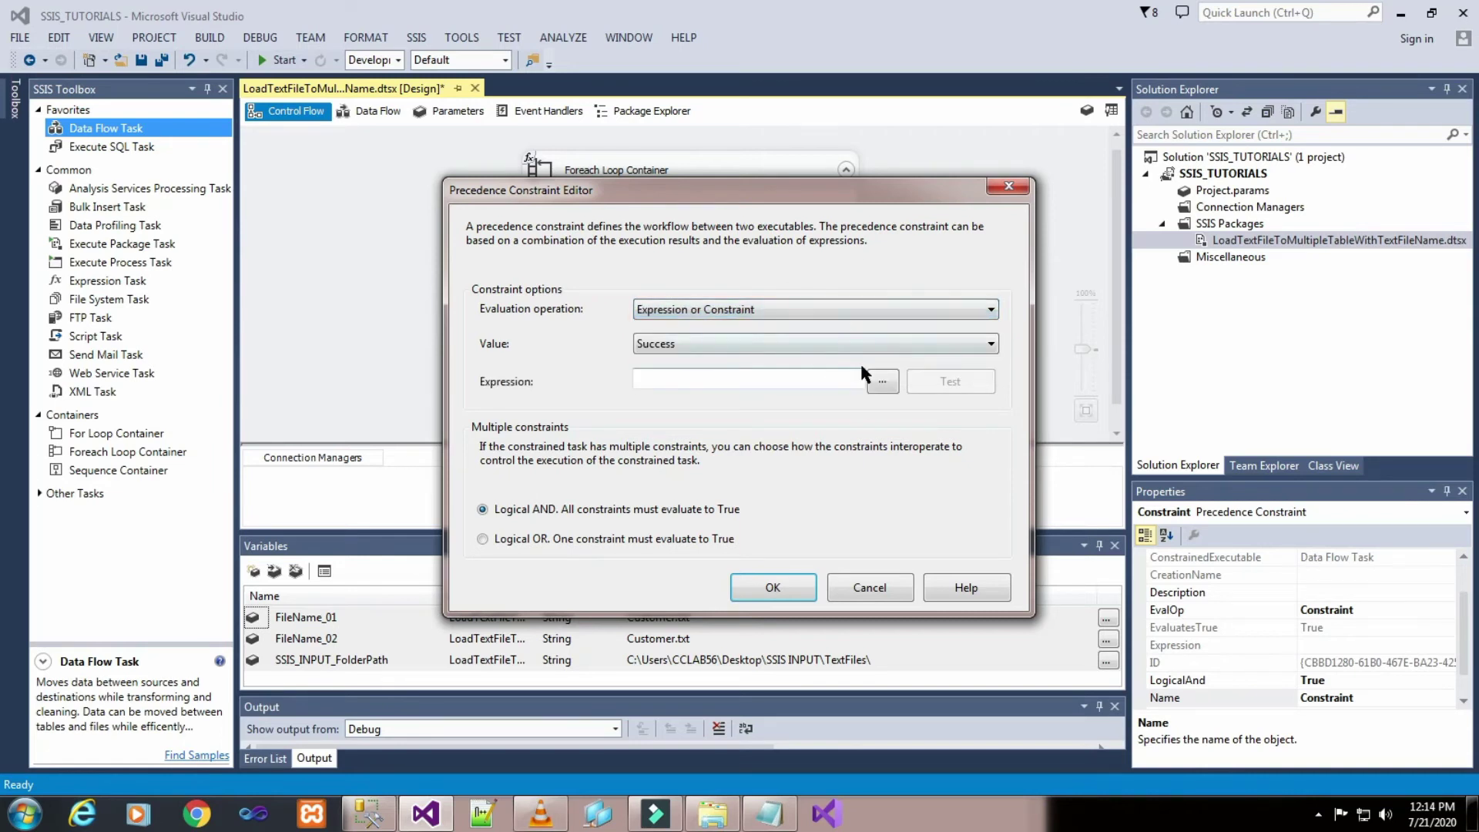
# - Copy Reverse(substring(Reverse(@[User::FileName_01] ),5,Len(@[User::FileName_01] )))=="Customer" from the Test notes in Notepad into the constraint's expression and evaluate it
pyautogui.click(882, 381)
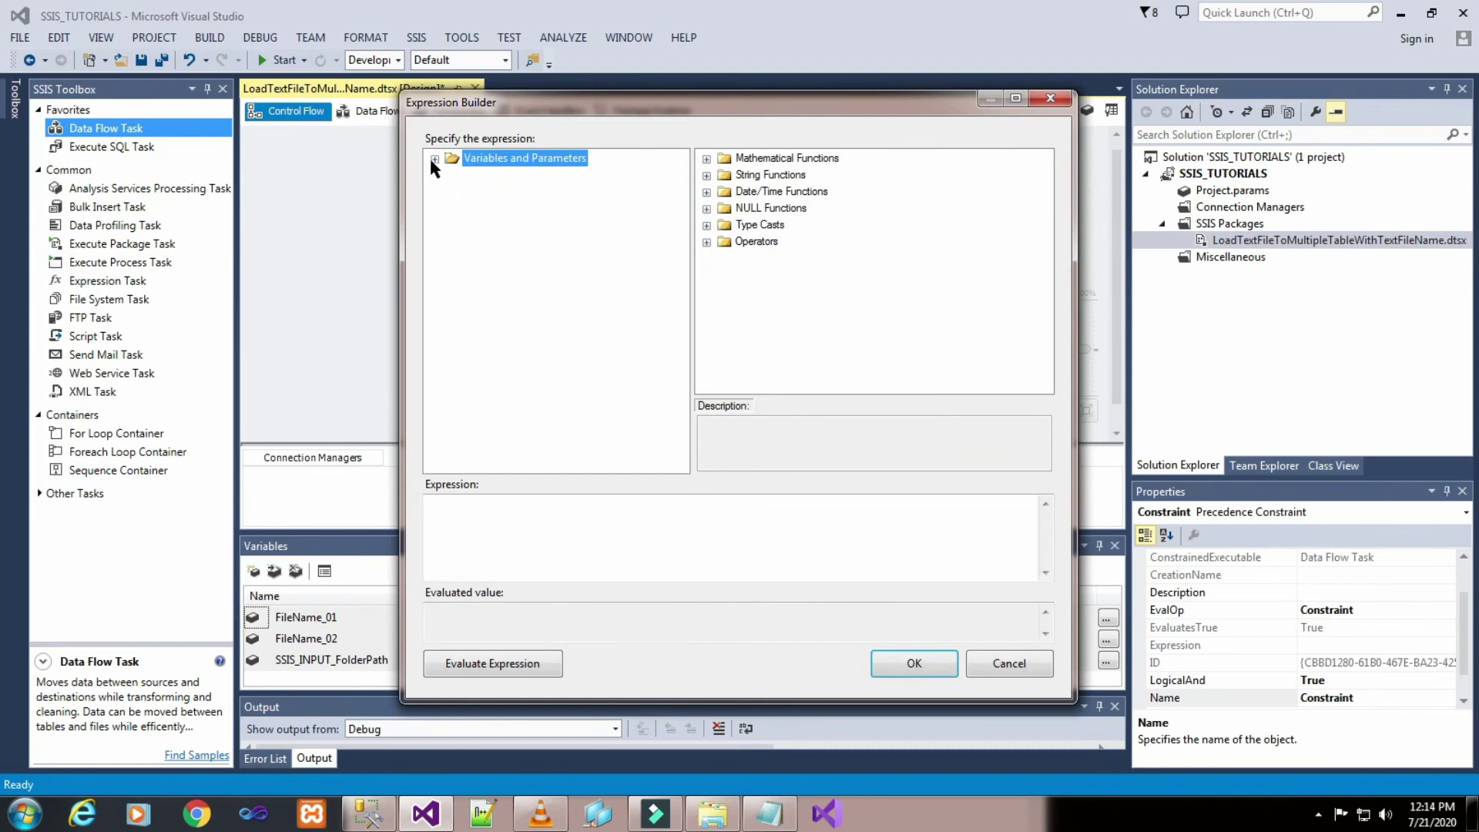
pyautogui.click(435, 159)
pyautogui.click(511, 507)
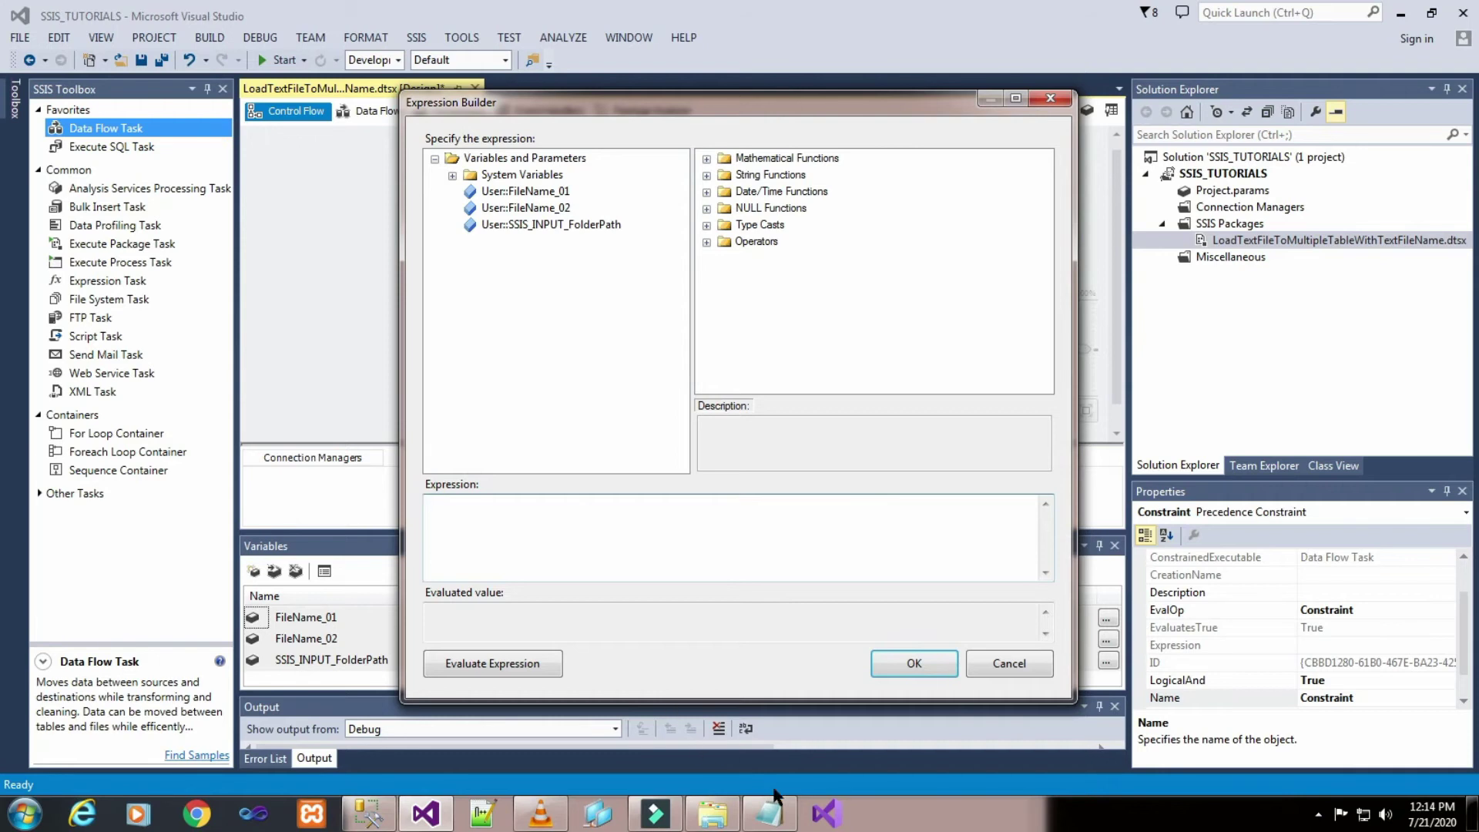
pyautogui.click(769, 812)
pyautogui.click(662, 622)
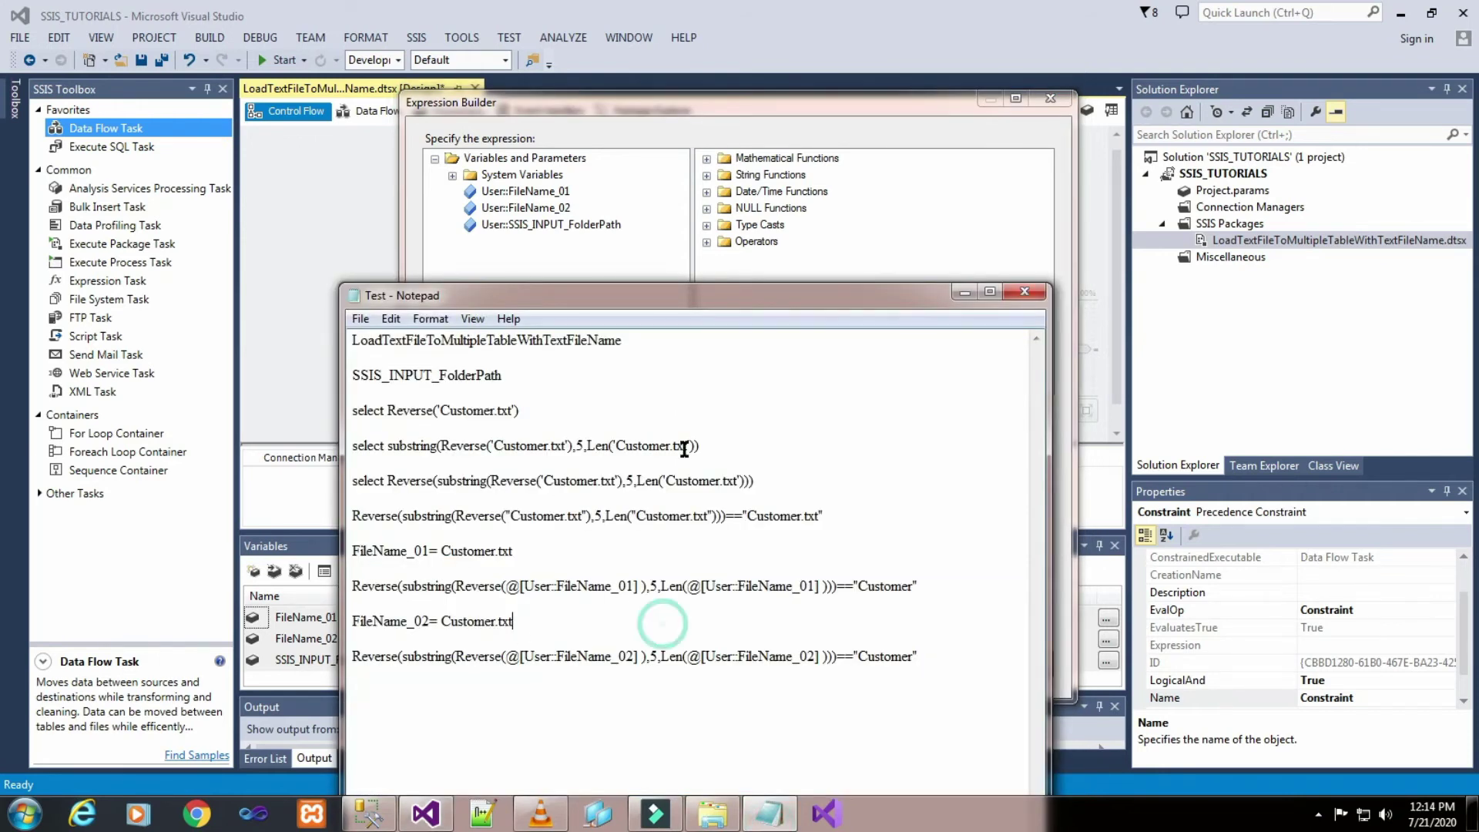
pyautogui.moveTo(352, 587); pyautogui.dragTo(932, 585)
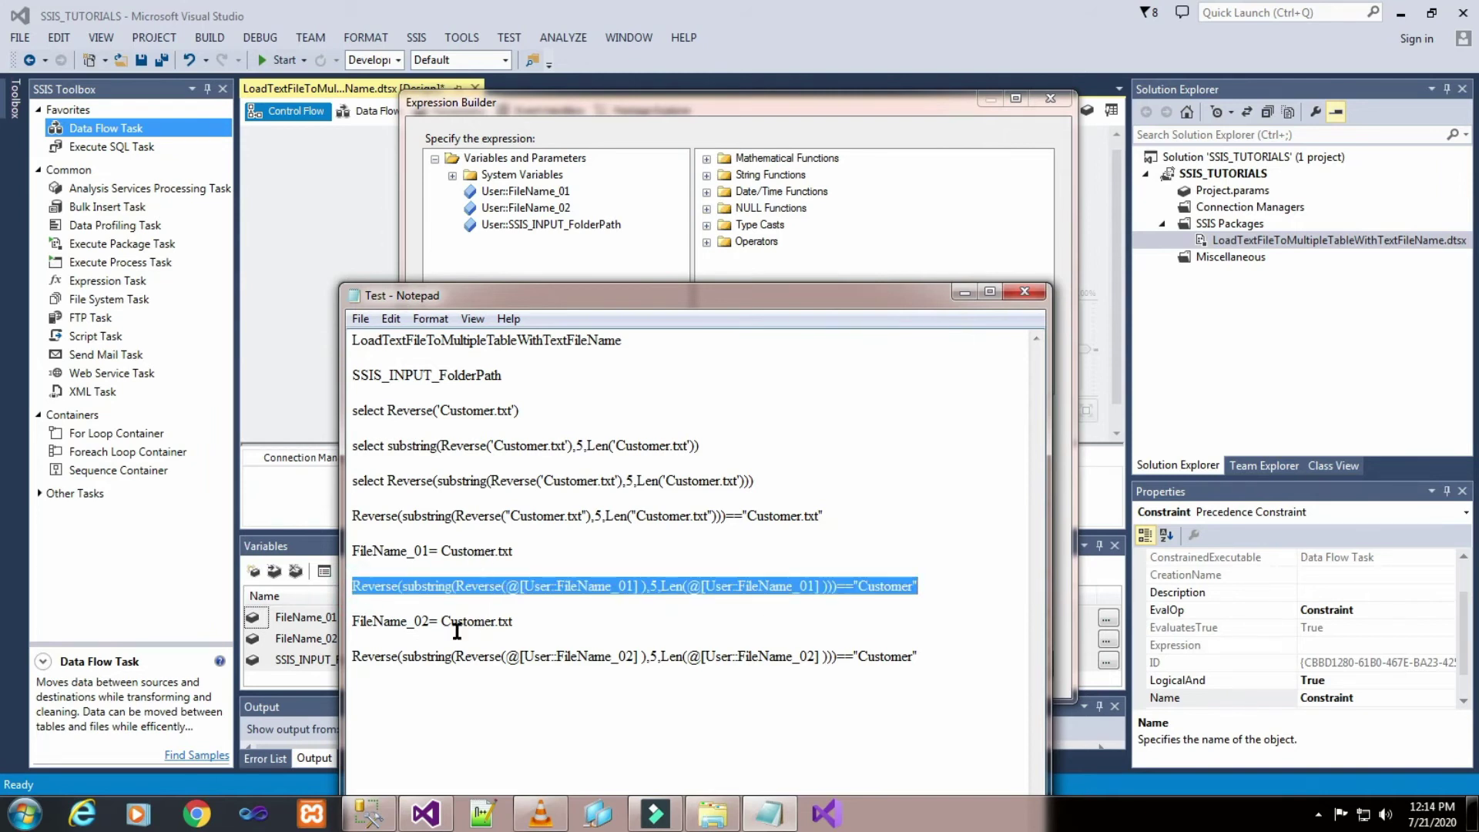
pyautogui.rightClick(669, 585)
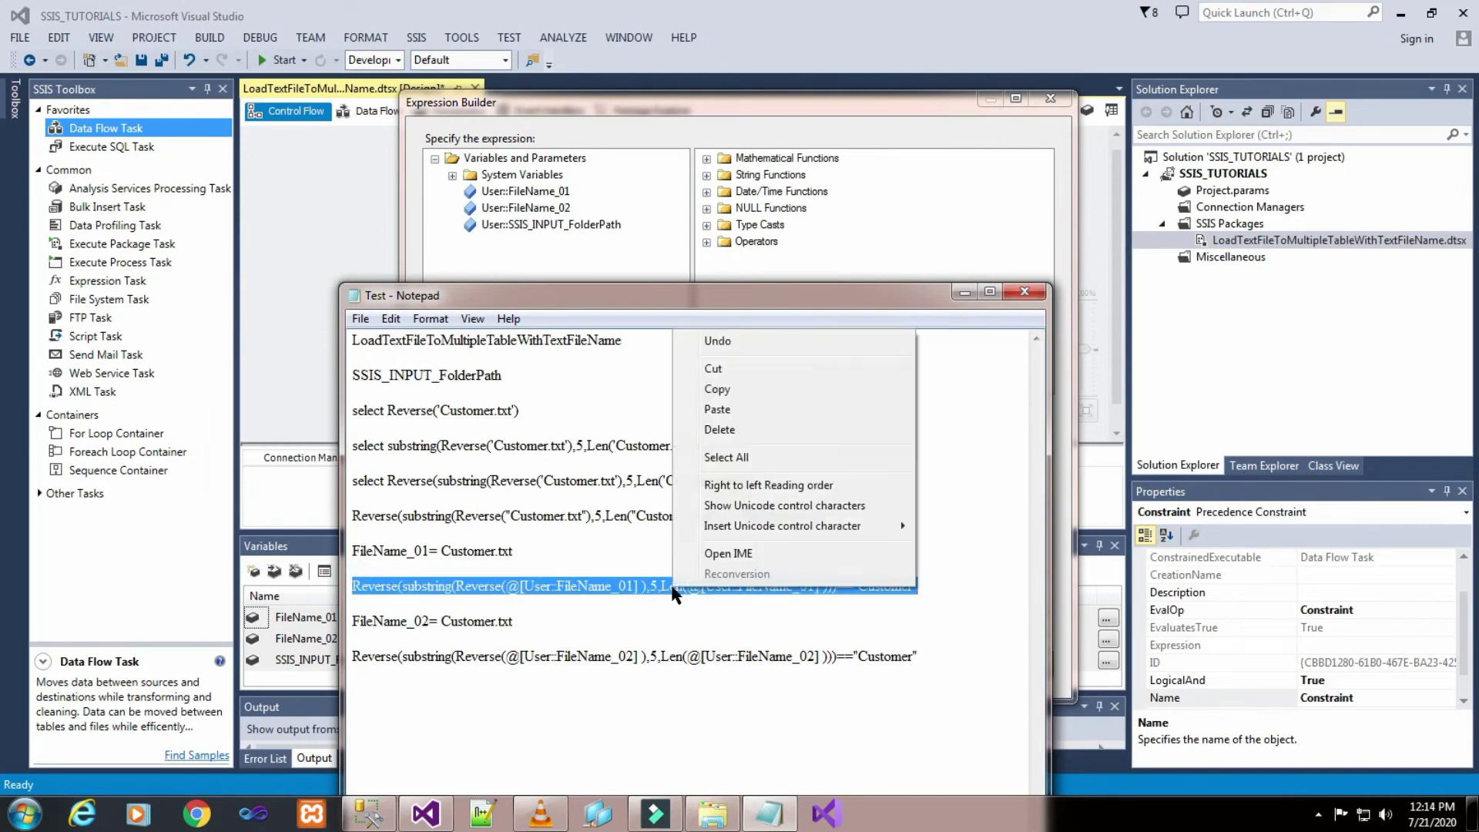
pyautogui.click(717, 390)
pyautogui.click(965, 292)
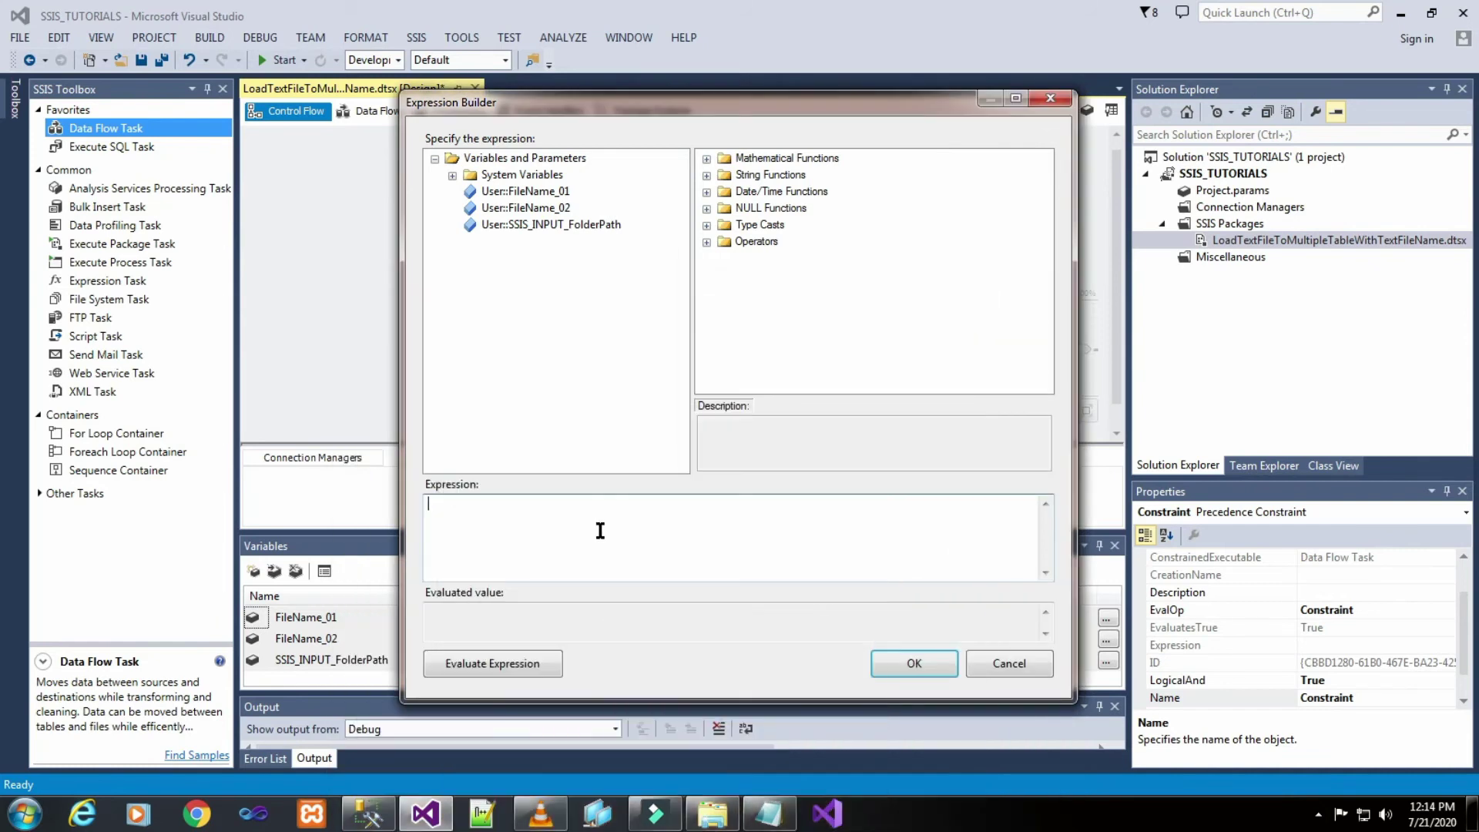
pyautogui.hotkey('ctrl', 'v')
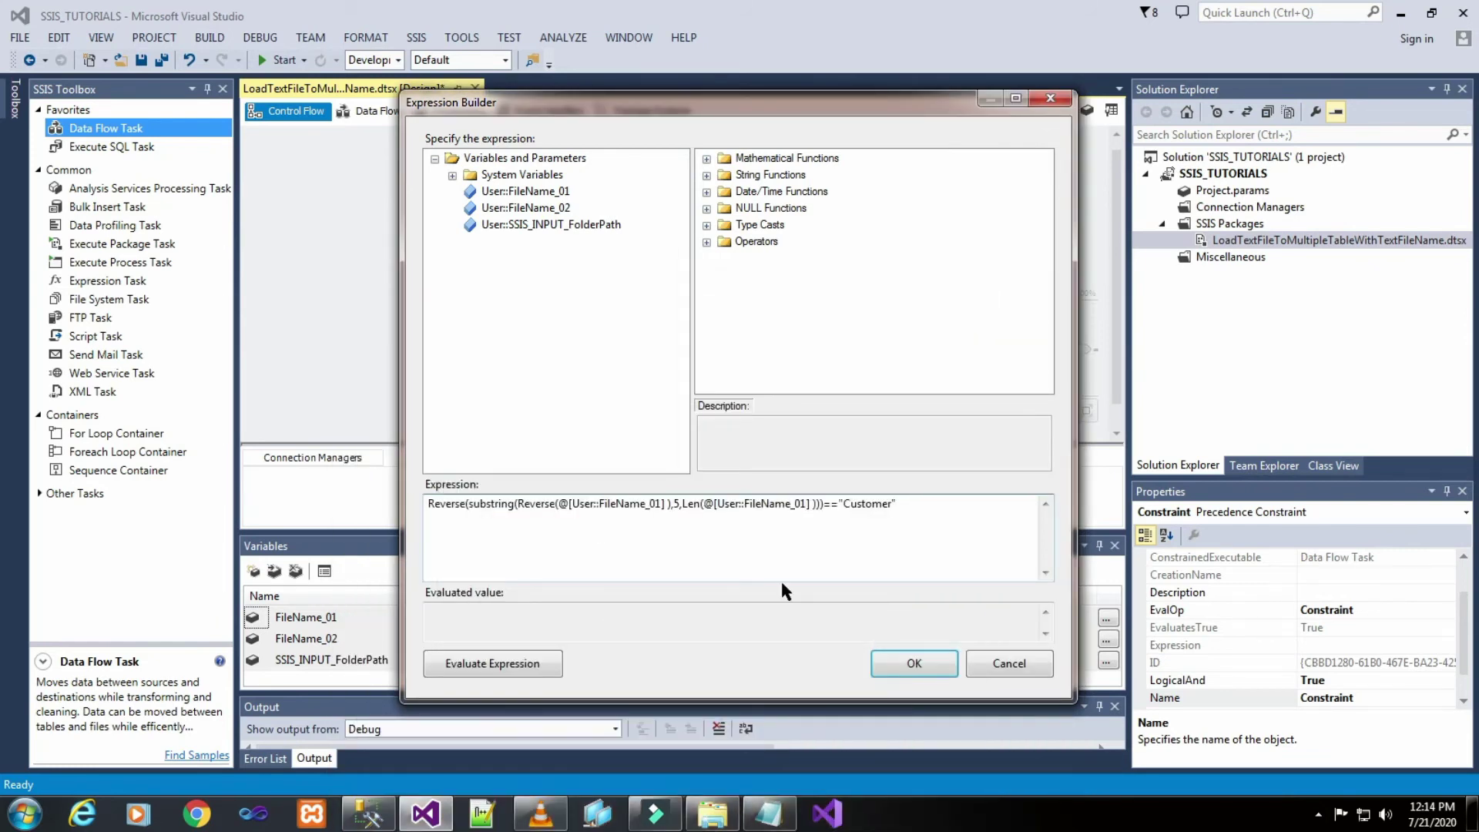
pyautogui.click(511, 663)
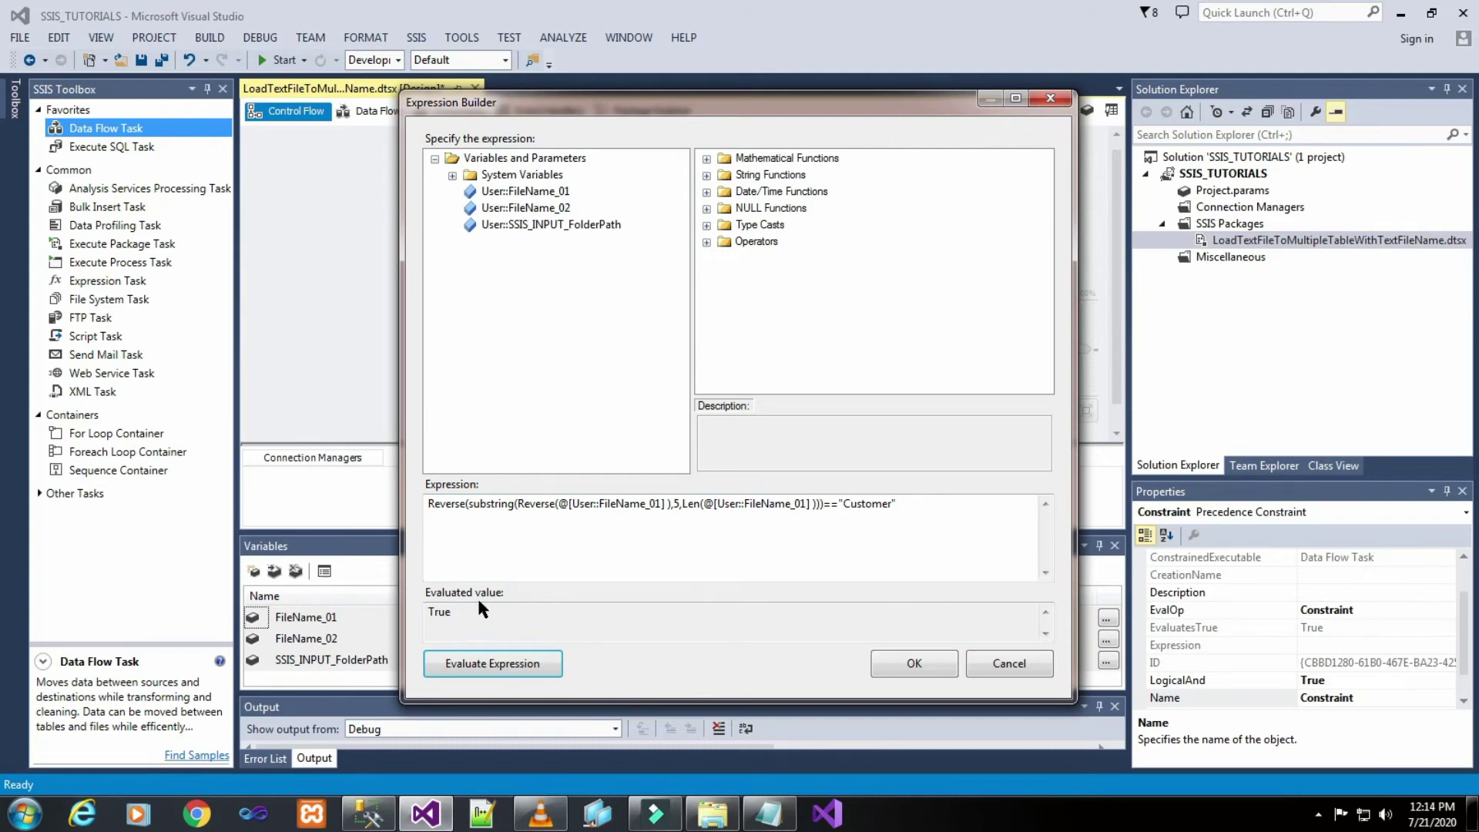
# - Switch to SQL Server Management Studio and run select Reverse('Customer.txt'), copied from the Test notes, in the empty SQLQuery17 query
pyautogui.click(369, 812)
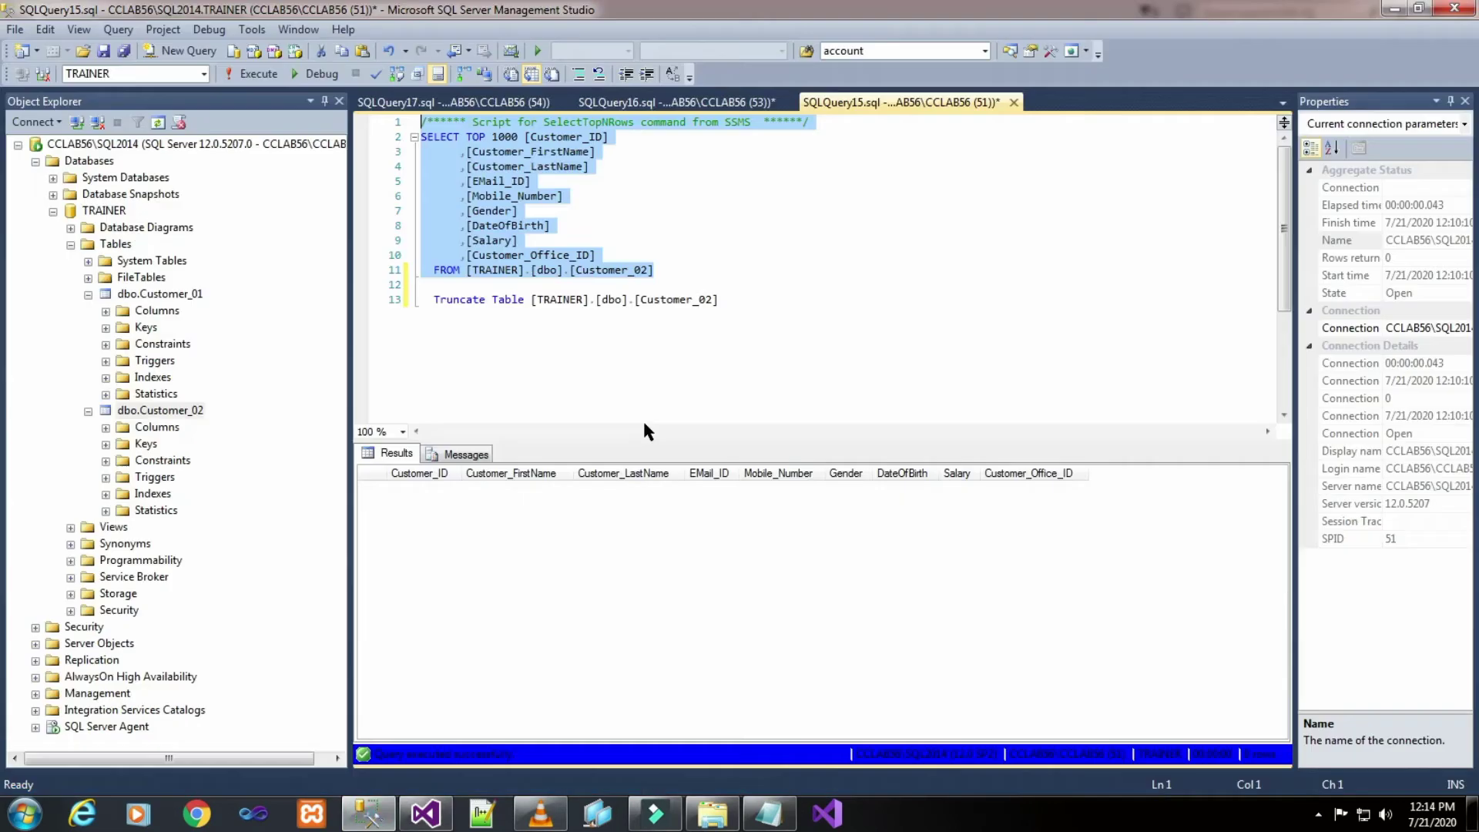
pyautogui.click(516, 108)
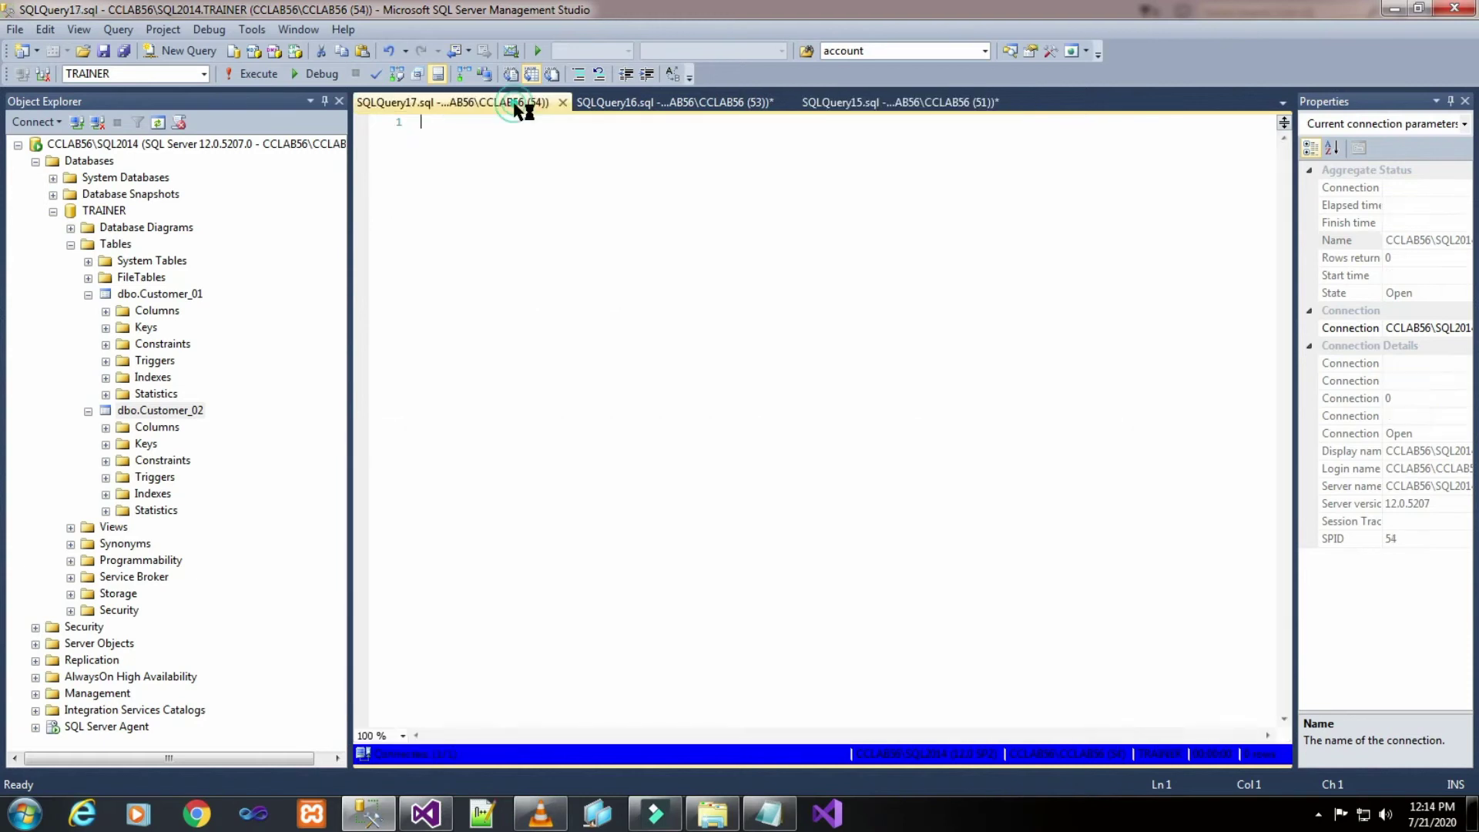
pyautogui.click(630, 108)
pyautogui.click(489, 104)
pyautogui.click(768, 813)
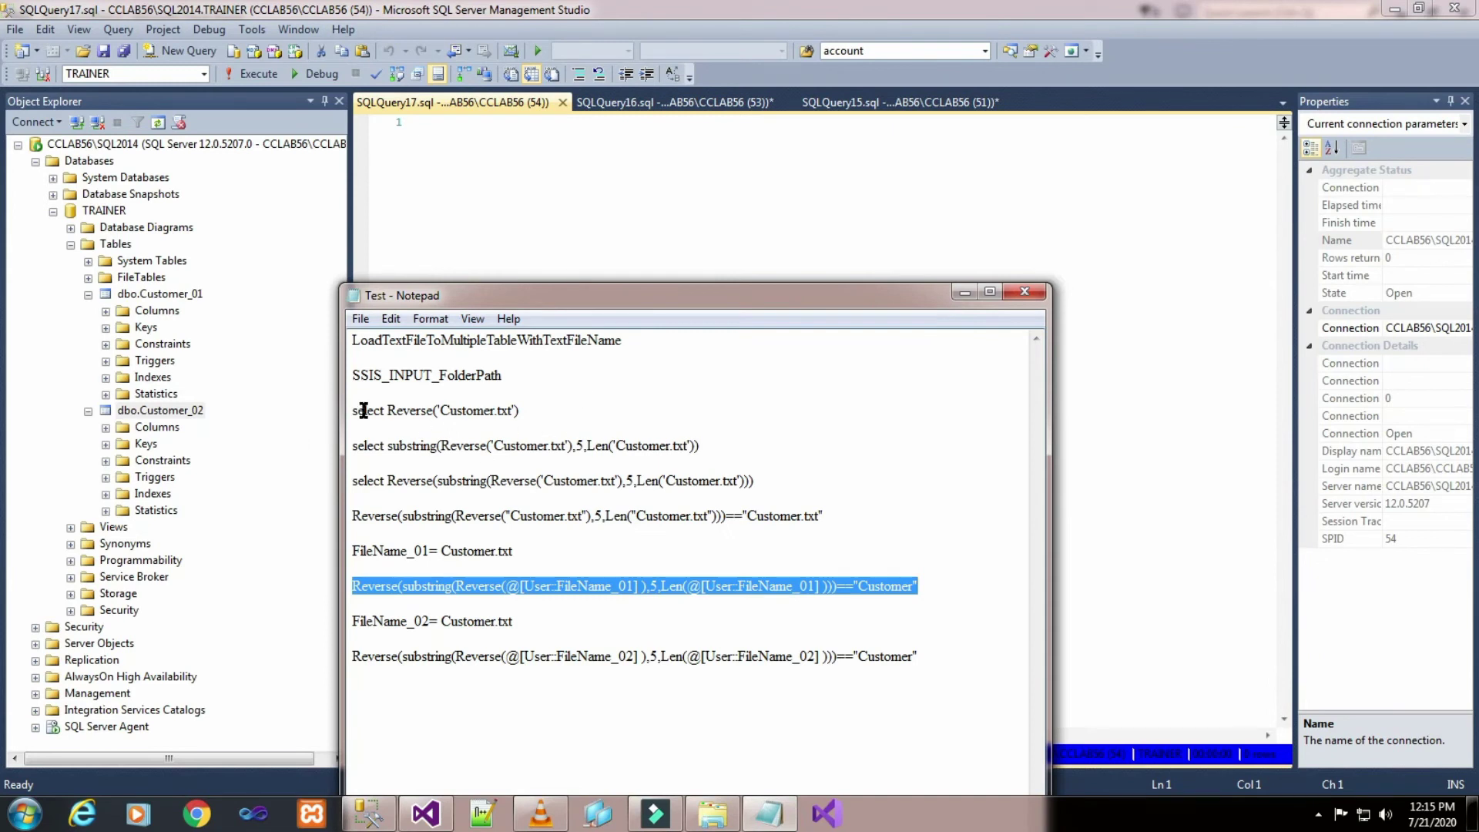
pyautogui.moveTo(353, 411); pyautogui.dragTo(541, 413)
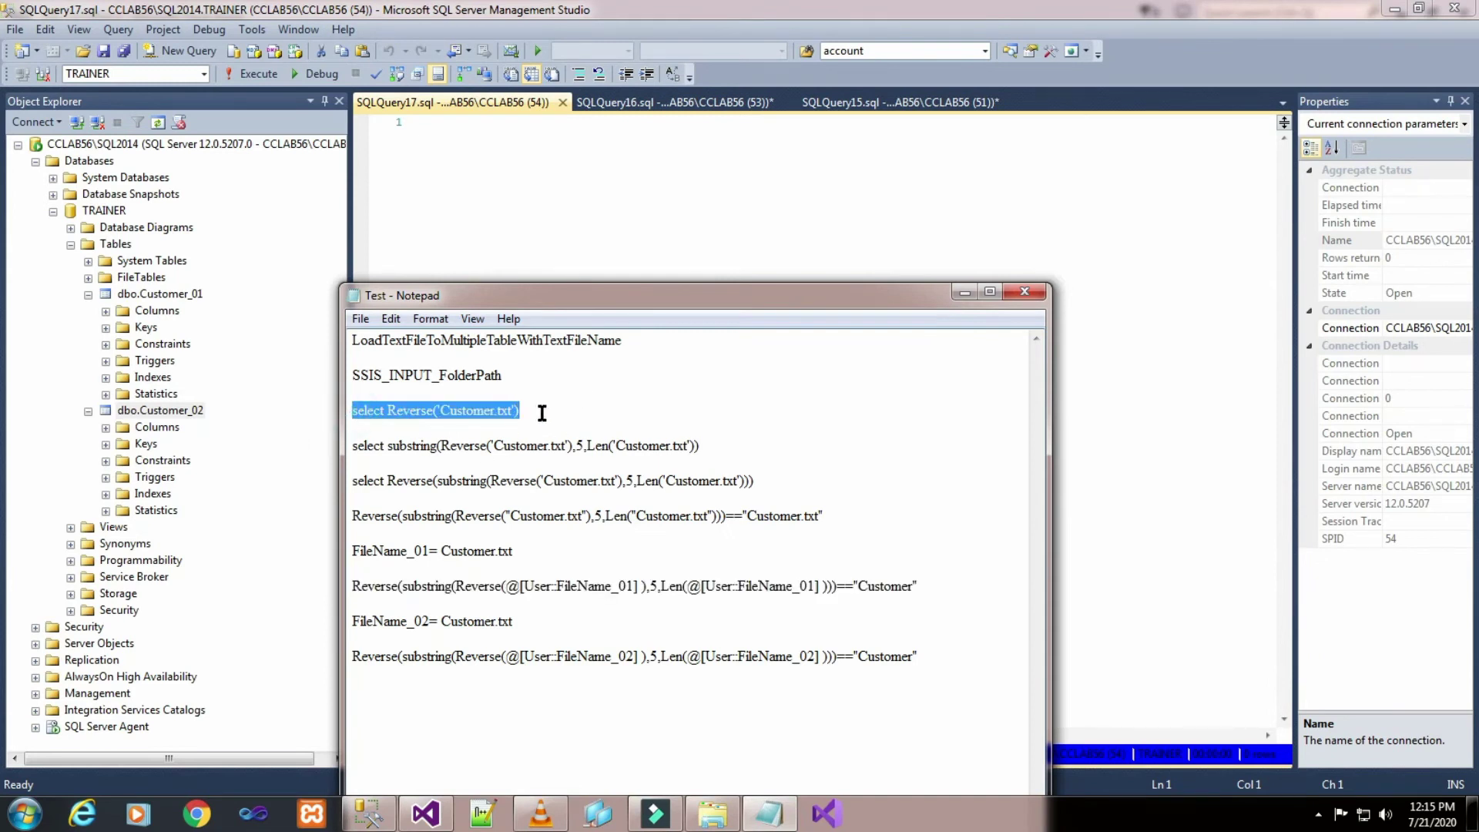
pyautogui.click(695, 139)
pyautogui.hotkey('ctrl', 'v')
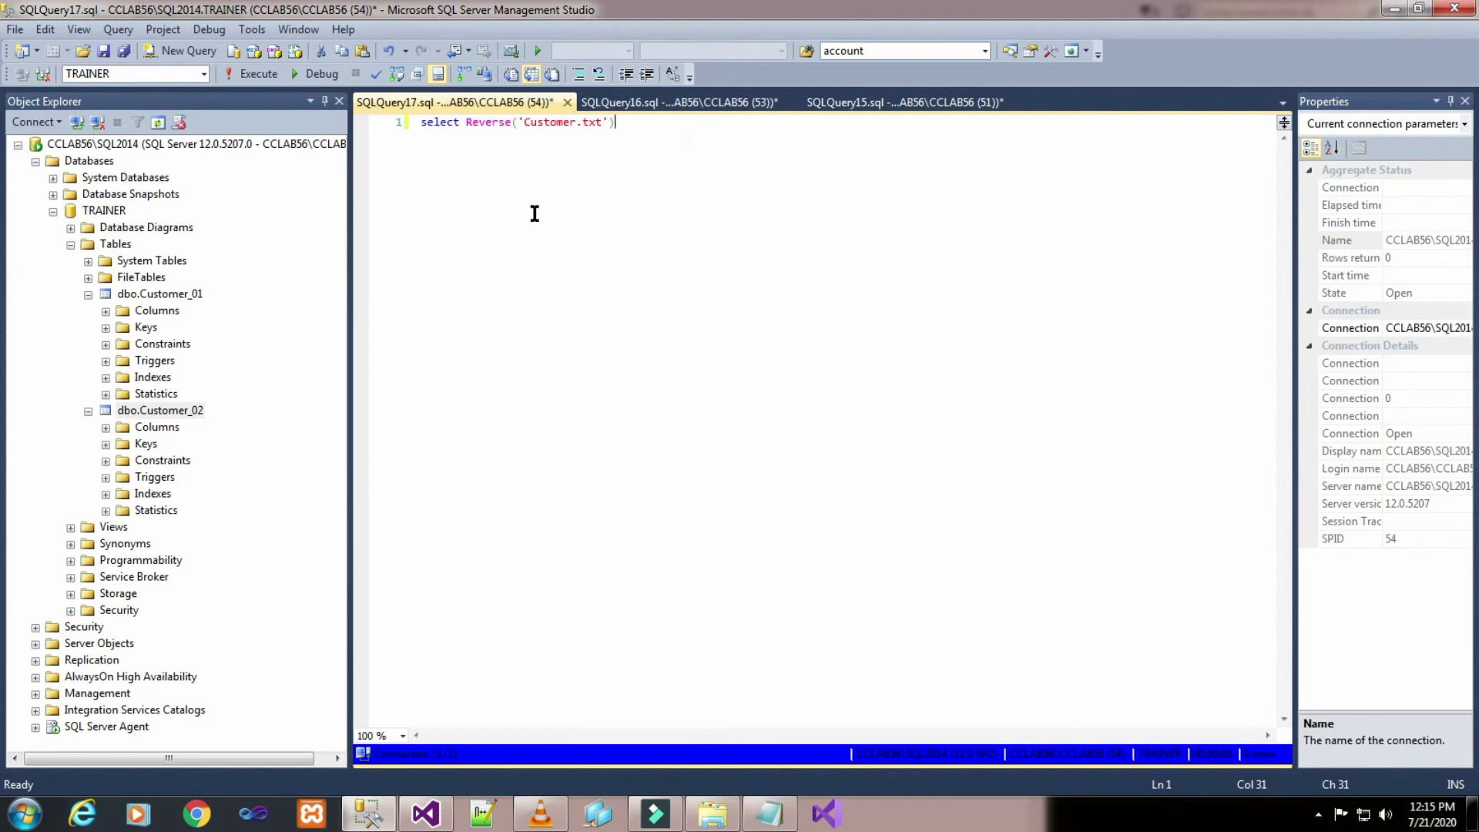
pyautogui.click(253, 73)
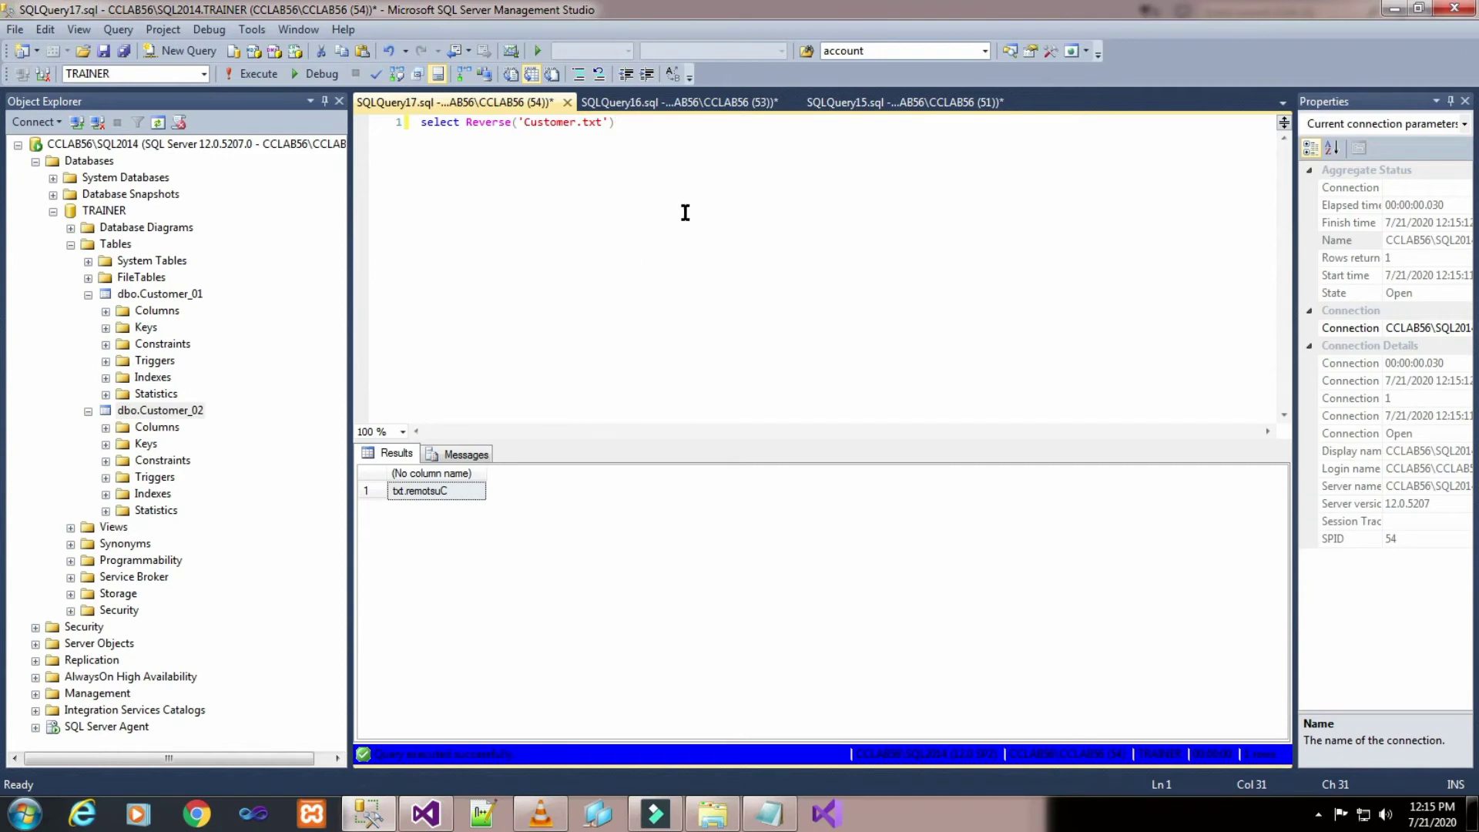
# - Add select substring(Reverse('Customer.txt'),5,Len('Customer.txt')) from the Test notes below the first query and run only that statement
pyautogui.press('Return')
pyautogui.press('Return')
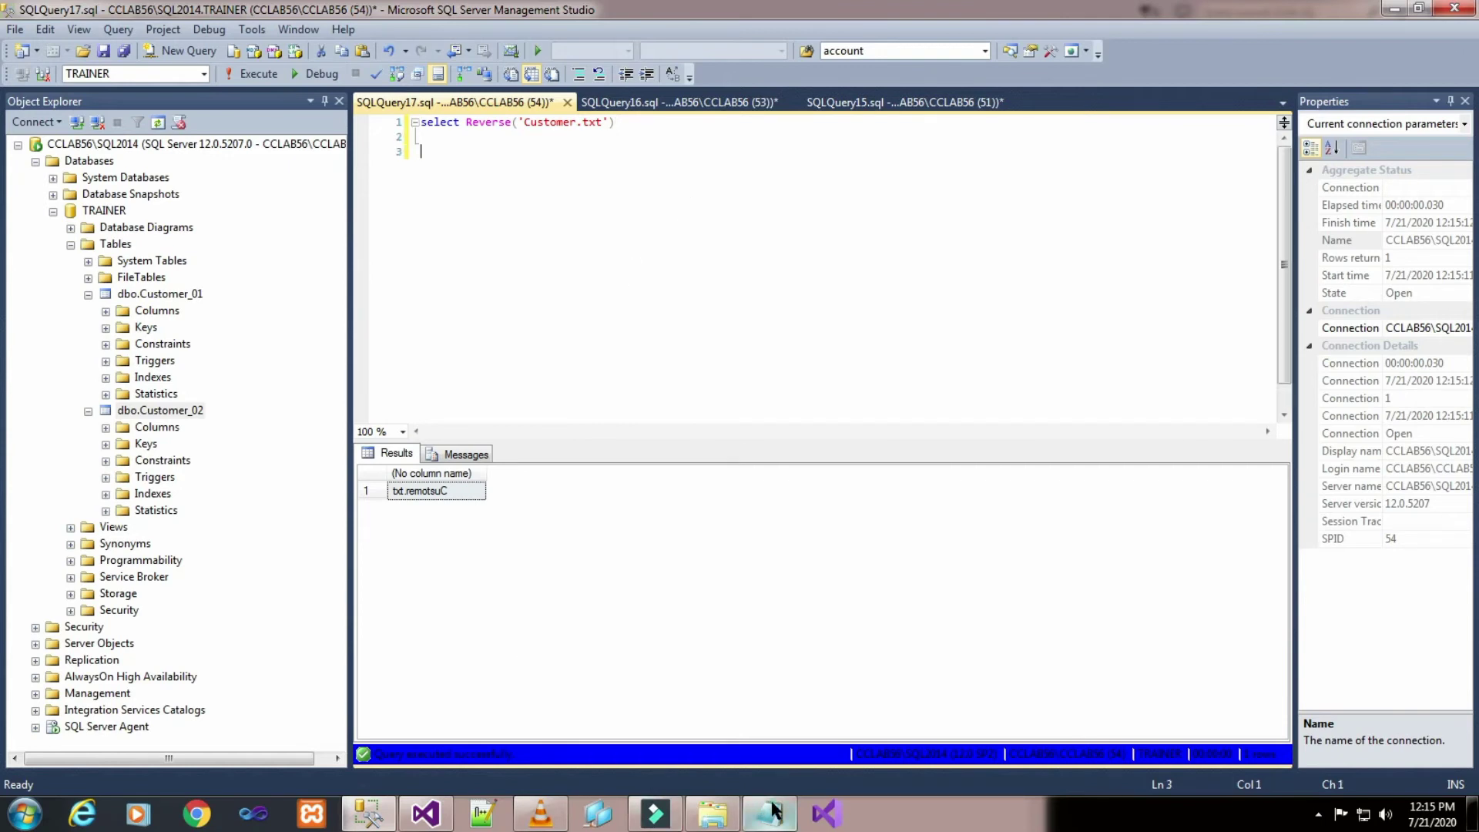
pyautogui.click(769, 813)
pyautogui.moveTo(352, 445); pyautogui.dragTo(769, 445)
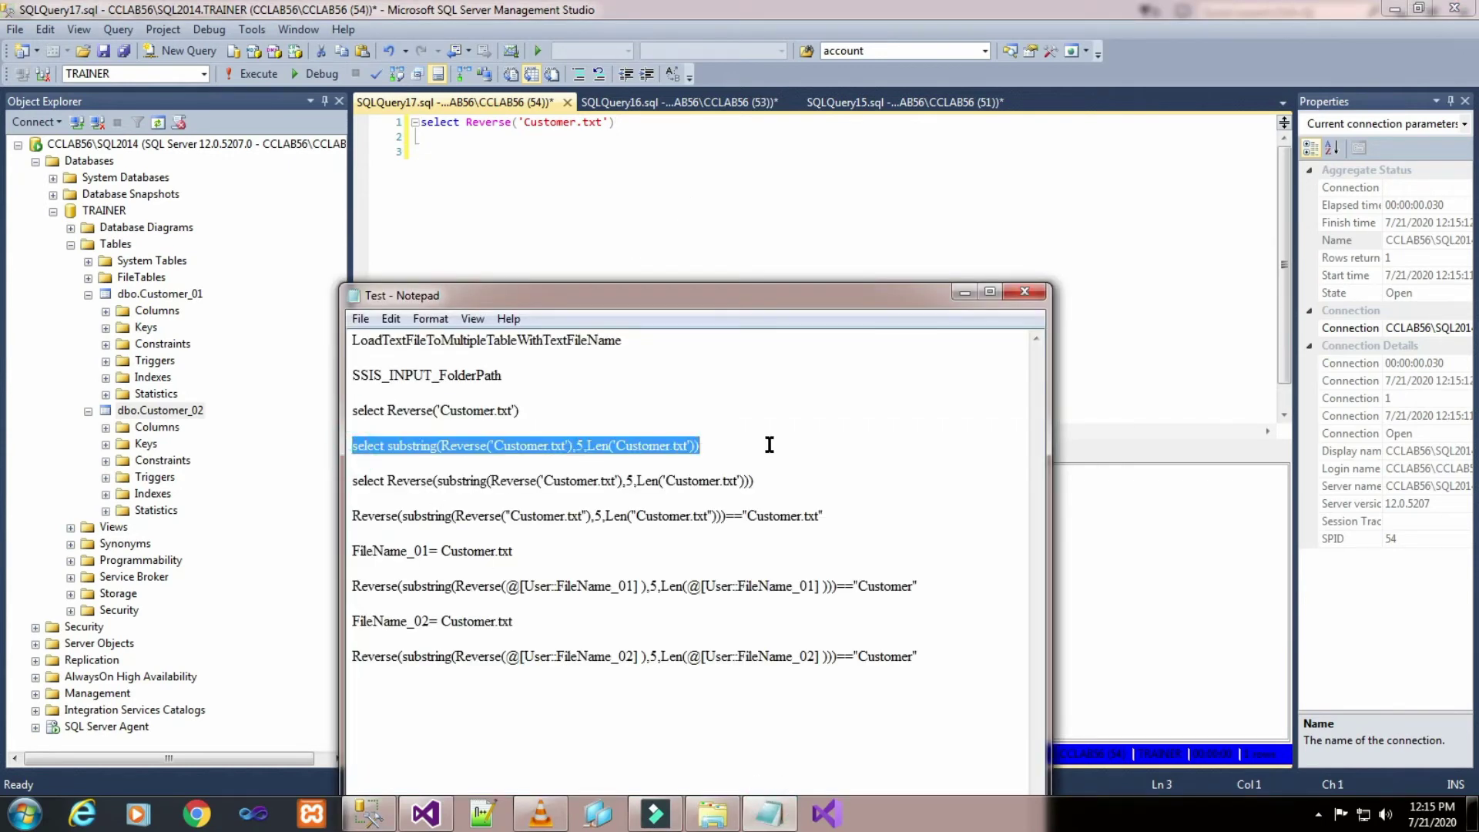
pyautogui.click(664, 191)
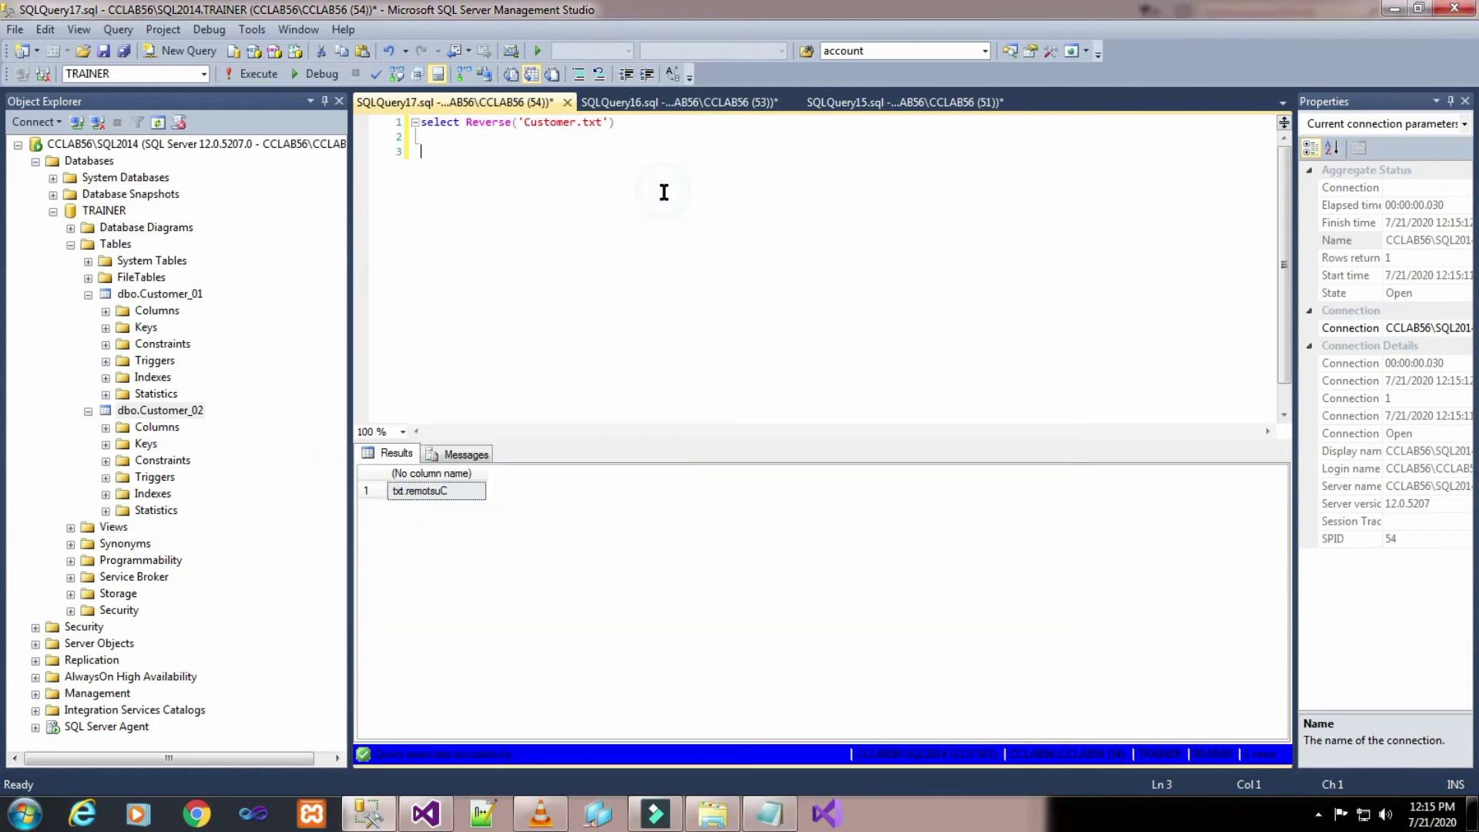
pyautogui.hotkey('ctrl', 'v')
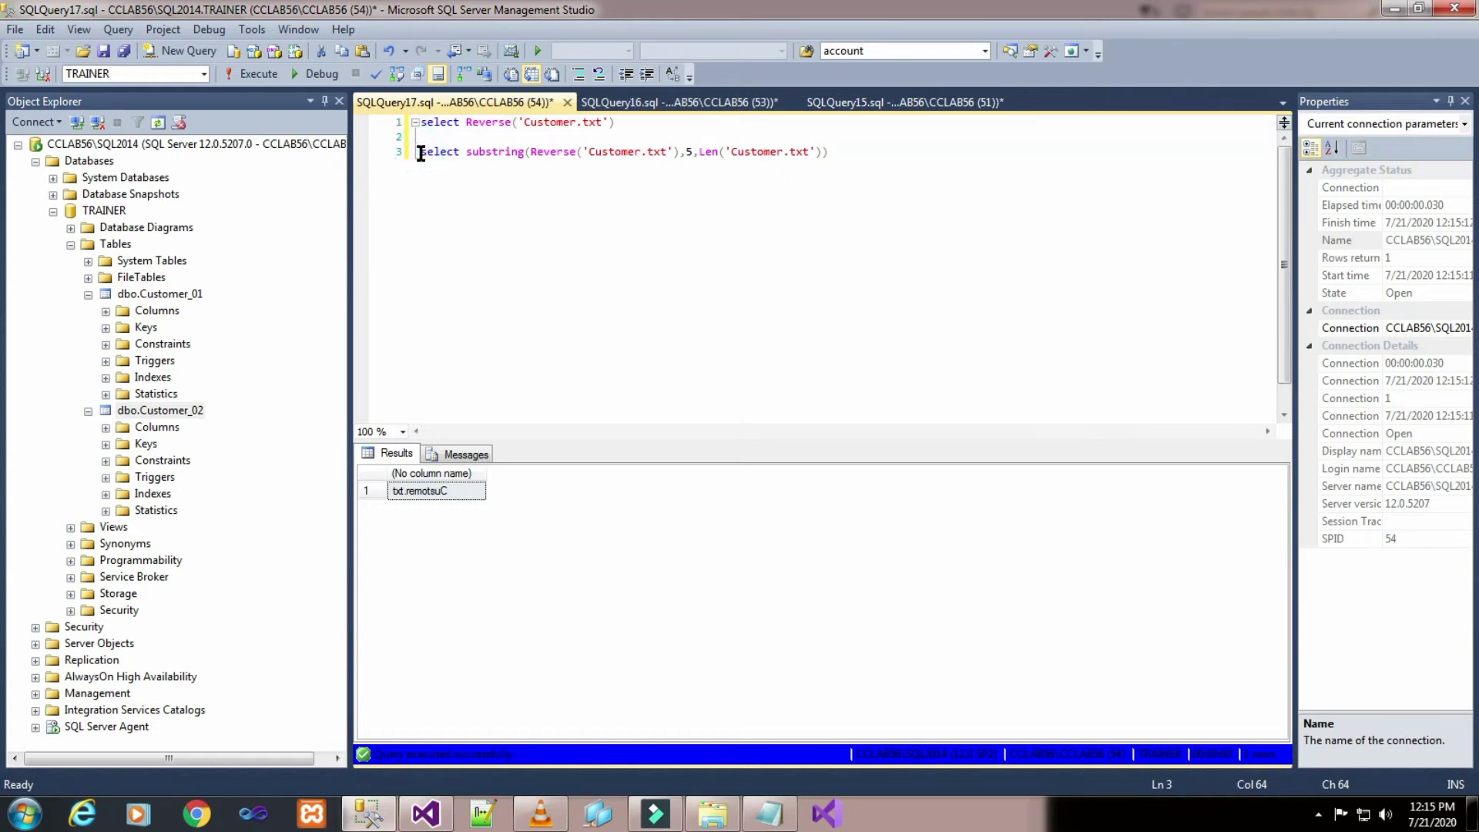
pyautogui.moveTo(422, 152); pyautogui.dragTo(862, 172)
pyautogui.click(253, 73)
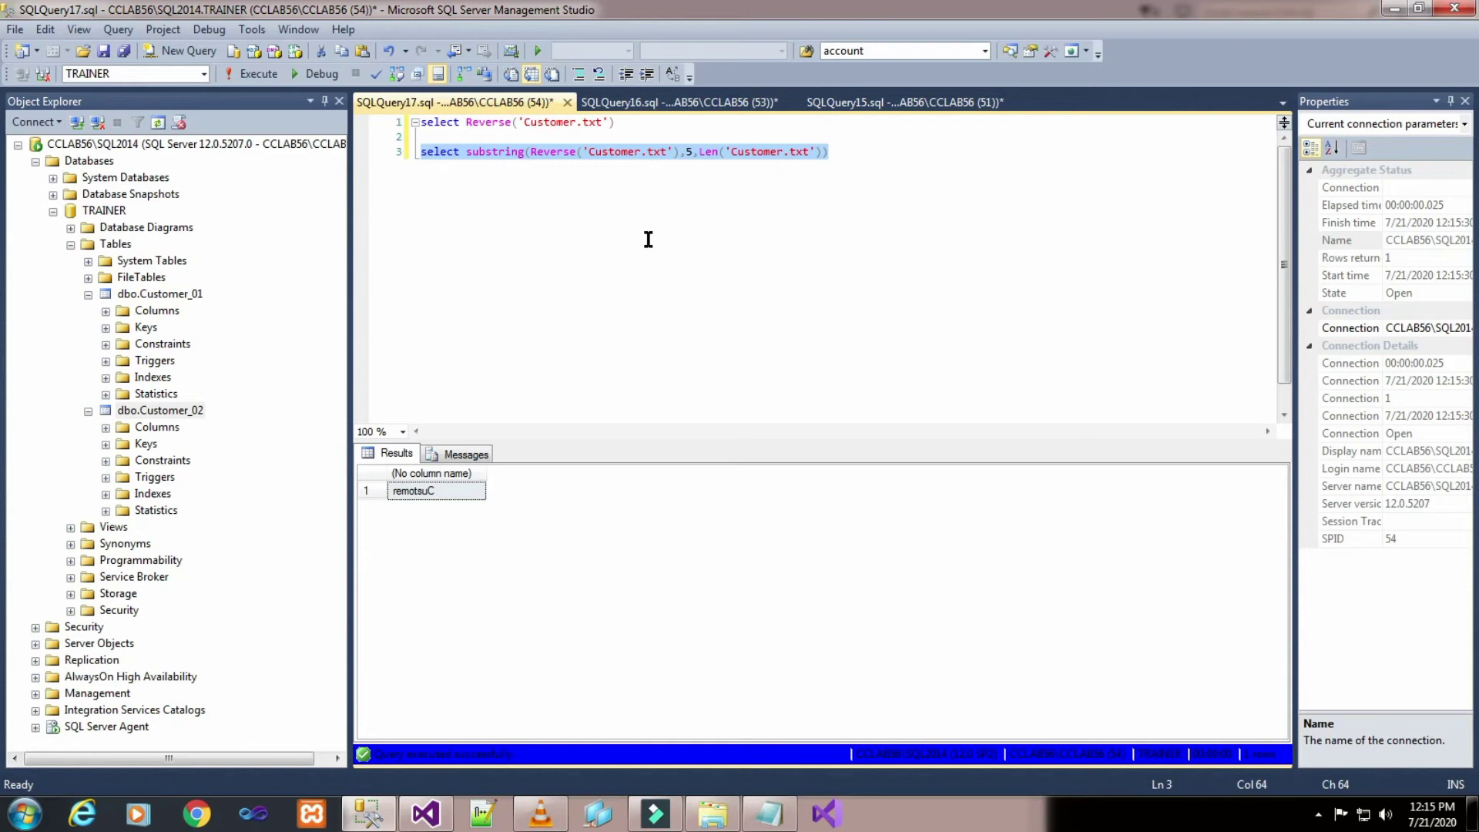
# - Run only the first statement, select Reverse('Customer.txt'), again for comparison
pyautogui.moveTo(650, 124); pyautogui.dragTo(502, 152)
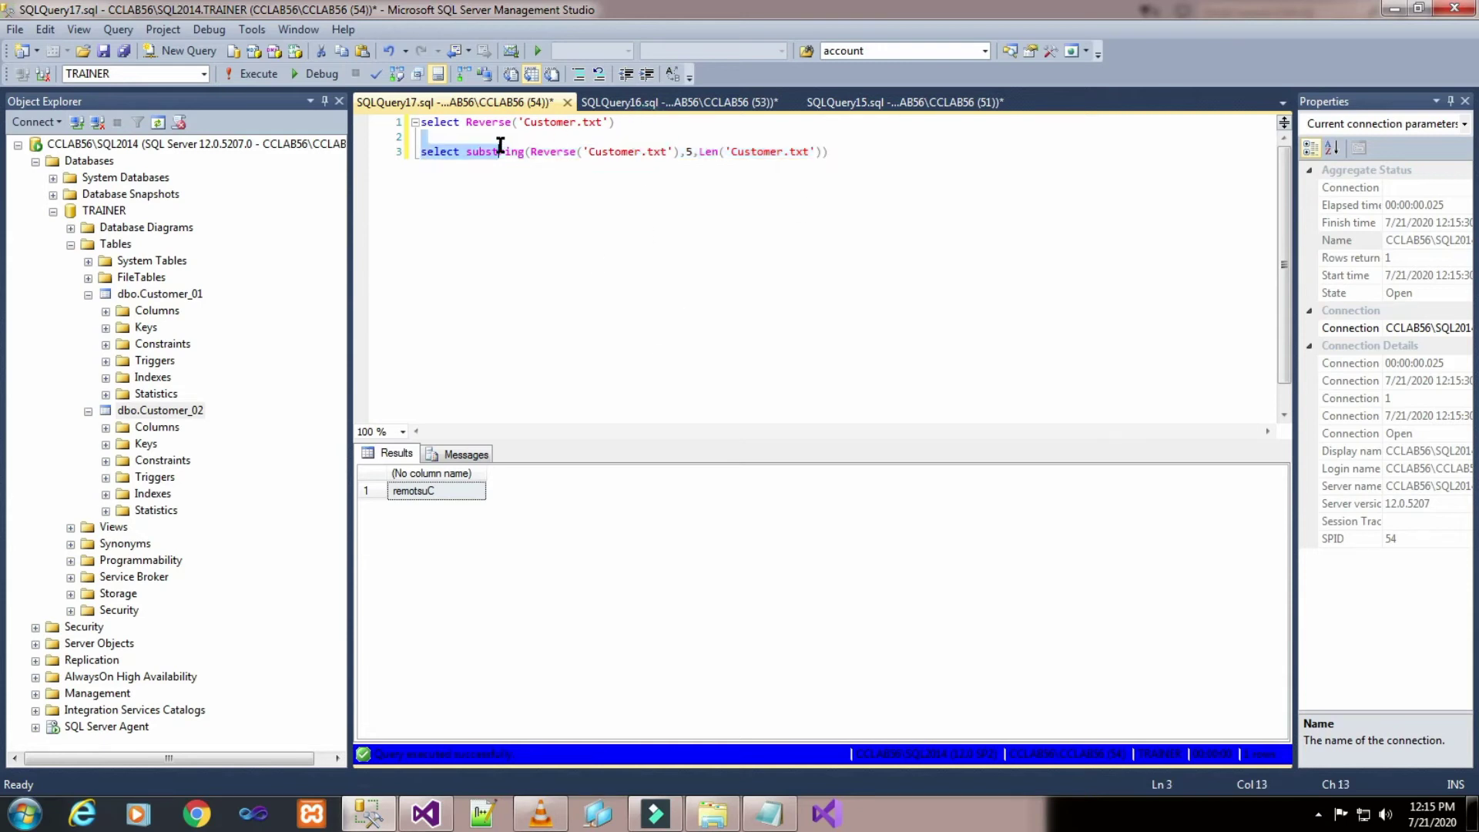
pyautogui.click(660, 221)
pyautogui.moveTo(617, 122); pyautogui.dragTo(414, 122)
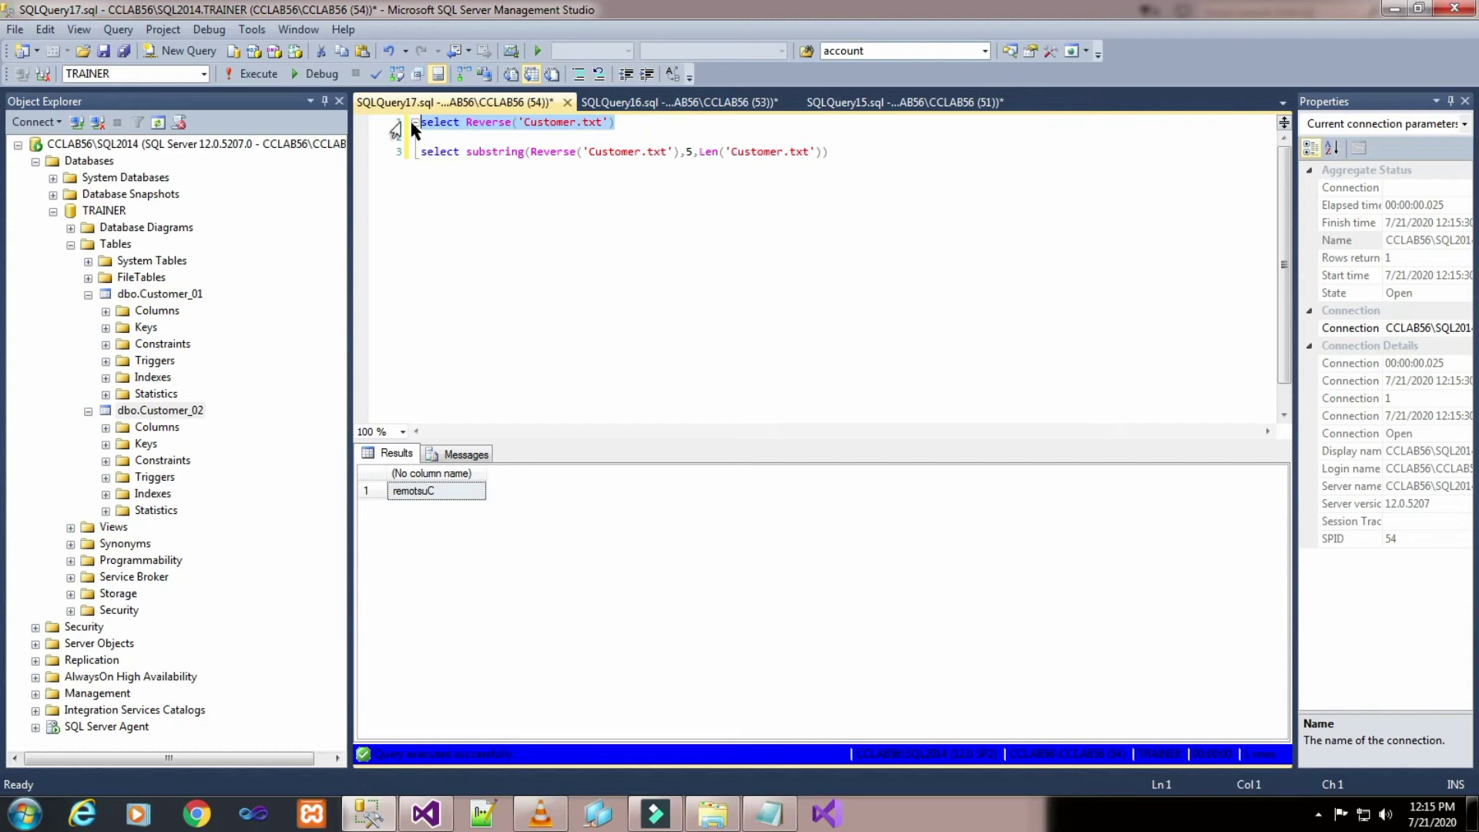
pyautogui.click(255, 74)
# - Add select Reverse(substring(Reverse('Customer.txt'),5,Len('Customer.txt'))) from the Test notes as a third query and run only that statement
pyautogui.click(926, 145)
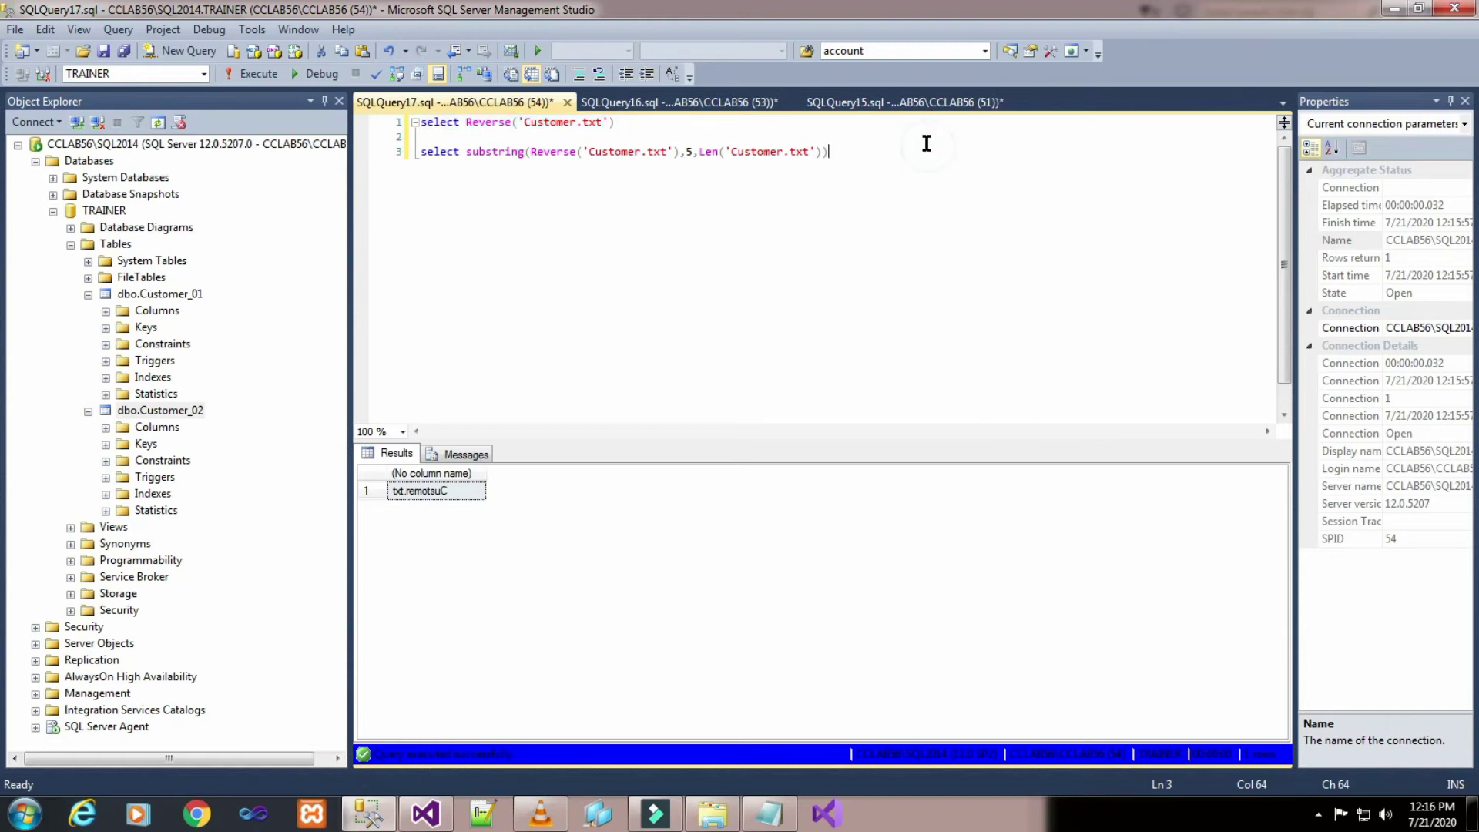
pyautogui.press('Return')
pyautogui.press('Return')
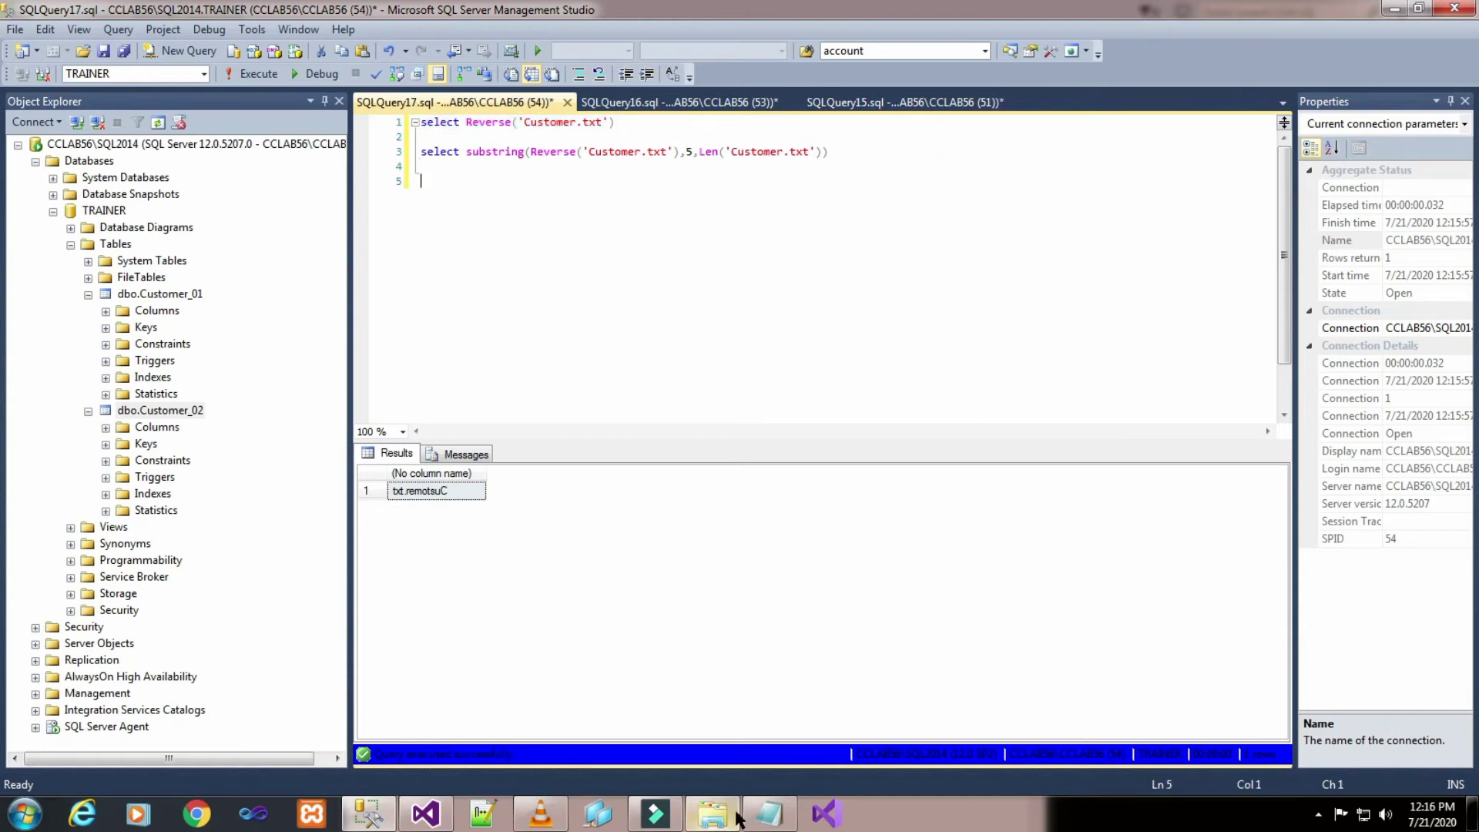
pyautogui.click(765, 815)
pyautogui.moveTo(353, 480); pyautogui.dragTo(760, 480)
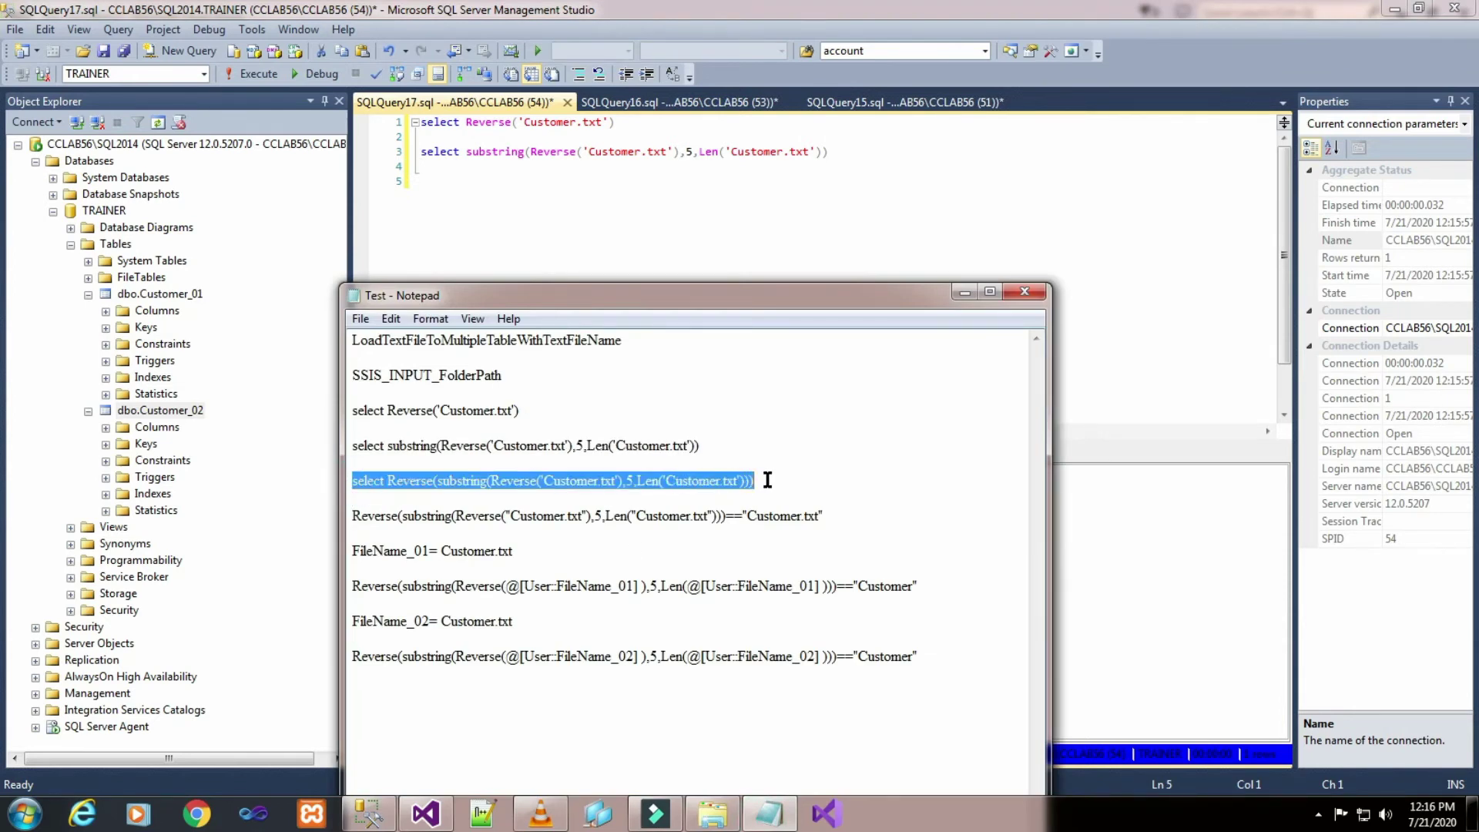
pyautogui.click(796, 226)
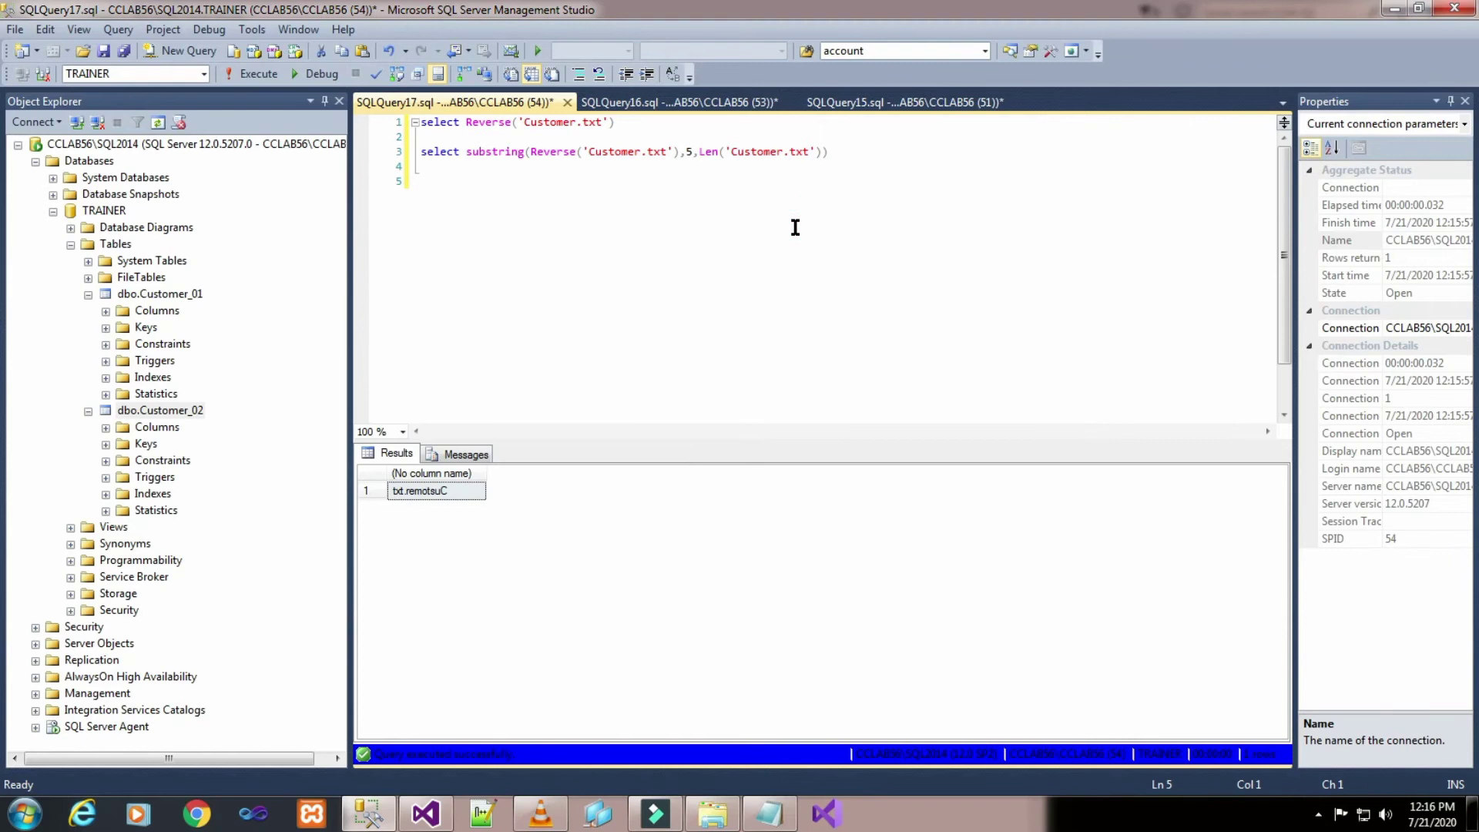
pyautogui.hotkey('ctrl', 'v')
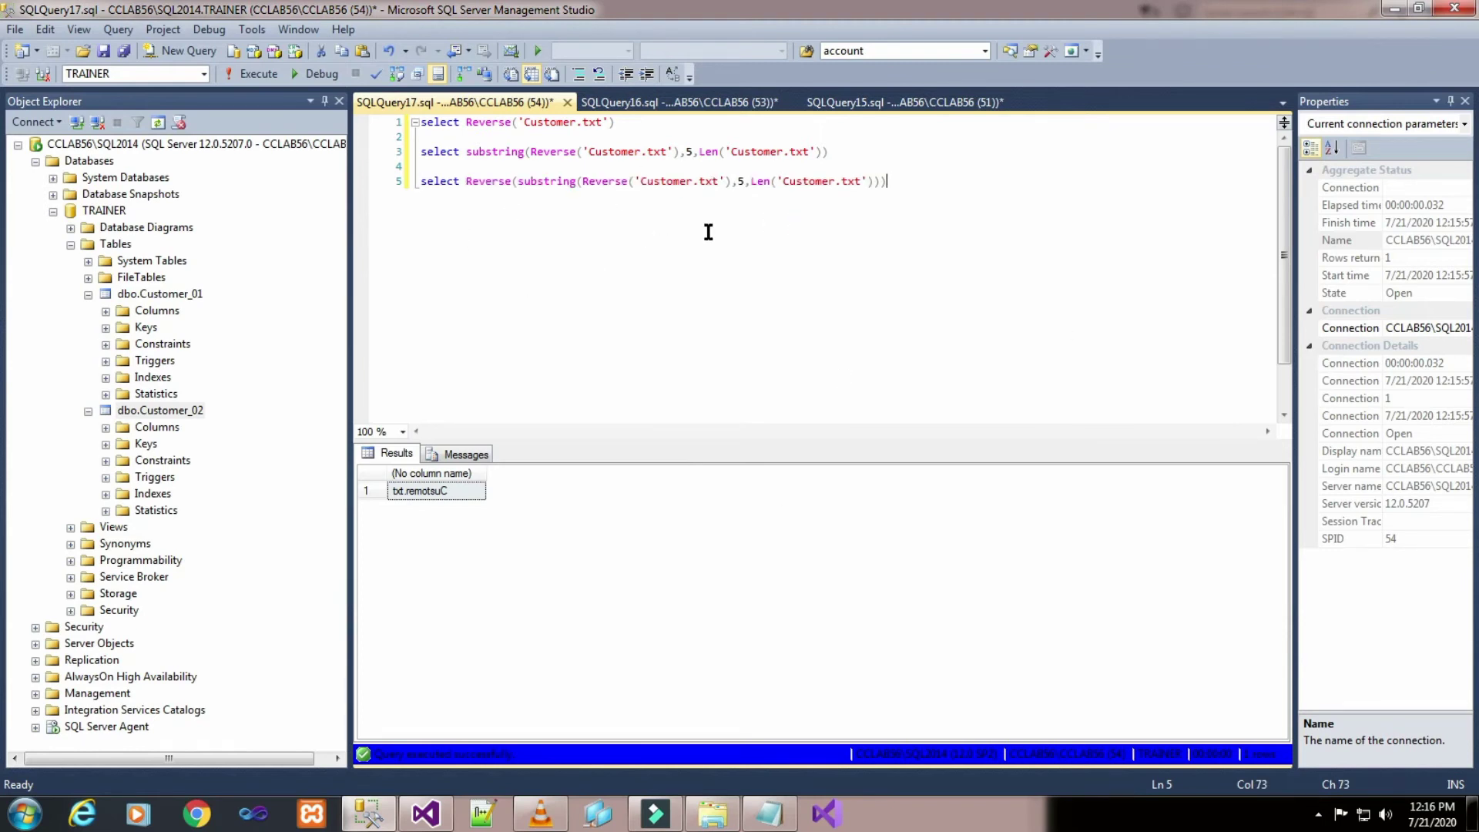
pyautogui.moveTo(910, 181); pyautogui.dragTo(398, 175)
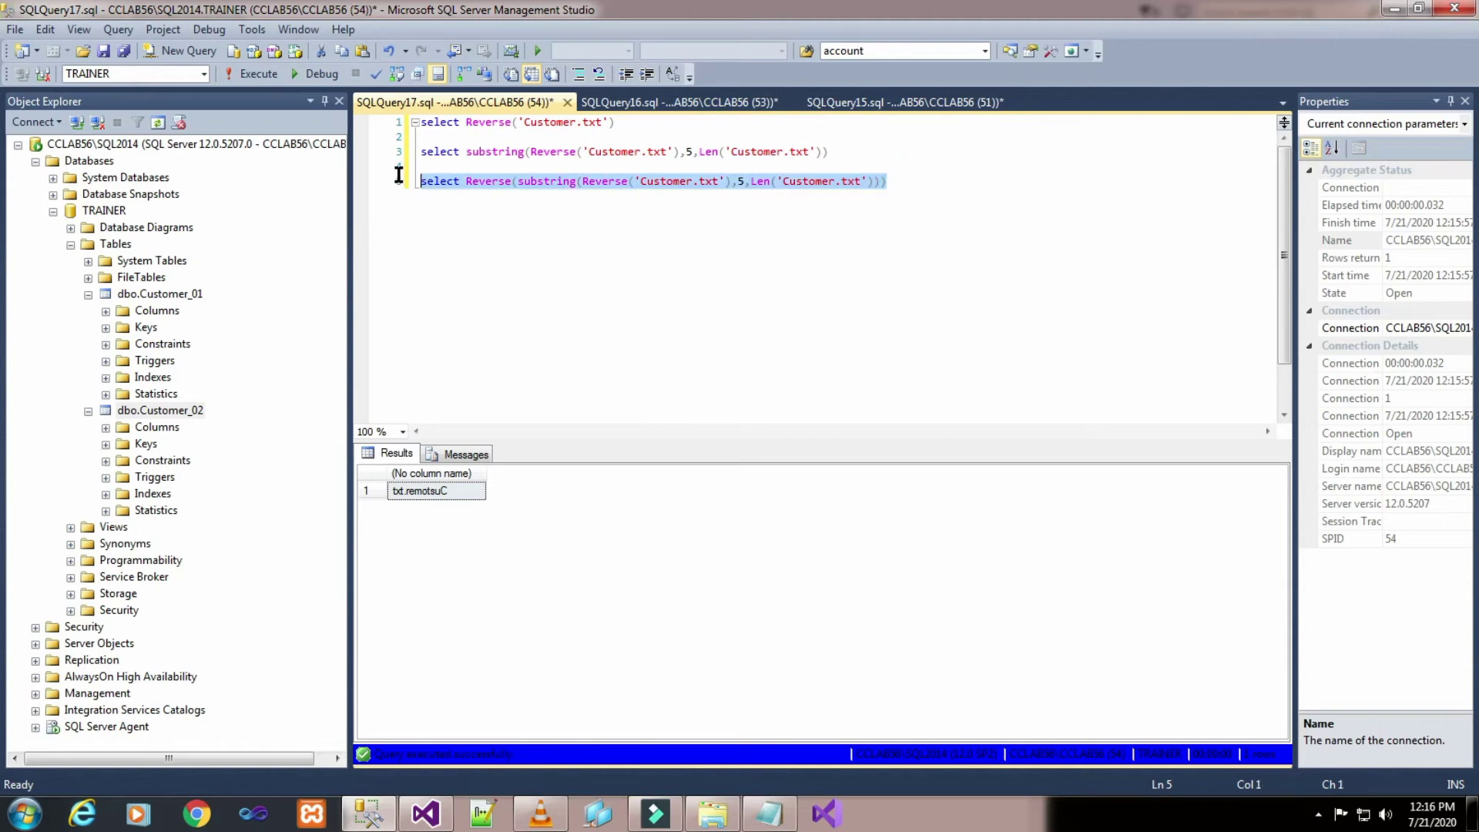
pyautogui.click(252, 73)
# - Copy the expression Reverse(substring(Reverse("Customer.txt"),5,Len("Customer.txt")))=="Customer.txt" from the Test notes to the end of the query file
pyautogui.click(768, 814)
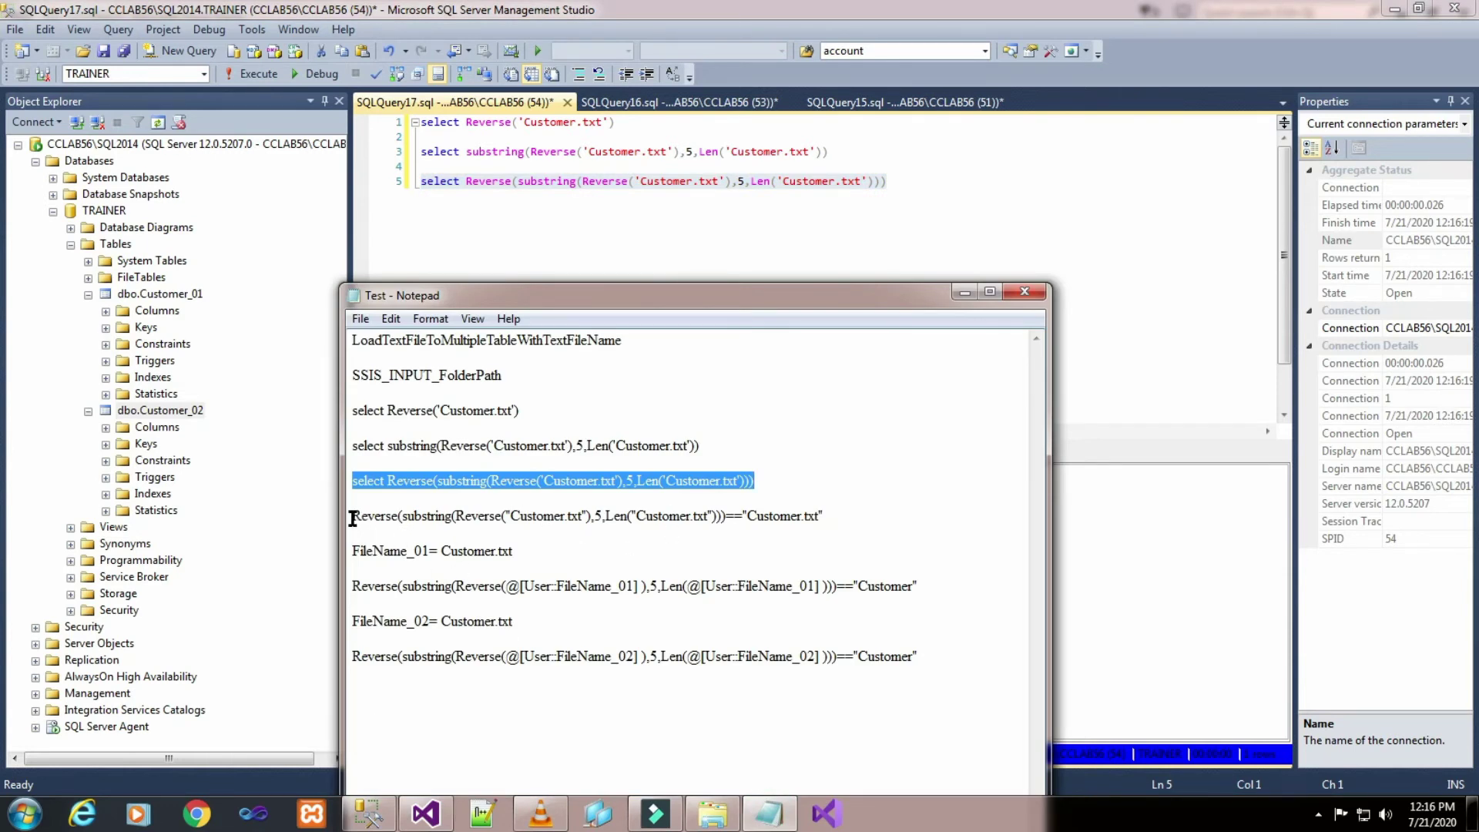
pyautogui.moveTo(353, 516); pyautogui.dragTo(822, 515)
pyautogui.hotkey('ctrl', 'c')
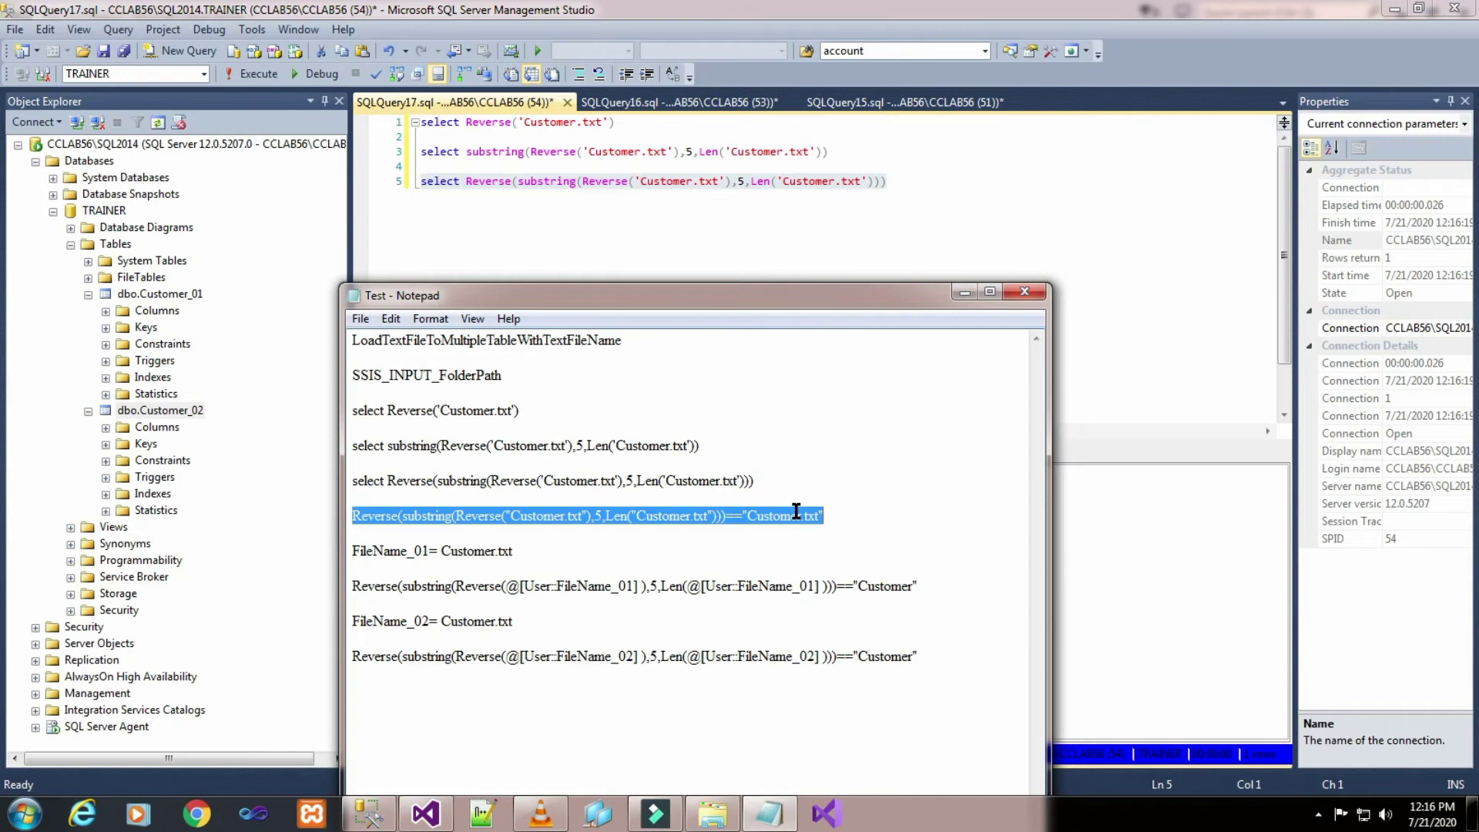
pyautogui.click(902, 208)
pyautogui.press('Return')
pyautogui.press('Return')
pyautogui.press('Return')
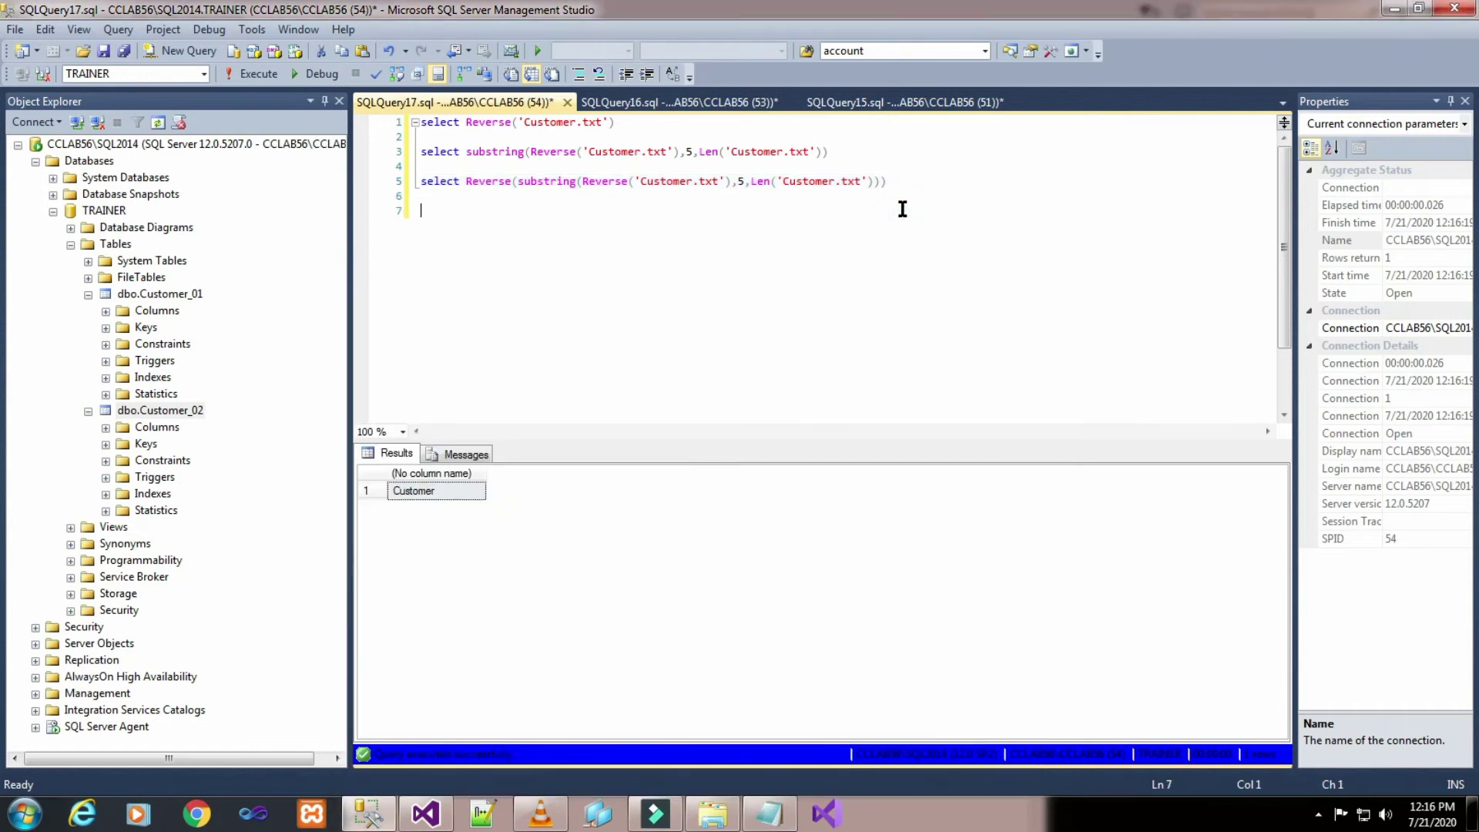
pyautogui.hotkey('ctrl', 'v')
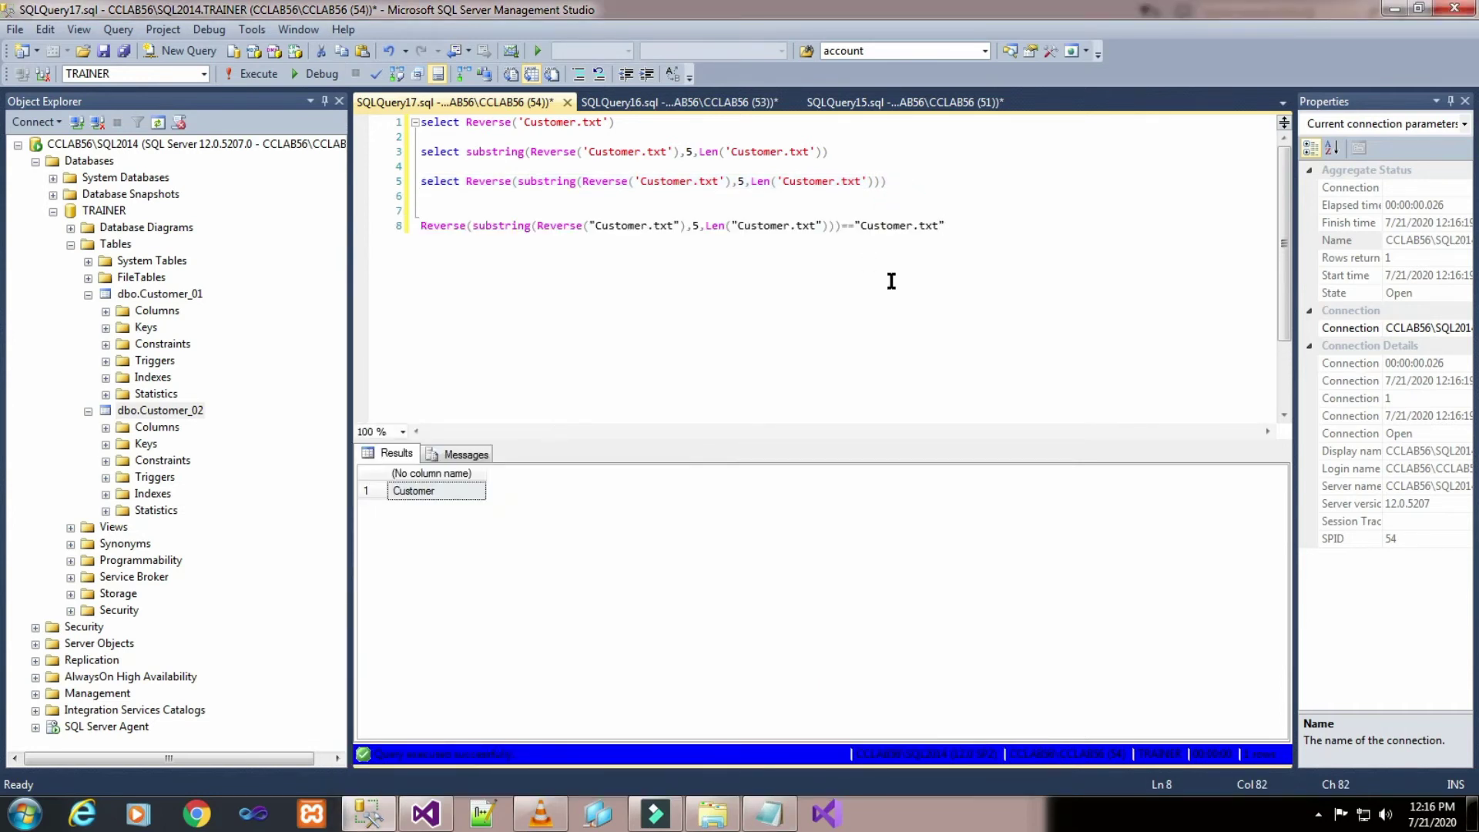
pyautogui.click(924, 262)
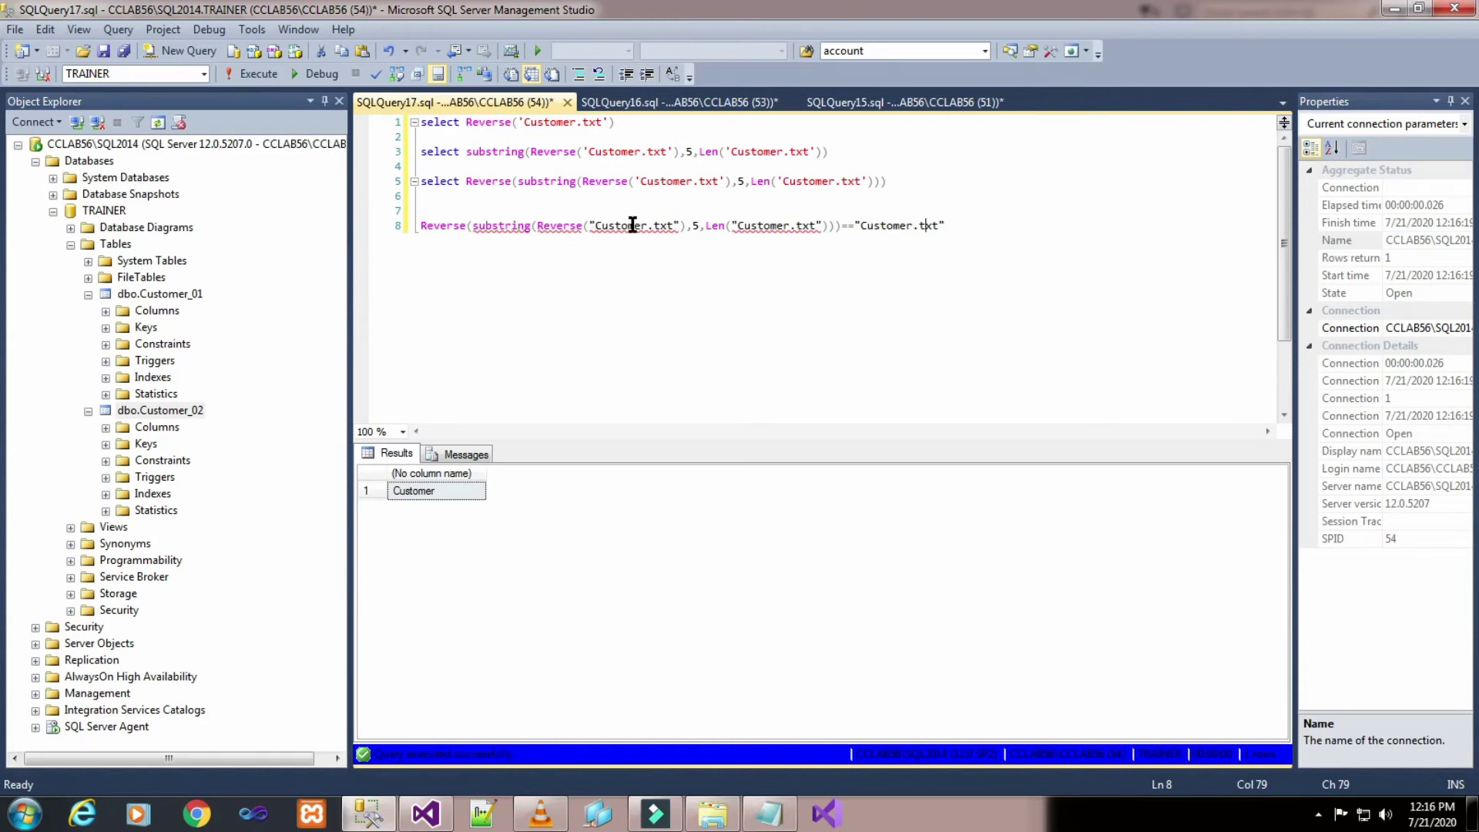
pyautogui.moveTo(602, 229)
# - Return to Visual Studio, evaluate the FileName_01 expression again and accept it for the precedence constraint
pyautogui.click(426, 814)
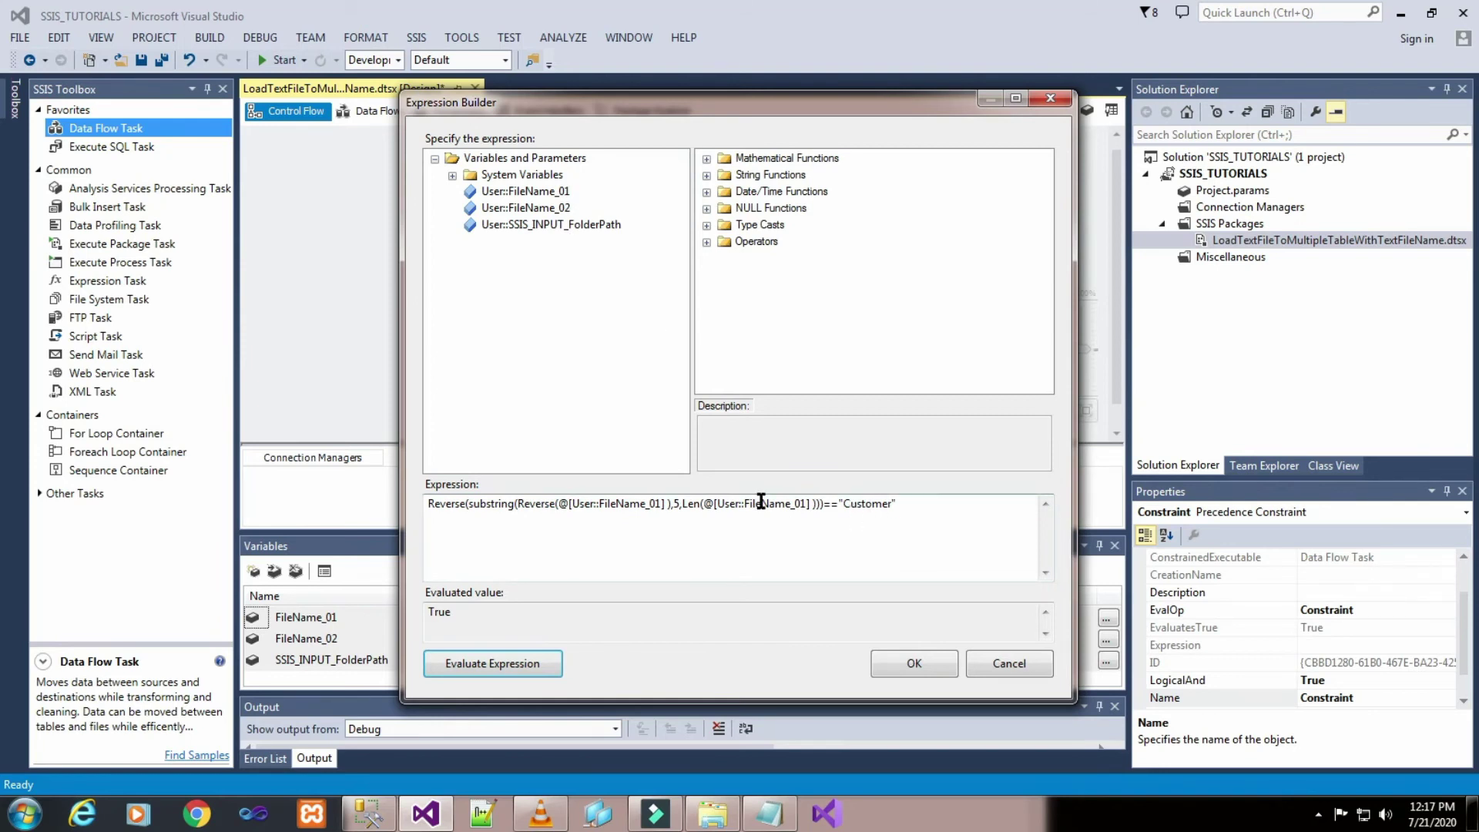
pyautogui.click(543, 659)
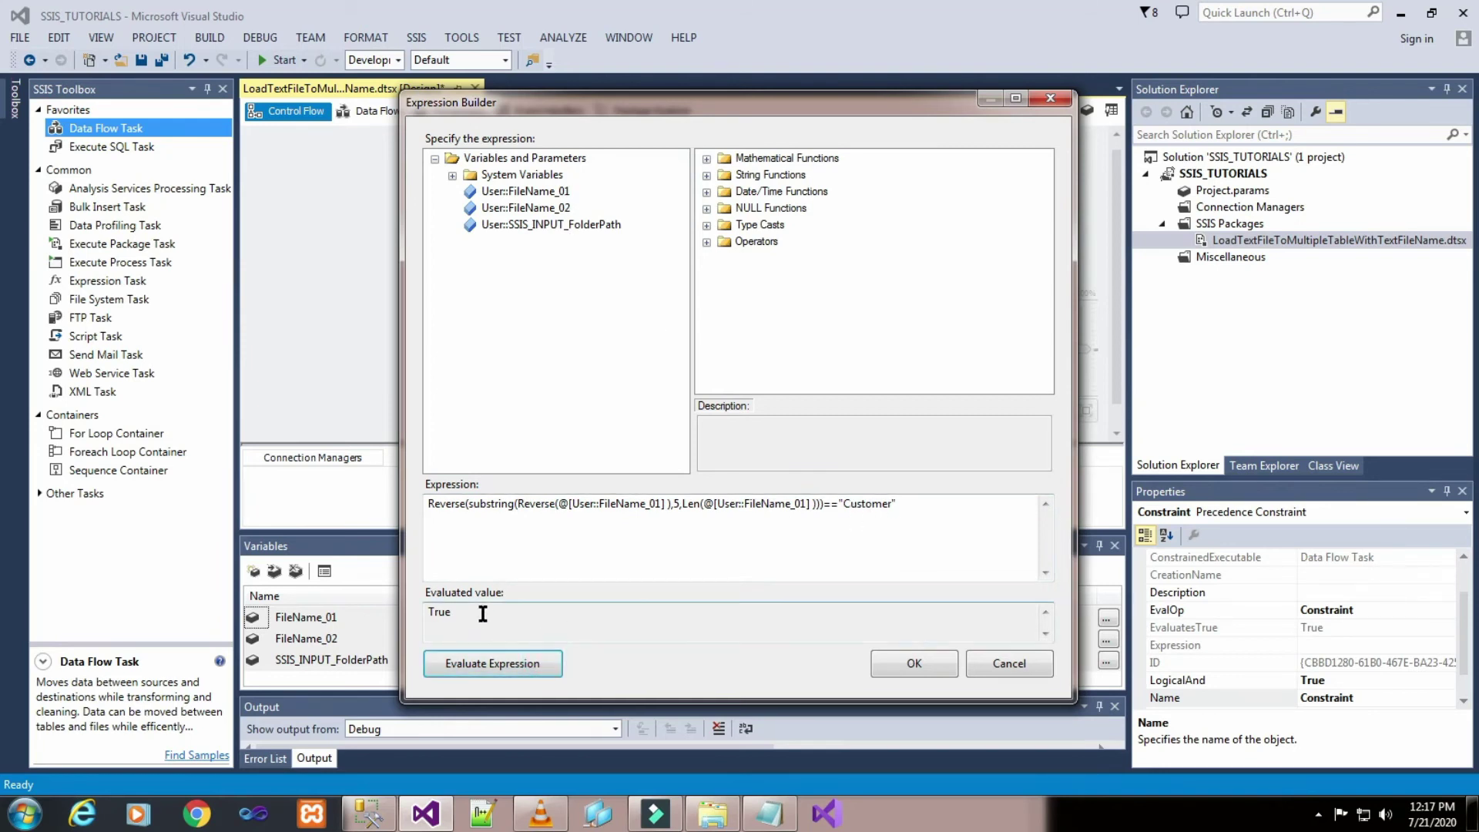
pyautogui.click(894, 670)
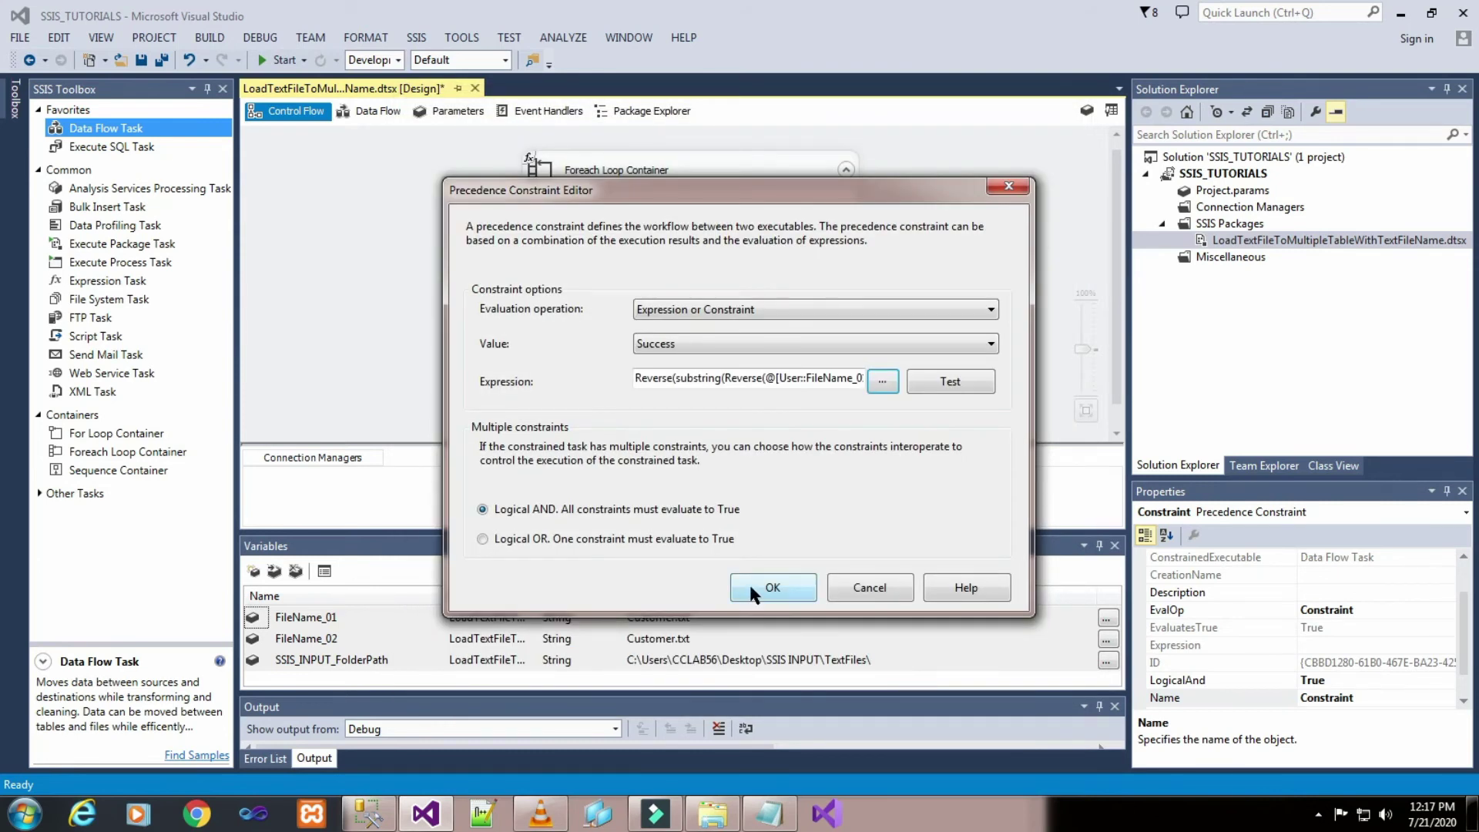
# - Confirm the first precedence constraint and set the evaluation operation of the Script Task to Data Flow Task 1 constraint to Expression or Constraint
pyautogui.click(773, 587)
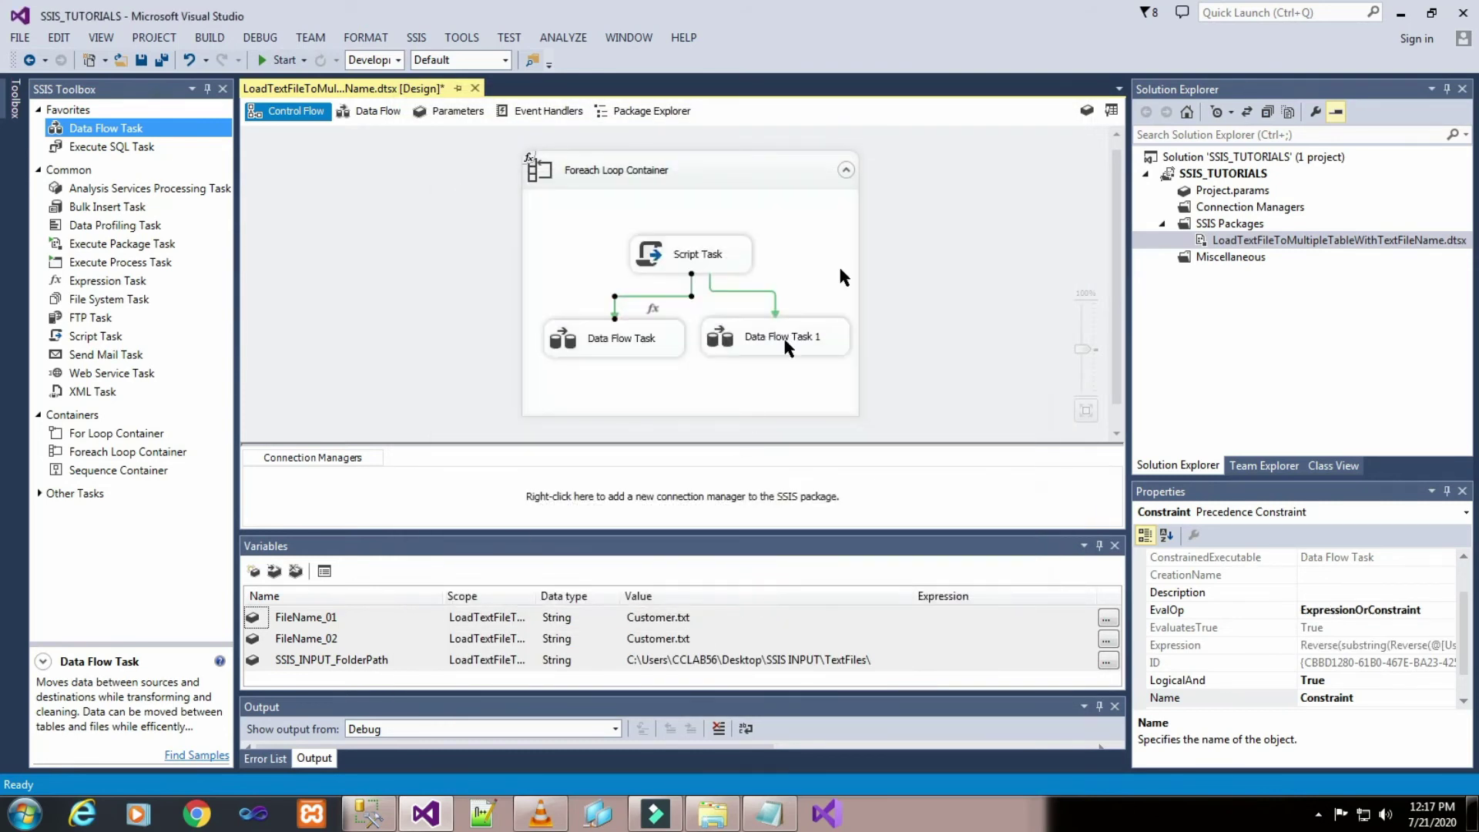
pyautogui.doubleClick(757, 291)
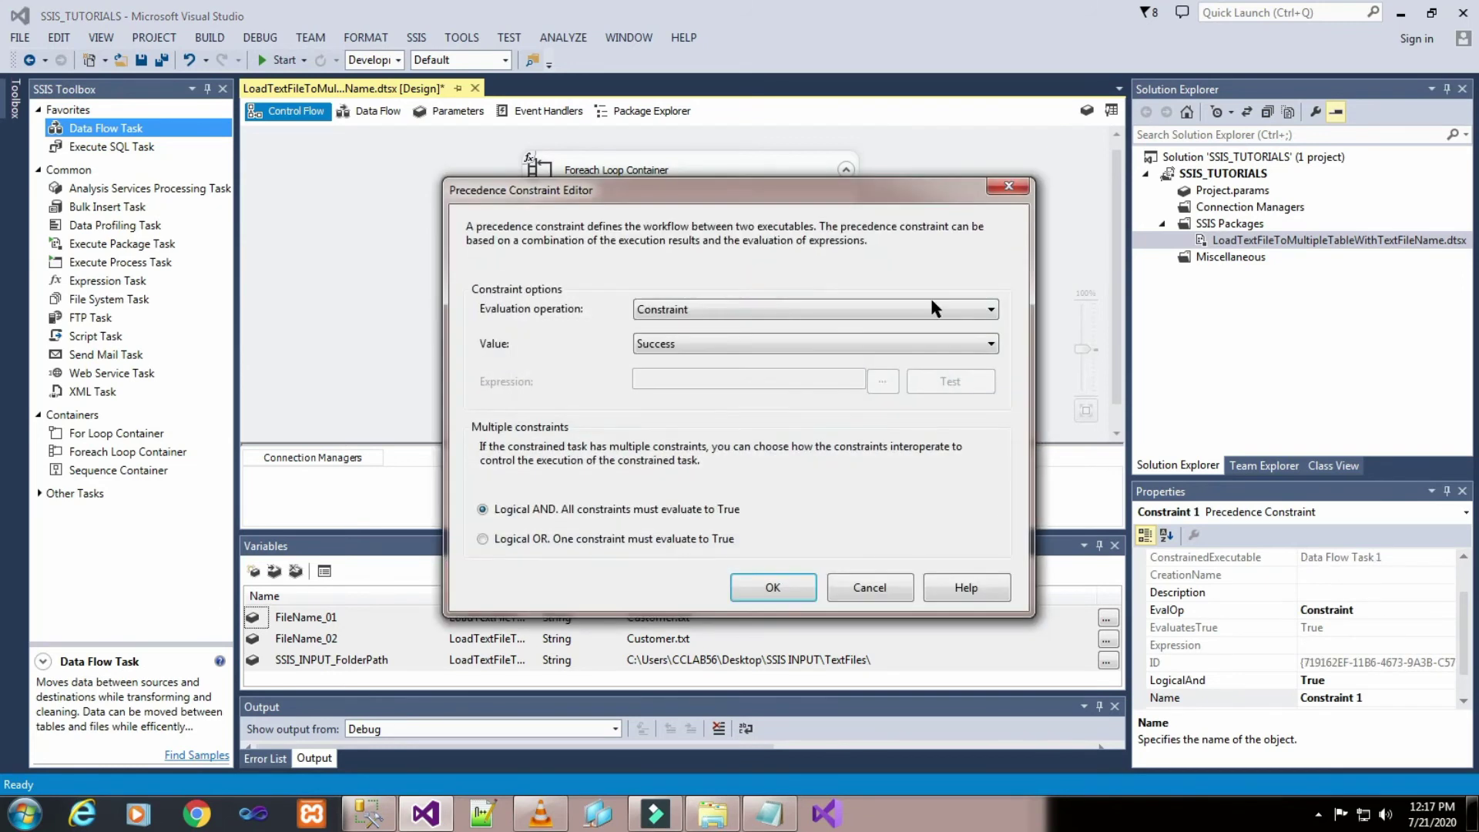
pyautogui.click(780, 309)
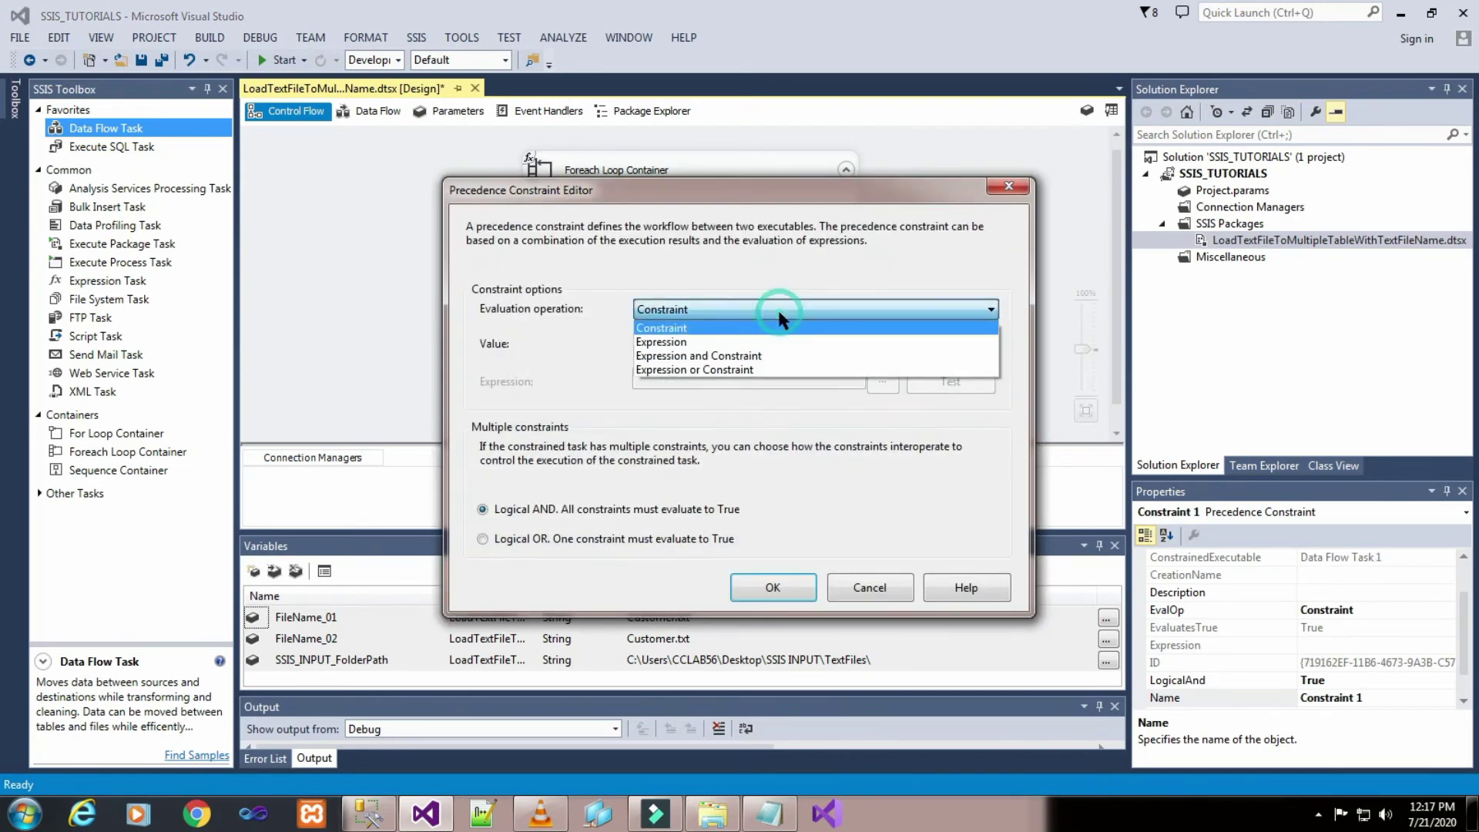
pyautogui.click(780, 372)
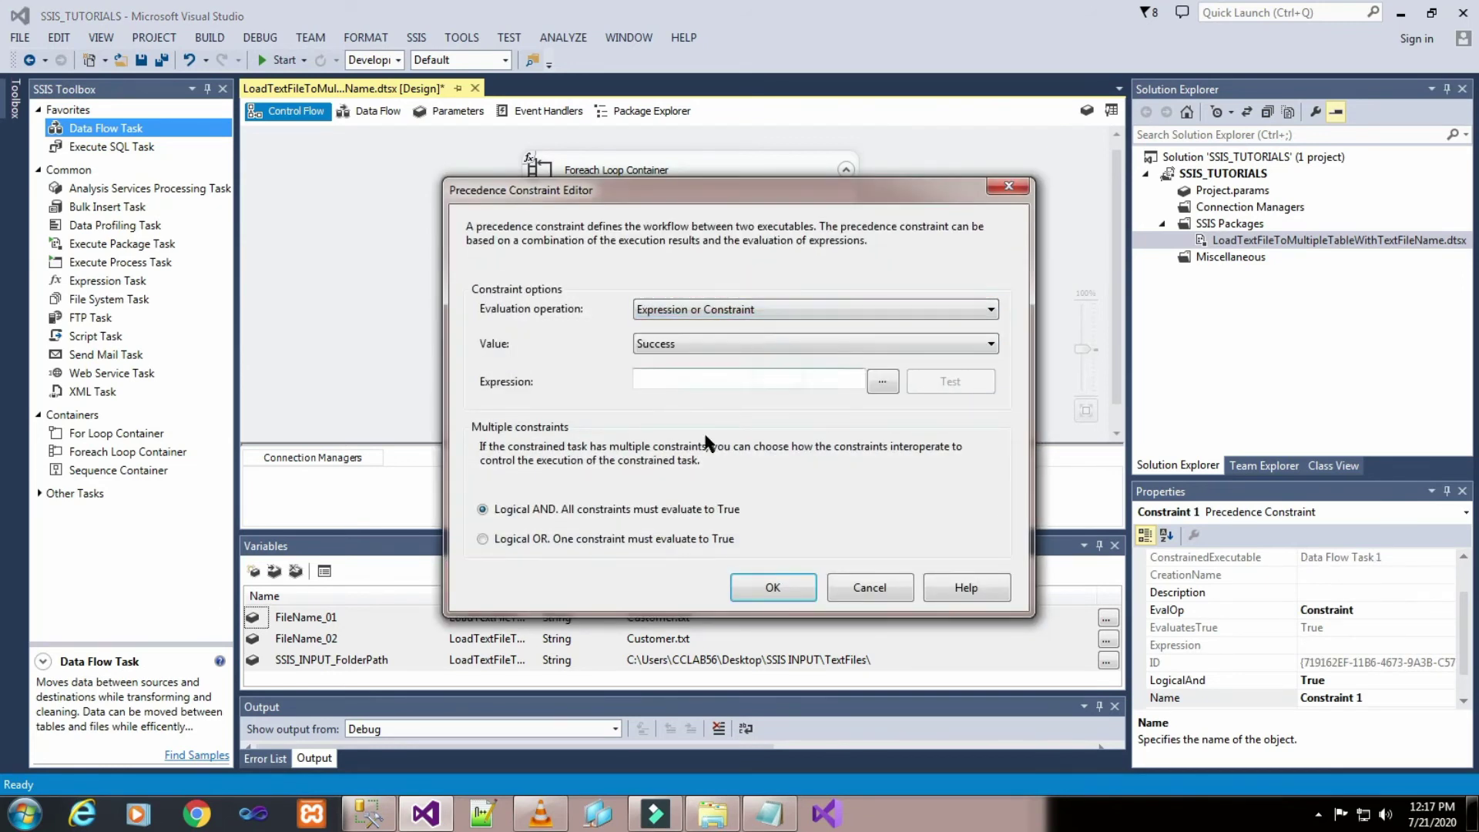
# - Copy Reverse(substring(Reverse(@[User::FileName_02] ),5,Len(@[User::FileName_02] )))=="Customer" from the Test notes into this constraint's Expression Builder
pyautogui.click(881, 382)
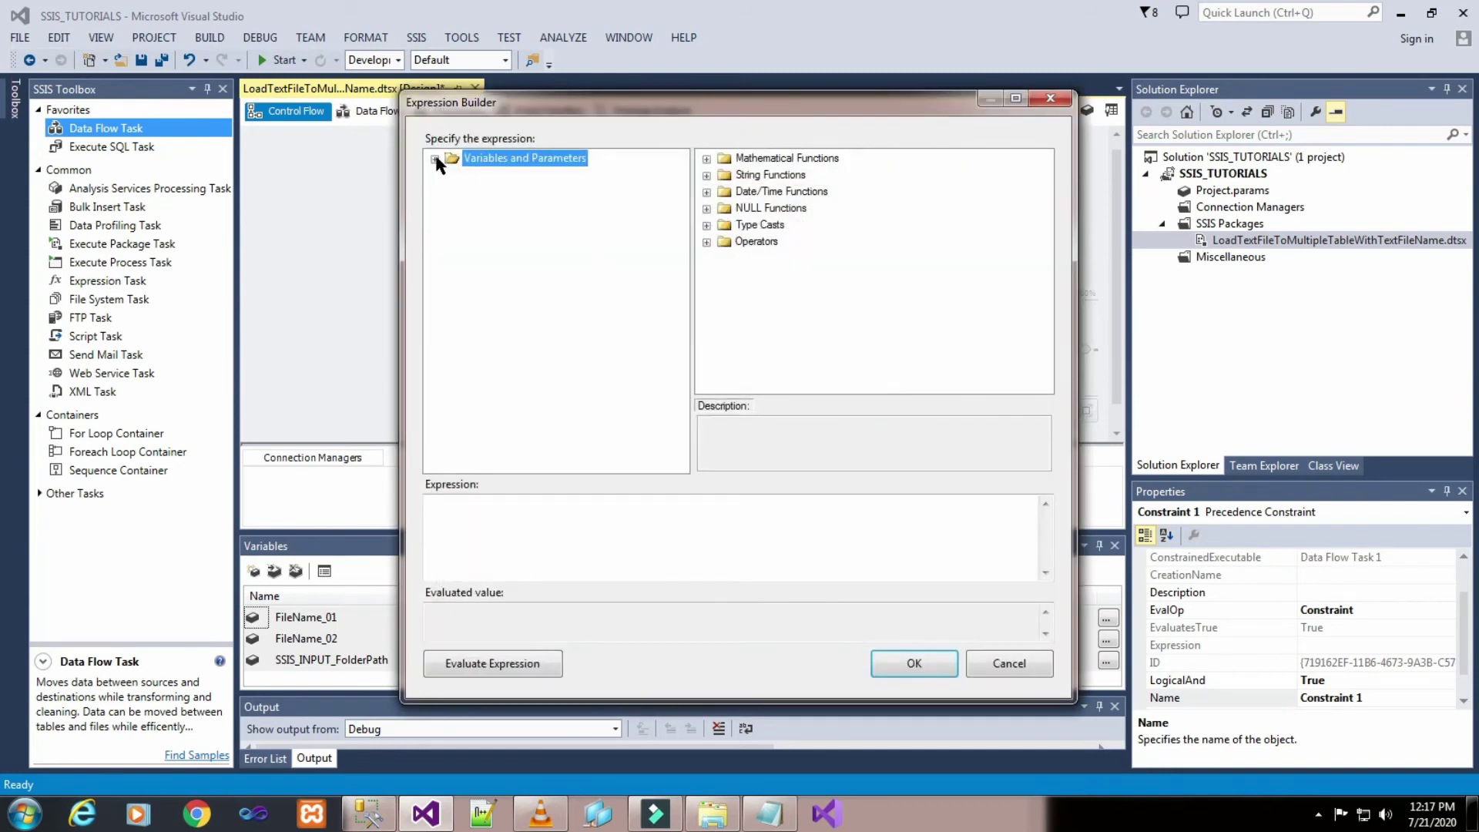
pyautogui.click(769, 813)
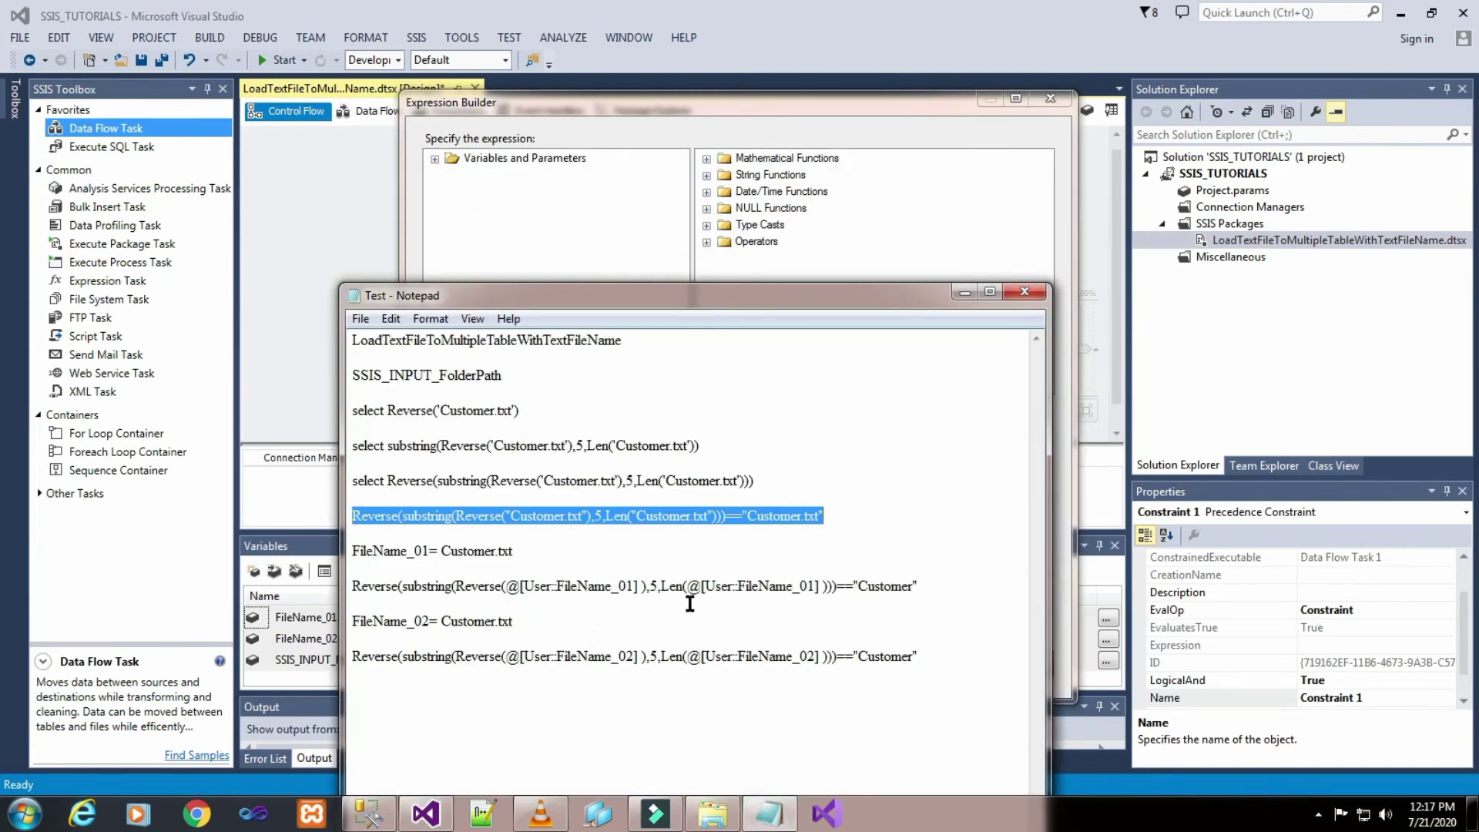
pyautogui.moveTo(356, 660); pyautogui.dragTo(933, 648)
pyautogui.hotkey('ctrl', 'c')
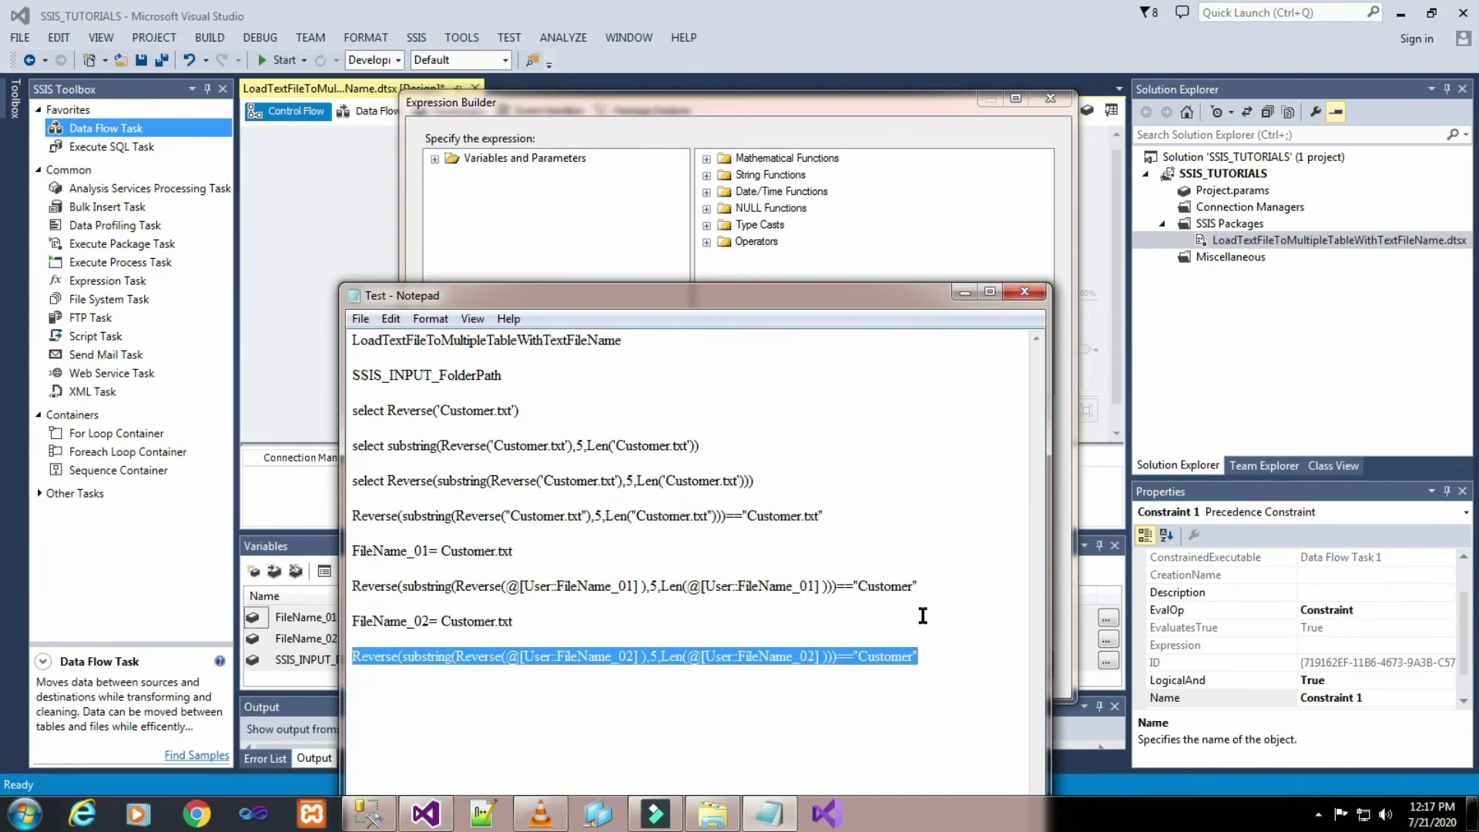
pyautogui.click(876, 219)
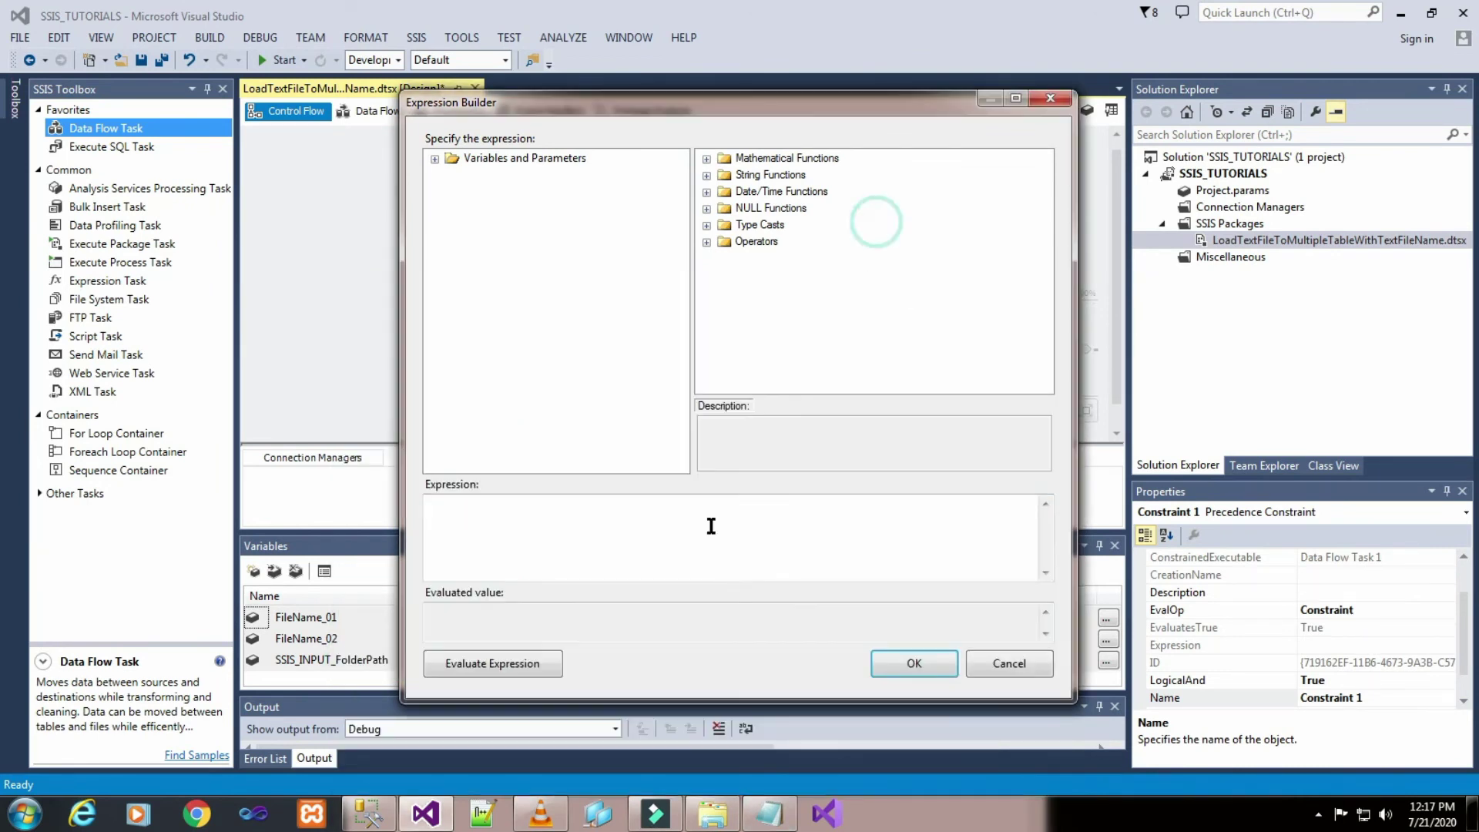
pyautogui.click(509, 544)
pyautogui.hotkey('ctrl', 'v')
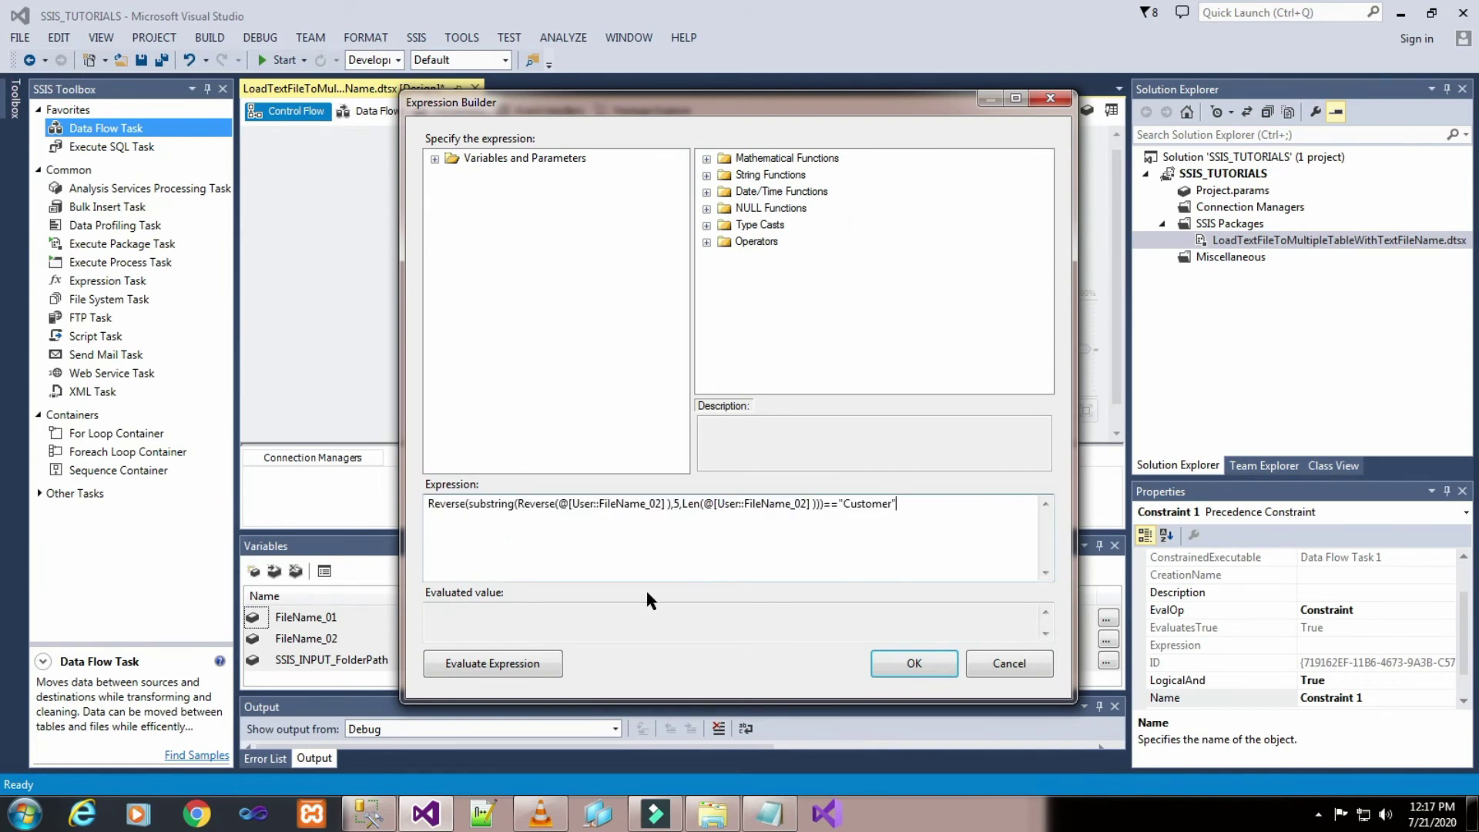
# - Check the User::FileName_02 variable, evaluate the expression, and accept it and the precedence constraint for Data Flow Task 1
pyautogui.click(436, 158)
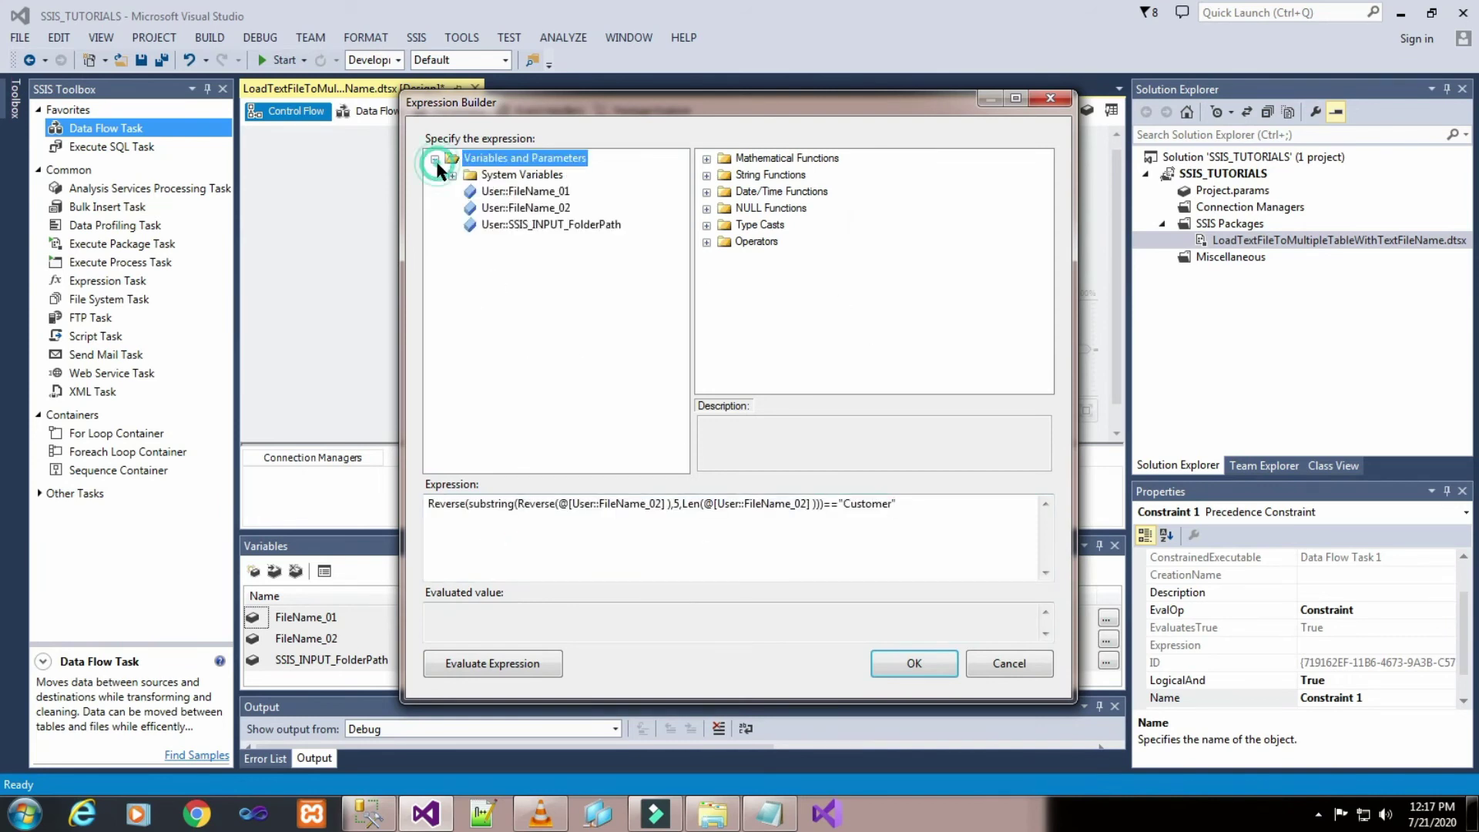
pyautogui.click(508, 208)
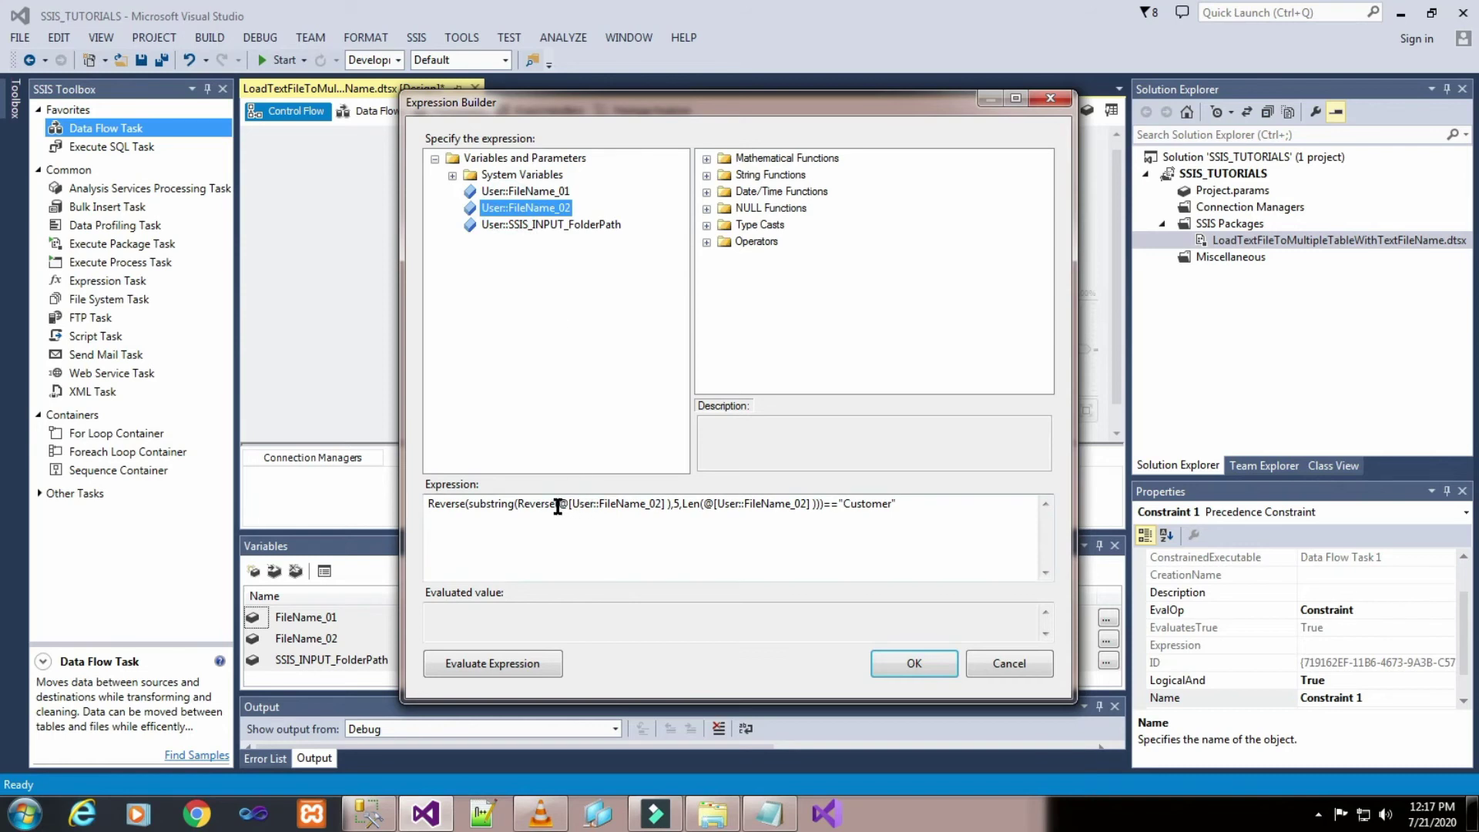
pyautogui.click(518, 670)
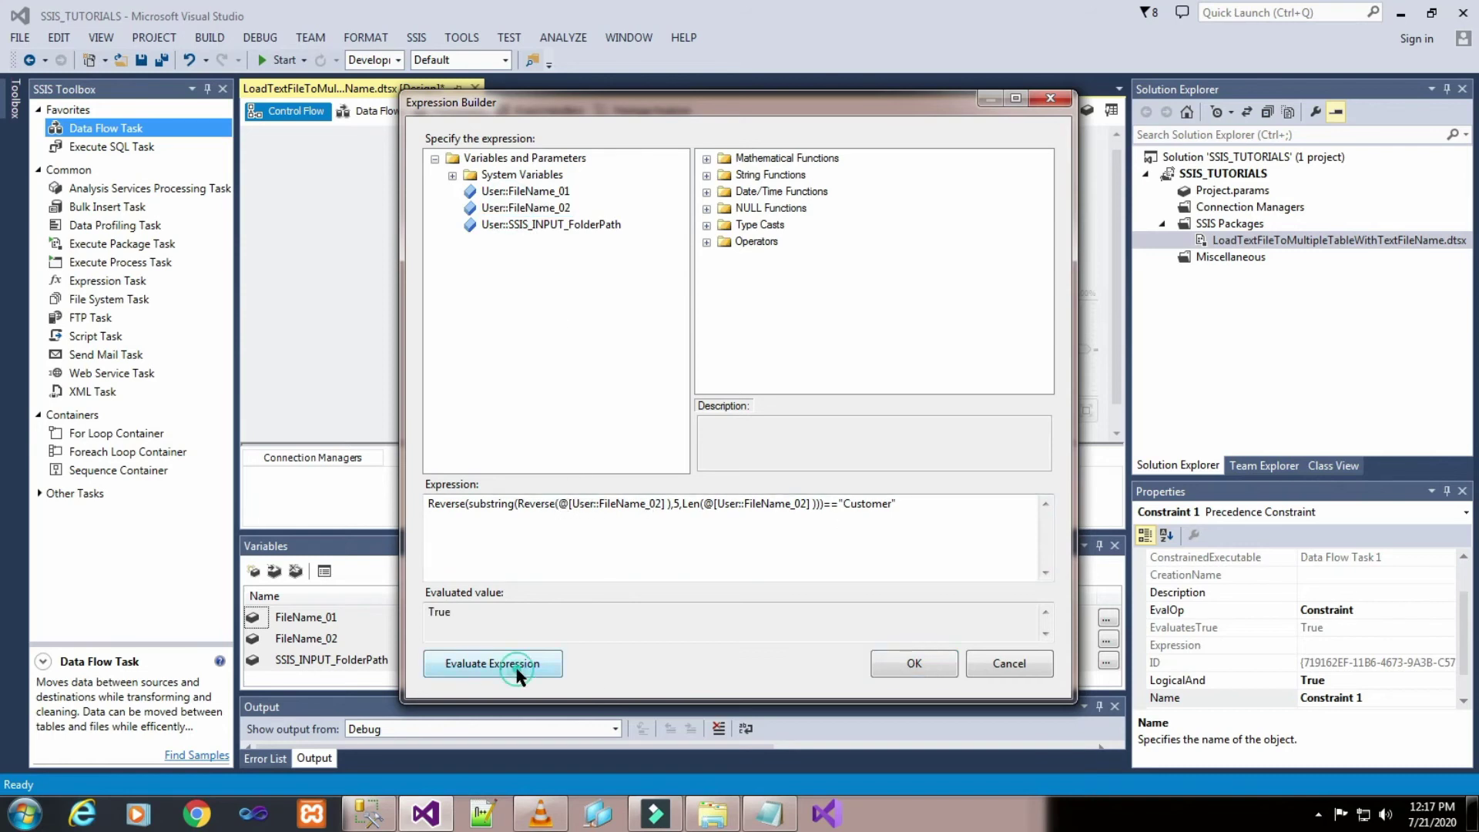
pyautogui.click(909, 663)
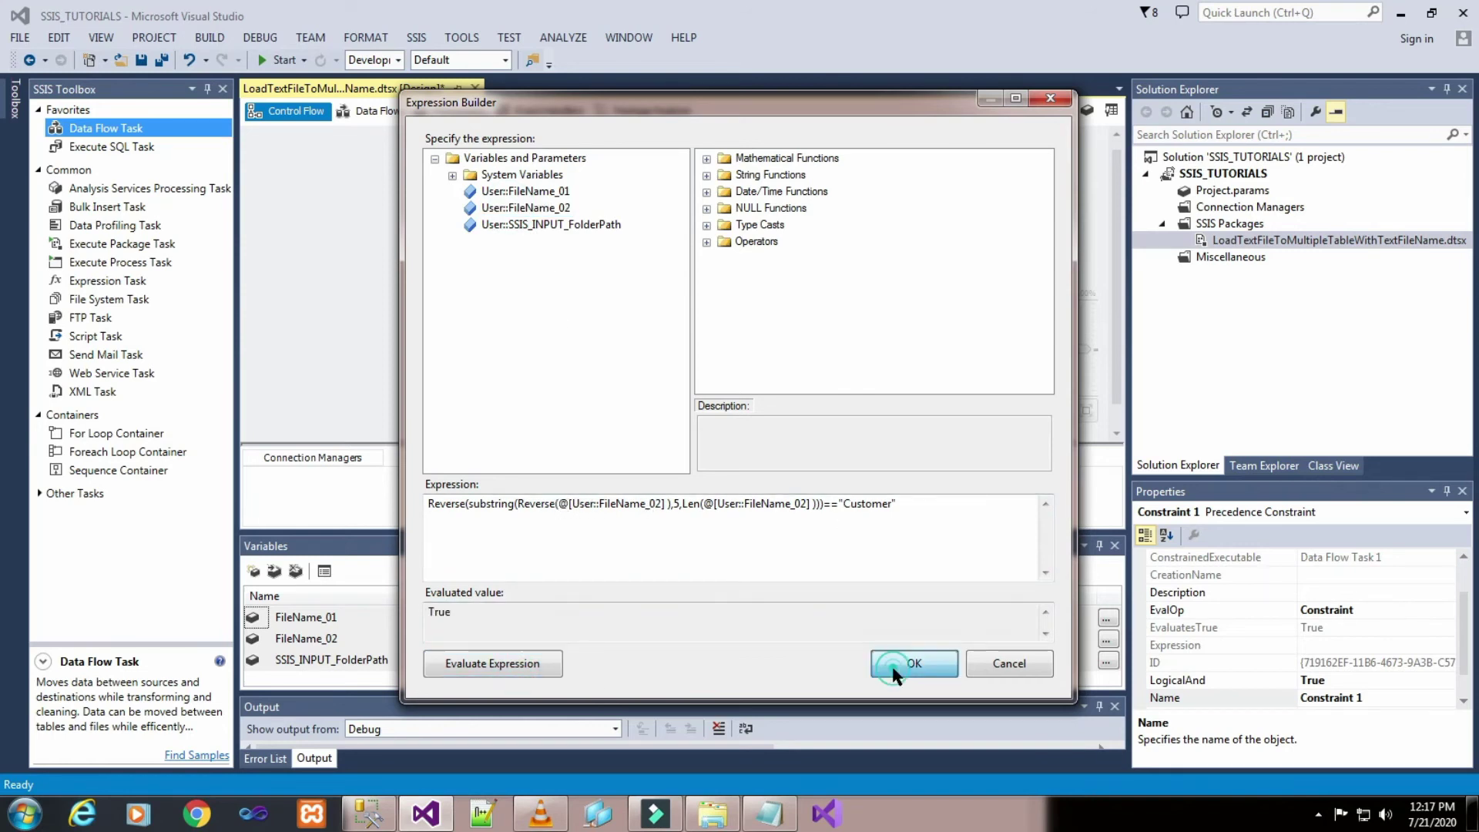
pyautogui.click(774, 585)
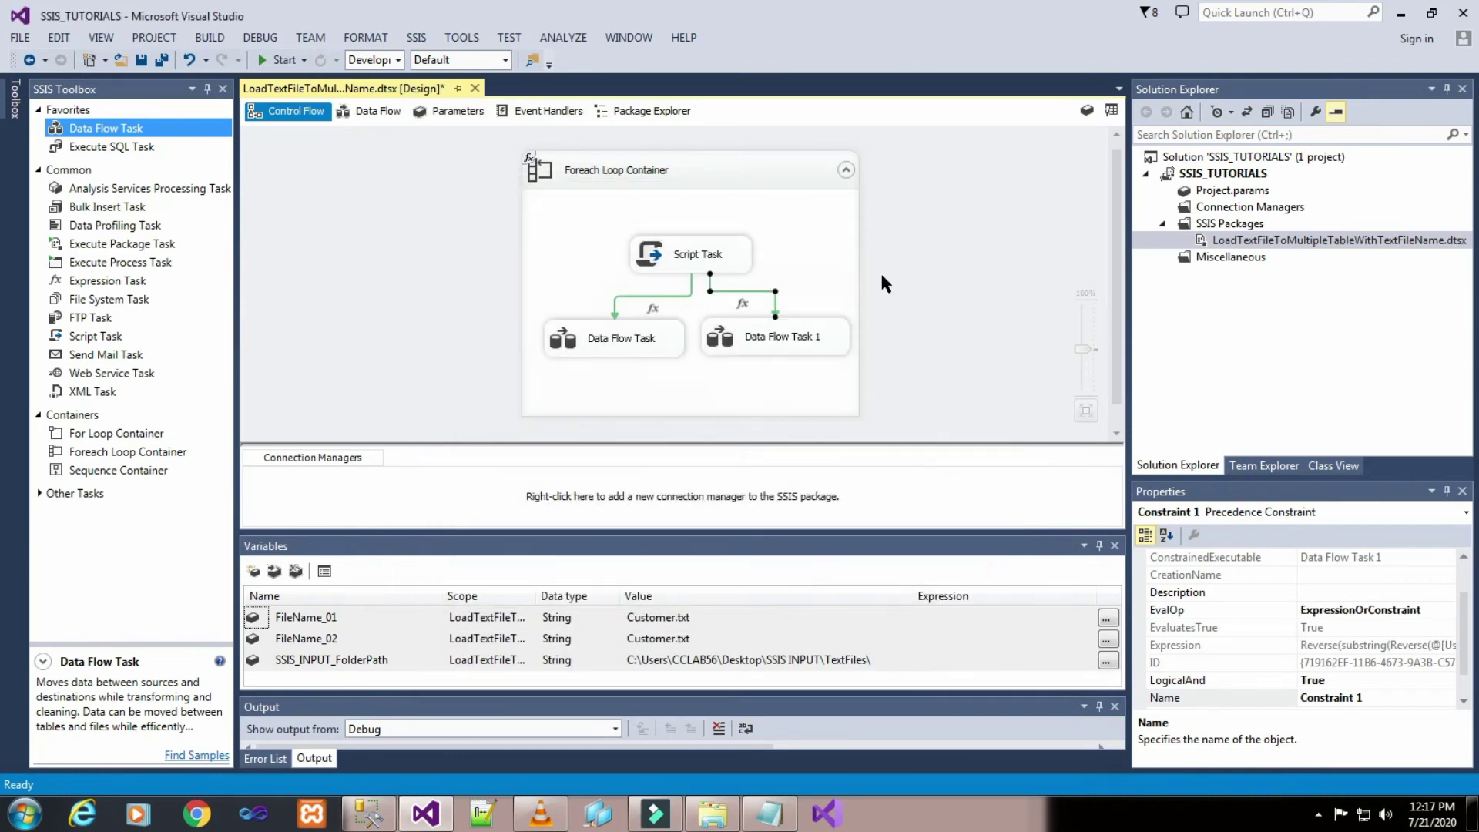
# - Save the package, run it to test the constraint expressions, and stop debugging
pyautogui.click(880, 270)
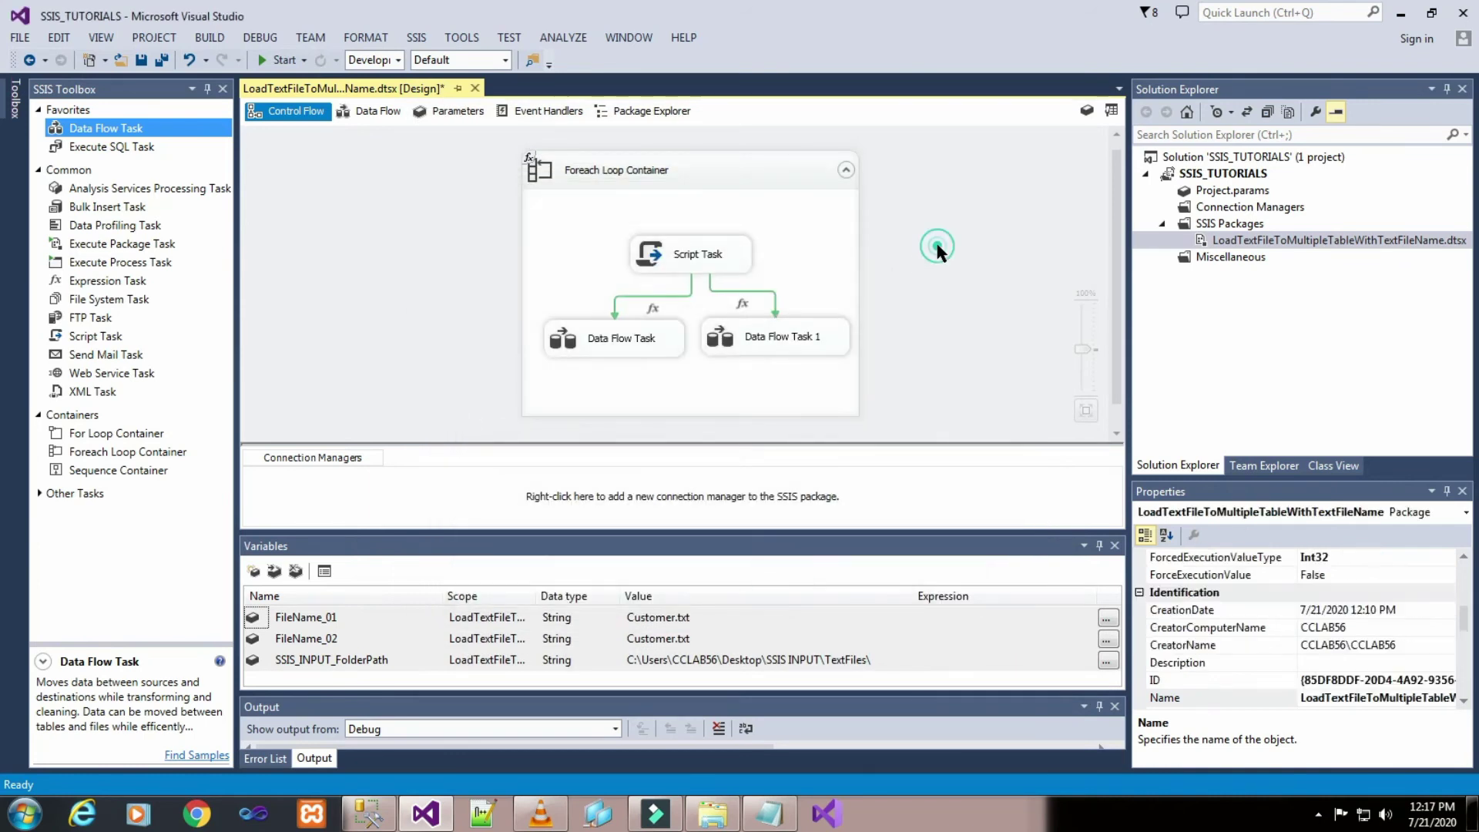
pyautogui.click(144, 61)
pyautogui.click(279, 60)
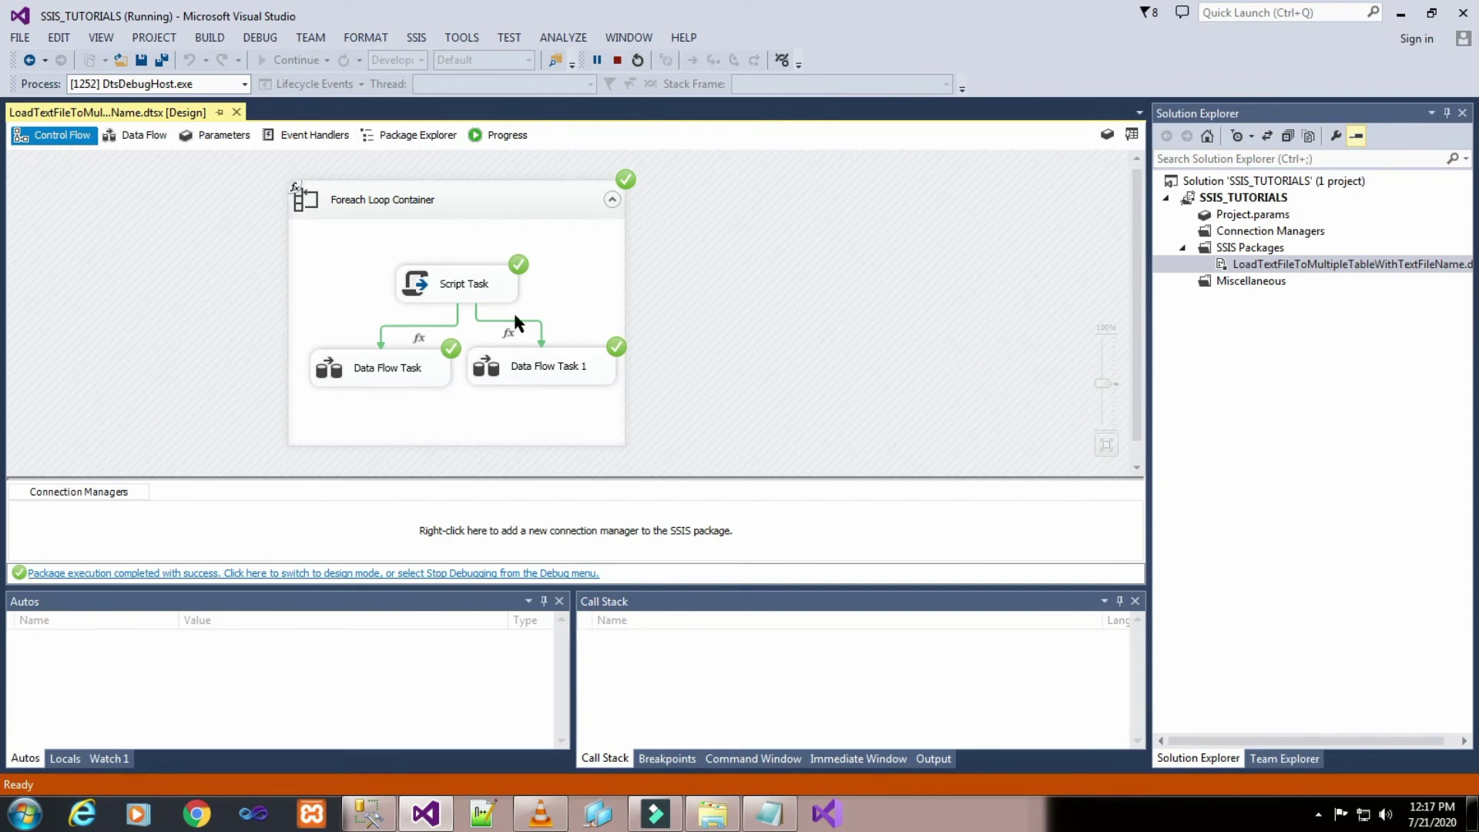
pyautogui.click(617, 59)
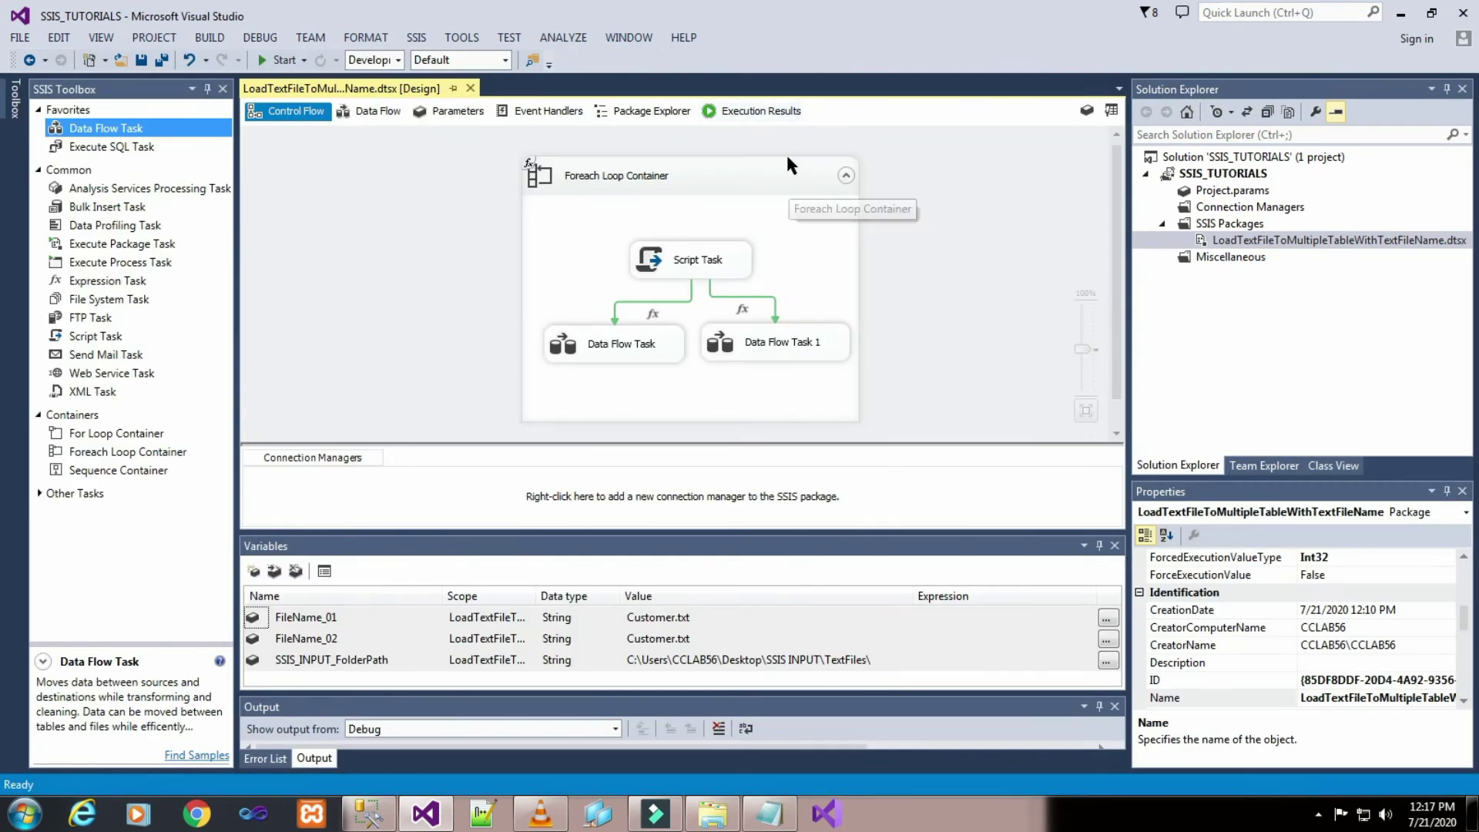
# - Open the data flow of Data Flow Task and add a Flat File Source with an OLE DB Destination below it
pyautogui.doubleClick(615, 347)
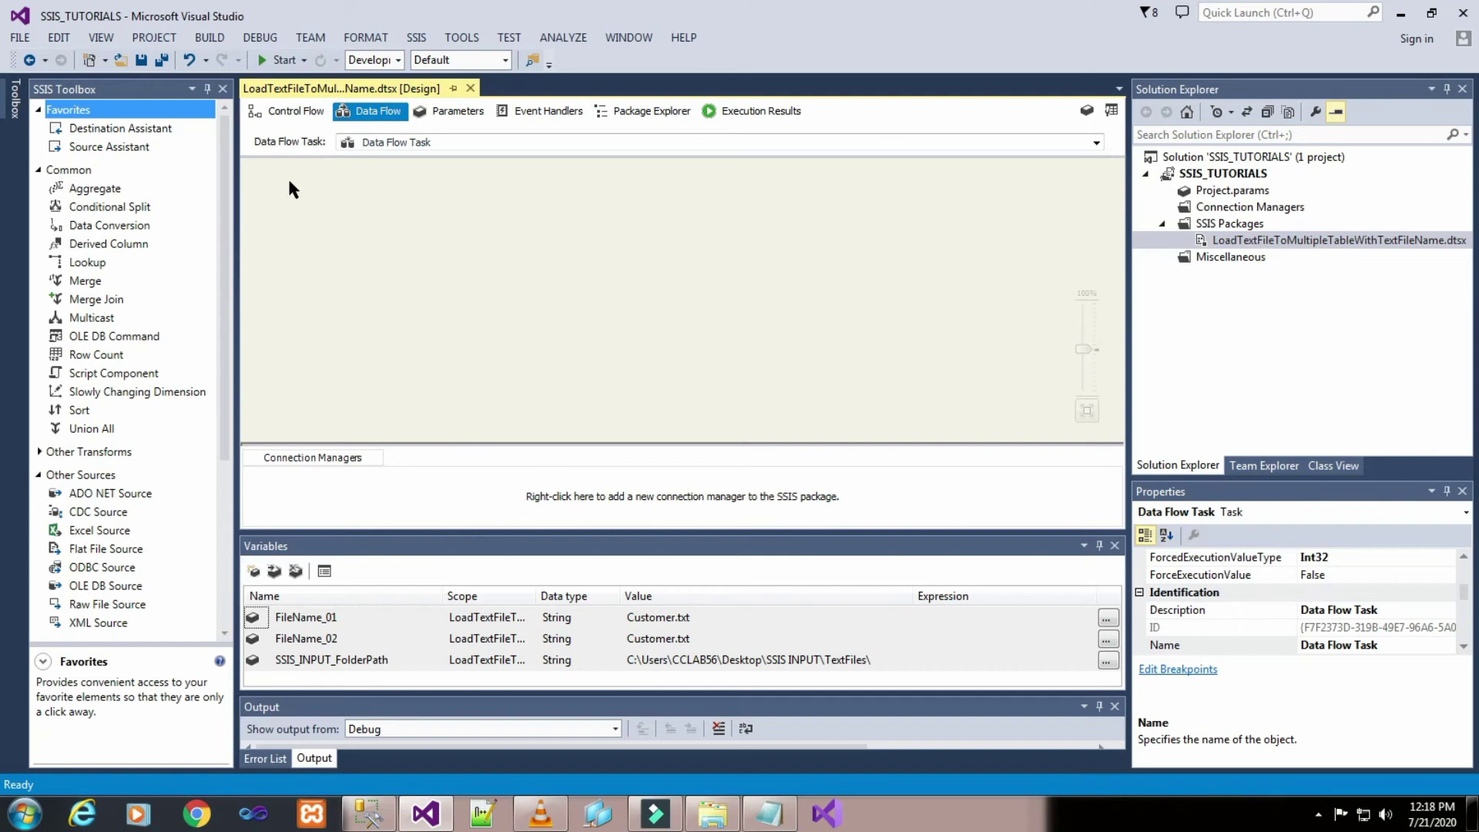
pyautogui.click(37, 171)
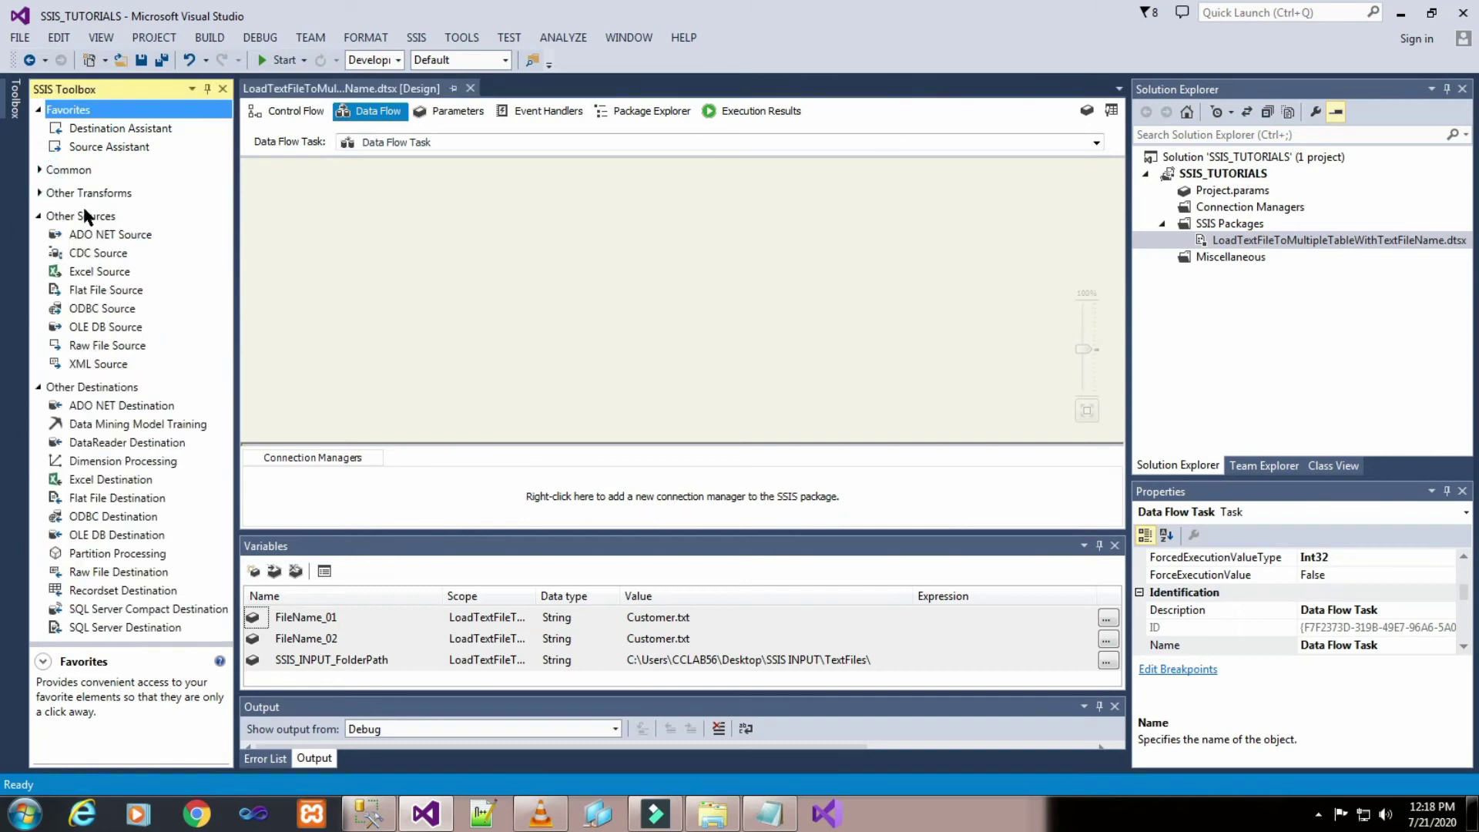
pyautogui.click(77, 217)
pyautogui.moveTo(107, 296); pyautogui.dragTo(608, 185)
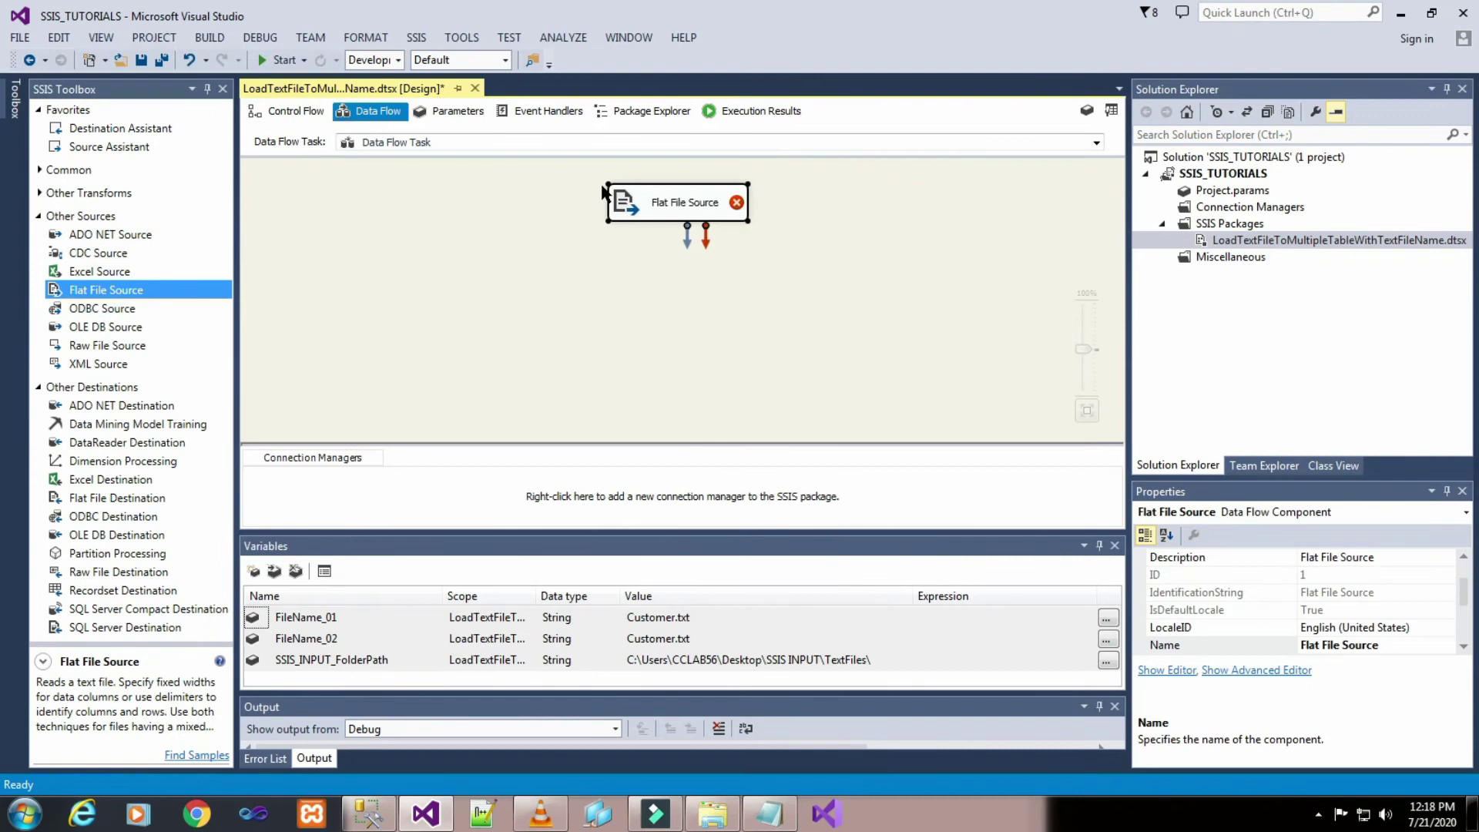
pyautogui.click(99, 387)
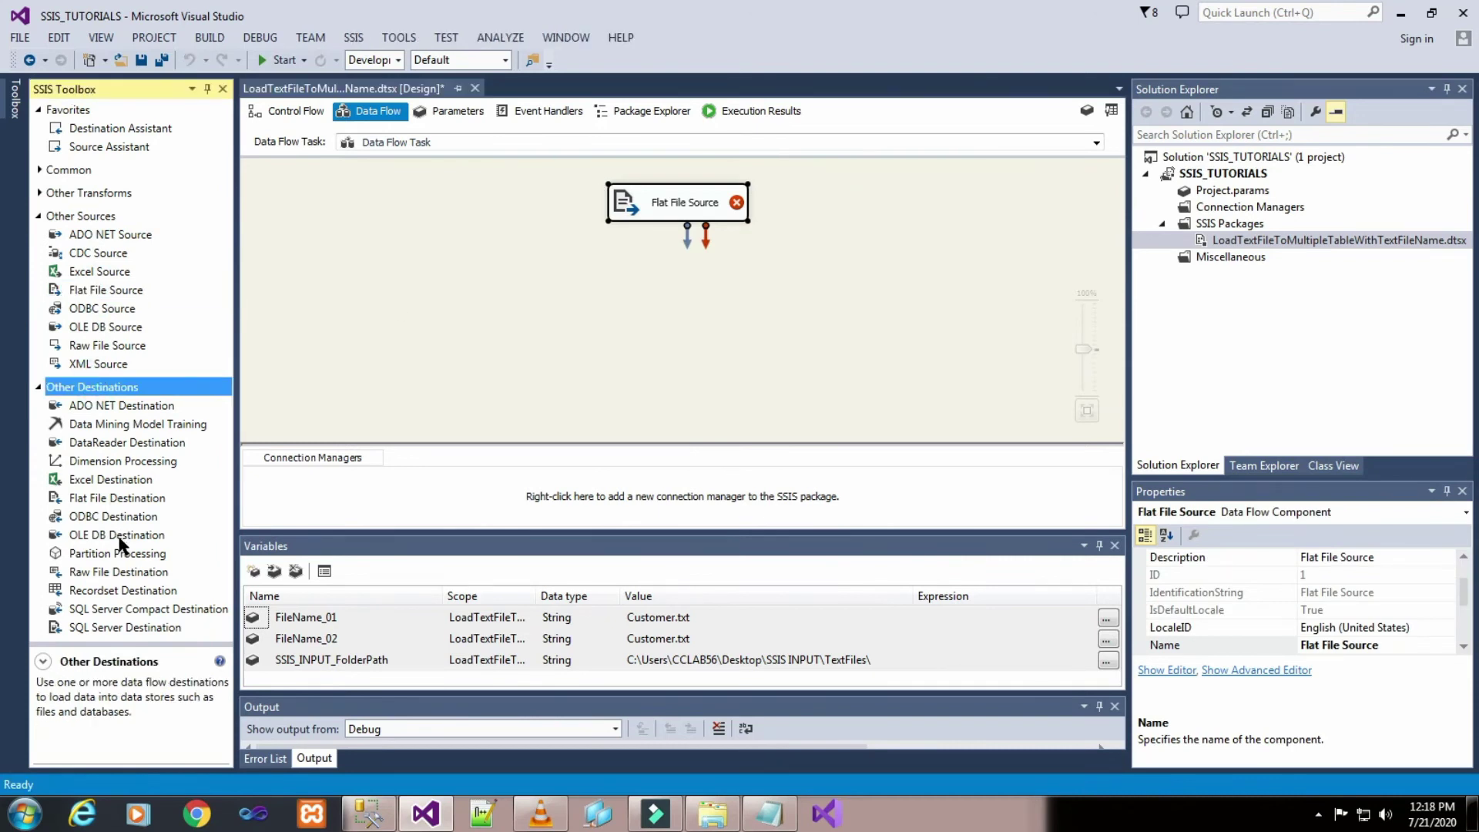
pyautogui.moveTo(118, 538); pyautogui.dragTo(608, 284)
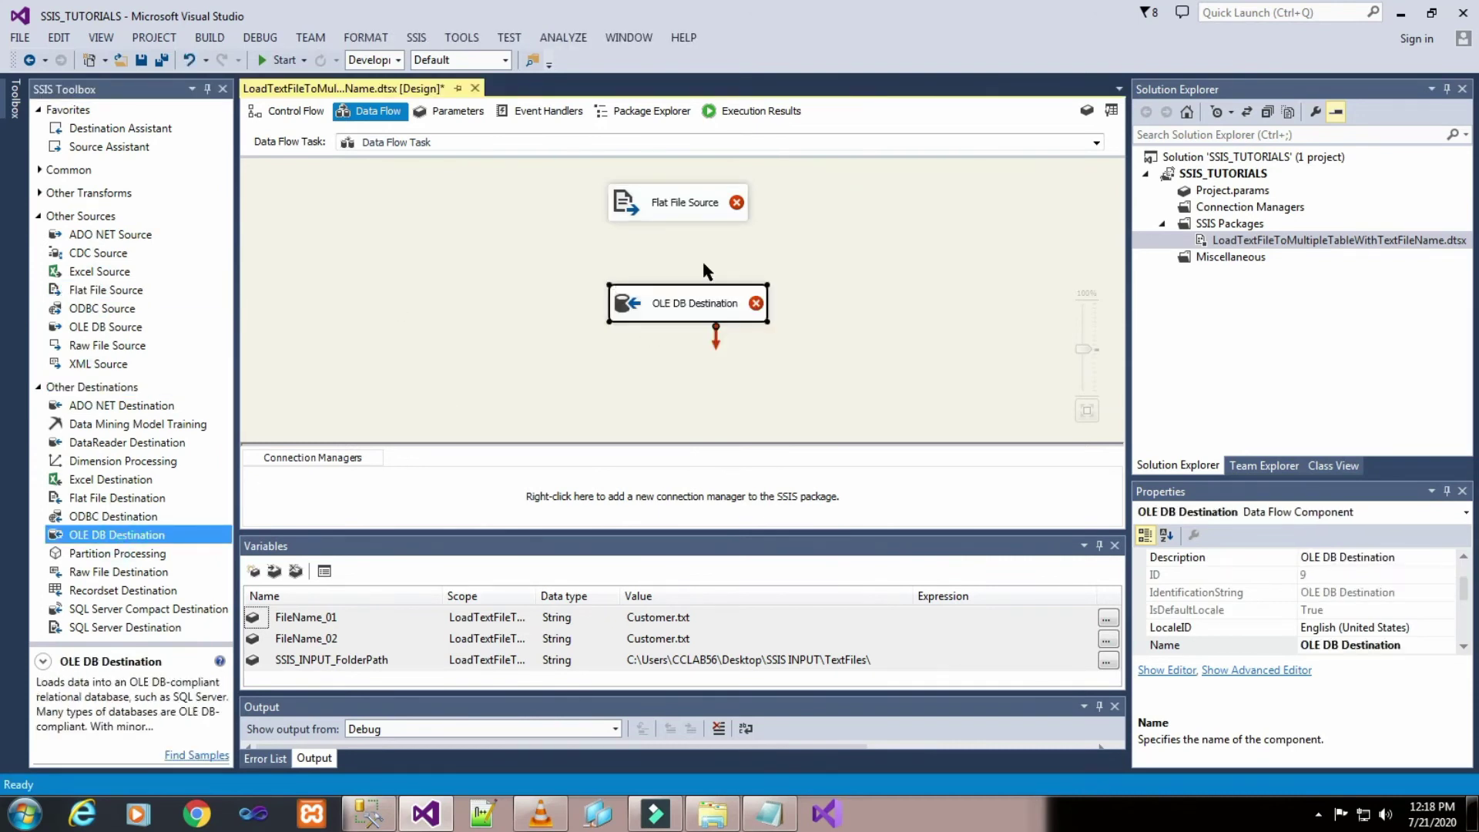
# - Connect the Flat File Source's regular output to the OLE DB Destination
pyautogui.click(817, 233)
pyautogui.click(669, 203)
pyautogui.moveTo(688, 245); pyautogui.dragTo(688, 303)
pyautogui.click(830, 256)
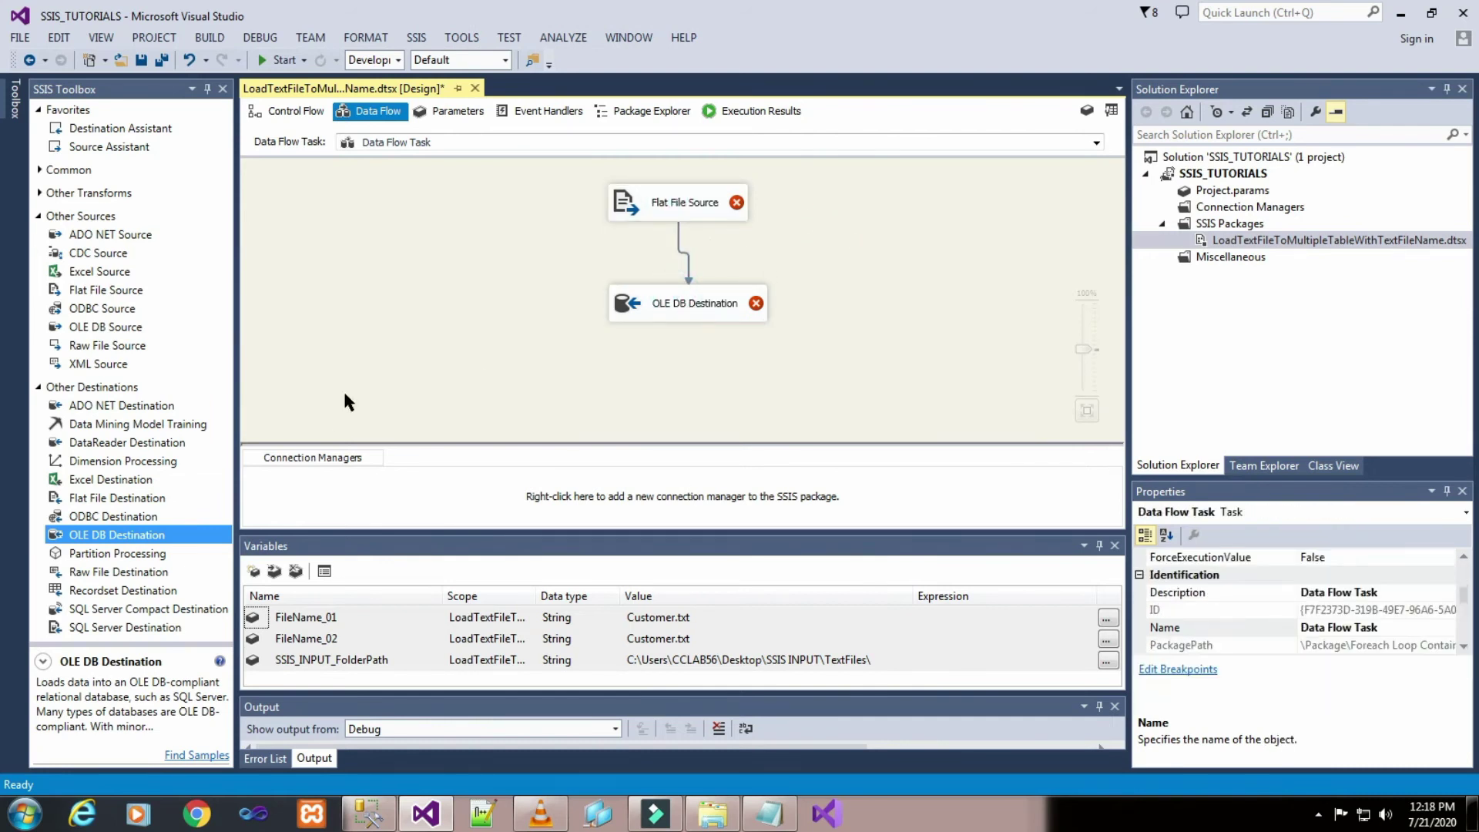
# - Create a new flat file connection manager for the Flat File Source using Customer.txt from the TextFiles folder and load its column preview
pyautogui.doubleClick(681, 208)
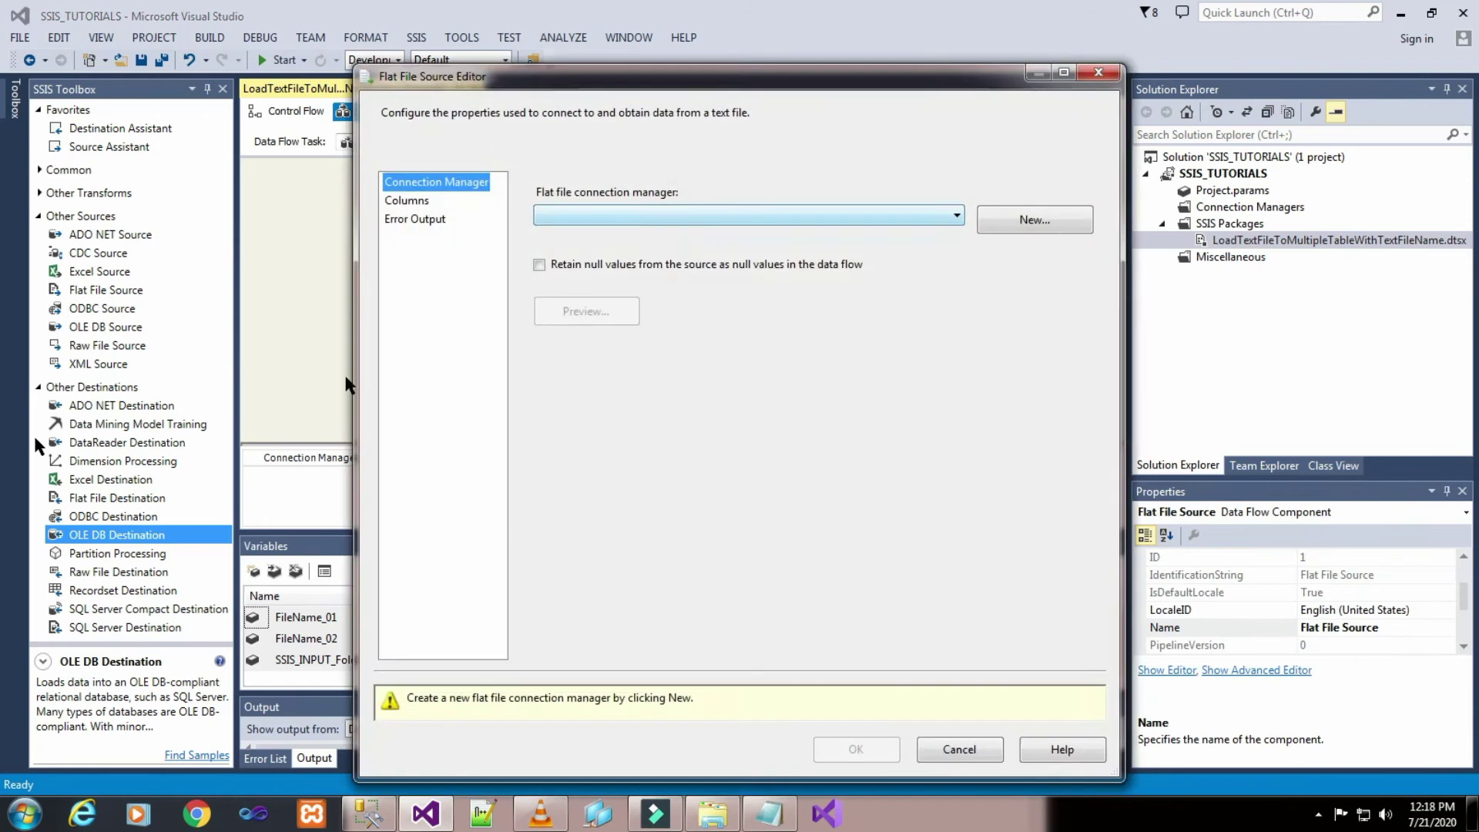
pyautogui.click(1035, 220)
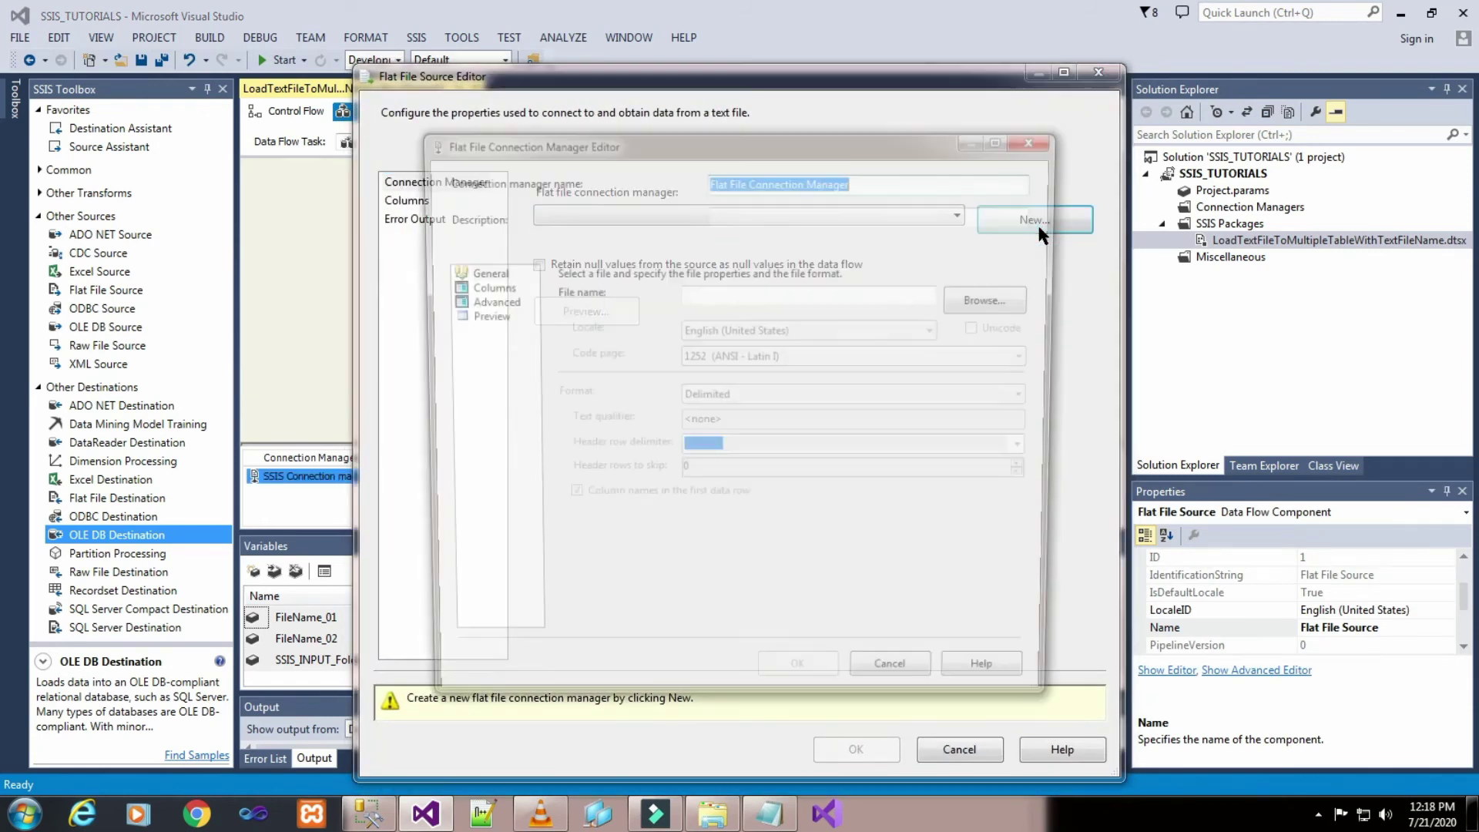
pyautogui.click(986, 299)
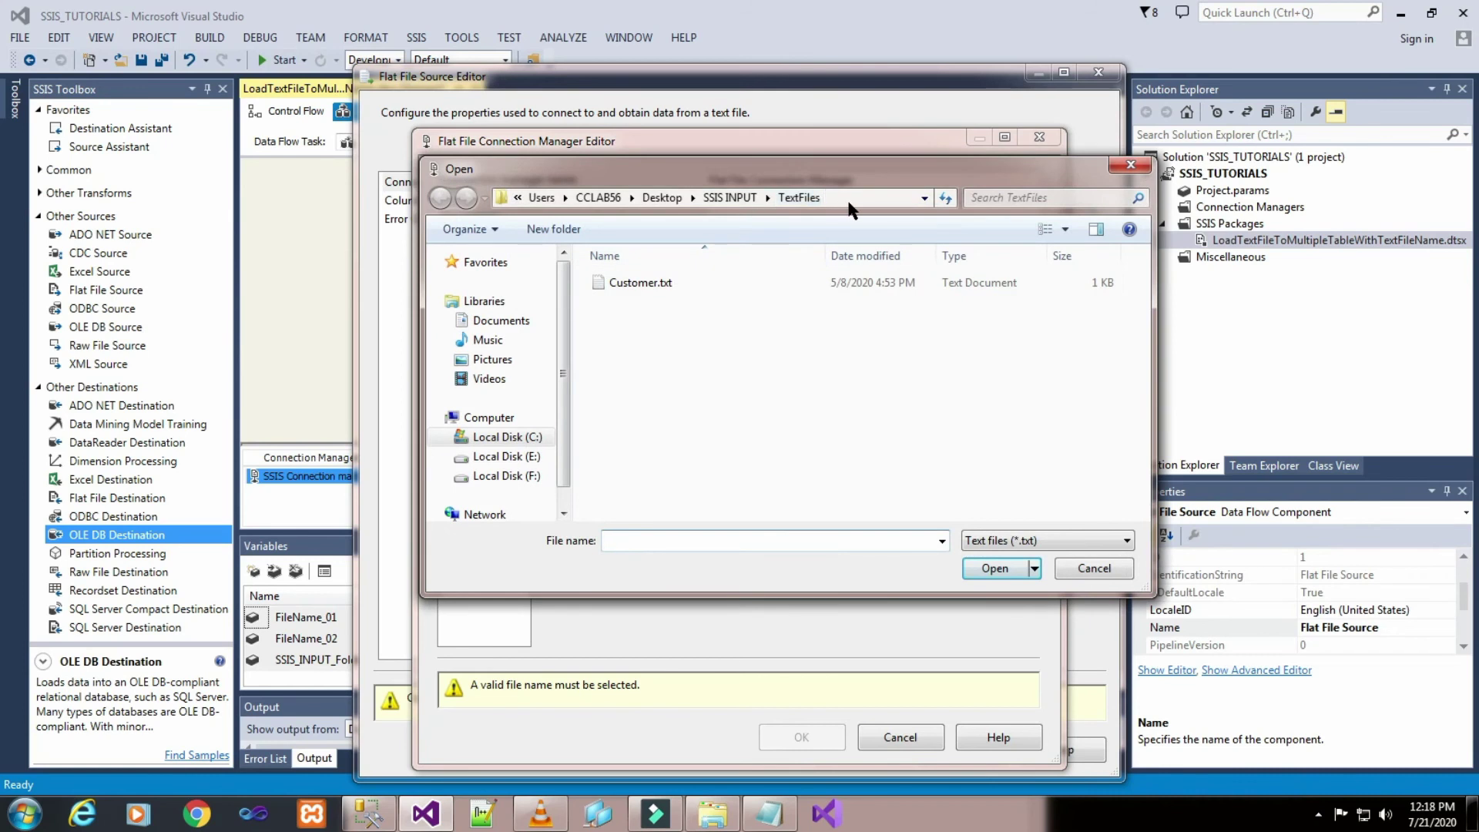
pyautogui.doubleClick(663, 282)
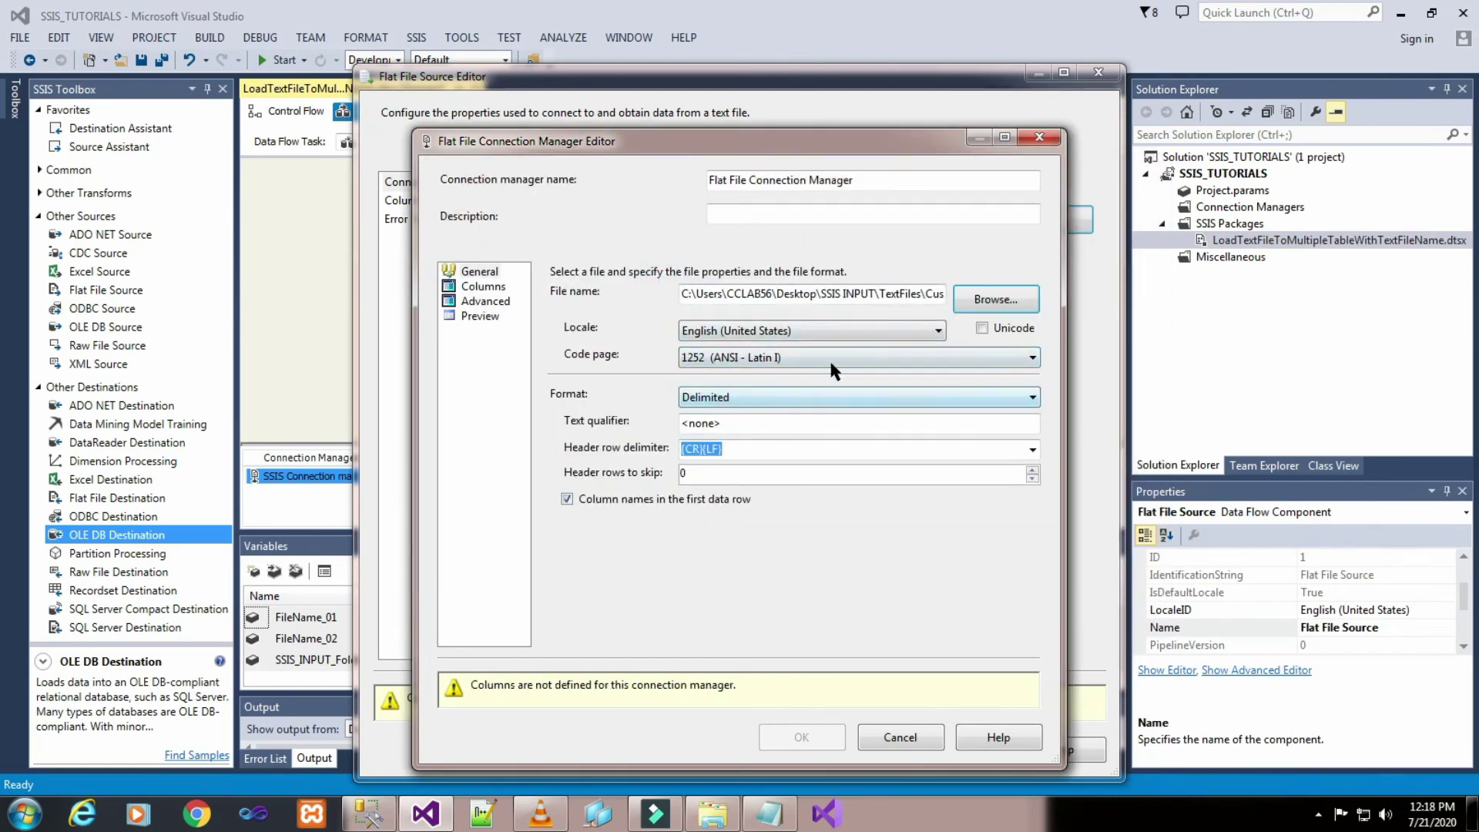
pyautogui.click(485, 287)
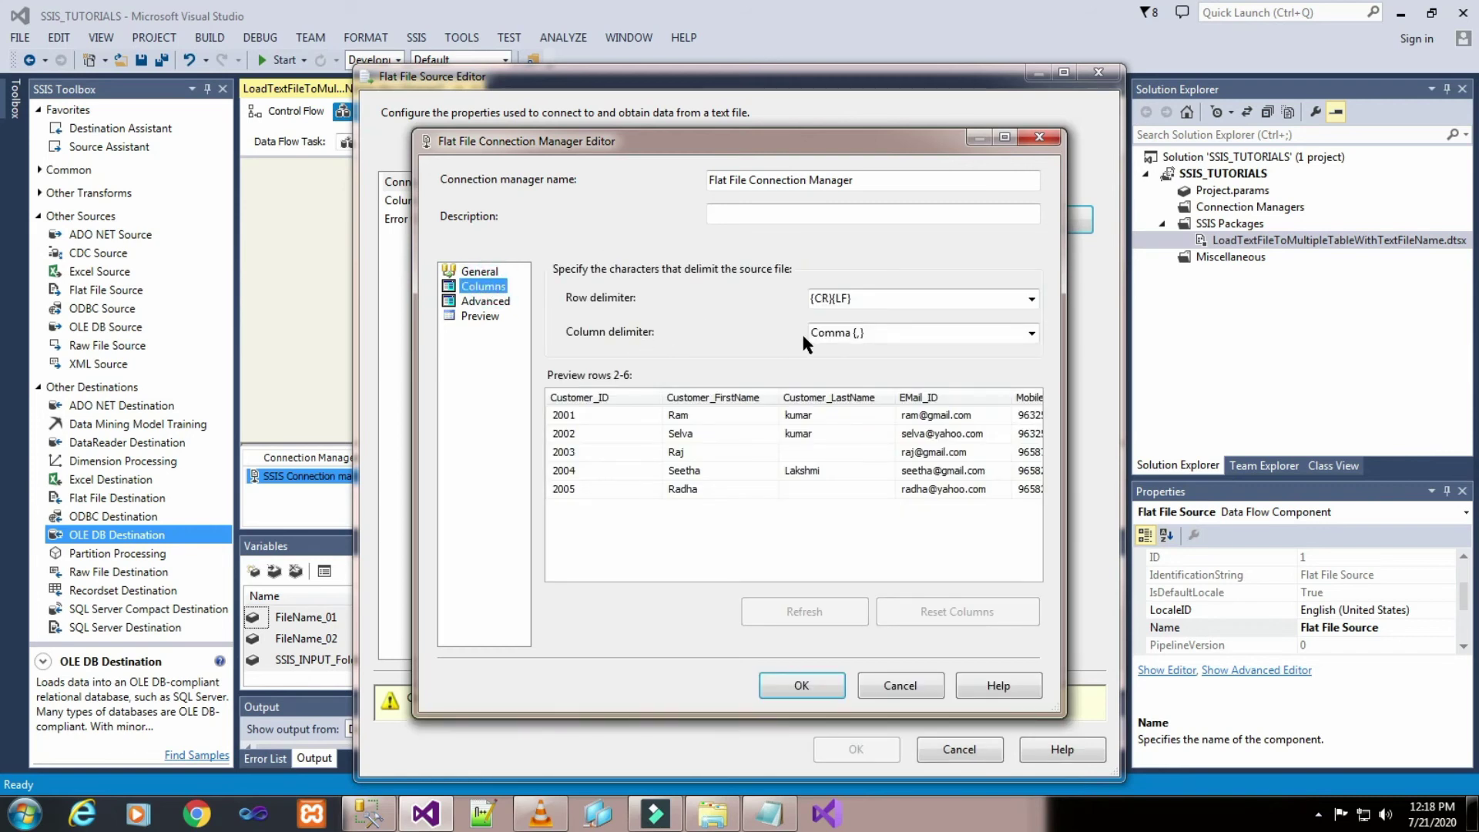
# - Open Customer.txt from the TextFiles folder to examine its row and column delimiters, and return to the connection manager settings
pyautogui.click(772, 816)
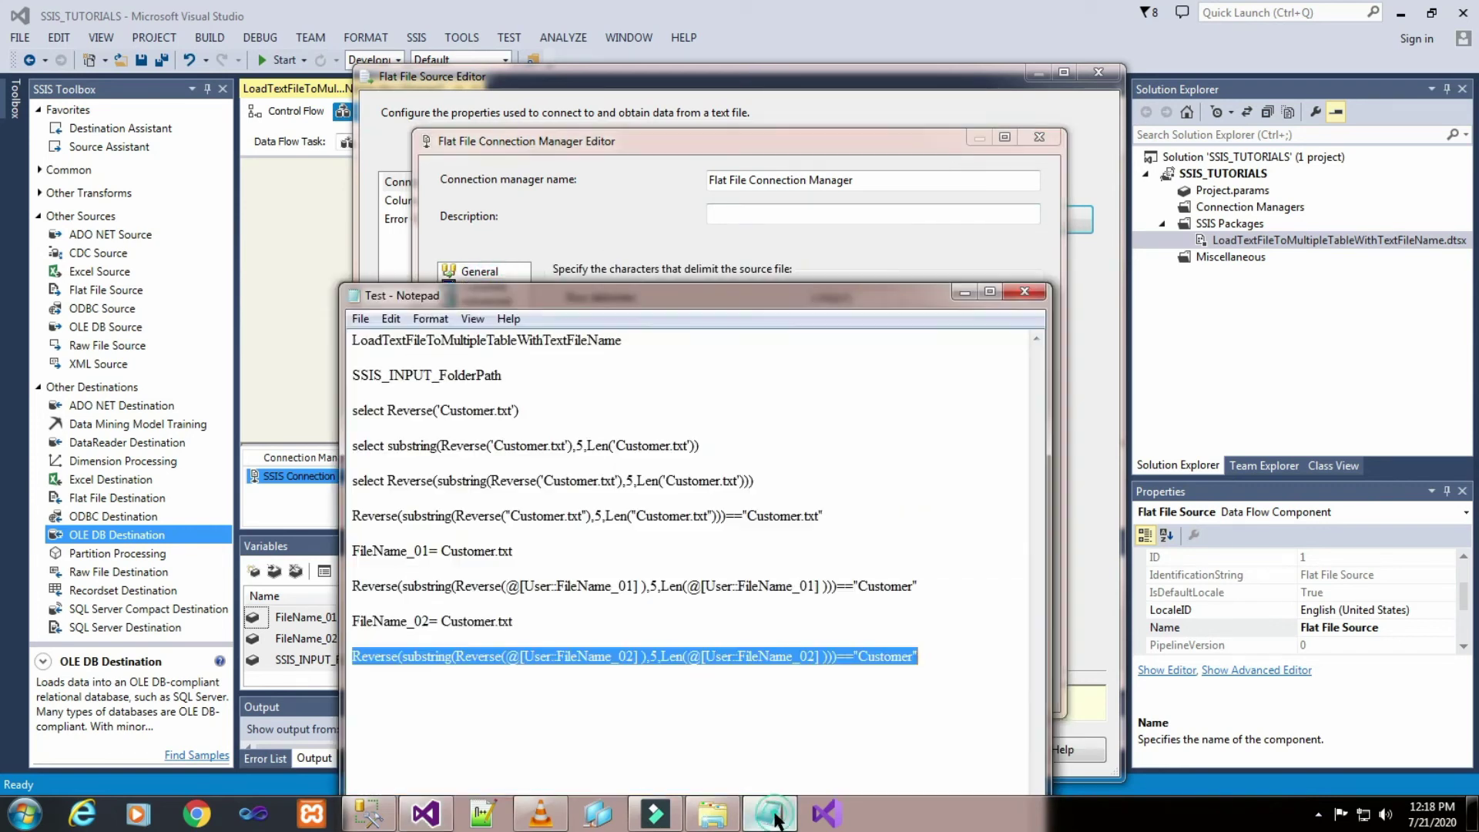
pyautogui.click(694, 805)
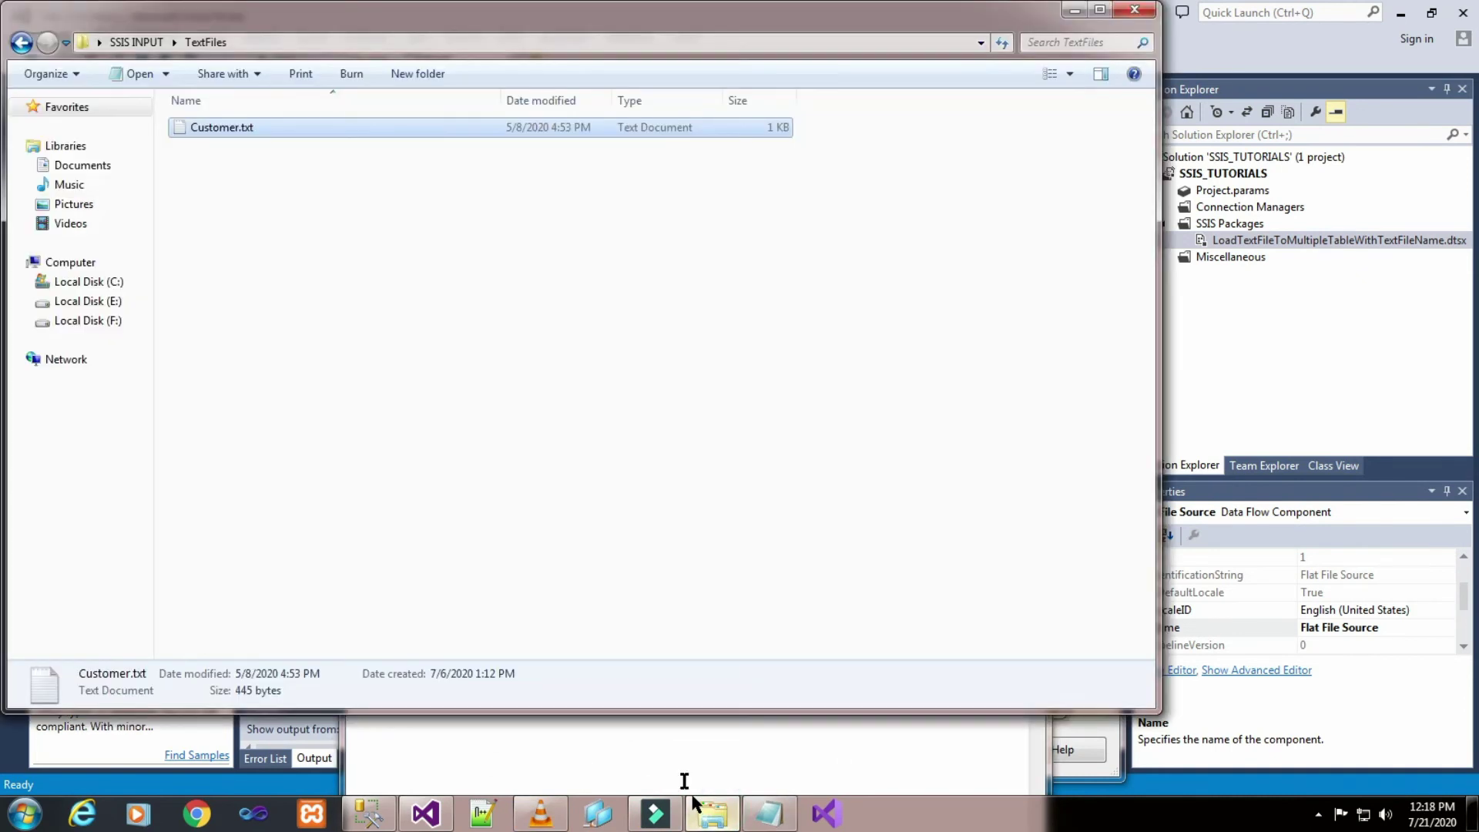
pyautogui.doubleClick(284, 126)
pyautogui.moveTo(419, 524); pyautogui.dragTo(413, 523)
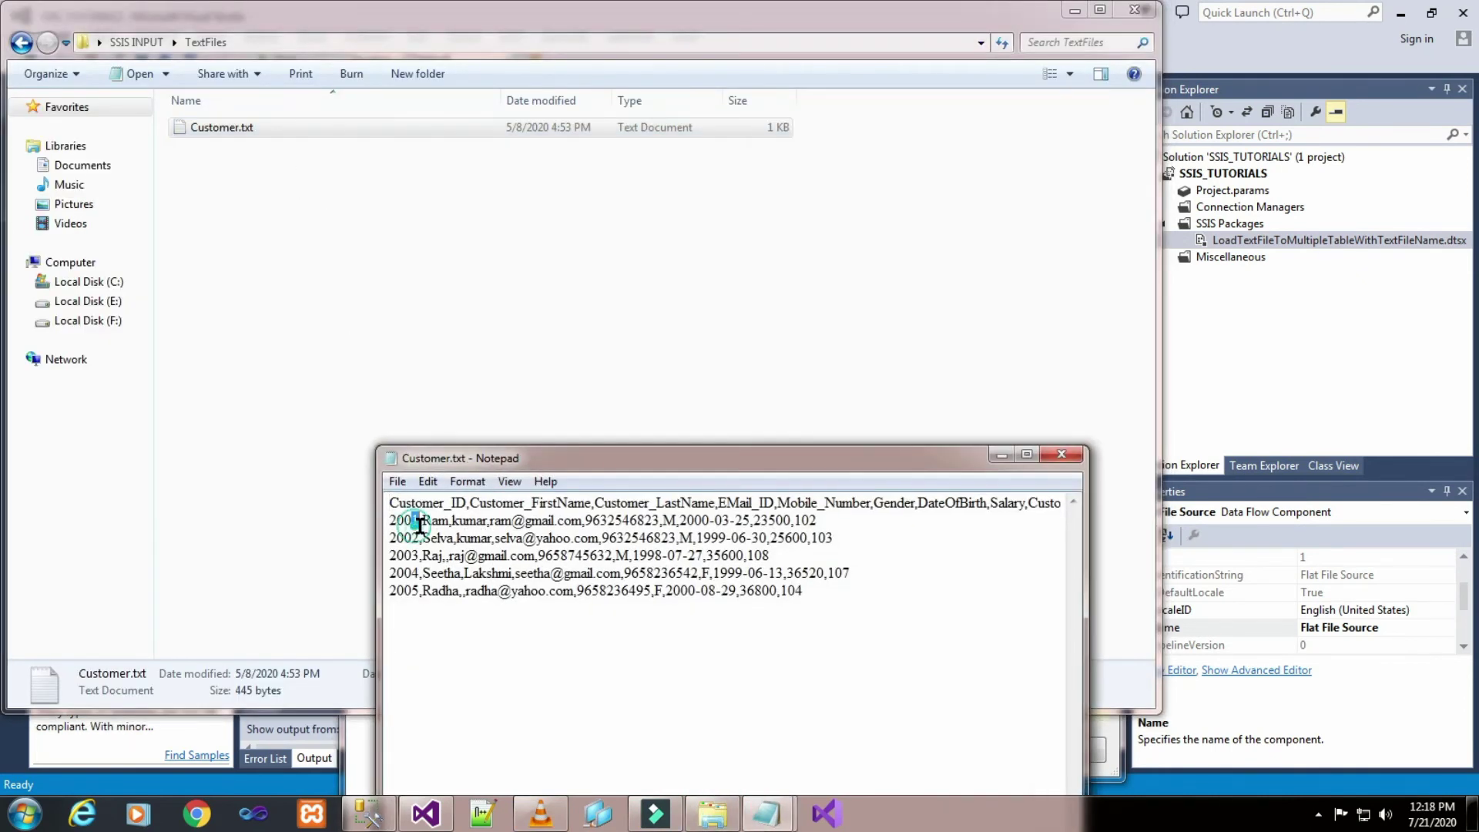
pyautogui.click(1061, 454)
pyautogui.click(1077, 11)
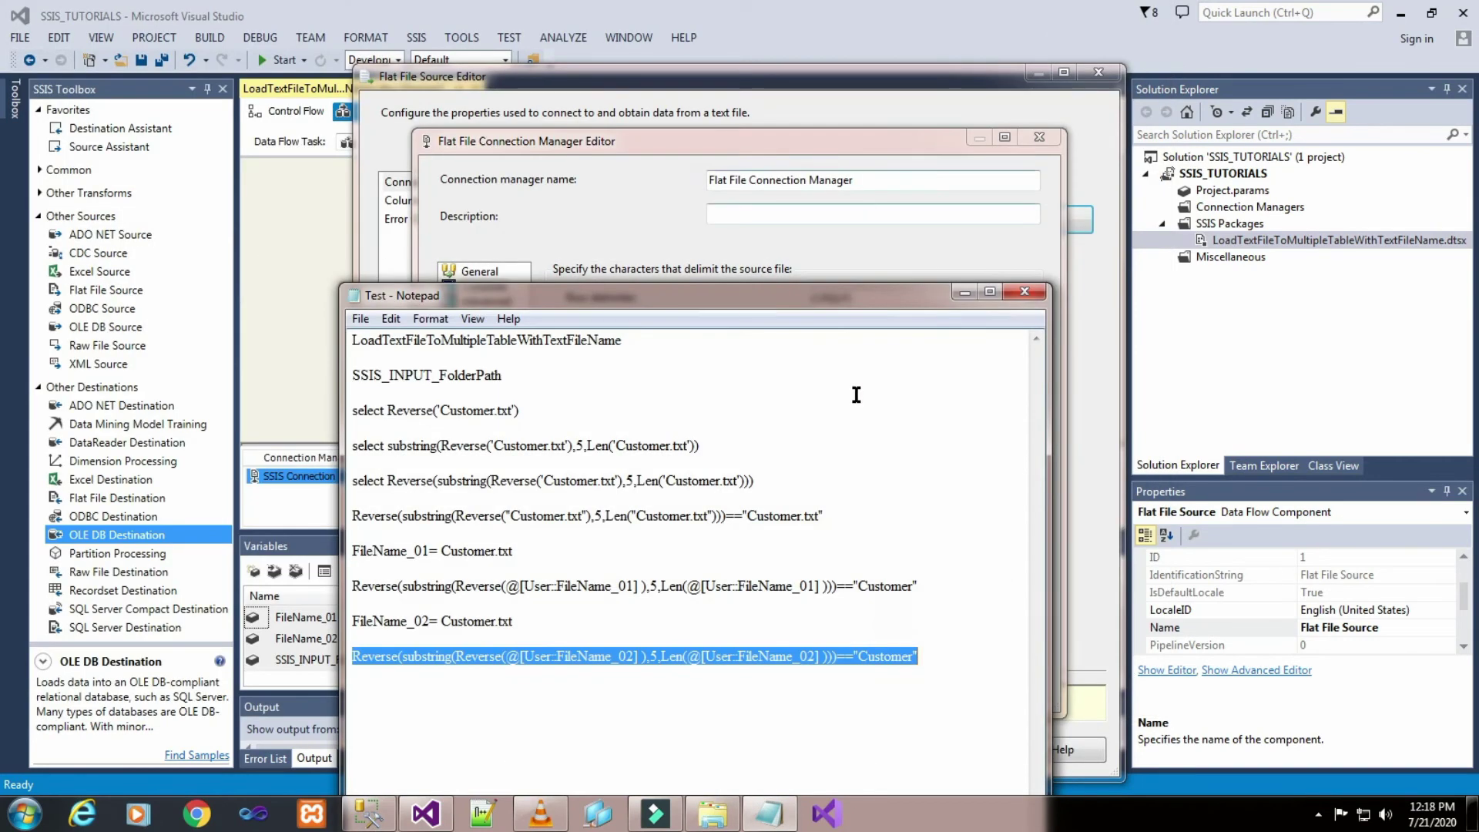
pyautogui.click(974, 294)
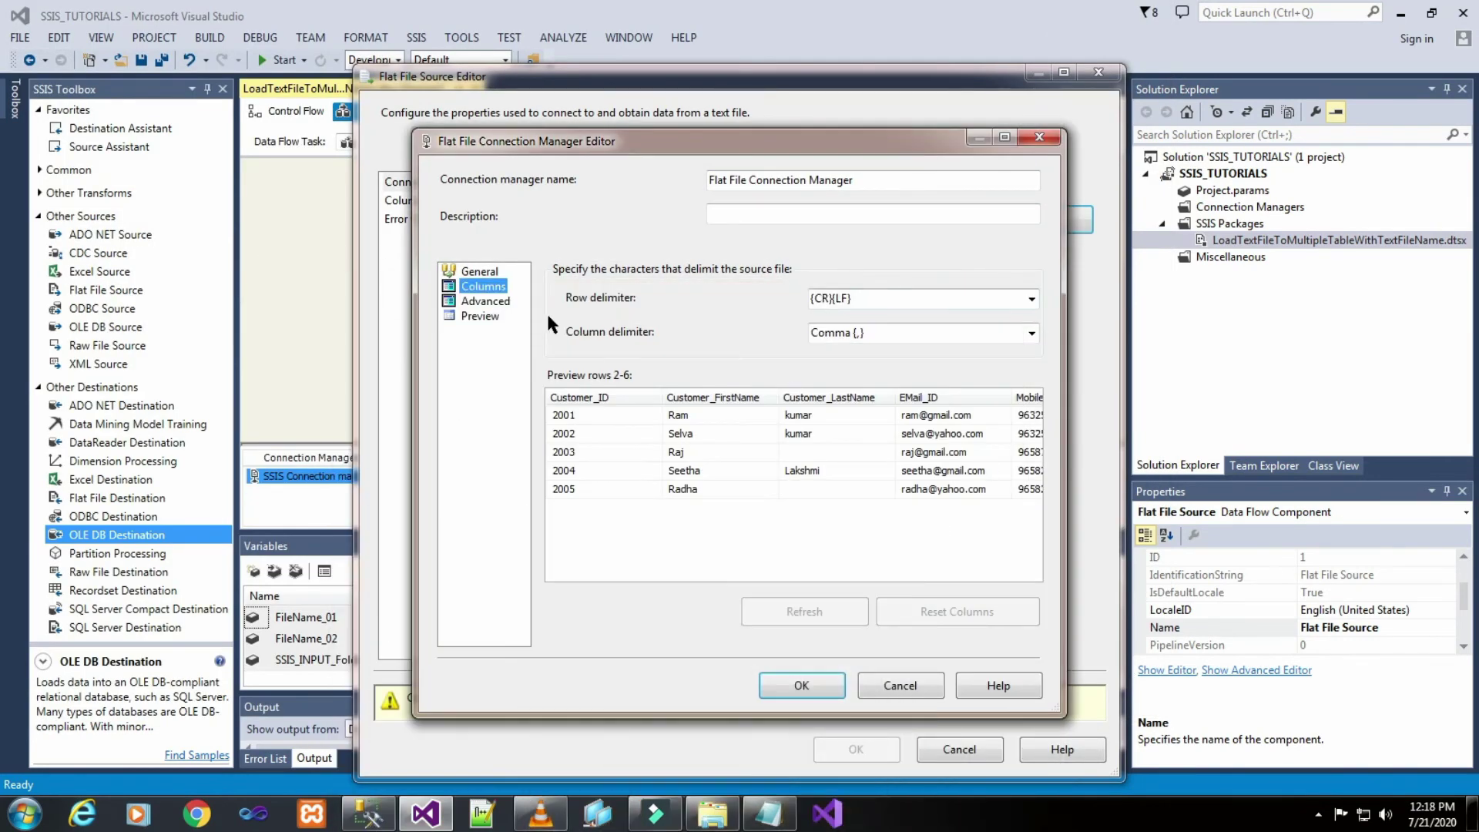
# - Set the data type of the Customer_ID column to four-byte signed integer [DT_I4] in the flat file connection's advanced column properties
pyautogui.click(486, 301)
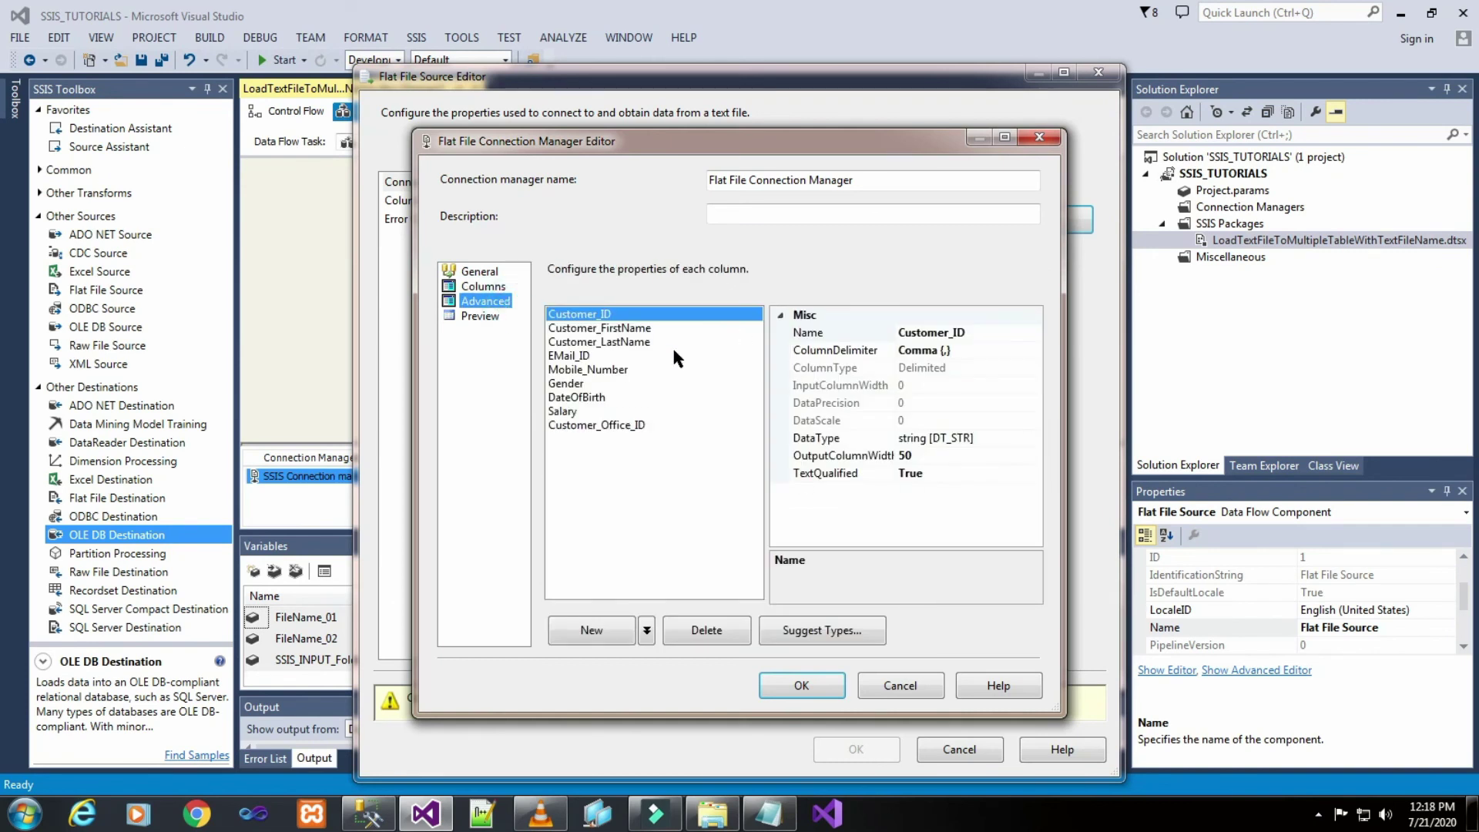
pyautogui.click(998, 437)
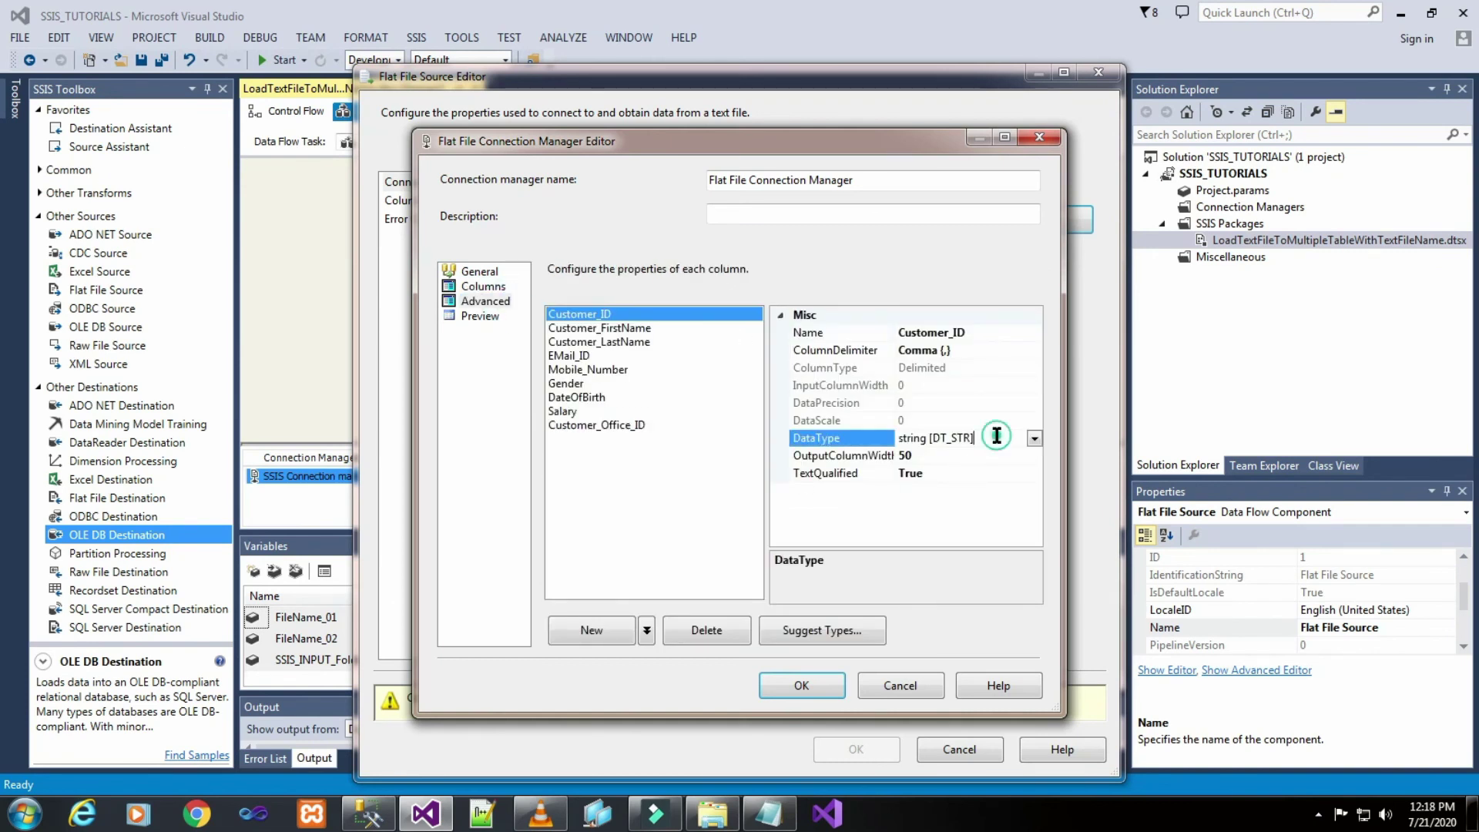
pyautogui.click(1033, 440)
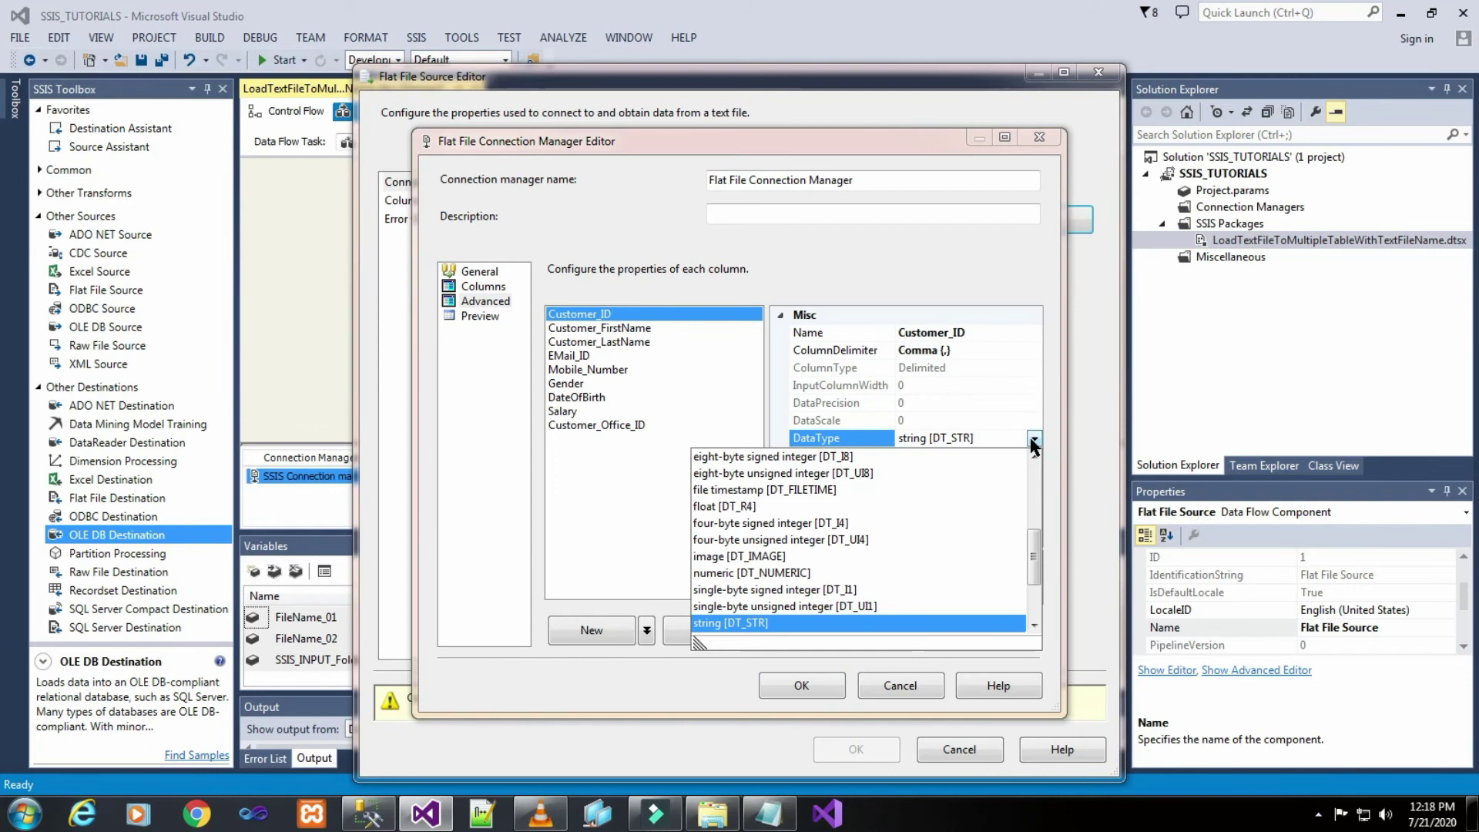
pyautogui.press('f')
pyautogui.press('f')
pyautogui.press('f')
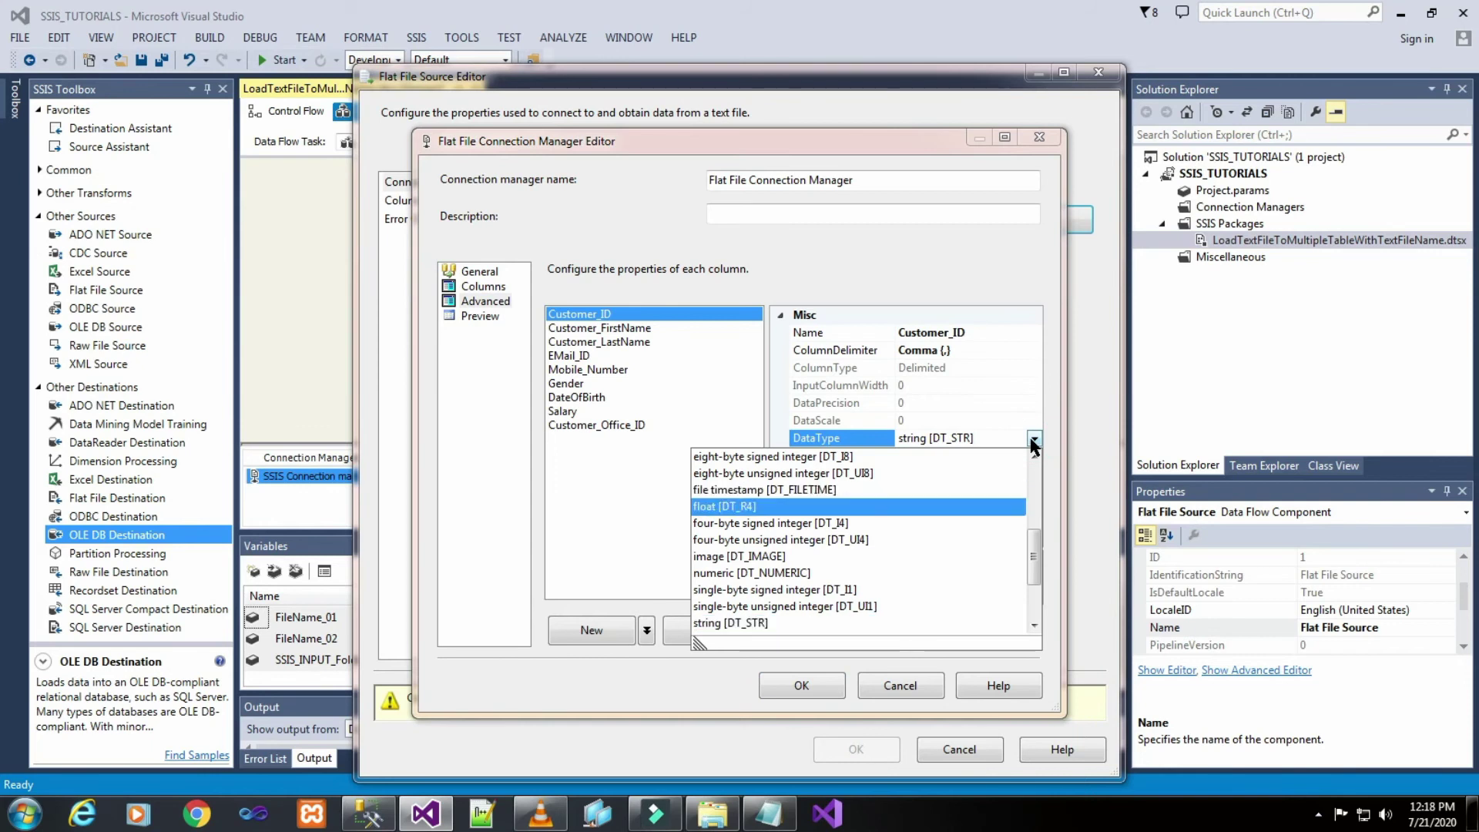
pyautogui.click(873, 523)
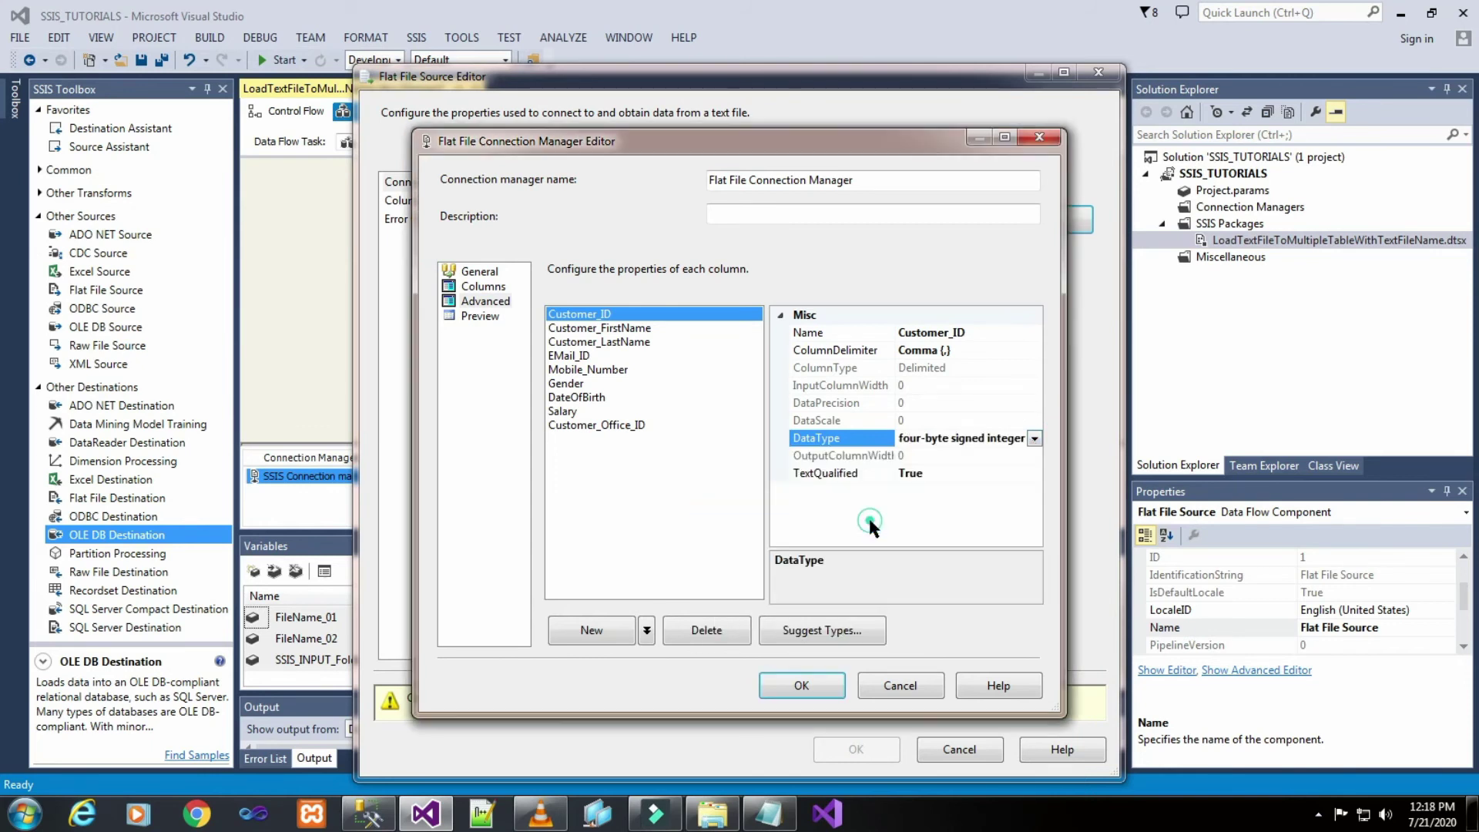
# - Set the output column width of both Customer_FirstName and Customer_LastName to 25
pyautogui.click(595, 329)
pyautogui.click(948, 456)
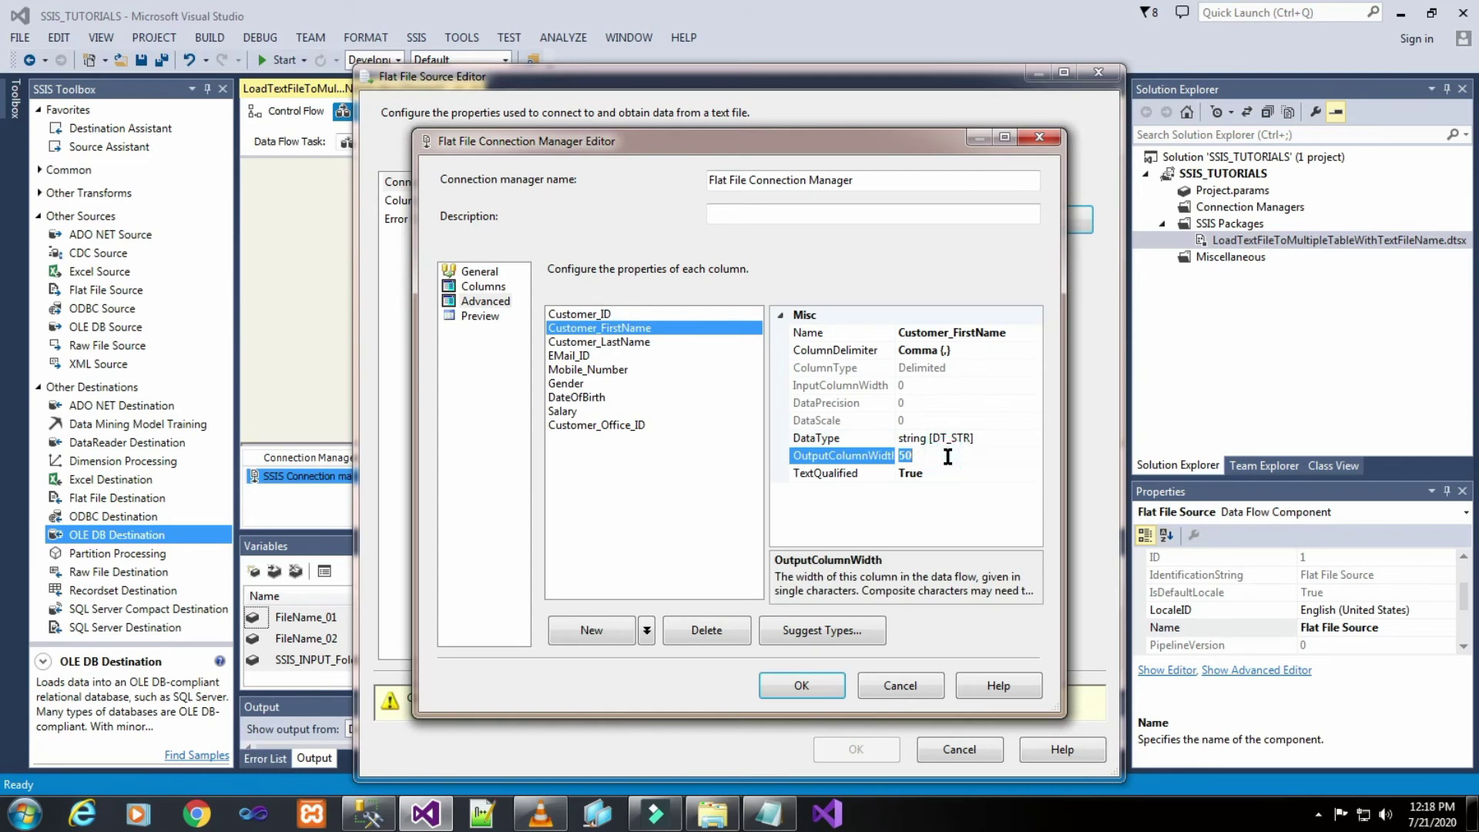
pyautogui.write('2')
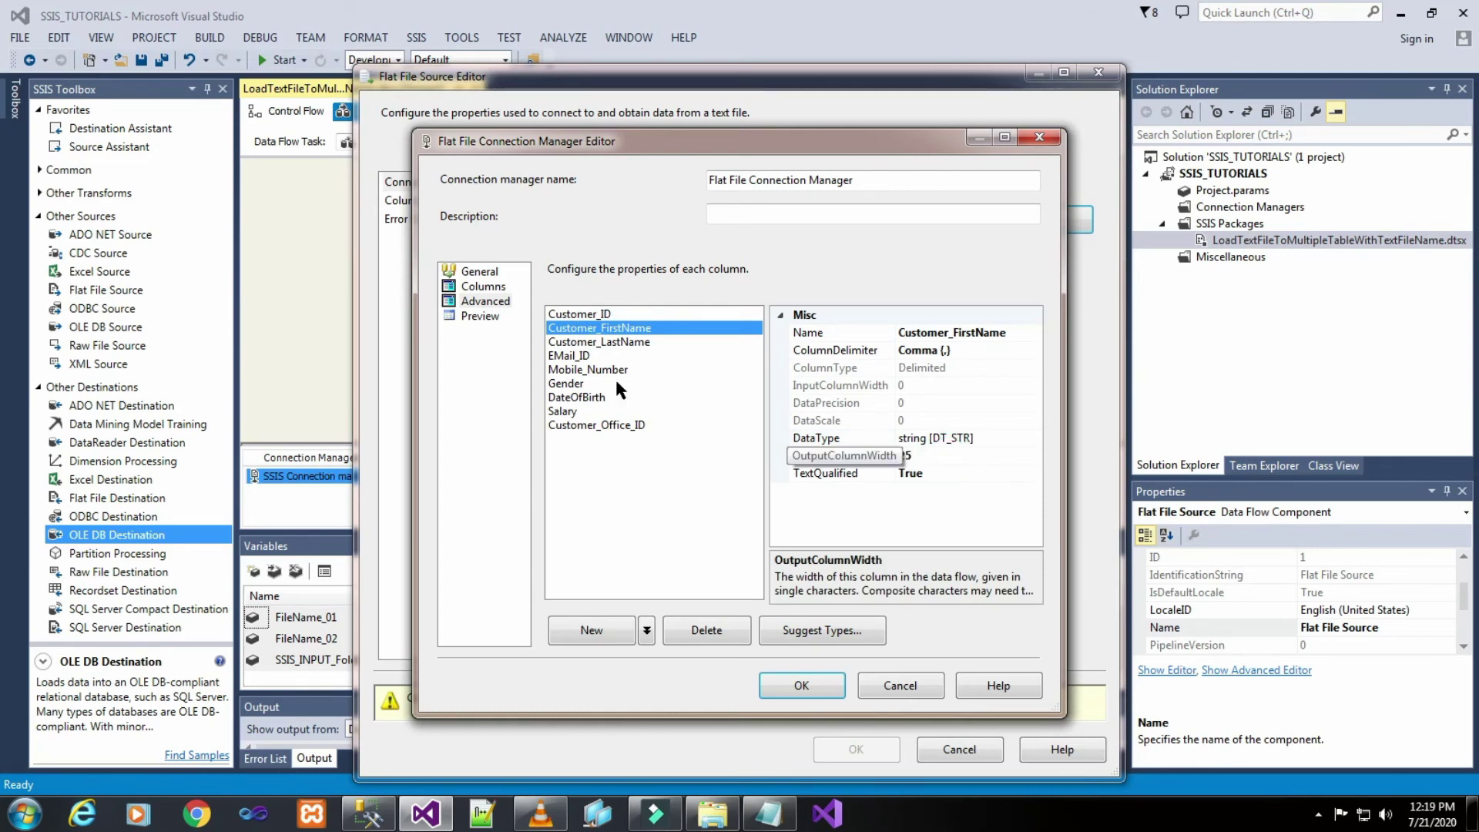
pyautogui.click(593, 344)
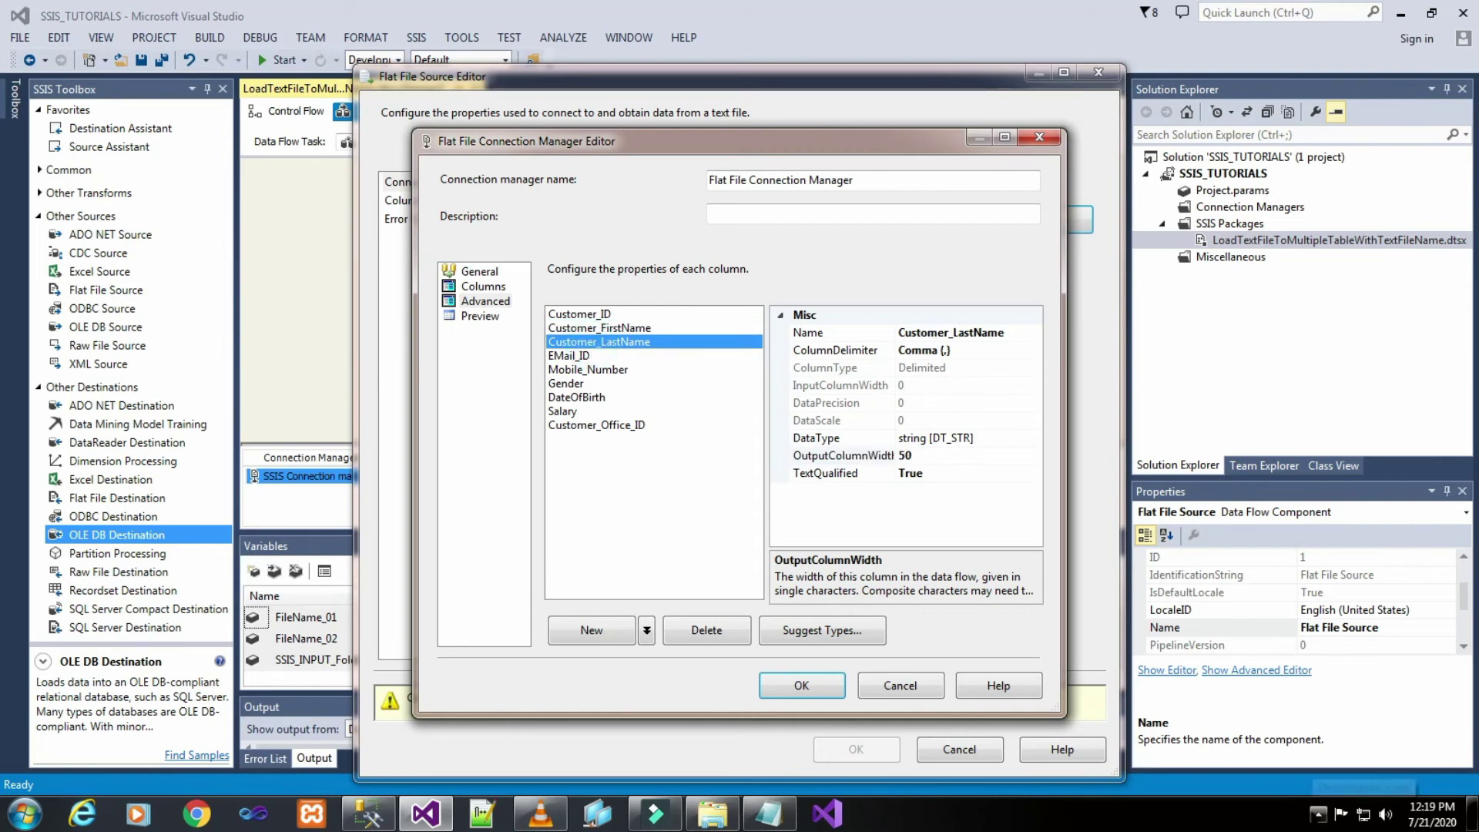
pyautogui.click(1319, 814)
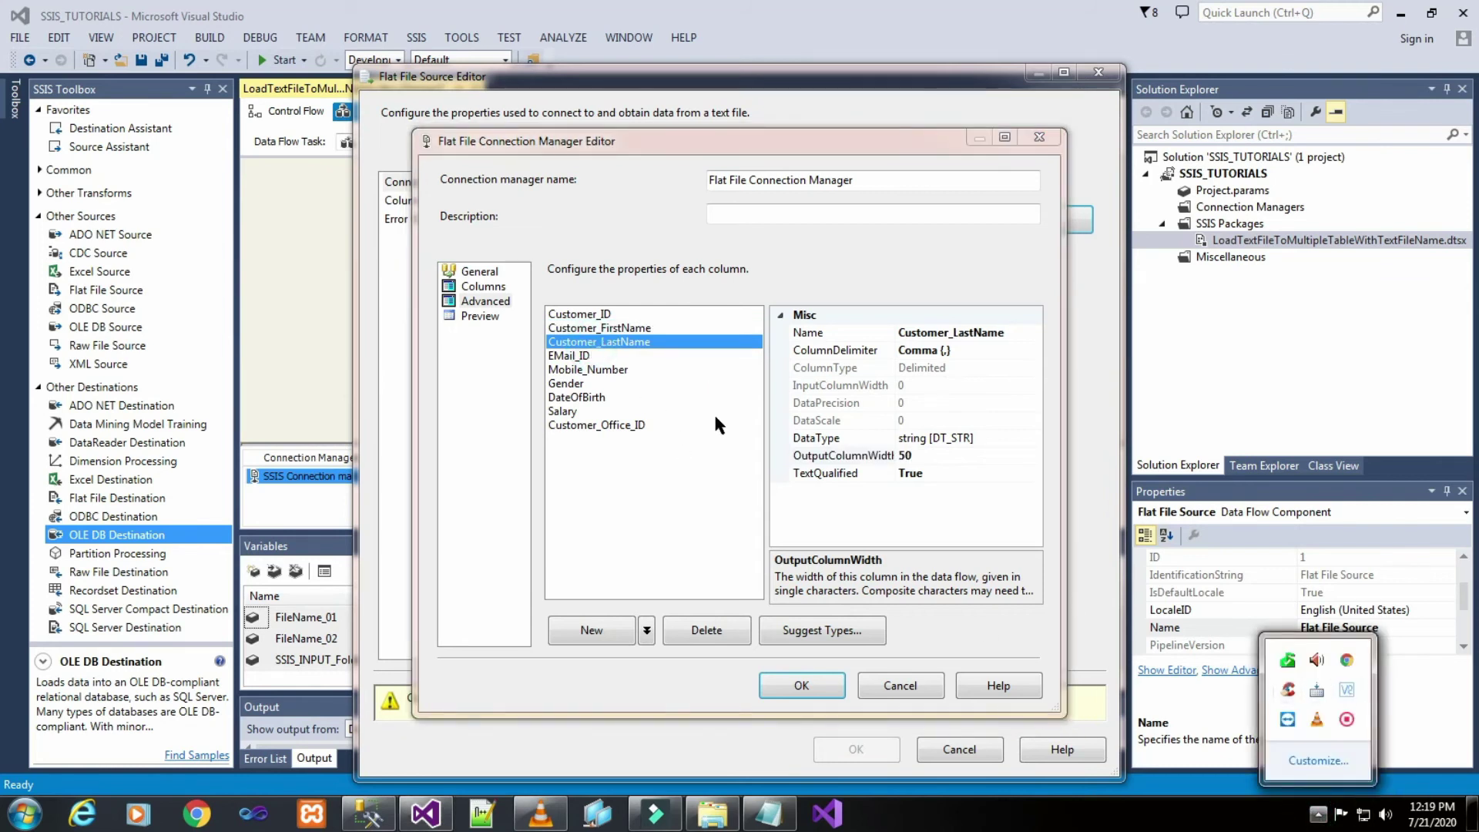
pyautogui.click(651, 513)
pyautogui.click(929, 457)
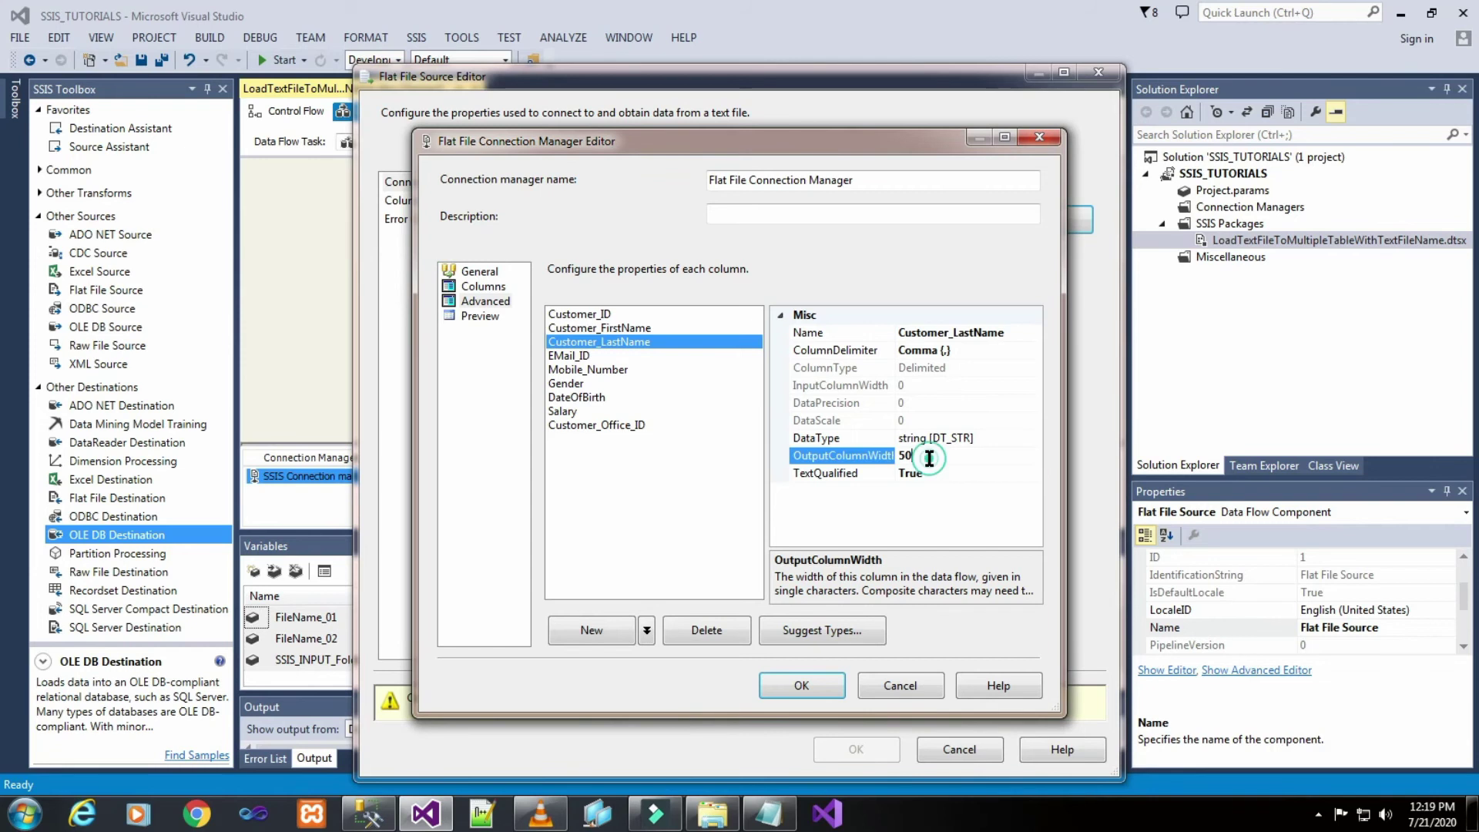
pyautogui.write('25')
# - Compare the EMail_ID column's width with the Customer_01 table in SQL Server Management Studio, and return to Visual Studio
pyautogui.click(621, 369)
pyautogui.click(589, 359)
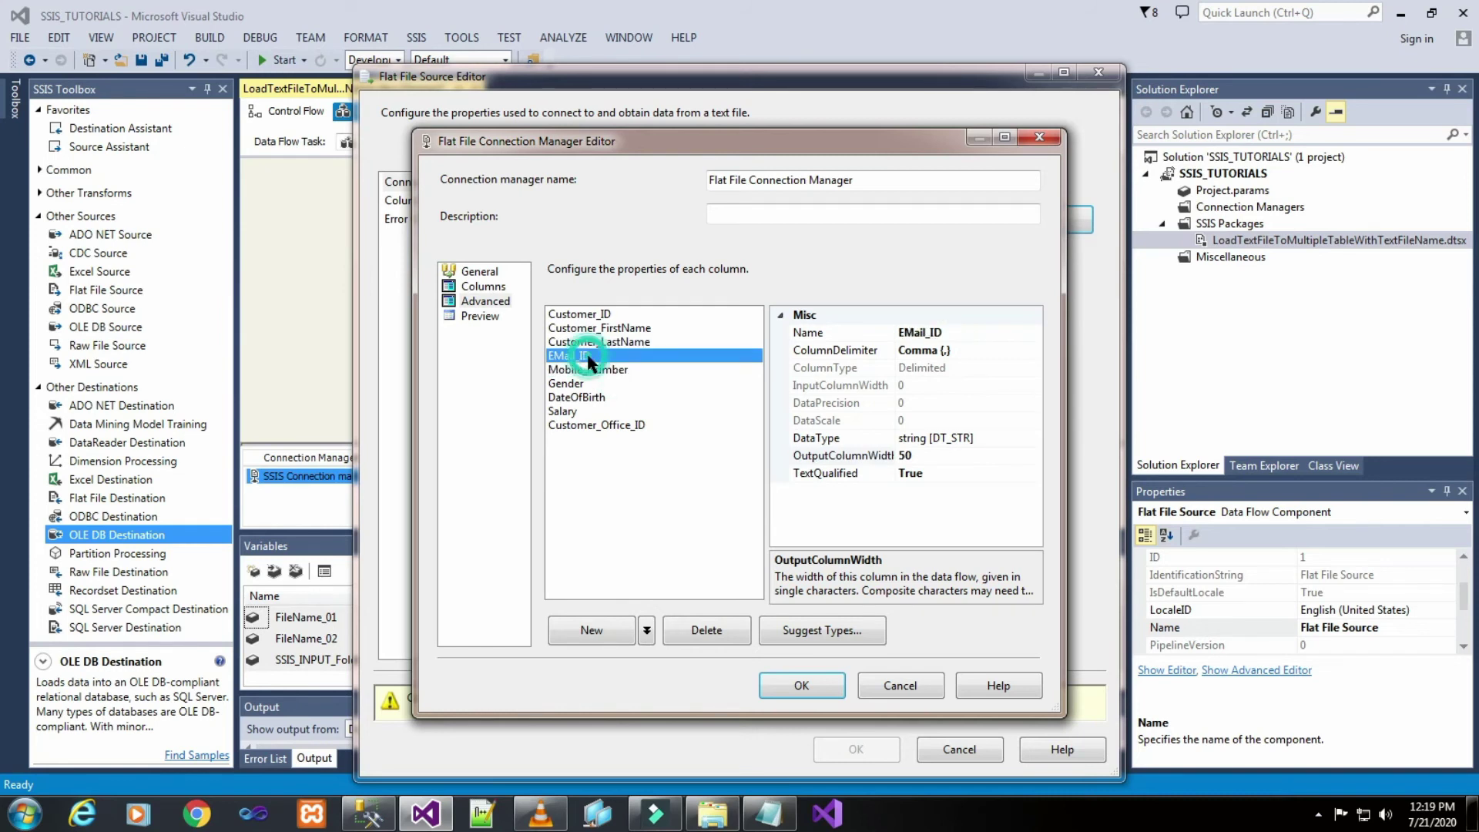
pyautogui.click(370, 817)
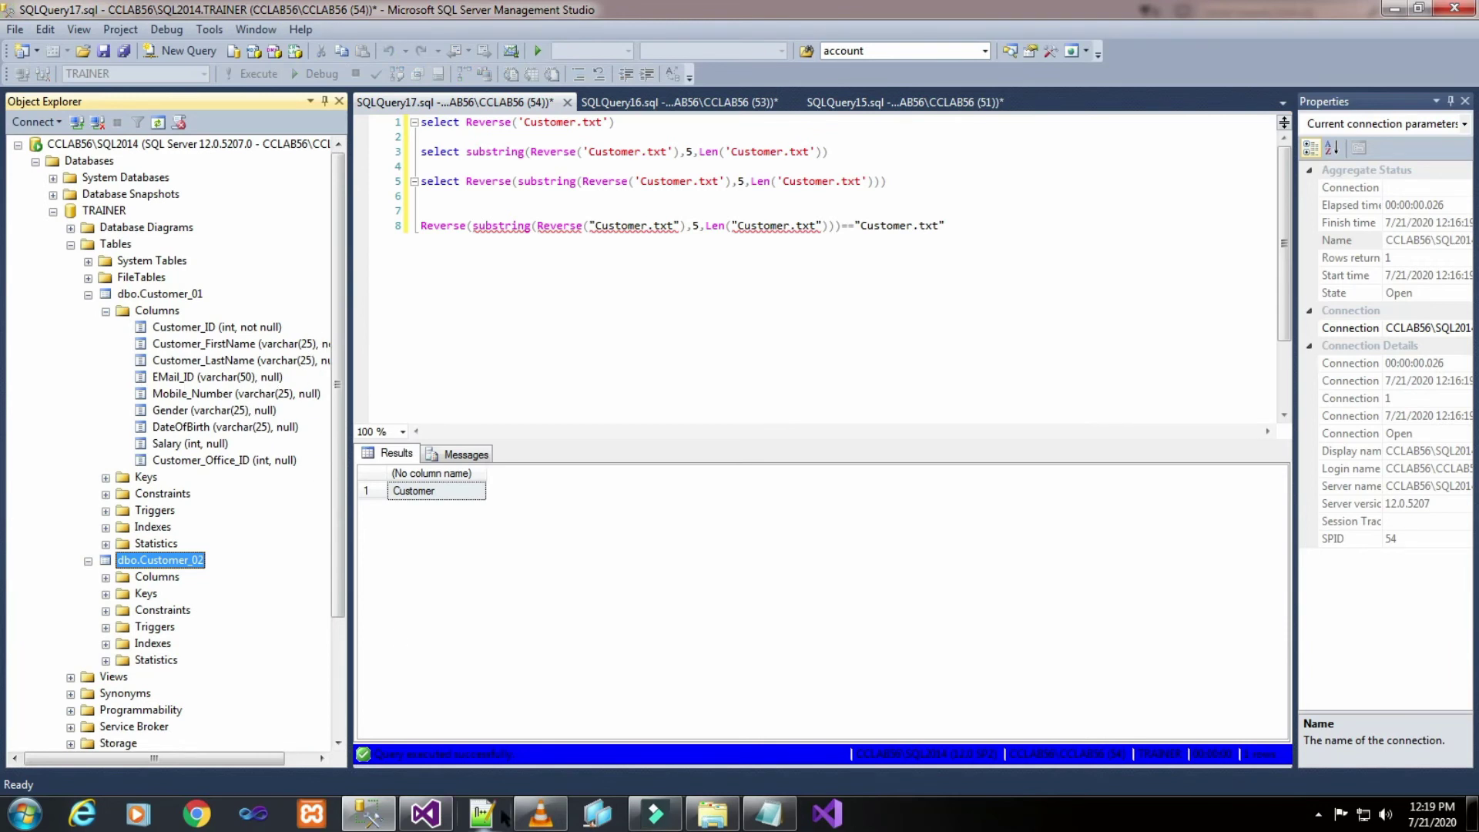
pyautogui.click(426, 815)
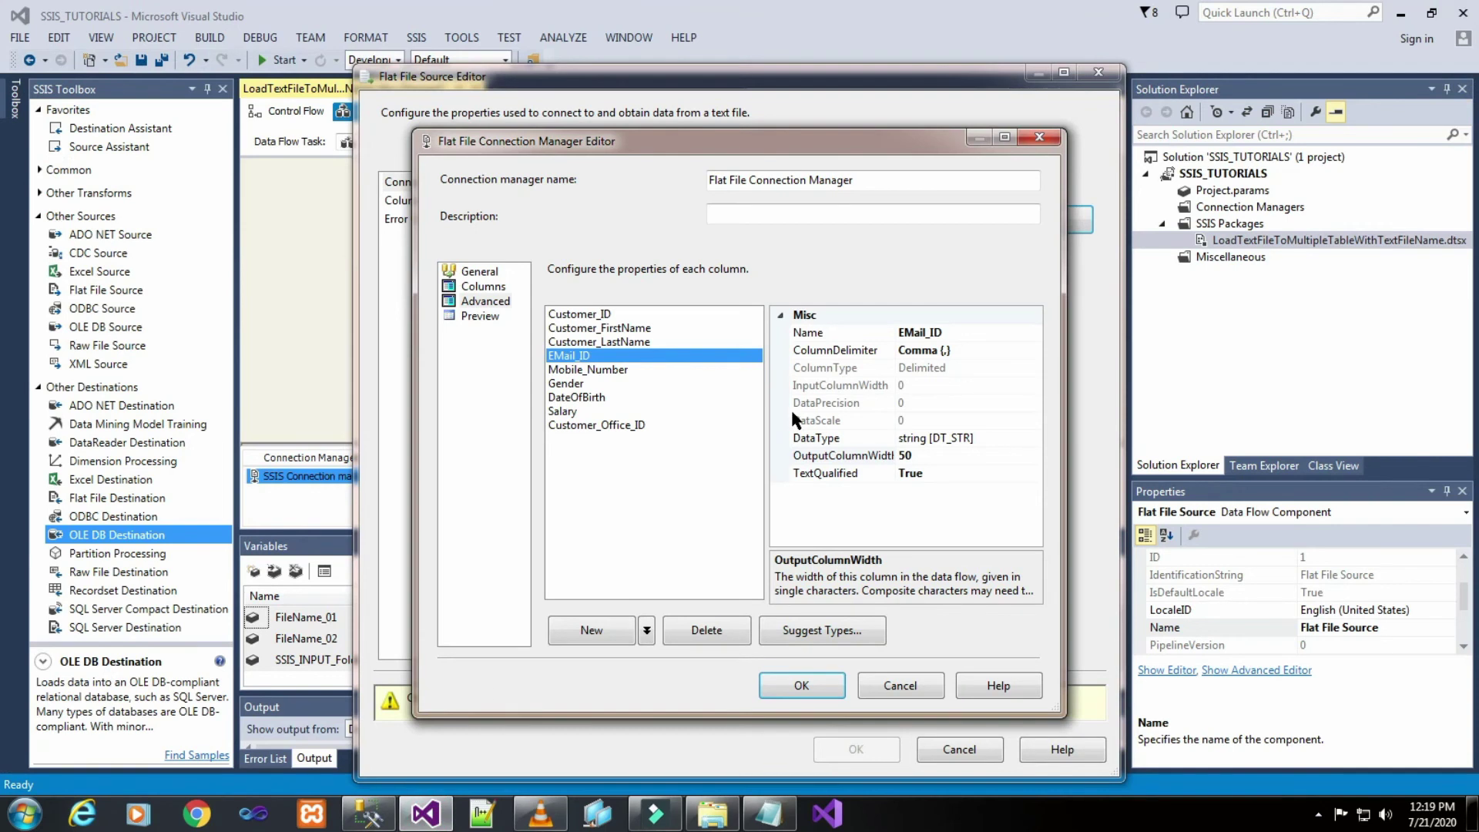
# - Set the output column width of the Mobile_Number and Gender columns to 25
pyautogui.click(597, 371)
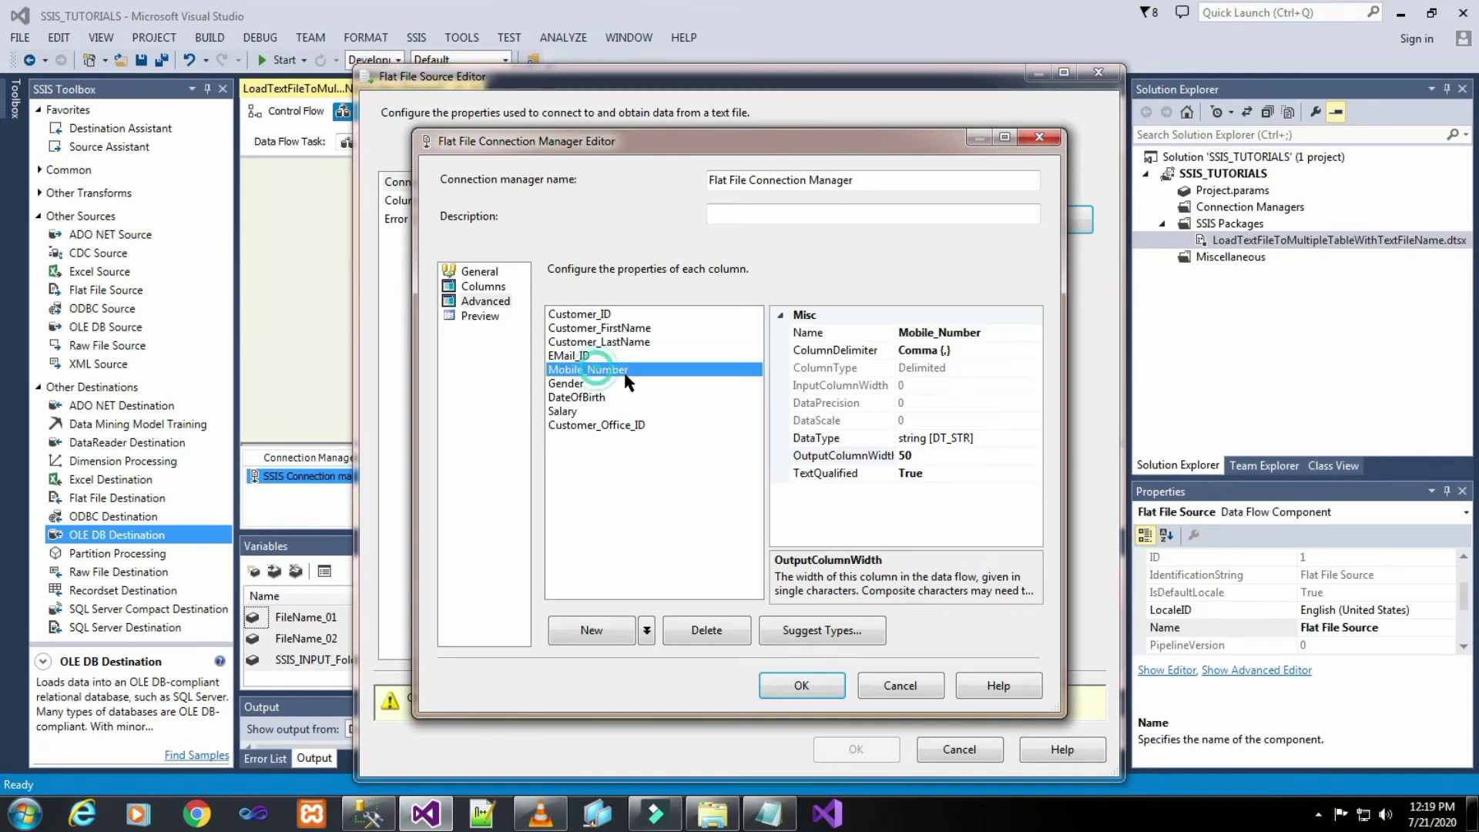
pyautogui.click(924, 456)
pyautogui.doubleClick(923, 457)
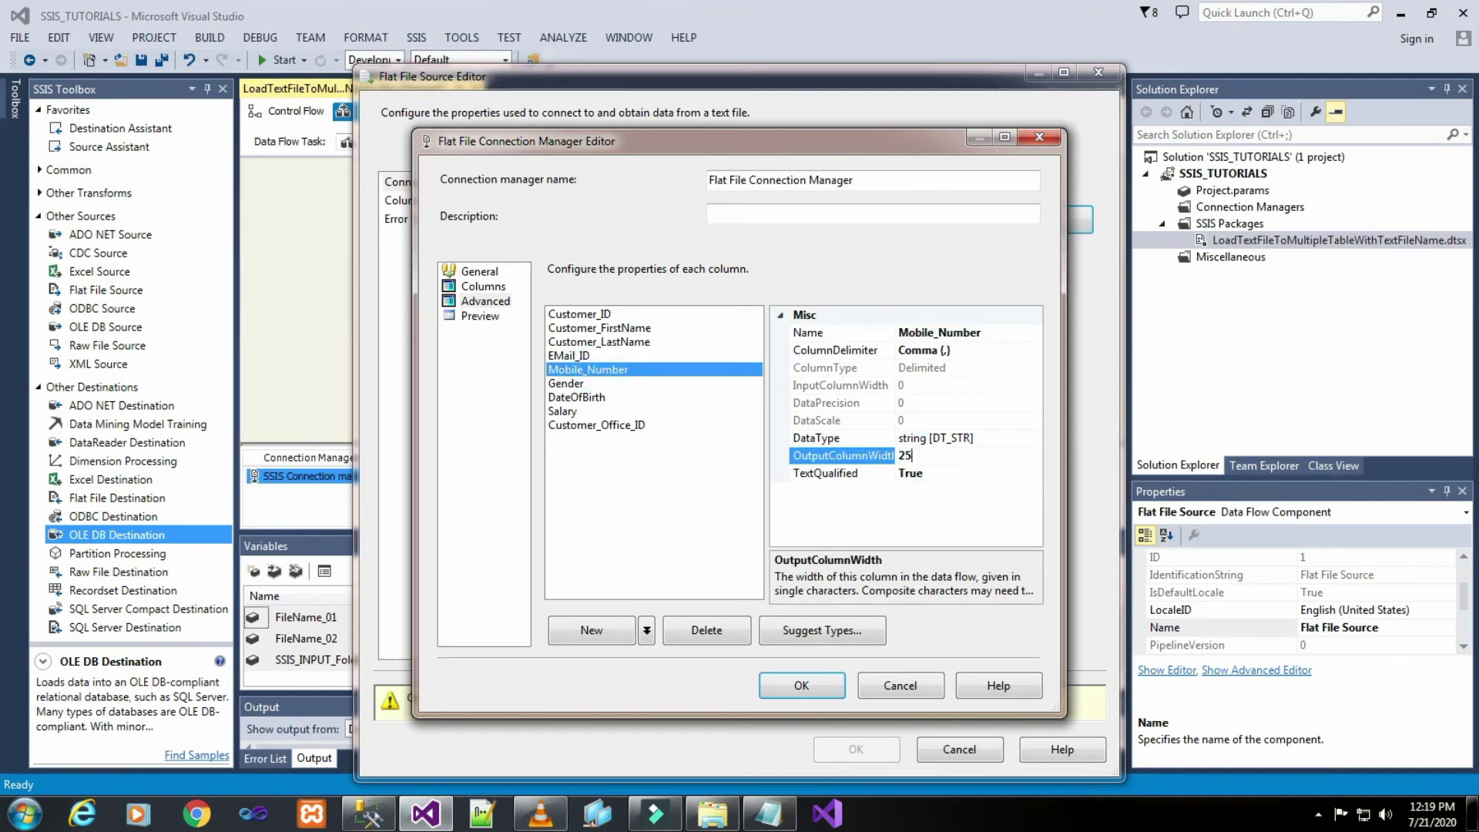
pyautogui.write('25')
pyautogui.click(568, 385)
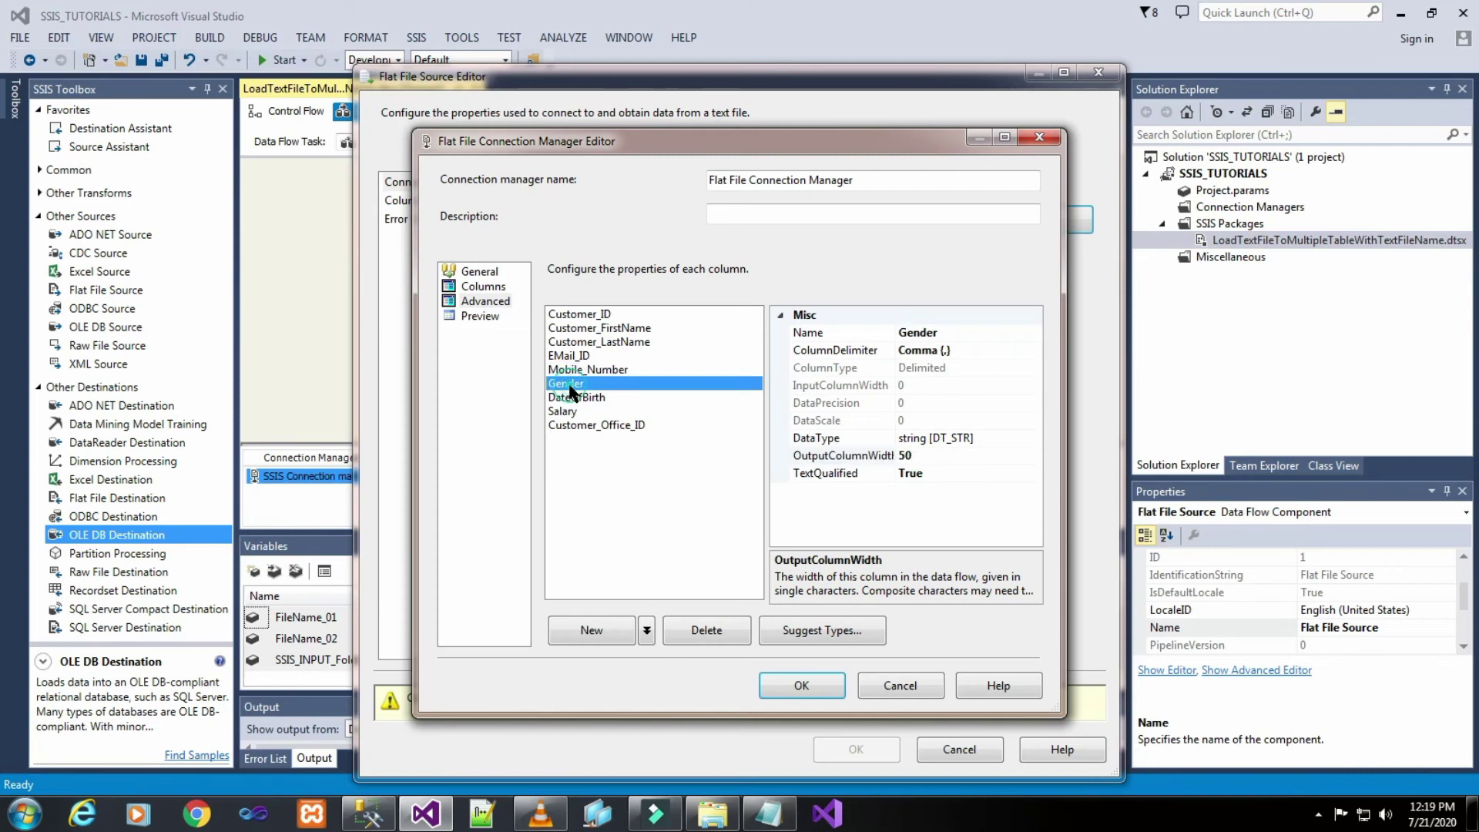
pyautogui.click(925, 458)
pyautogui.doubleClick(924, 456)
pyautogui.write('25')
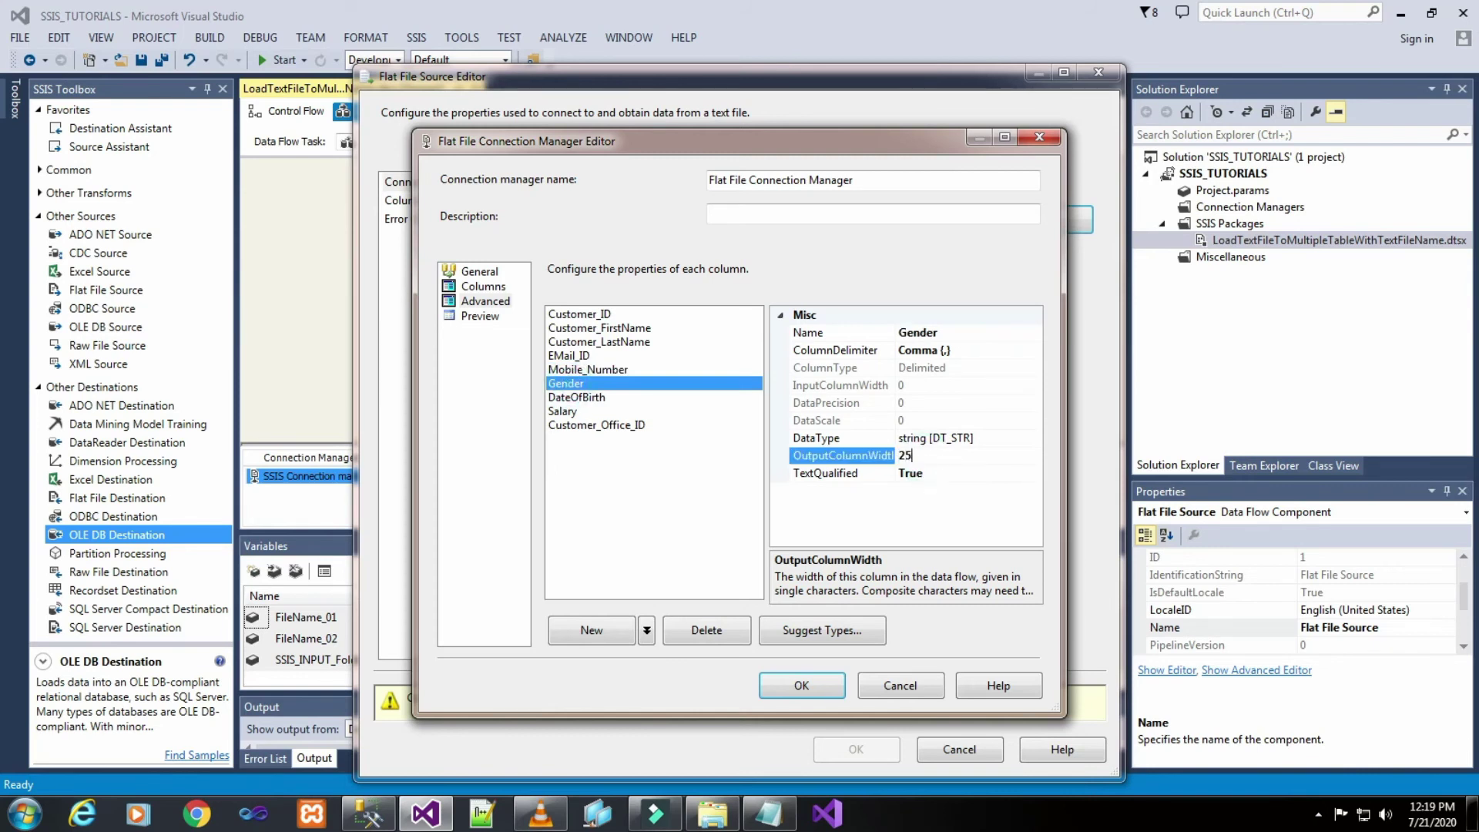
# - Set the output column width of the DateOfBirth column to 25
pyautogui.click(560, 398)
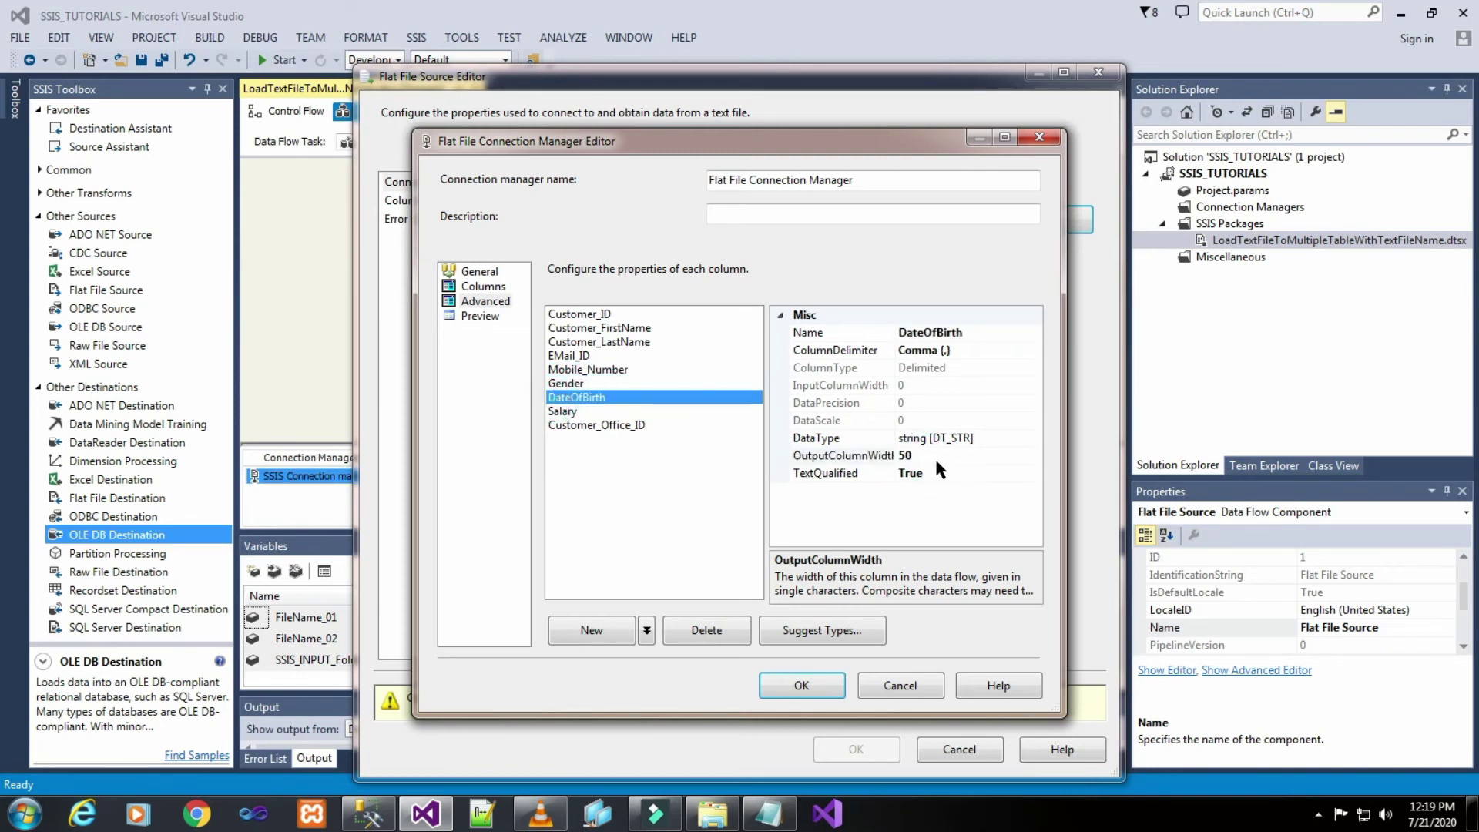
pyautogui.click(925, 455)
pyautogui.doubleClick(926, 454)
pyautogui.write('25')
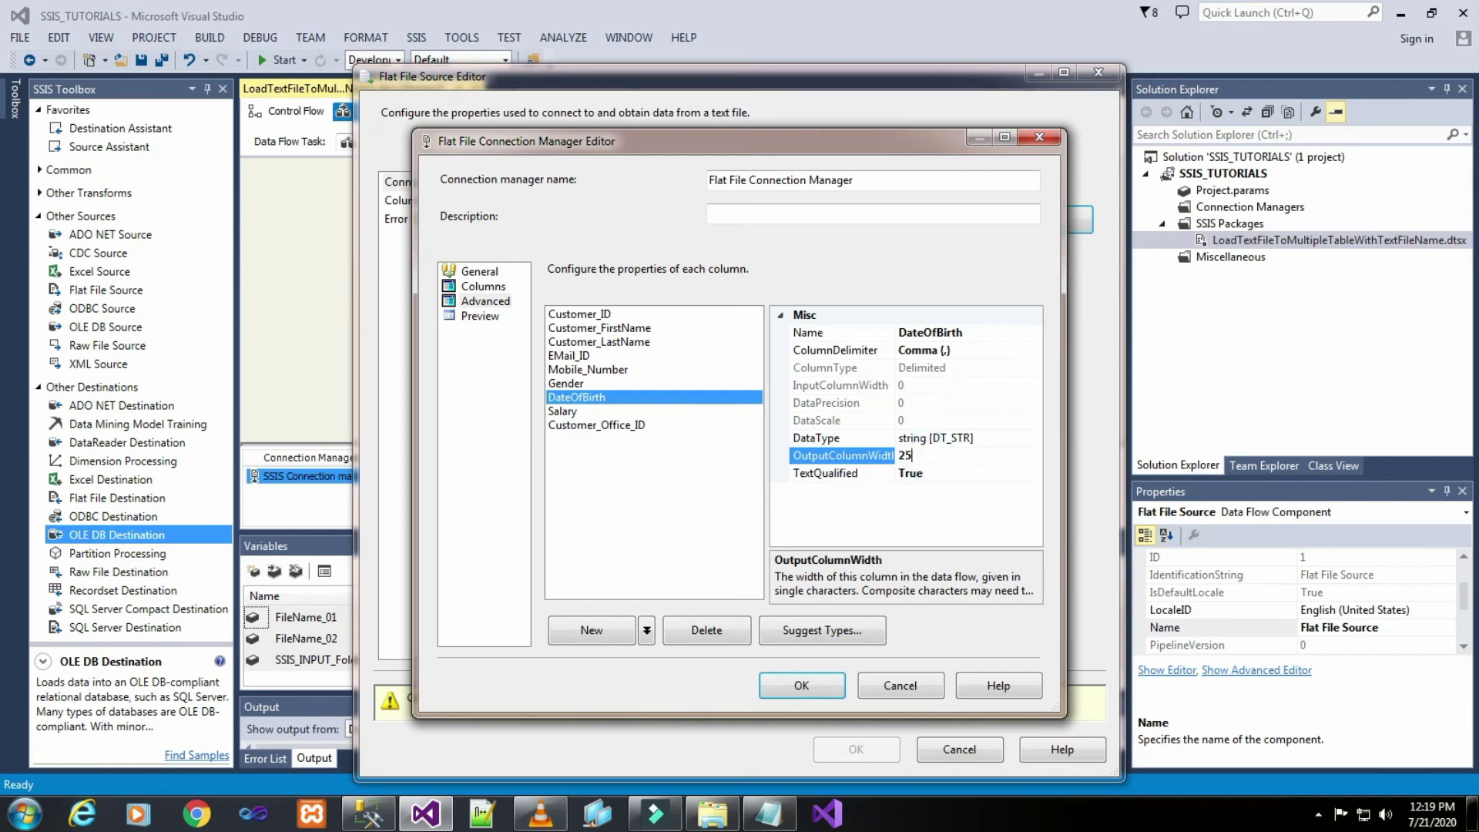
# - Set the data type of the Salary column to four-byte signed integer [DT_I4]
pyautogui.click(562, 411)
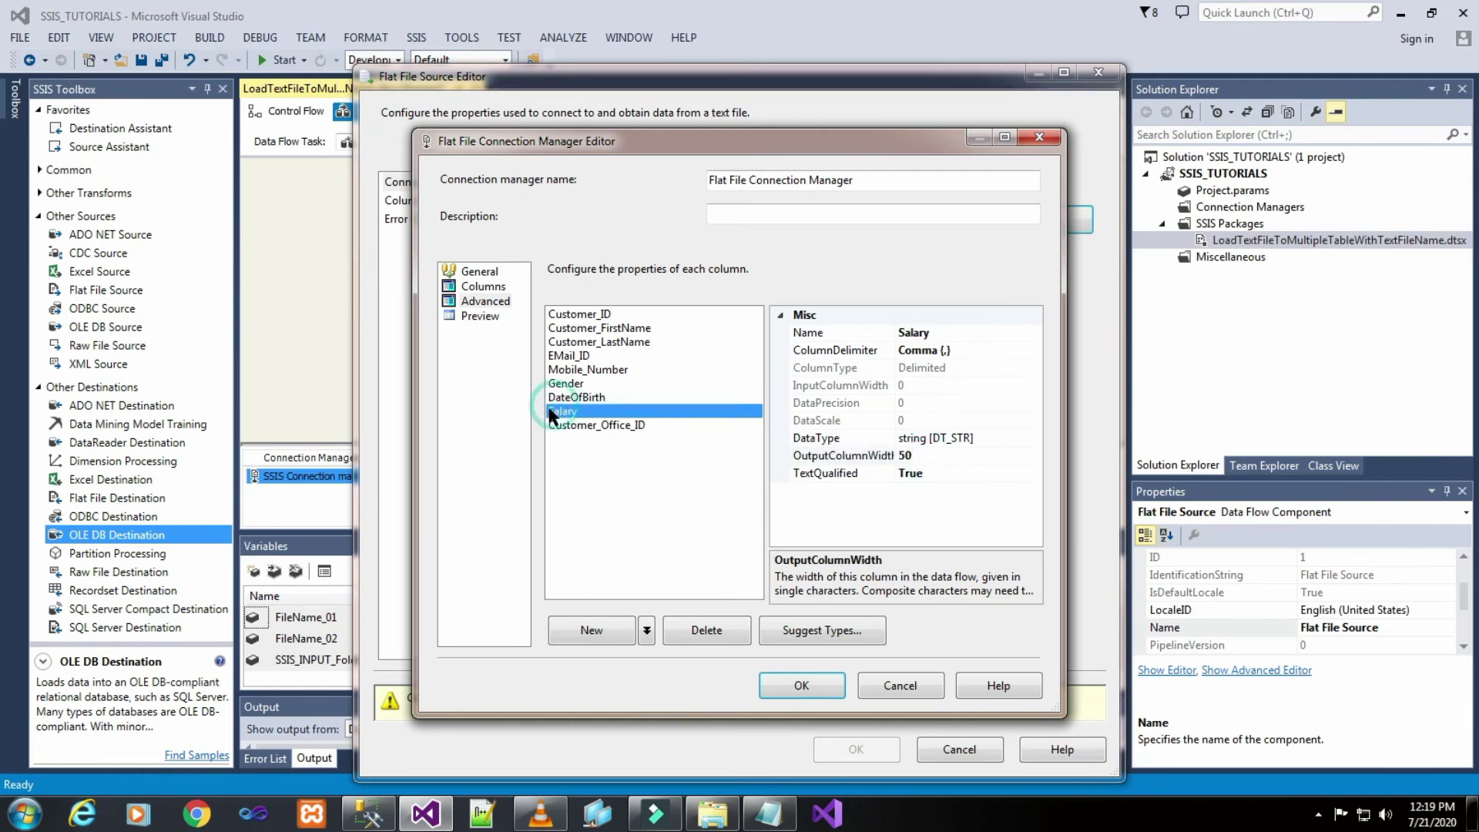
pyautogui.click(981, 442)
pyautogui.click(1041, 455)
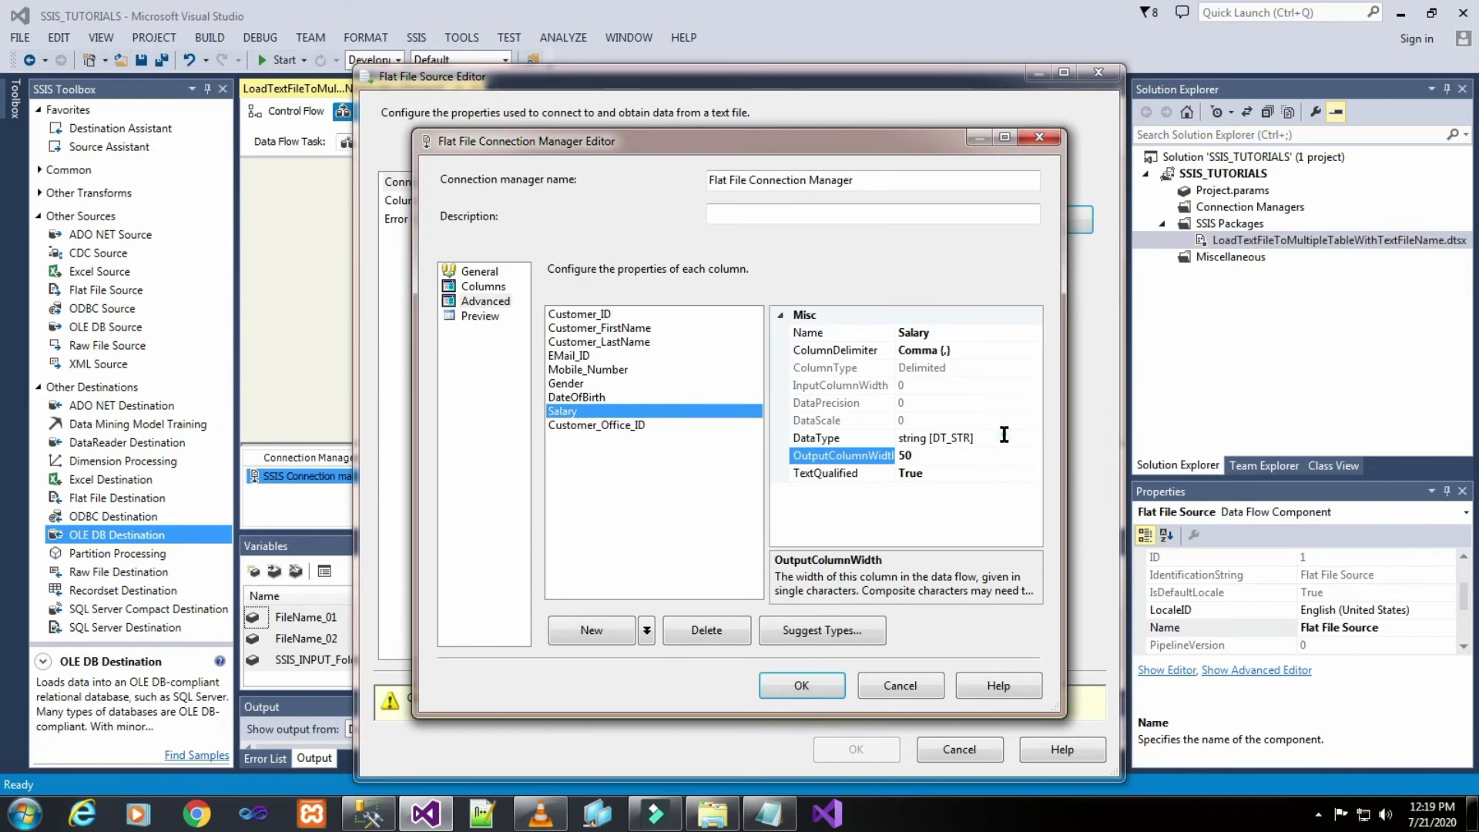
pyautogui.click(1017, 437)
pyautogui.click(1034, 439)
pyautogui.press('f')
pyautogui.press('f')
pyautogui.press('f')
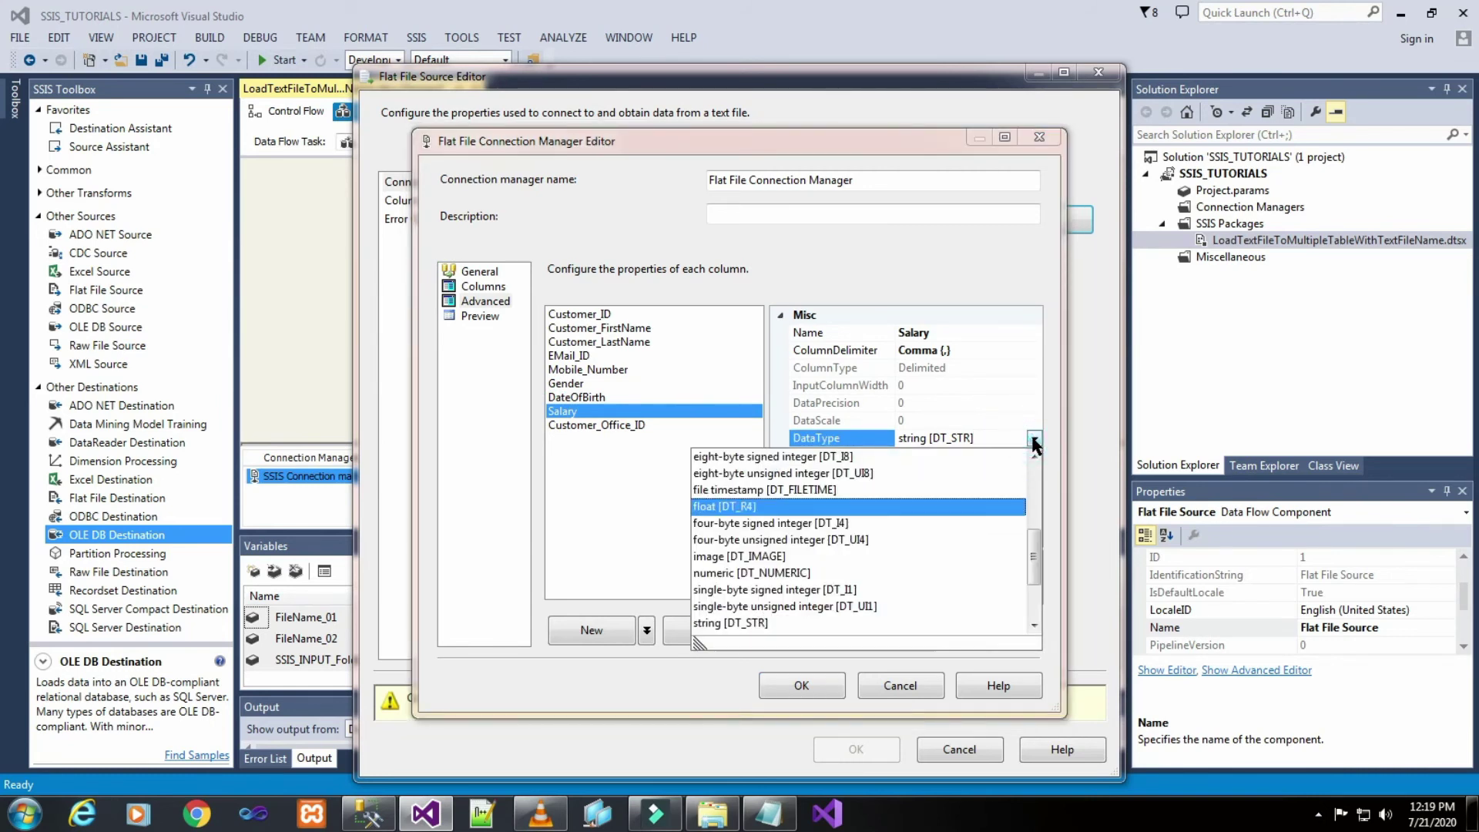
pyautogui.click(886, 530)
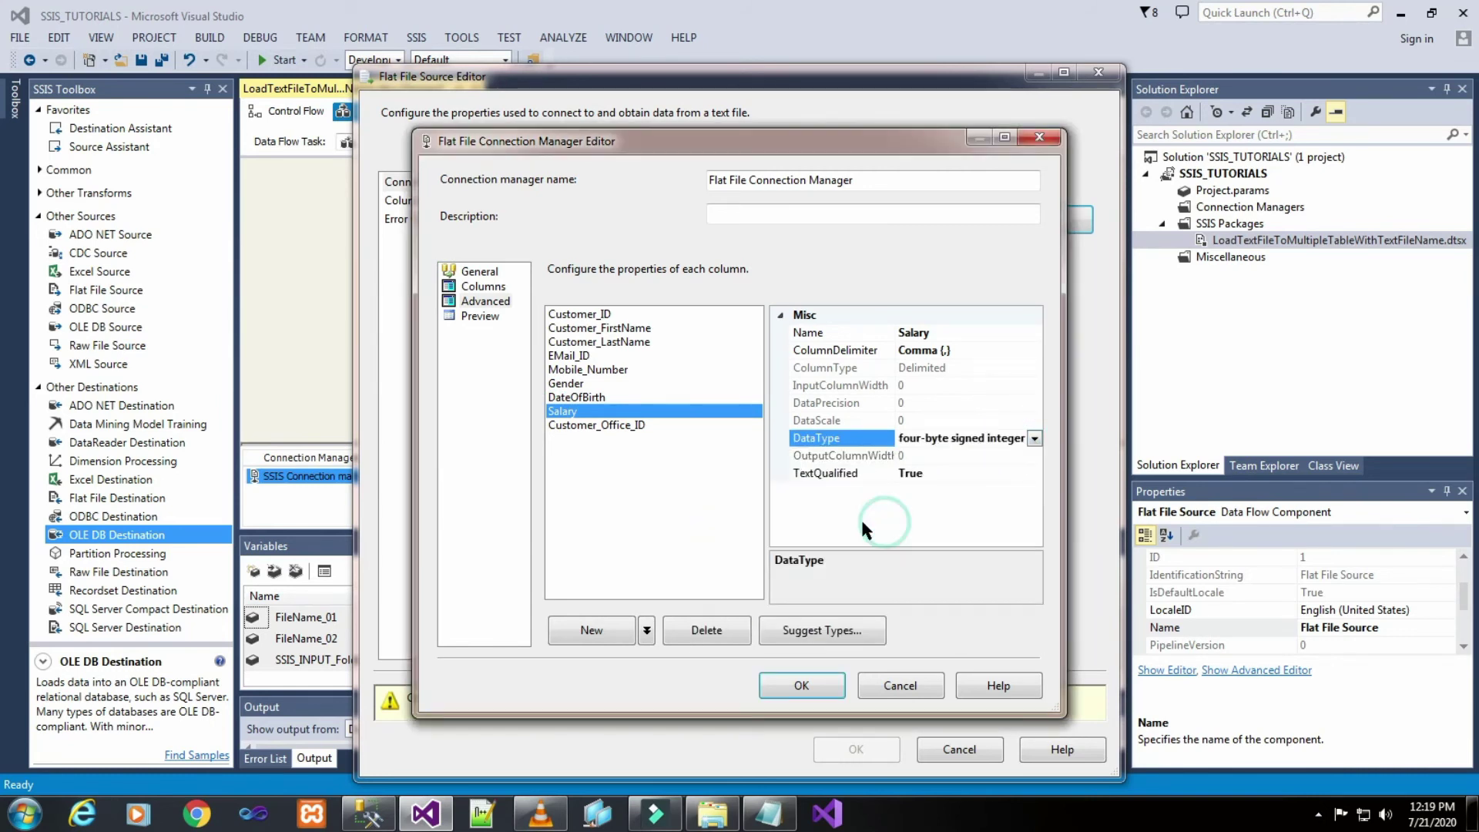
# - Set the Customer_Office_ID column's data type to four-byte signed integer [DT_I4] and accept the flat file connection manager settings
pyautogui.click(622, 425)
pyautogui.click(1014, 441)
pyautogui.click(1035, 439)
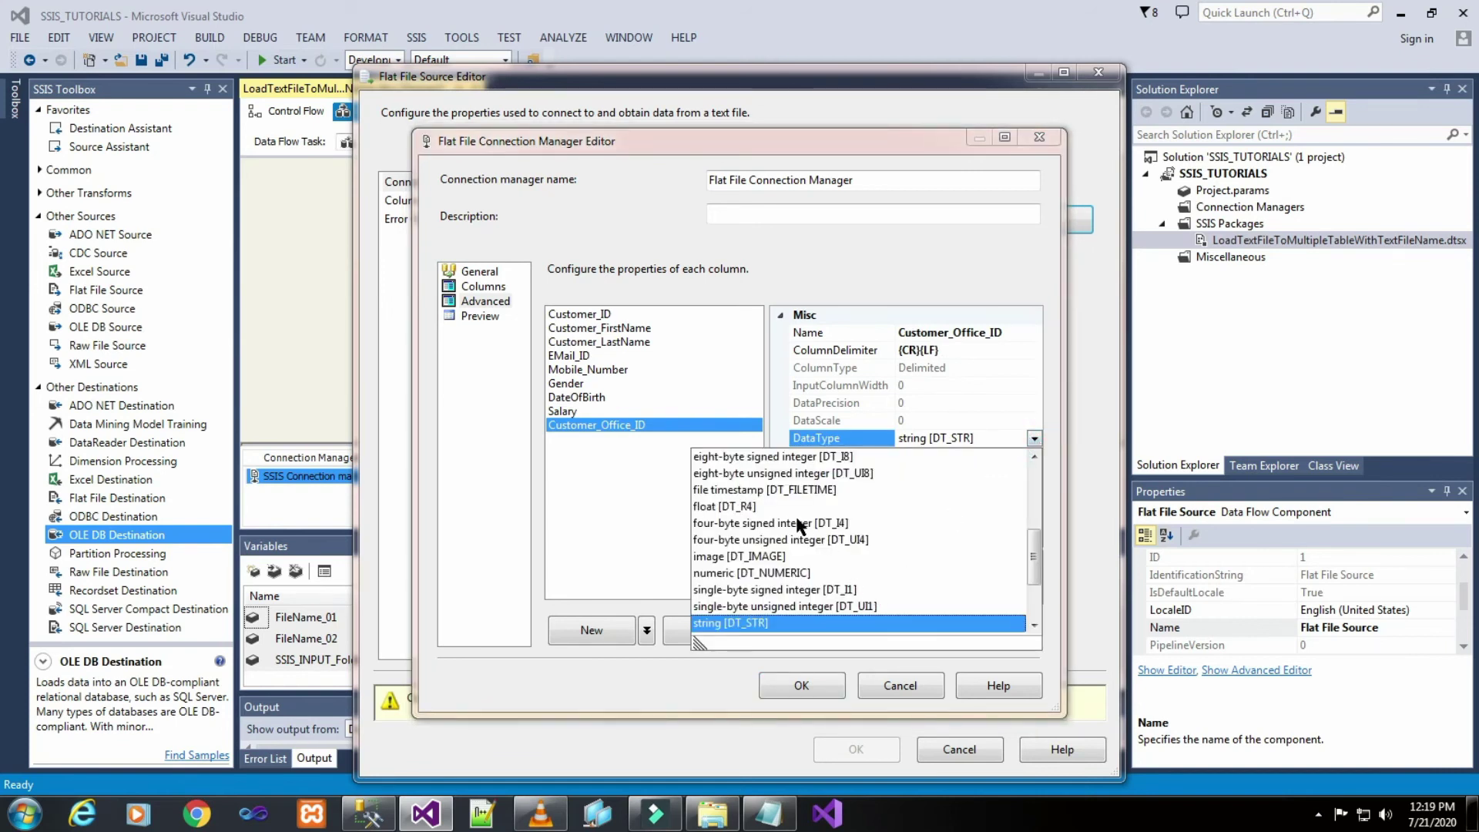
pyautogui.click(802, 524)
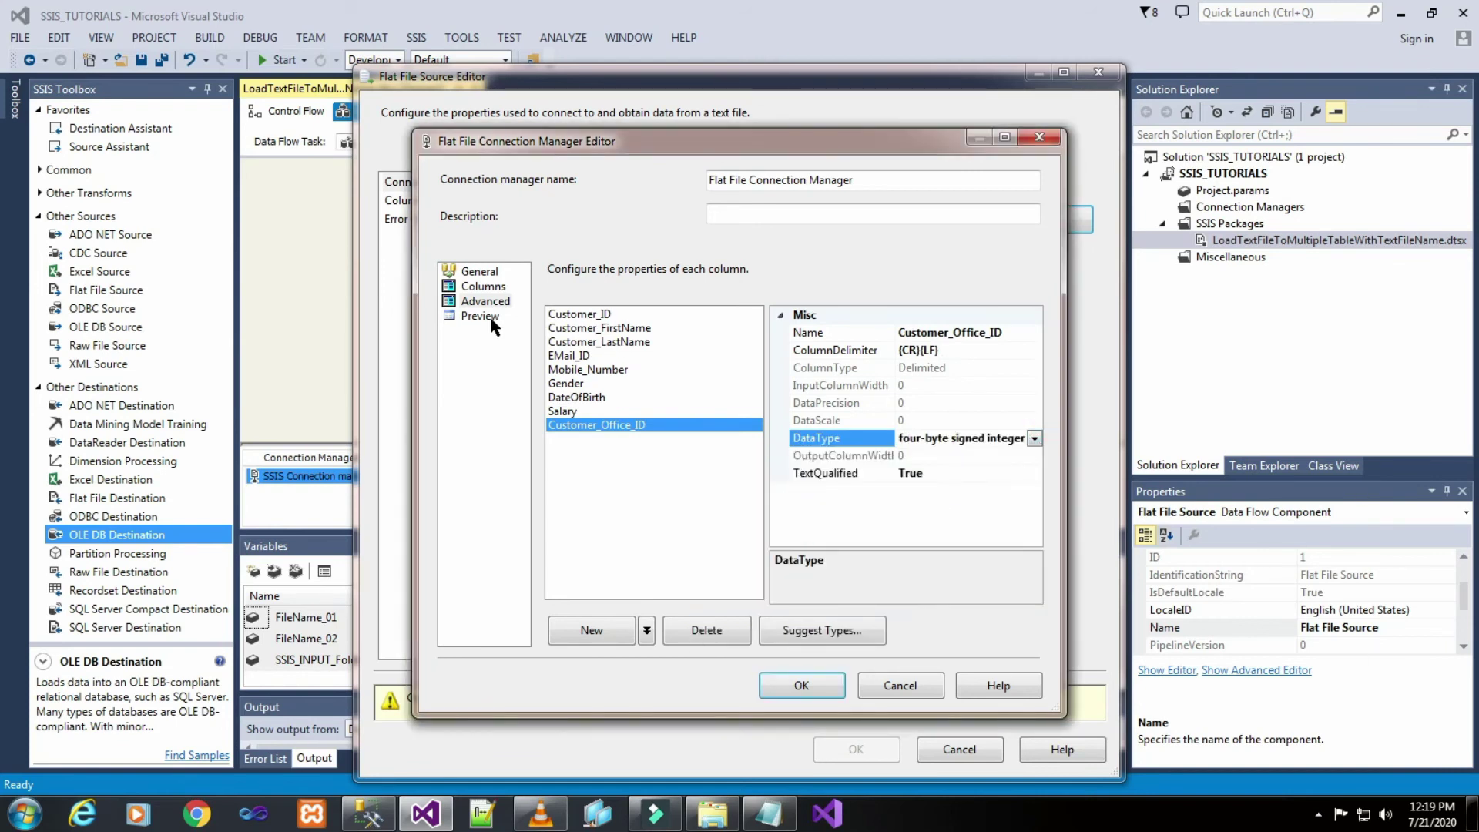
pyautogui.click(809, 684)
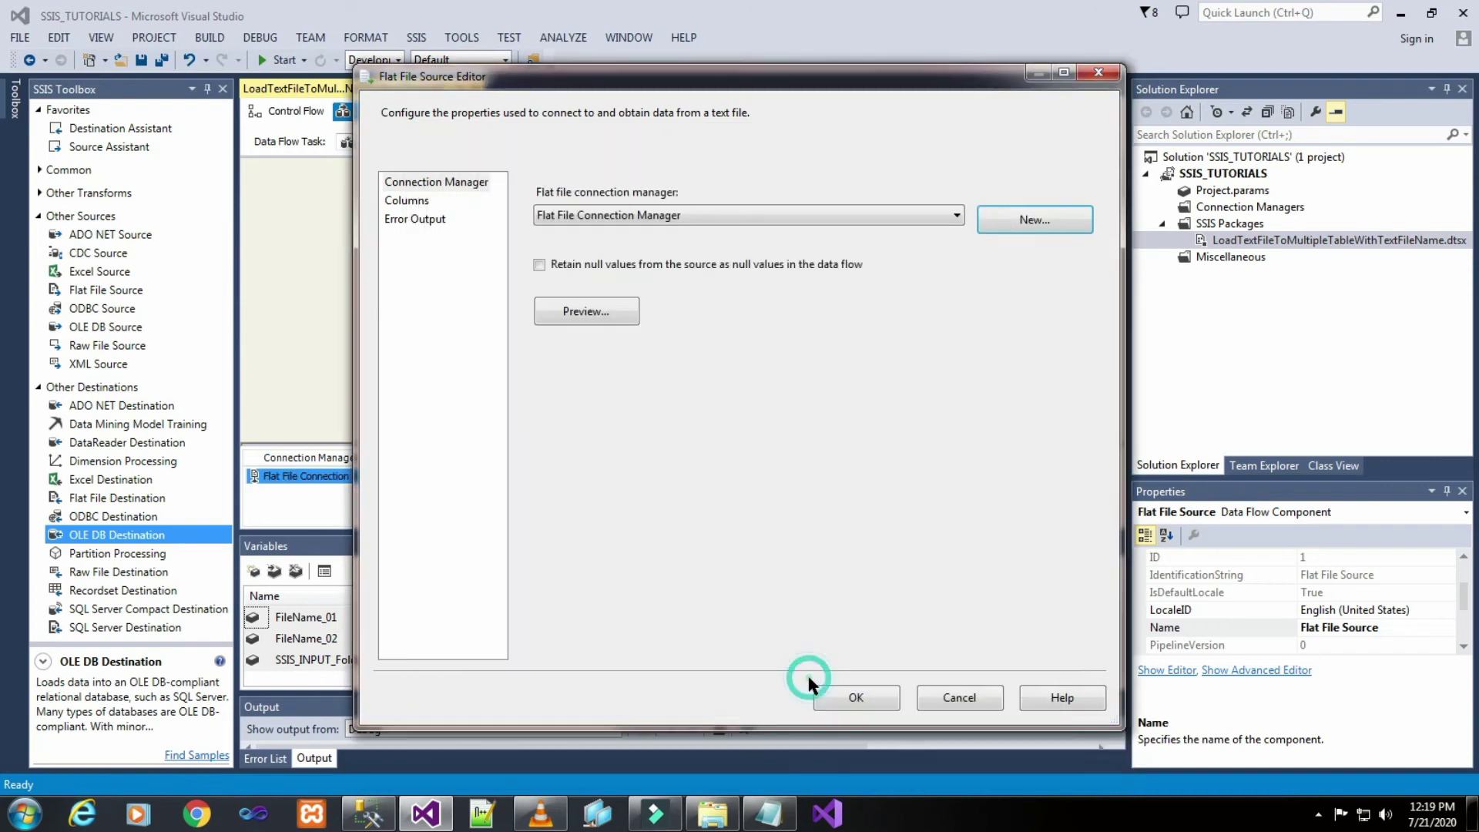
# - Make the Flat File Source retain null values, review its columns and error output, and accept the source settings
pyautogui.click(612, 264)
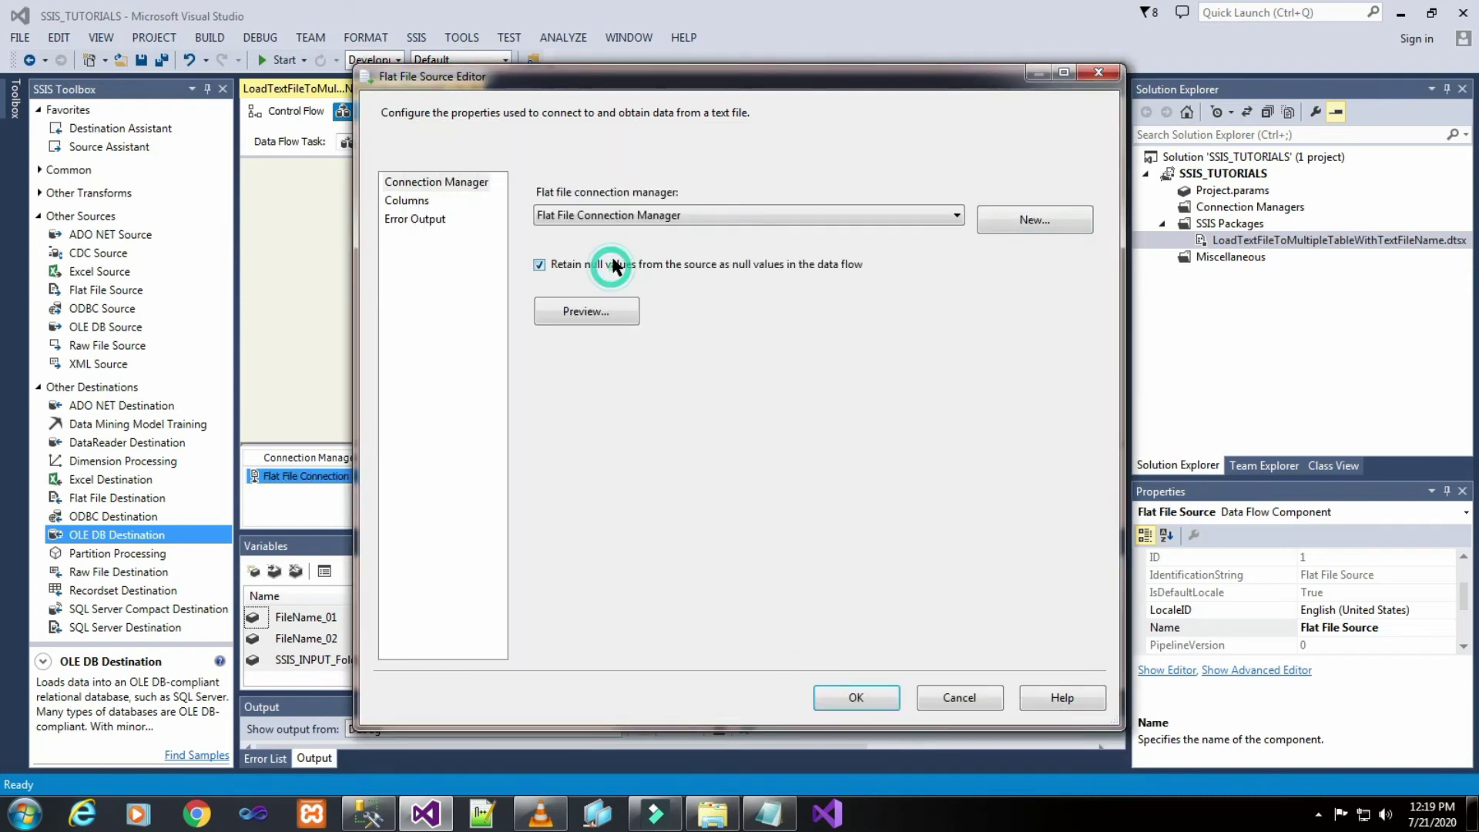
pyautogui.click(409, 202)
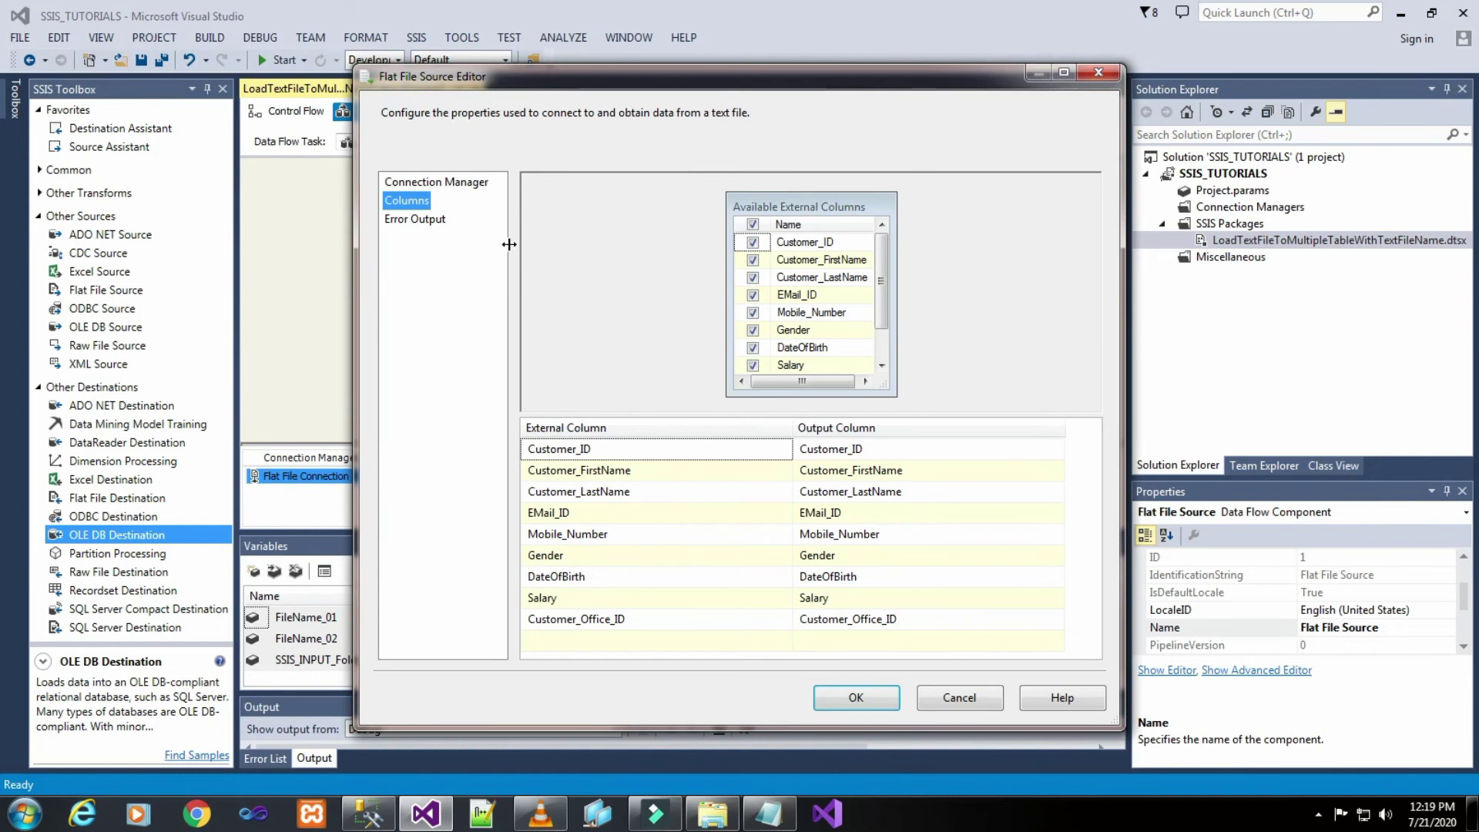
pyautogui.click(429, 221)
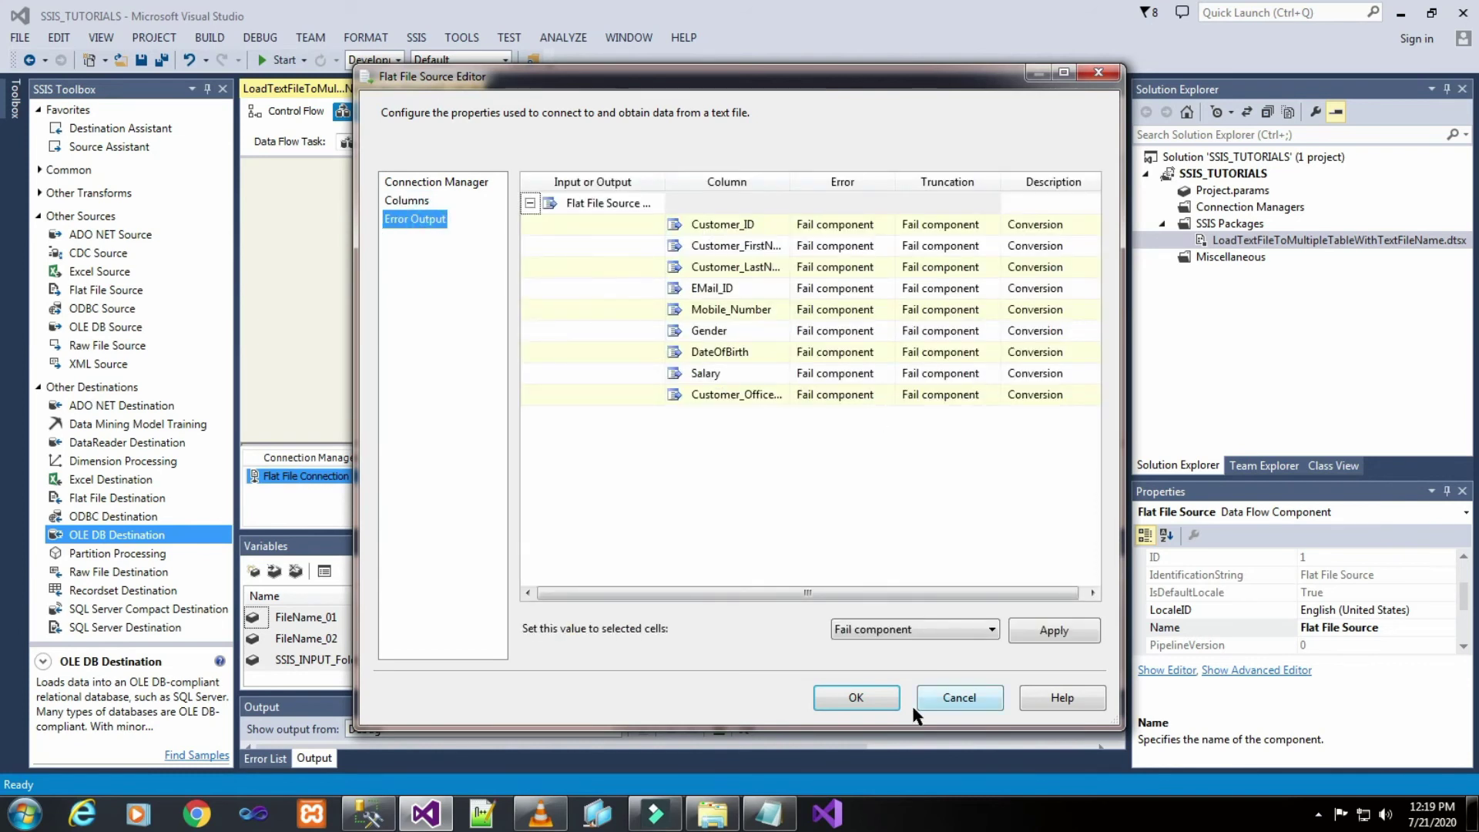
pyautogui.click(855, 697)
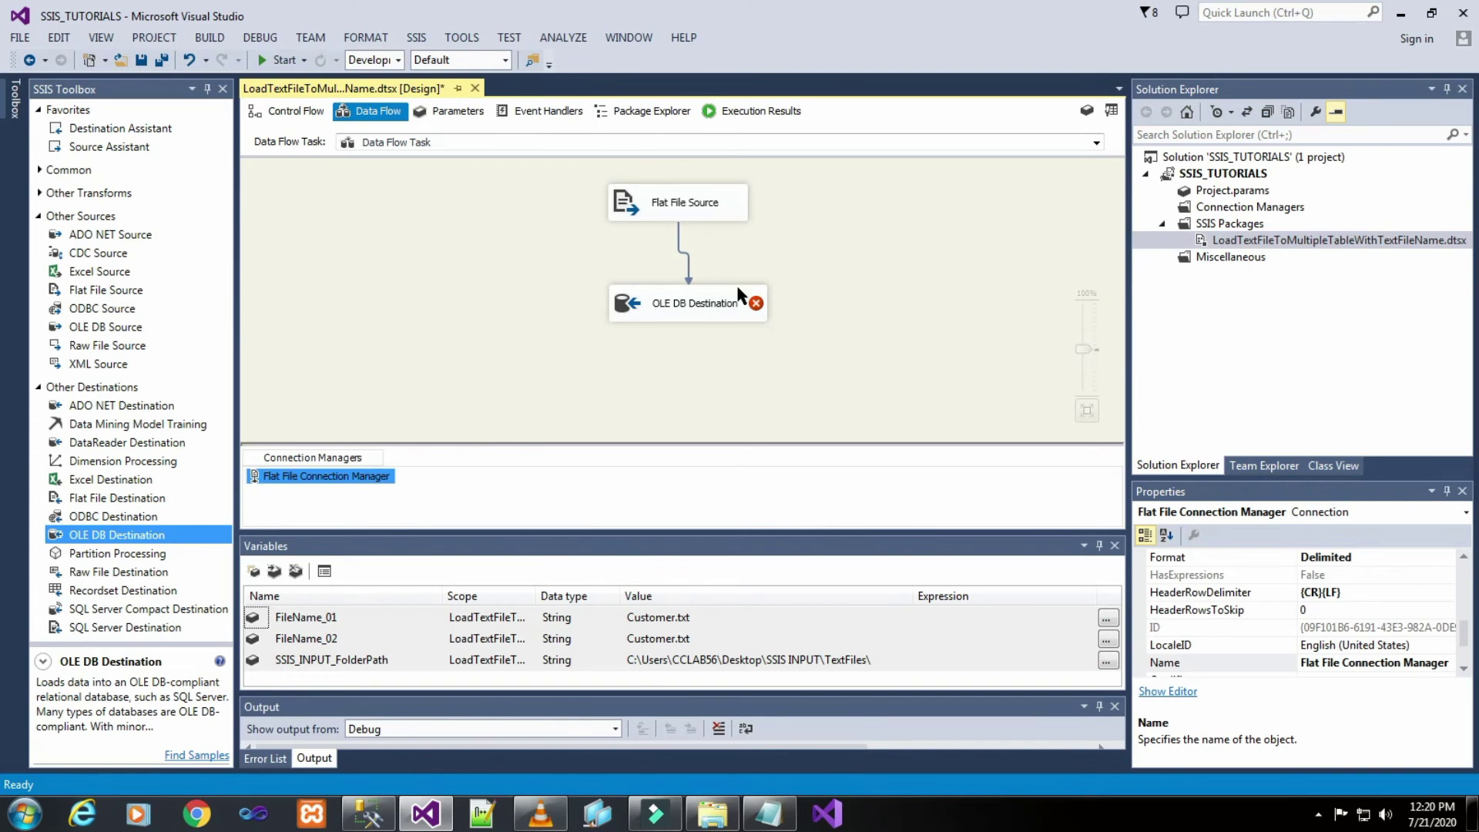
# - Open the OLE DB Destination's connection configuration and delete the stored CCLAB56\SQL2014.TRAINER data connection
pyautogui.doubleClick(710, 303)
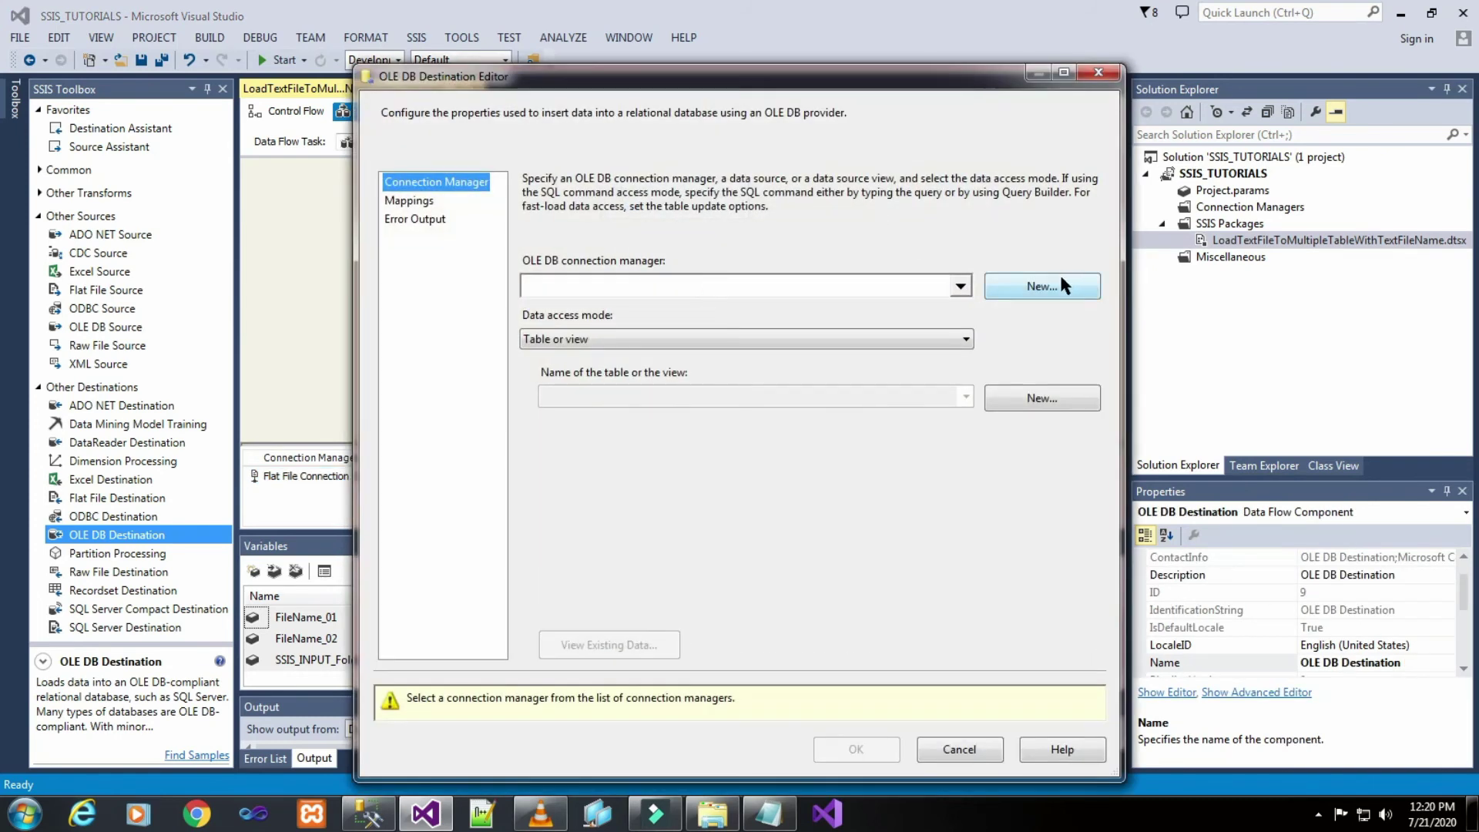
pyautogui.click(1060, 284)
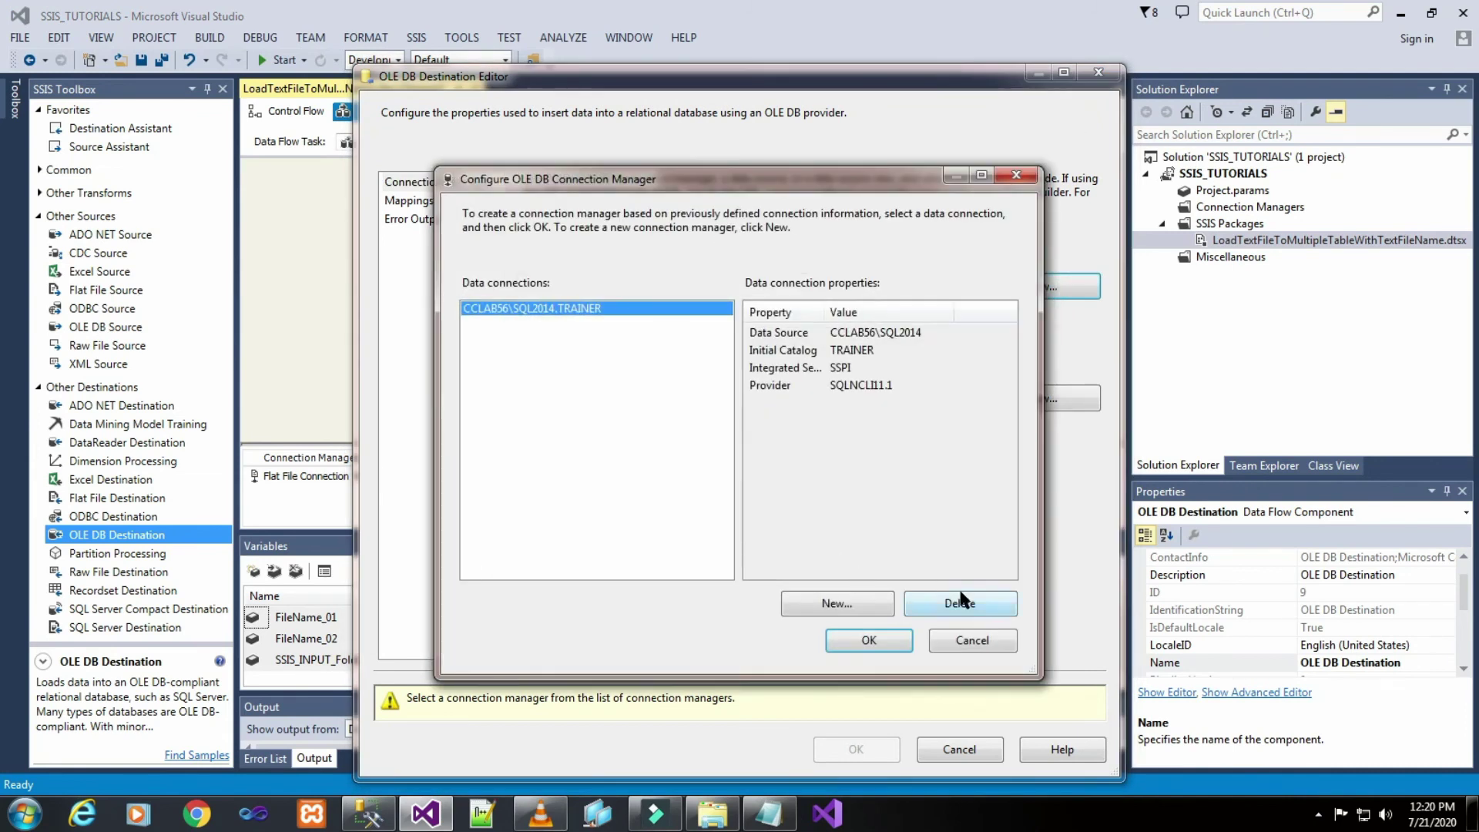
pyautogui.click(961, 603)
# - Start a new OLE DB connection with server name CCLAB56\SQL2014, and check the server and database in SQL Server Management Studio before returning to Visual Studio
pyautogui.click(860, 597)
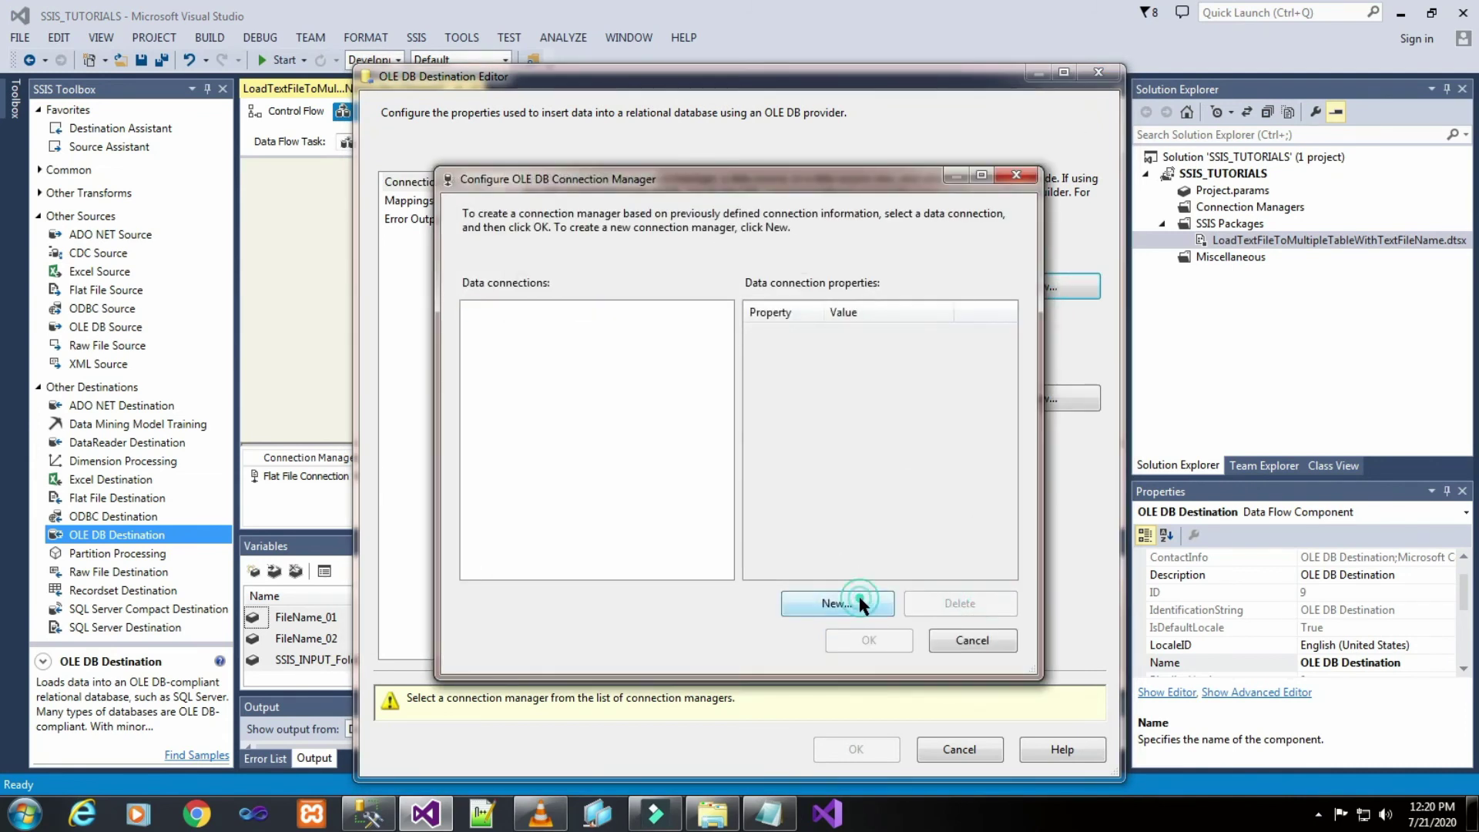
pyautogui.click(889, 231)
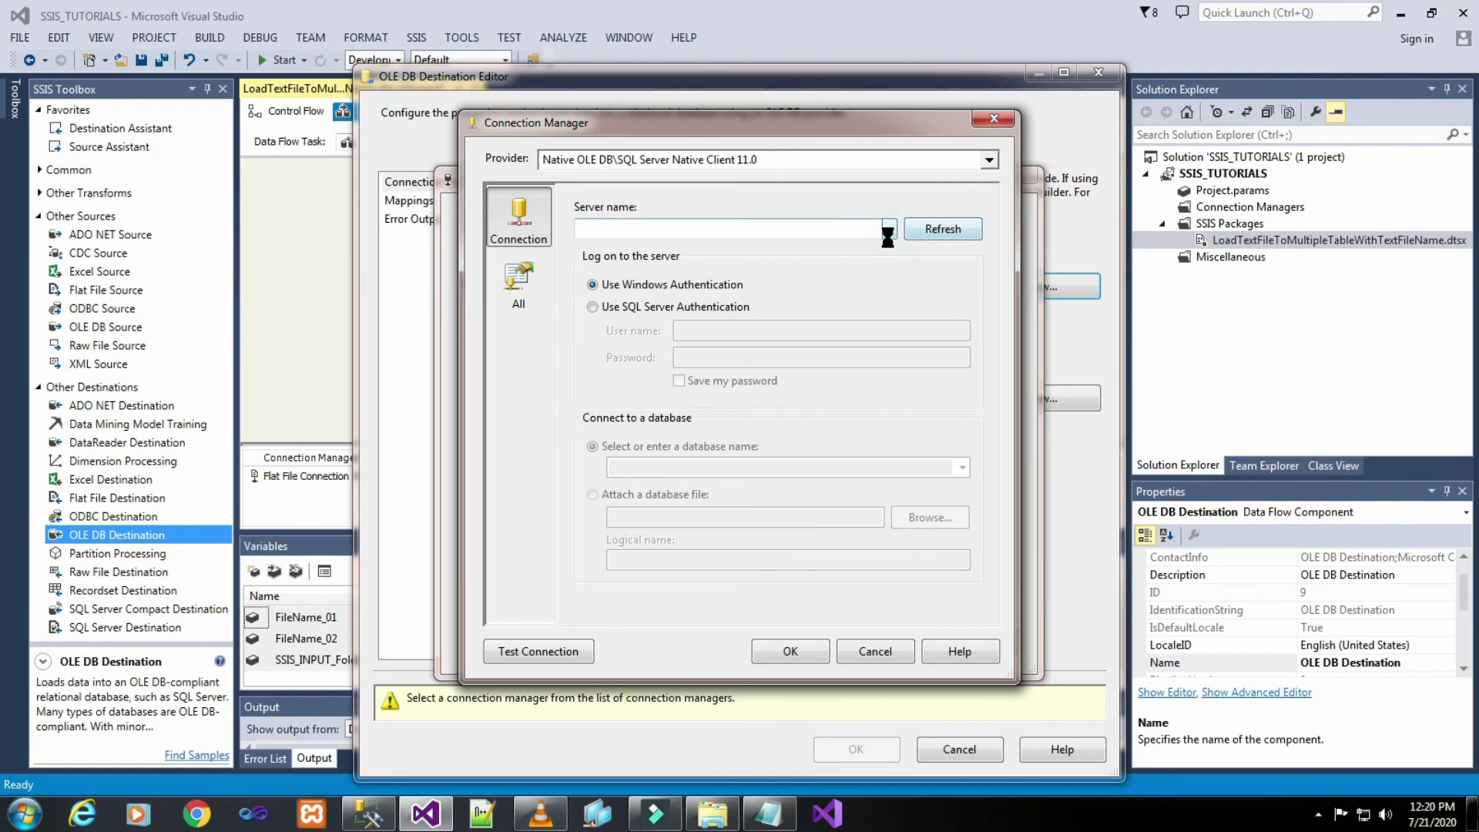
pyautogui.click(890, 231)
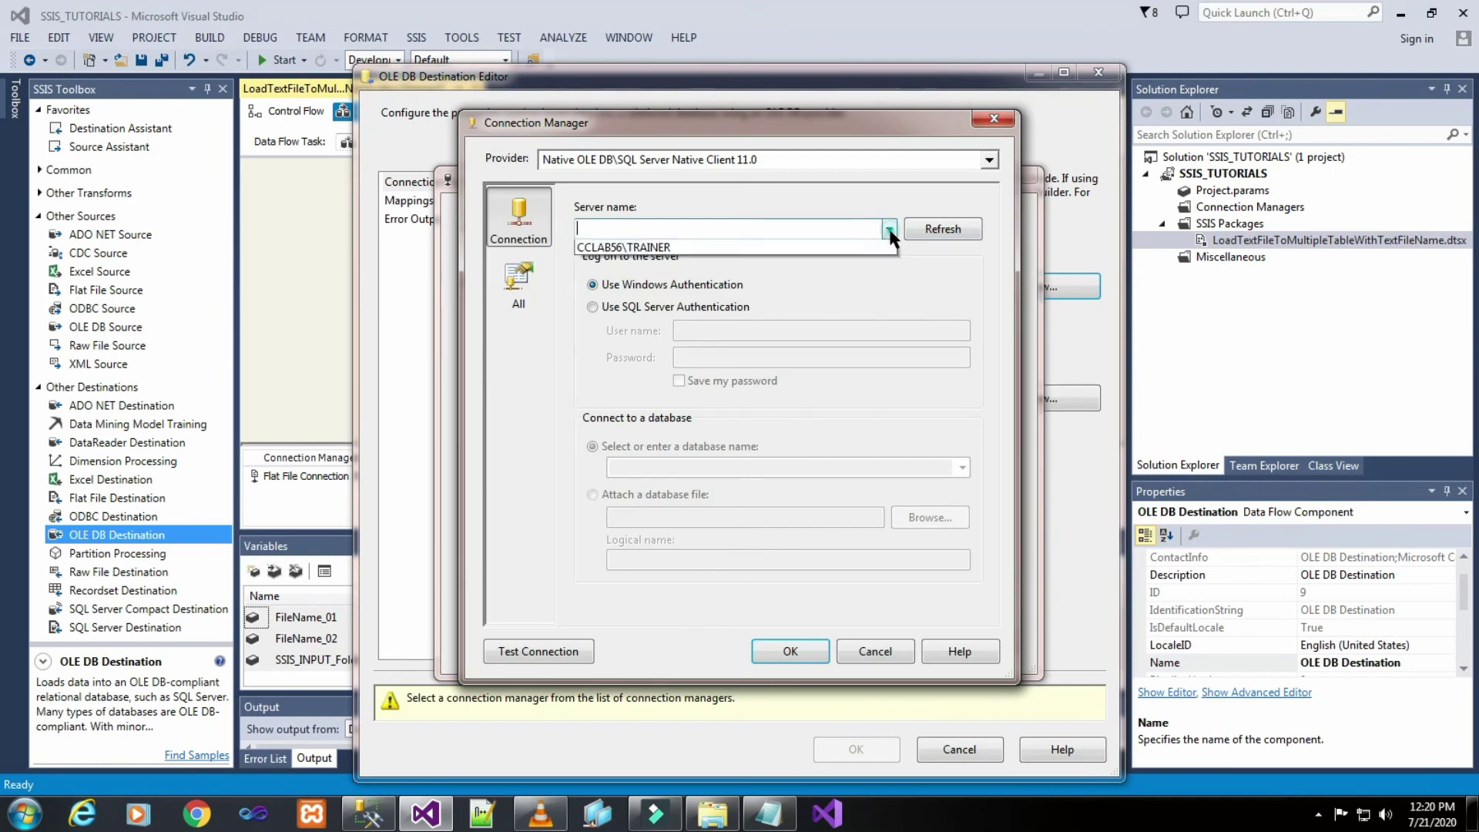
pyautogui.click(786, 261)
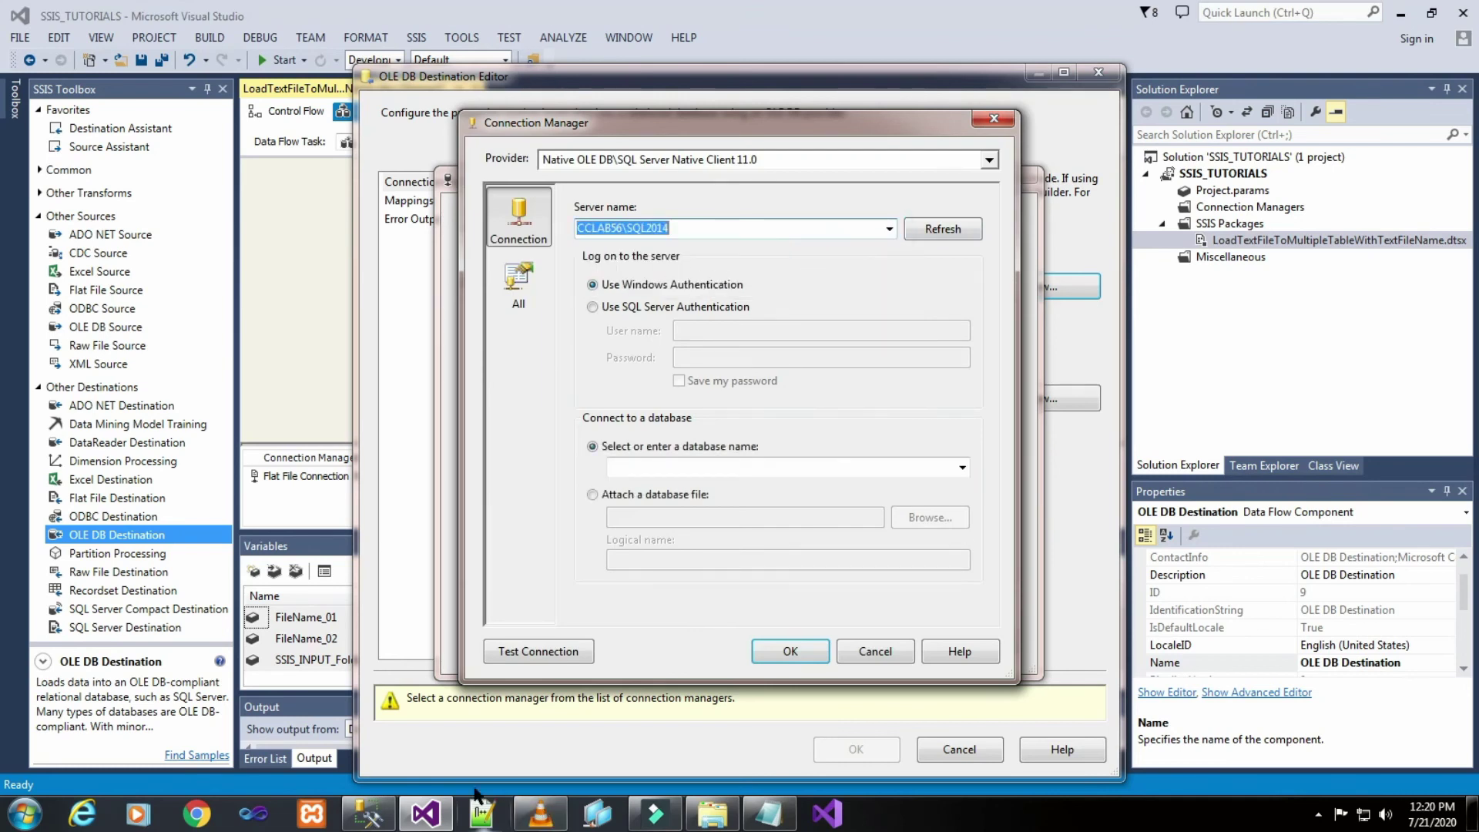
pyautogui.click(368, 813)
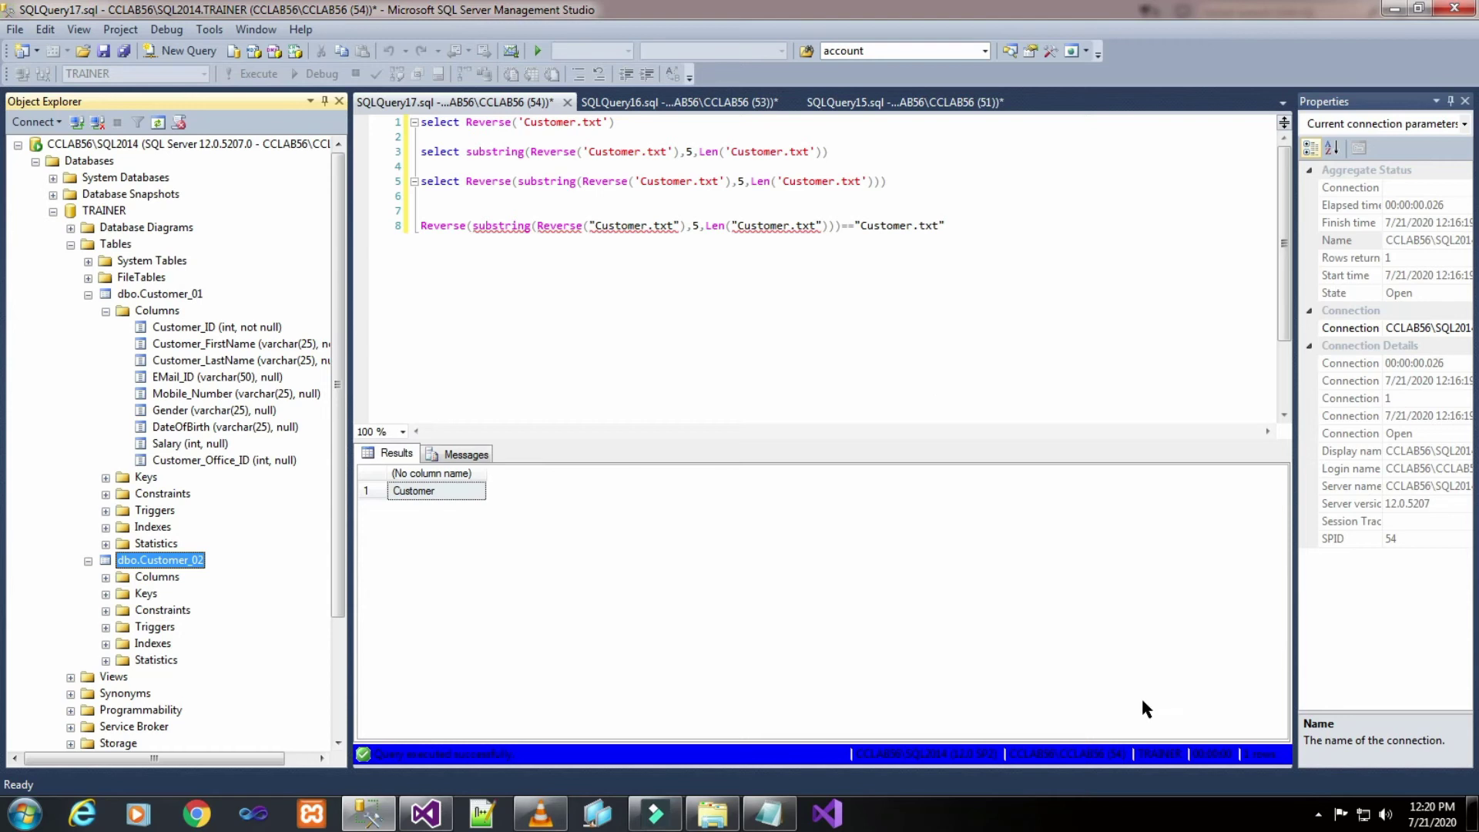
pyautogui.moveTo(528, 825)
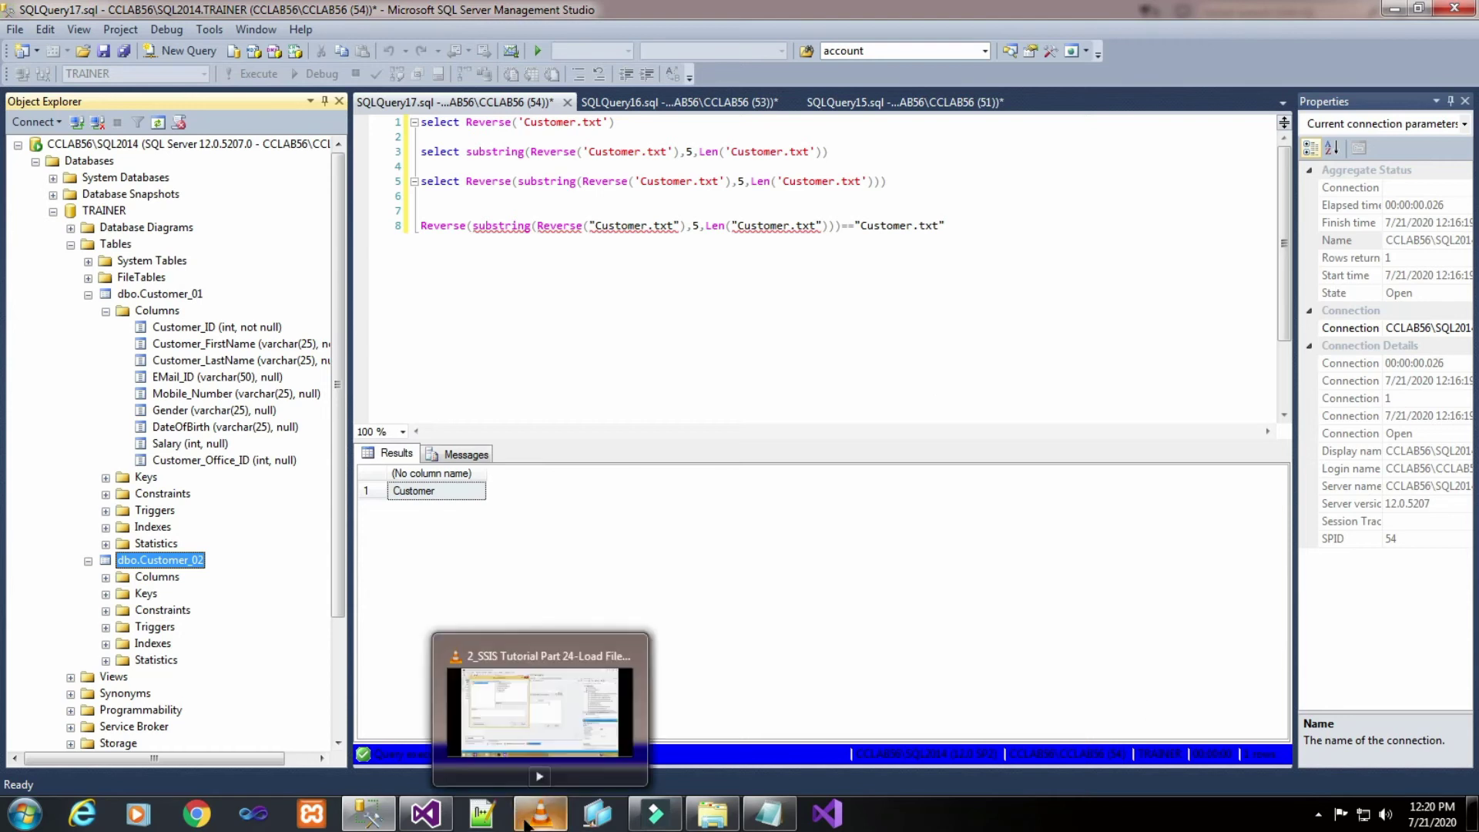
pyautogui.click(425, 813)
# - Choose the TRAINER database for the new connection, test the connection, and accept it as the destination's connection manager
pyautogui.click(962, 467)
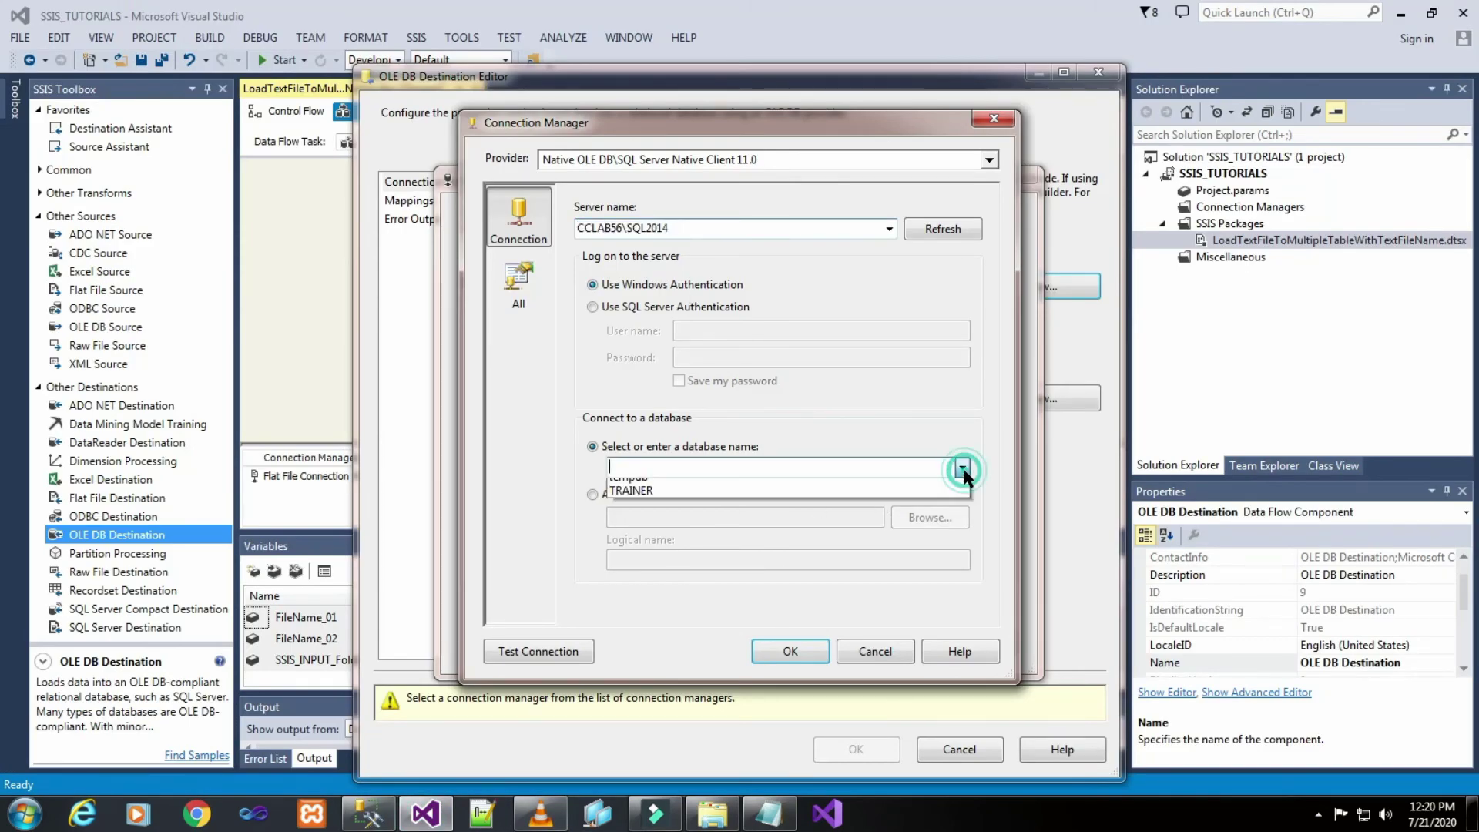
pyautogui.click(814, 541)
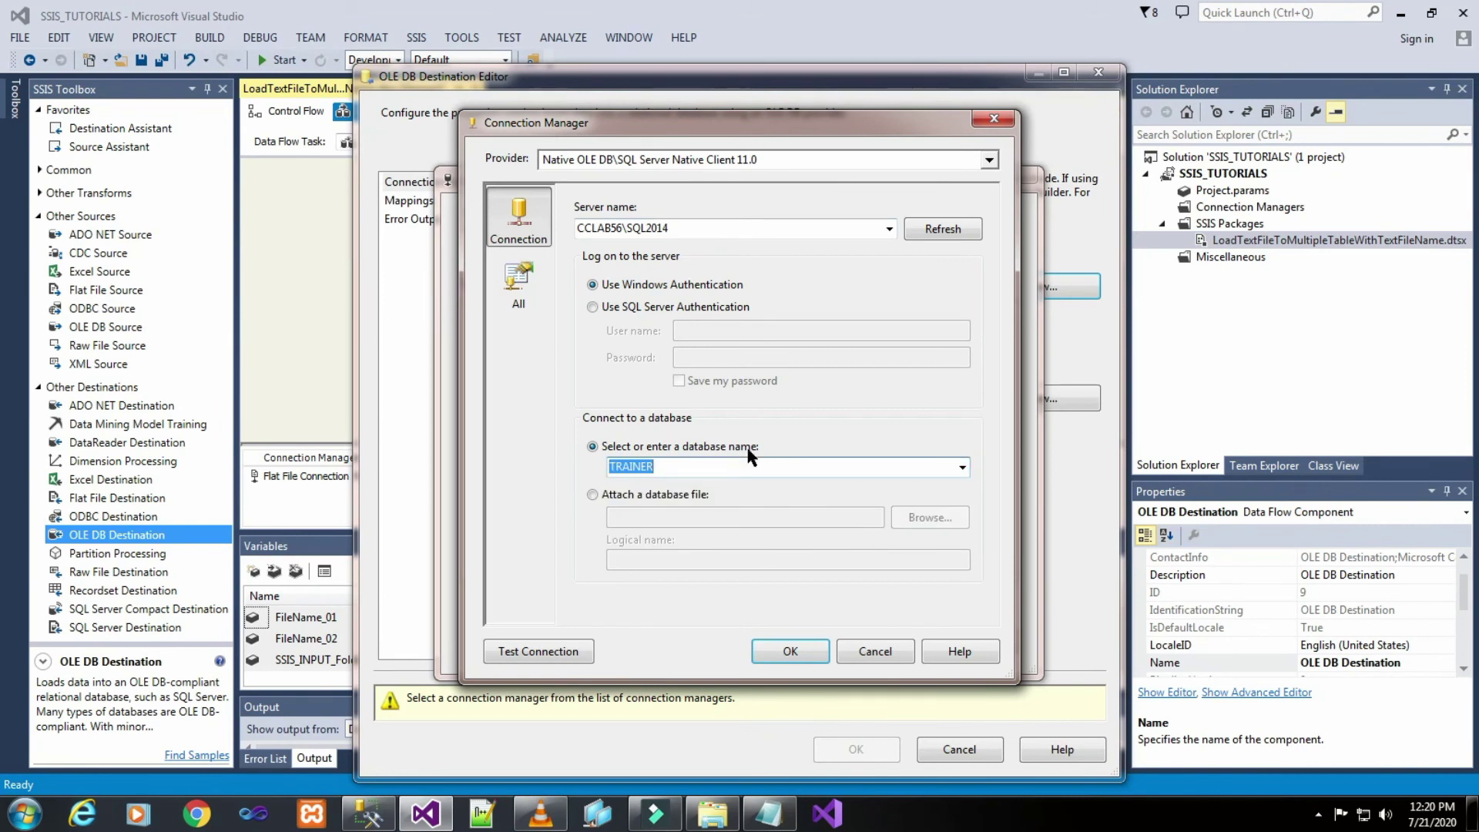
pyautogui.click(534, 651)
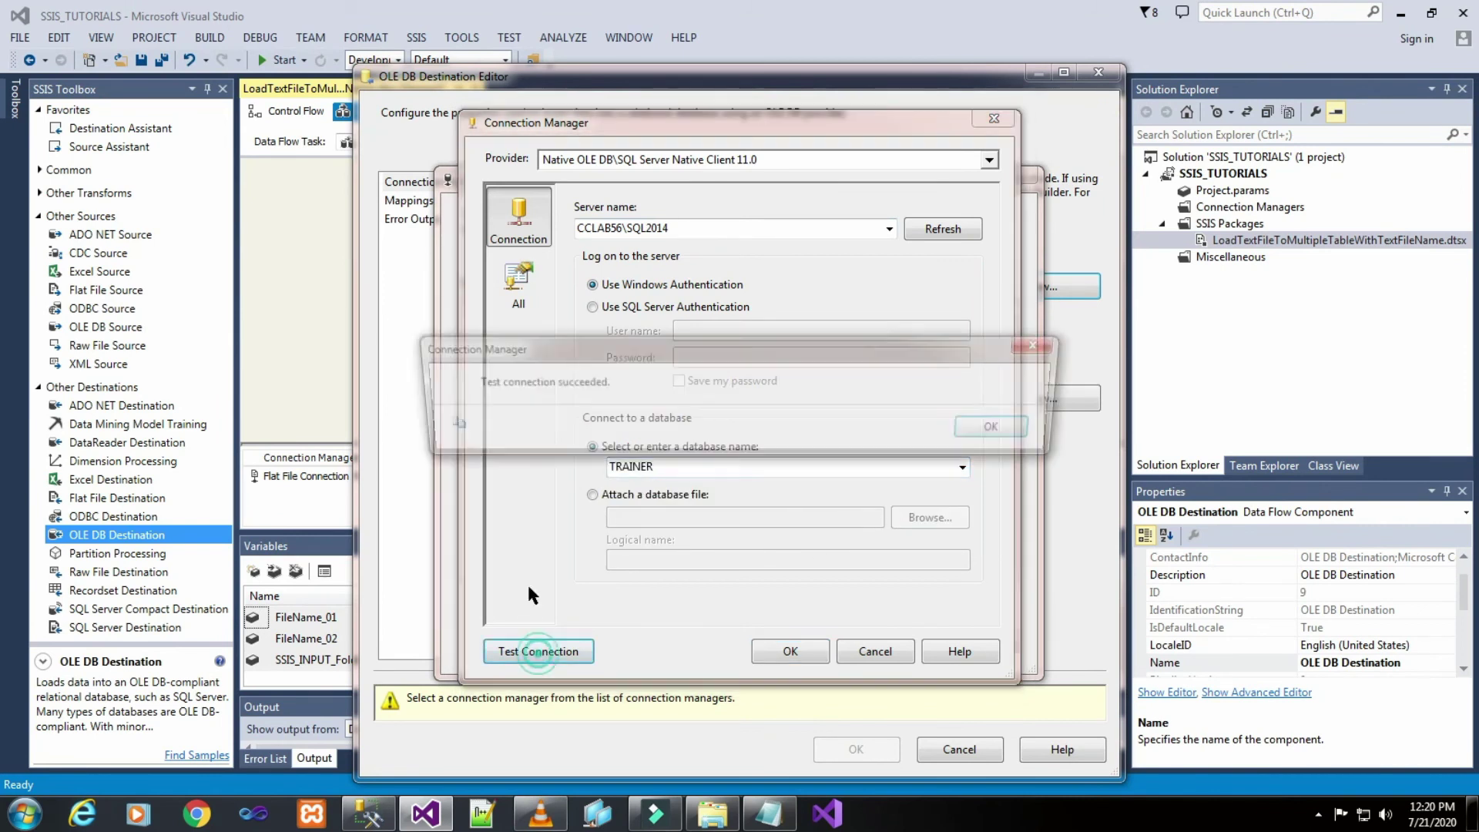
pyautogui.click(1006, 429)
pyautogui.click(784, 651)
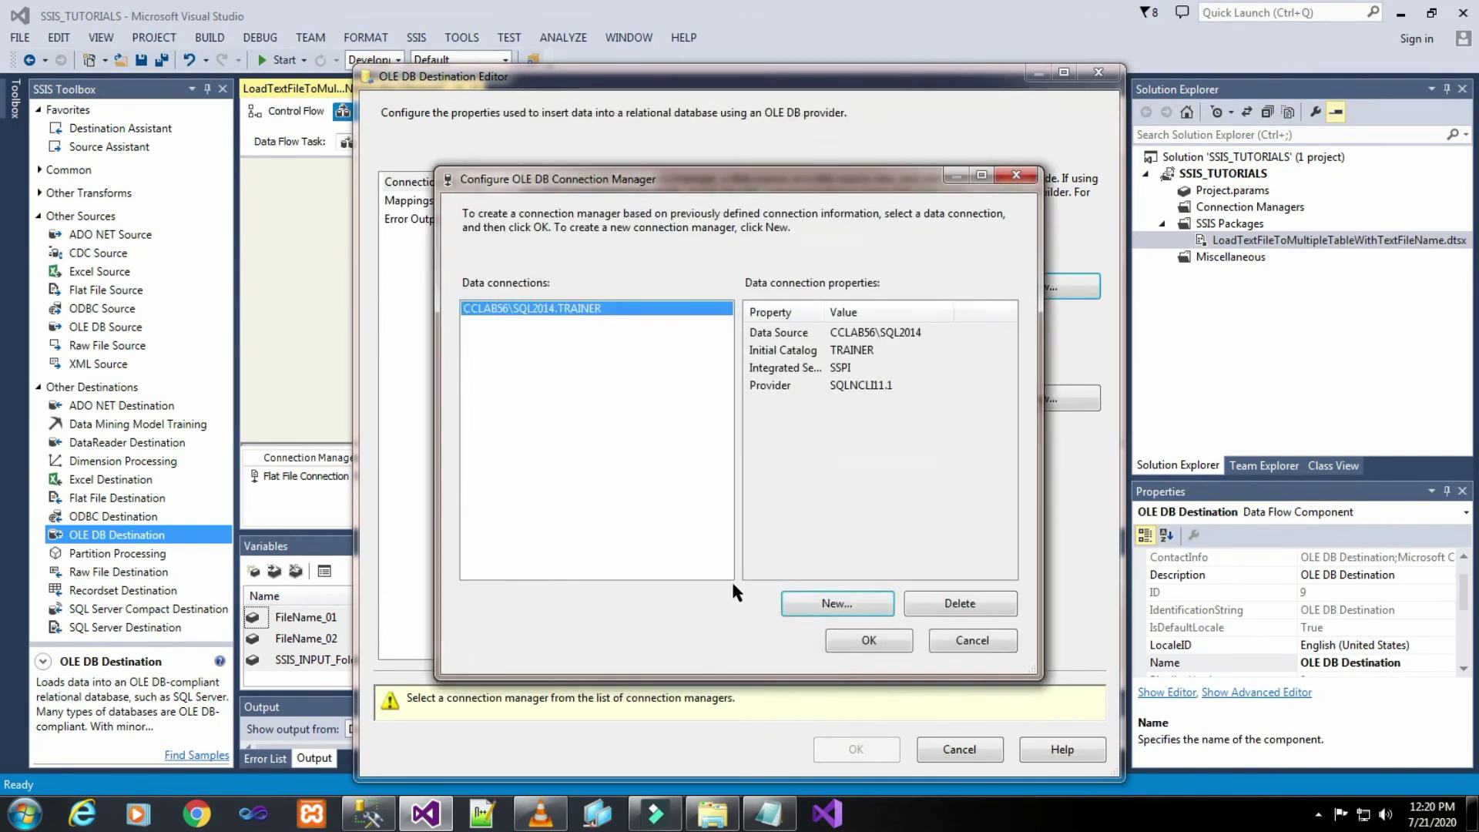
pyautogui.click(869, 641)
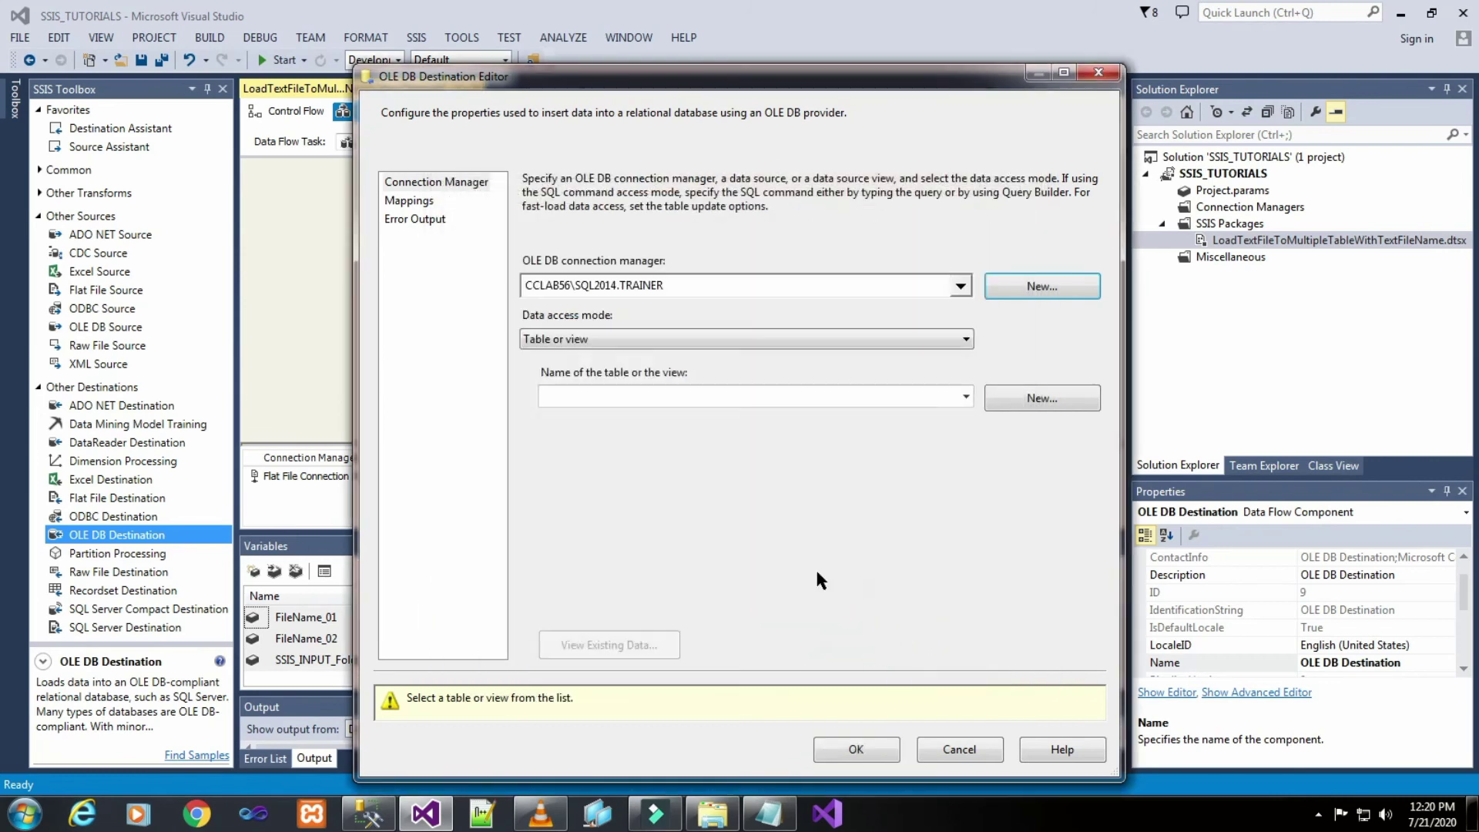
# - Set the OLE DB Destination's table to [dbo].[Customer_01], map its columns to the input columns, and accept the destination settings
pyautogui.click(965, 396)
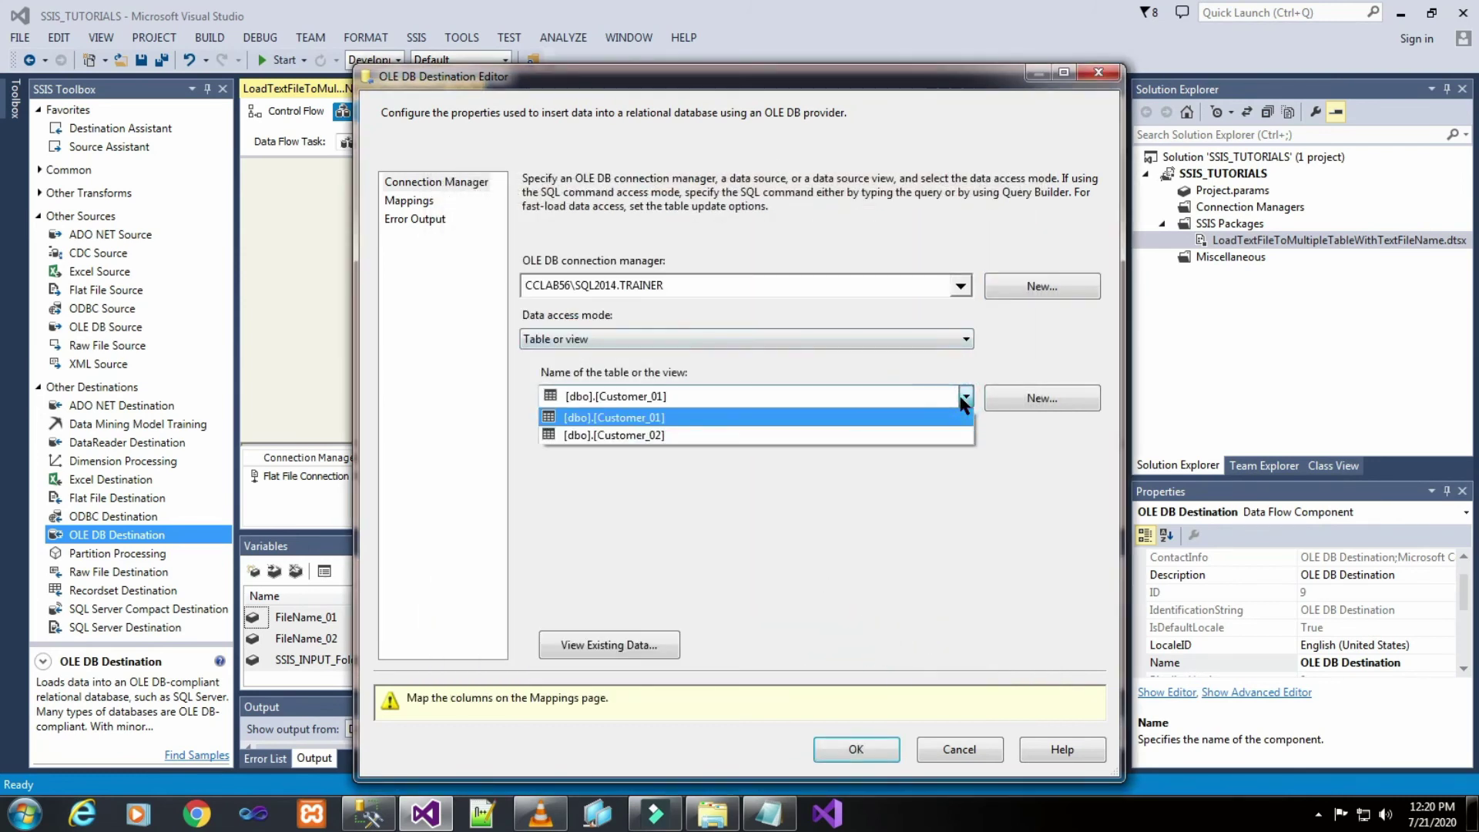
pyautogui.click(693, 417)
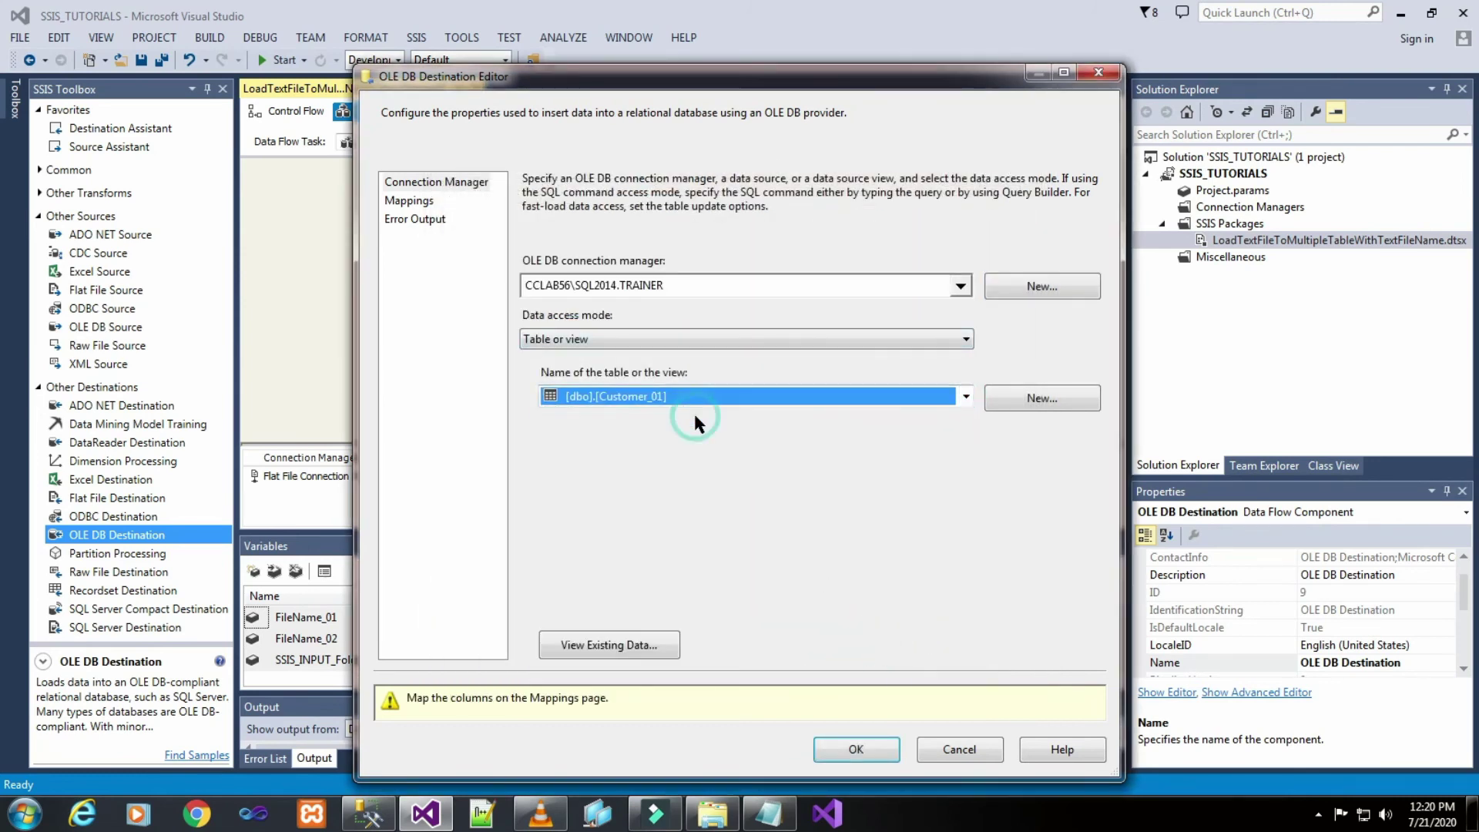
pyautogui.click(425, 202)
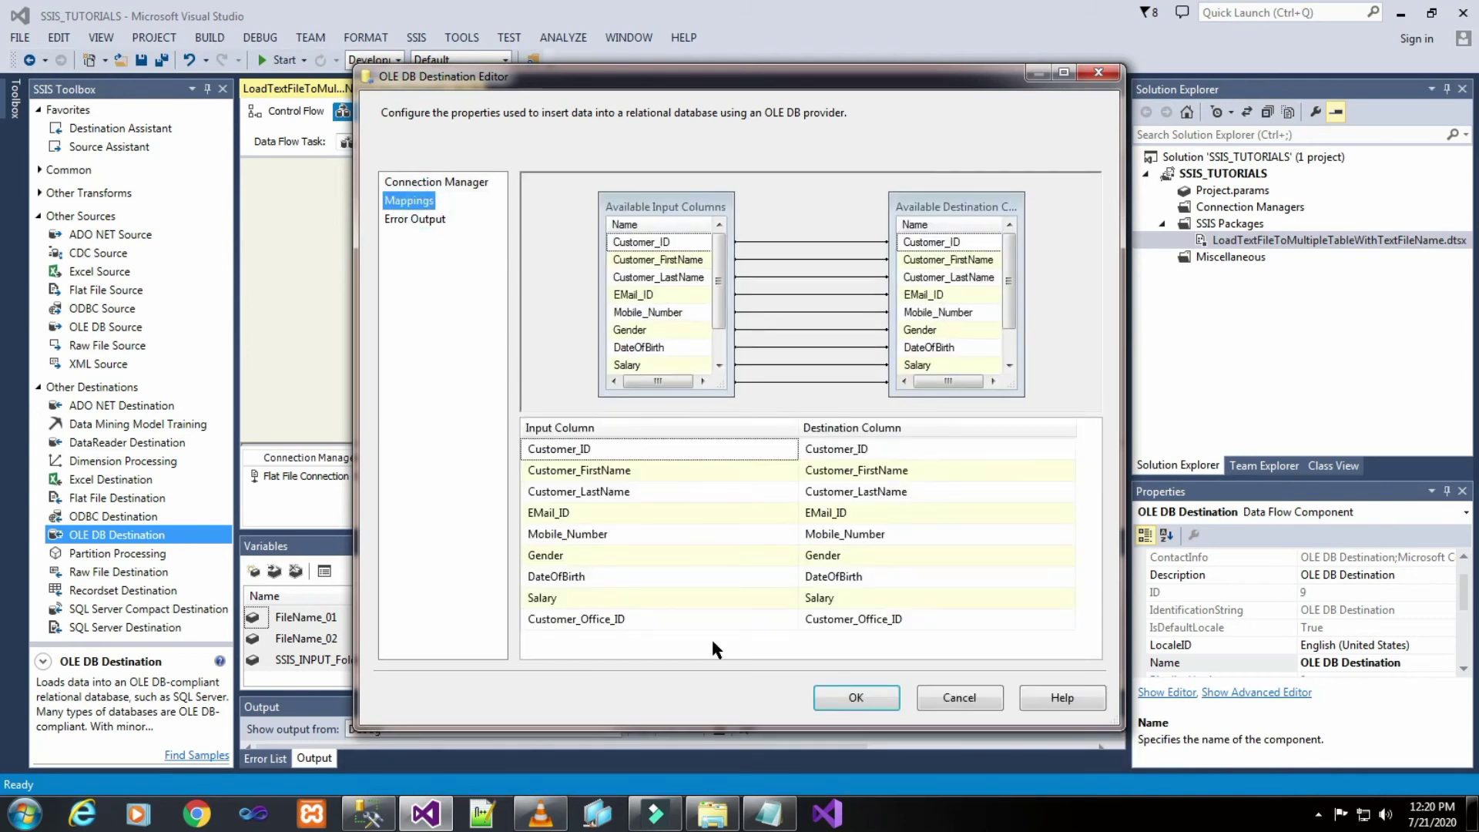
pyautogui.click(864, 699)
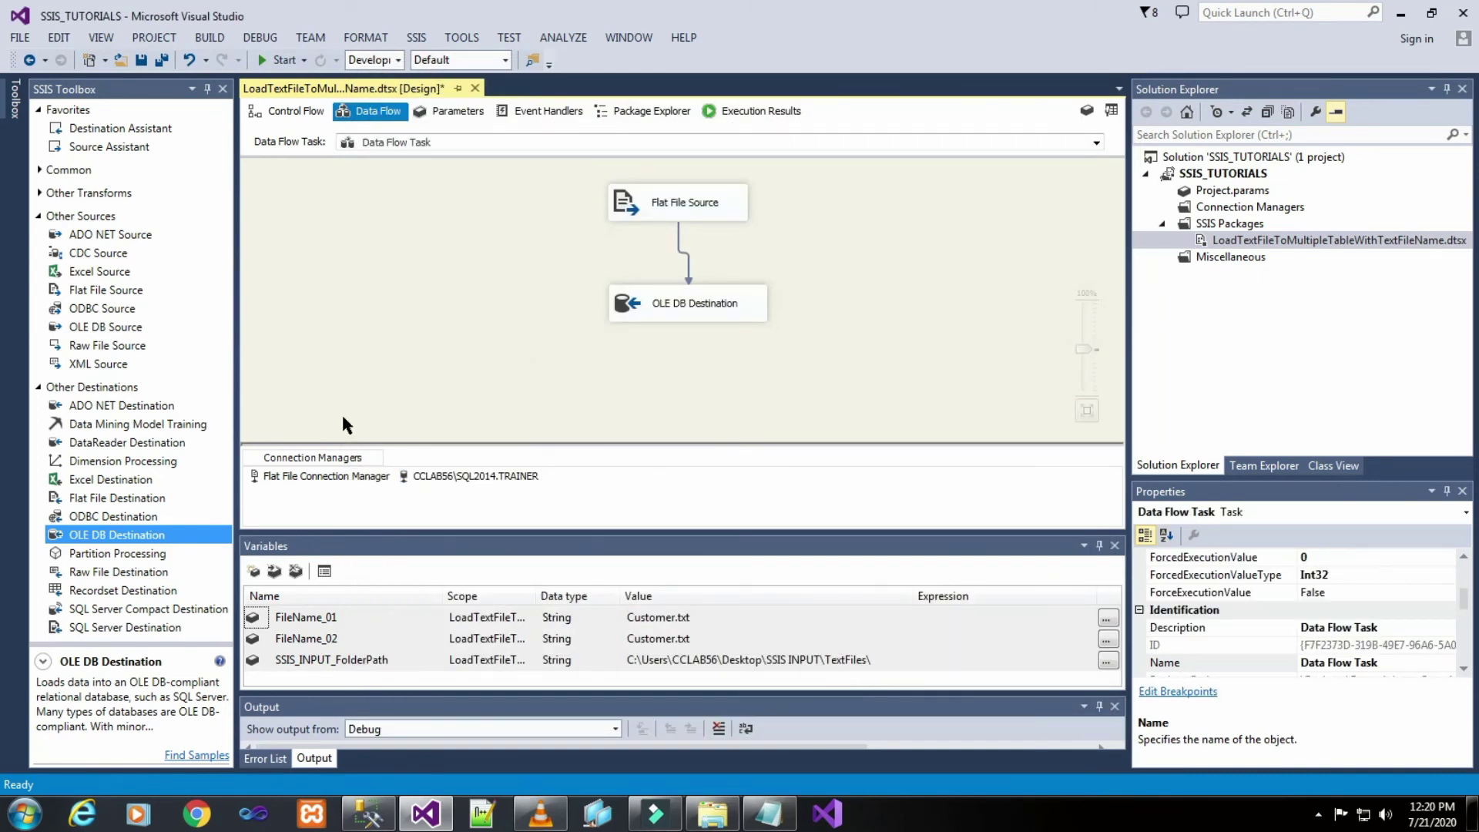
# - Rename the flat file connection manager as Conn_Customer_01
pyautogui.rightClick(348, 476)
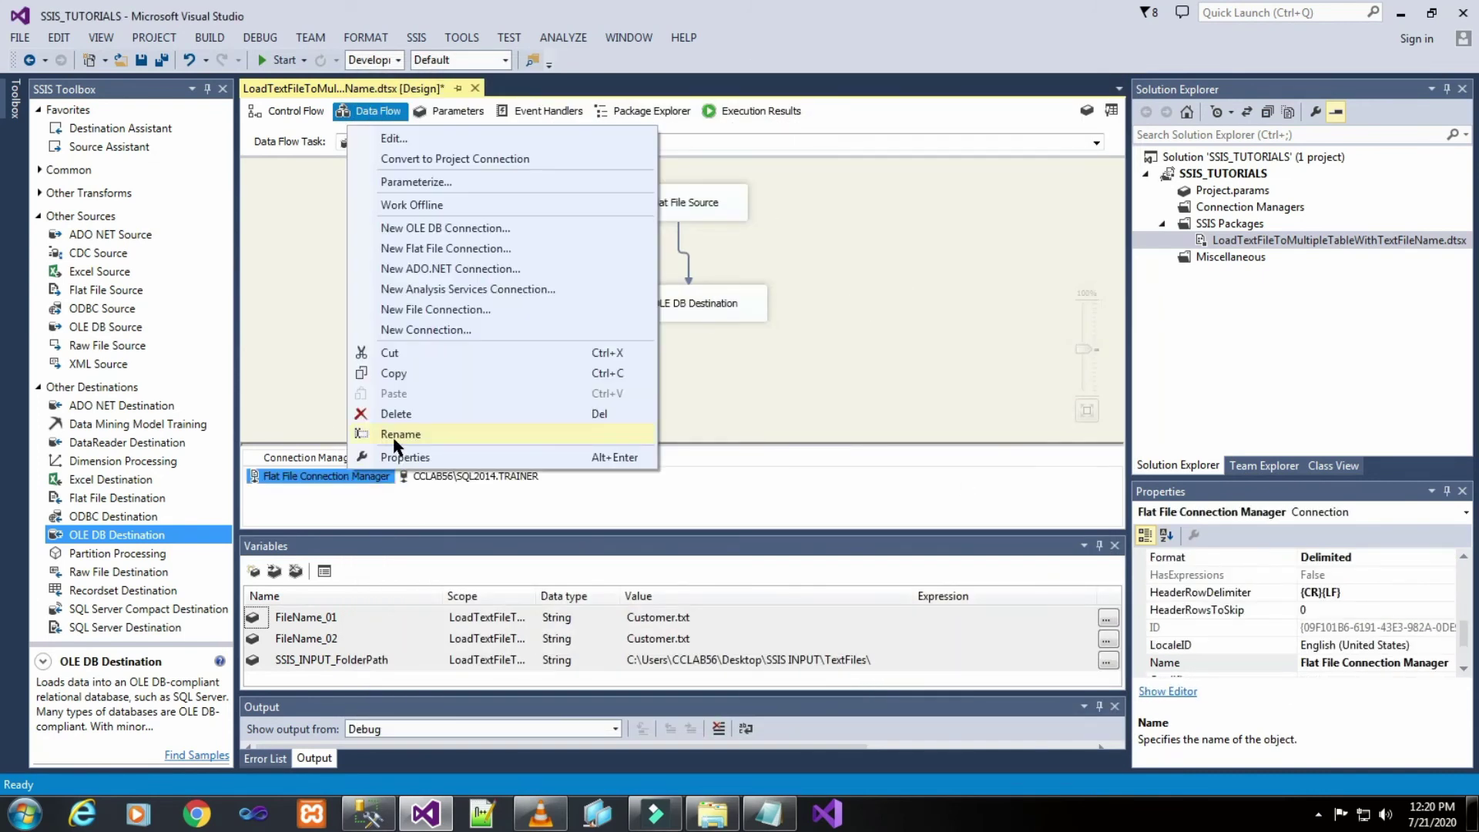
pyautogui.click(394, 436)
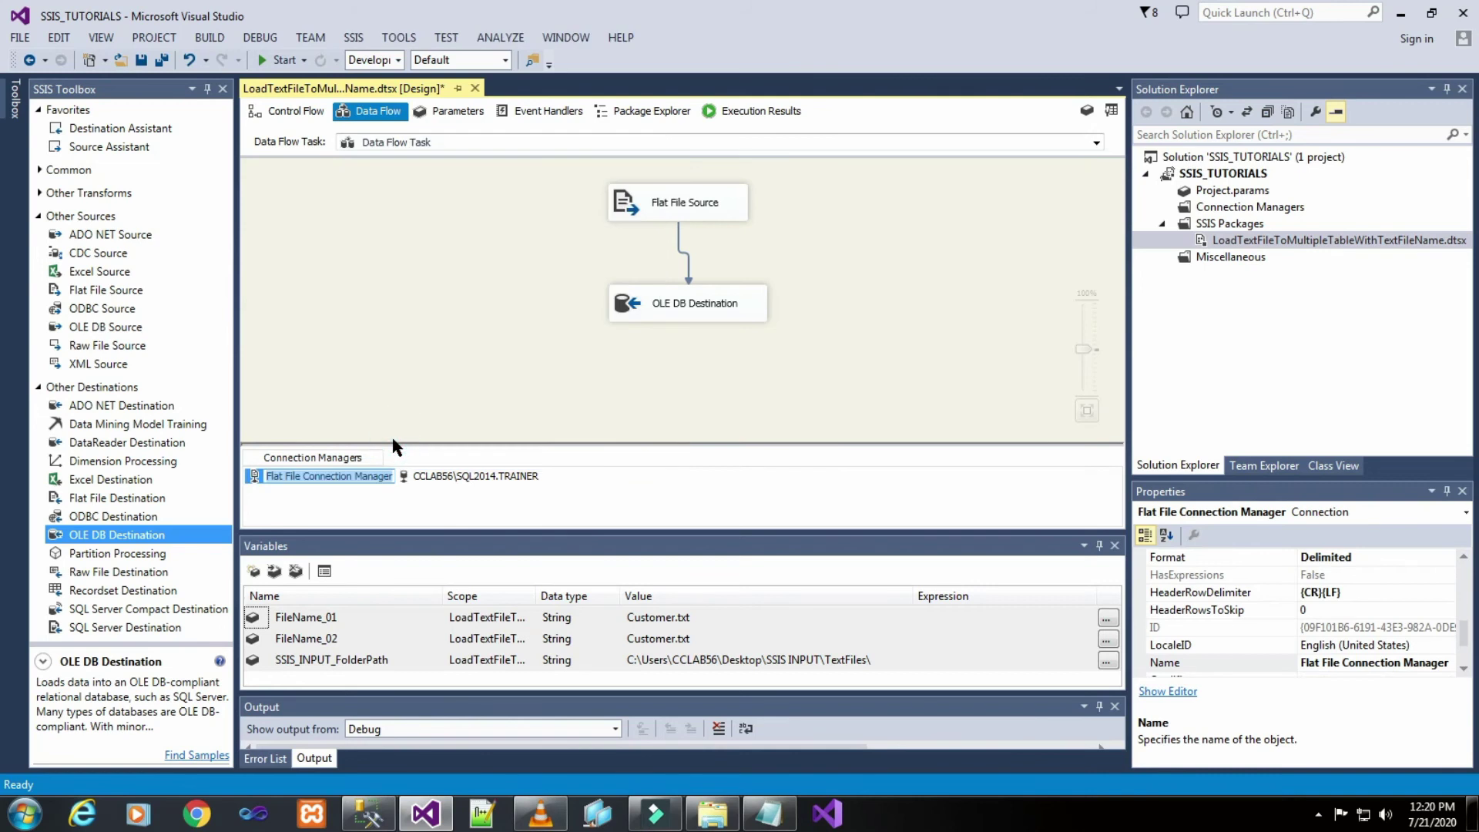
pyautogui.write('Co')
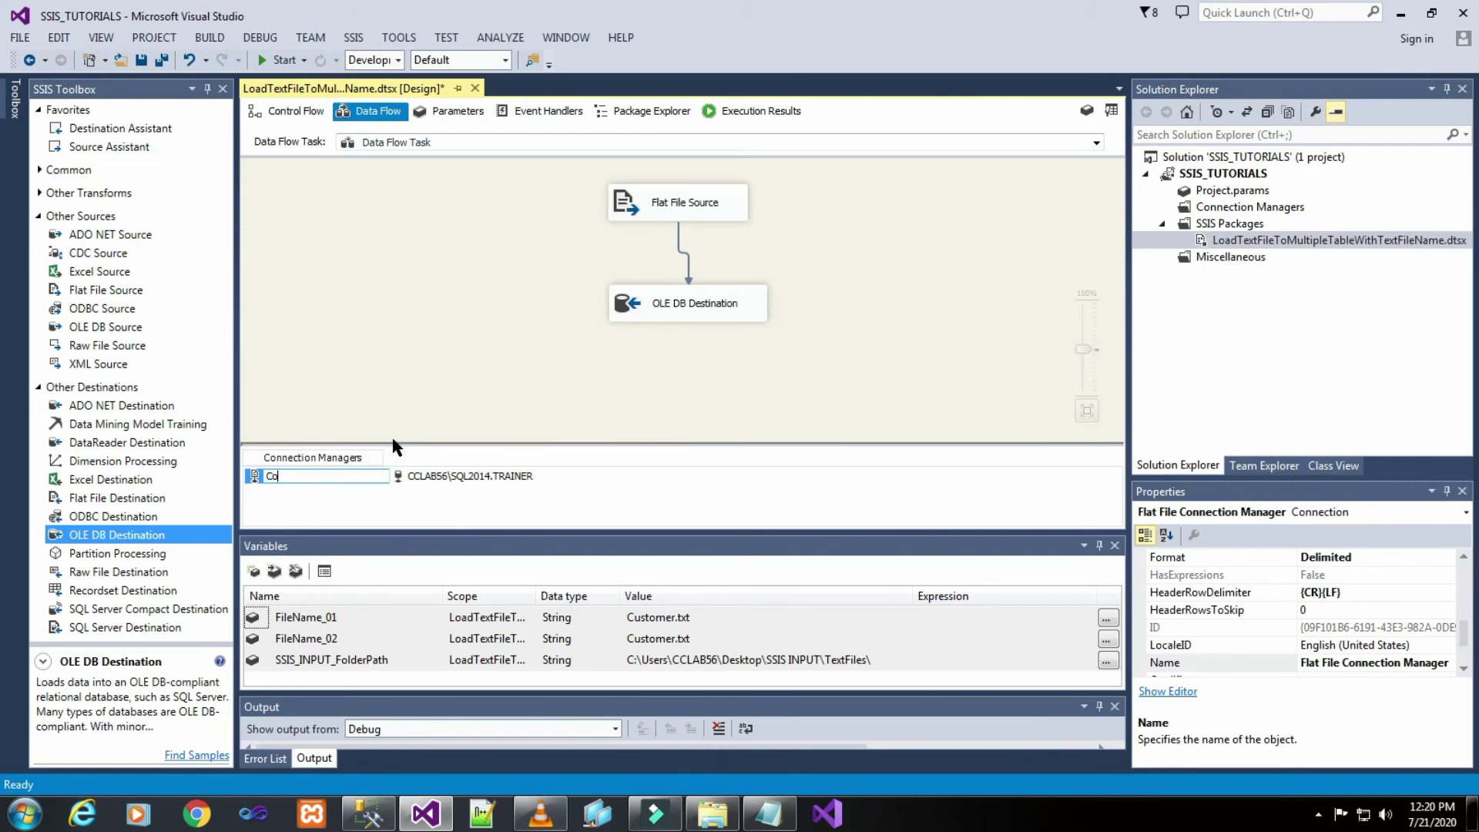
pyautogui.write('nn_Customer_01')
pyautogui.click(973, 248)
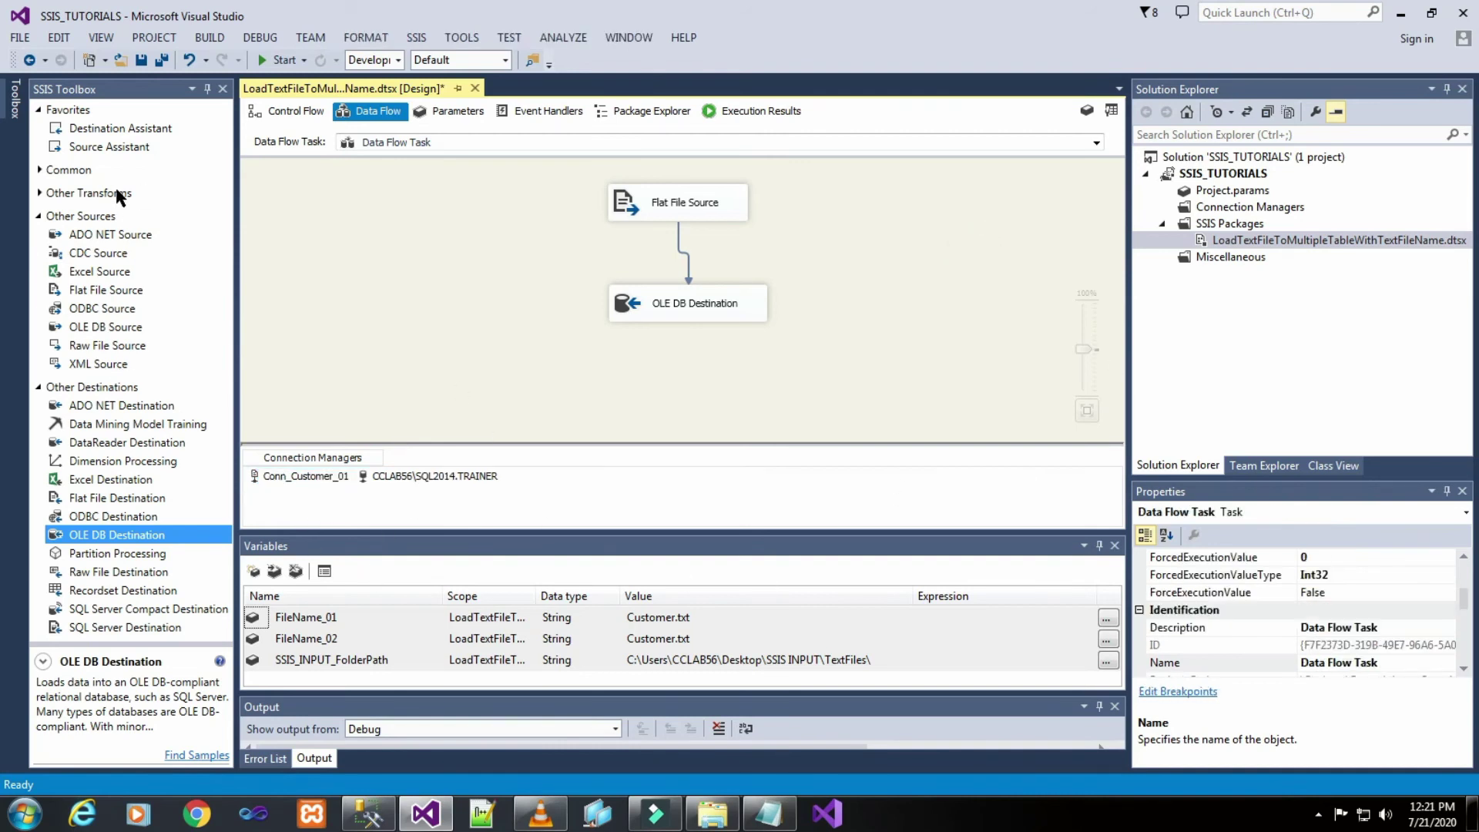
# - Return to the control flow and rename Data Flow Task in the Foreach Loop Container as Tbl_Customer_01
pyautogui.click(289, 112)
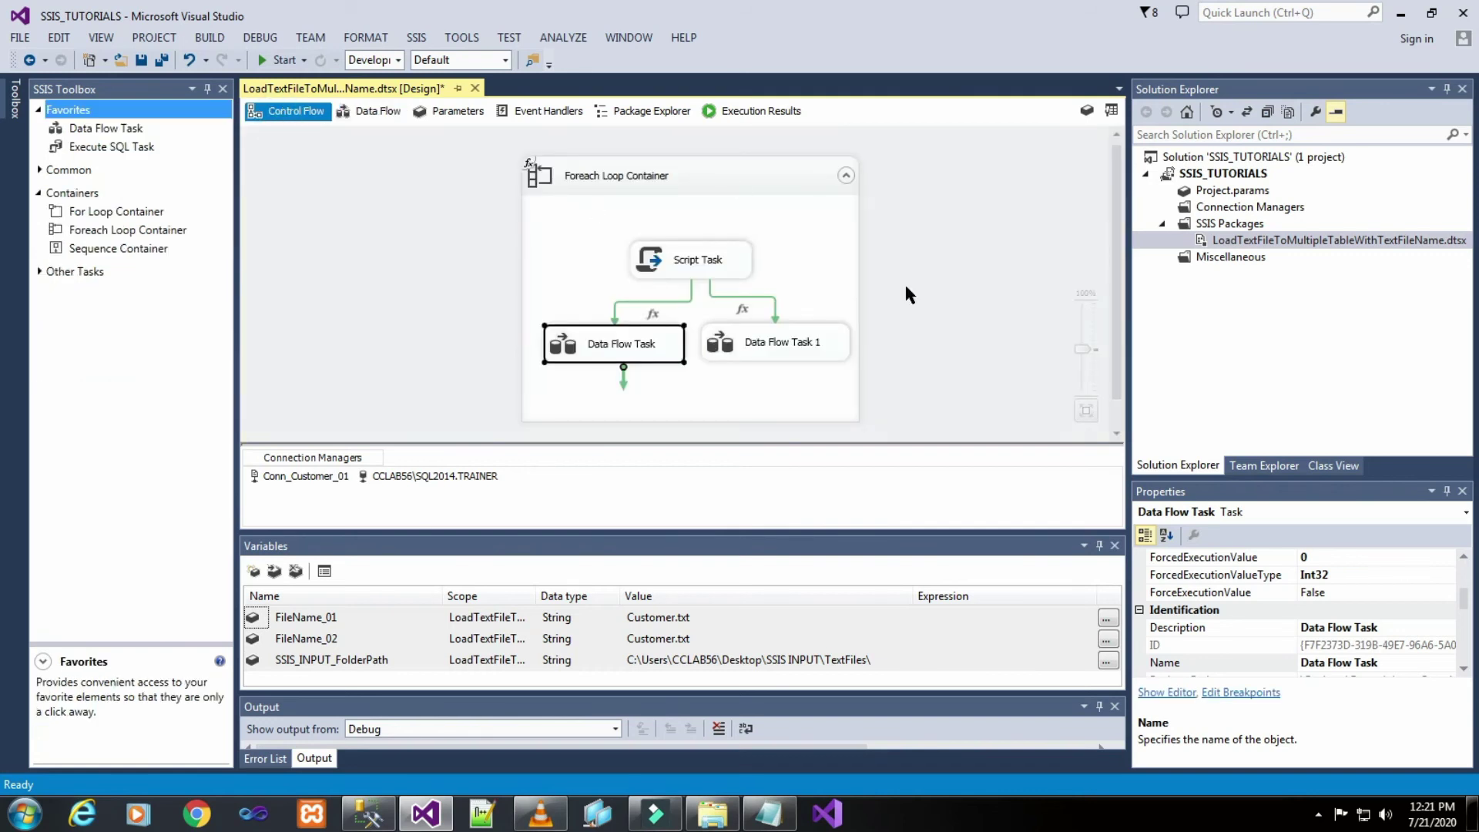
pyautogui.doubleClick(804, 348)
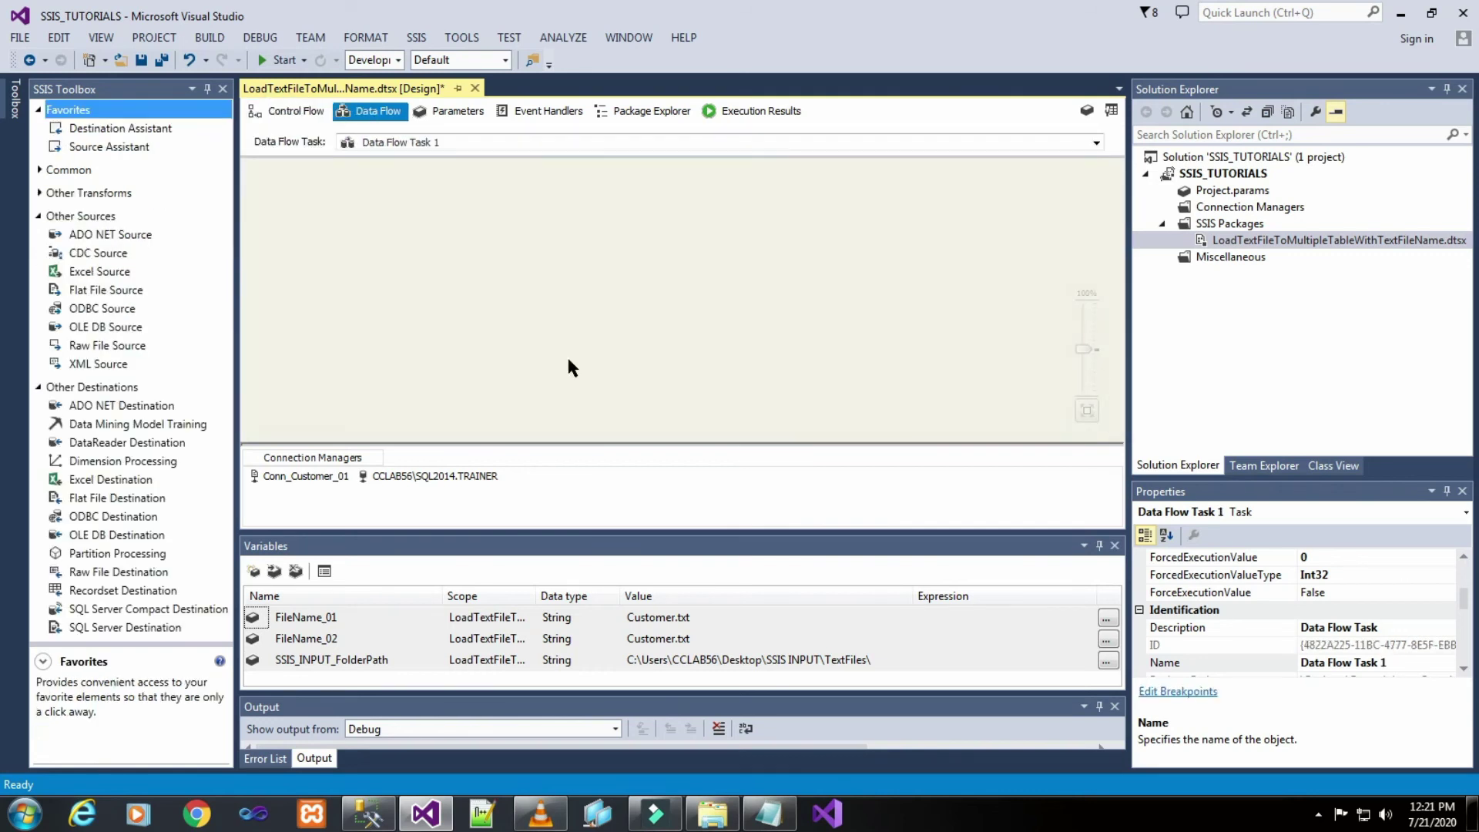
pyautogui.click(289, 112)
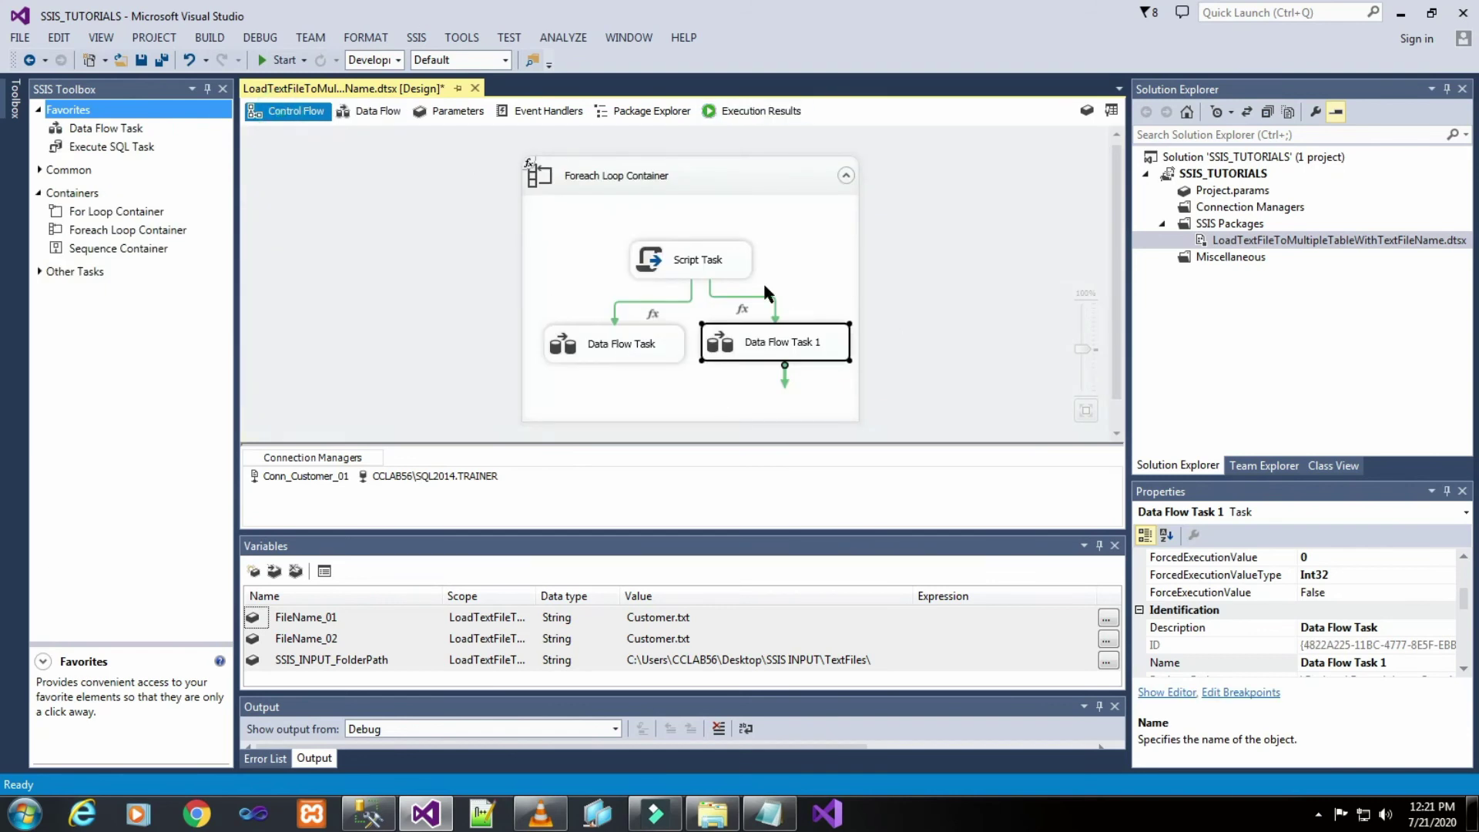
pyautogui.click(643, 346)
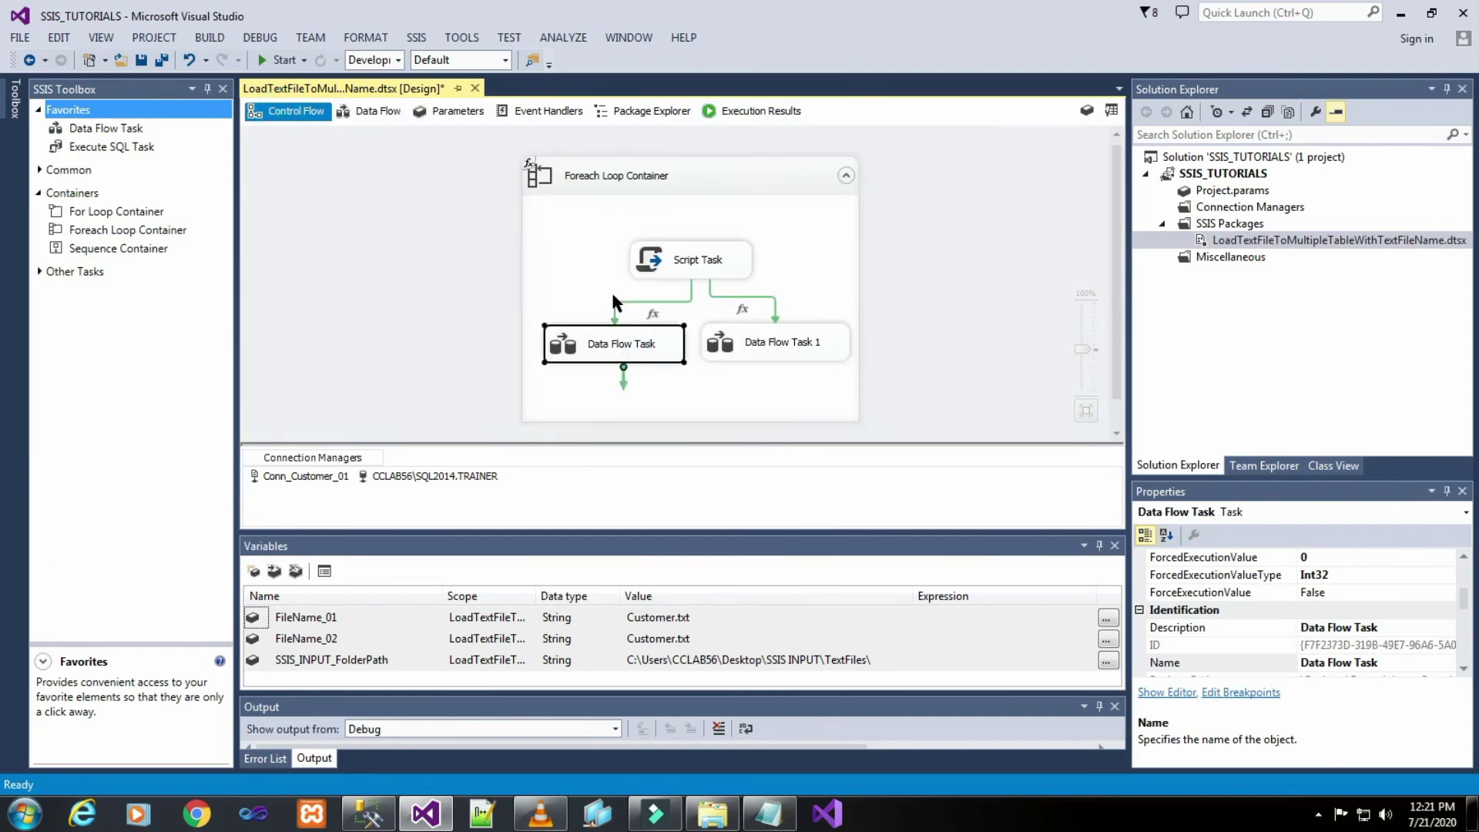
pyautogui.rightClick(648, 353)
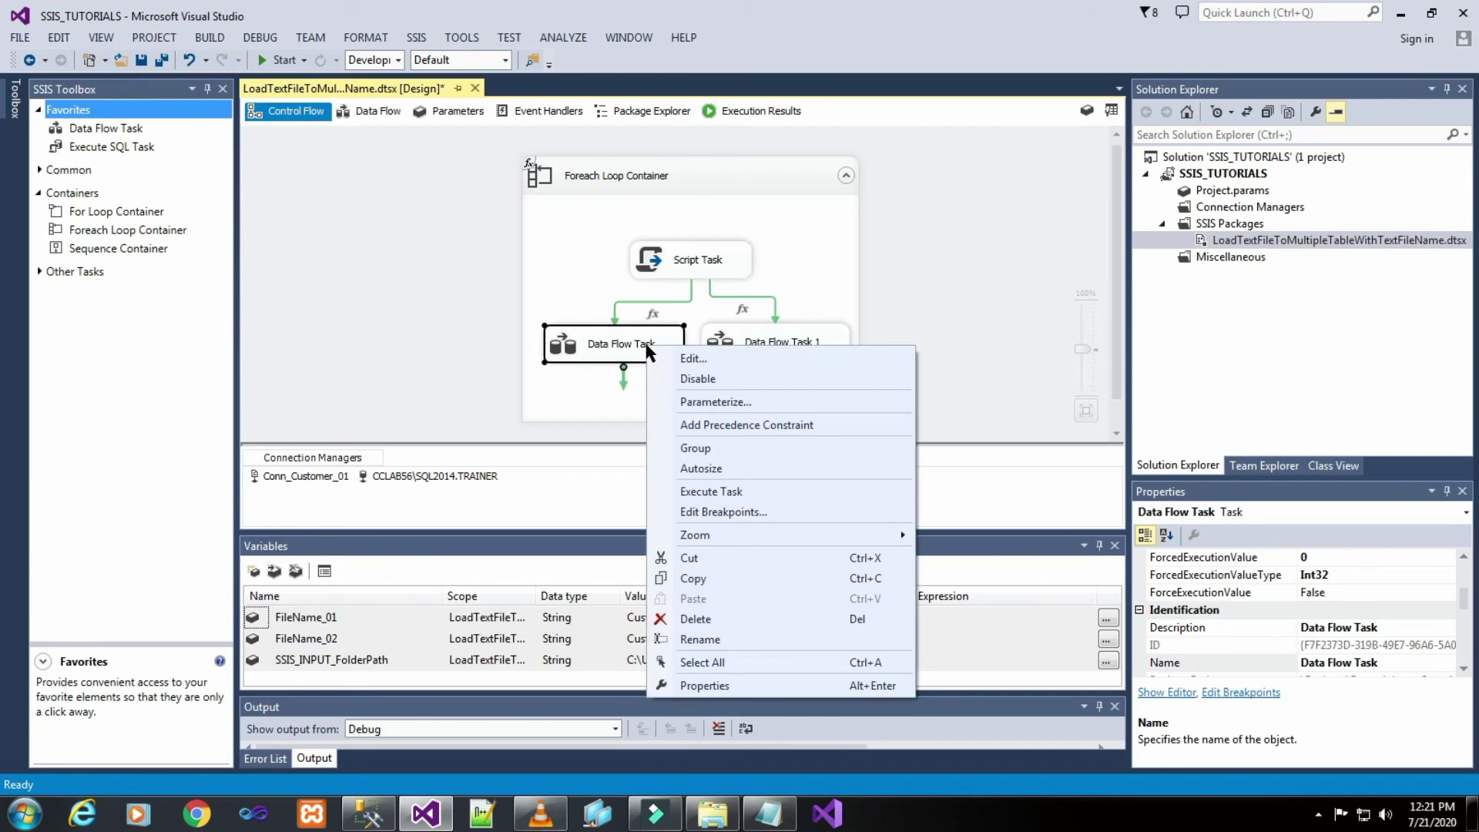
pyautogui.click(728, 640)
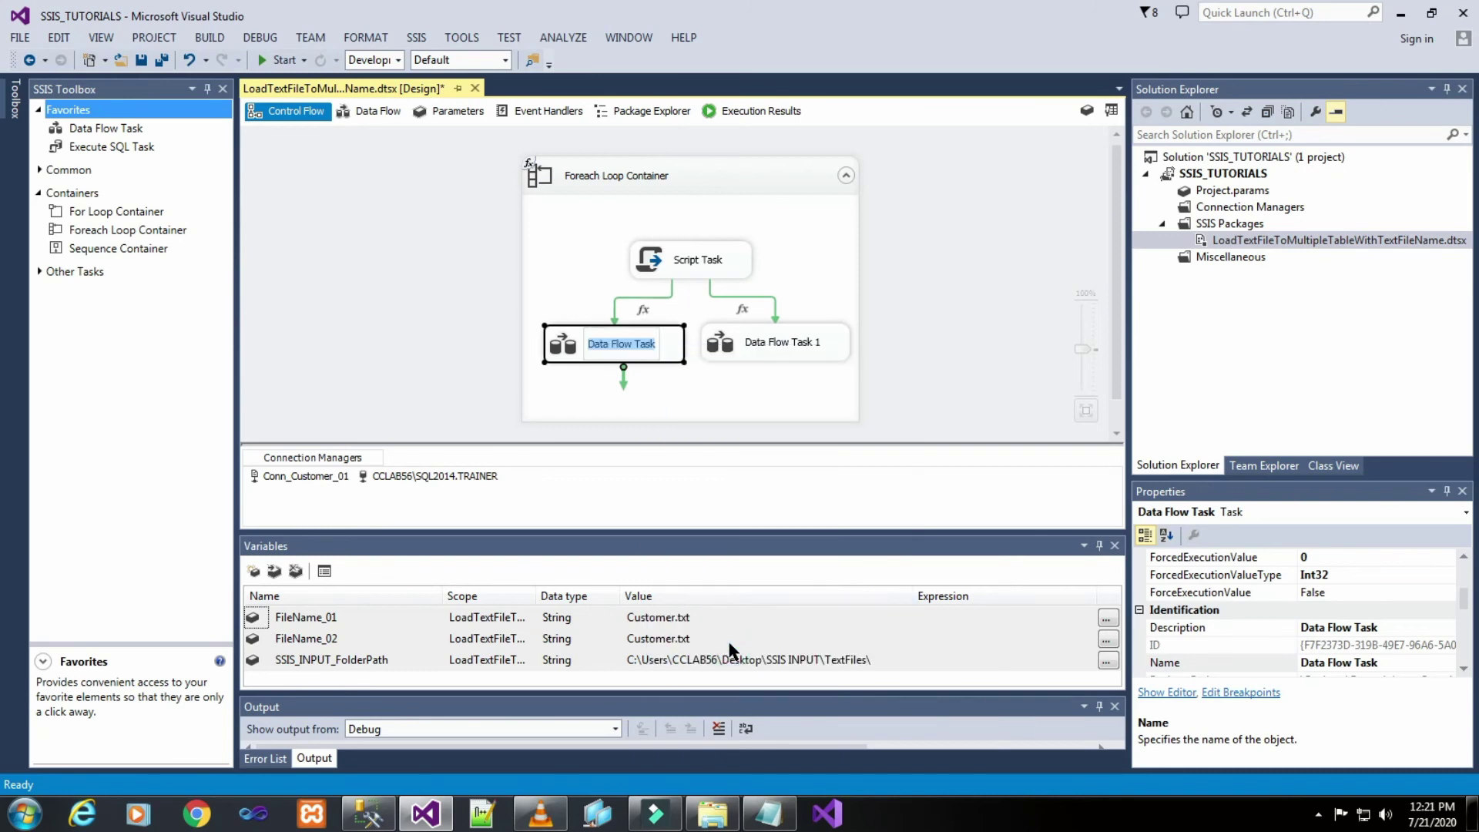
pyautogui.write('Tbl')
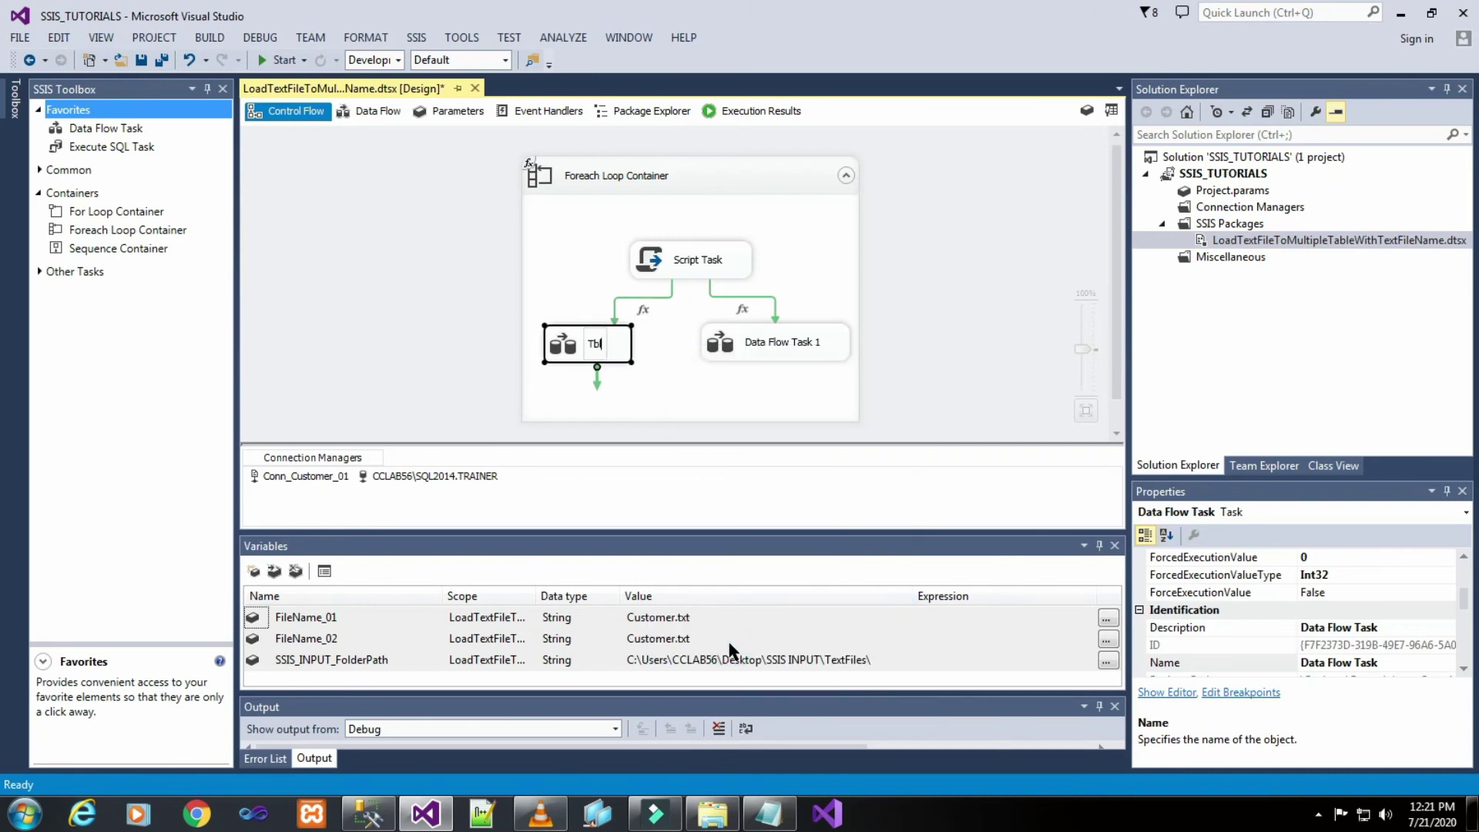
pyautogui.write('_C')
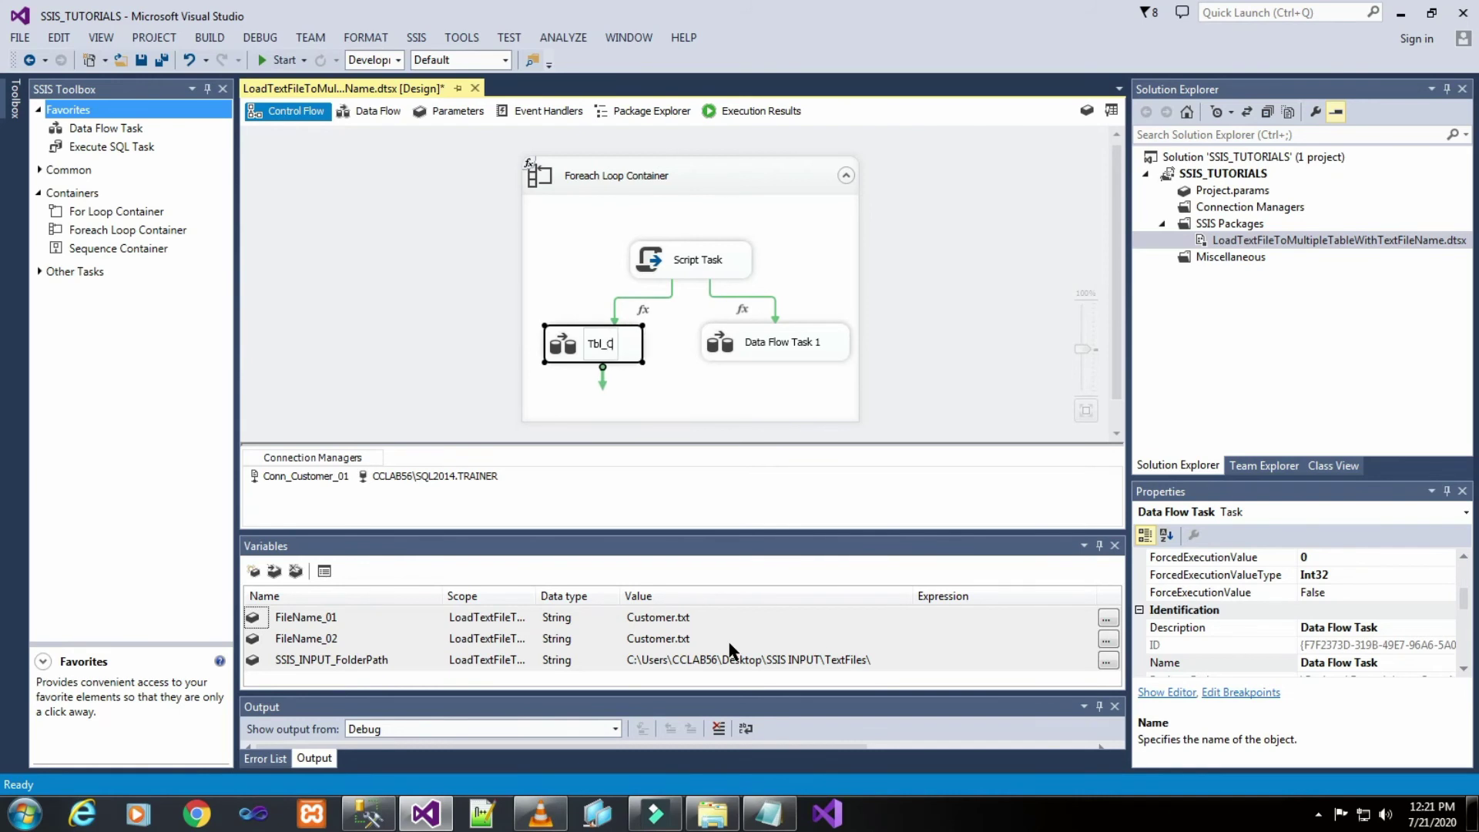
pyautogui.write('ustomer')
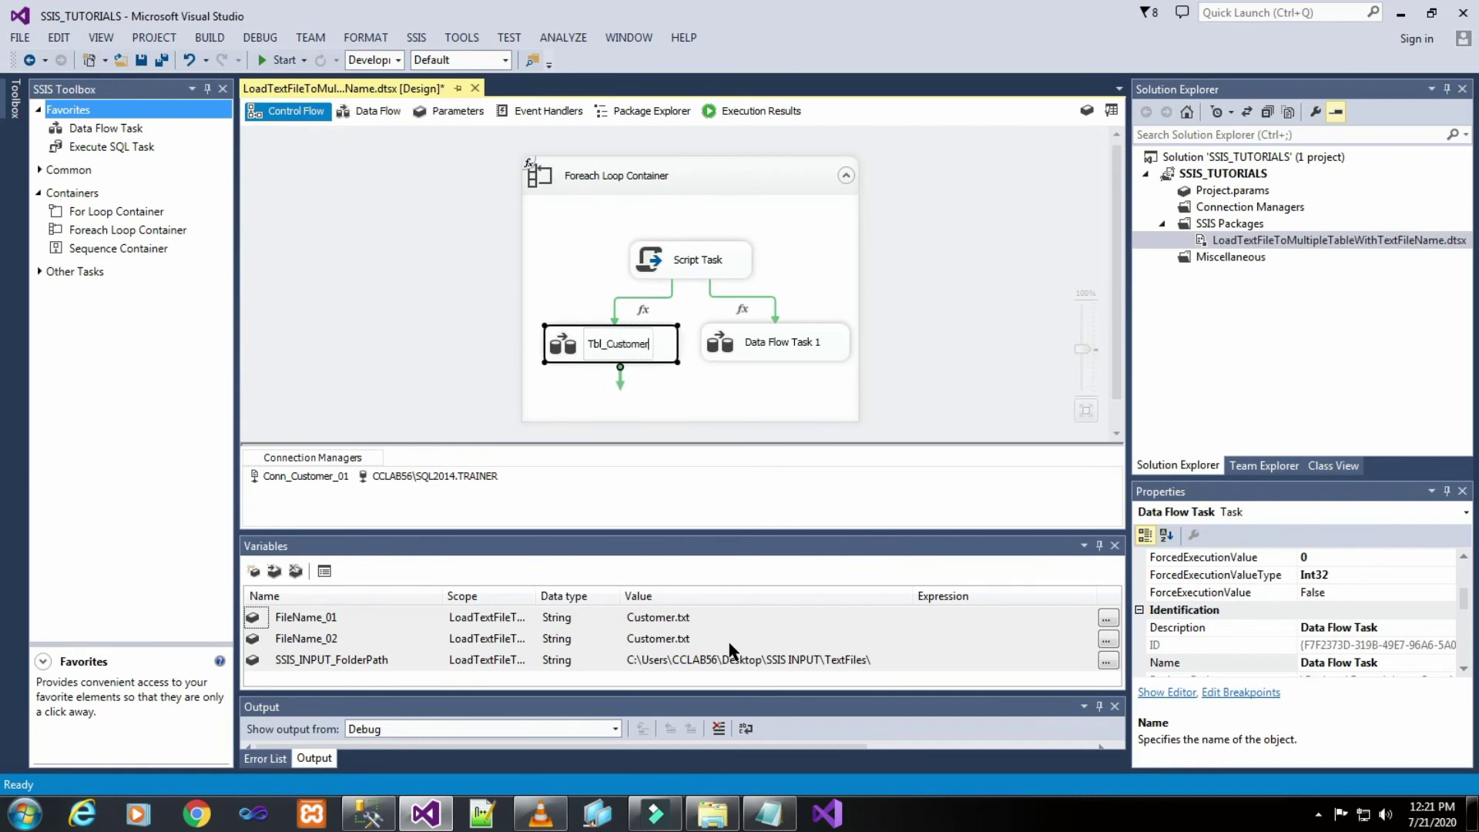
pyautogui.write('_01')
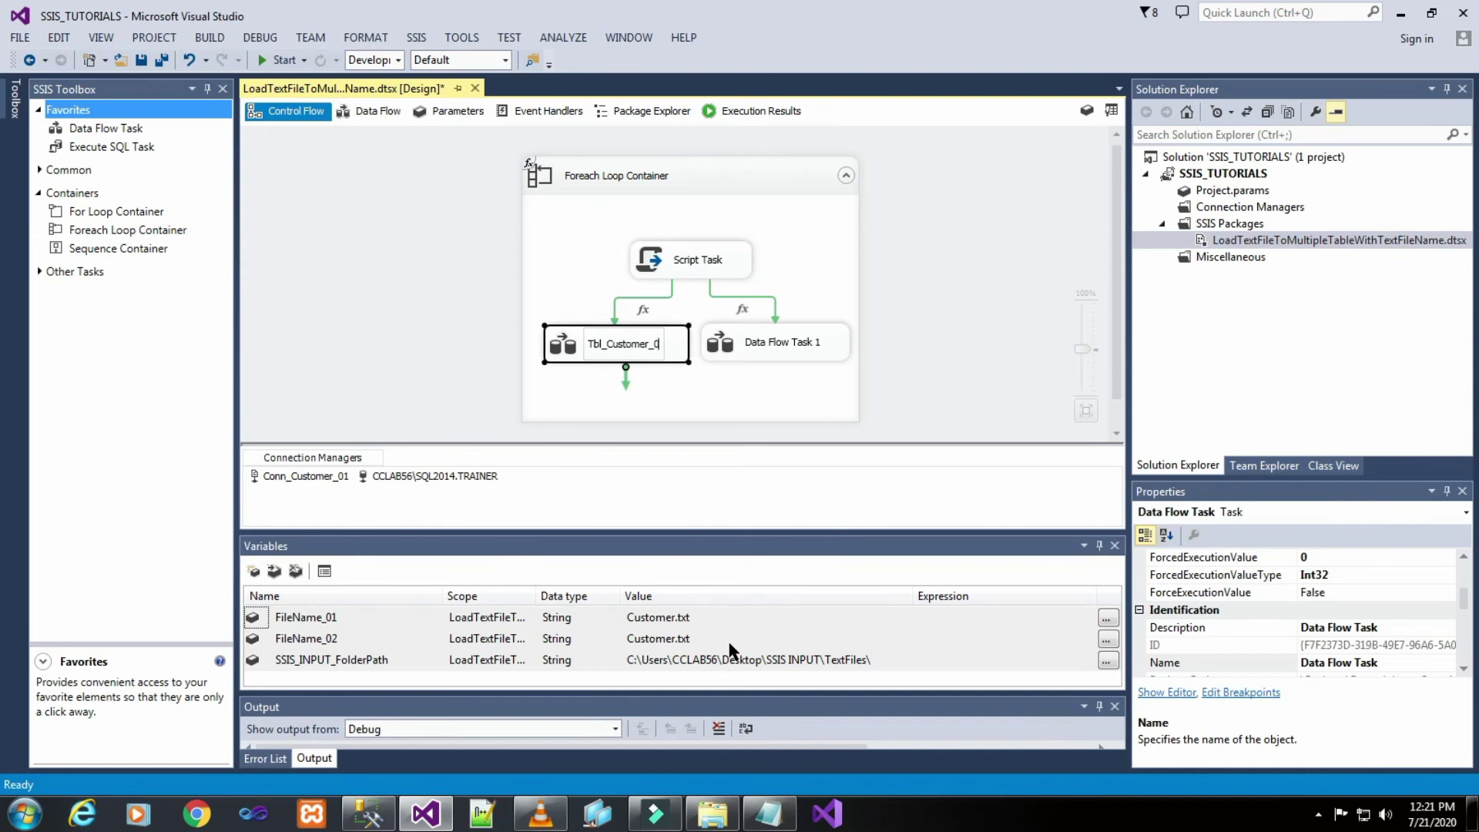
pyautogui.click(969, 236)
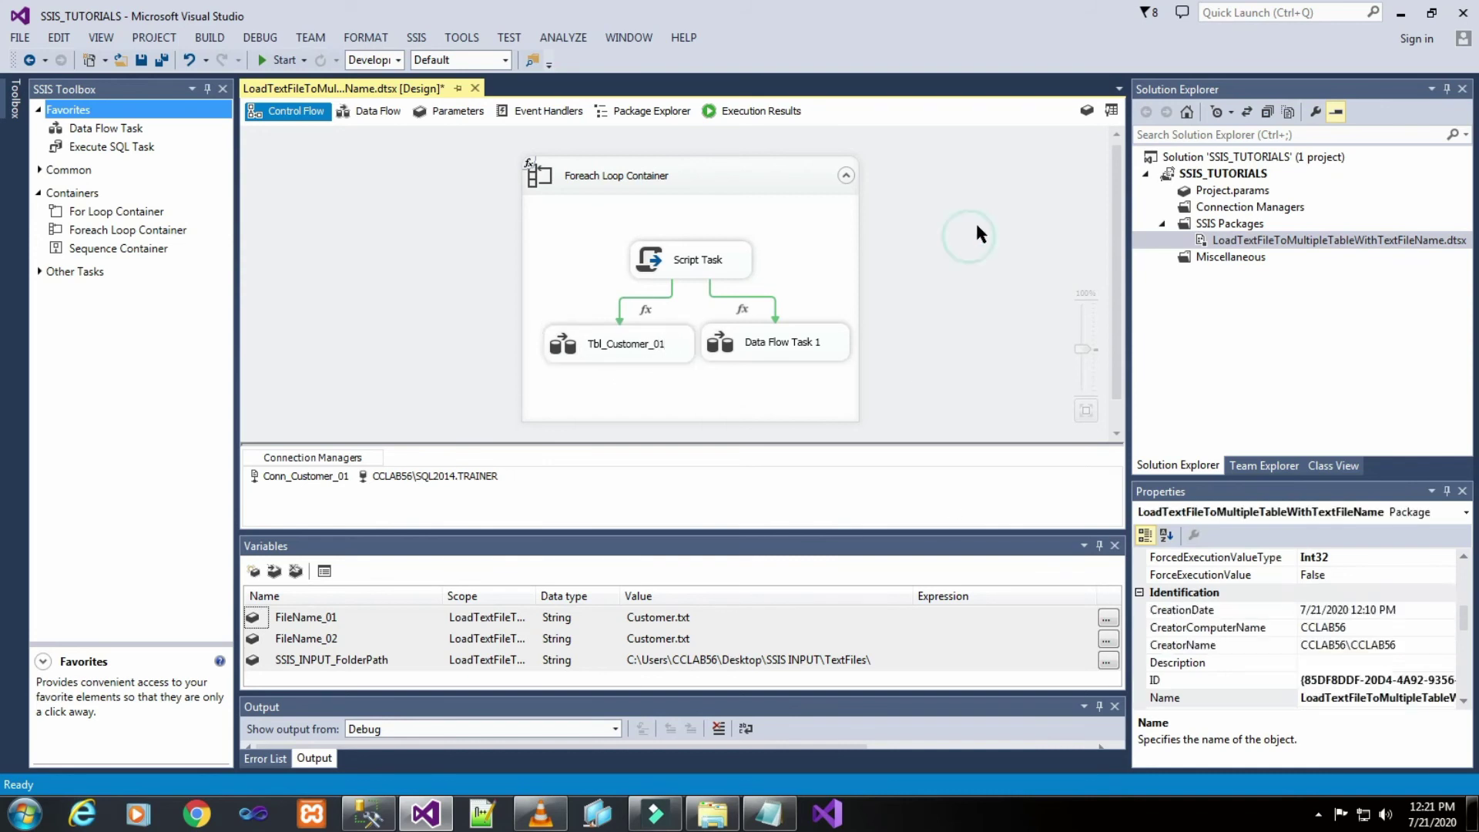
# - Rename Data Flow Task 1 in the Foreach Loop Container as Tbl_Customer_02
pyautogui.click(807, 331)
pyautogui.rightClick(807, 332)
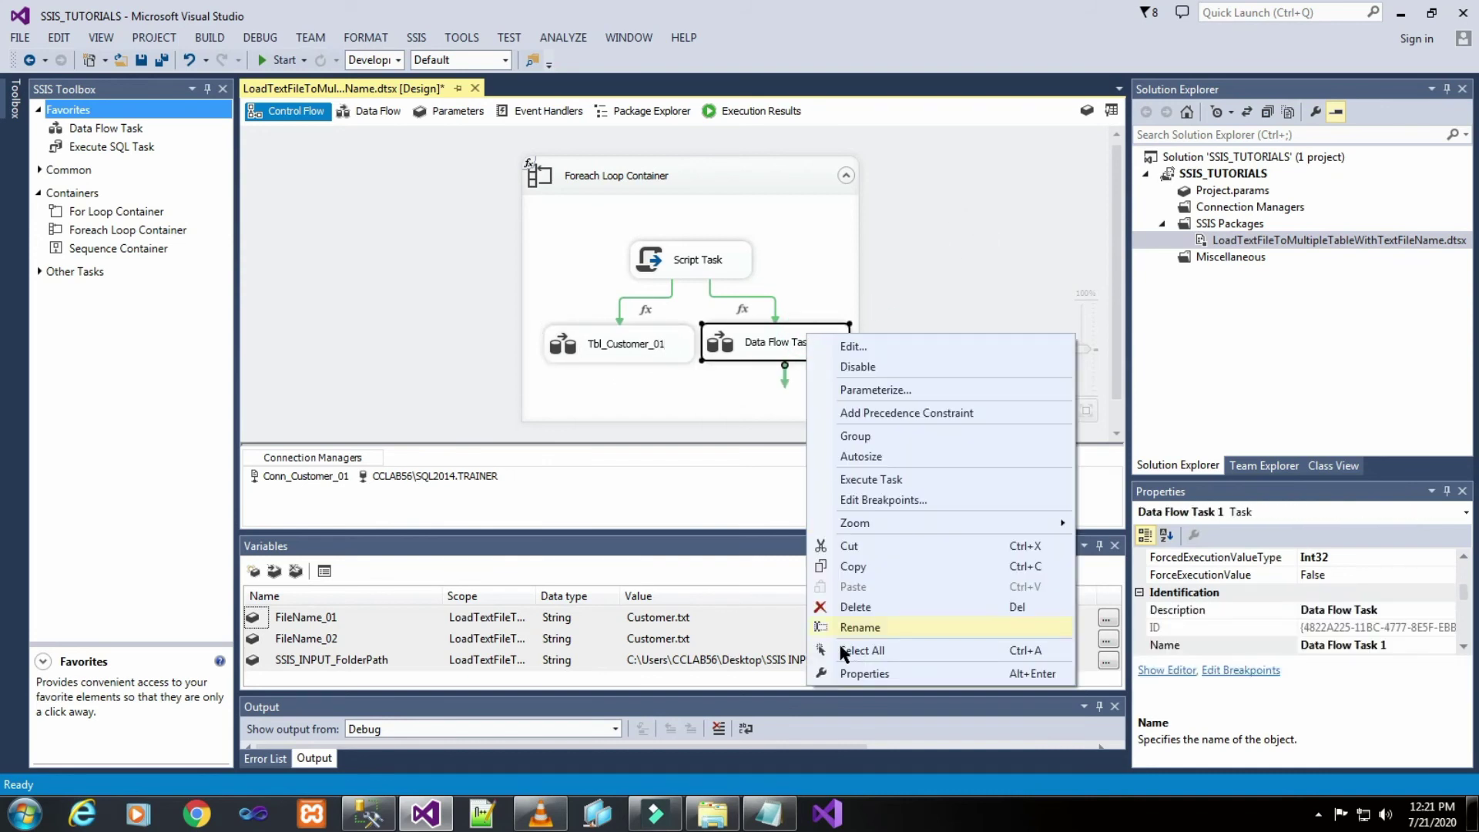
pyautogui.click(864, 634)
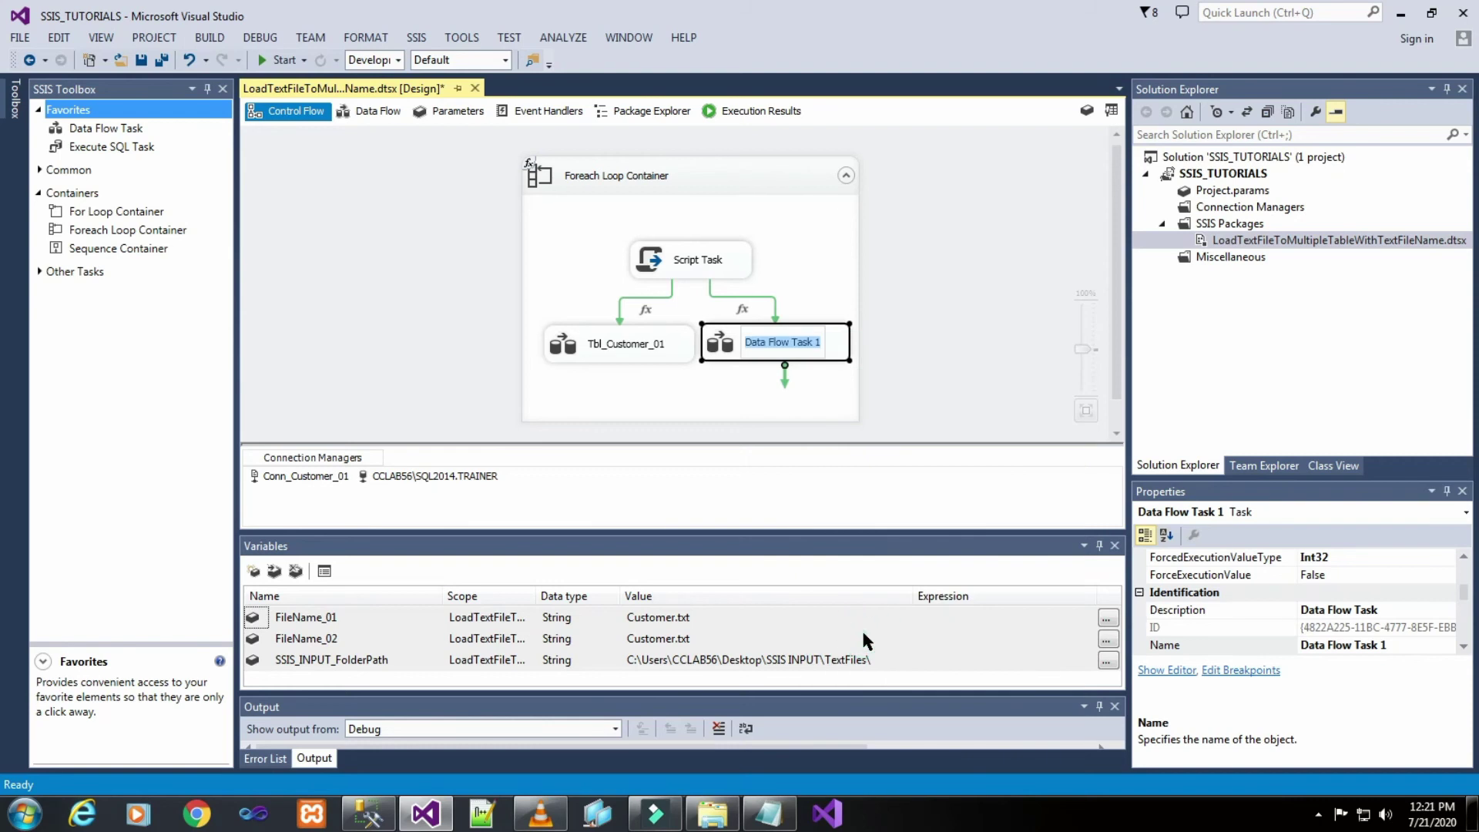
pyautogui.write('Tbl')
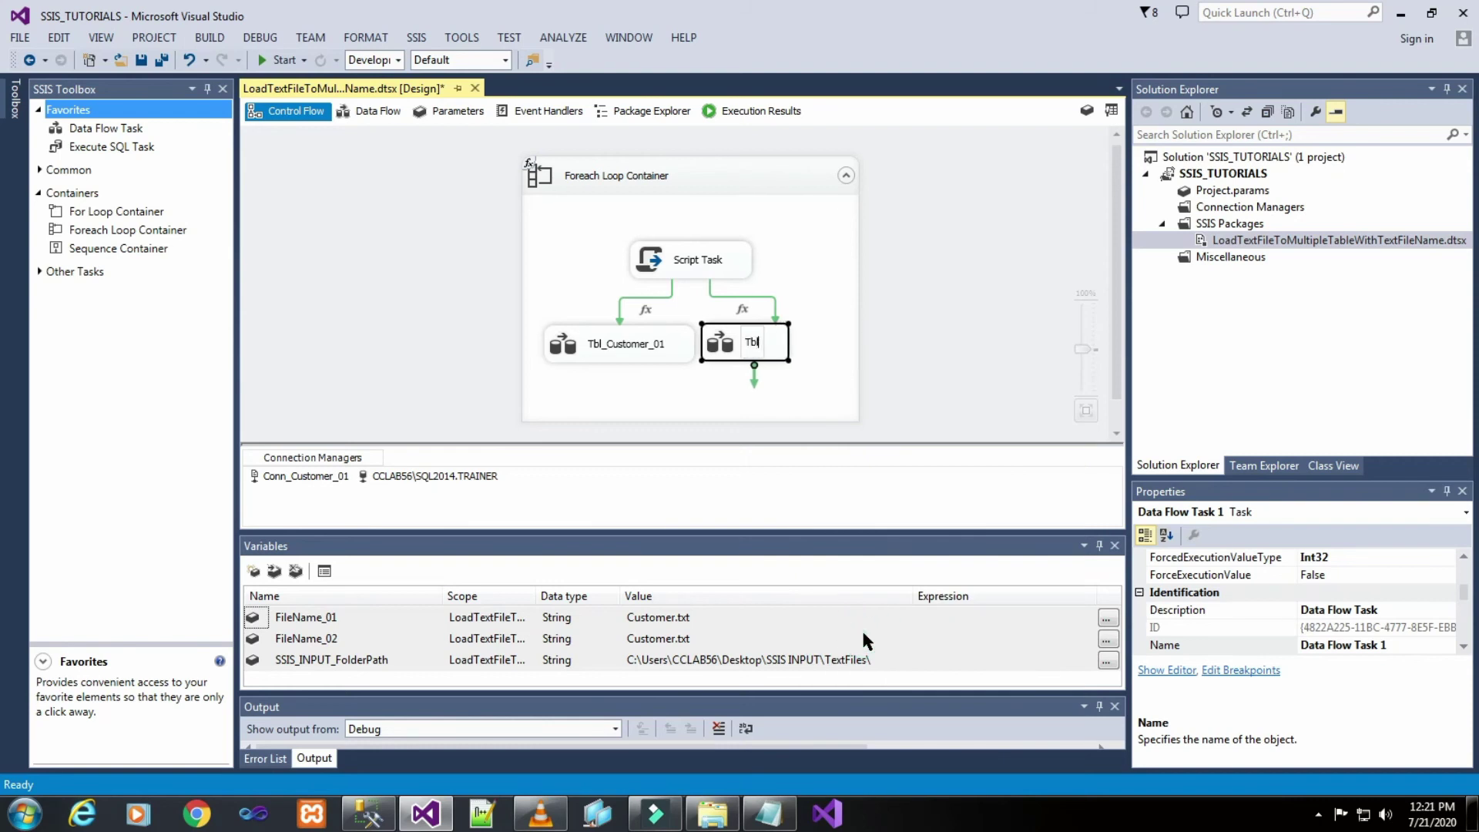
pyautogui.write('_Customer')
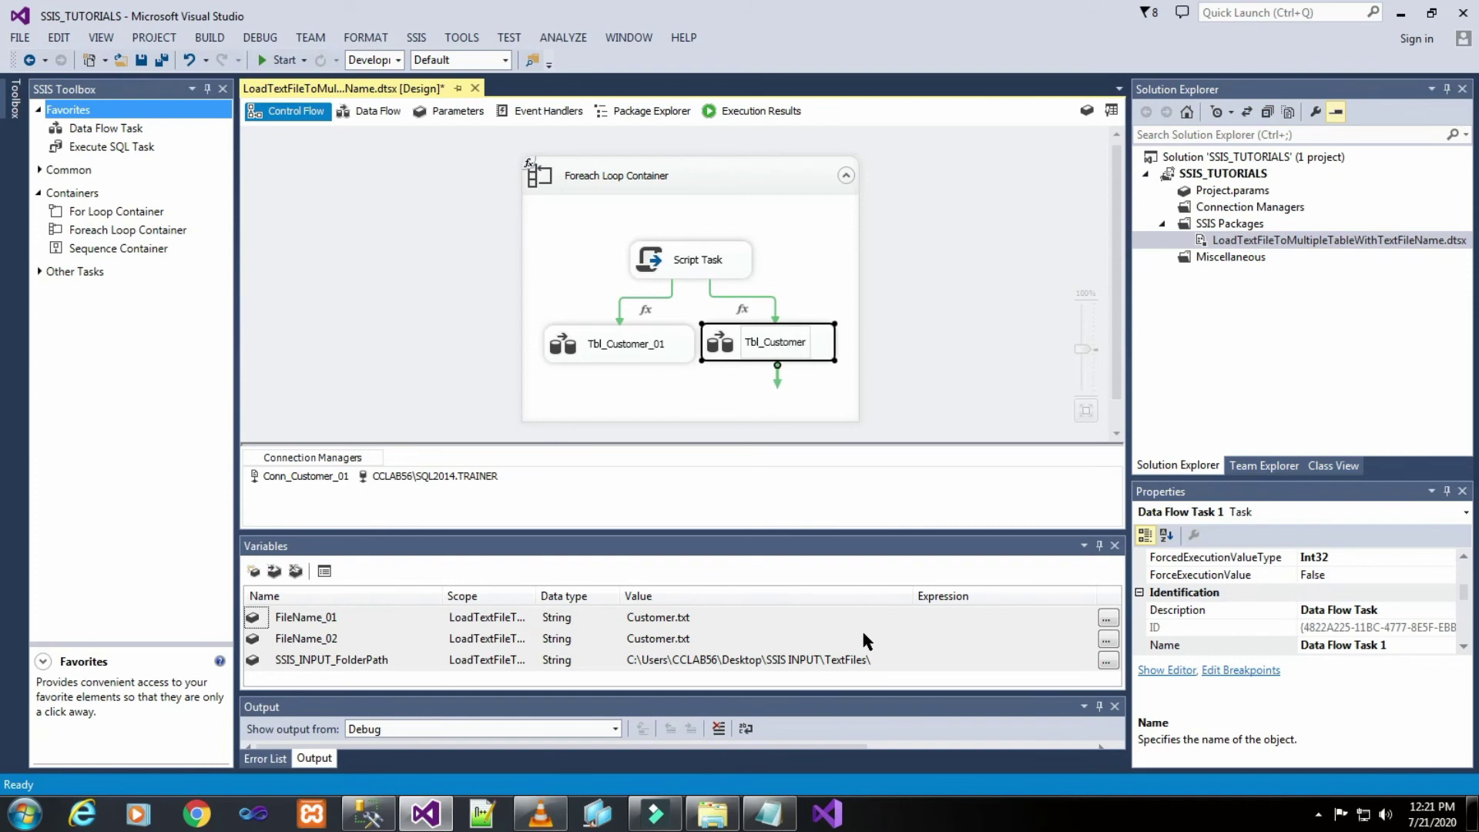
pyautogui.write('_02')
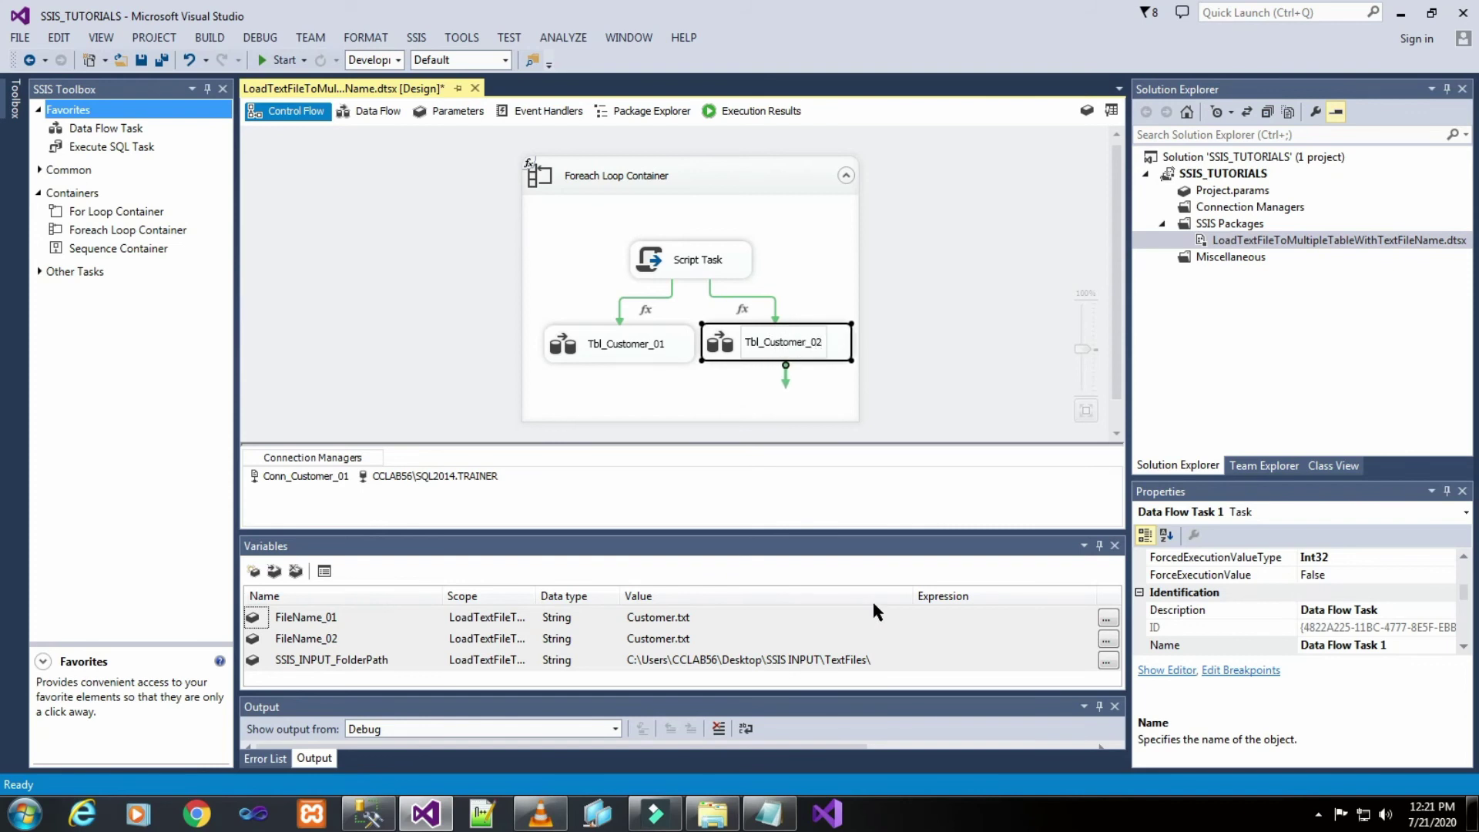
# - Switch to SQL Server Management Studio to review the dbo.Customer_01 and dbo.Customer_02 target tables, collapse Customer_01's columns, and return to Visual Studio
pyautogui.click(996, 246)
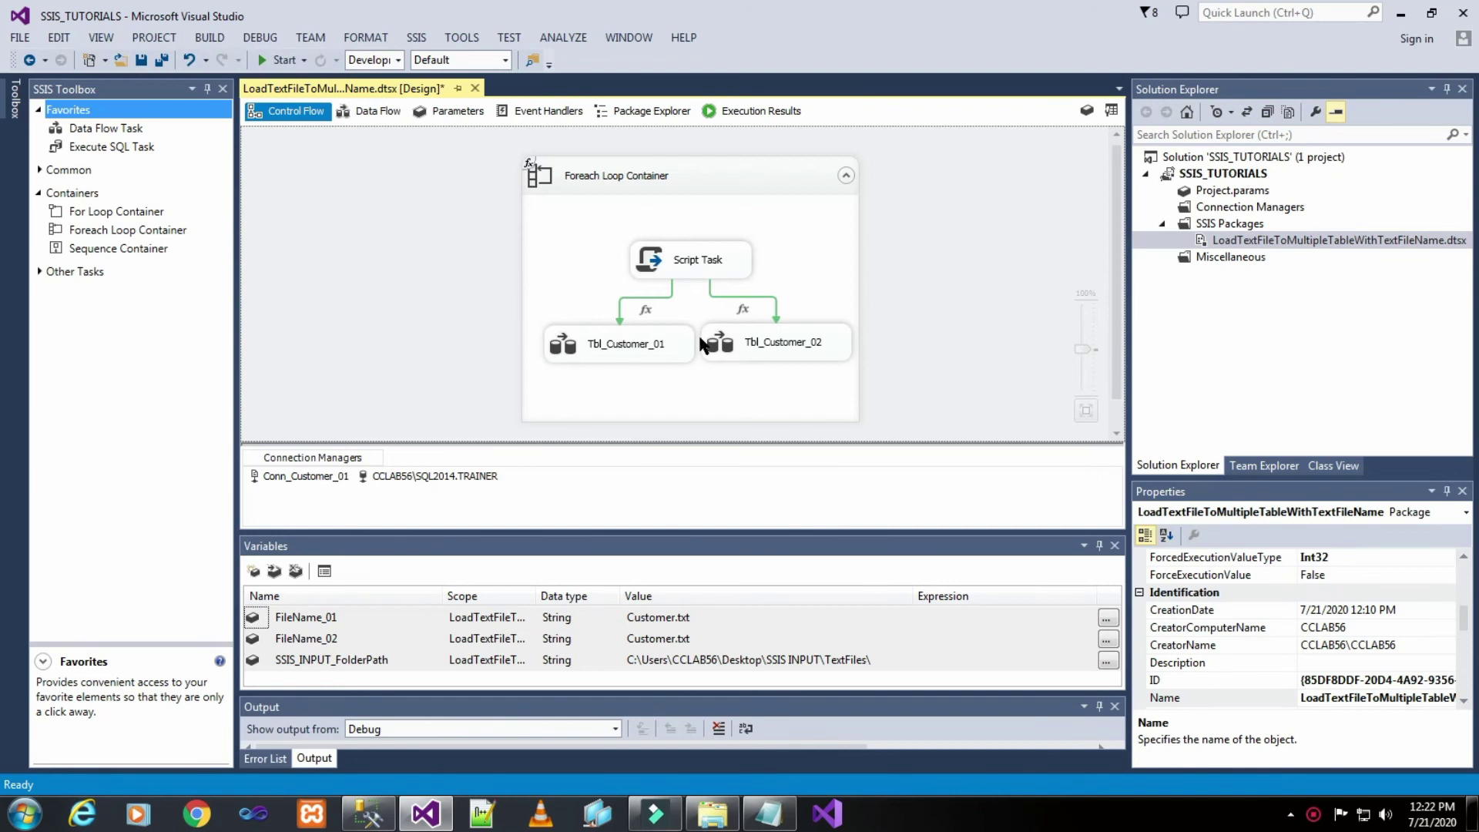
pyautogui.click(368, 813)
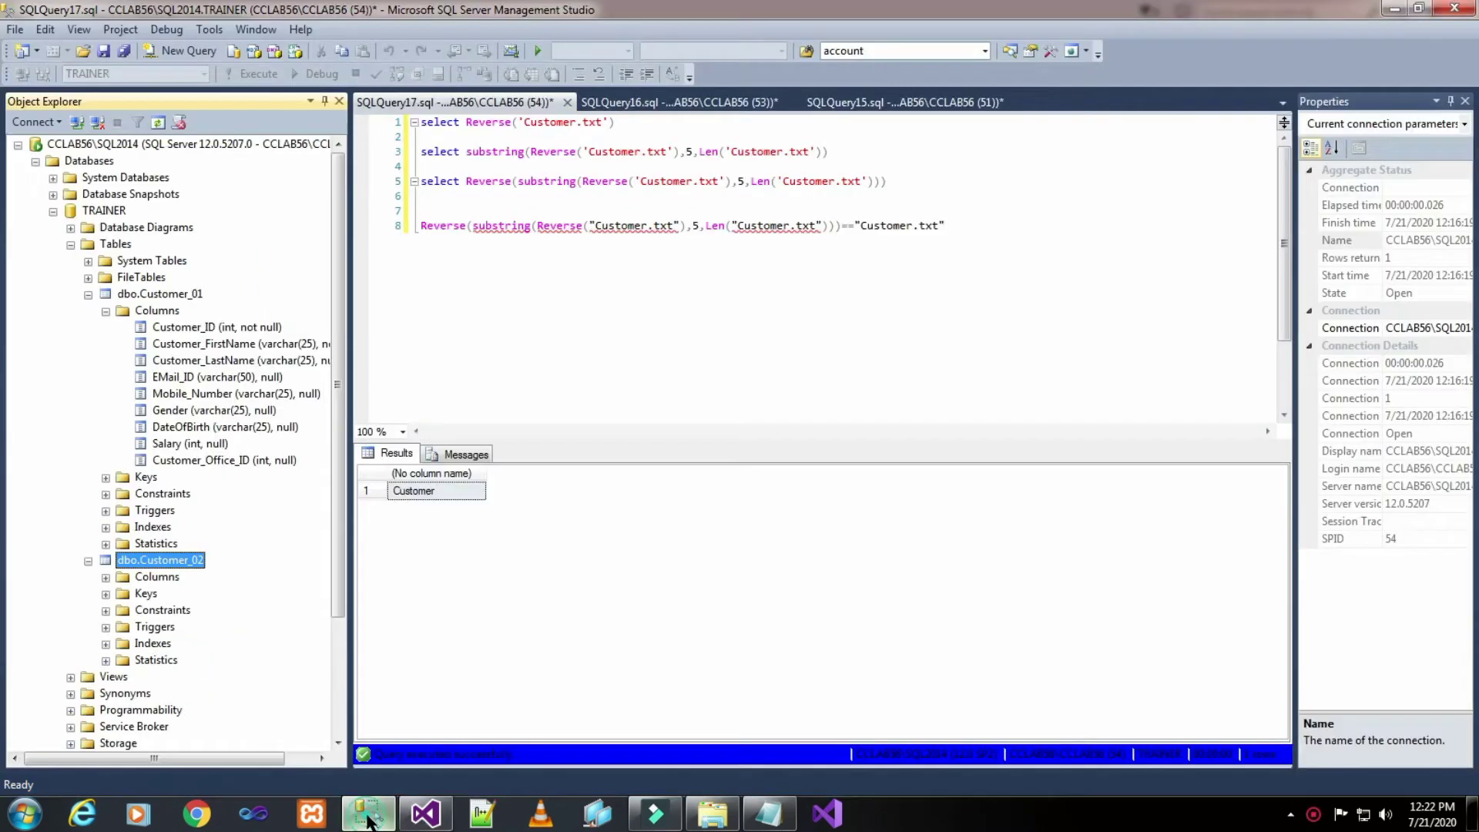
pyautogui.click(200, 297)
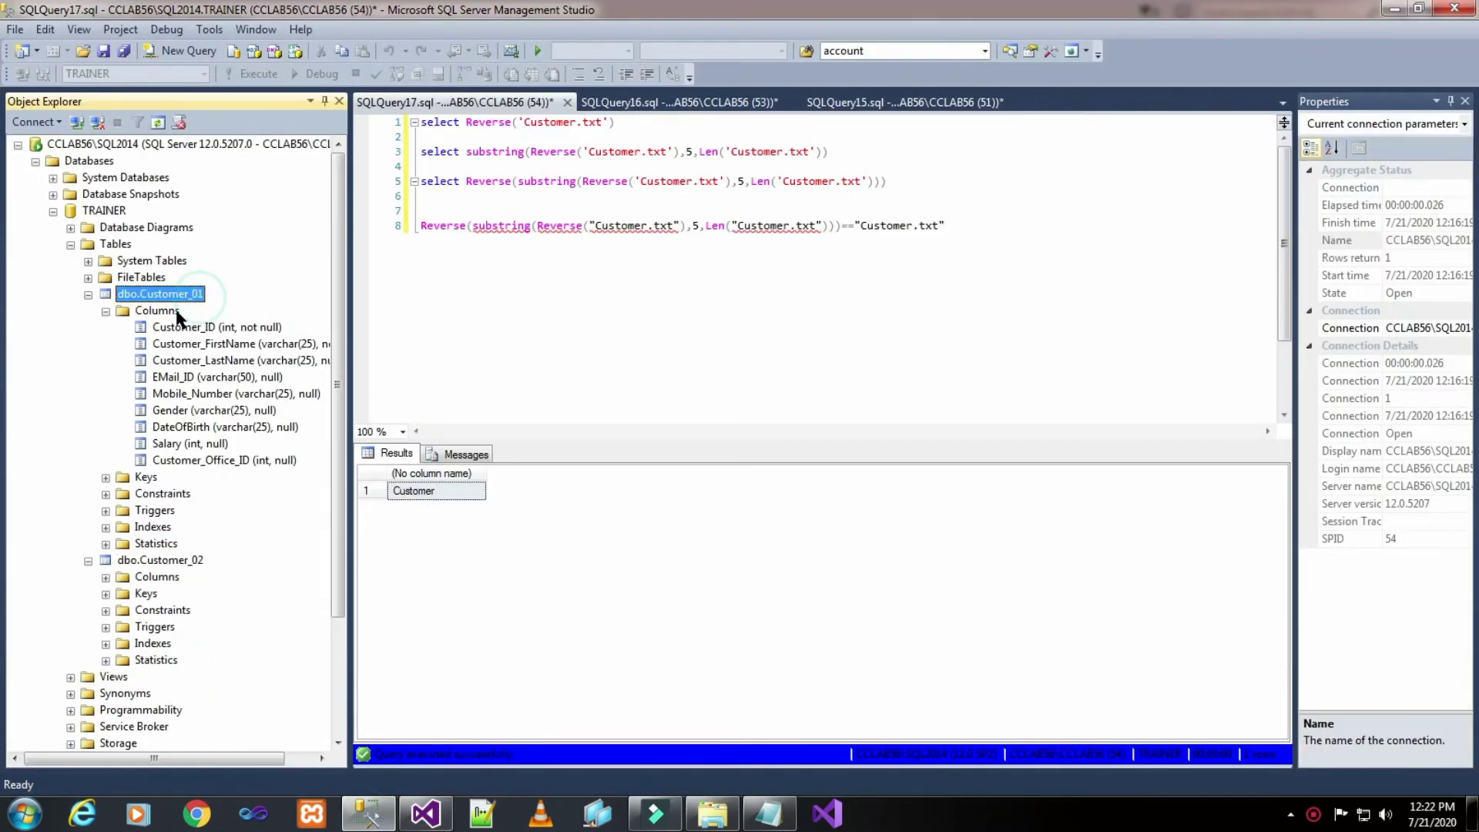
pyautogui.click(106, 310)
pyautogui.click(427, 813)
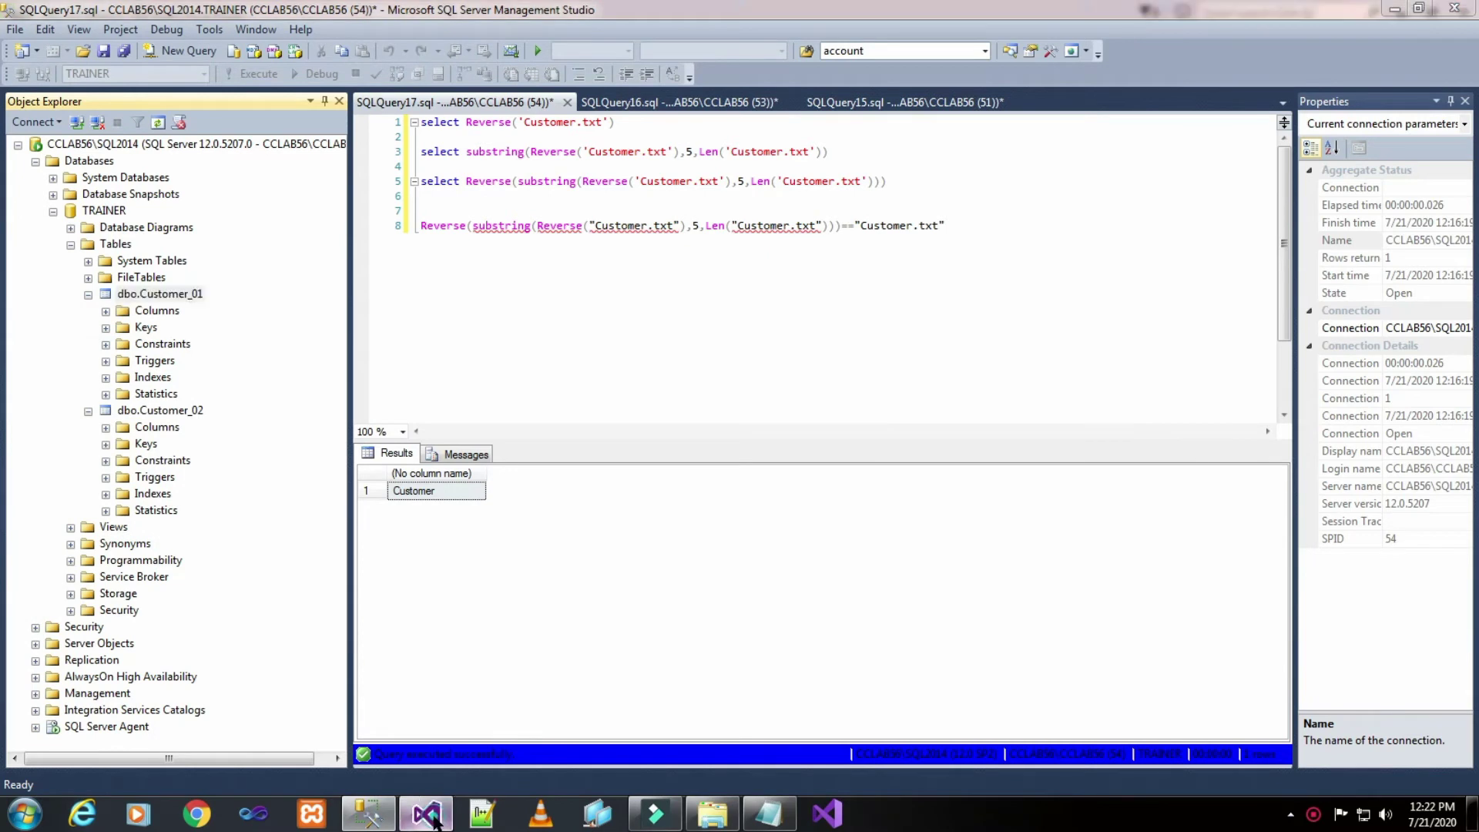
pyautogui.click(368, 814)
pyautogui.click(191, 413)
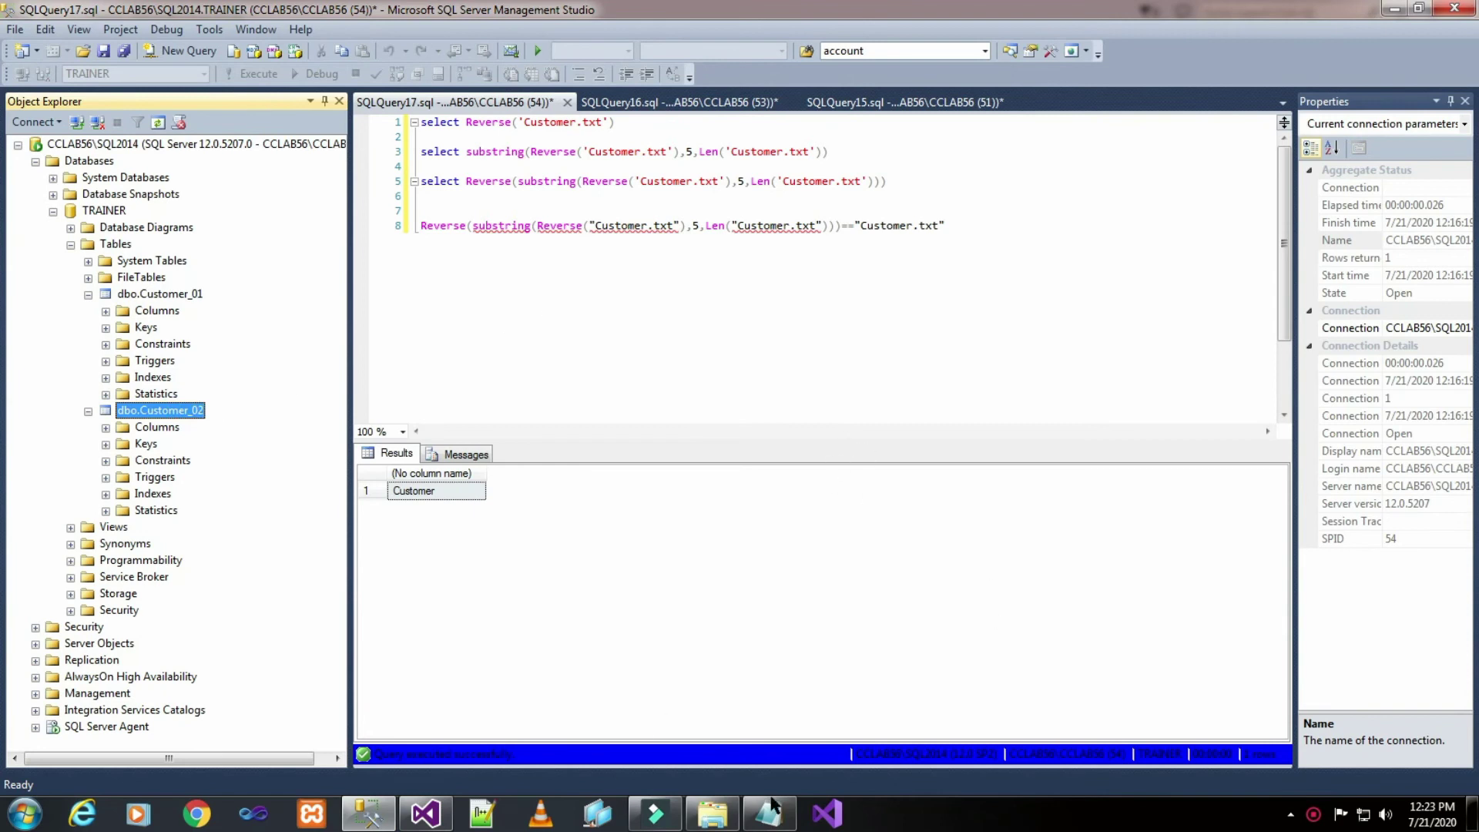
pyautogui.click(427, 814)
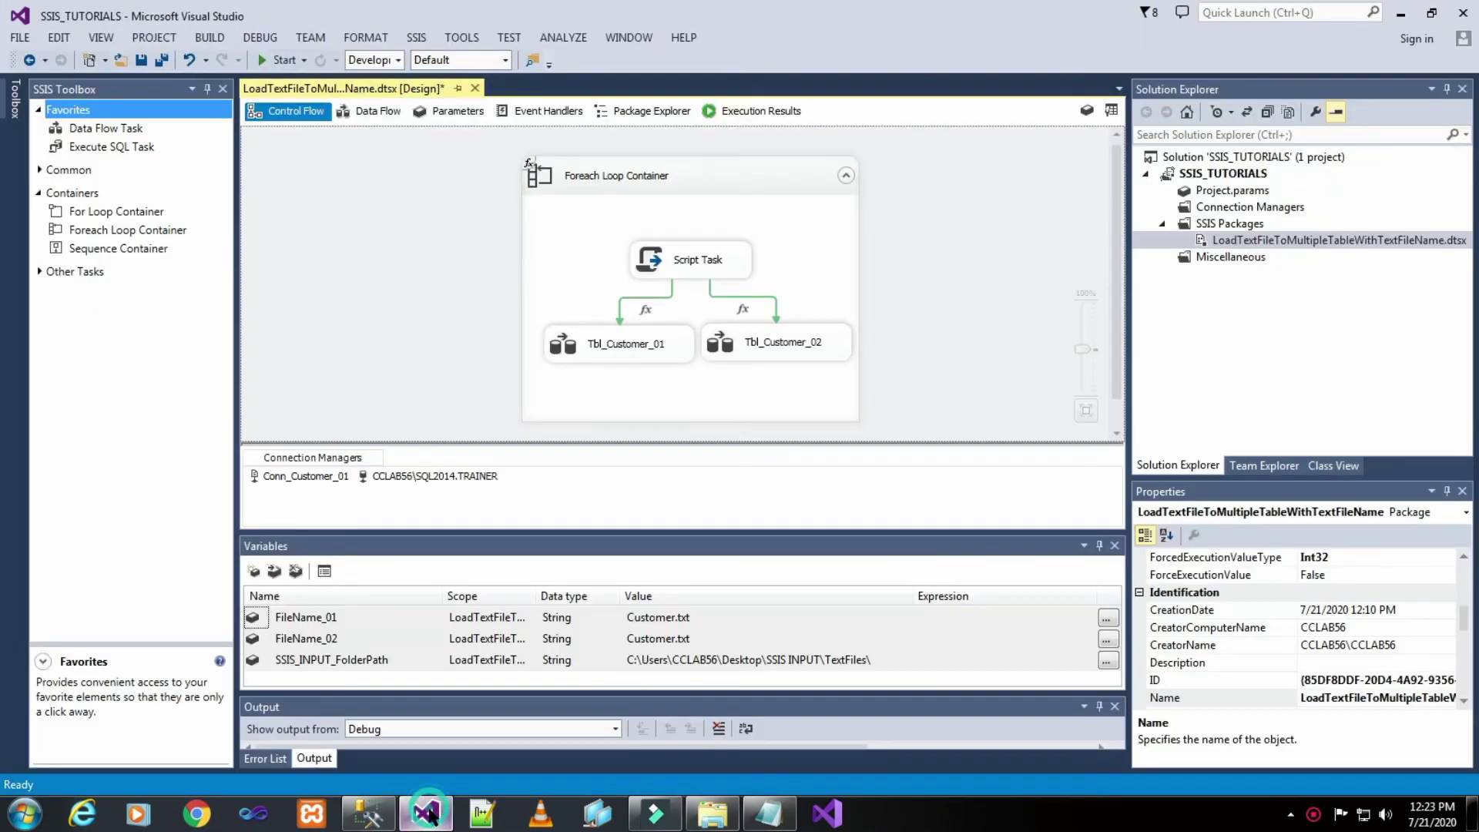
# - Review the Tbl_Customer_01 data flow and its Conn_Customer_01 connection manager, and return to the control flow
pyautogui.click(936, 294)
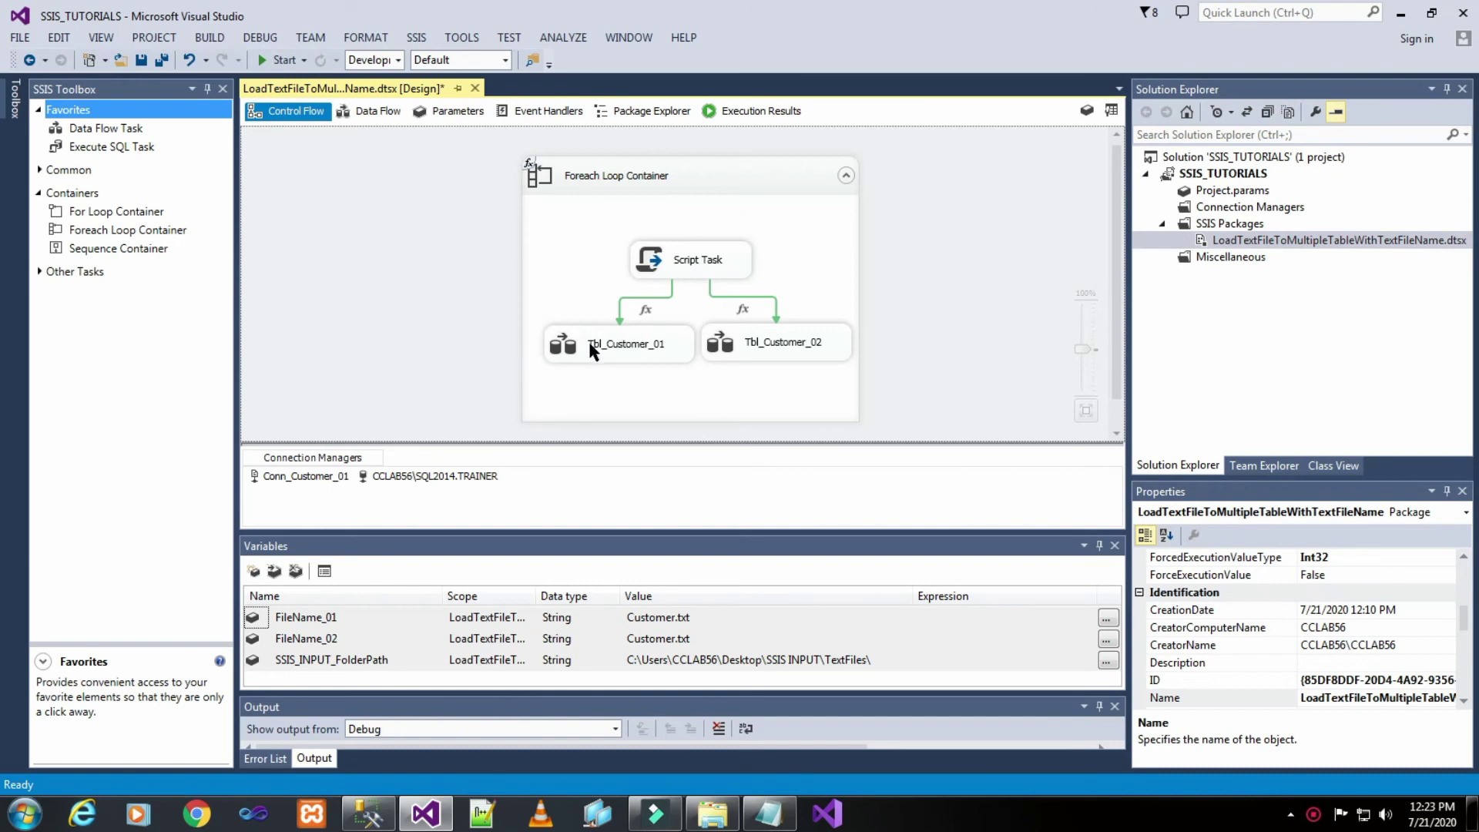
pyautogui.click(641, 344)
pyautogui.doubleClick(642, 344)
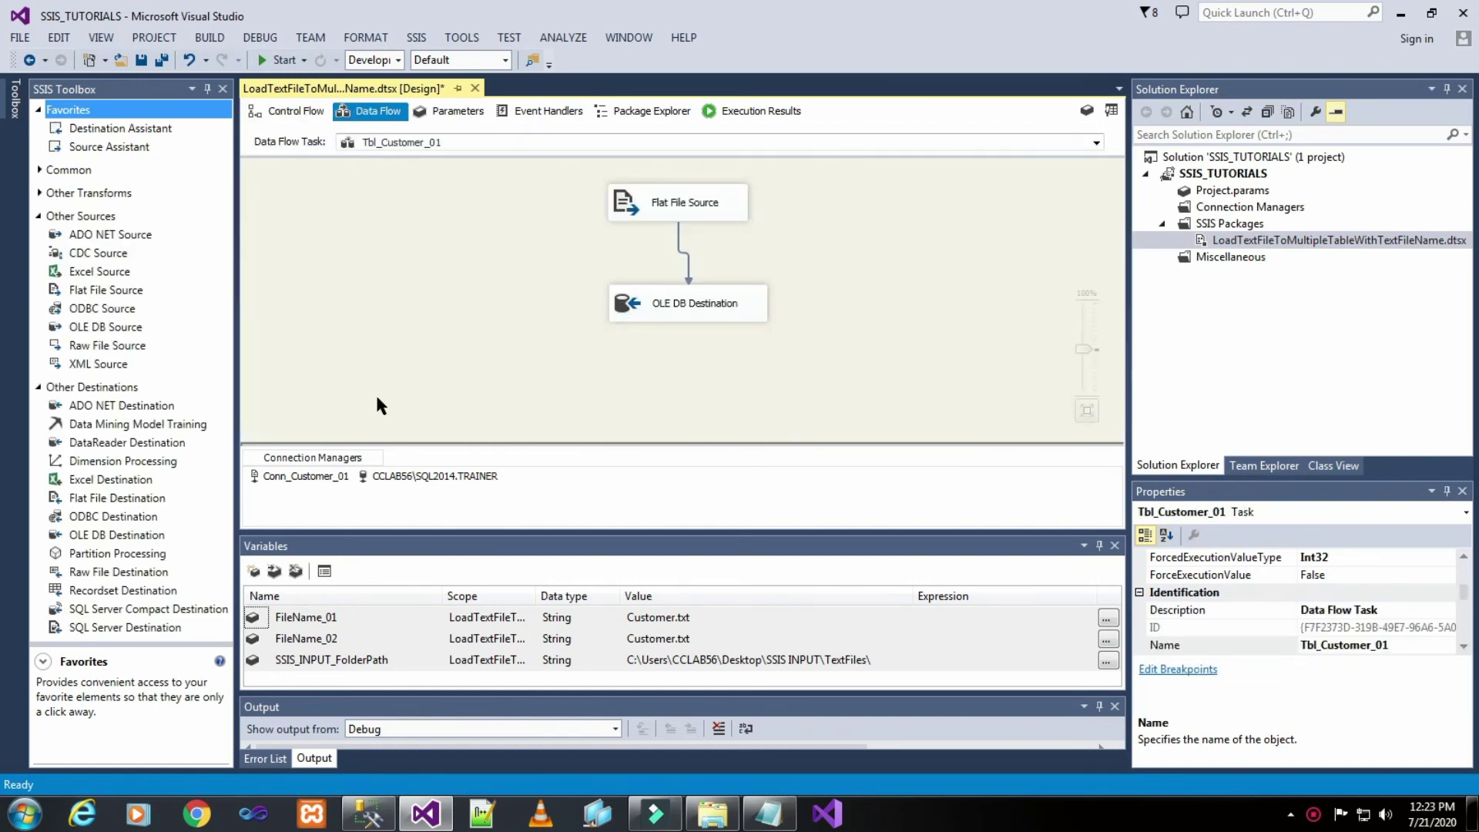
pyautogui.click(322, 477)
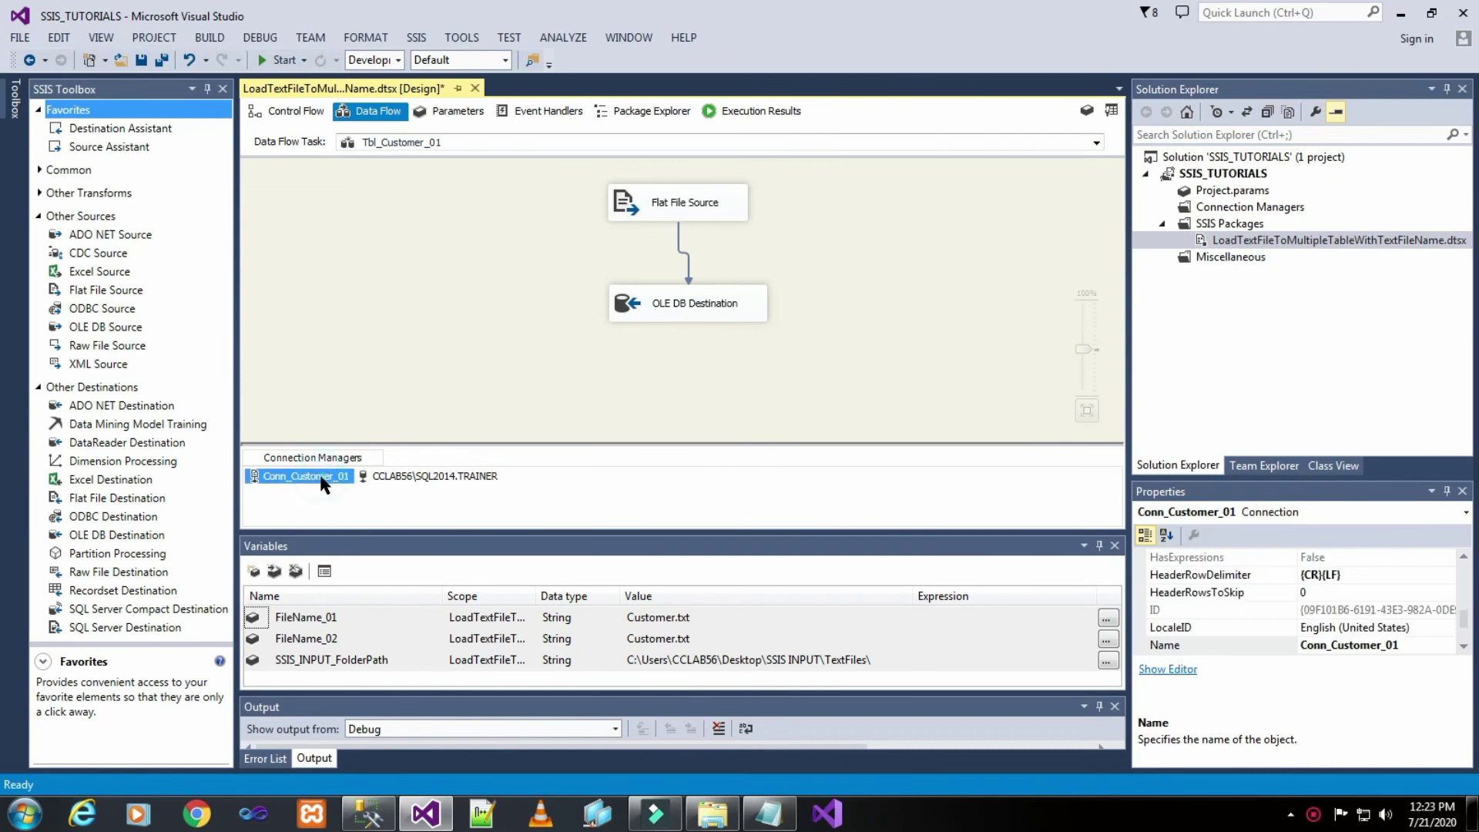
pyautogui.click(286, 113)
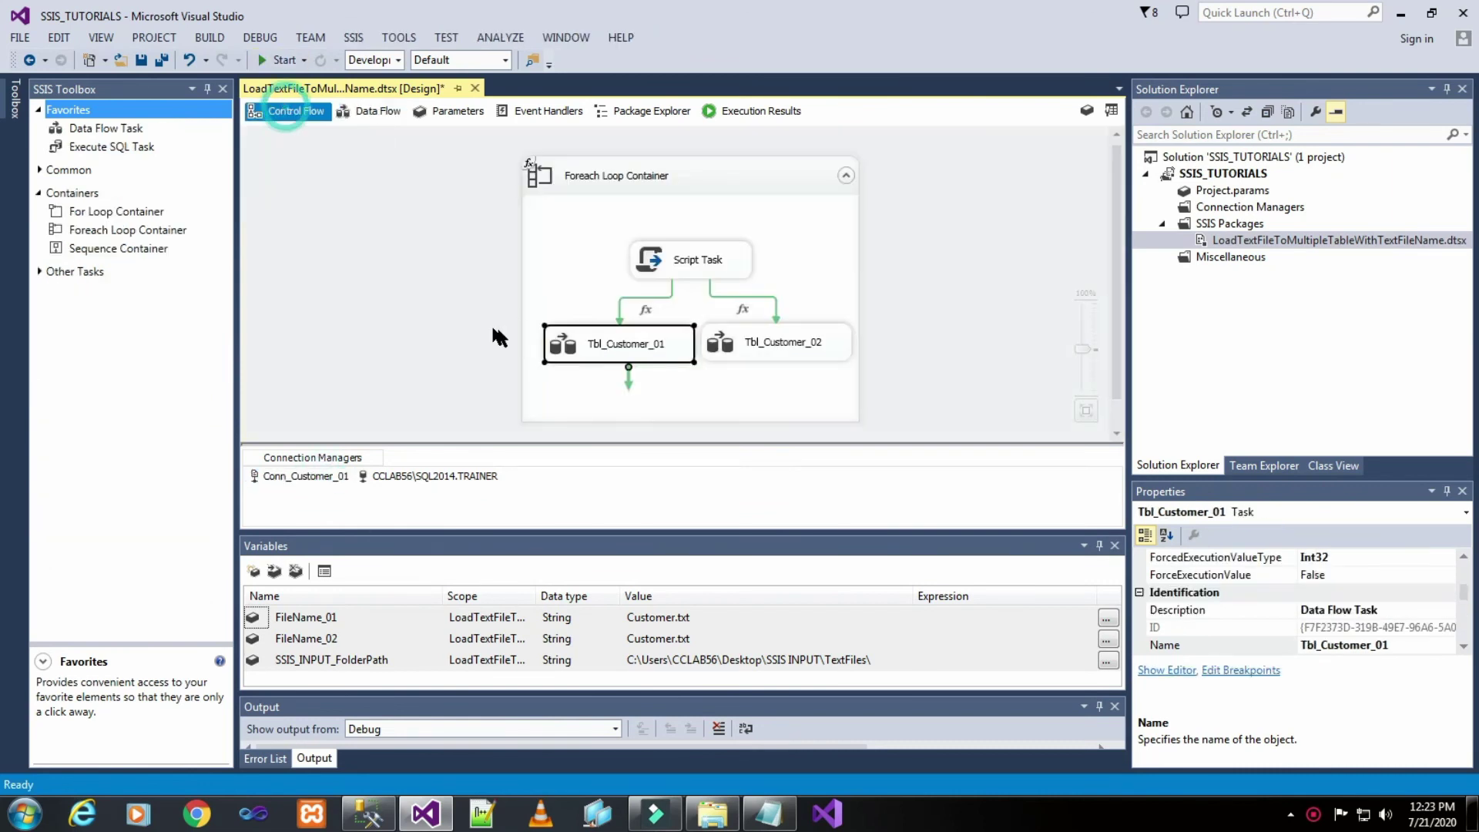
# - Open the Tbl_Customer_02 data flow and add a Flat File Source to it
pyautogui.doubleClick(775, 347)
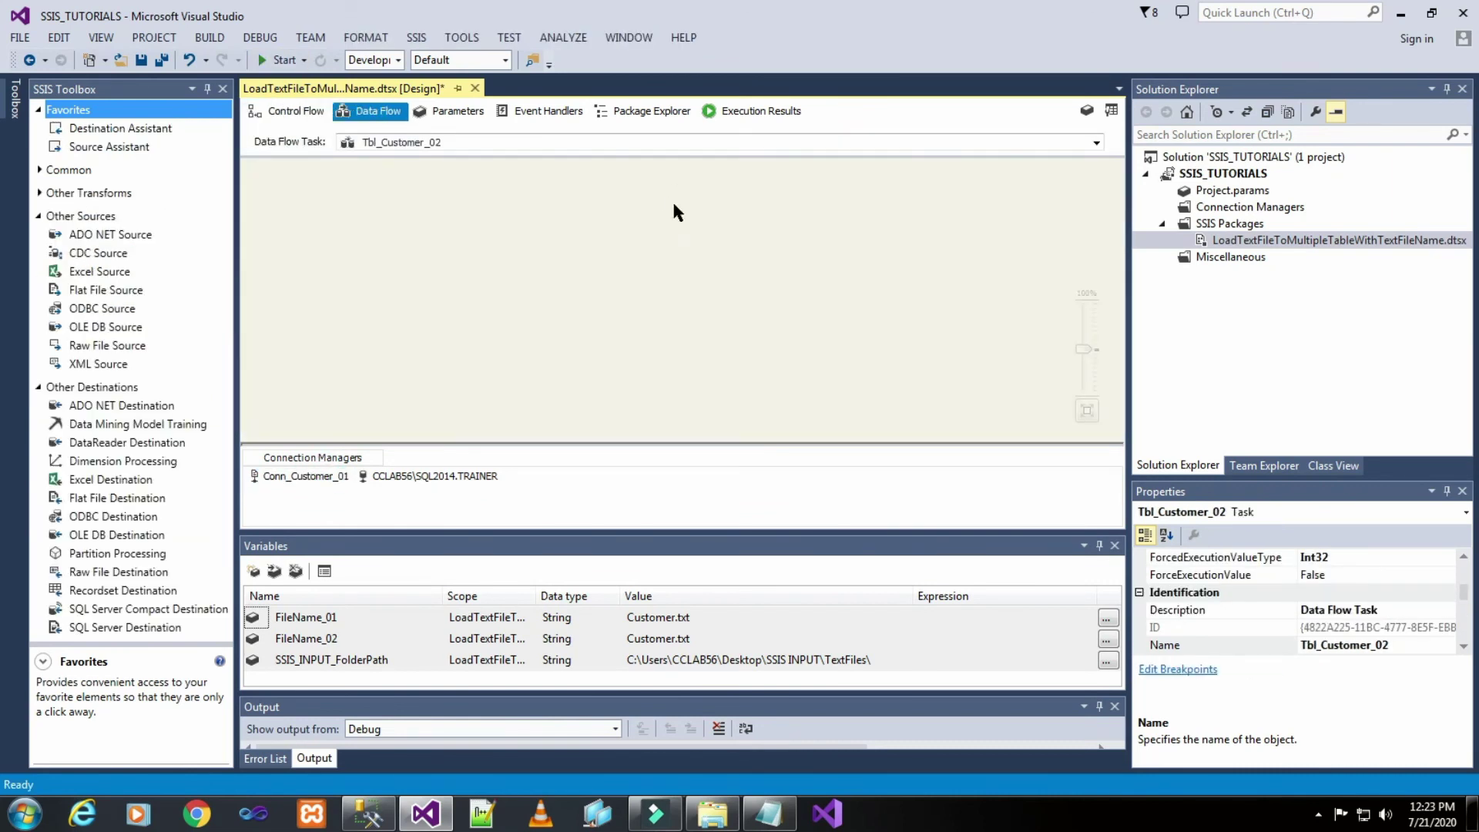
pyautogui.click(89, 216)
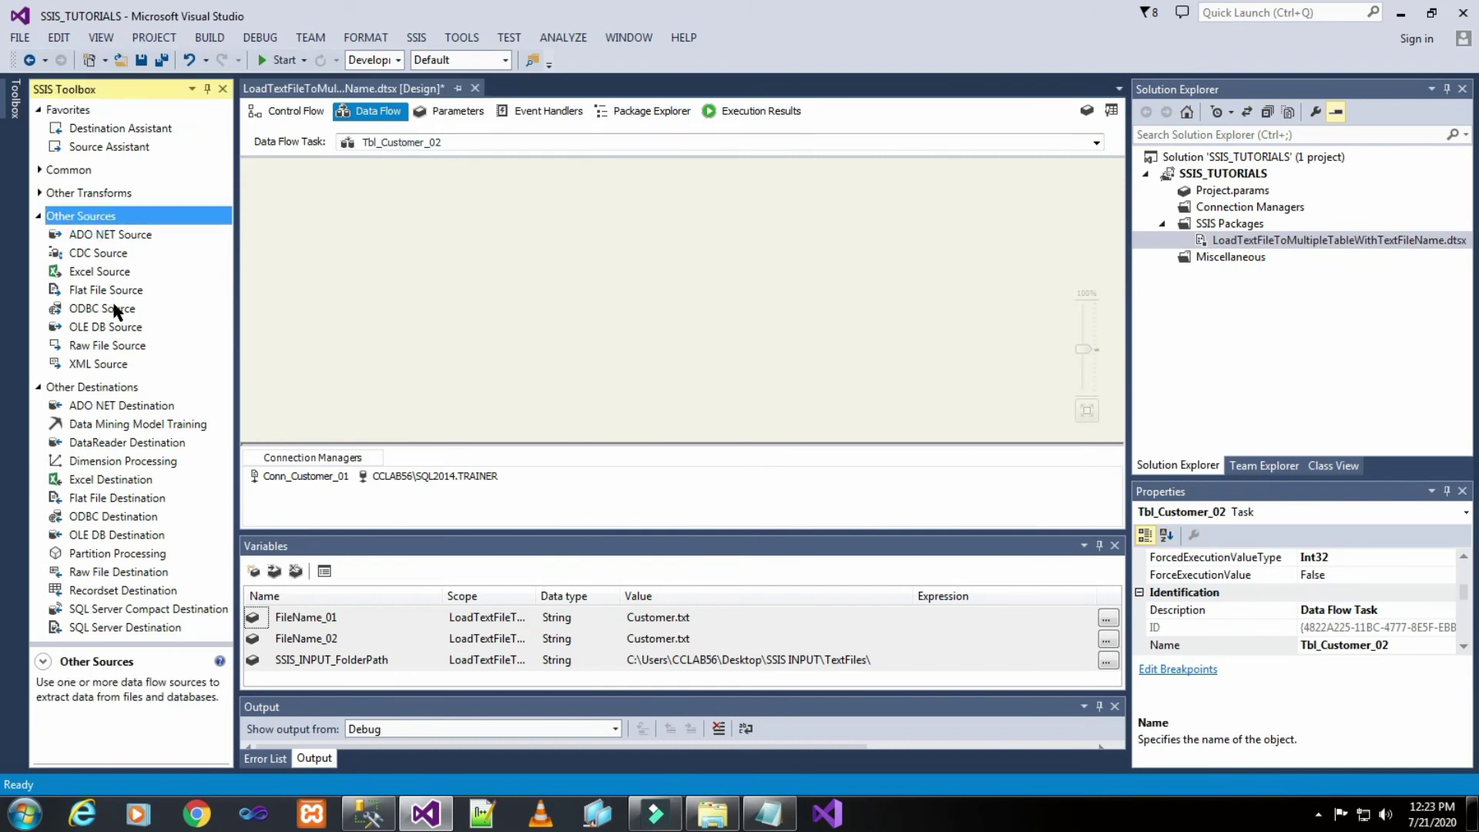
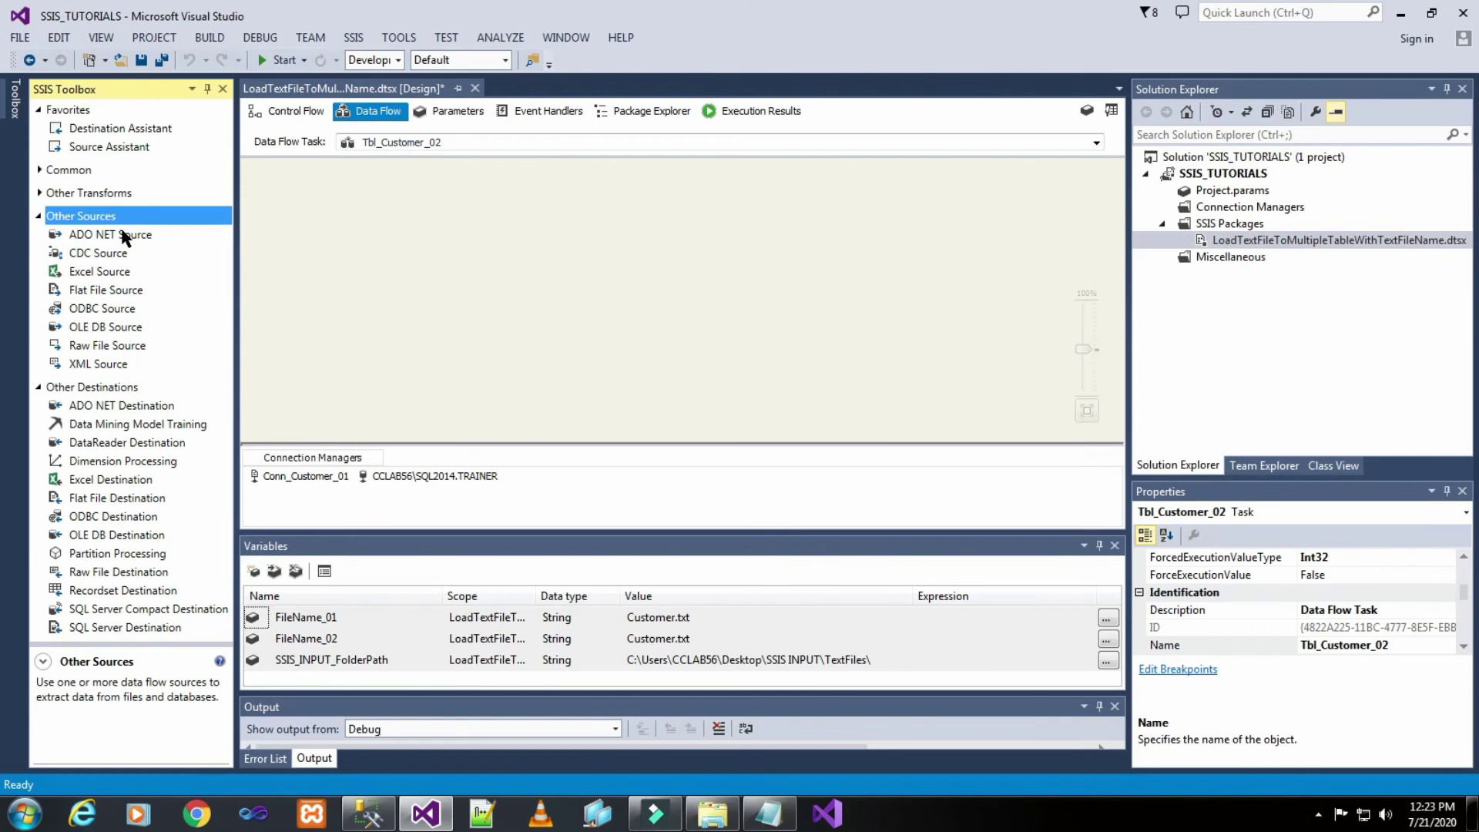
pyautogui.moveTo(91, 290); pyautogui.dragTo(541, 193)
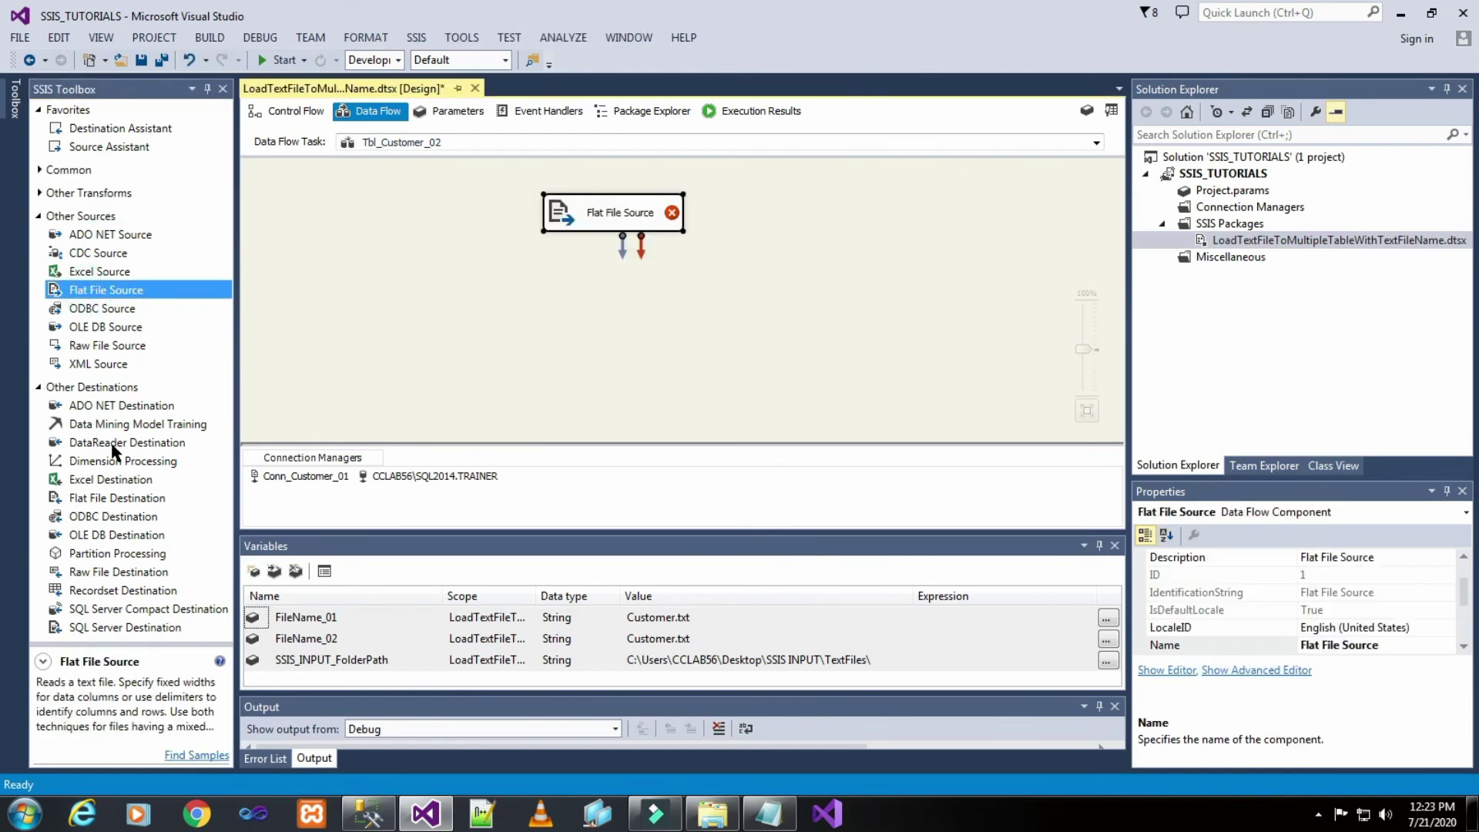
# - Add an OLE DB Destination below the Flat File Source and connect the source's regular output to it
pyautogui.click(118, 535)
pyautogui.moveTo(117, 537); pyautogui.dragTo(540, 303)
pyautogui.click(626, 222)
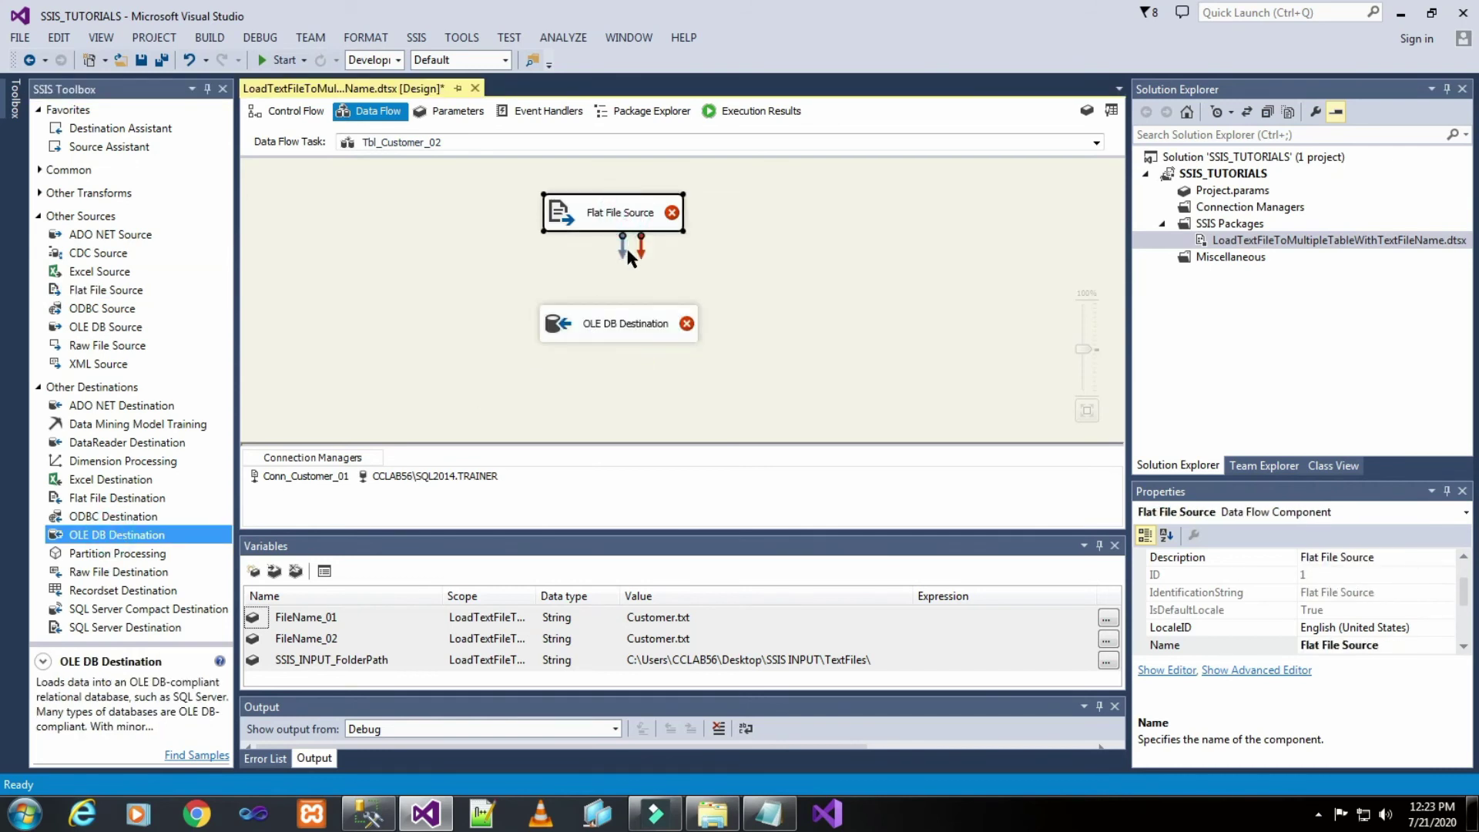
pyautogui.moveTo(625, 251); pyautogui.dragTo(617, 324)
pyautogui.click(786, 266)
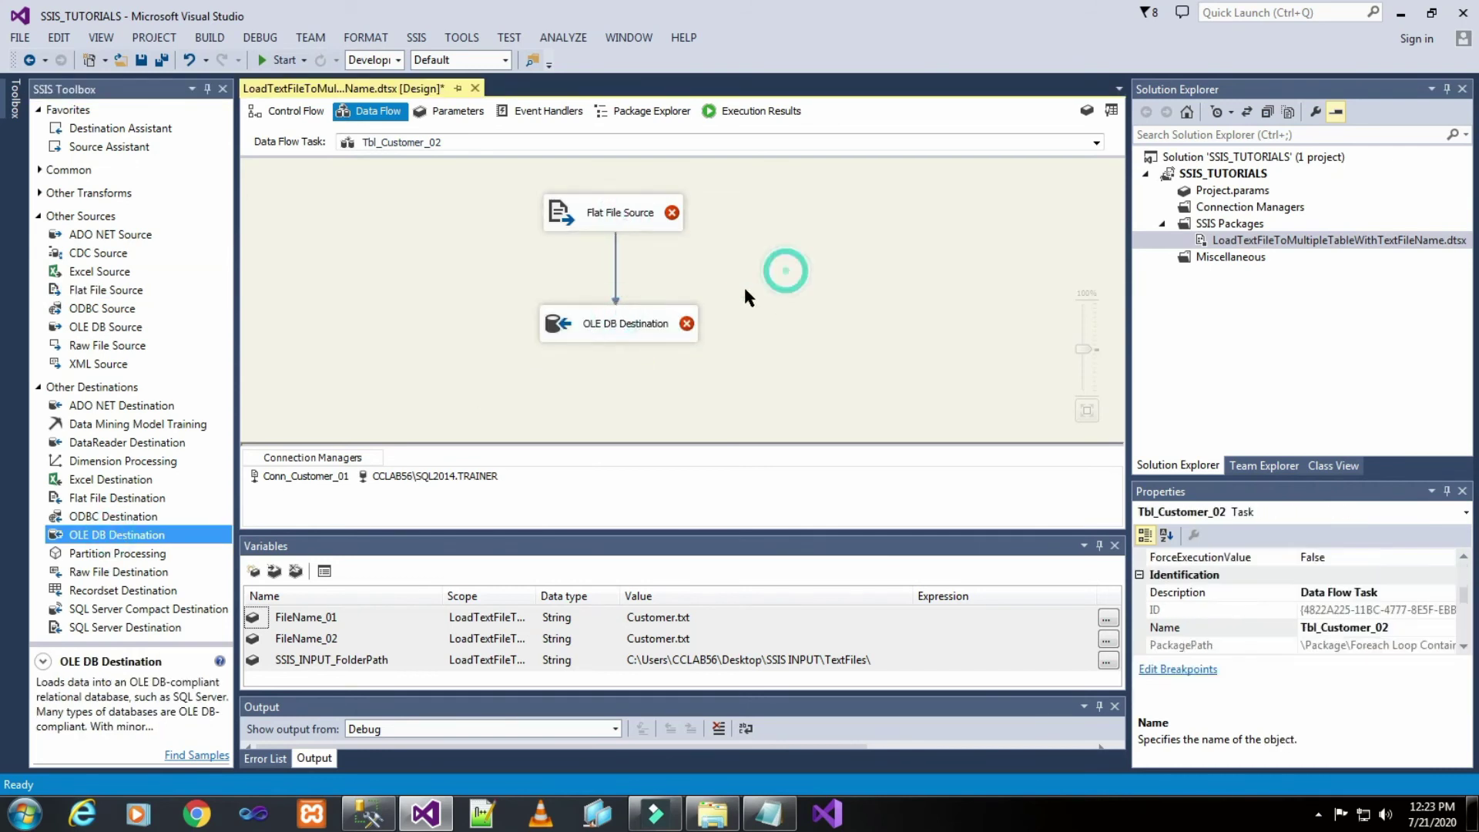
# - Create a new flat file connection manager for the Flat File Source using Customer.txt from the TextFiles folder, and load its columns
pyautogui.doubleClick(614, 211)
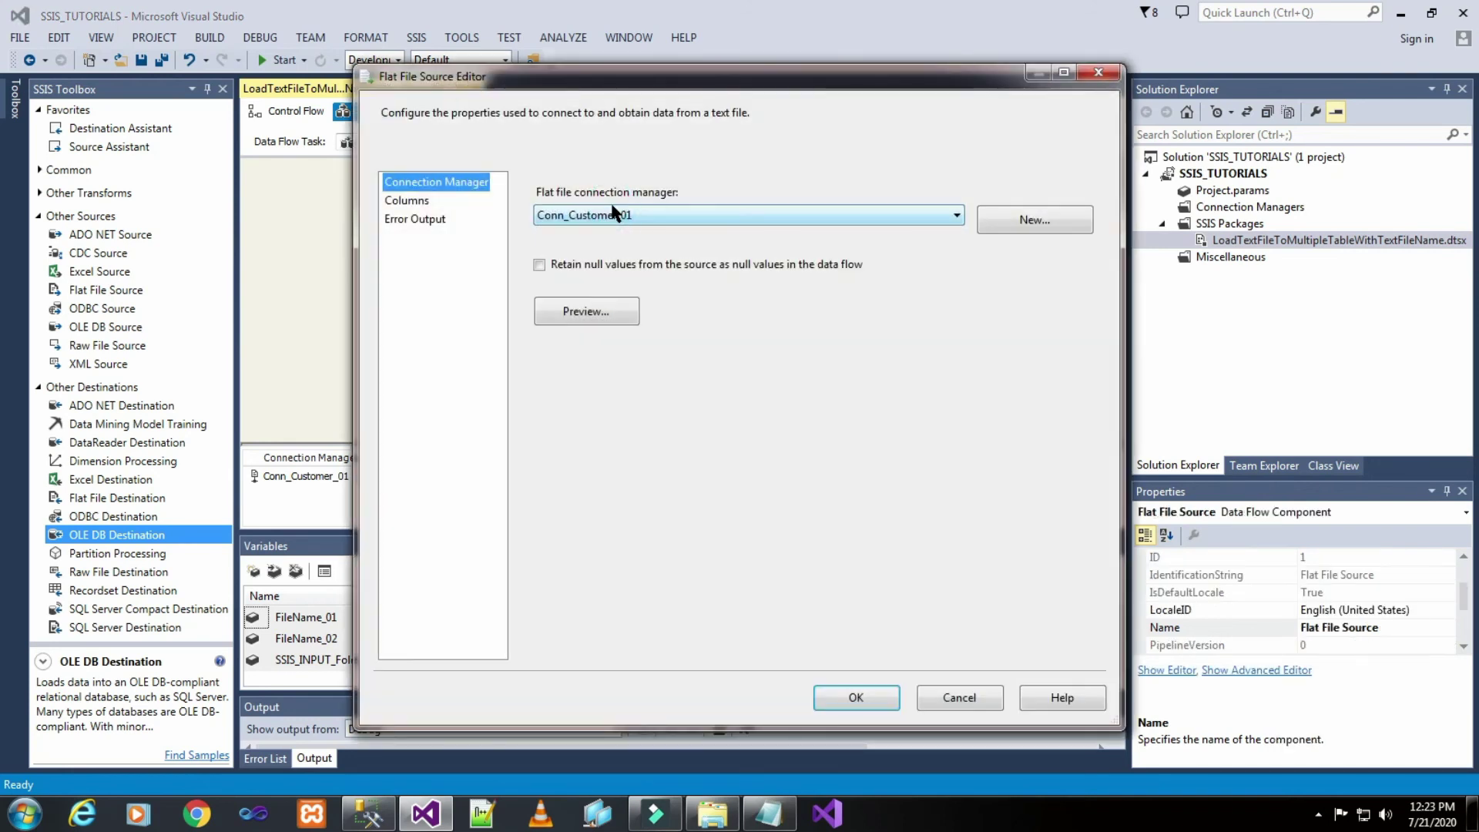
pyautogui.click(1010, 222)
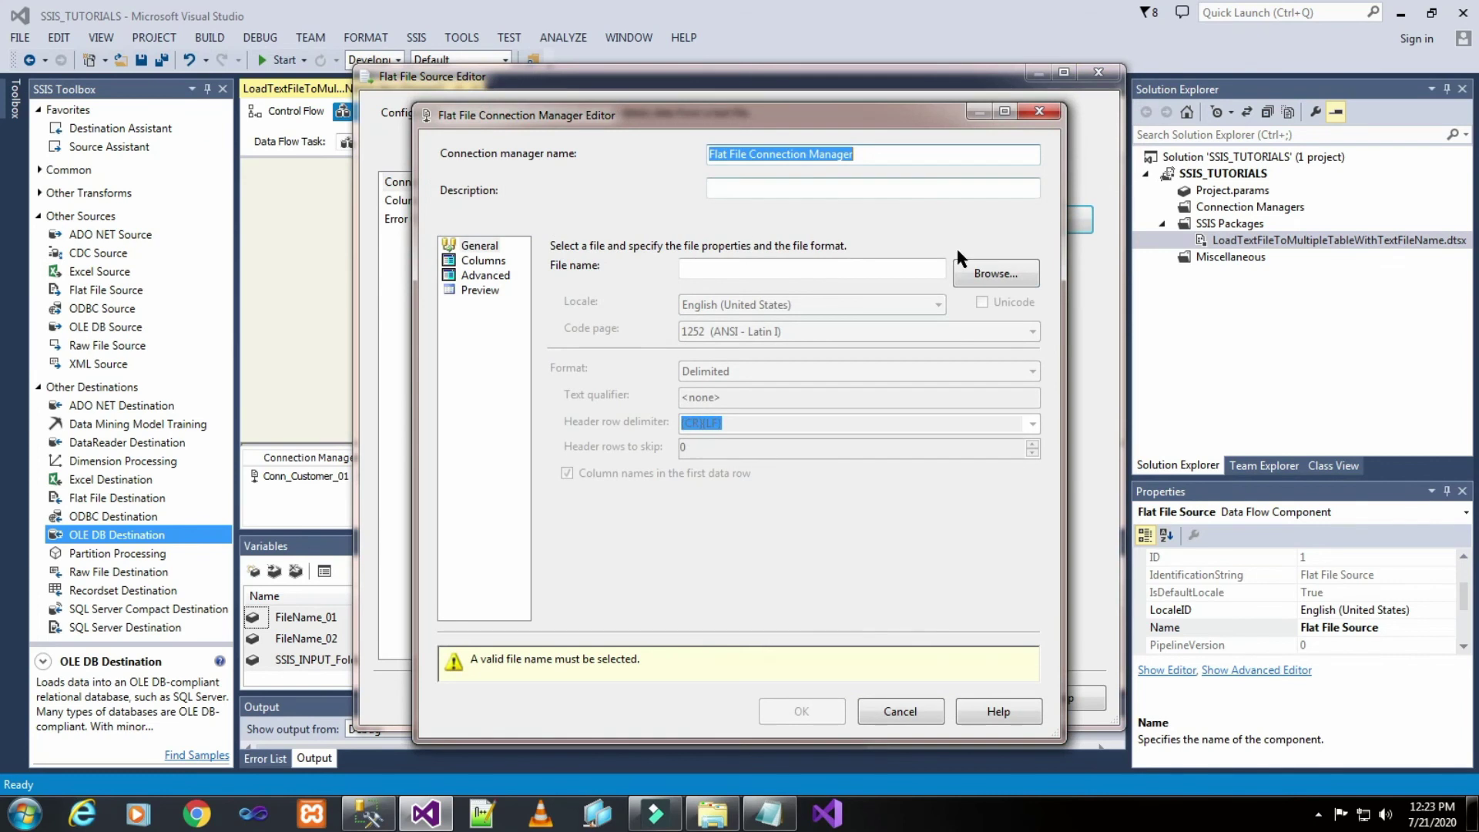
pyautogui.click(991, 264)
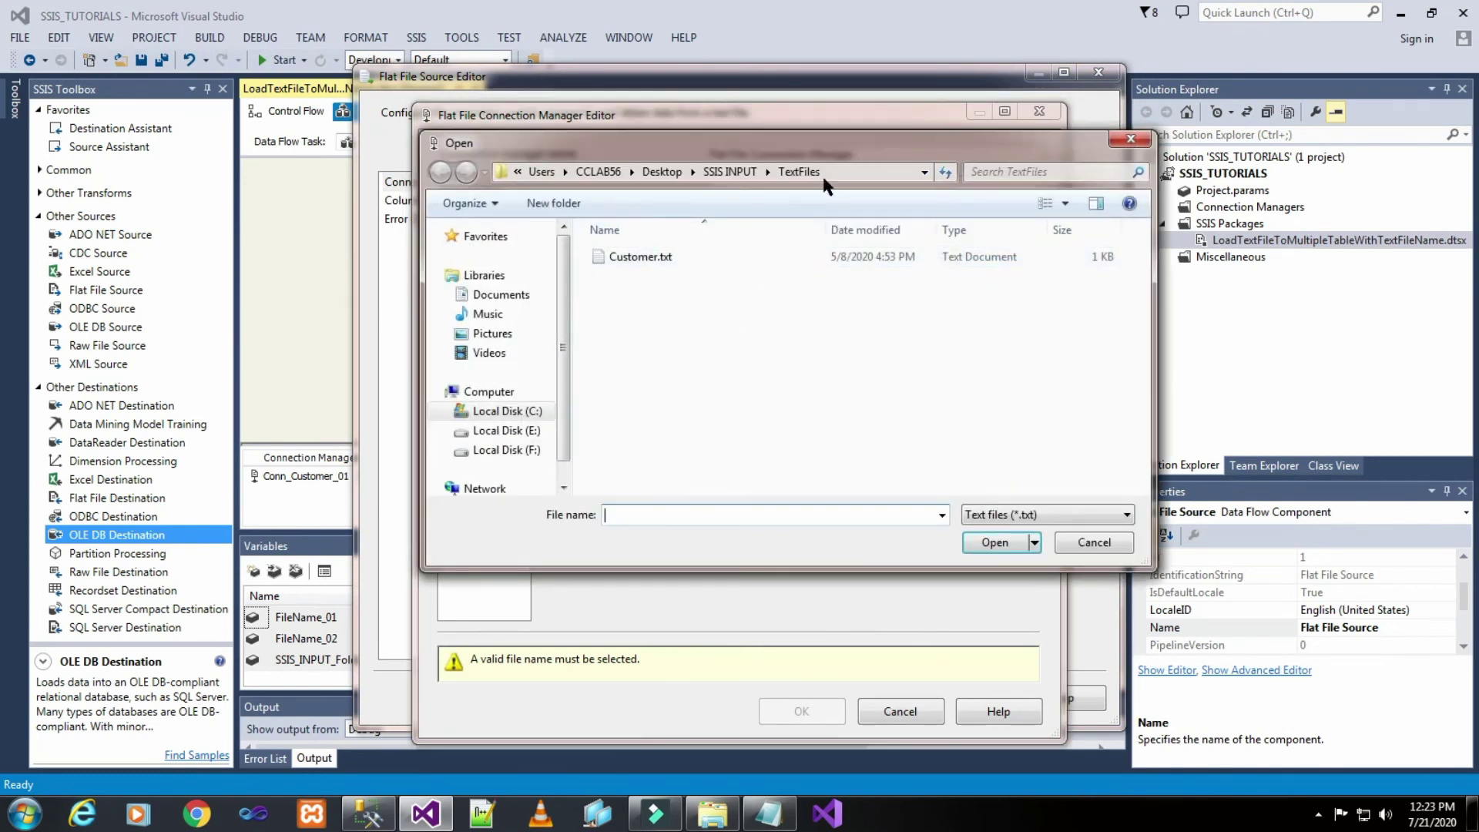
pyautogui.doubleClick(684, 257)
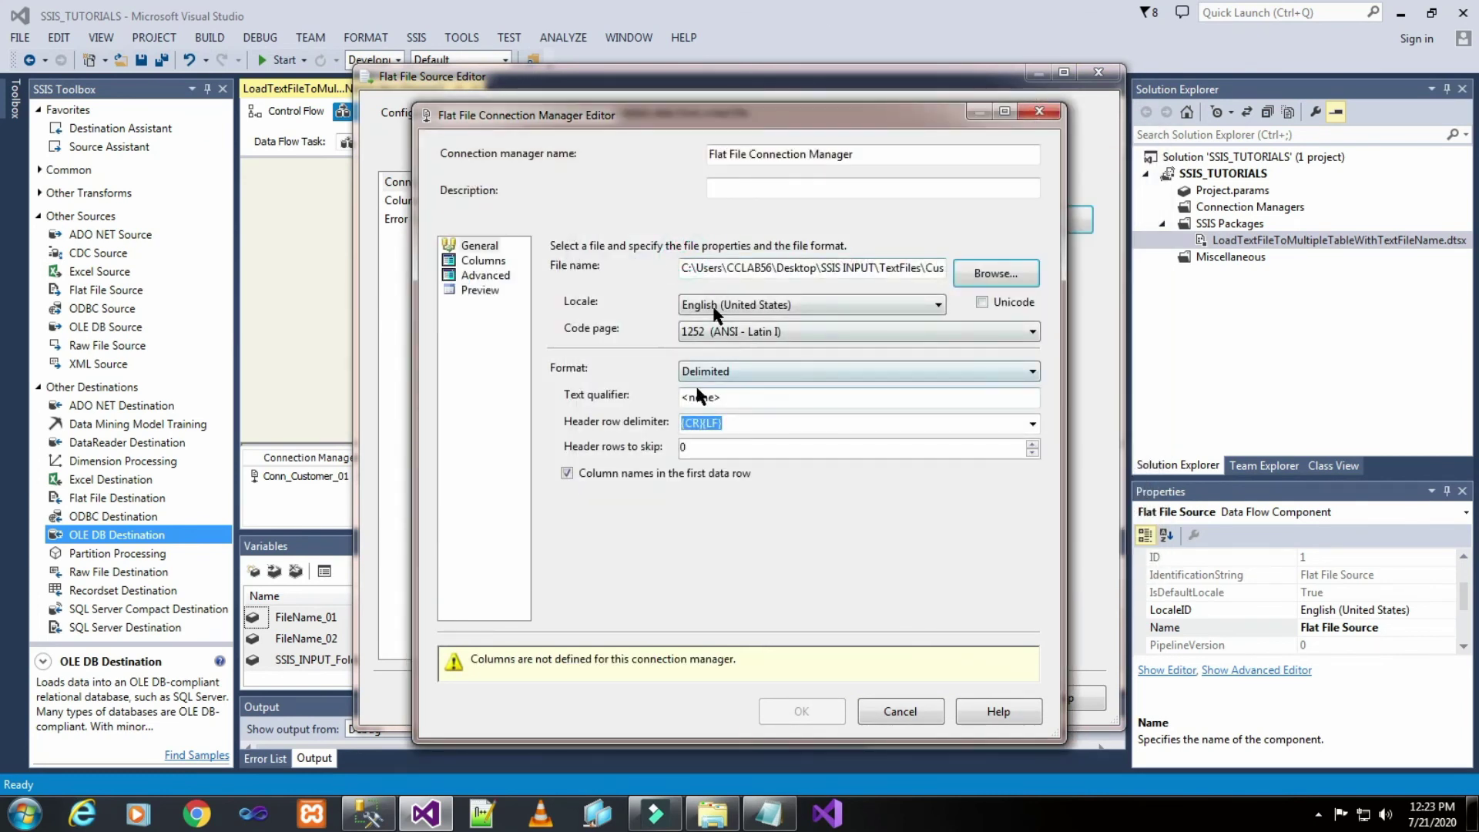
pyautogui.click(451, 265)
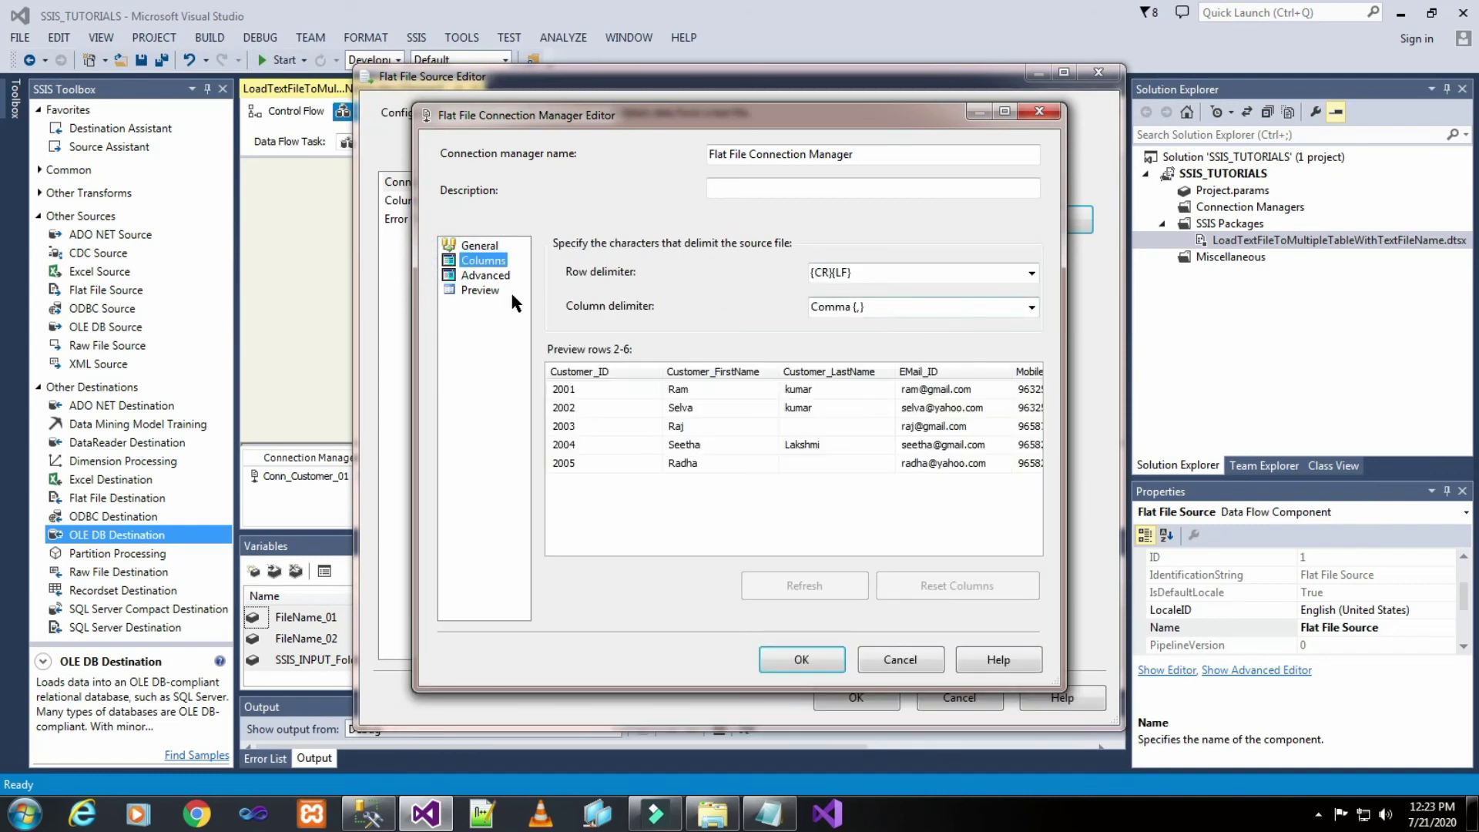
# - Set the Customer_ID column's data type to four-byte signed integer [DT_I4] in the new connection manager
pyautogui.click(486, 275)
pyautogui.click(1009, 411)
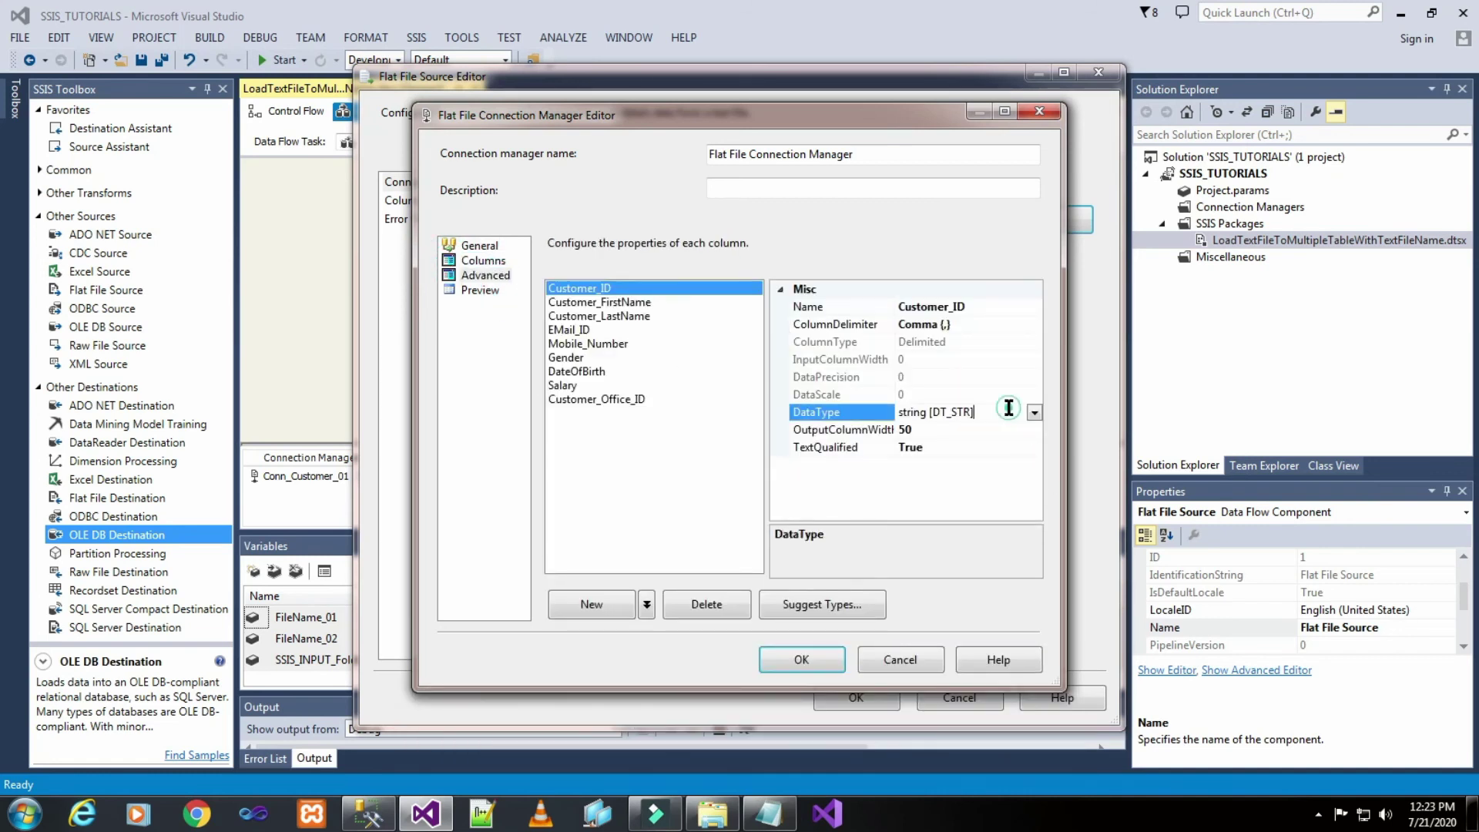
pyautogui.doubleClick(1008, 411)
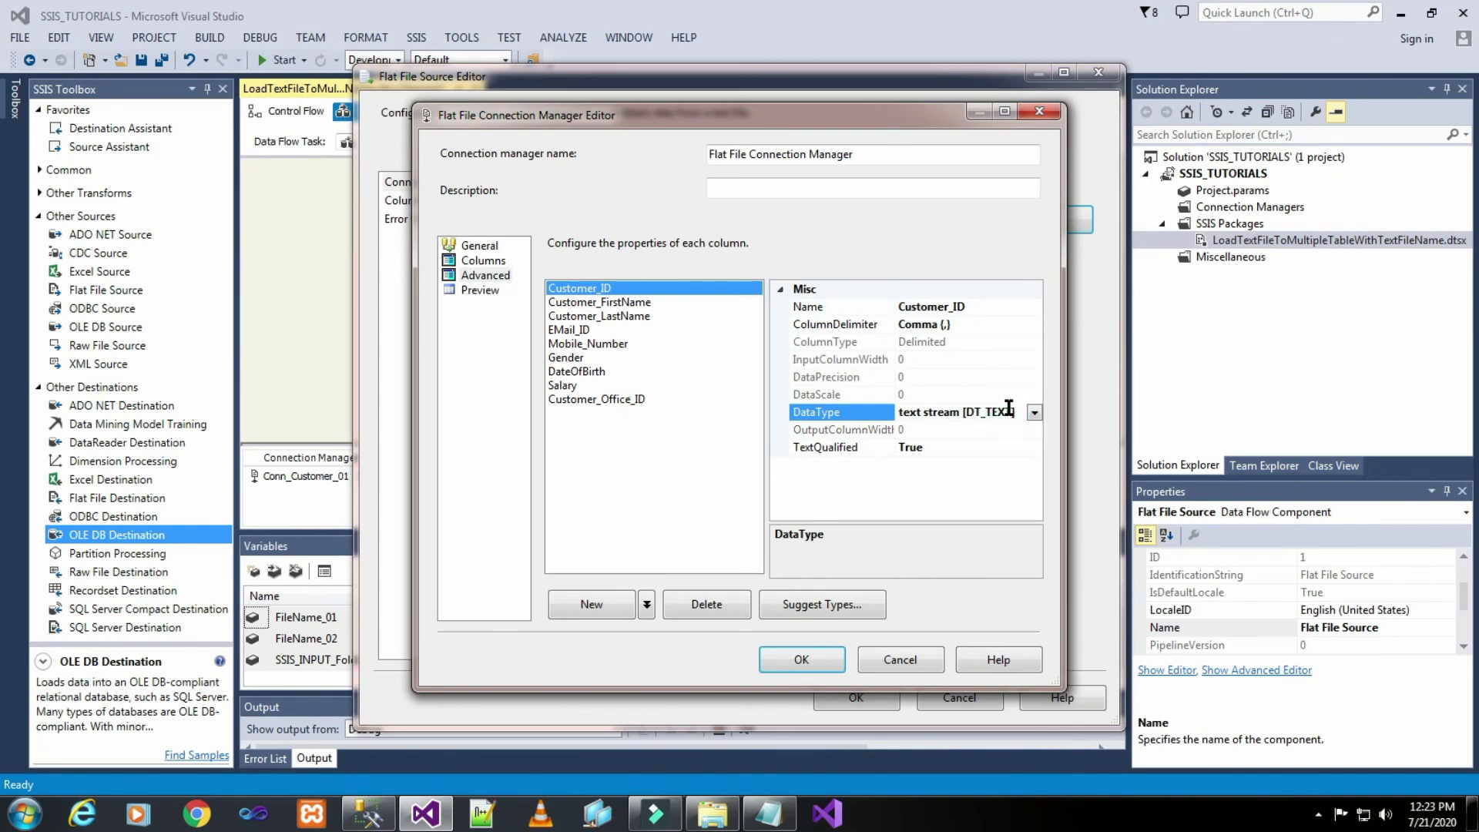
pyautogui.click(1035, 413)
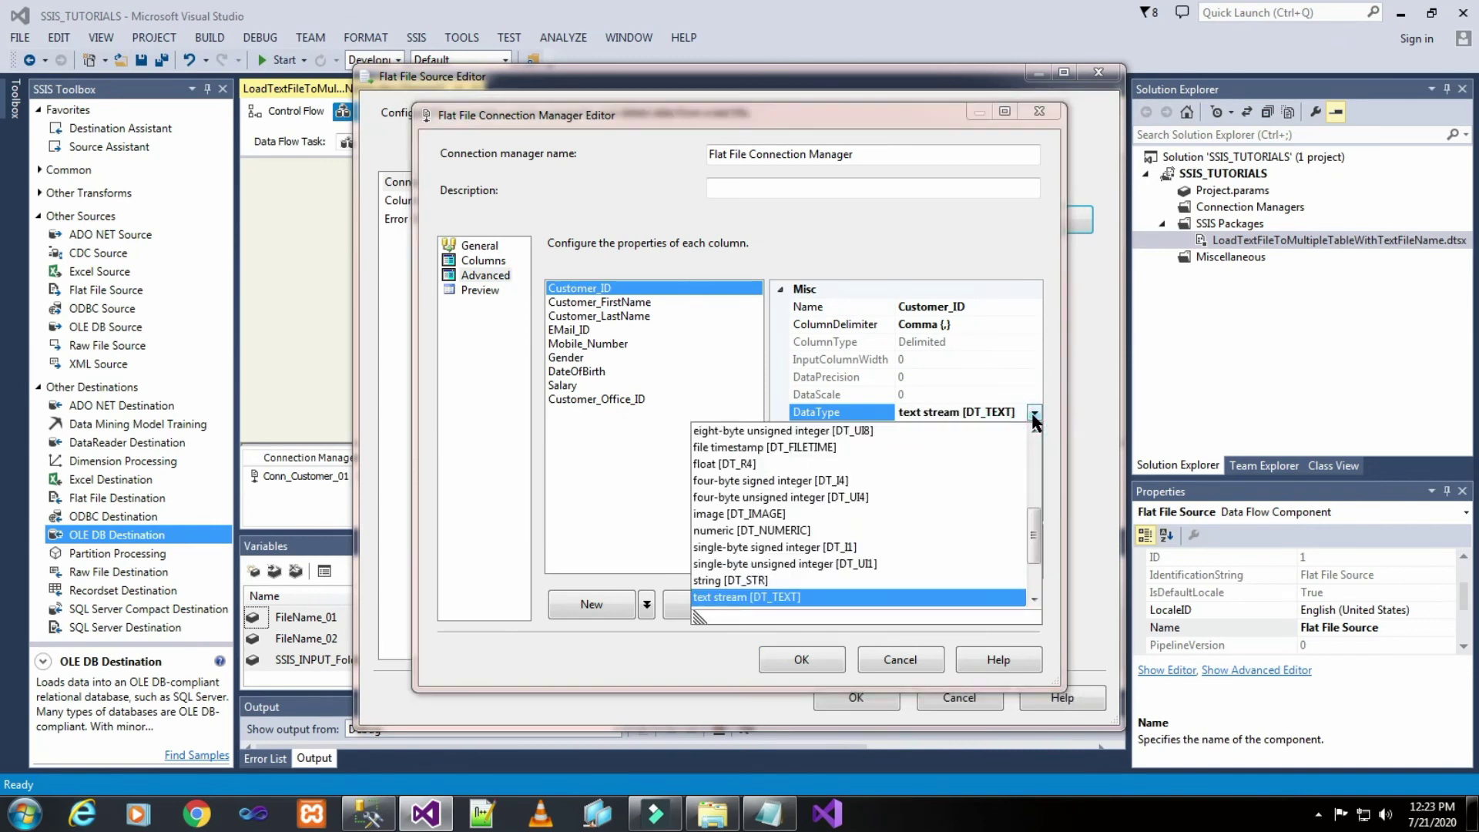
pyautogui.press('Down')
pyautogui.press('Down')
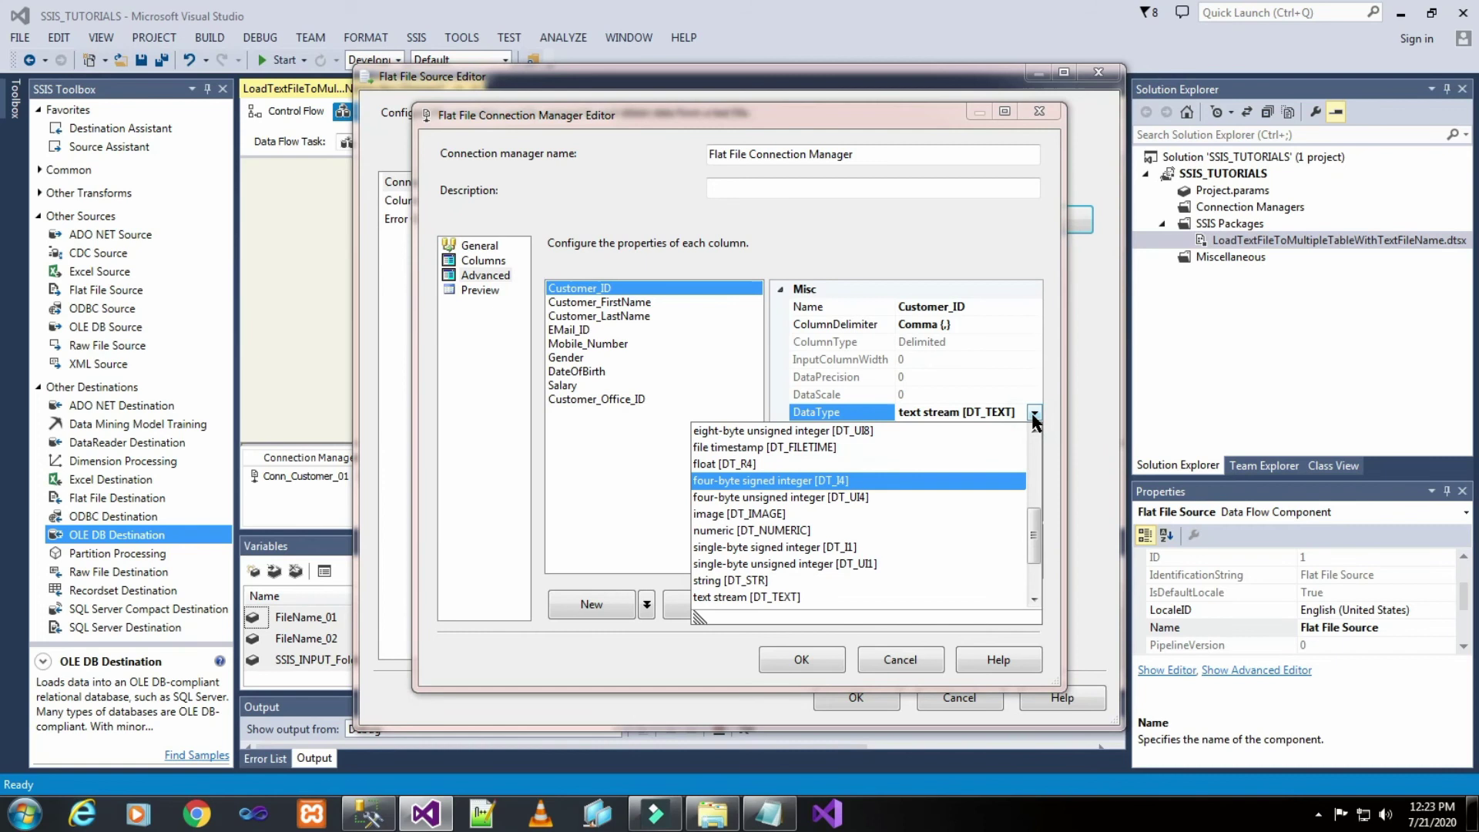
pyautogui.click(854, 481)
# - Set the output column width of Customer_FirstName and Customer_LastName to 25
pyautogui.click(642, 302)
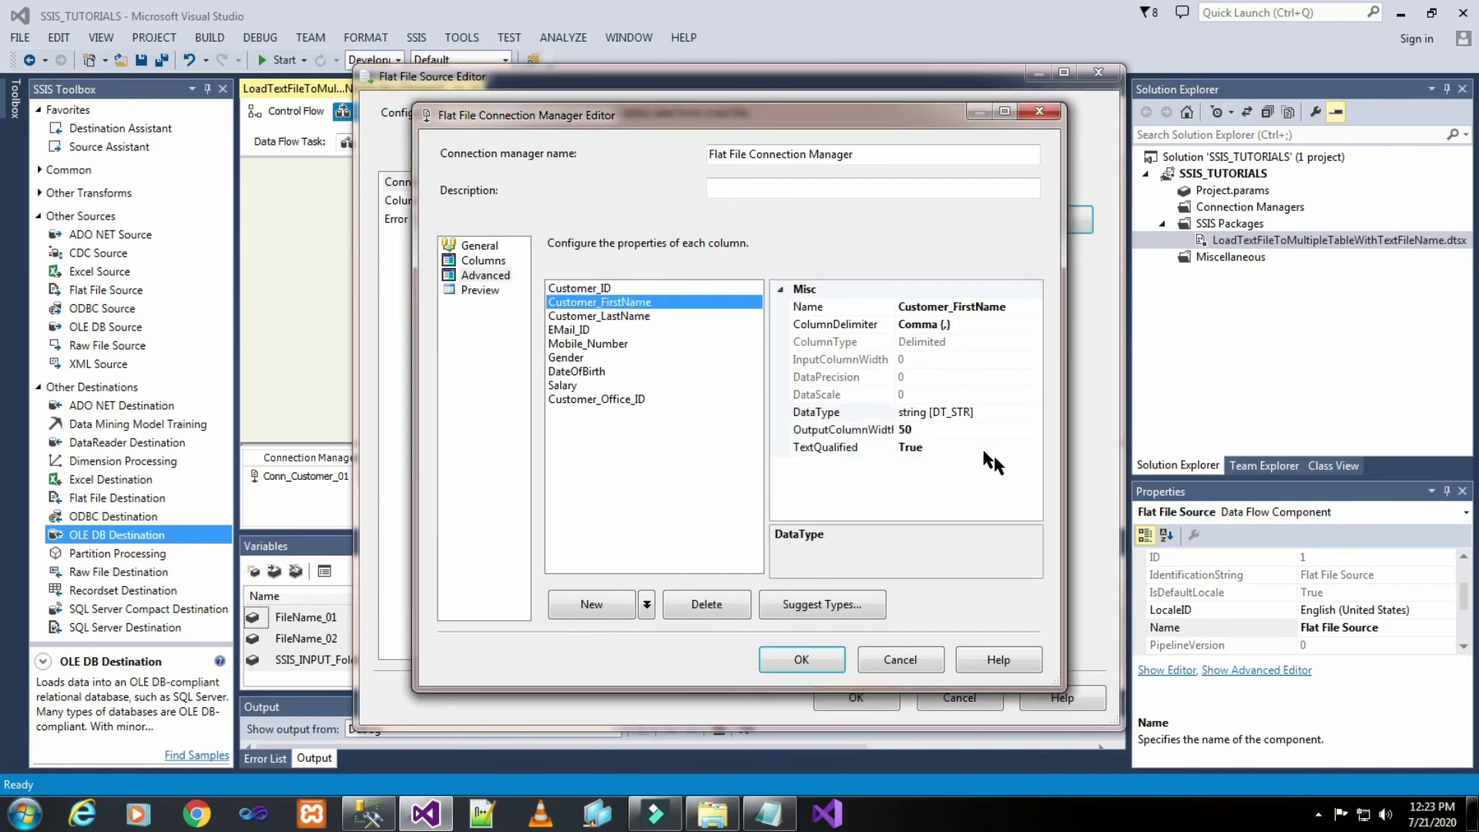
pyautogui.click(948, 429)
pyautogui.write('25')
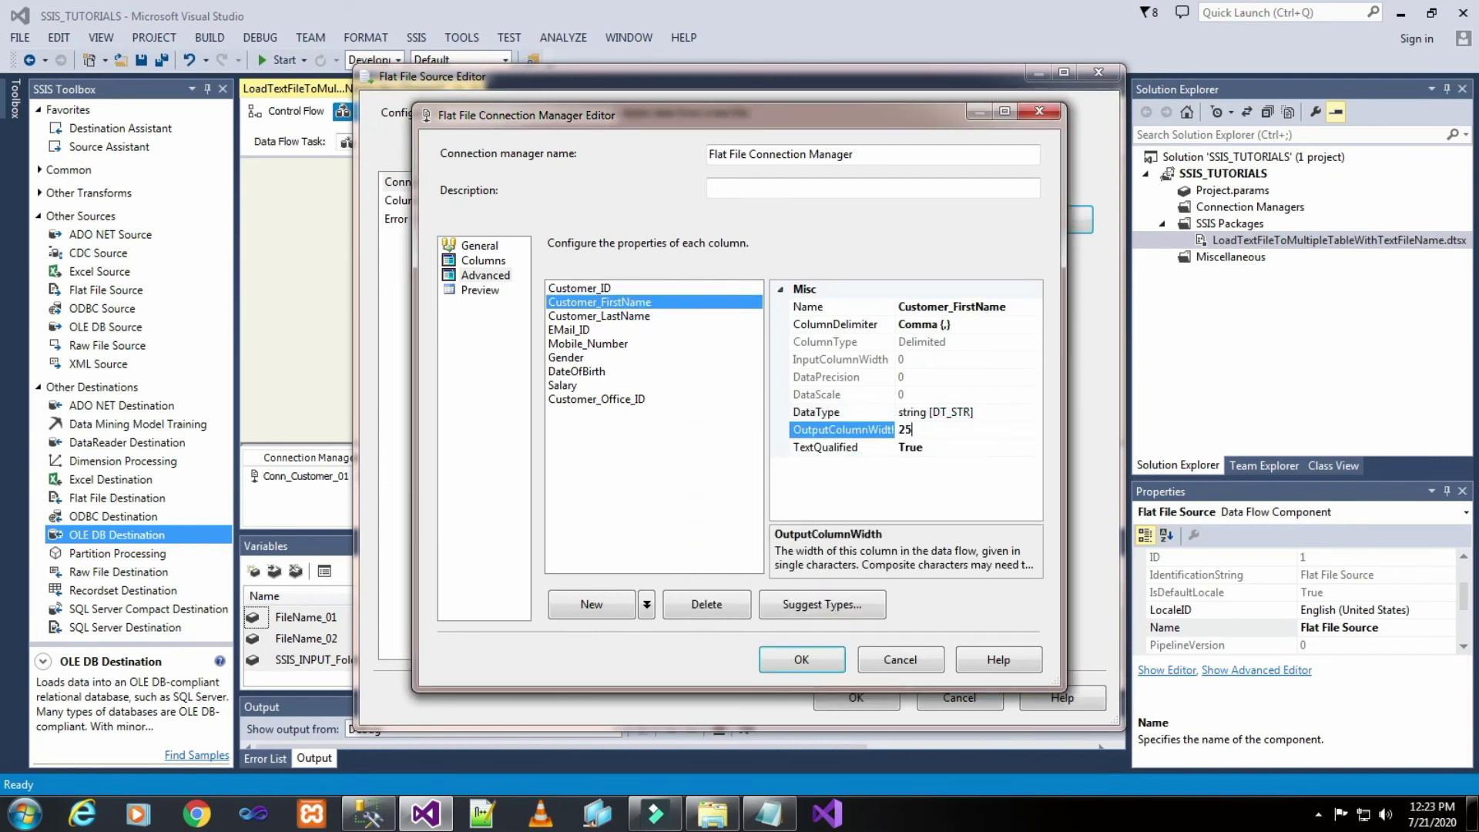
pyautogui.click(650, 312)
pyautogui.click(941, 428)
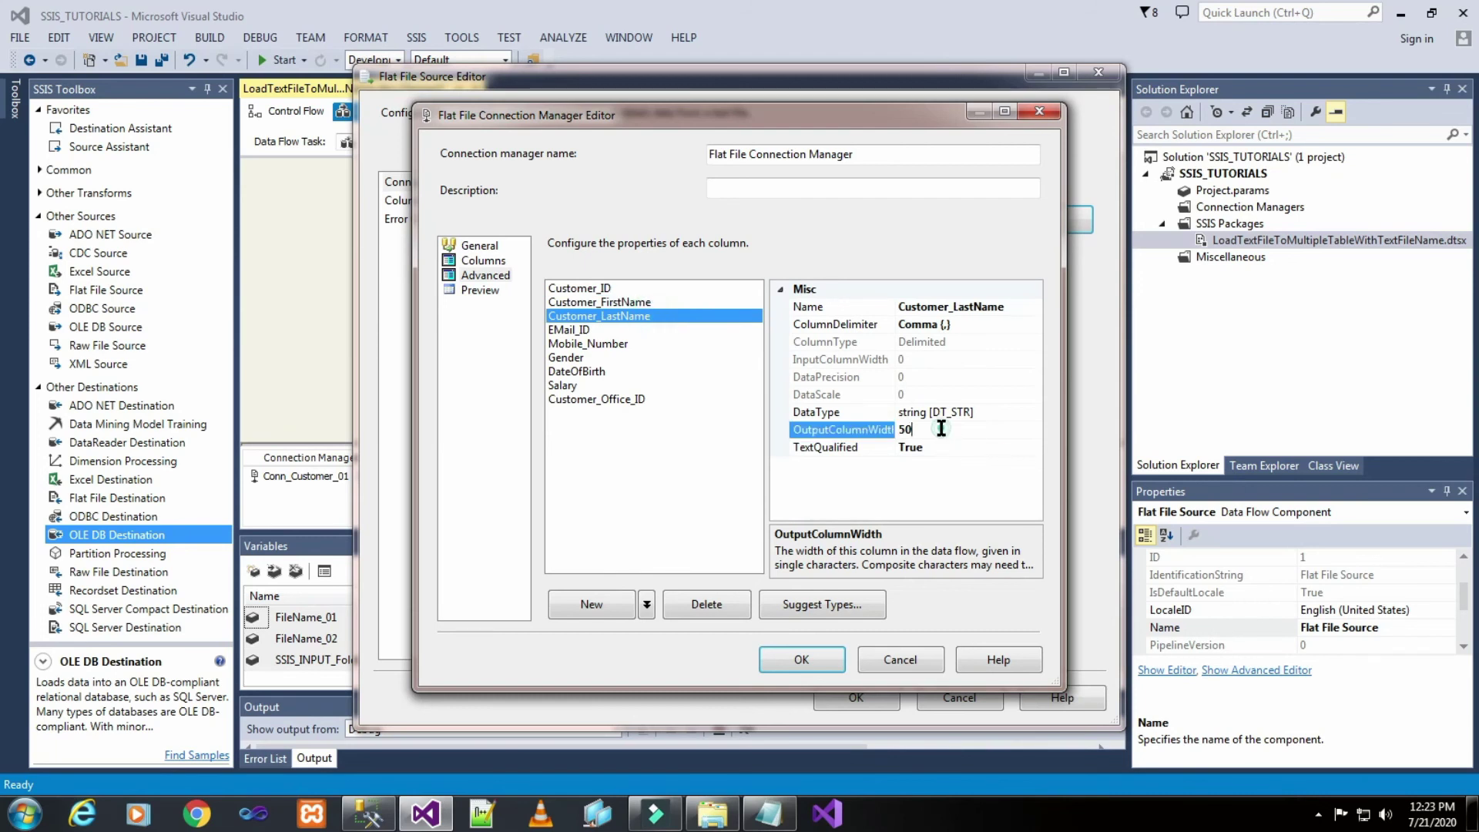
pyautogui.doubleClick(941, 429)
pyautogui.write('25')
# - Set the output column width of Mobile_Number, Gender and DateOfBirth to 25
pyautogui.click(586, 345)
pyautogui.click(923, 430)
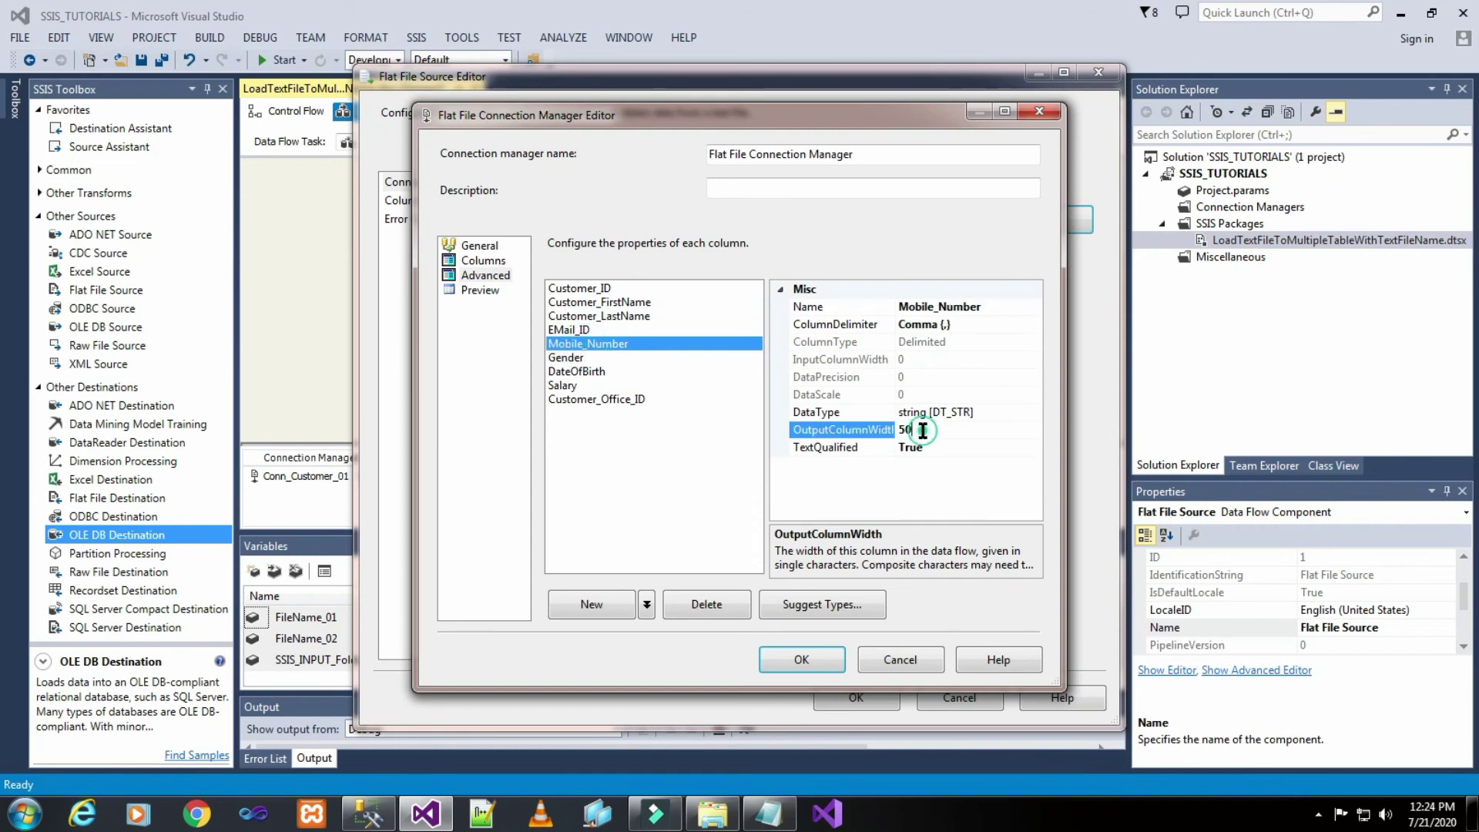
pyautogui.write('25')
pyautogui.click(578, 360)
pyautogui.click(935, 427)
pyautogui.doubleClick(935, 428)
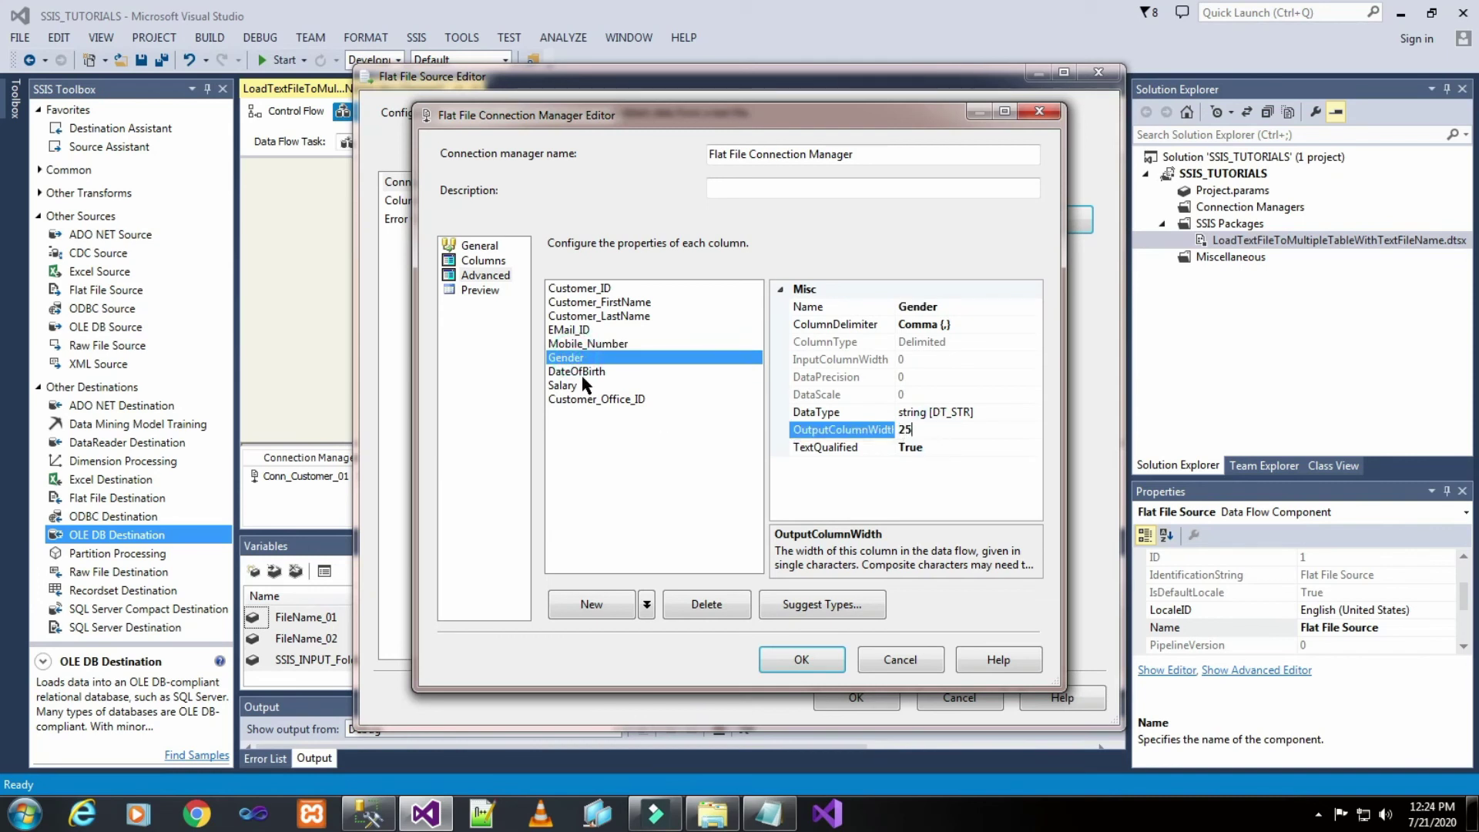
pyautogui.click(581, 373)
pyautogui.click(912, 430)
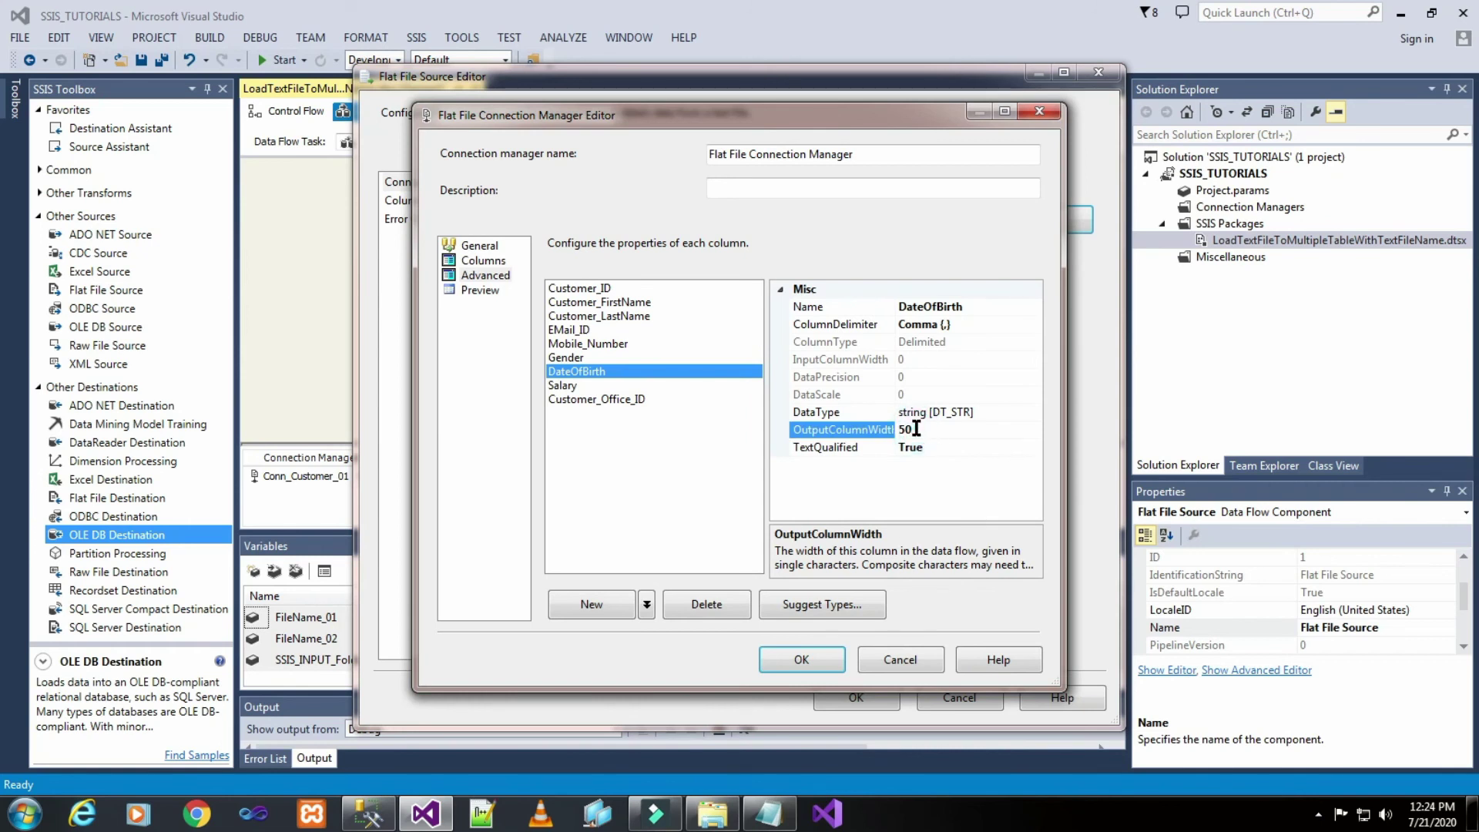
pyautogui.doubleClick(916, 429)
pyautogui.write('2')
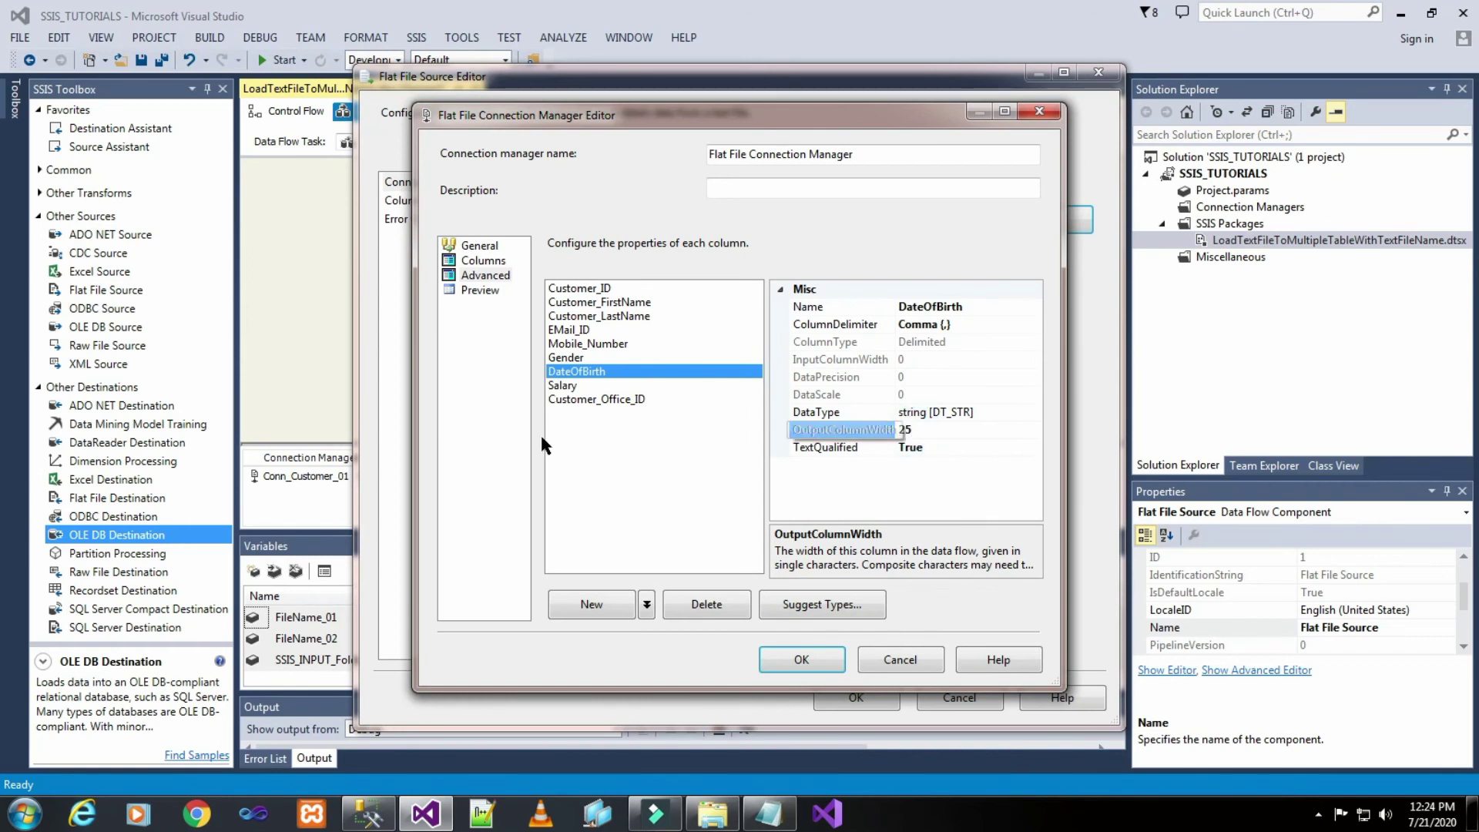
# - Set the data type of the Salary and Customer_Office_ID columns to four-byte signed integer [DT_I4]
pyautogui.click(566, 385)
pyautogui.click(968, 414)
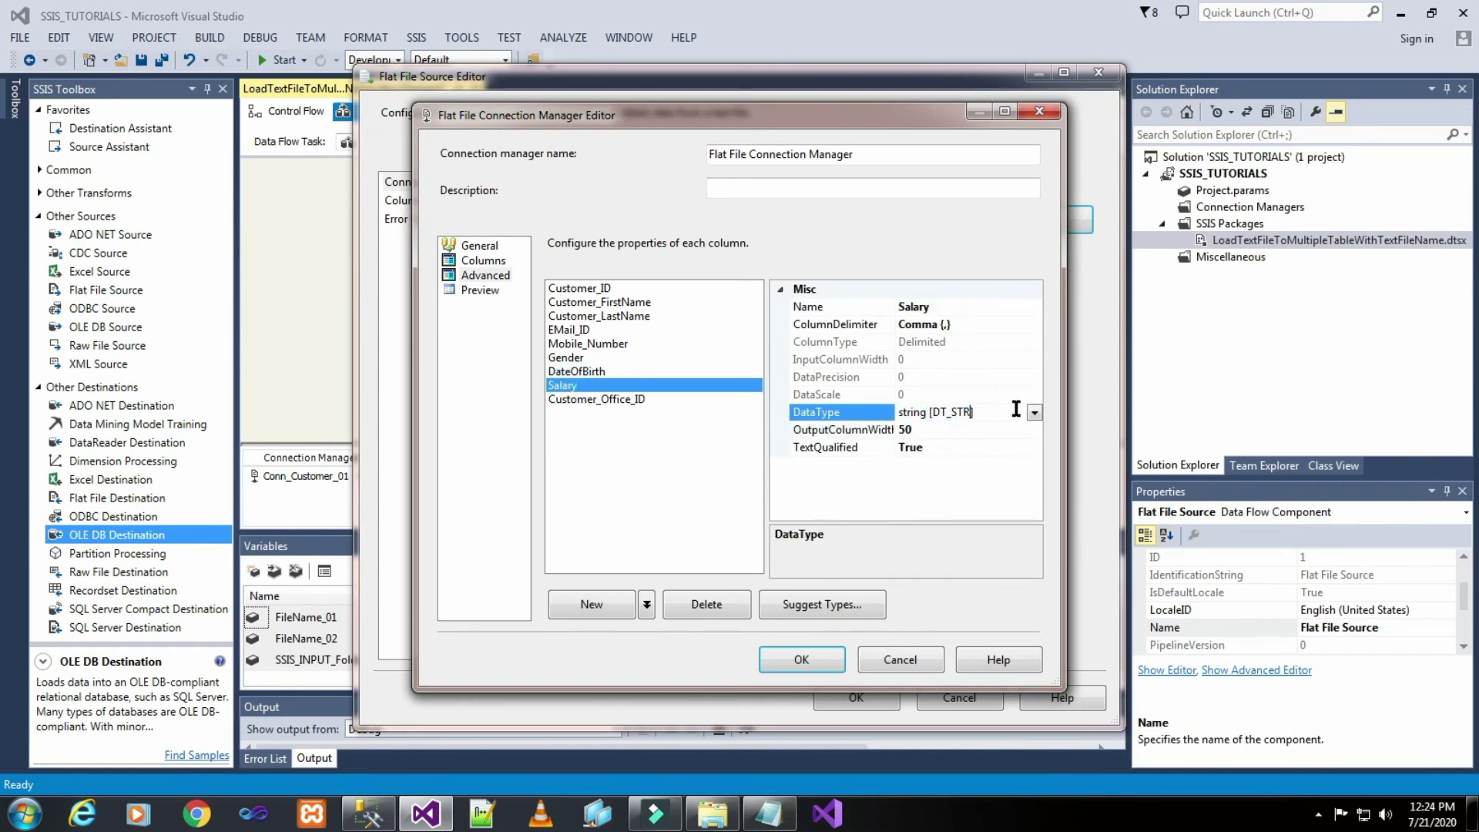
pyautogui.click(1033, 413)
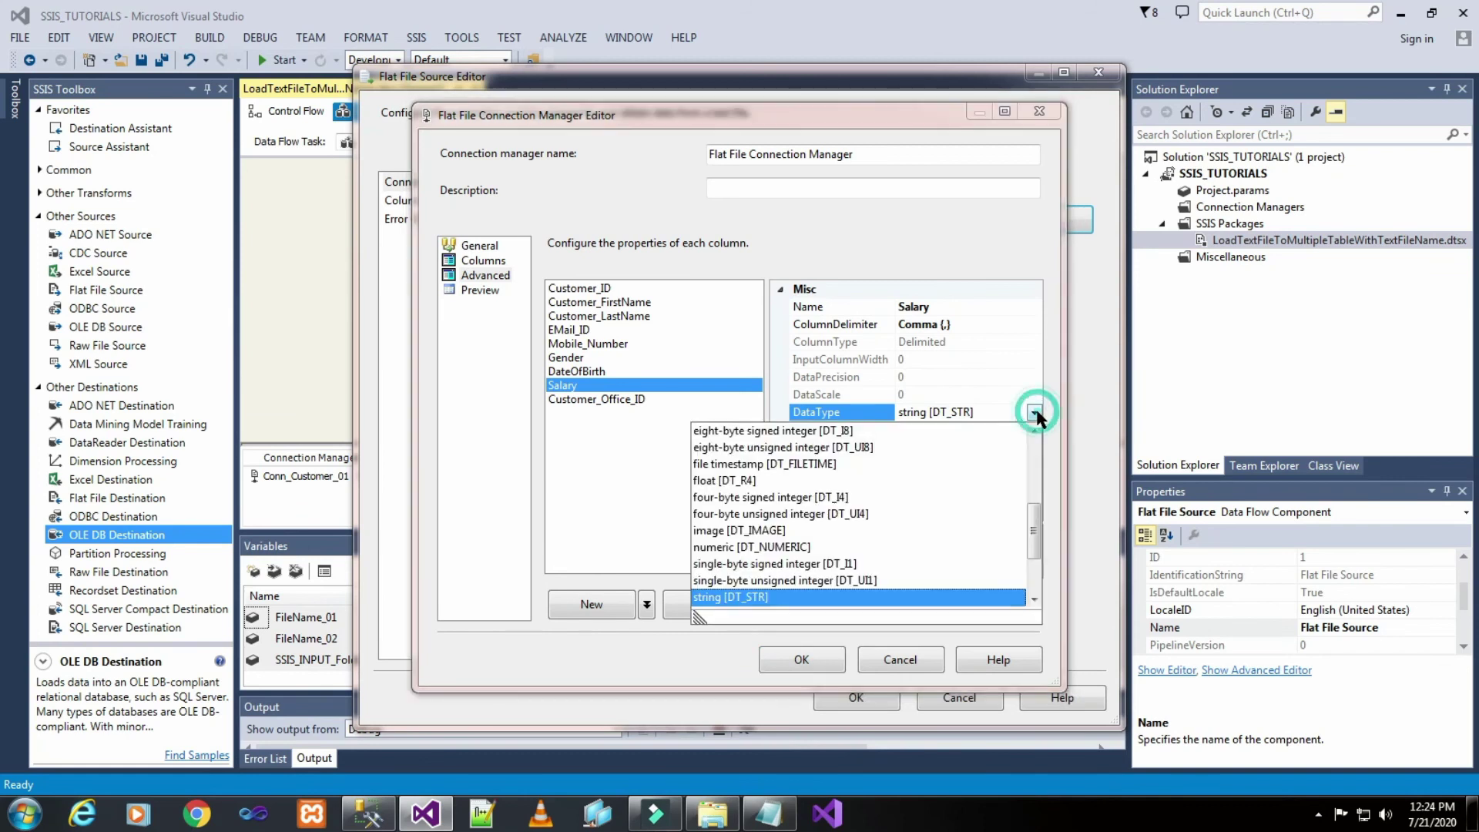
pyautogui.click(857, 497)
pyautogui.click(589, 400)
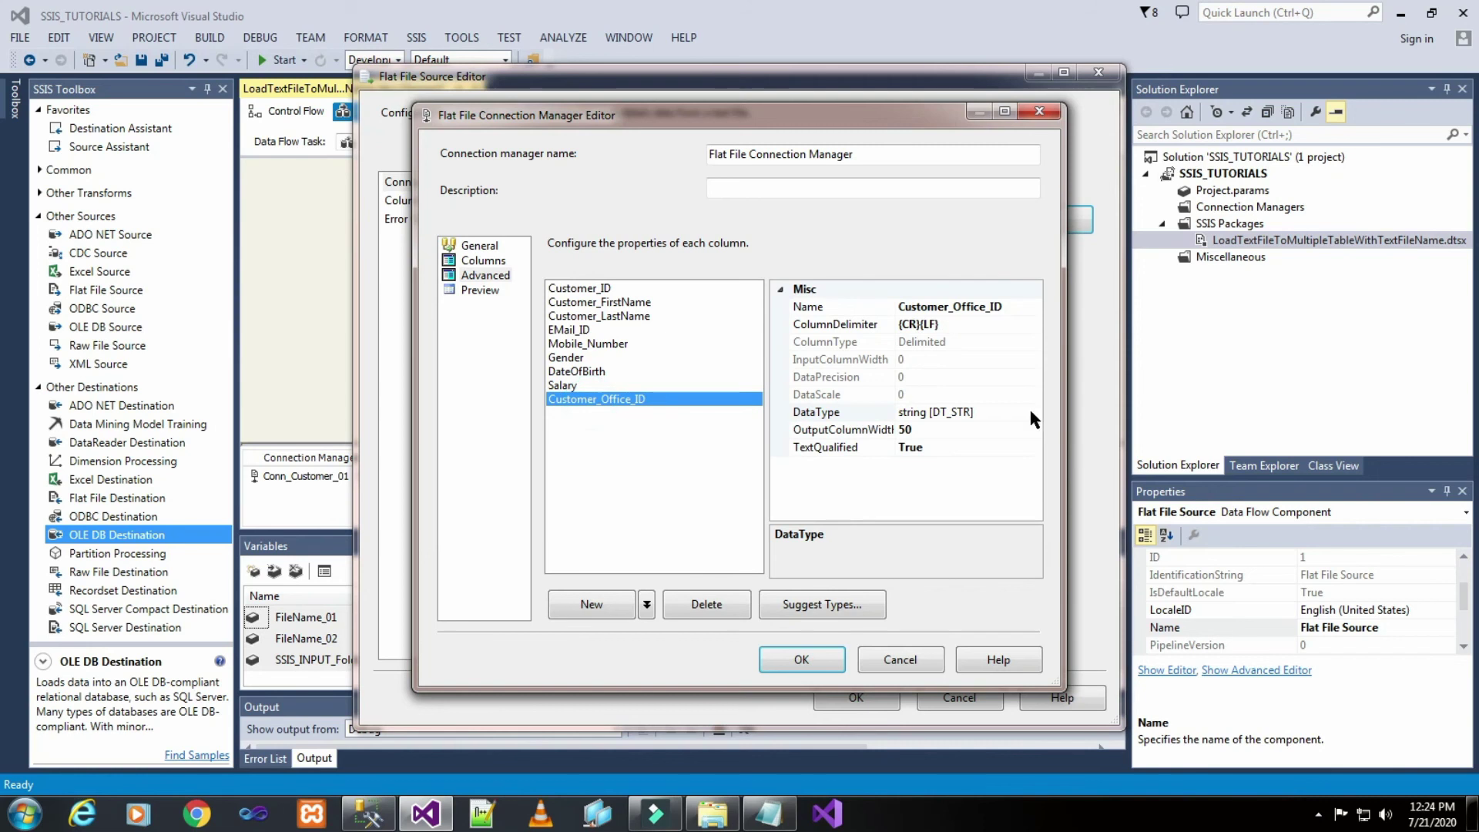
pyautogui.click(967, 412)
pyautogui.click(1034, 414)
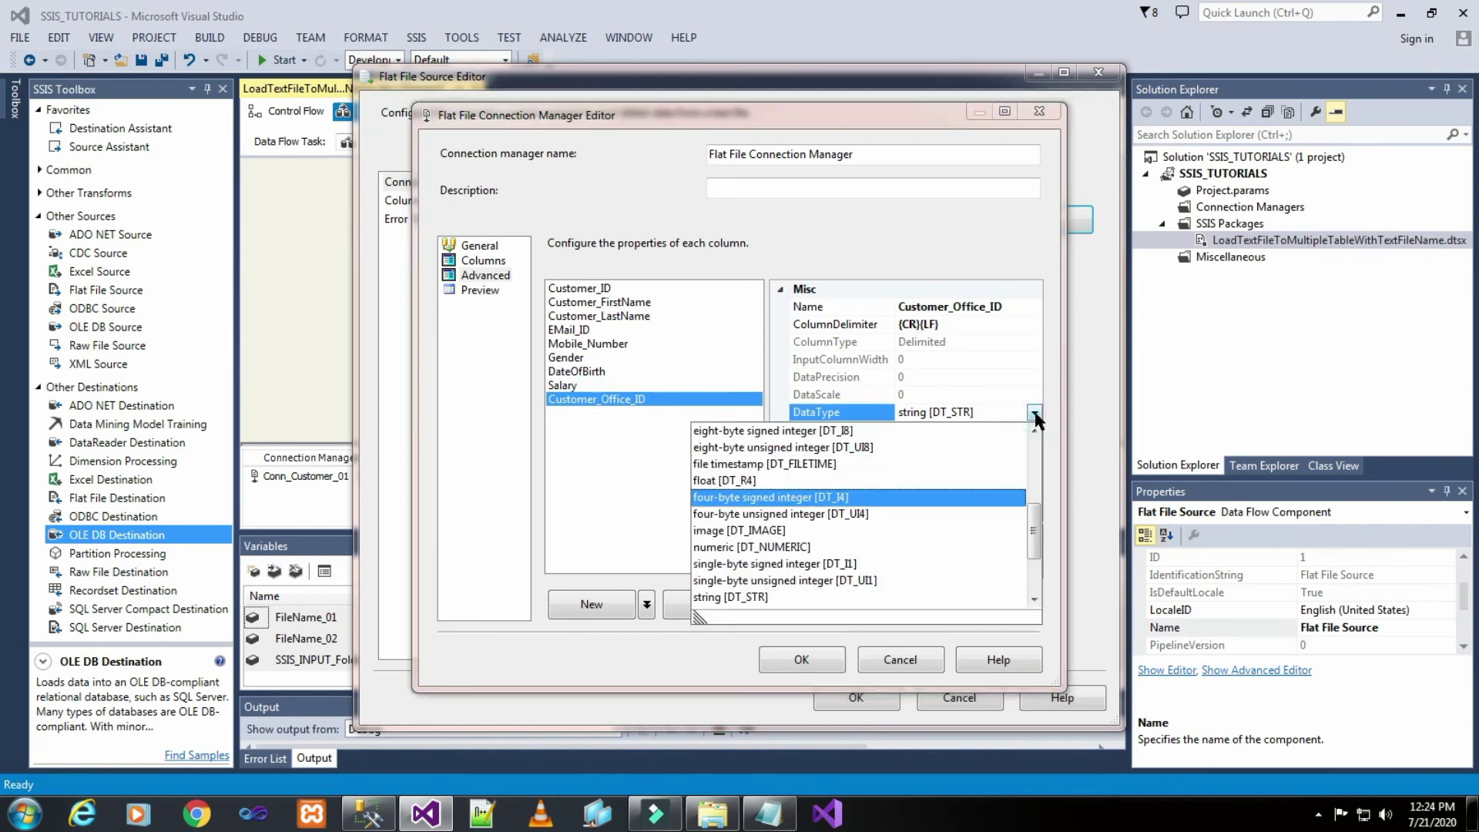
pyautogui.click(857, 497)
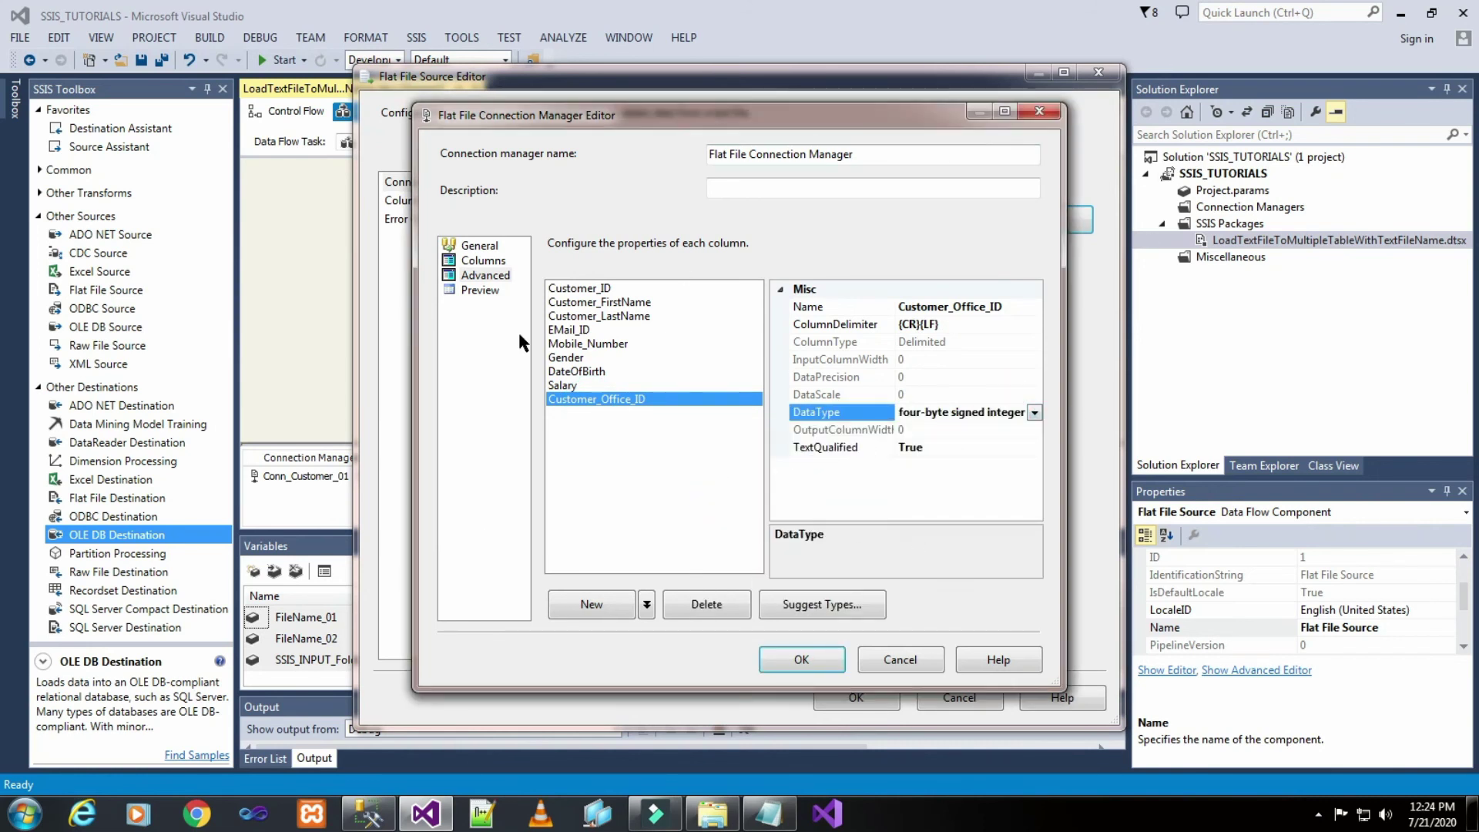
# - Preview and accept the connection manager, retain null values from the source, and accept the Flat File Source after checking its columns and error output
pyautogui.click(496, 286)
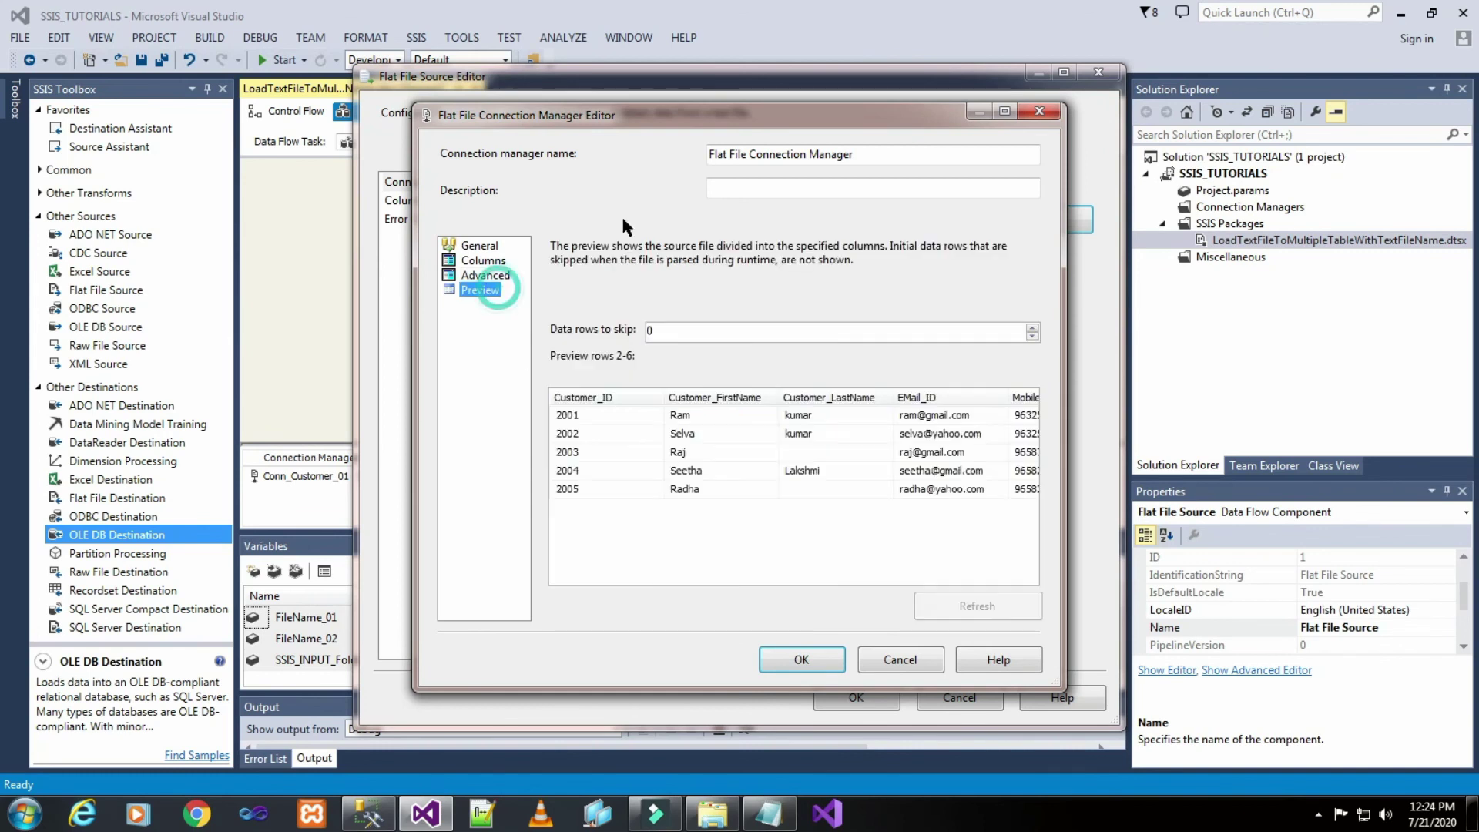
pyautogui.click(799, 660)
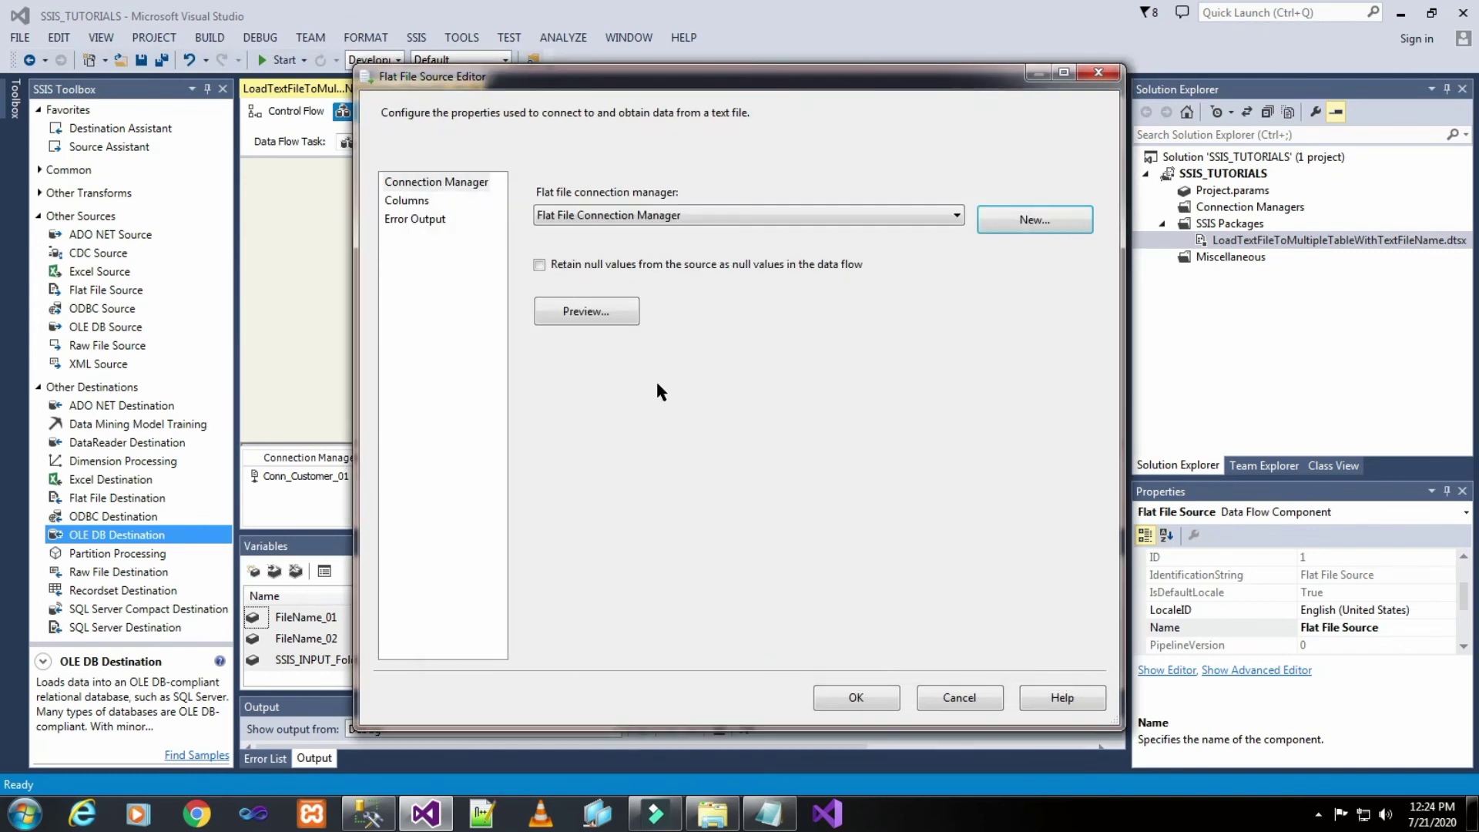
pyautogui.click(614, 263)
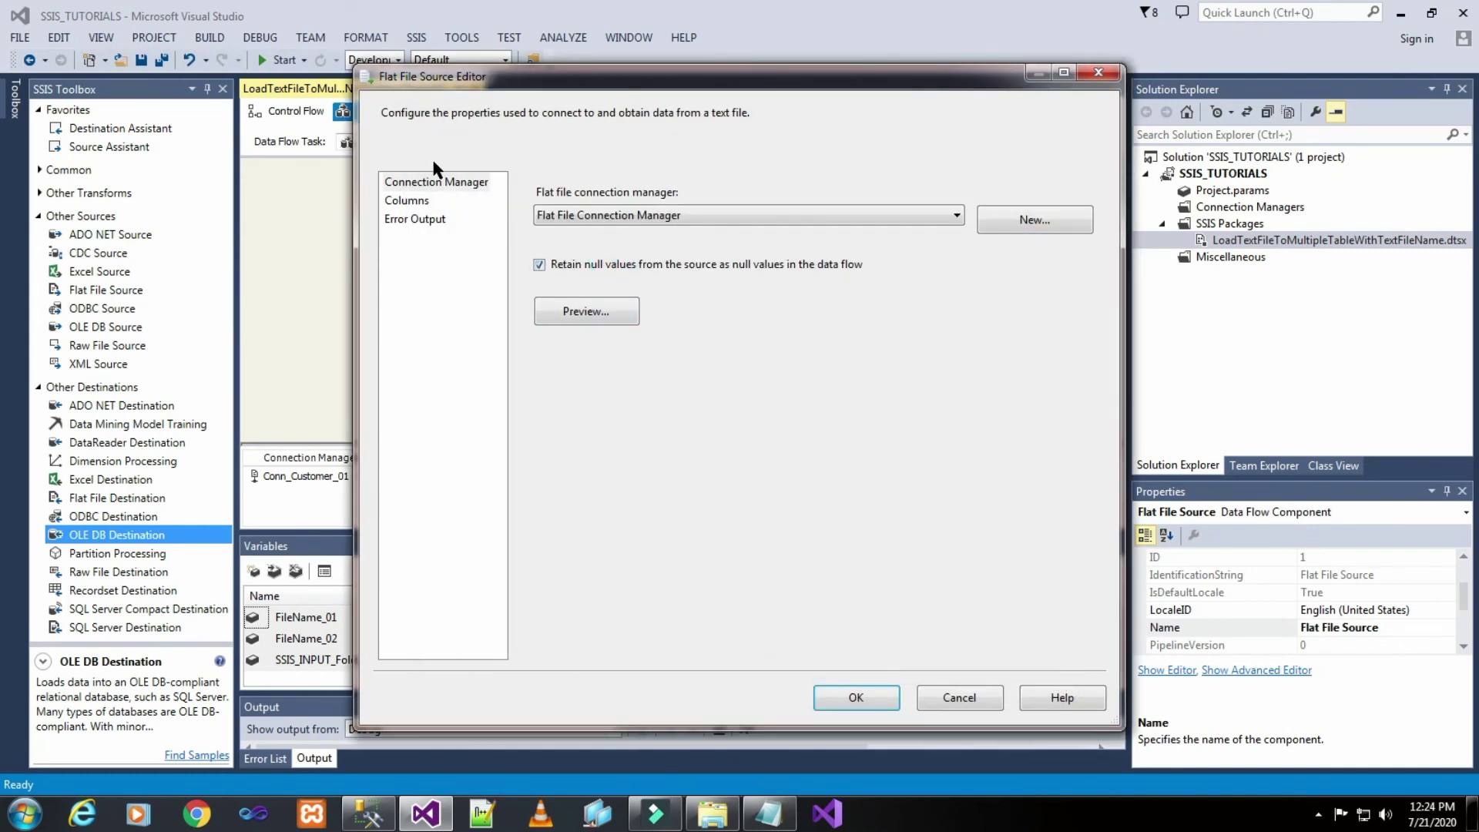
pyautogui.click(419, 202)
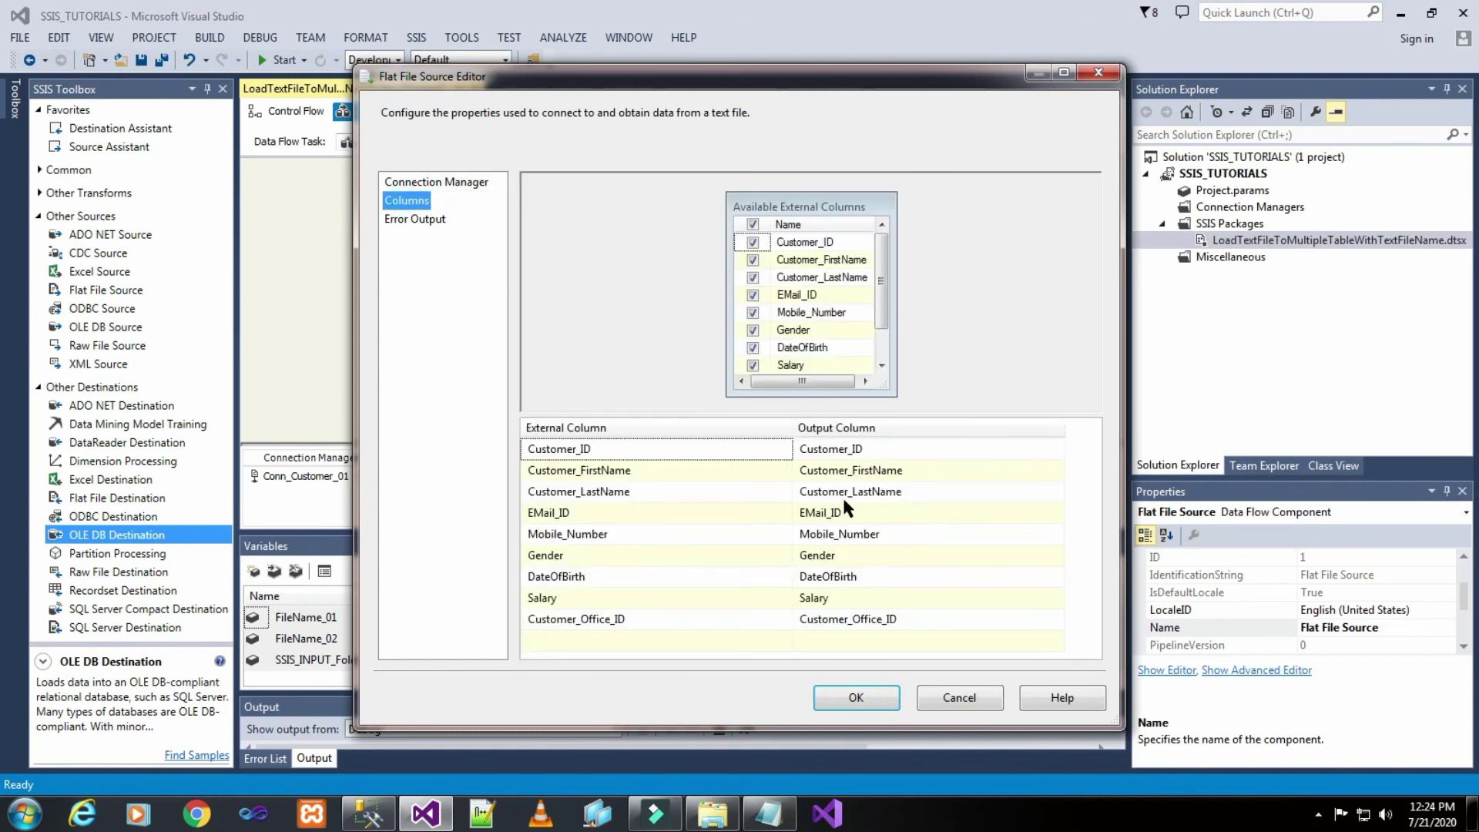
pyautogui.click(421, 222)
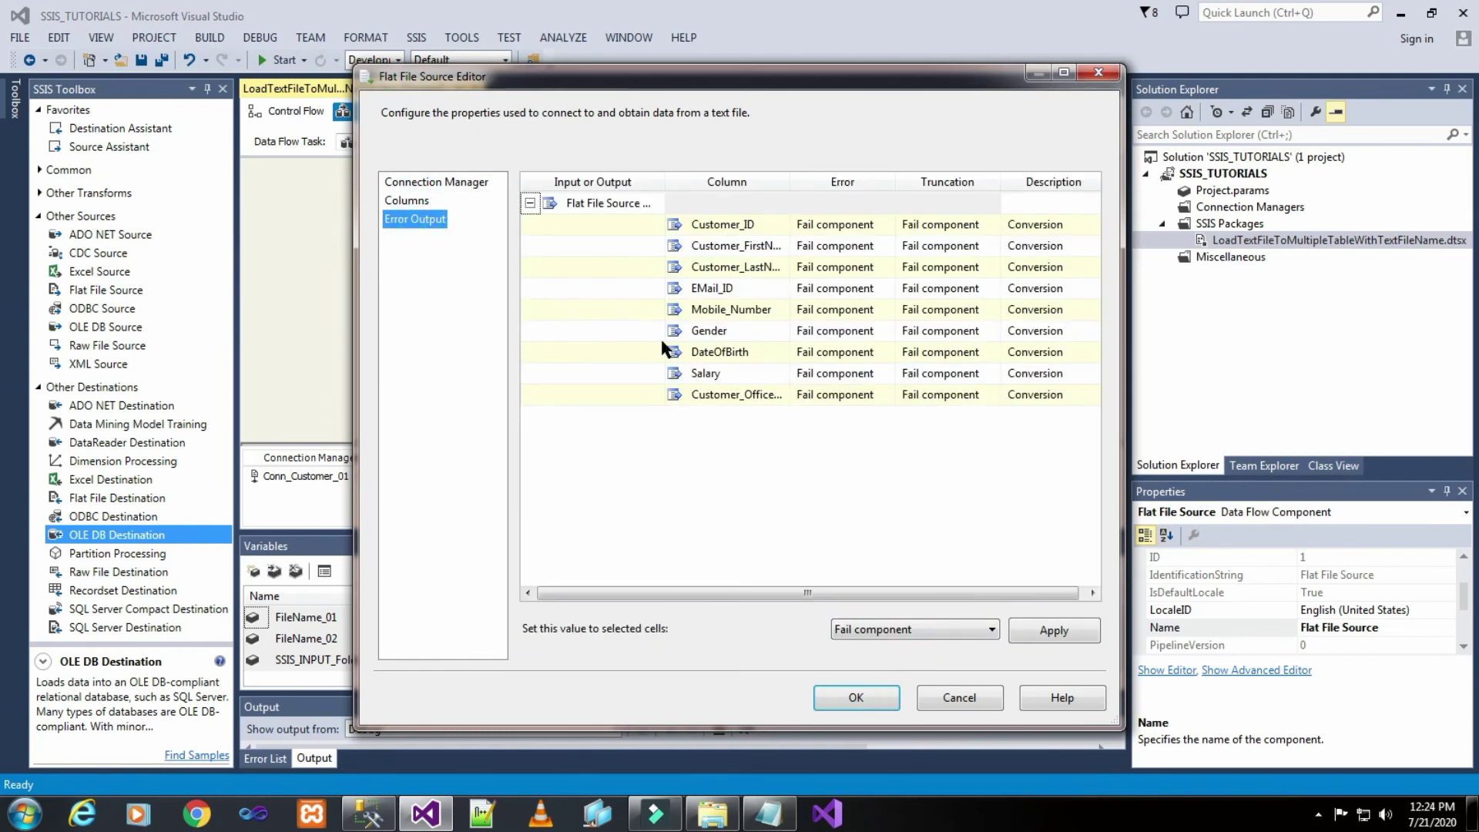
pyautogui.click(856, 698)
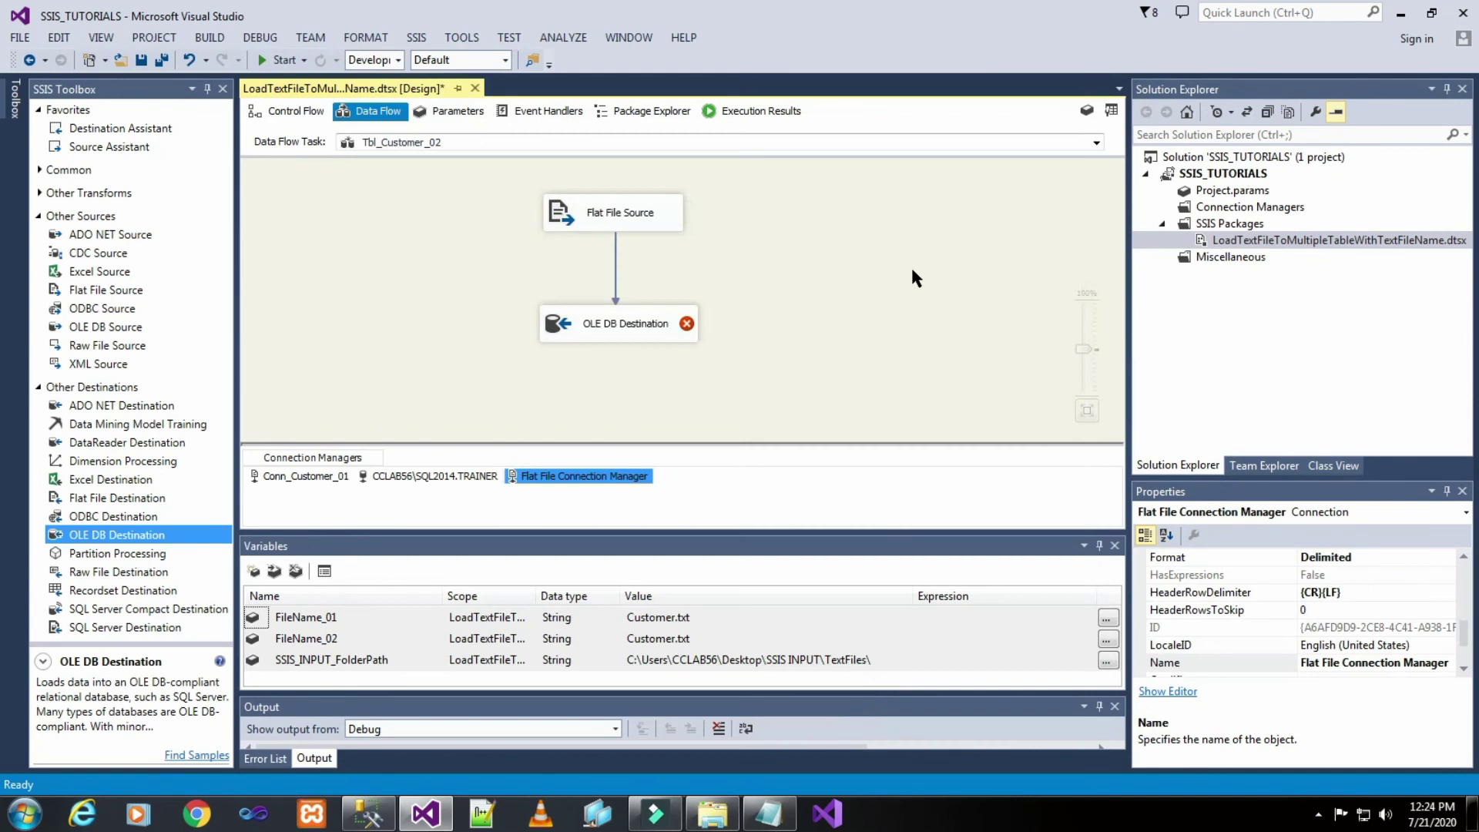
# - Set the OLE DB Destination's table to [dbo].[Customer_02] and accept it with the automatic column mappings
pyautogui.doubleClick(641, 324)
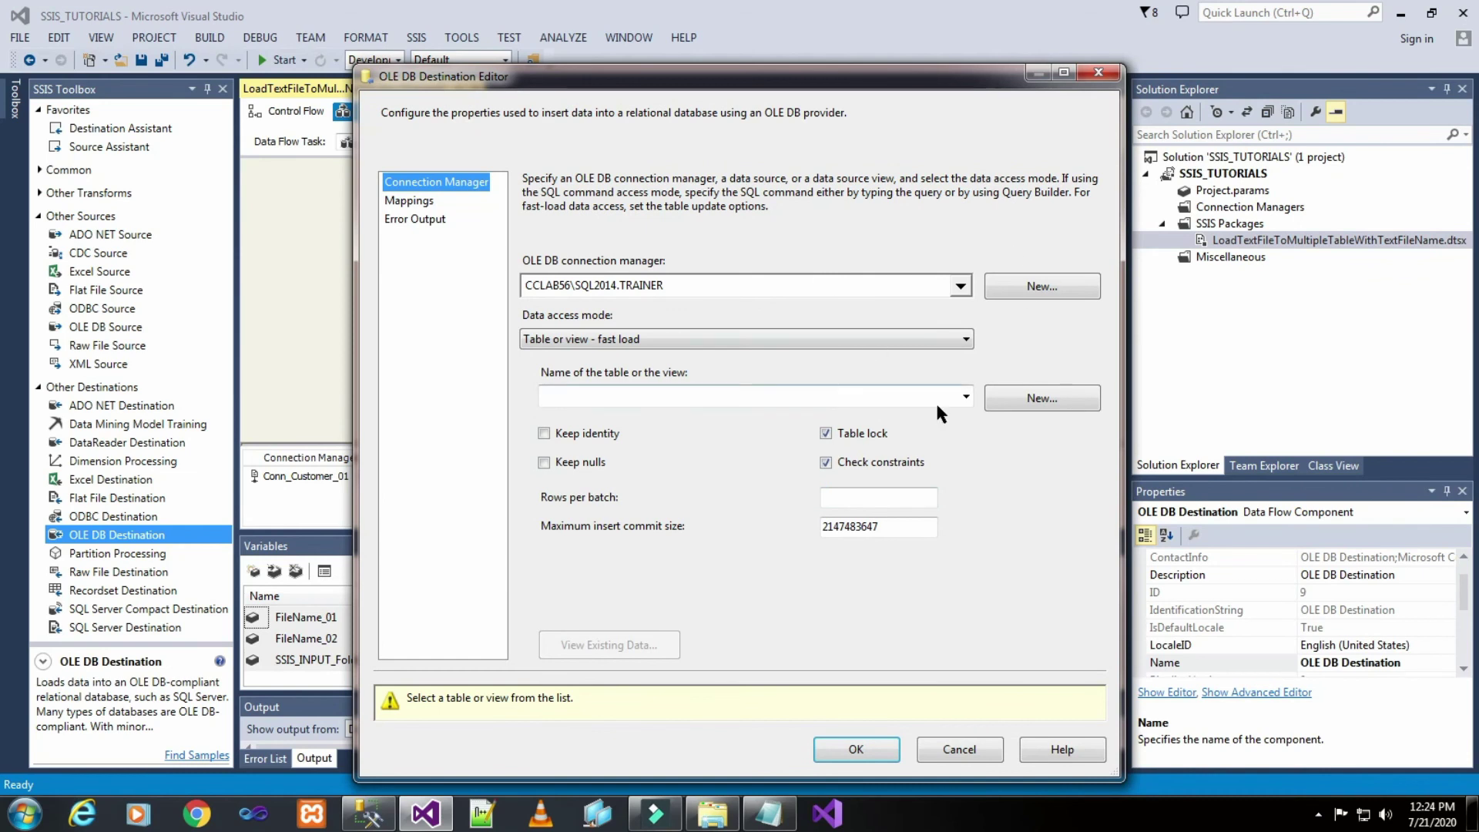
pyautogui.click(963, 401)
pyautogui.click(963, 407)
pyautogui.click(713, 434)
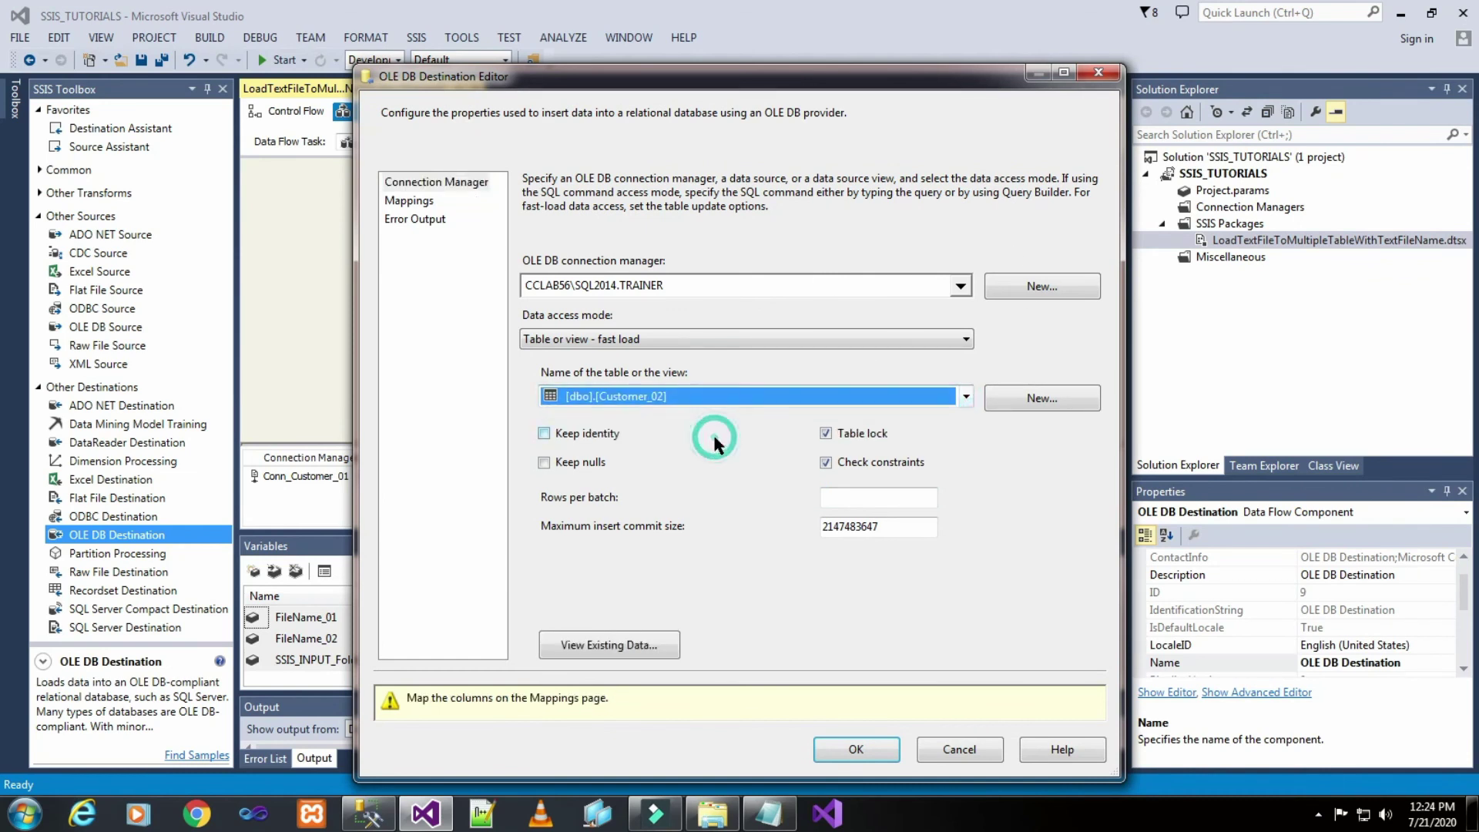
pyautogui.click(428, 200)
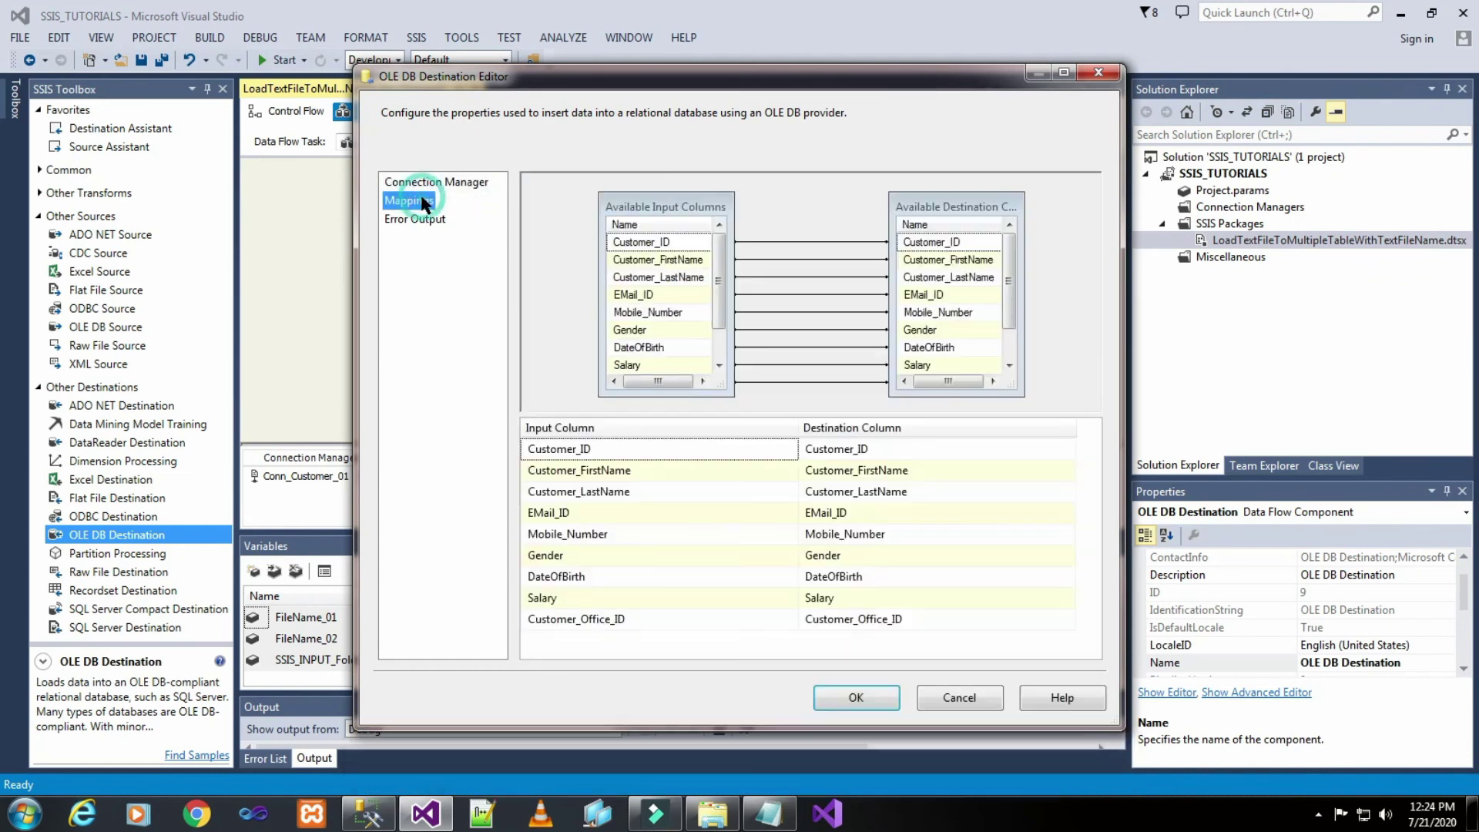
pyautogui.click(416, 219)
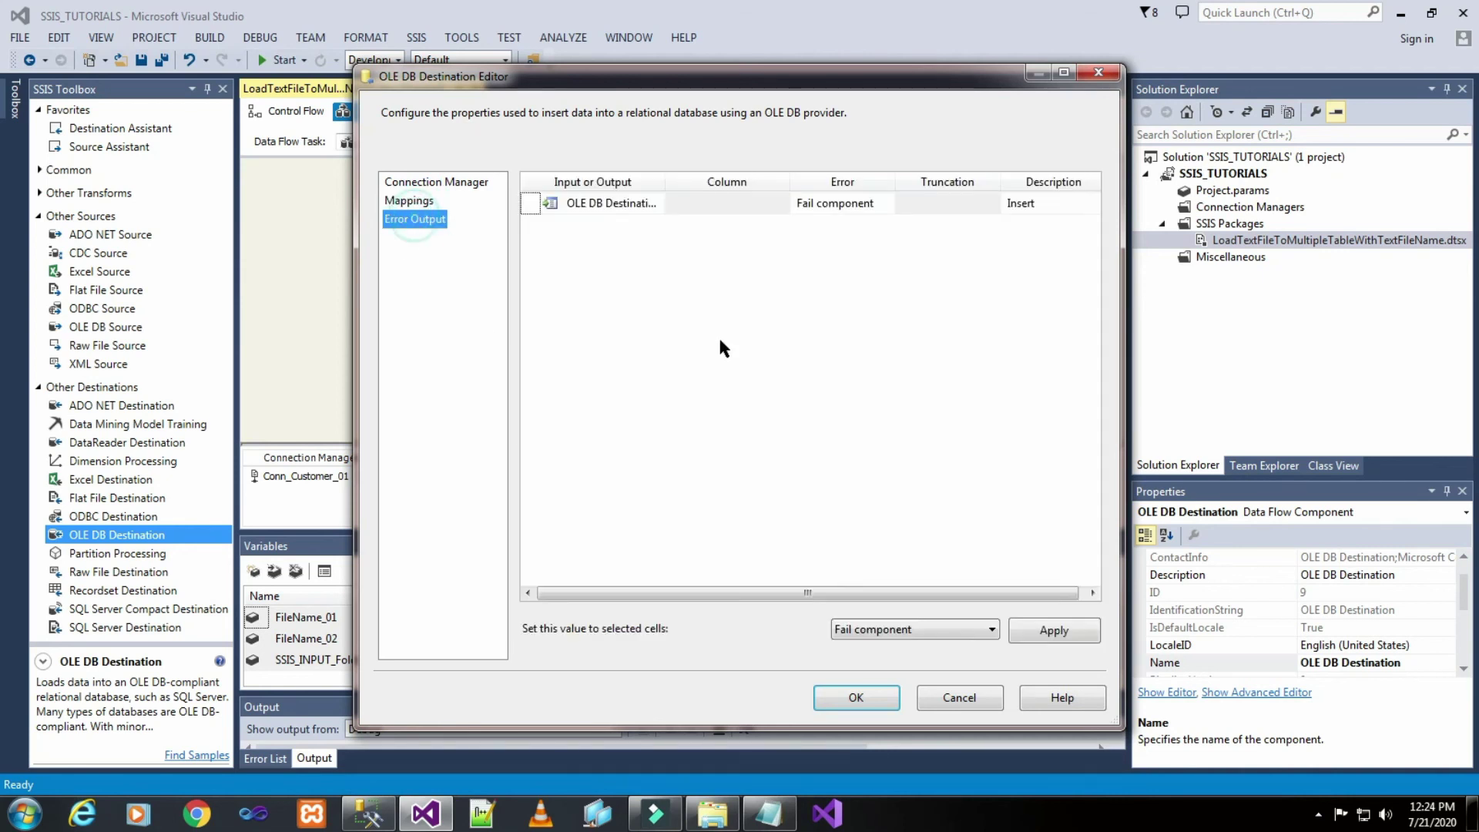
pyautogui.click(883, 701)
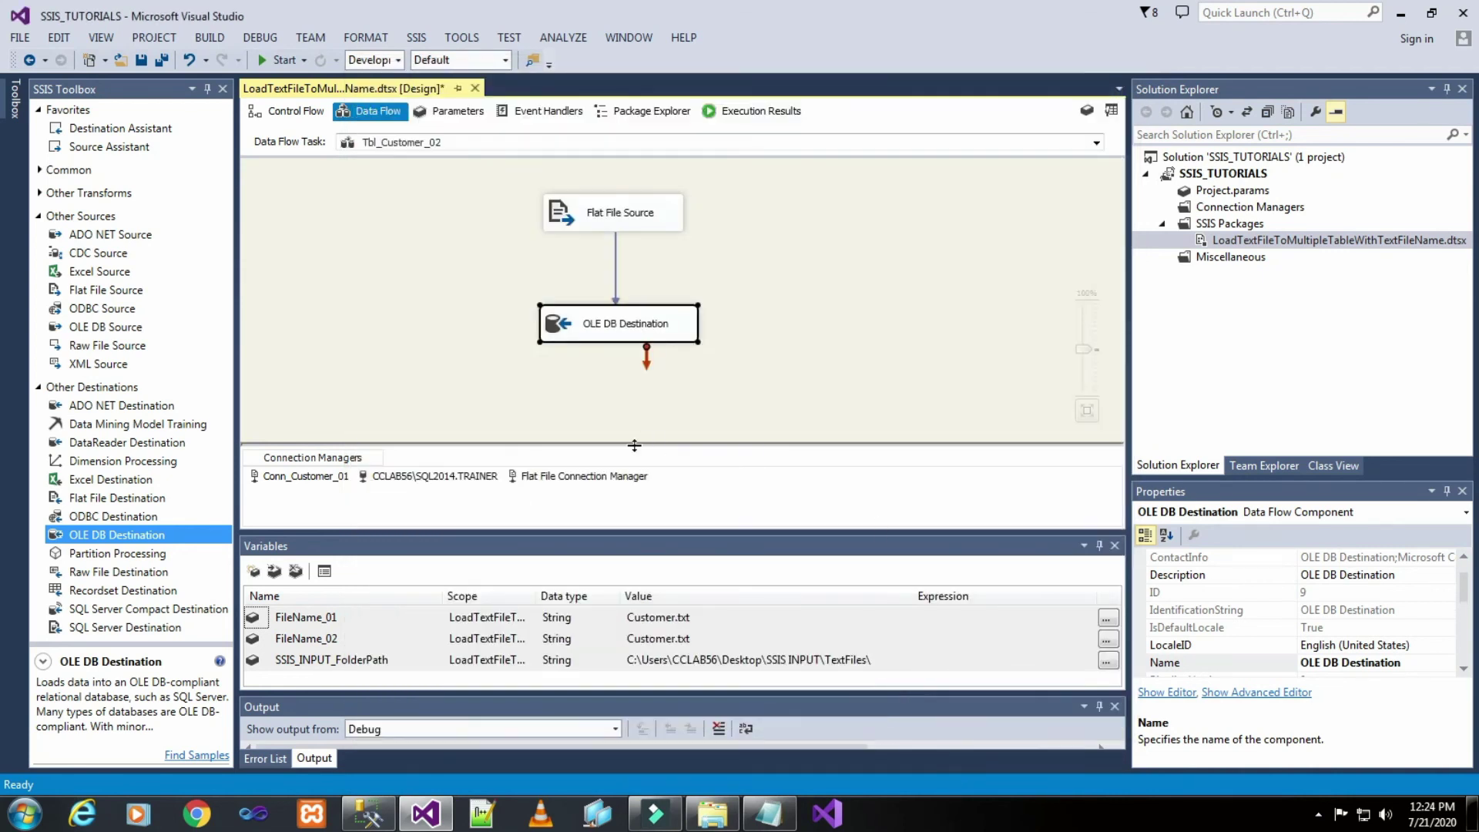
# - Try to rename Flat File Connection Manager, entering the name C
pyautogui.click(632, 484)
pyautogui.rightClick(632, 484)
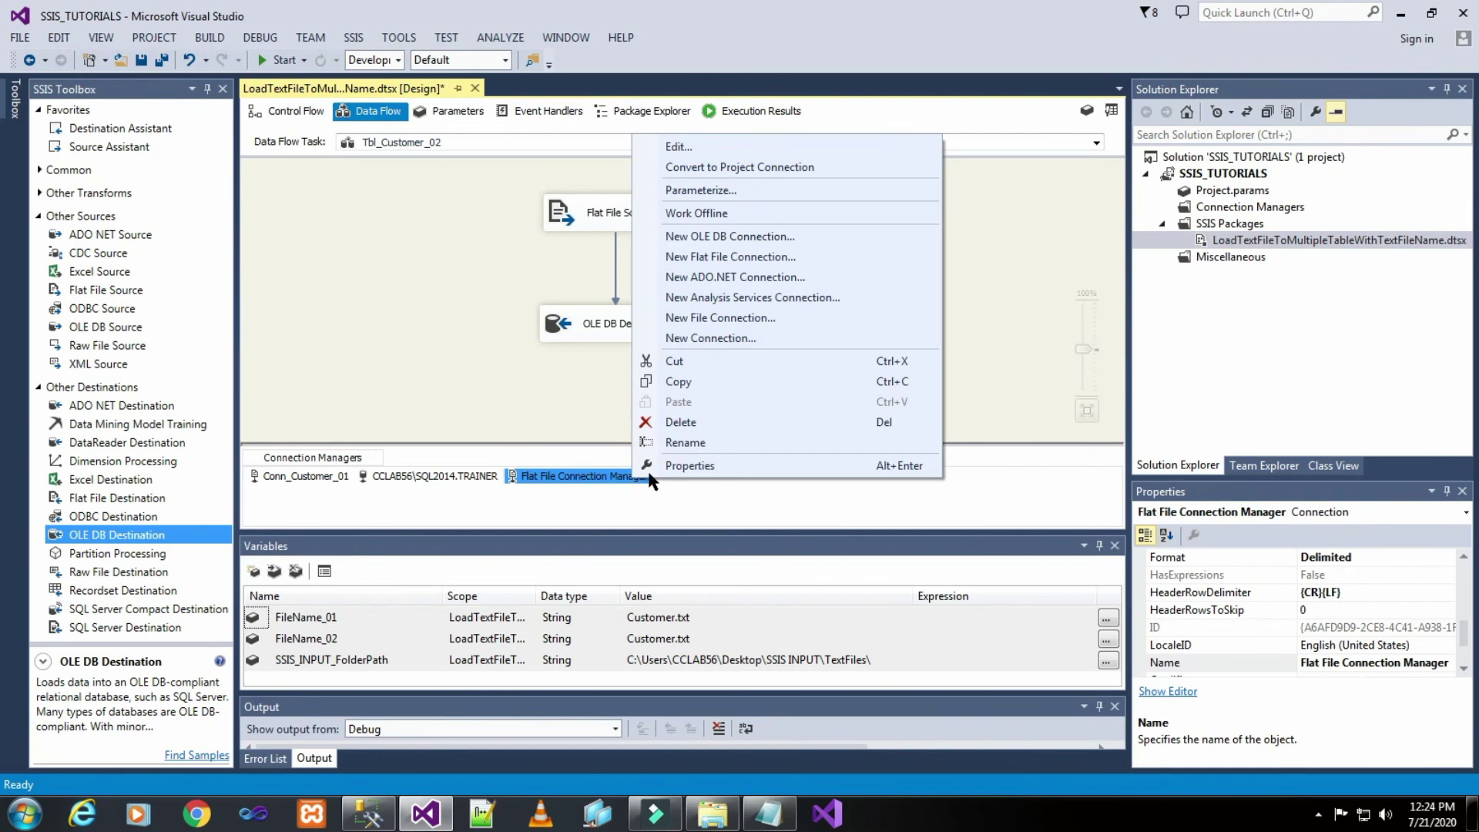
pyautogui.click(652, 467)
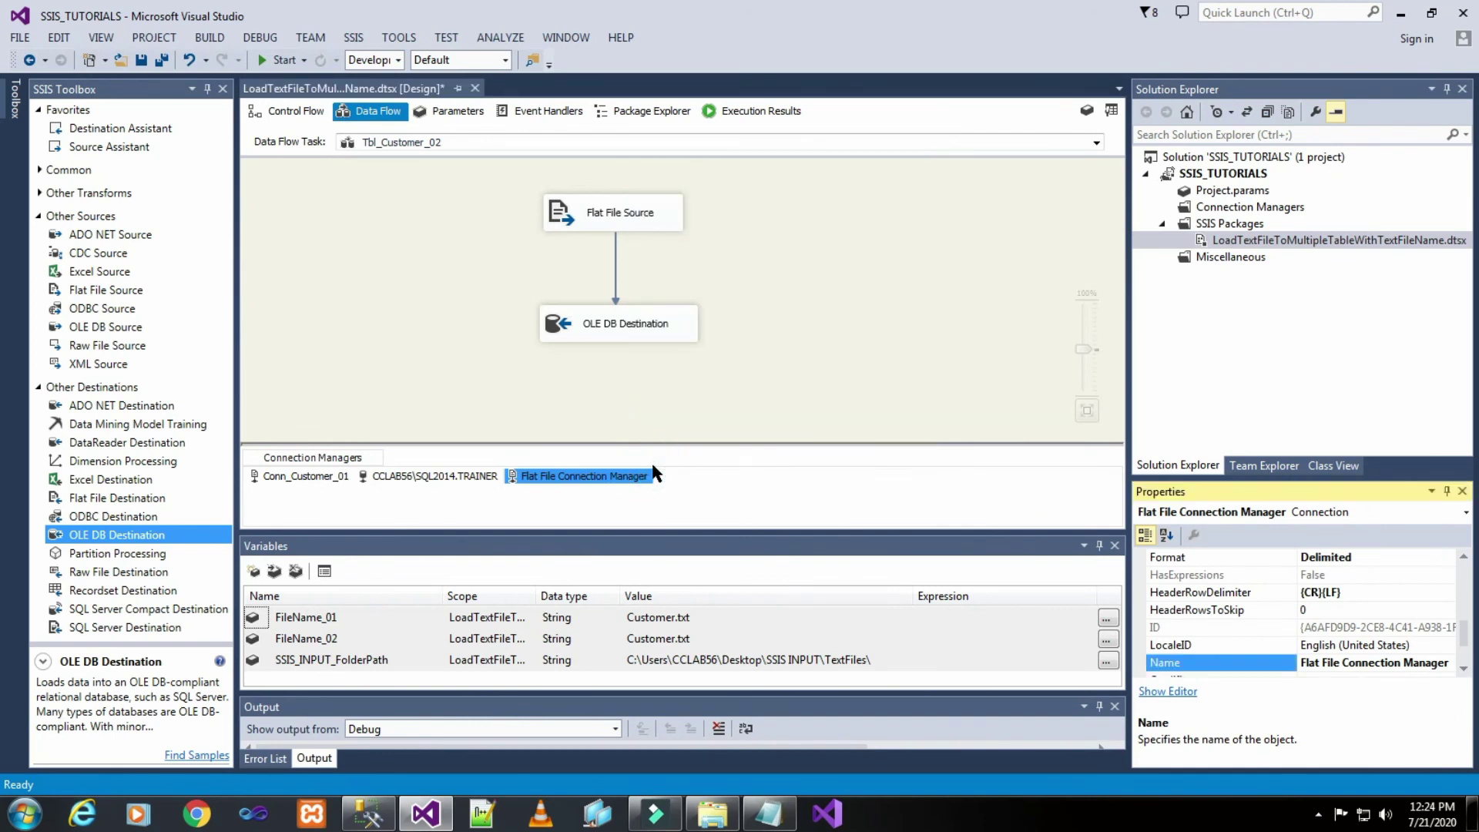
pyautogui.write('C')
pyautogui.click(890, 340)
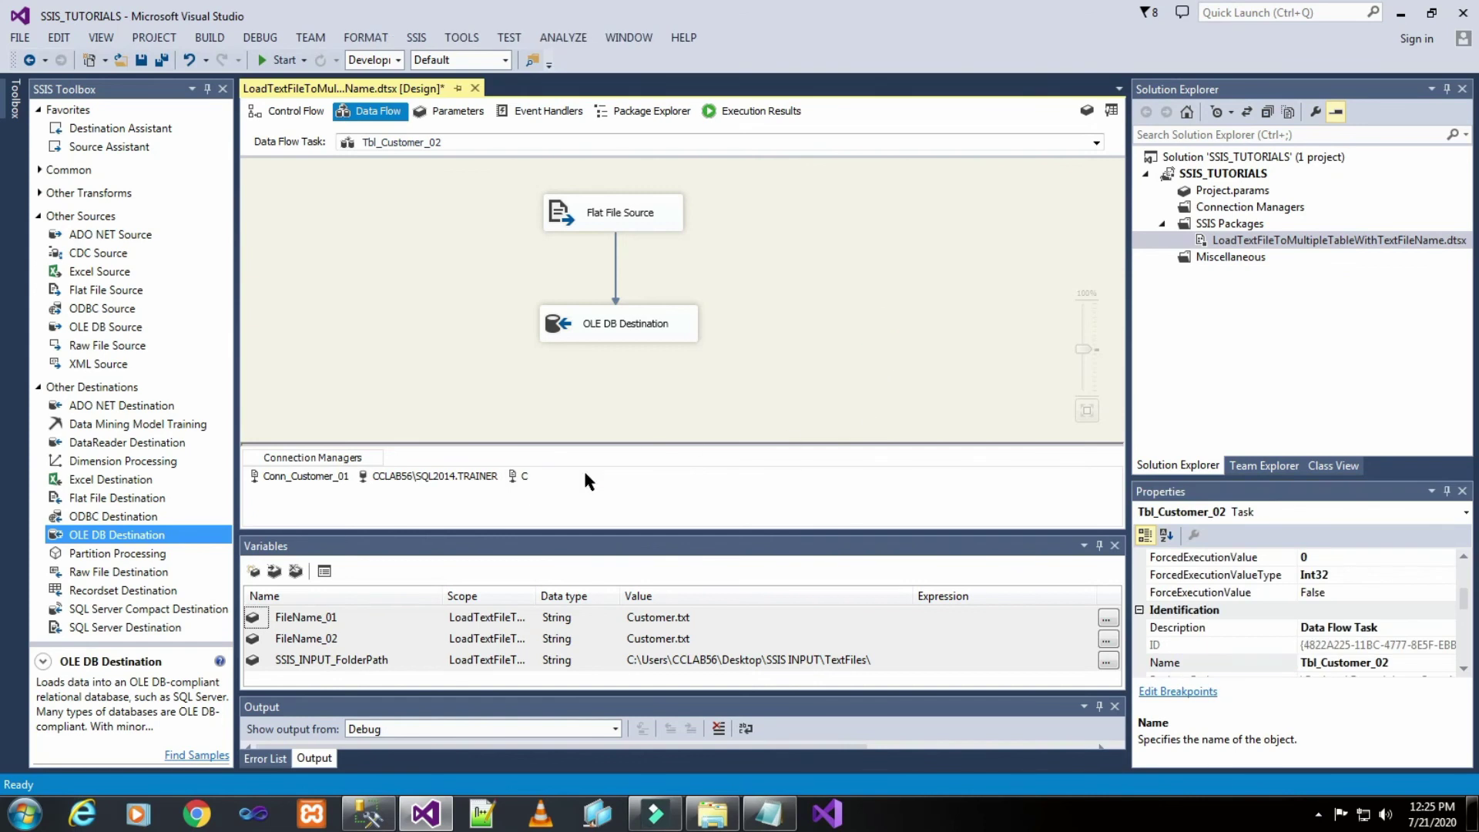
# - Rename the flat file connection manager C as Conn_Customer_02
pyautogui.click(521, 477)
pyautogui.rightClick(522, 478)
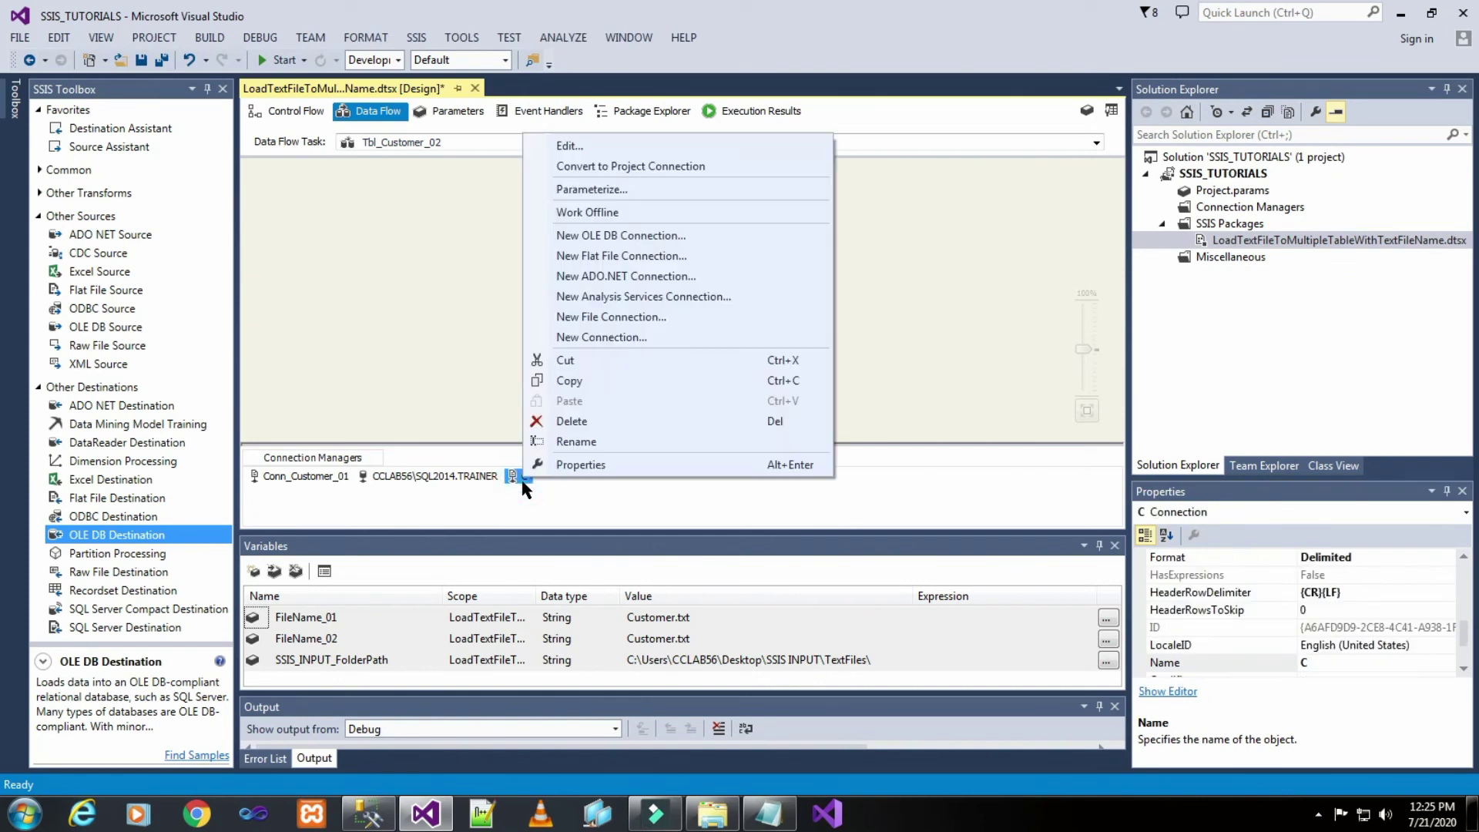
pyautogui.click(591, 443)
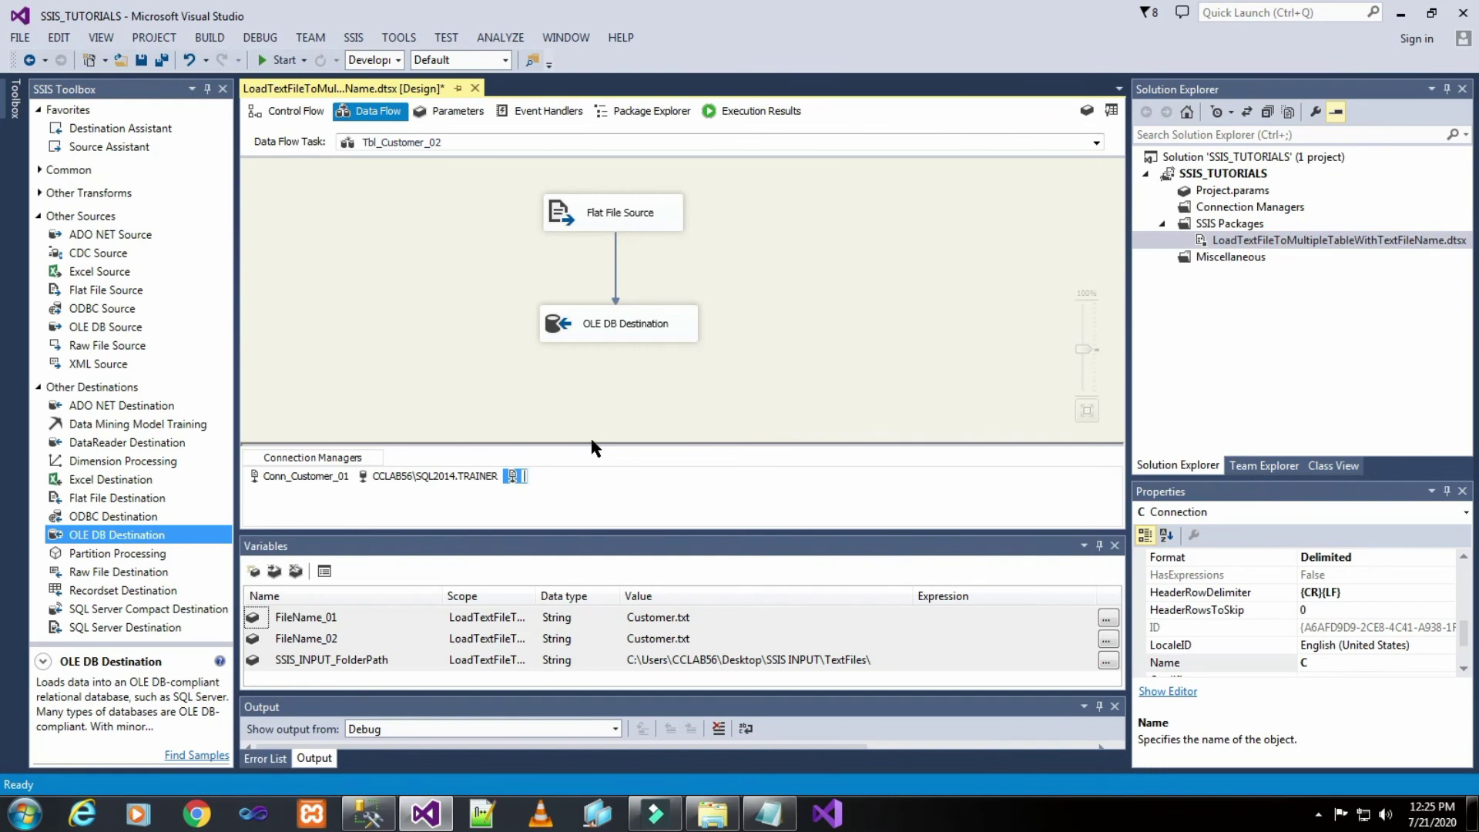
pyautogui.write('Conn_Customer_02')
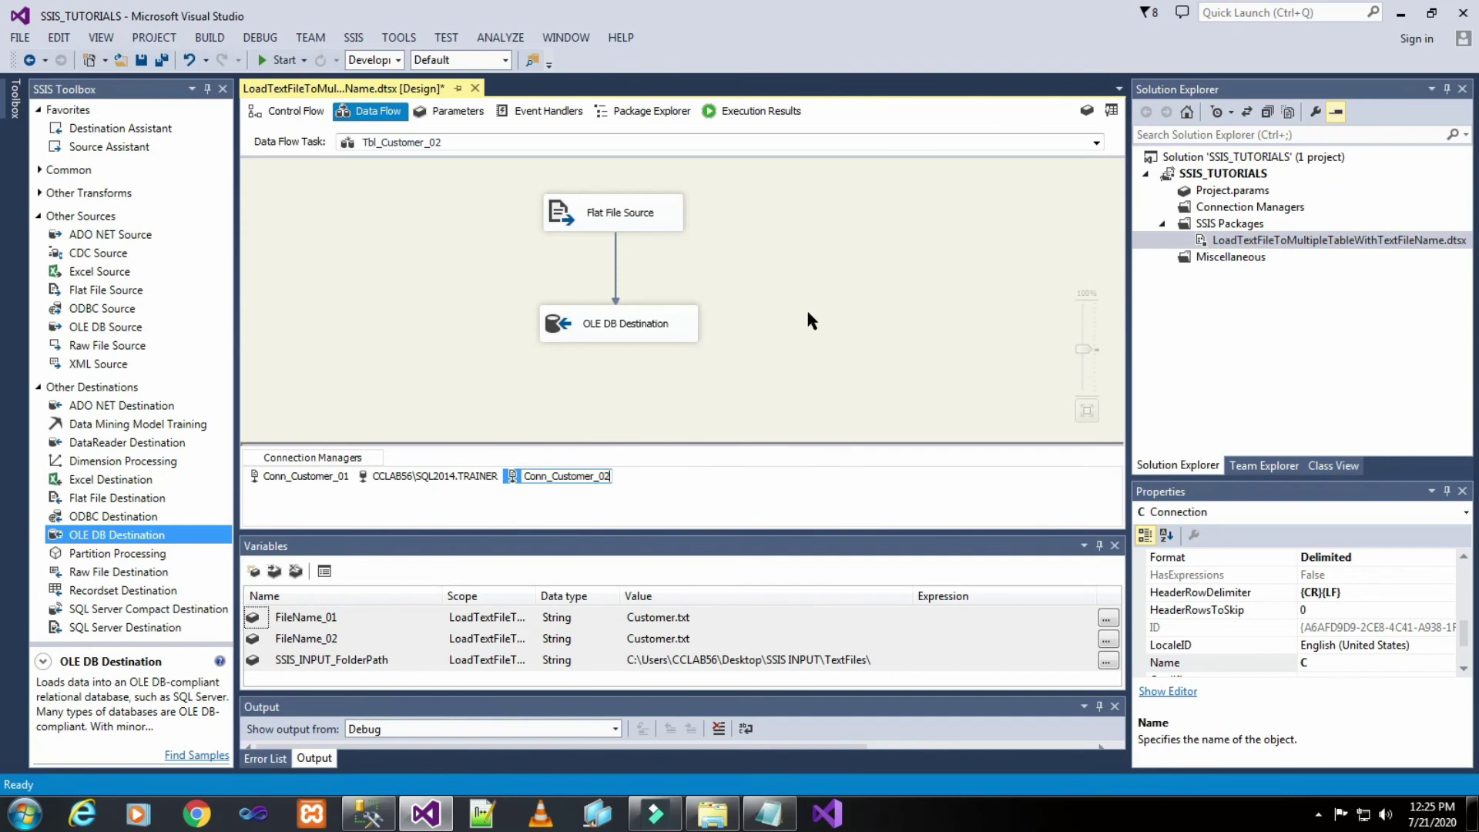
pyautogui.click(807, 315)
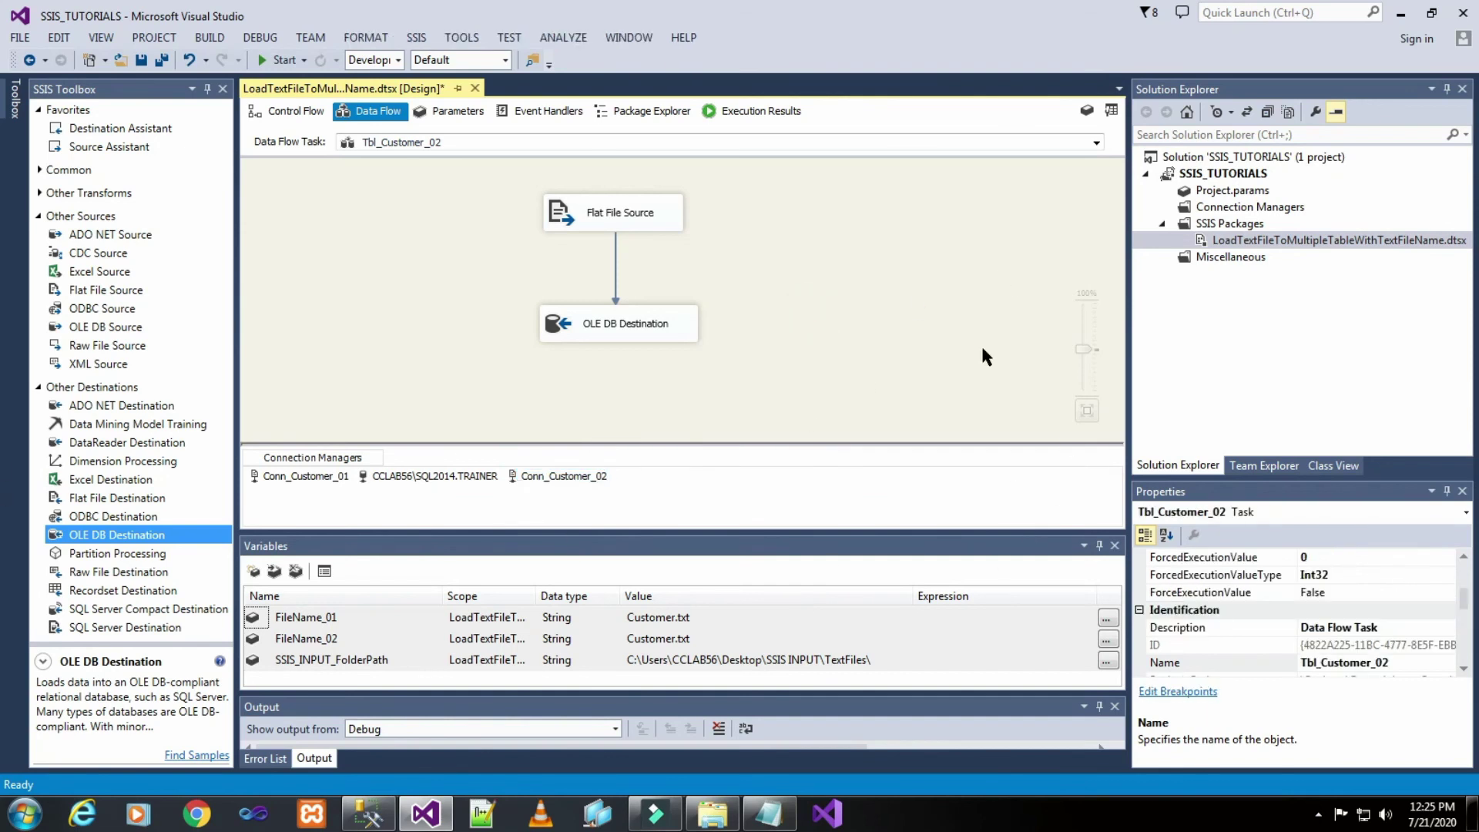
# - Return to the control flow and open the property expressions editor for the Conn_Customer_01 connection manager
pyautogui.click(287, 111)
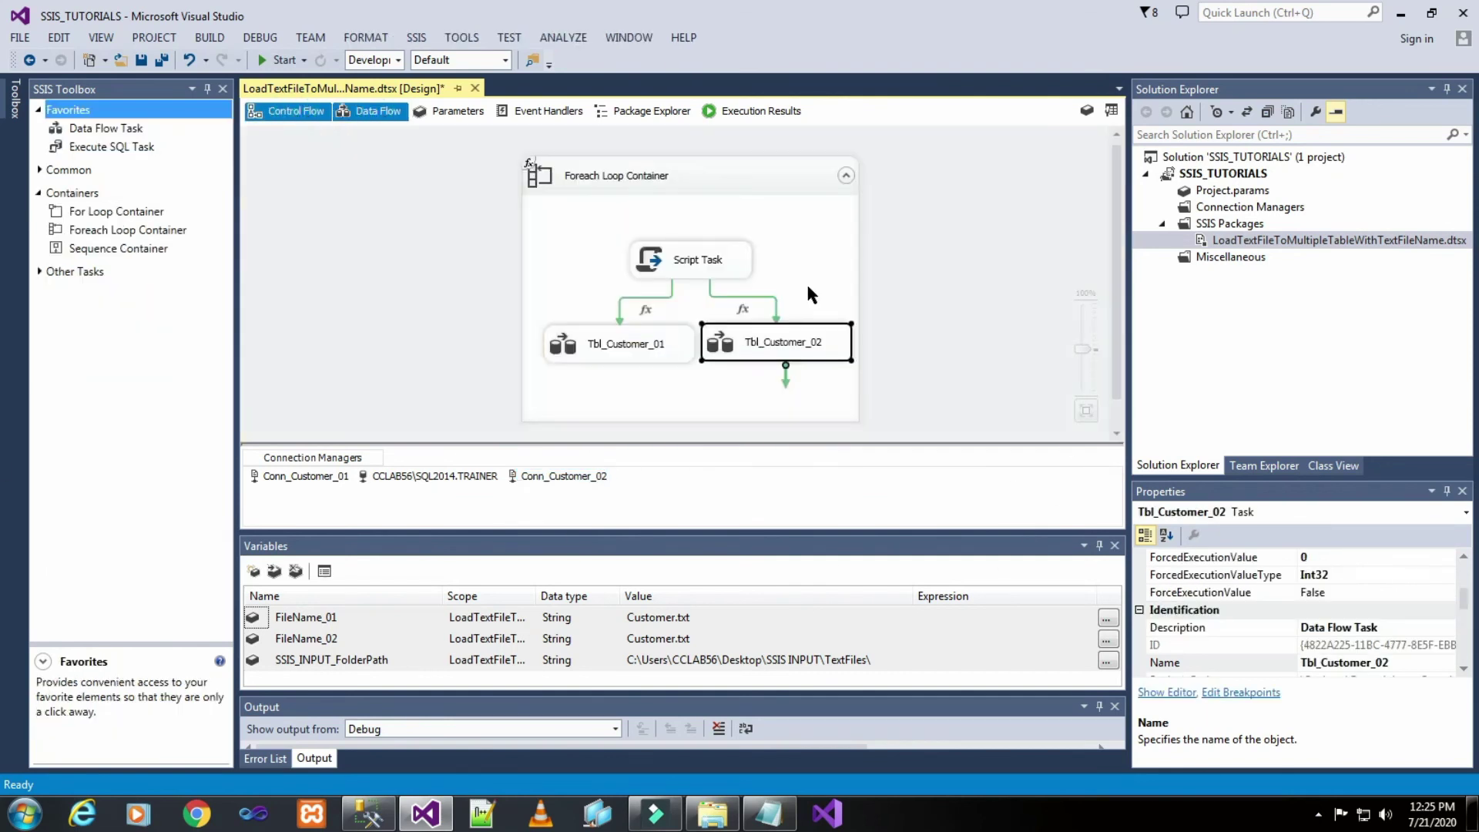
pyautogui.click(1013, 266)
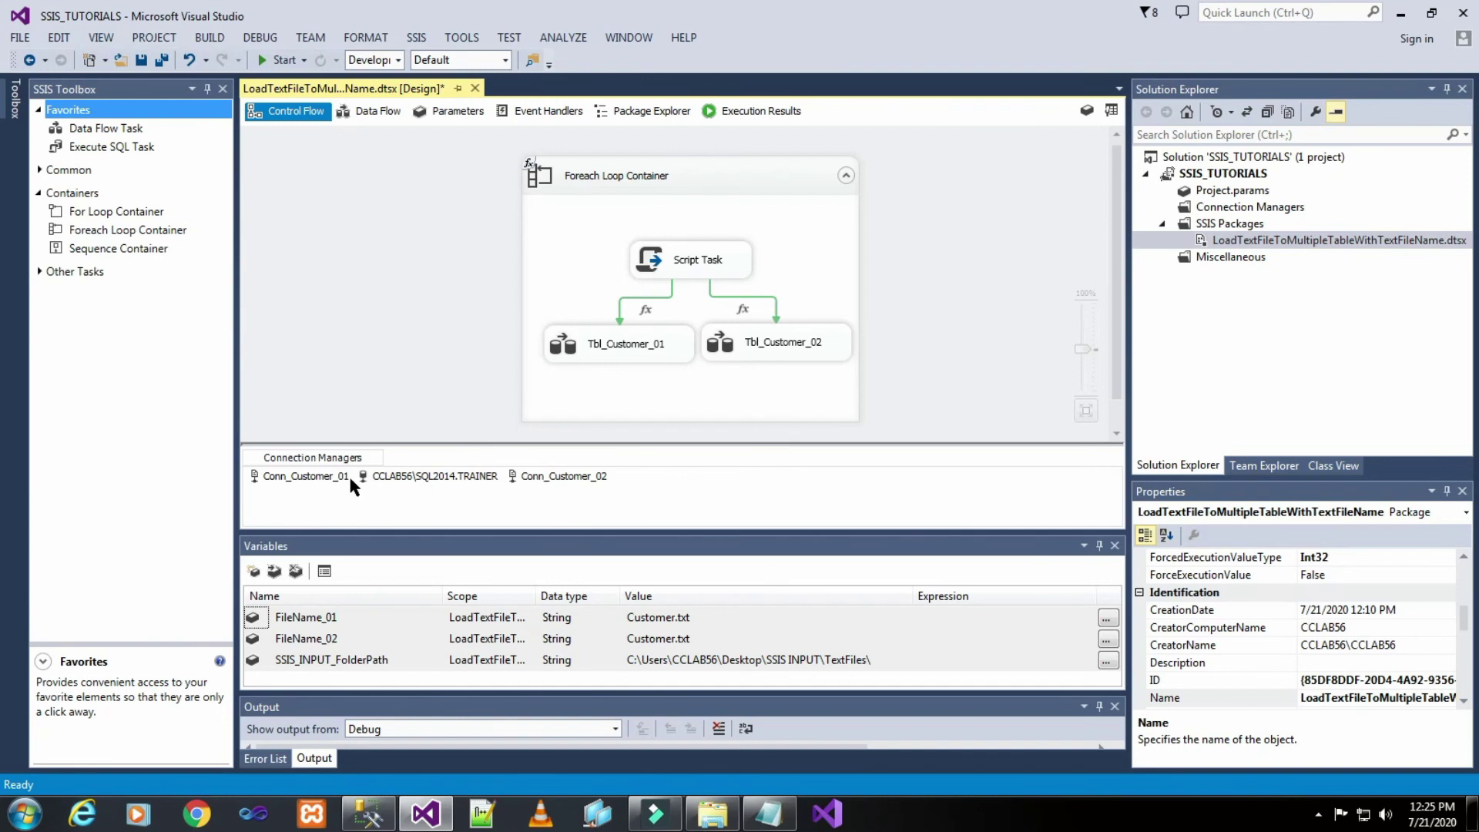
pyautogui.click(326, 480)
pyautogui.rightClick(328, 477)
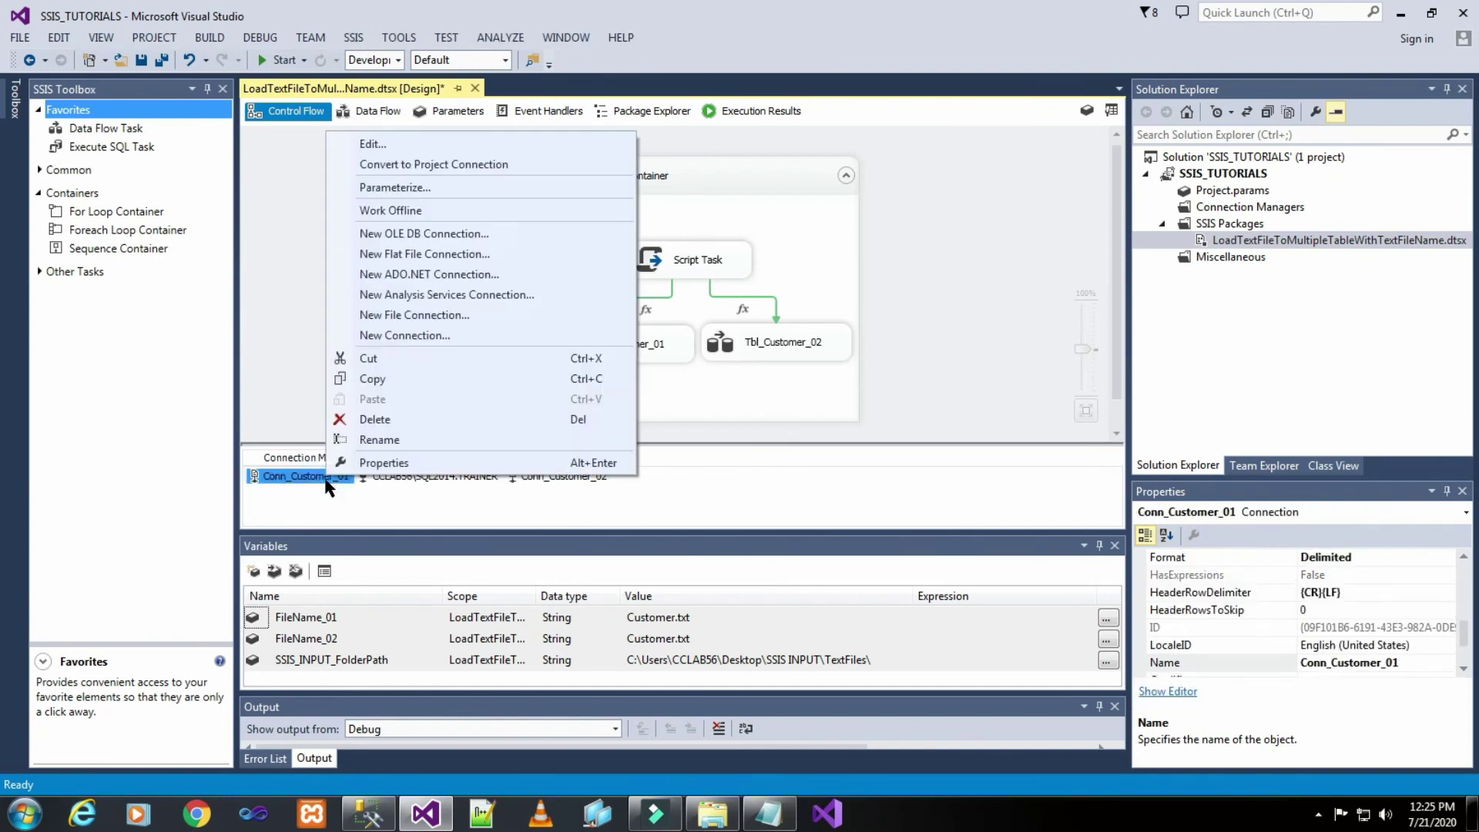
pyautogui.click(346, 463)
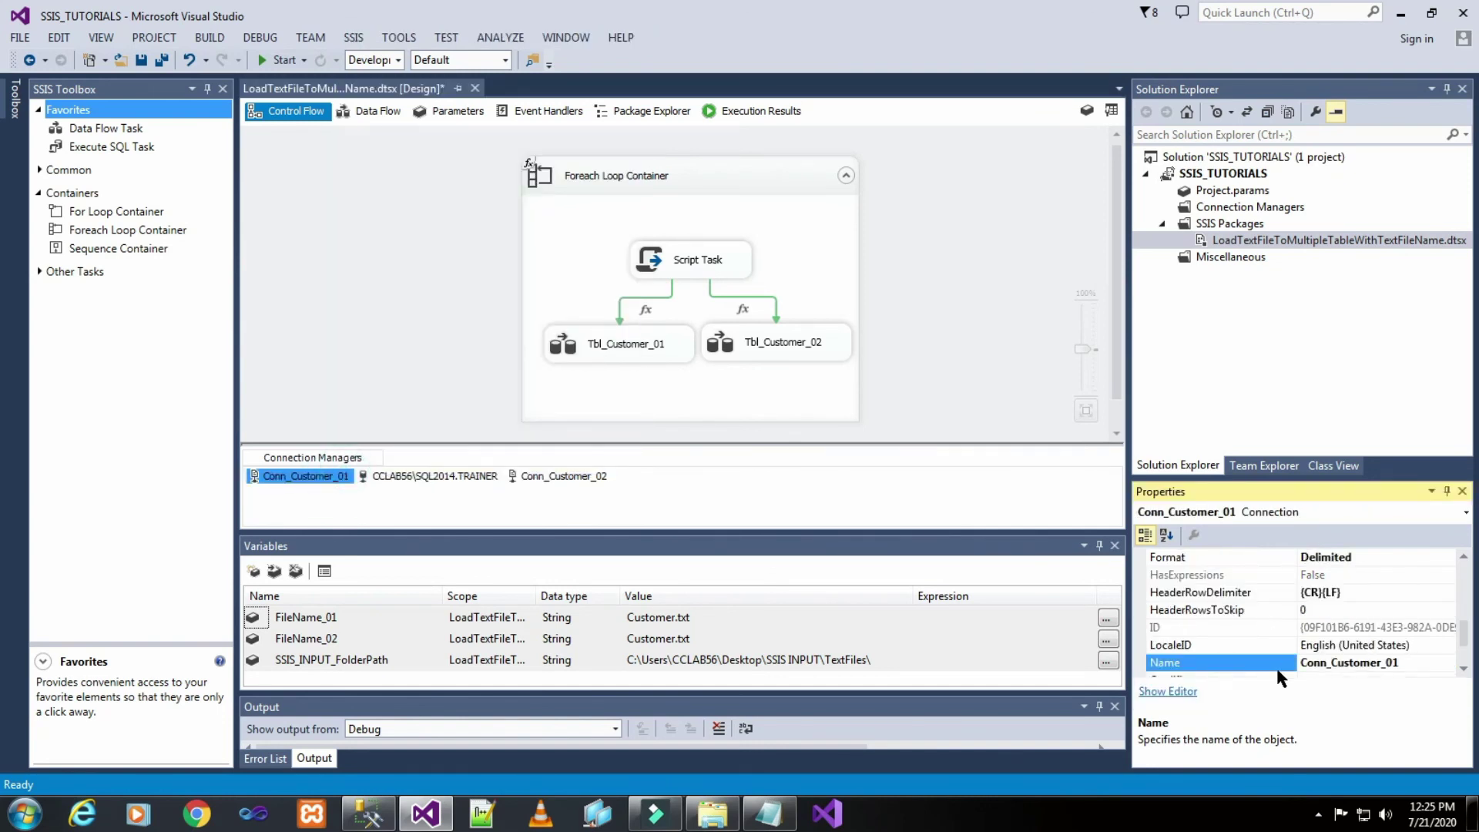
pyautogui.scroll(1, 1252, 621)
pyautogui.scroll(-1, 1251, 621)
pyautogui.scroll(1, 1251, 621)
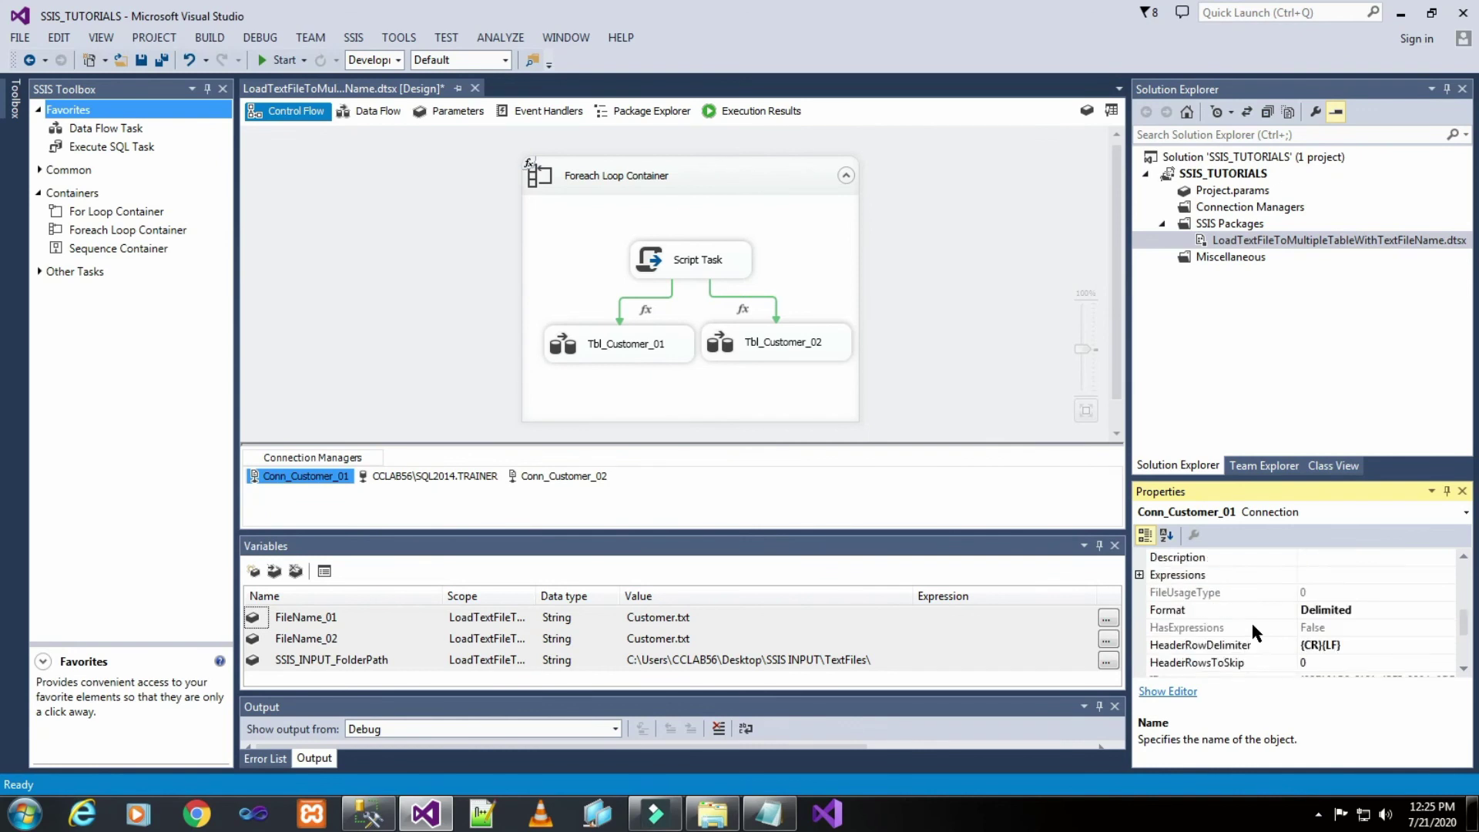
pyautogui.click(1155, 575)
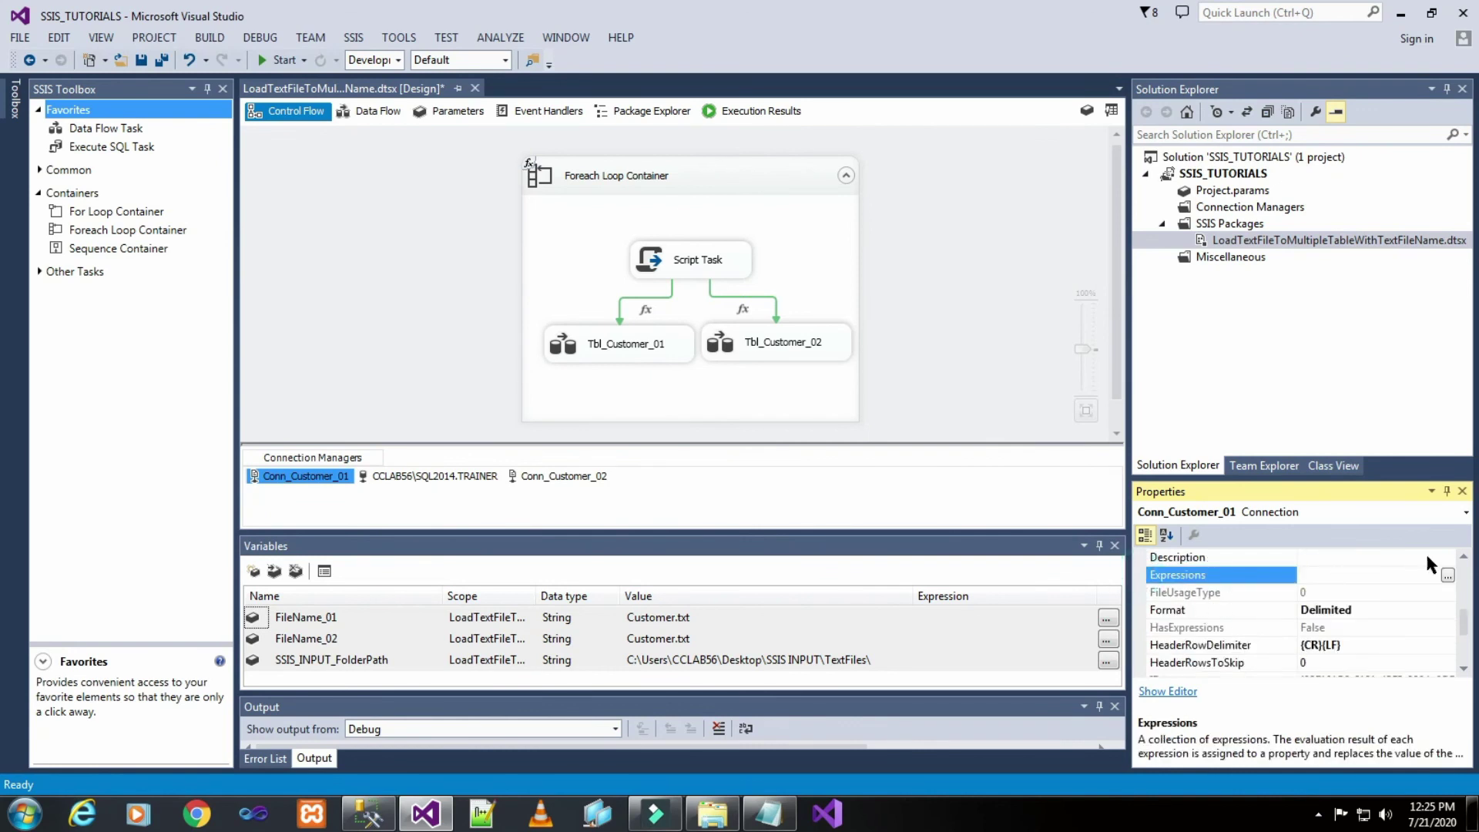
pyautogui.click(1447, 575)
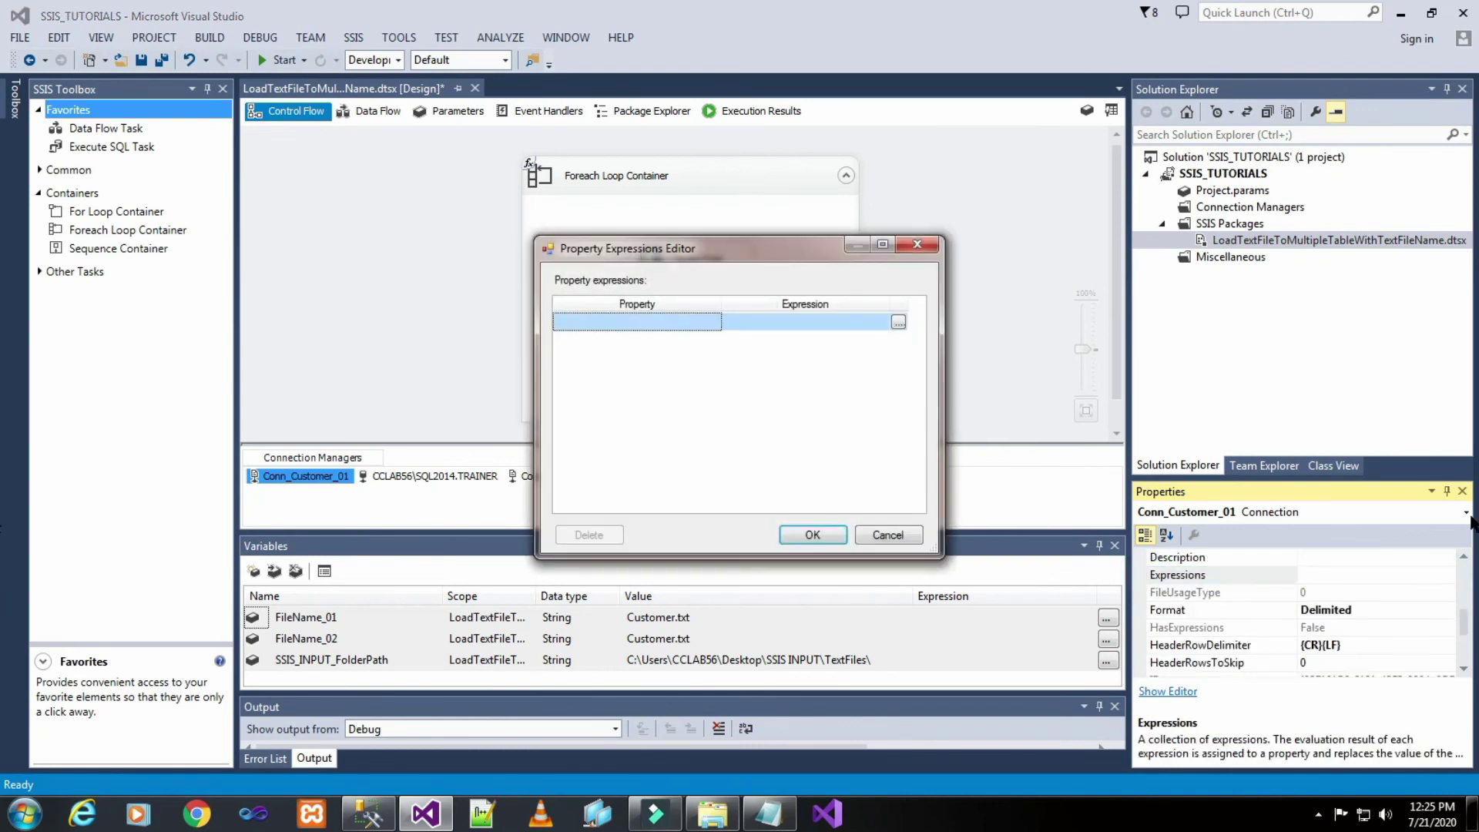
# - Add a ConnectionString property expression for Conn_Customer_01, starting it with @[User::SSIS_INPUT_FolderPath], and evaluate it
pyautogui.click(706, 327)
pyautogui.click(712, 324)
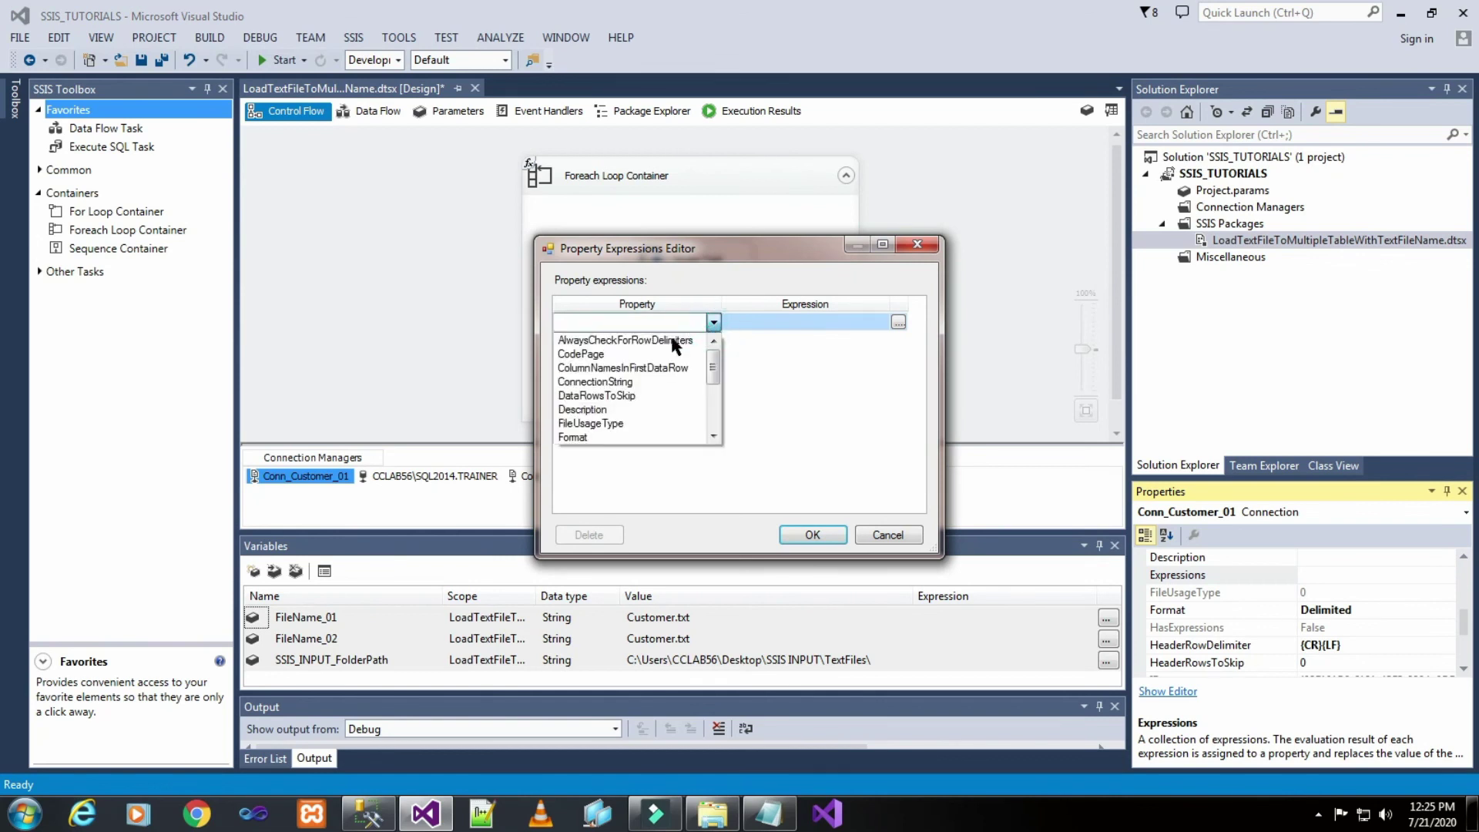
pyautogui.click(624, 382)
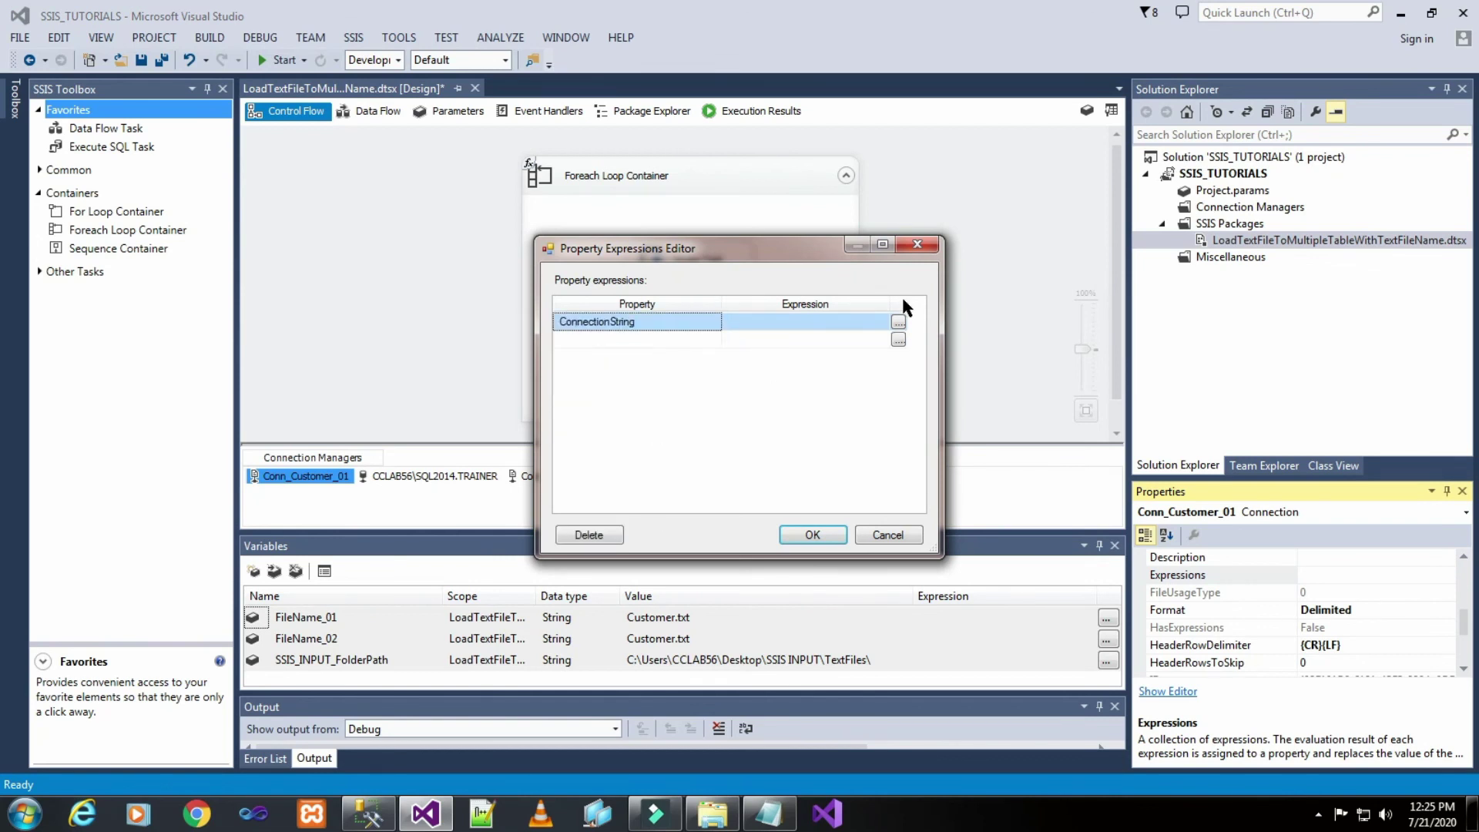
pyautogui.click(899, 322)
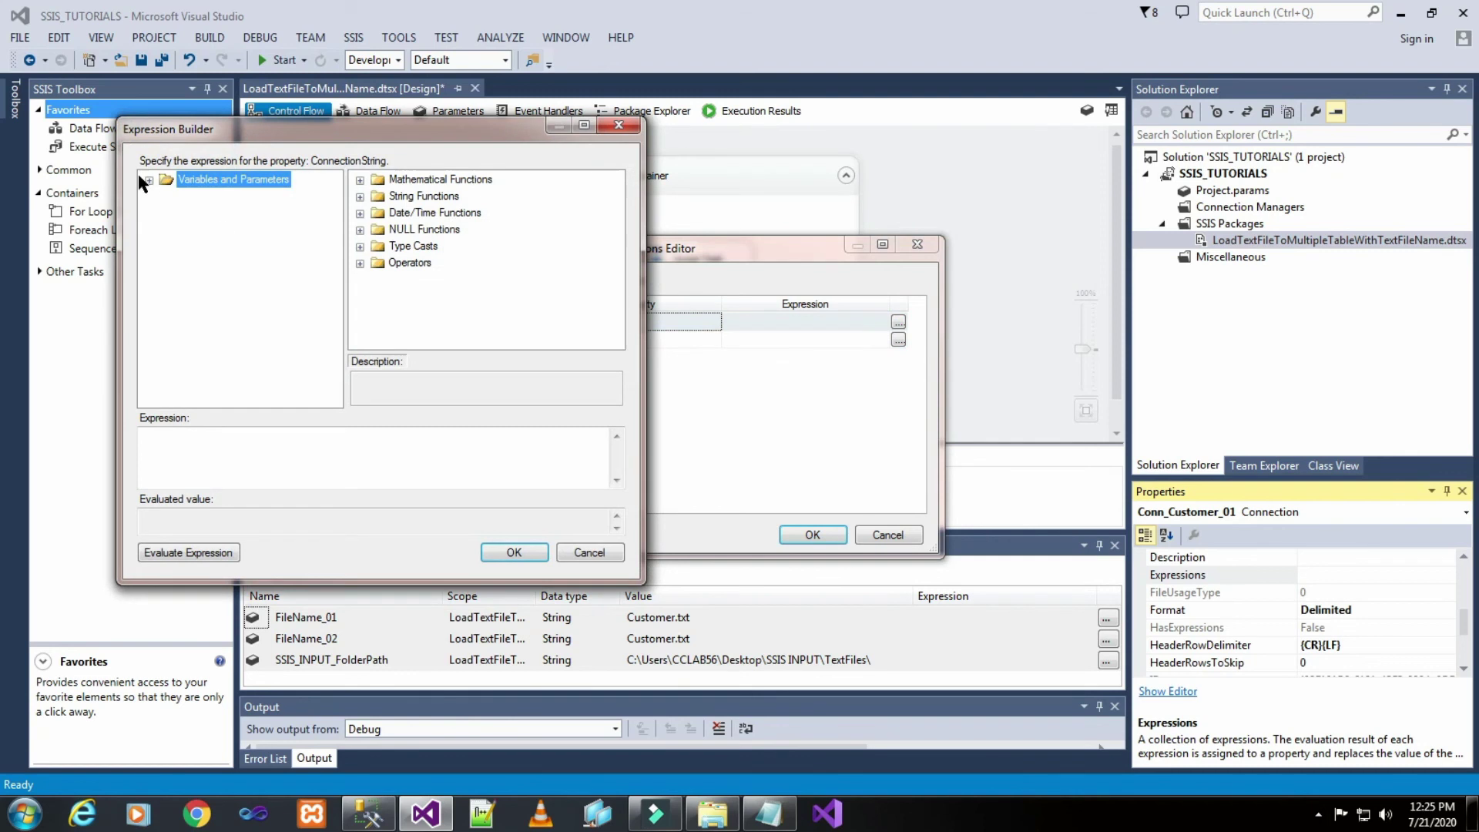
pyautogui.click(151, 180)
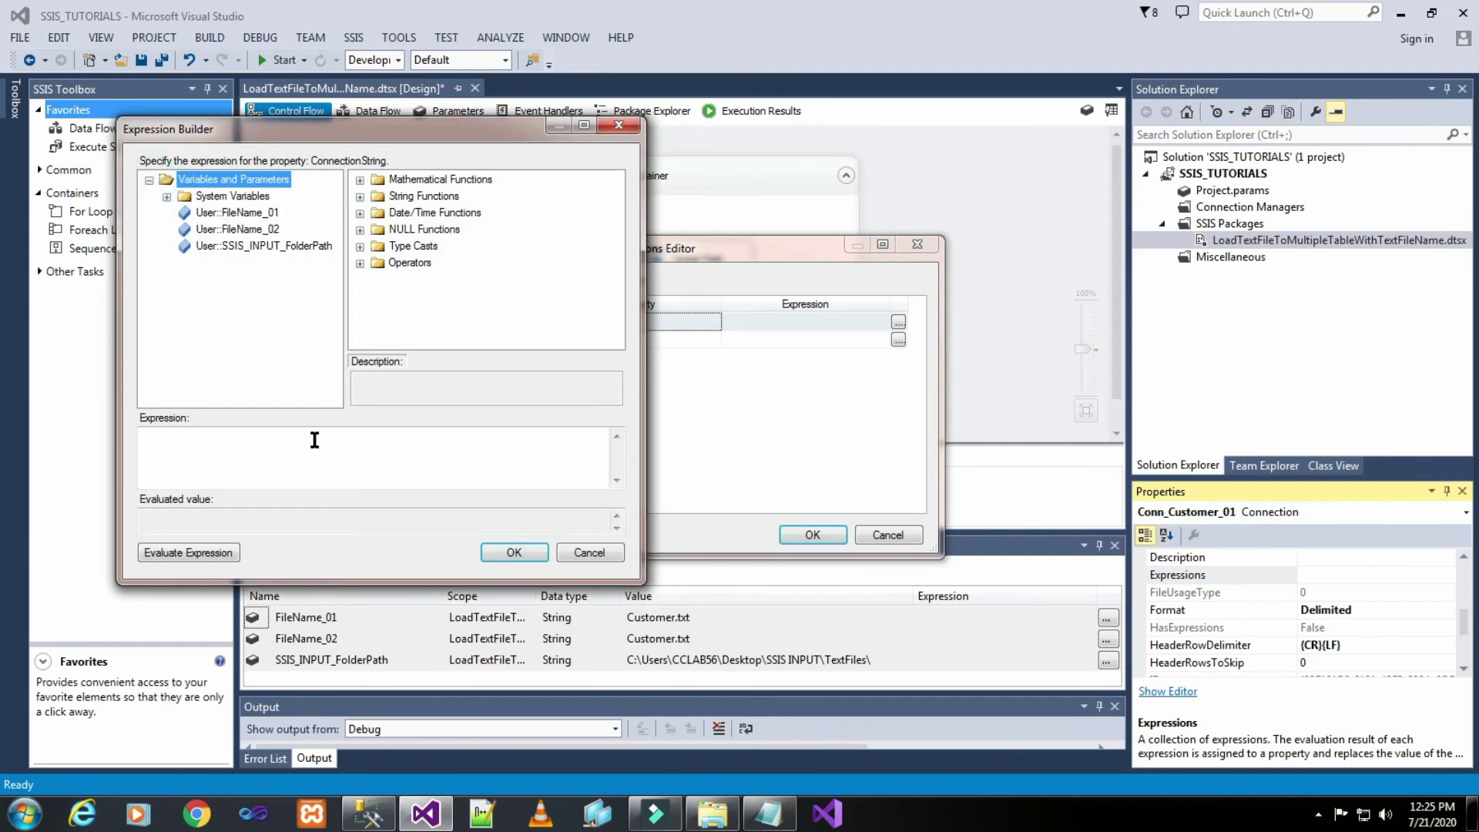
pyautogui.moveTo(237, 257); pyautogui.dragTo(233, 454)
pyautogui.click(219, 553)
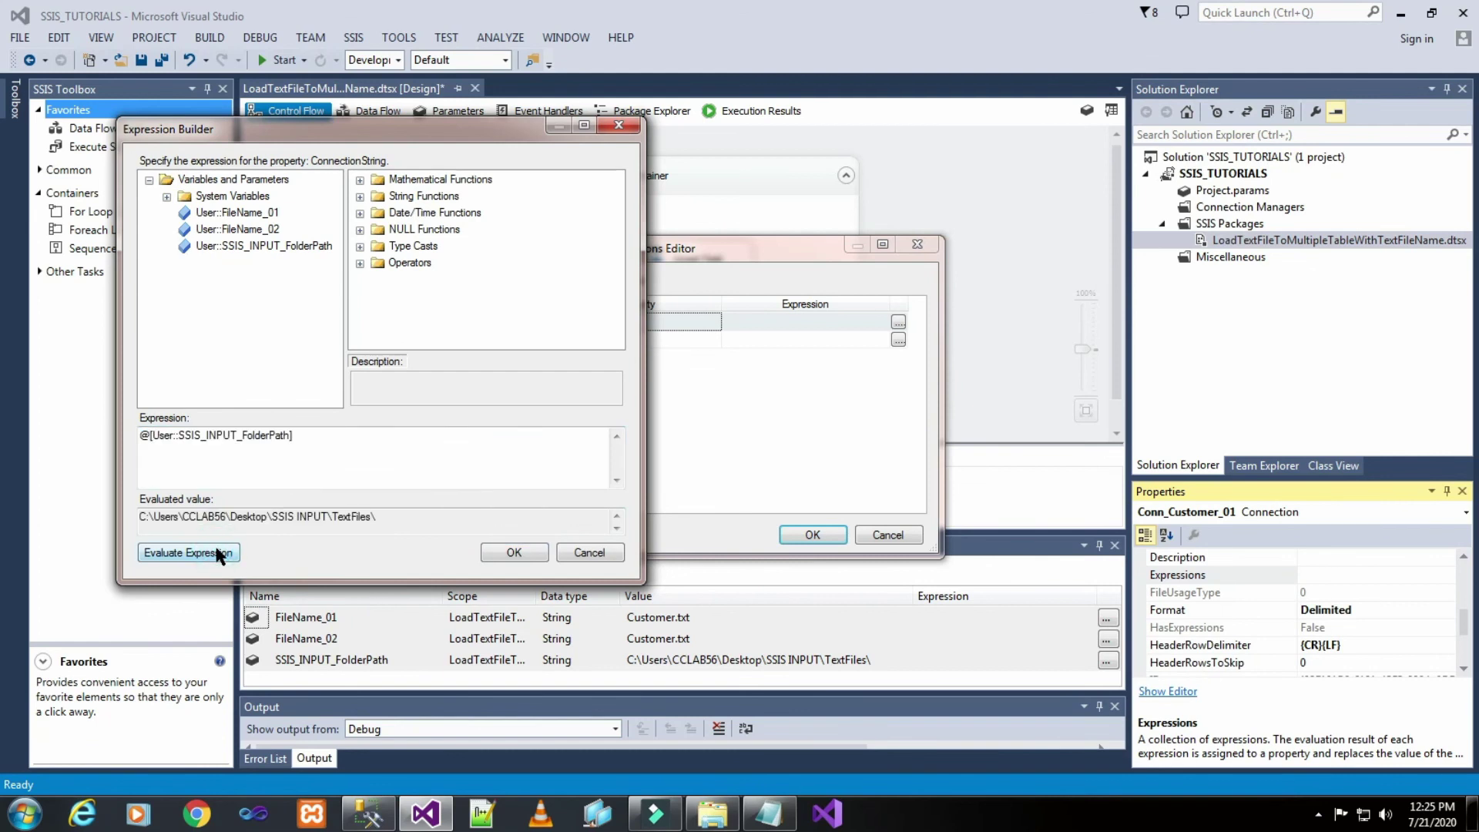
# - Append + @[User::FileName_01] to the ConnectionString expression, evaluate it and accept the expression for Conn_Customer_01
pyautogui.click(381, 447)
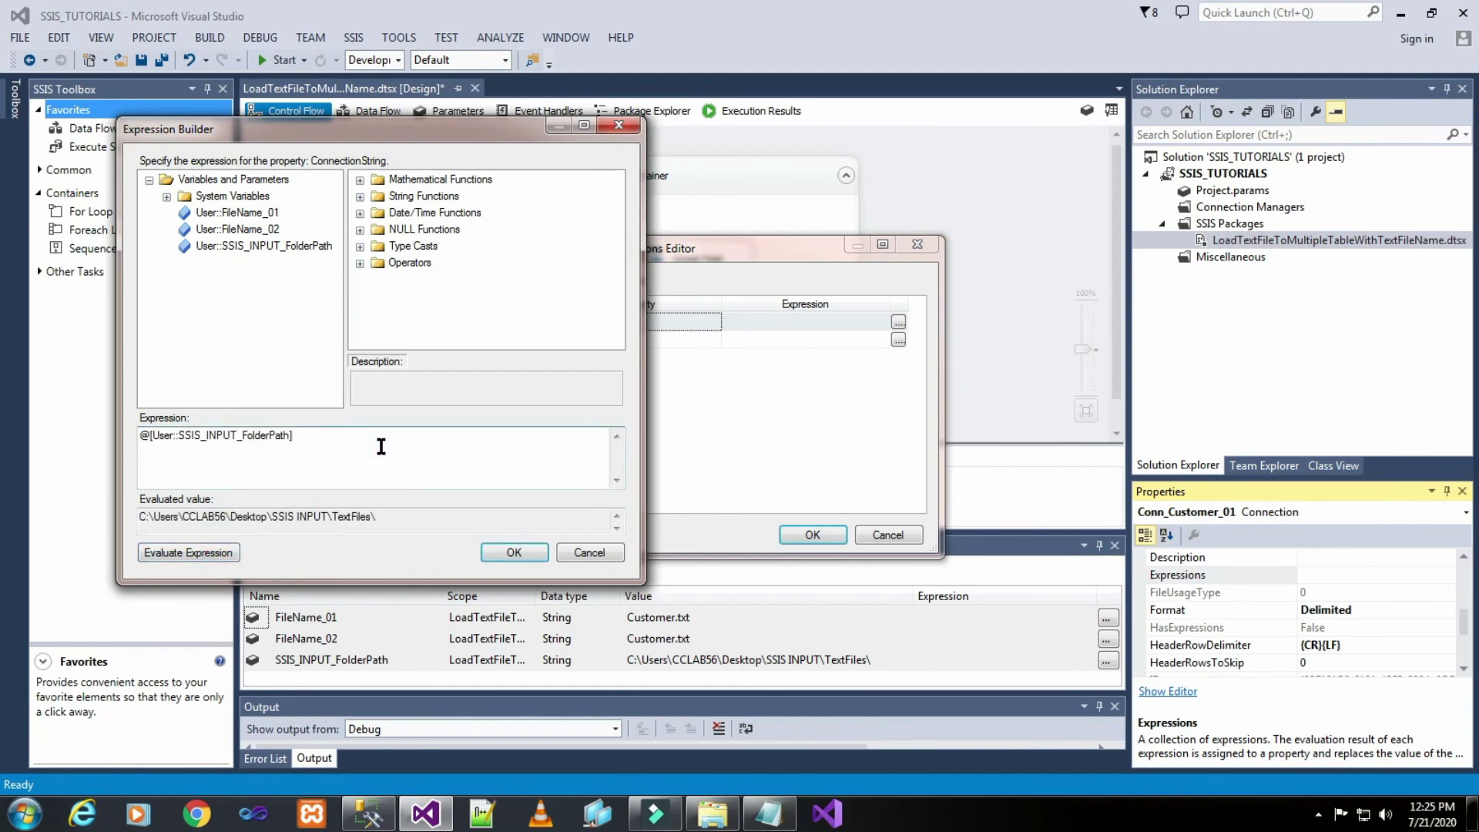
pyautogui.write('+')
pyautogui.moveTo(245, 215); pyautogui.dragTo(333, 433)
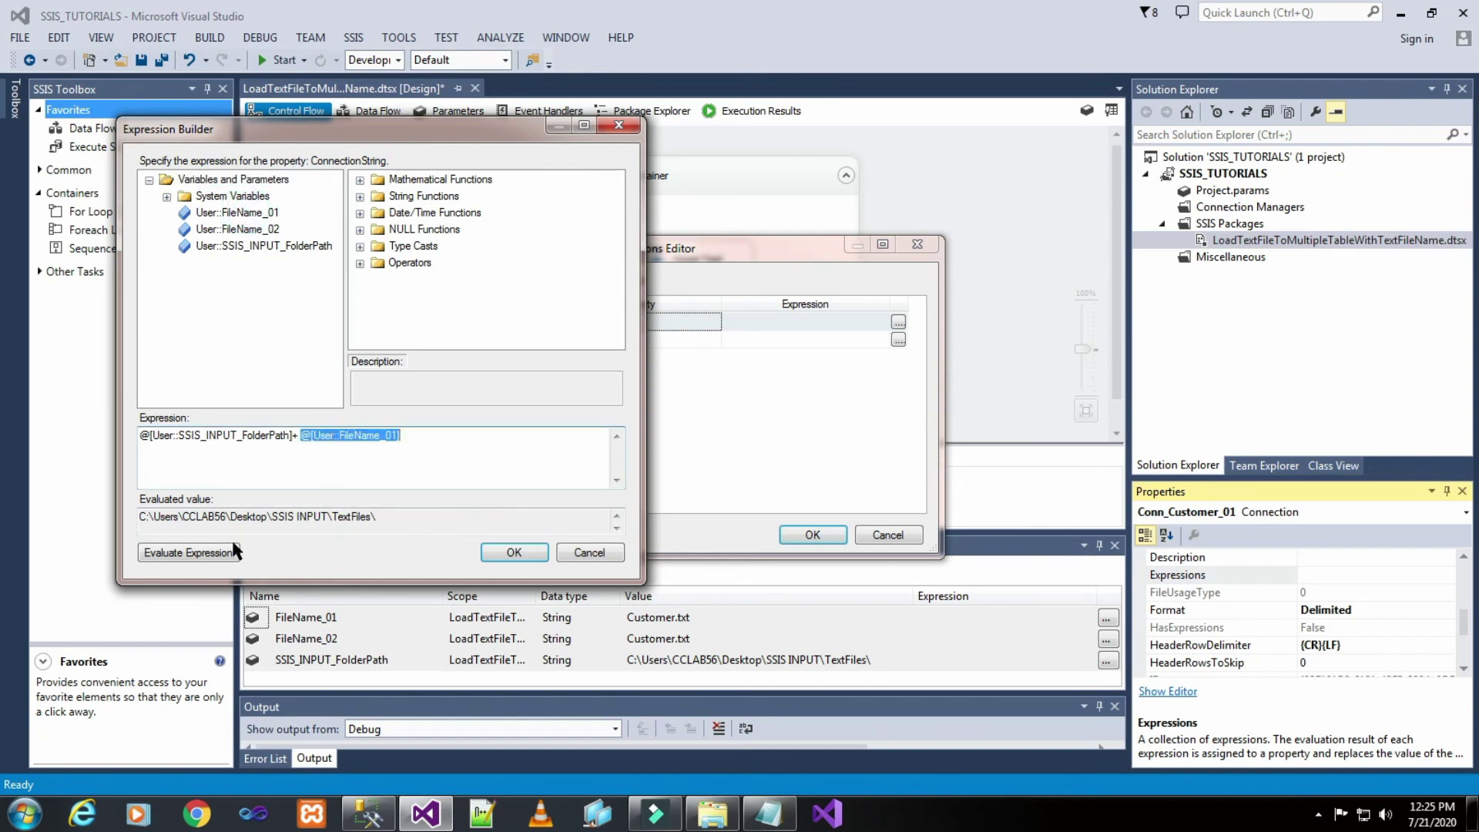
pyautogui.click(188, 553)
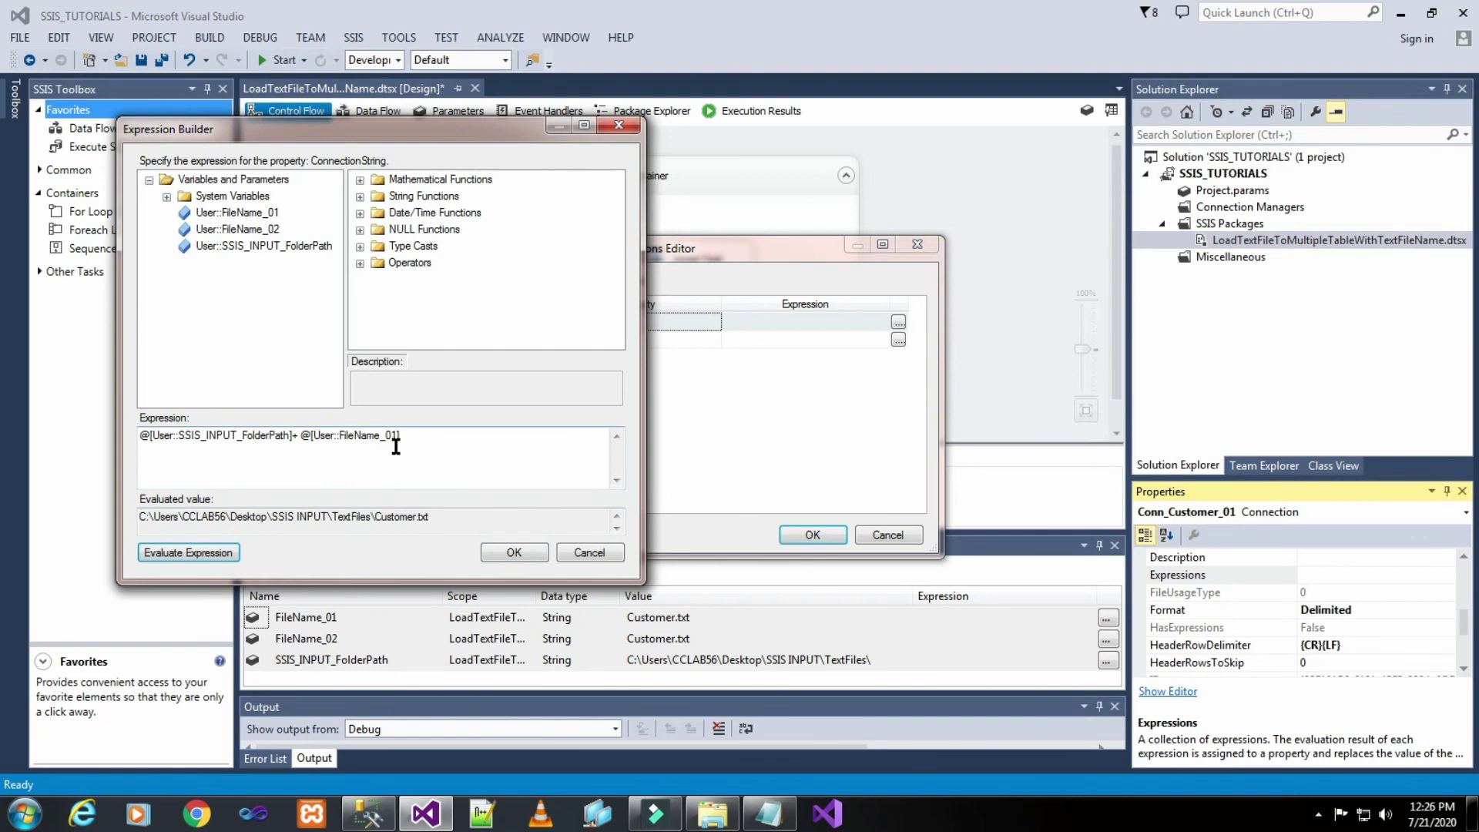
pyautogui.click(514, 553)
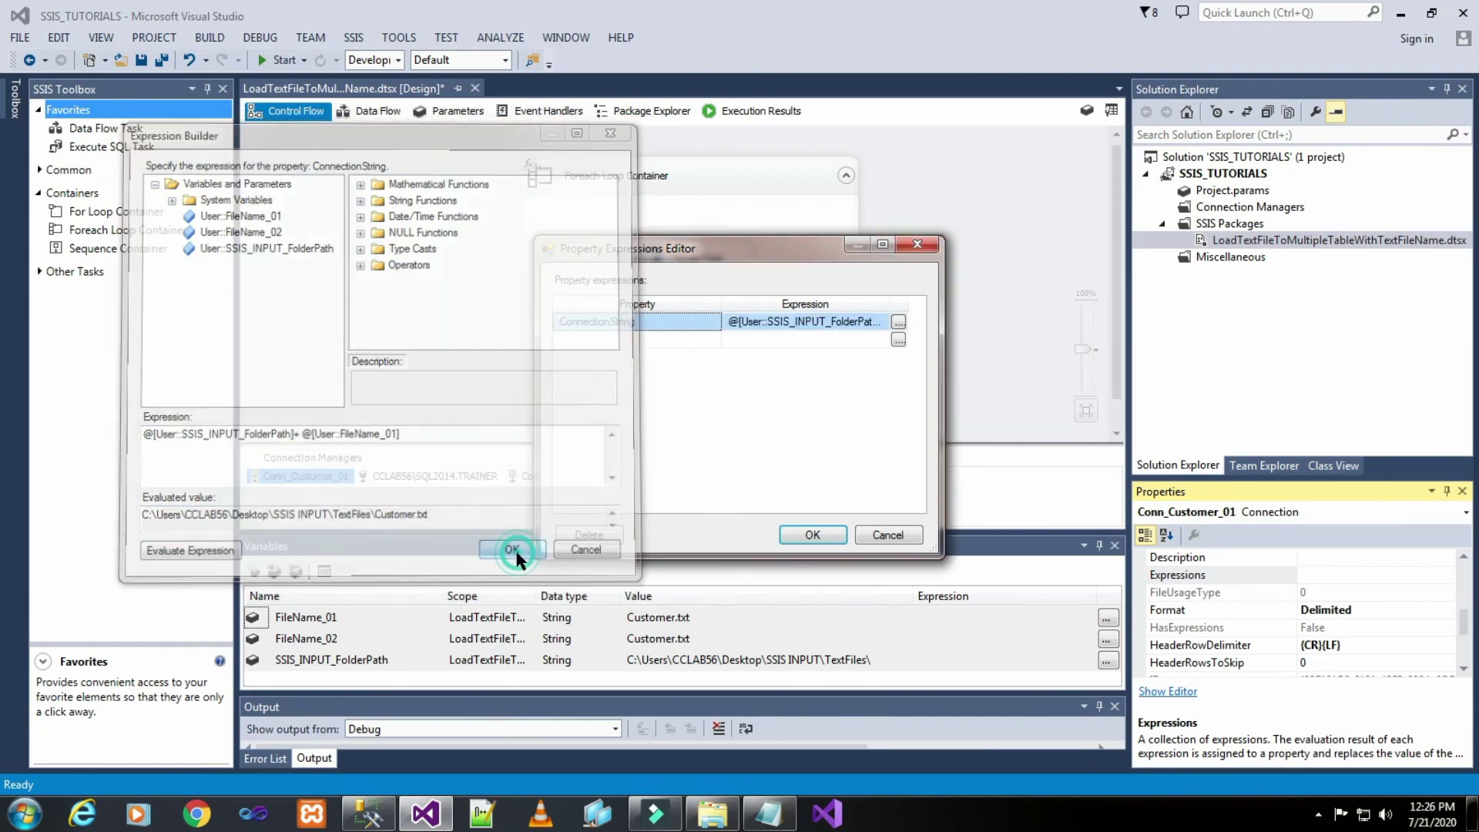
pyautogui.click(813, 535)
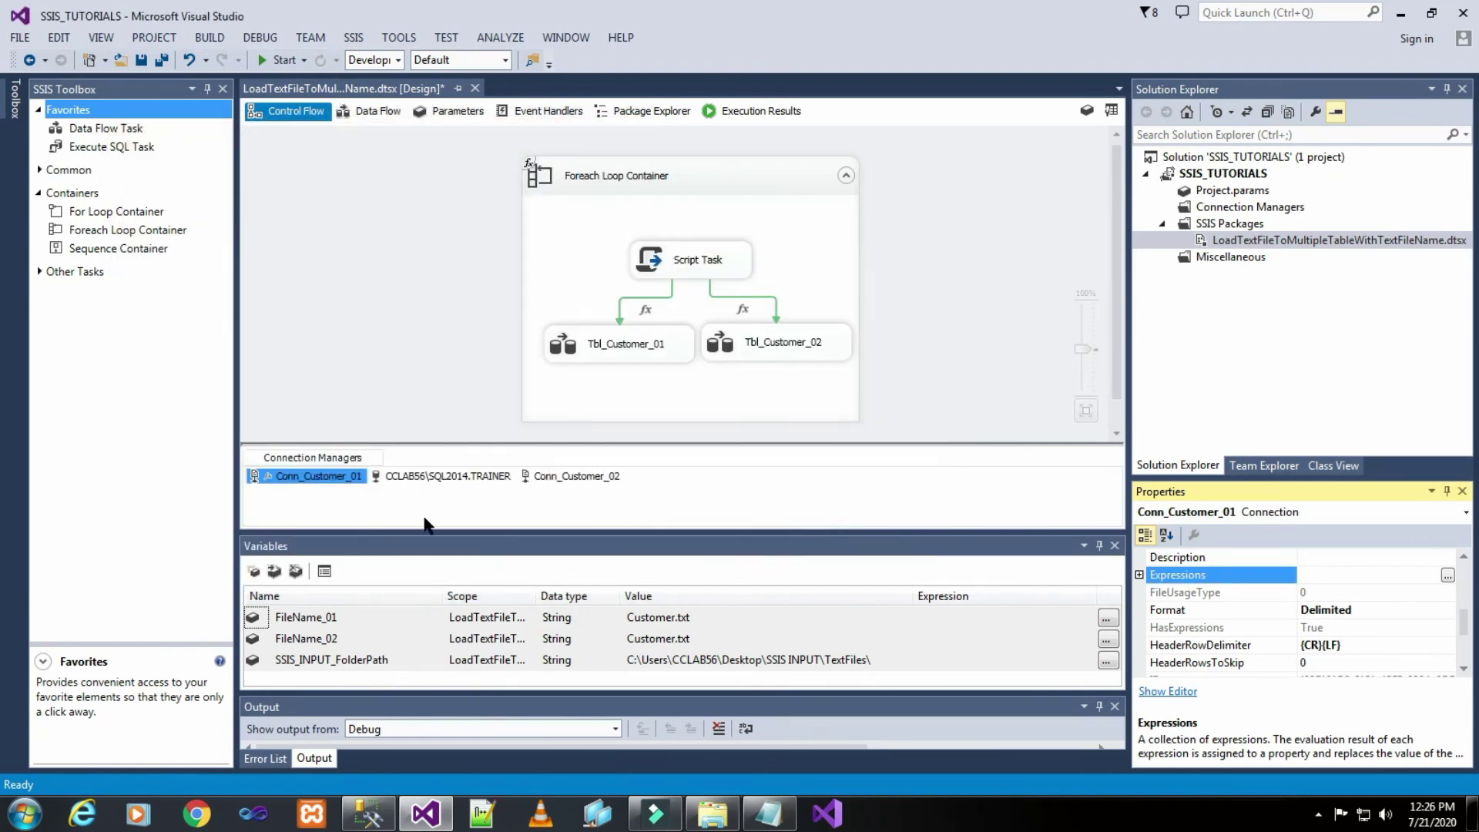
# - Open the property expressions of the Conn_Customer_02 connection manager and choose ConnectionString as the property
pyautogui.click(593, 478)
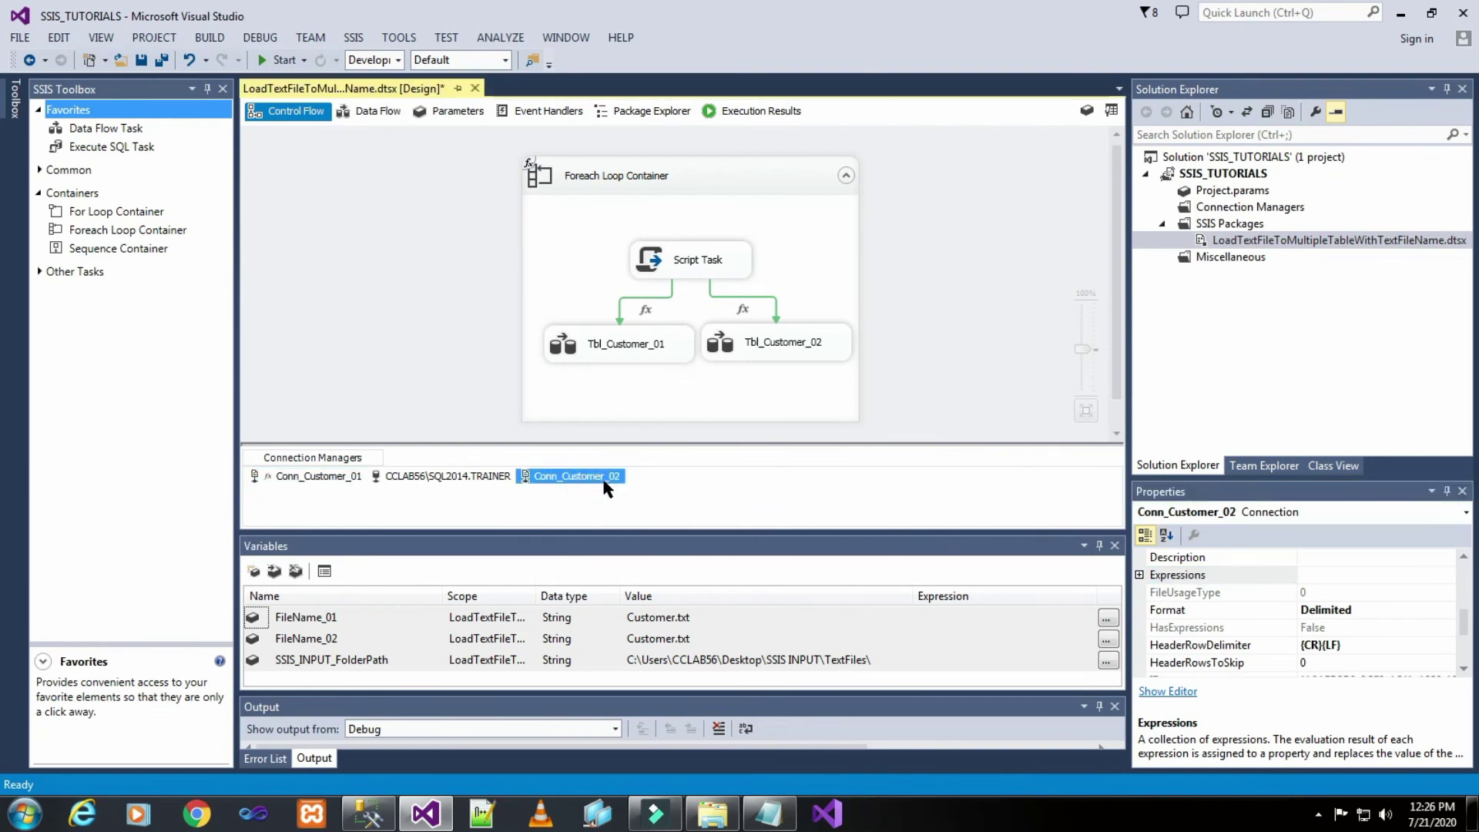
pyautogui.rightClick(606, 486)
pyautogui.click(647, 463)
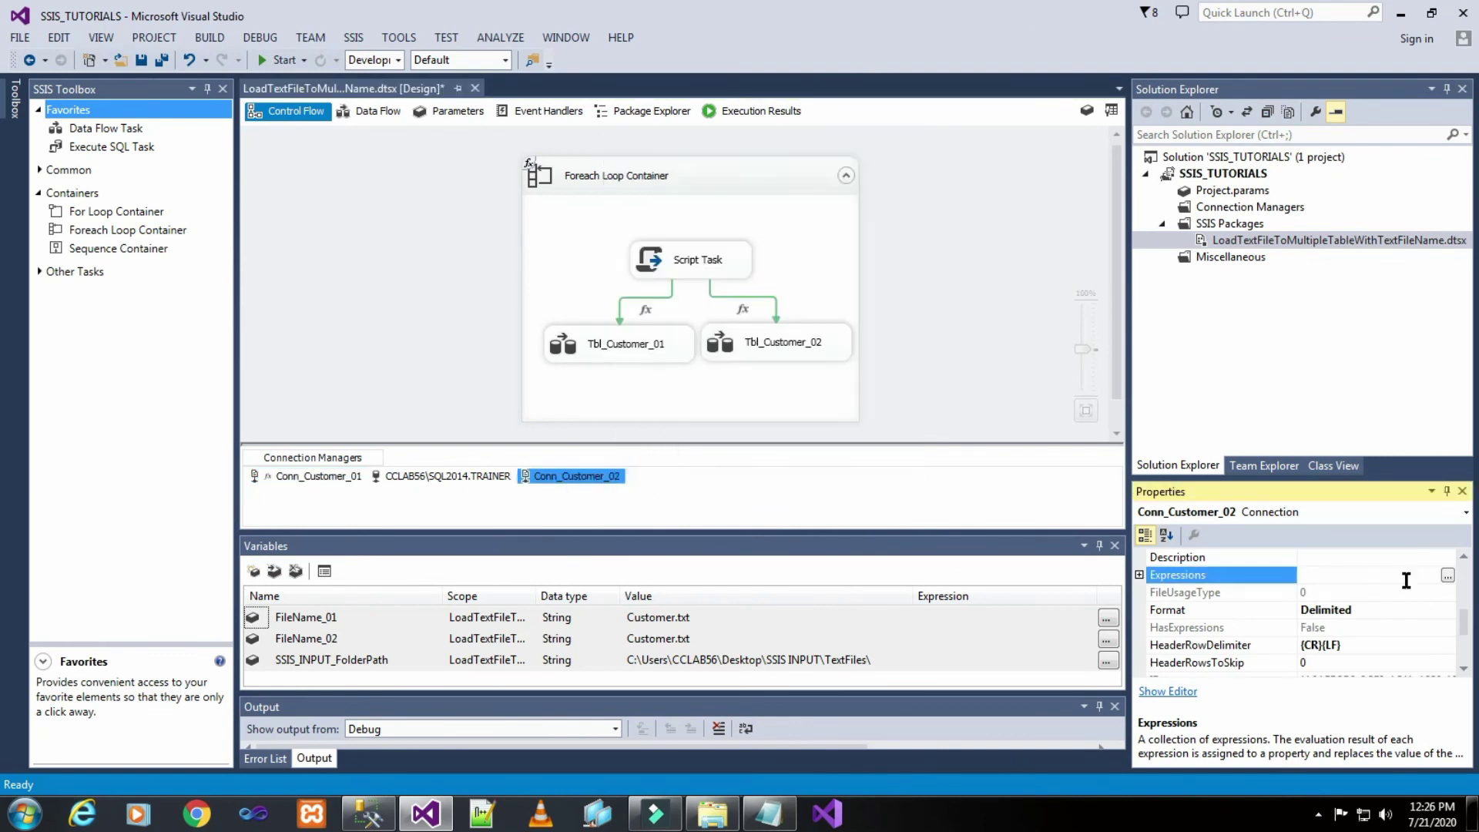
pyautogui.scroll(1, 1289, 608)
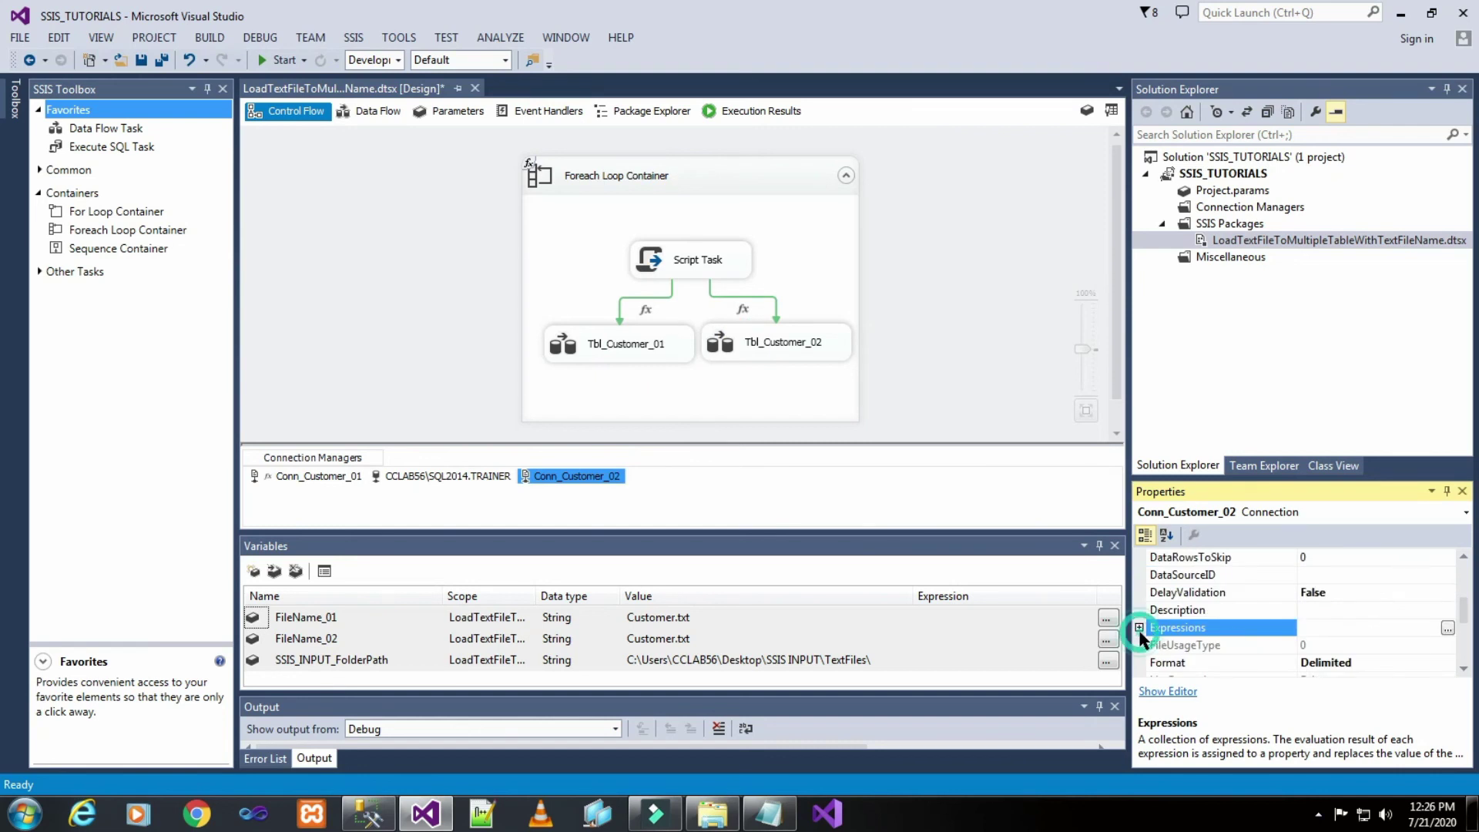
pyautogui.click(1448, 628)
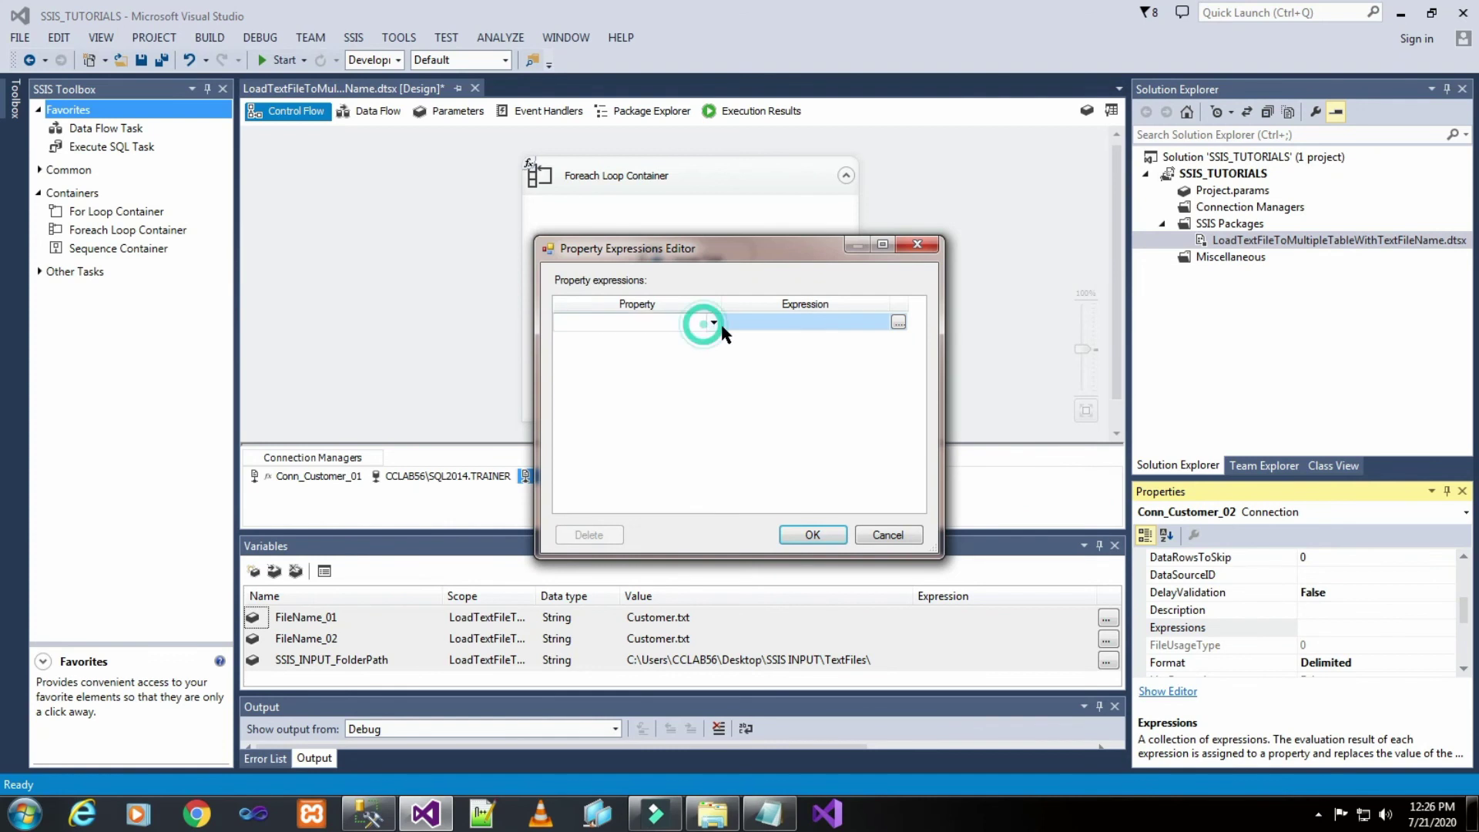
pyautogui.click(721, 326)
pyautogui.click(712, 323)
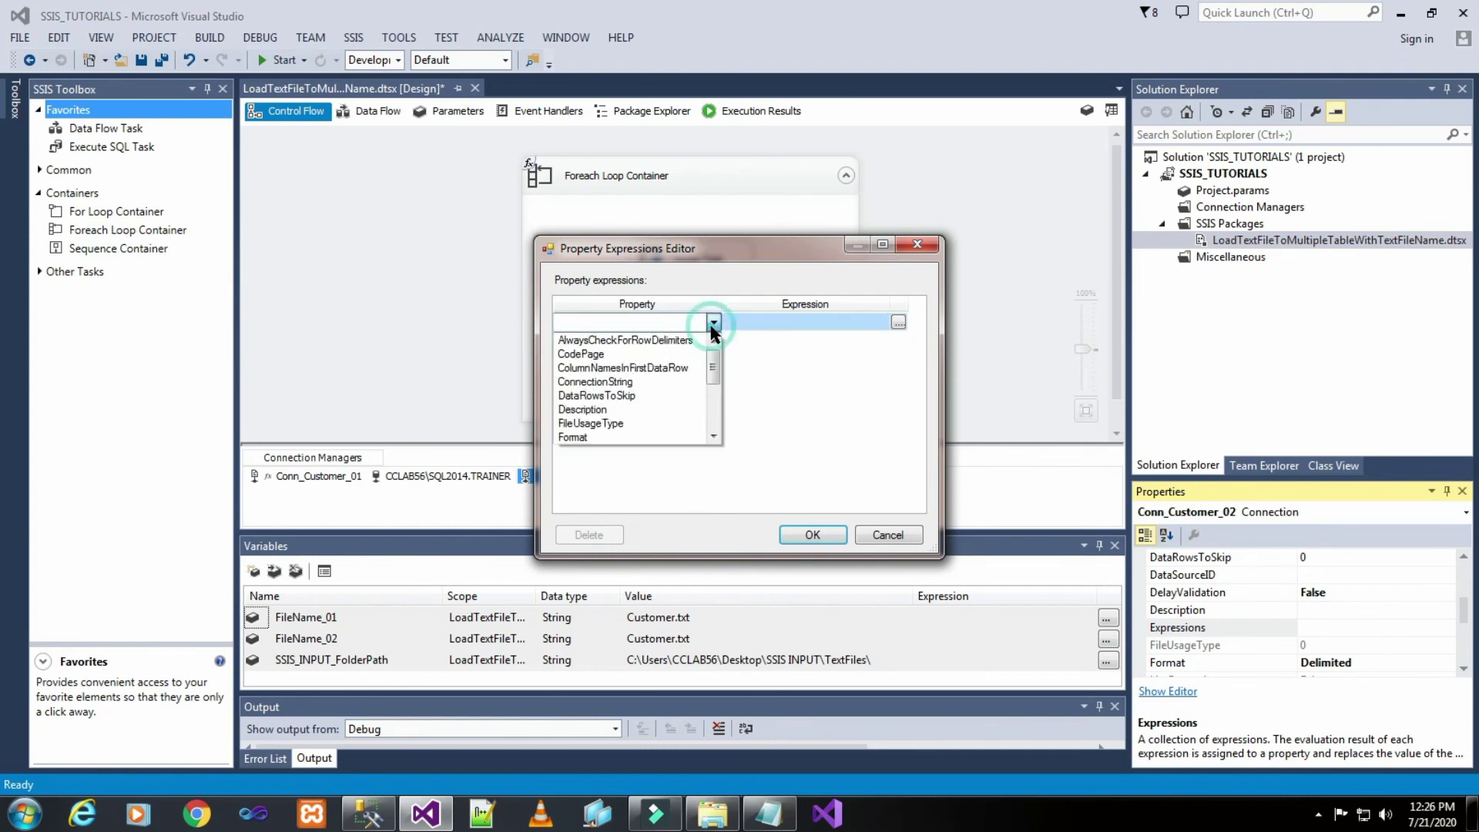
pyautogui.click(661, 381)
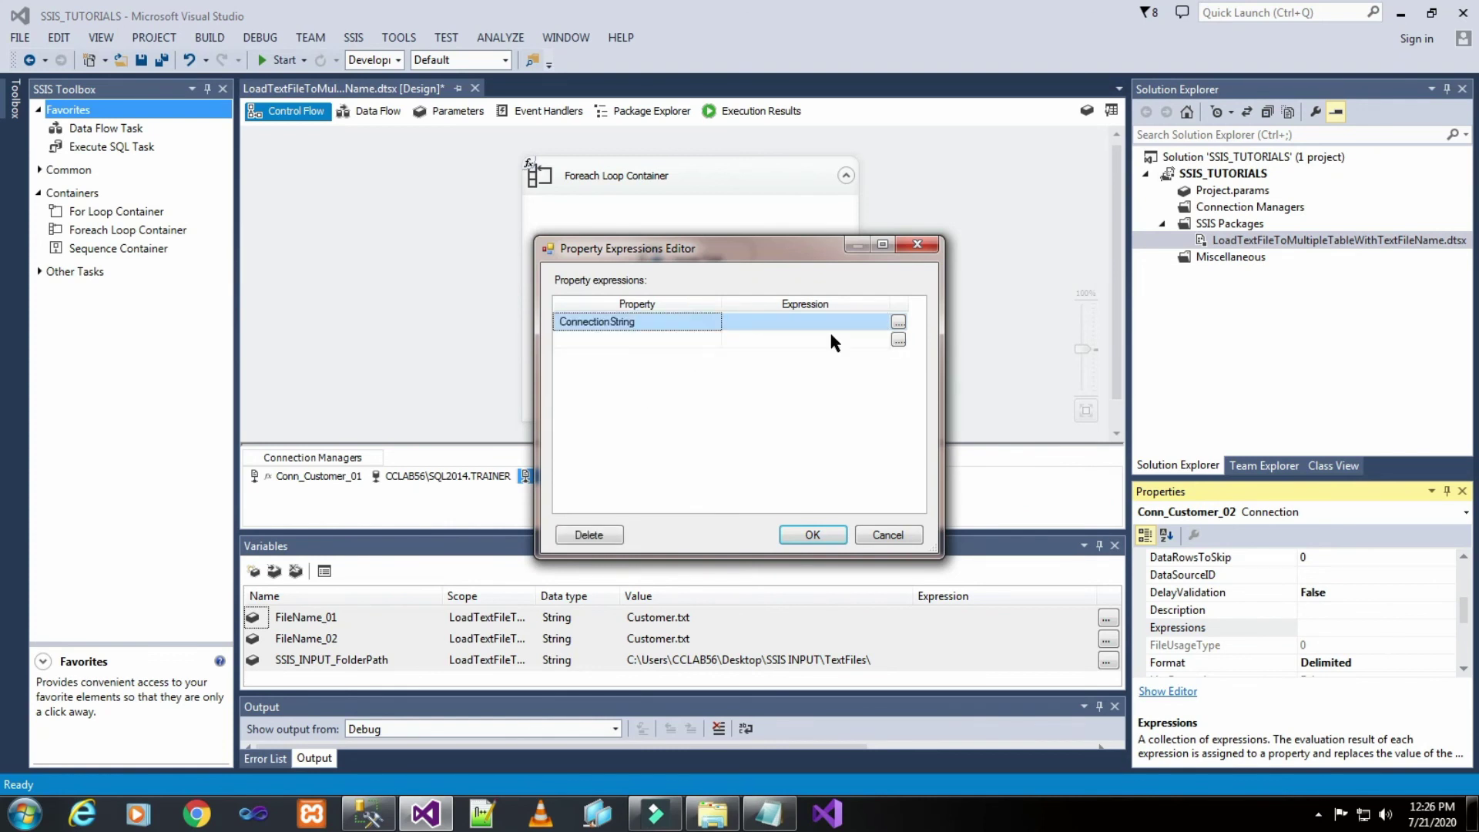
# - Build the ConnectionString expression @[User::SSIS_INPUT_FolderPath]+ @[User::FileName_02] for Conn_Customer_02, evaluate it and accept it
pyautogui.click(895, 322)
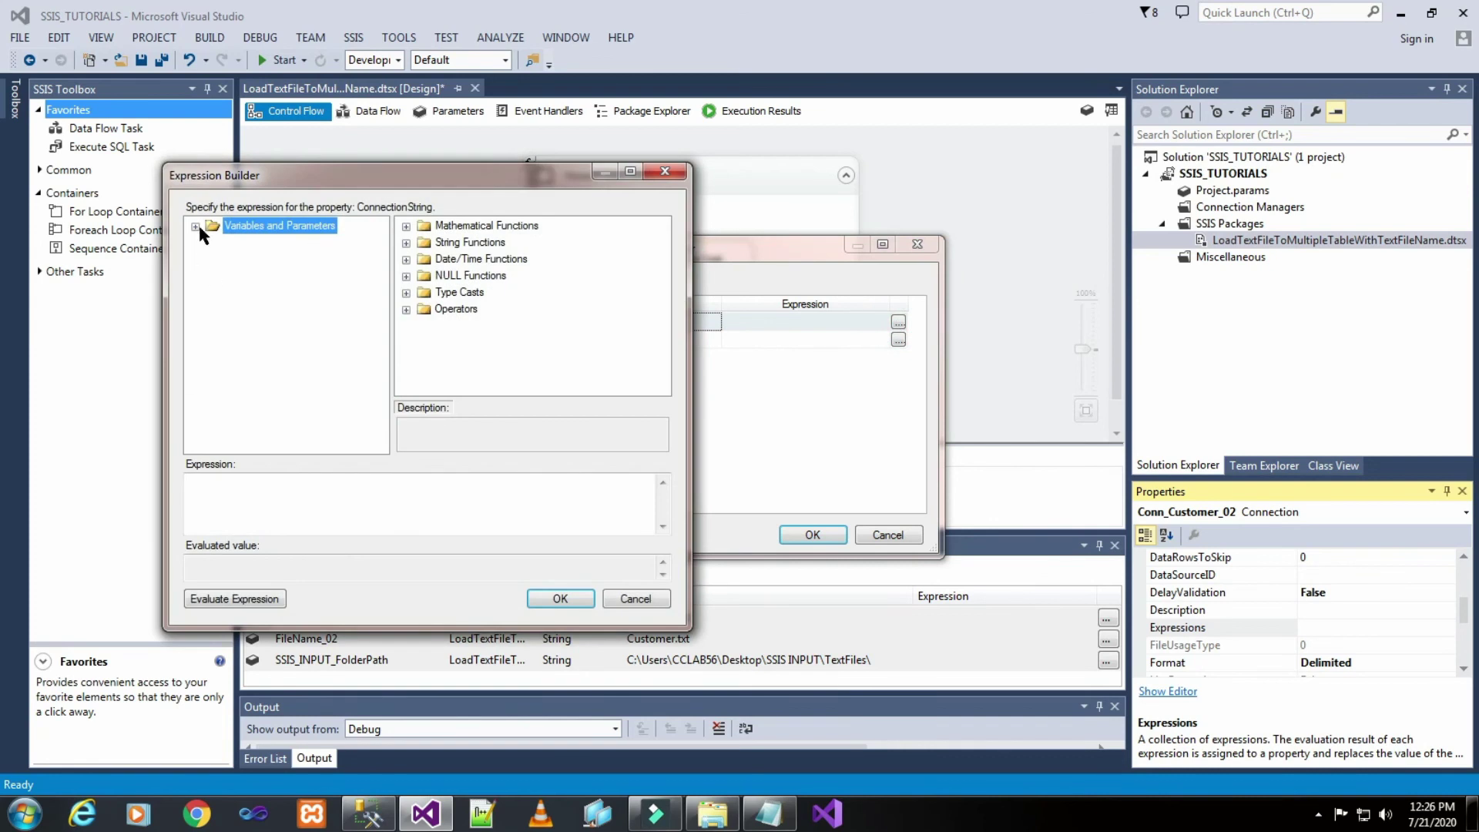
pyautogui.click(195, 226)
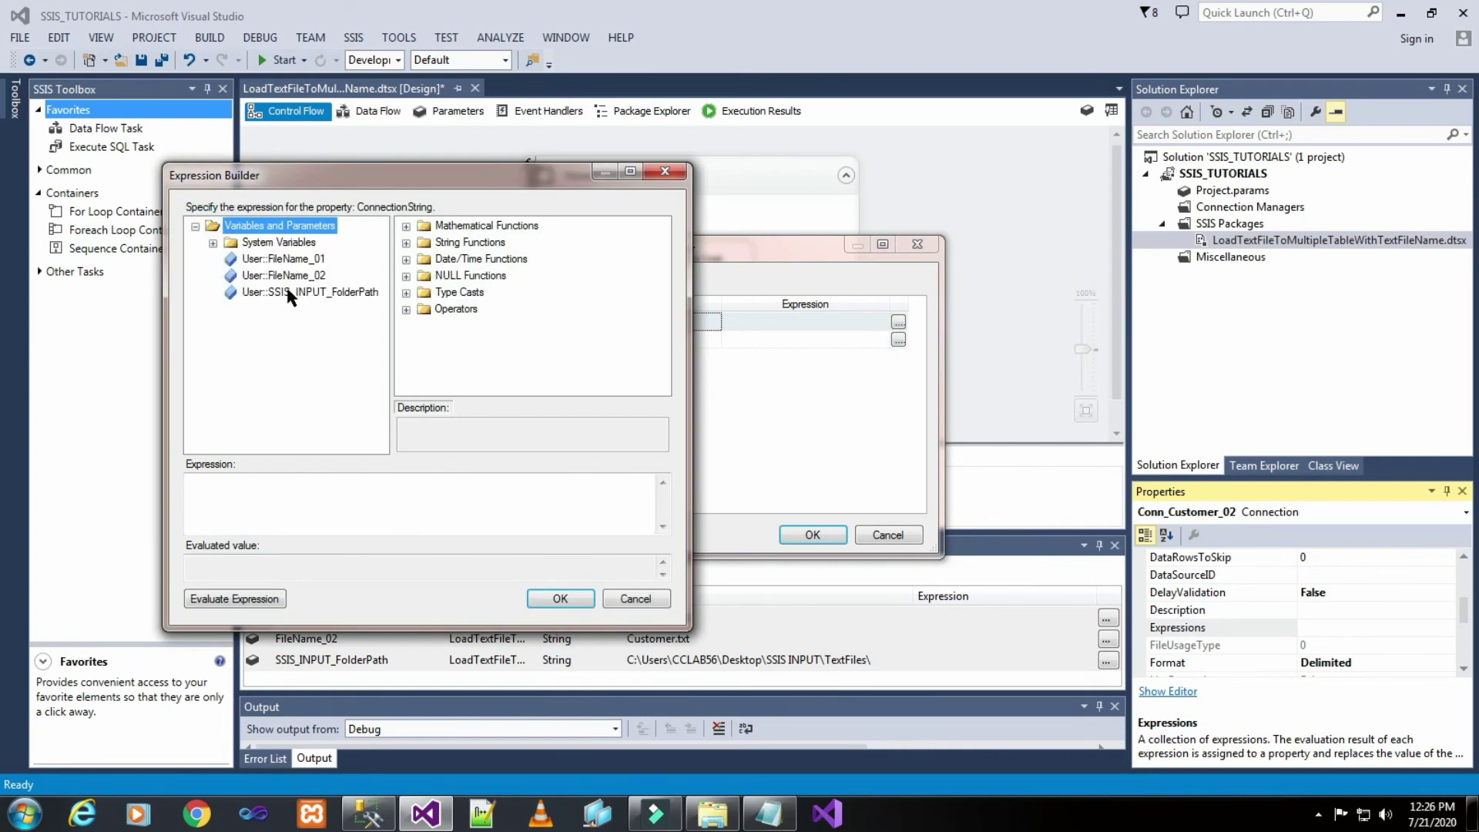
pyautogui.moveTo(290, 297); pyautogui.dragTo(254, 501)
pyautogui.click(234, 598)
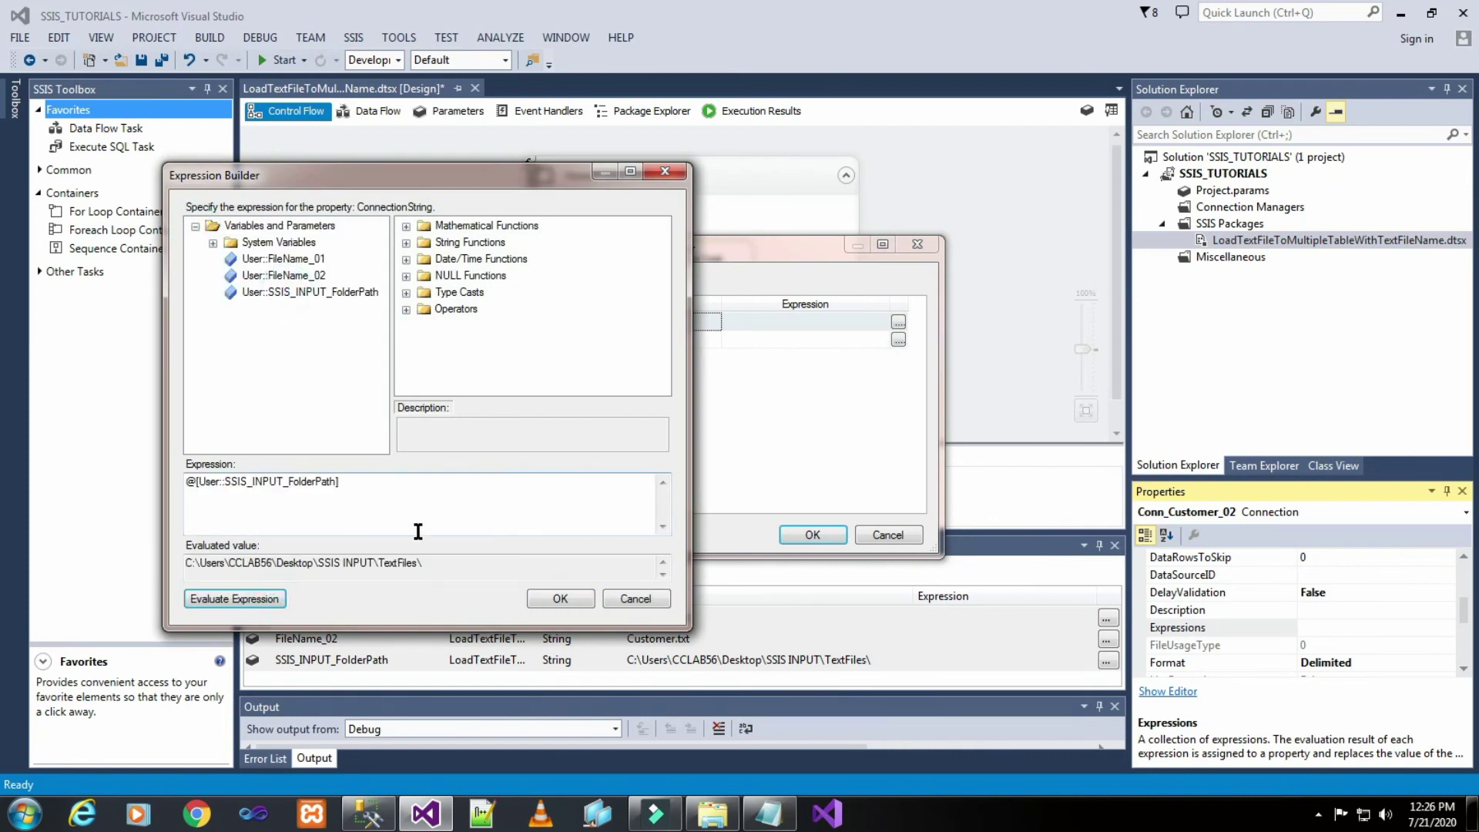
pyautogui.click(370, 481)
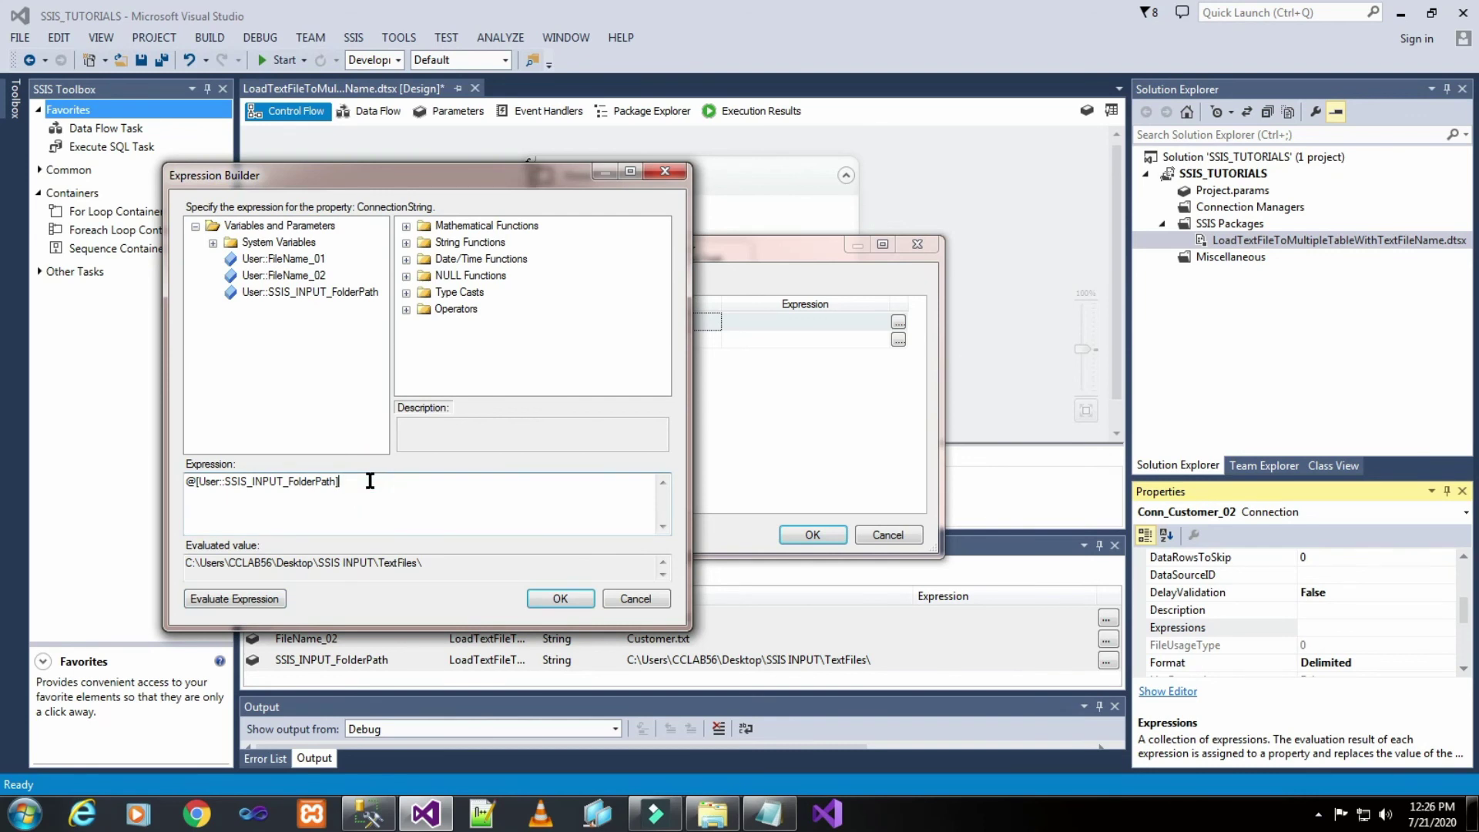
pyautogui.write('+')
pyautogui.moveTo(308, 275); pyautogui.dragTo(382, 480)
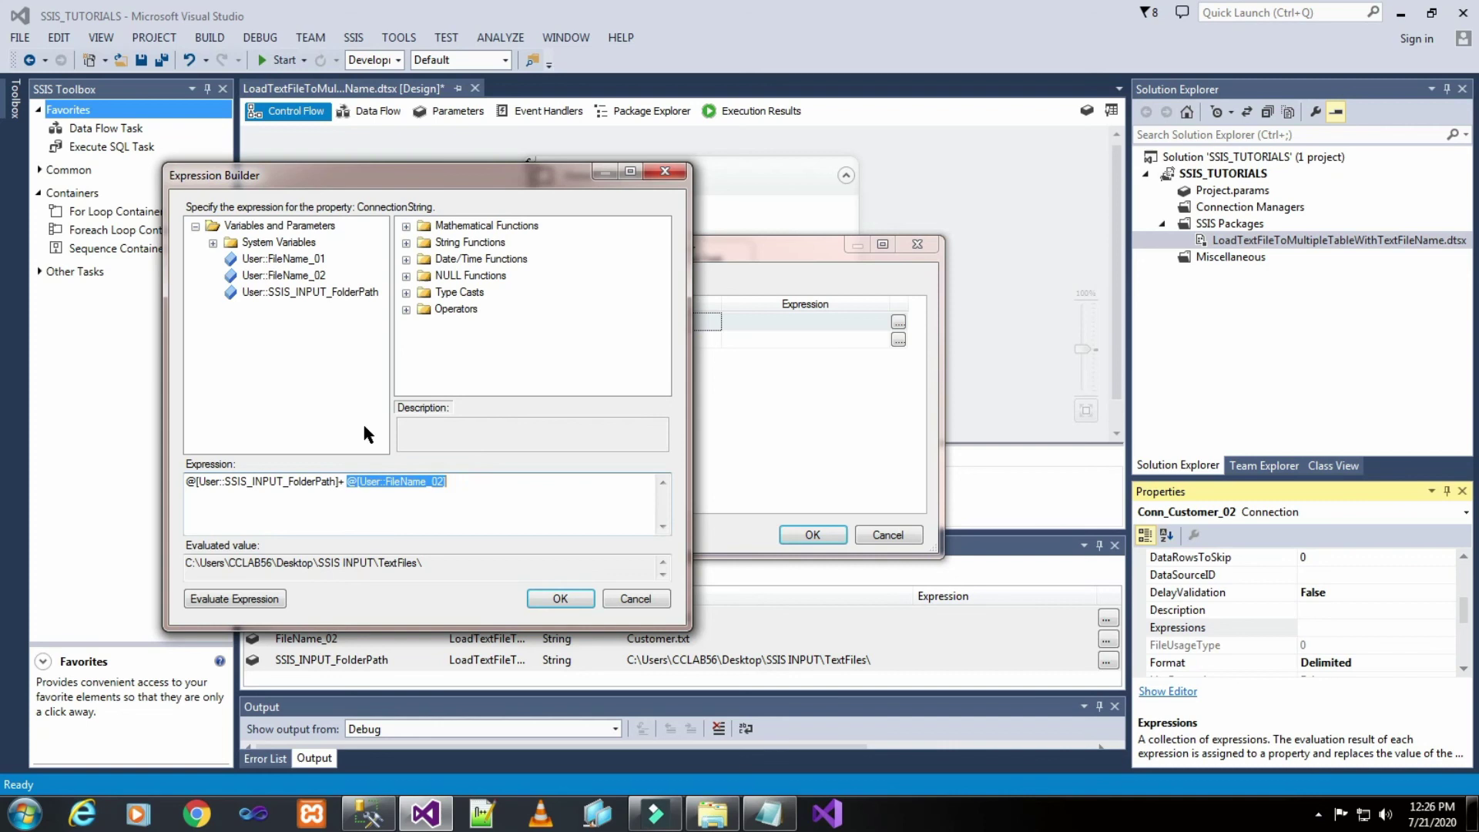
pyautogui.click(279, 601)
pyautogui.click(560, 599)
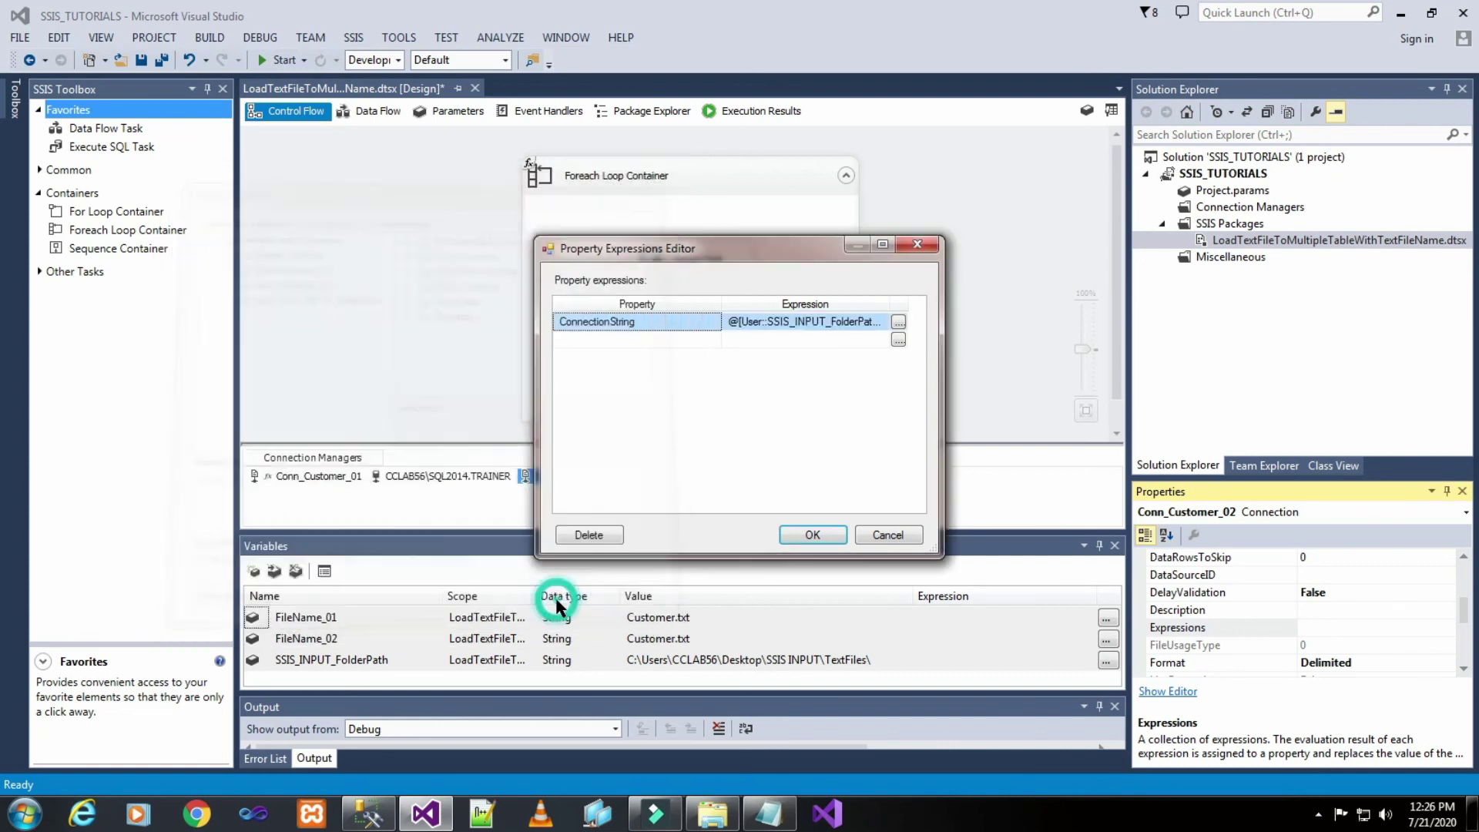
pyautogui.click(813, 536)
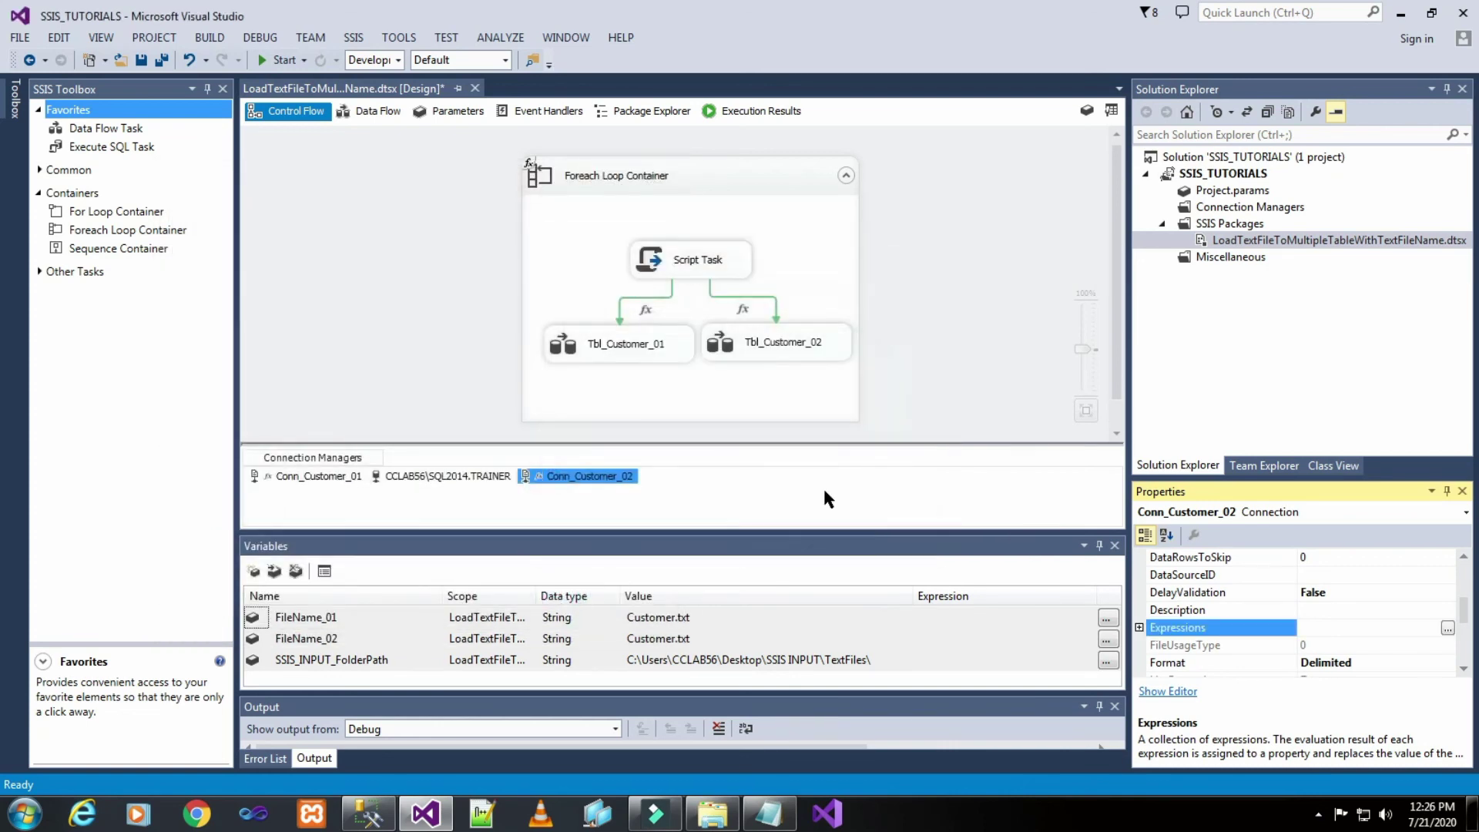
# - Set the Foreach Loop Container's DelayValidation property to True and save the package
pyautogui.click(961, 308)
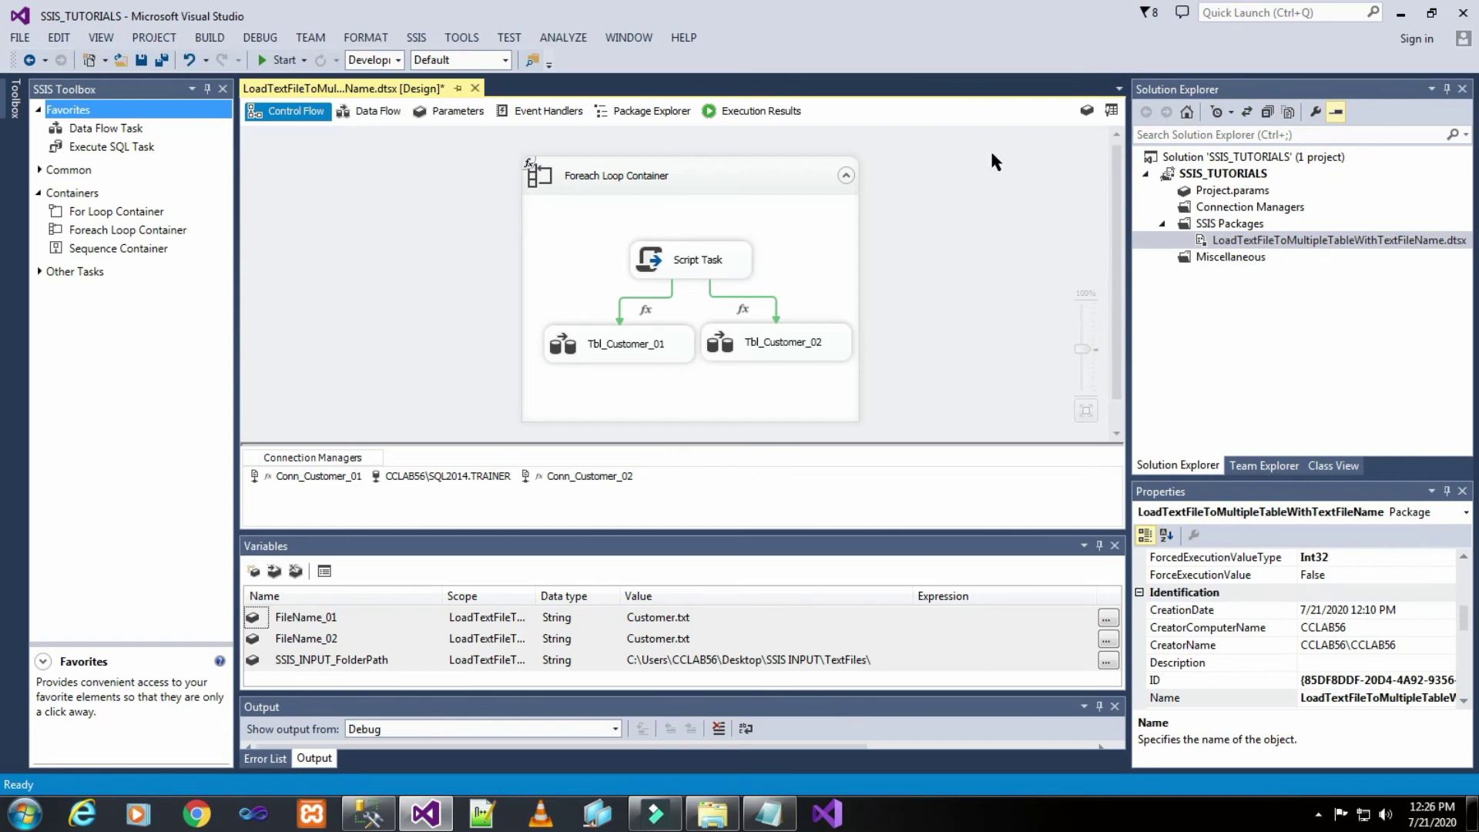
pyautogui.click(801, 217)
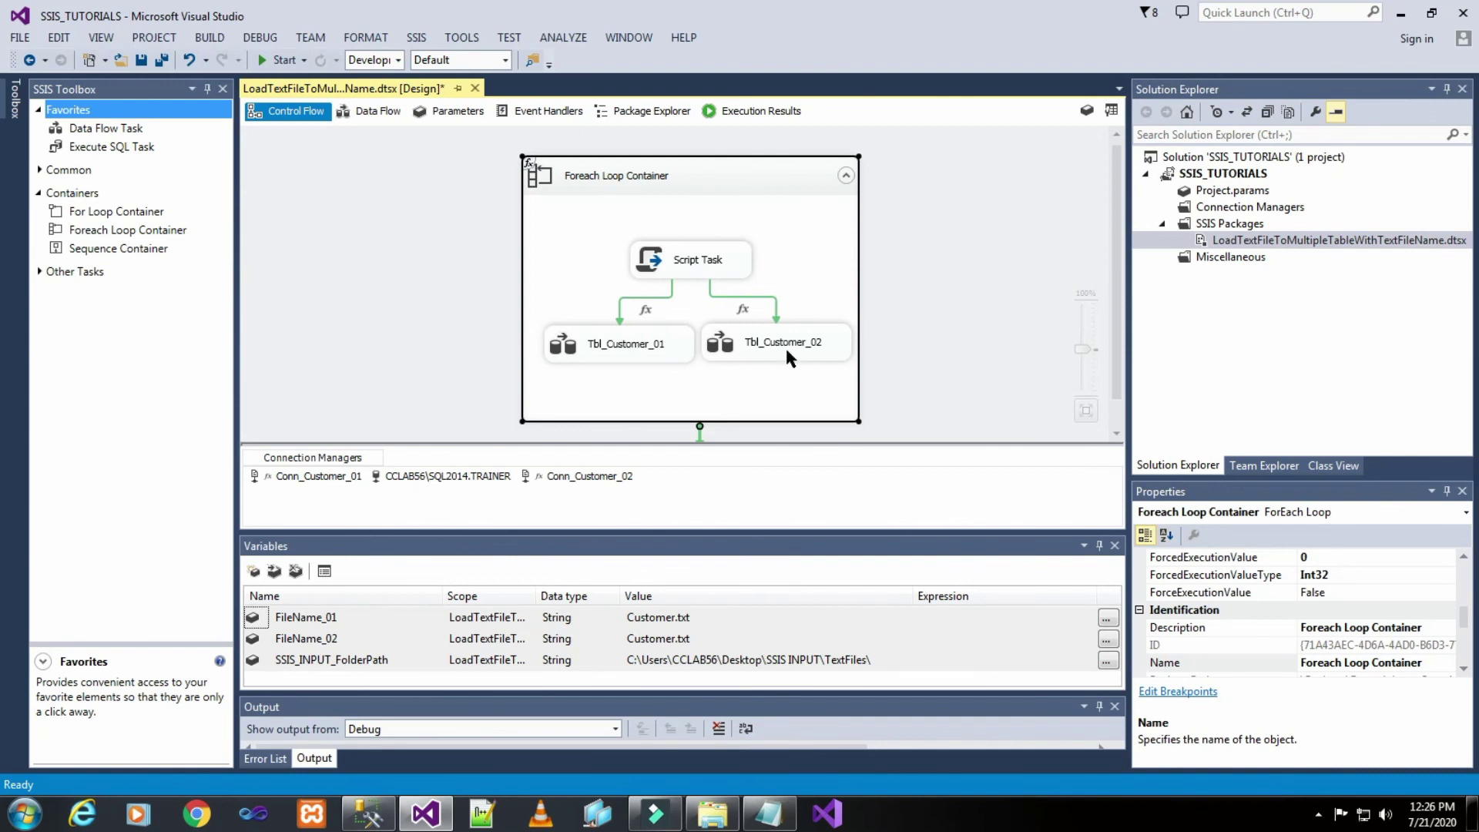
pyautogui.rightClick(813, 231)
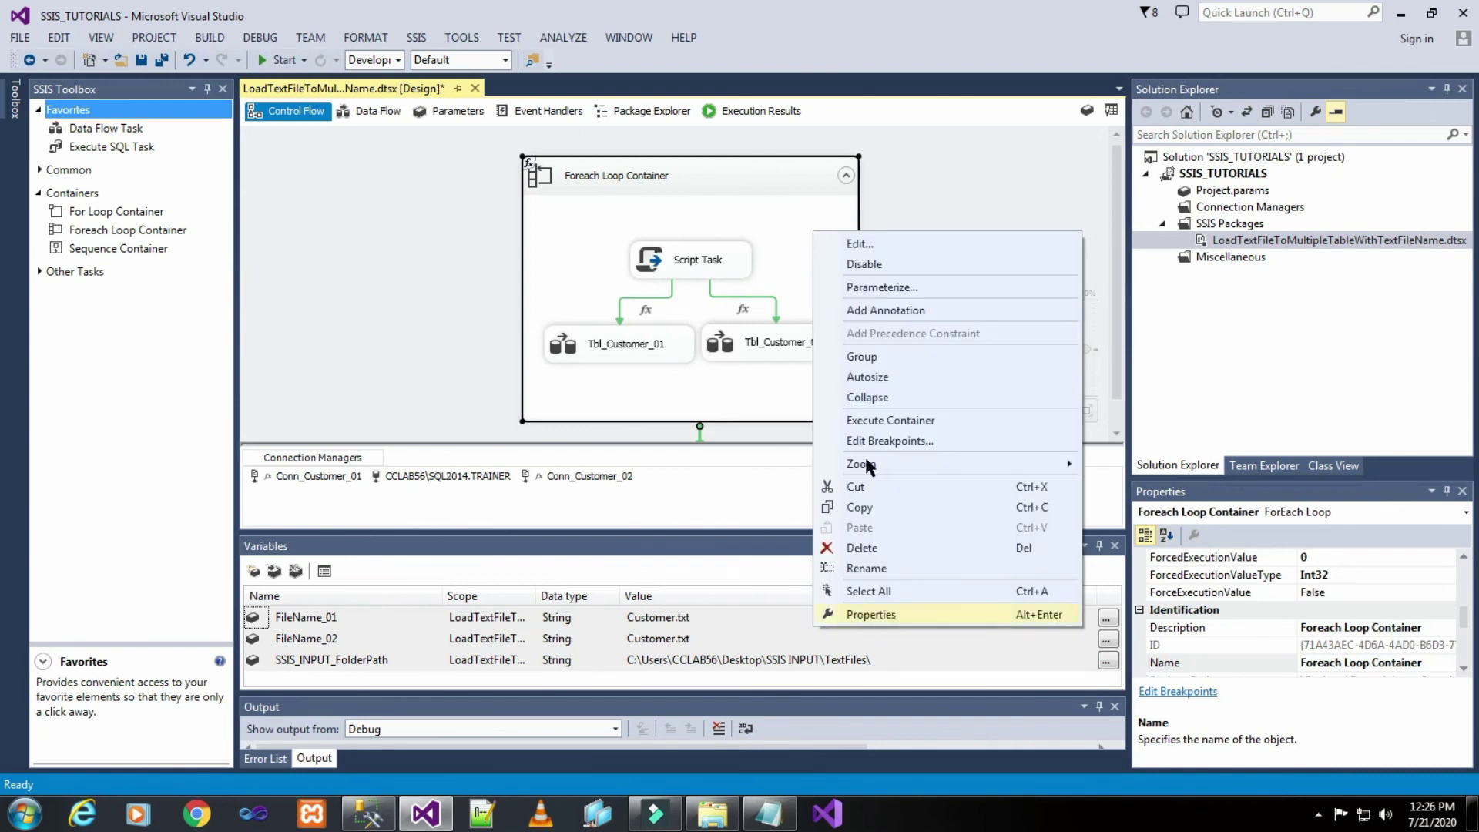
pyautogui.click(929, 166)
pyautogui.rightClick(781, 176)
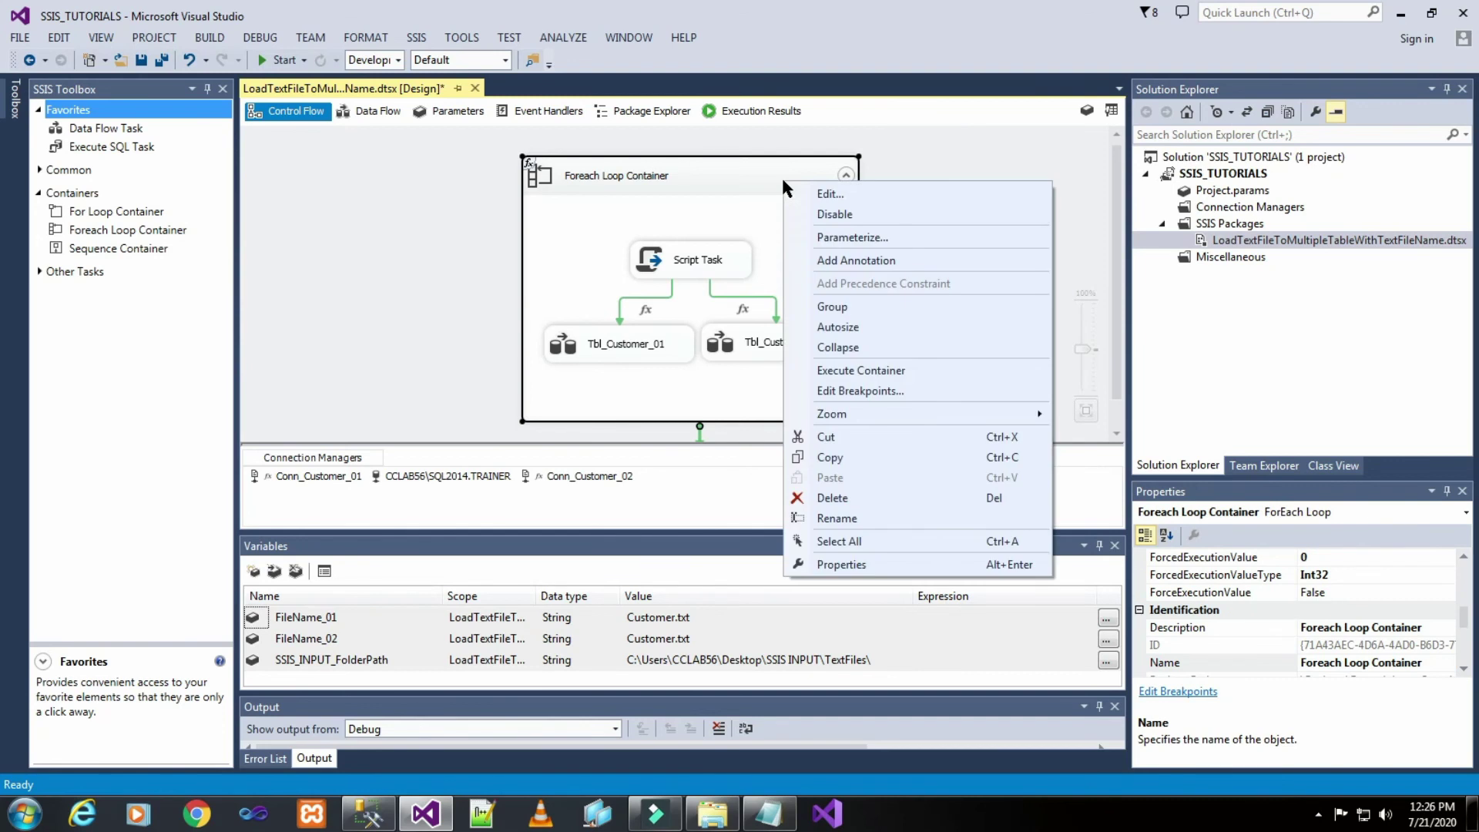
pyautogui.click(839, 565)
pyautogui.scroll(4, 1344, 593)
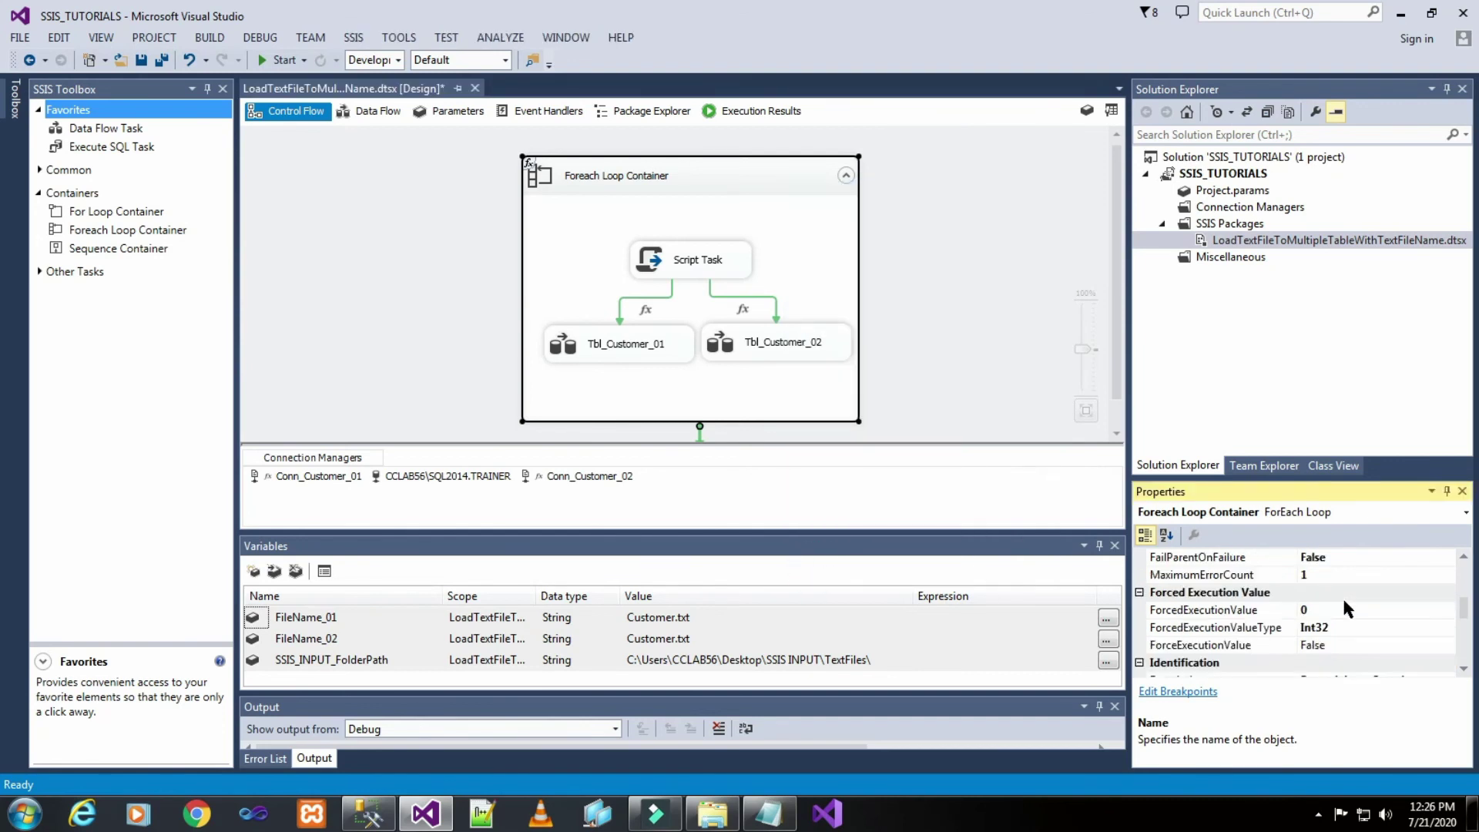
pyautogui.scroll(2, 1342, 610)
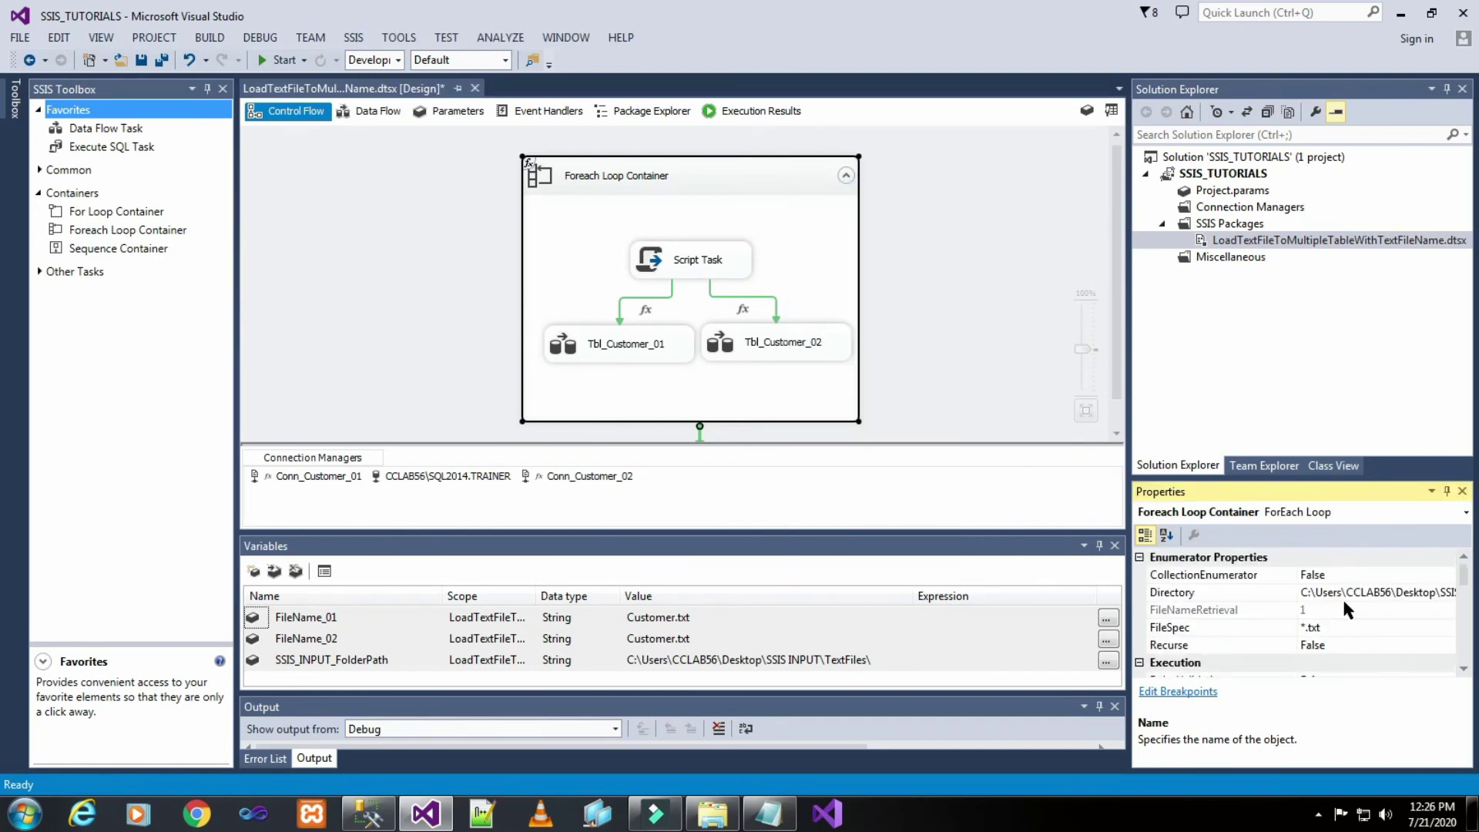
pyautogui.click(1333, 627)
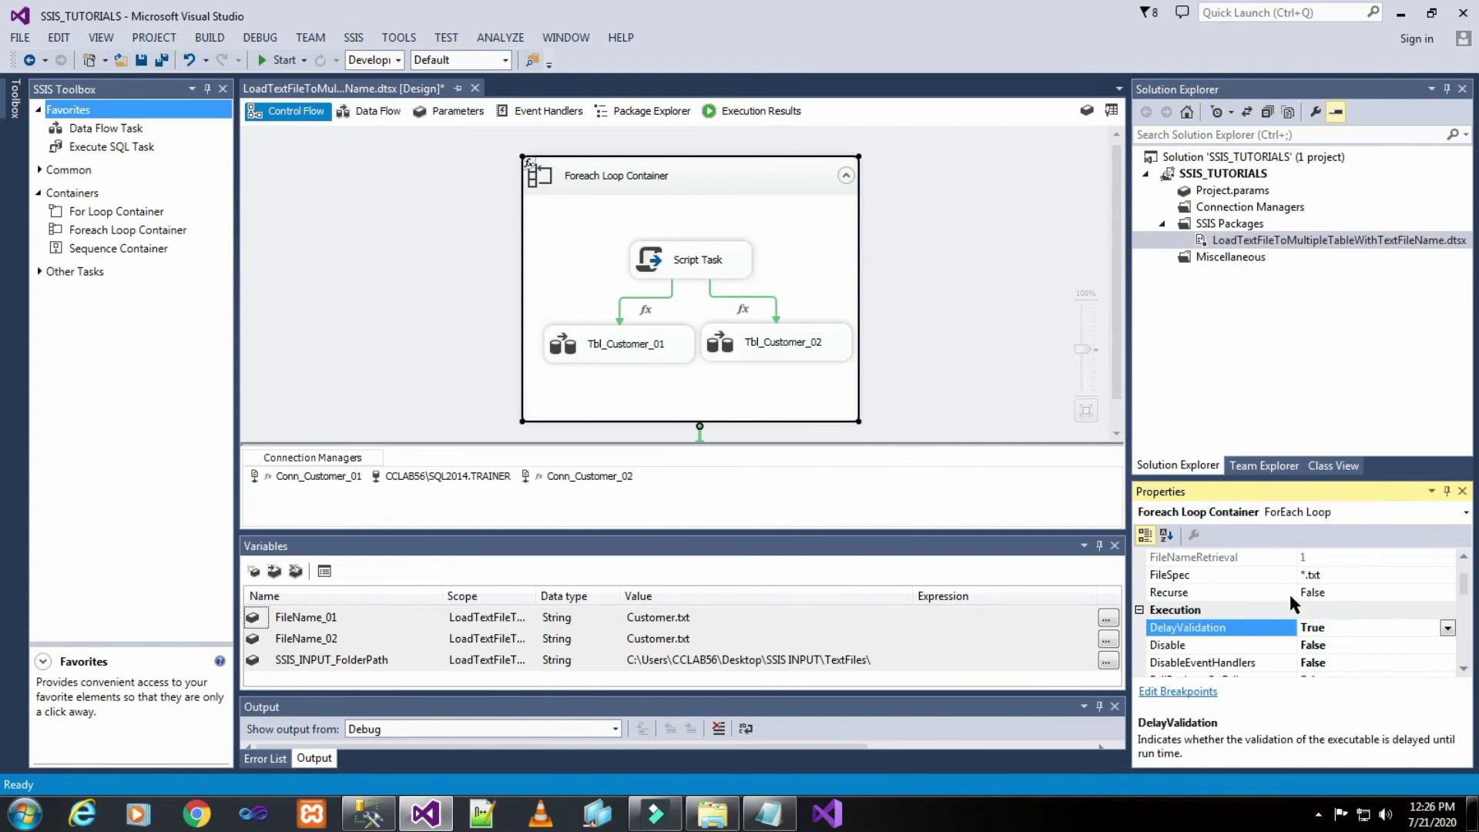
pyautogui.click(979, 300)
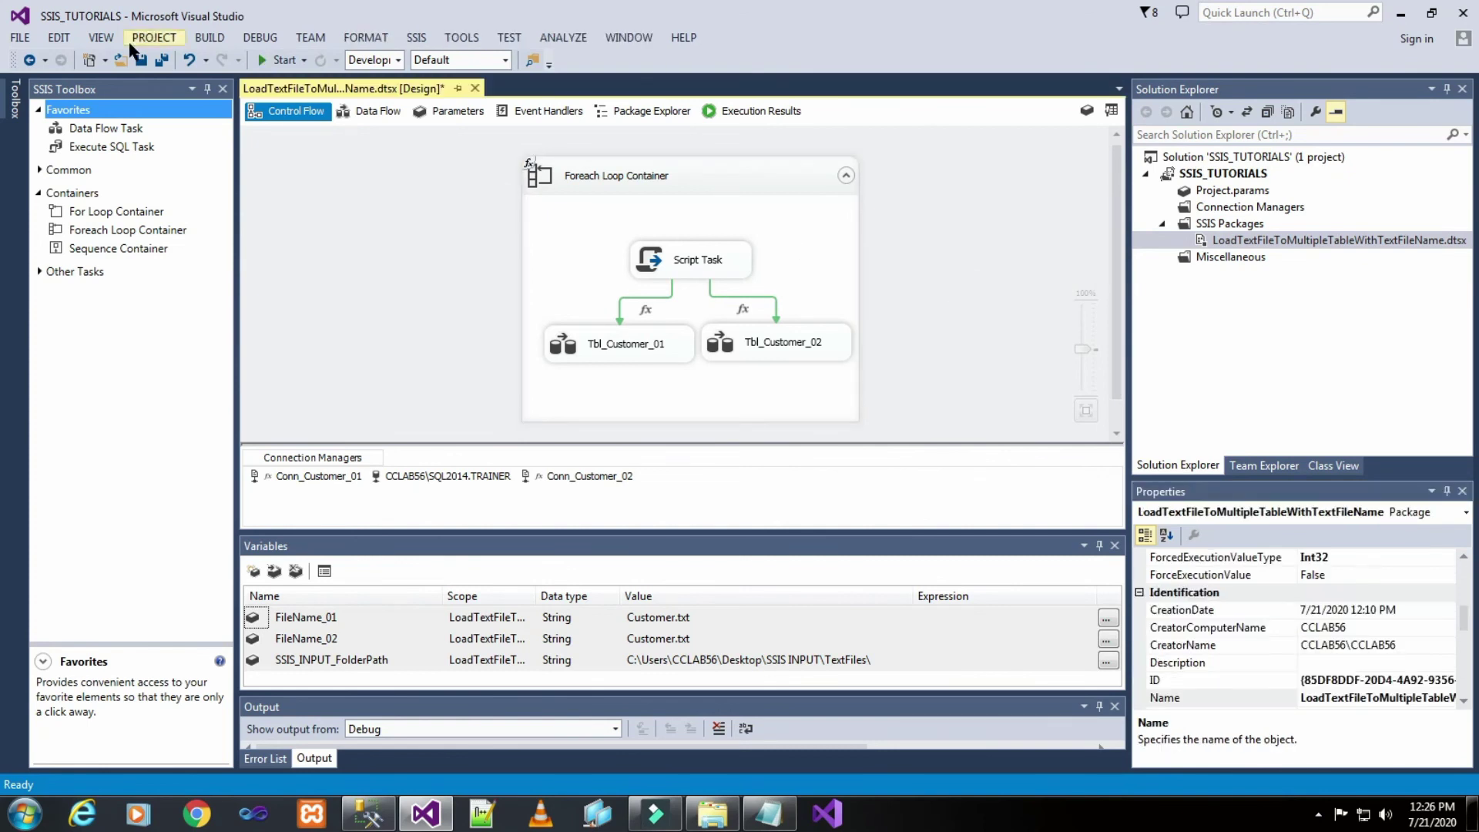
pyautogui.click(143, 61)
# - Set the DelayValidation property of the Conn_Customer_01 connection manager to True
pyautogui.click(344, 483)
pyautogui.rightClick(345, 486)
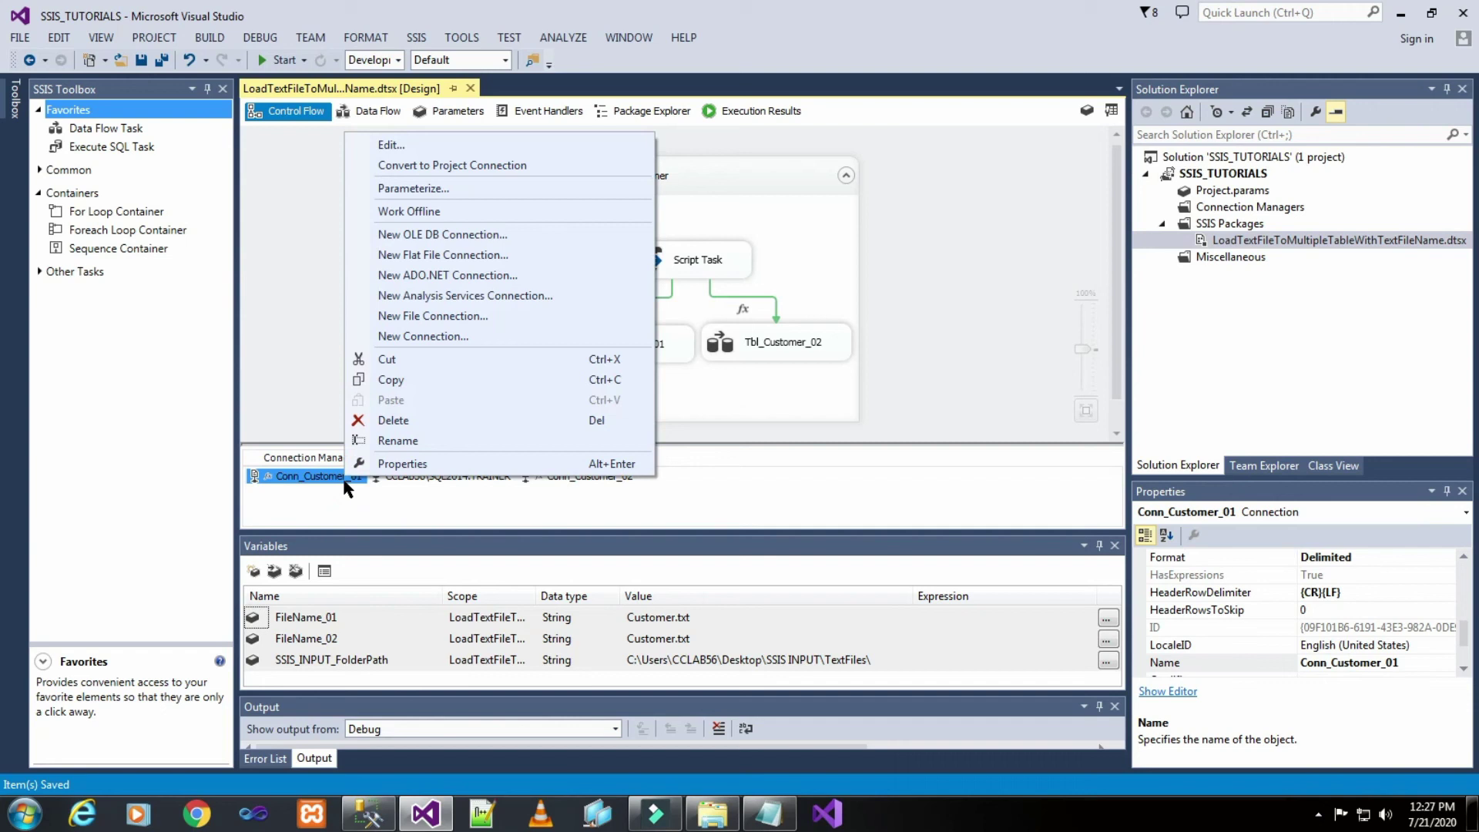
pyautogui.click(388, 463)
pyautogui.scroll(1, 1340, 636)
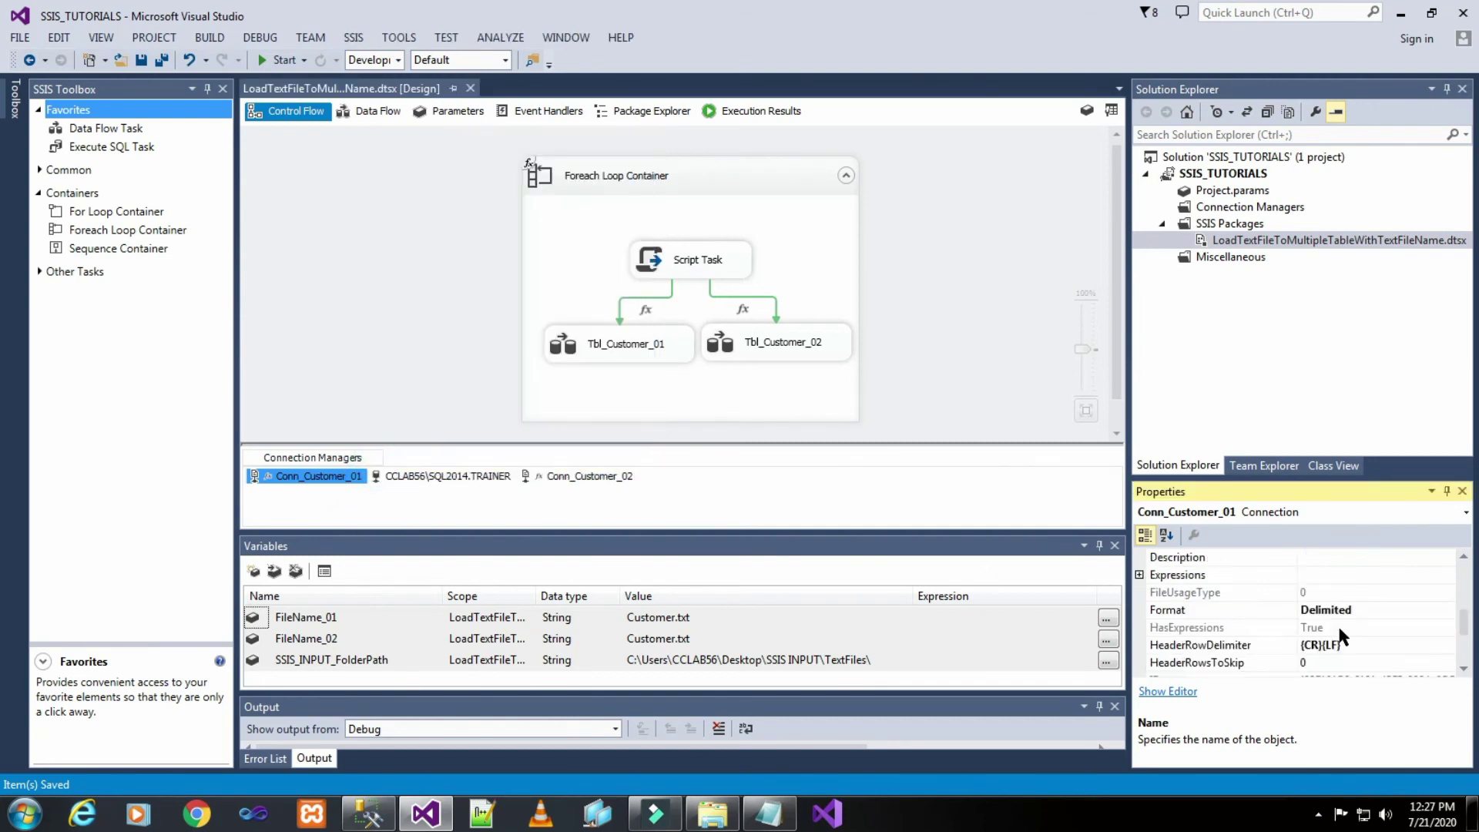
pyautogui.scroll(3, 1262, 631)
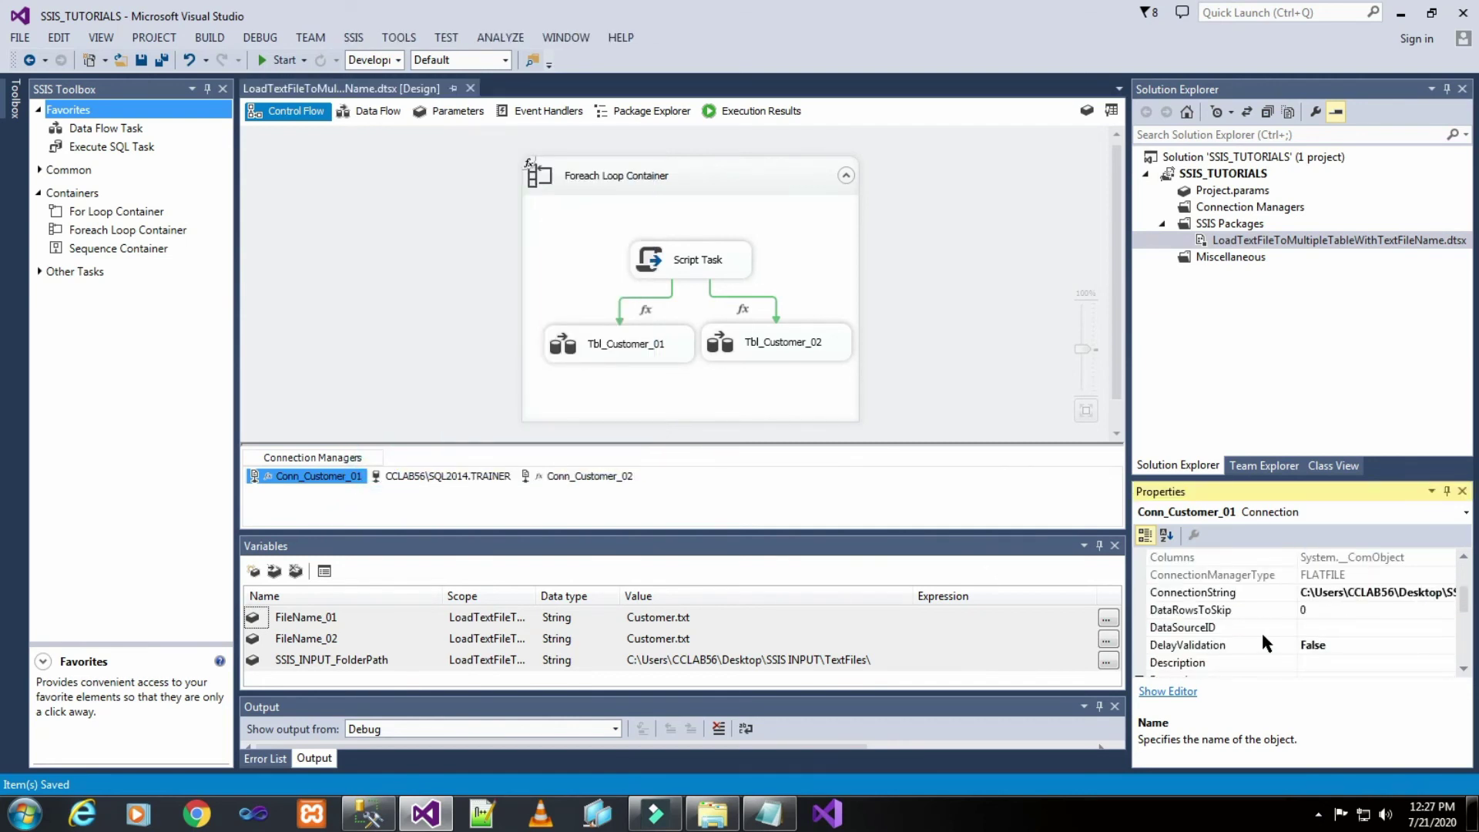
pyautogui.scroll(-2, 1263, 641)
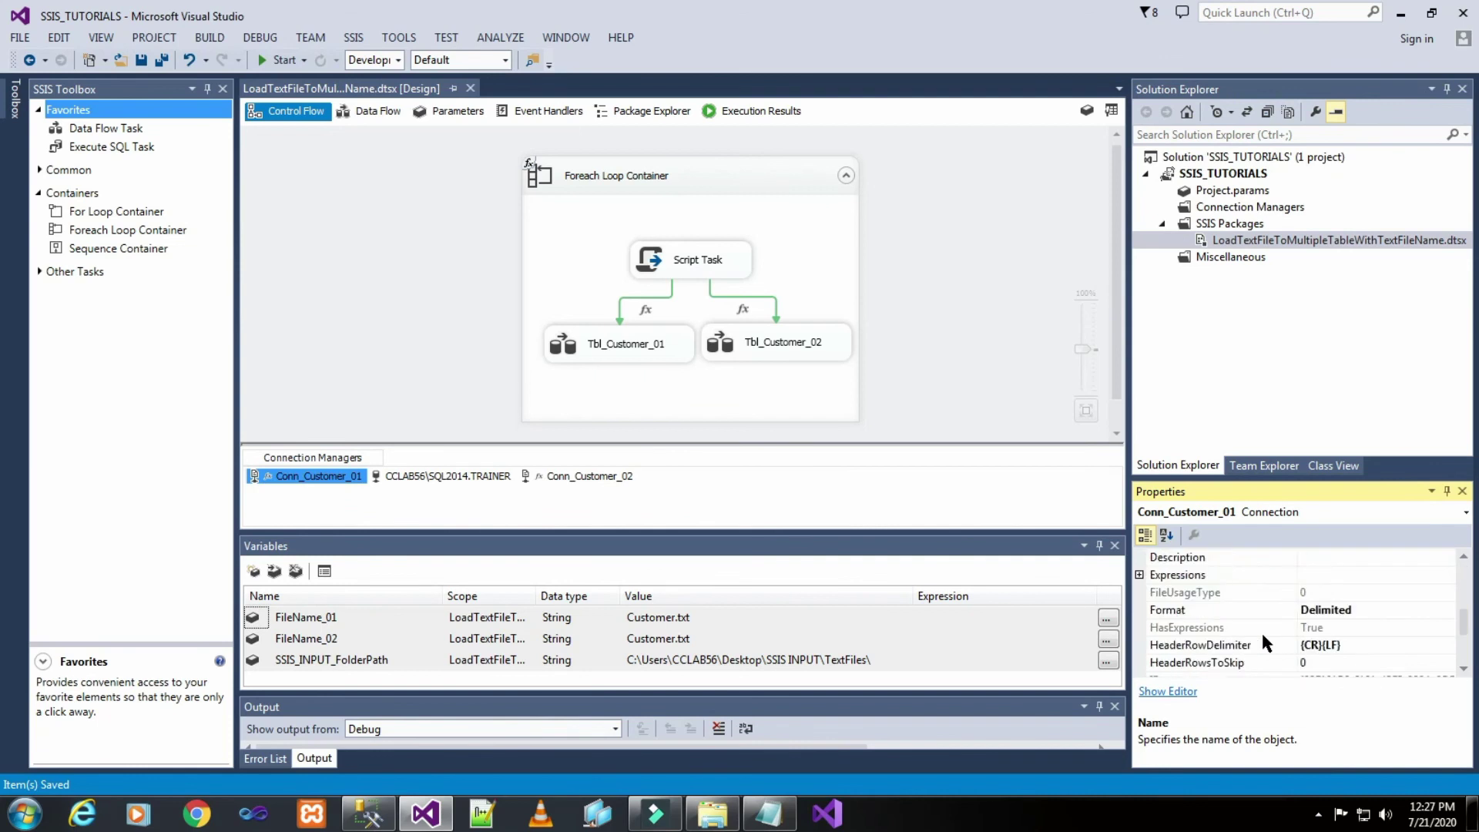
pyautogui.scroll(1, 1264, 641)
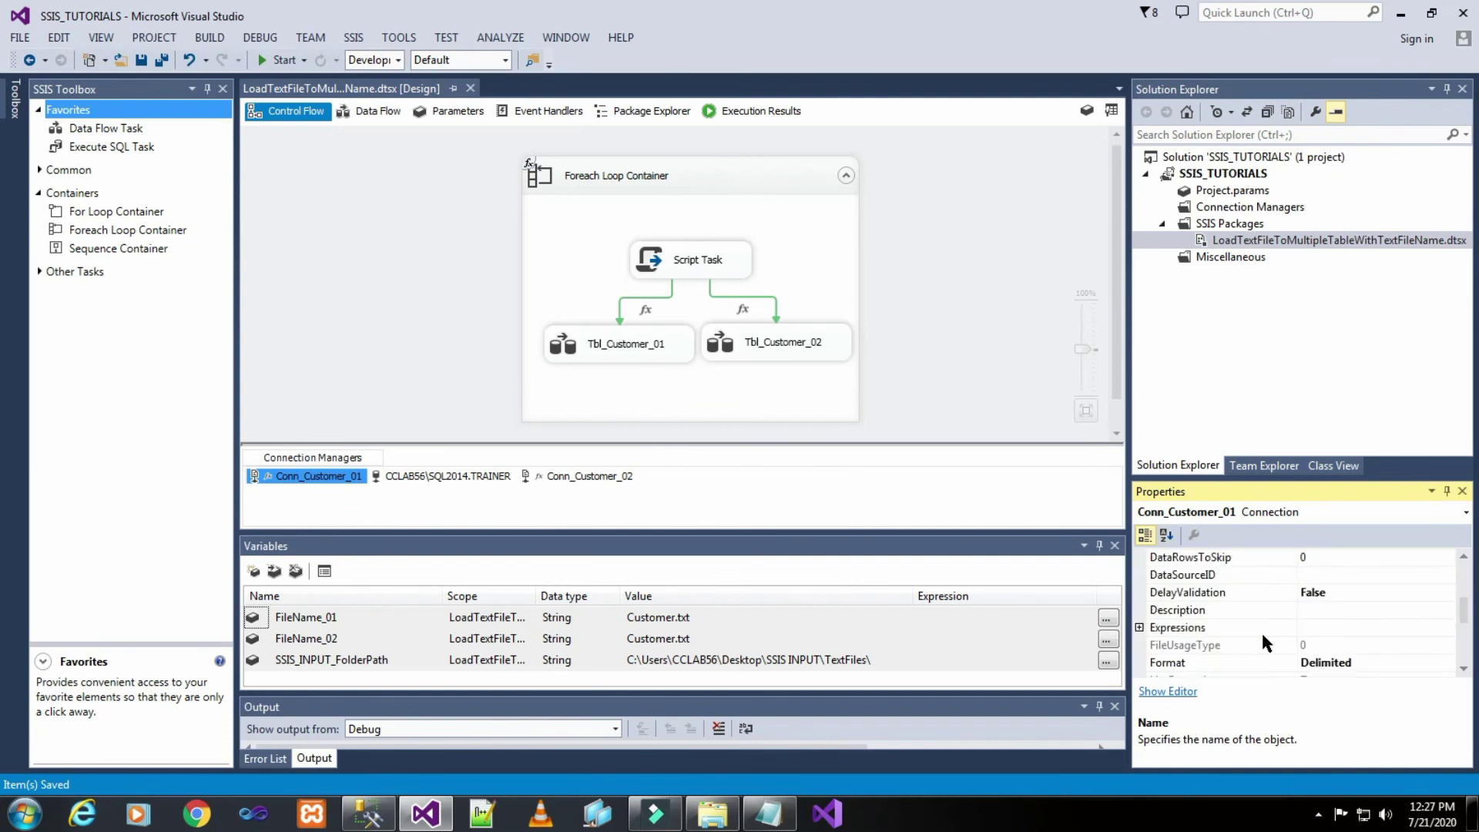
pyautogui.click(1341, 592)
pyautogui.doubleClick(1345, 592)
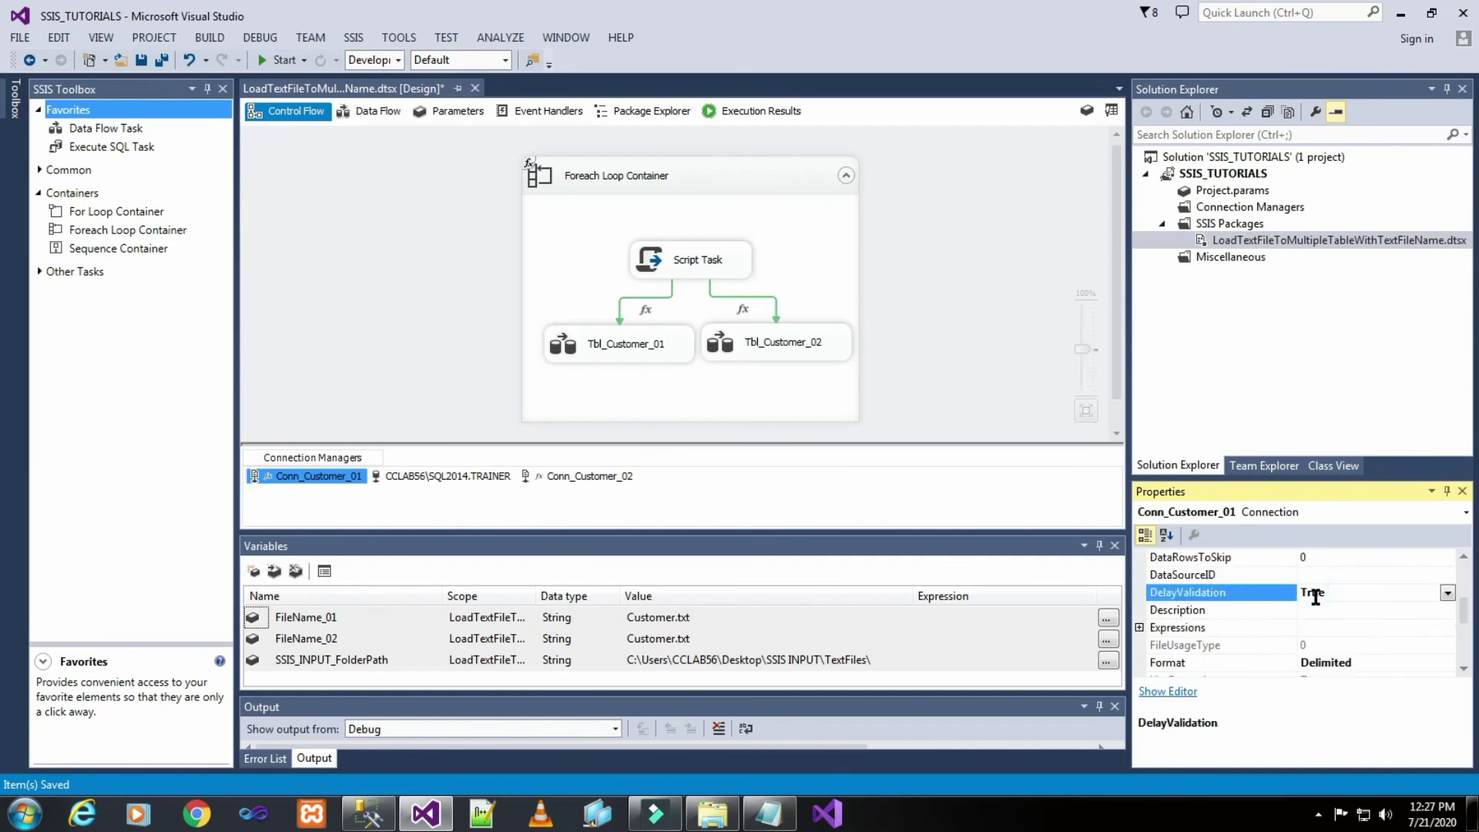
pyautogui.click(350, 302)
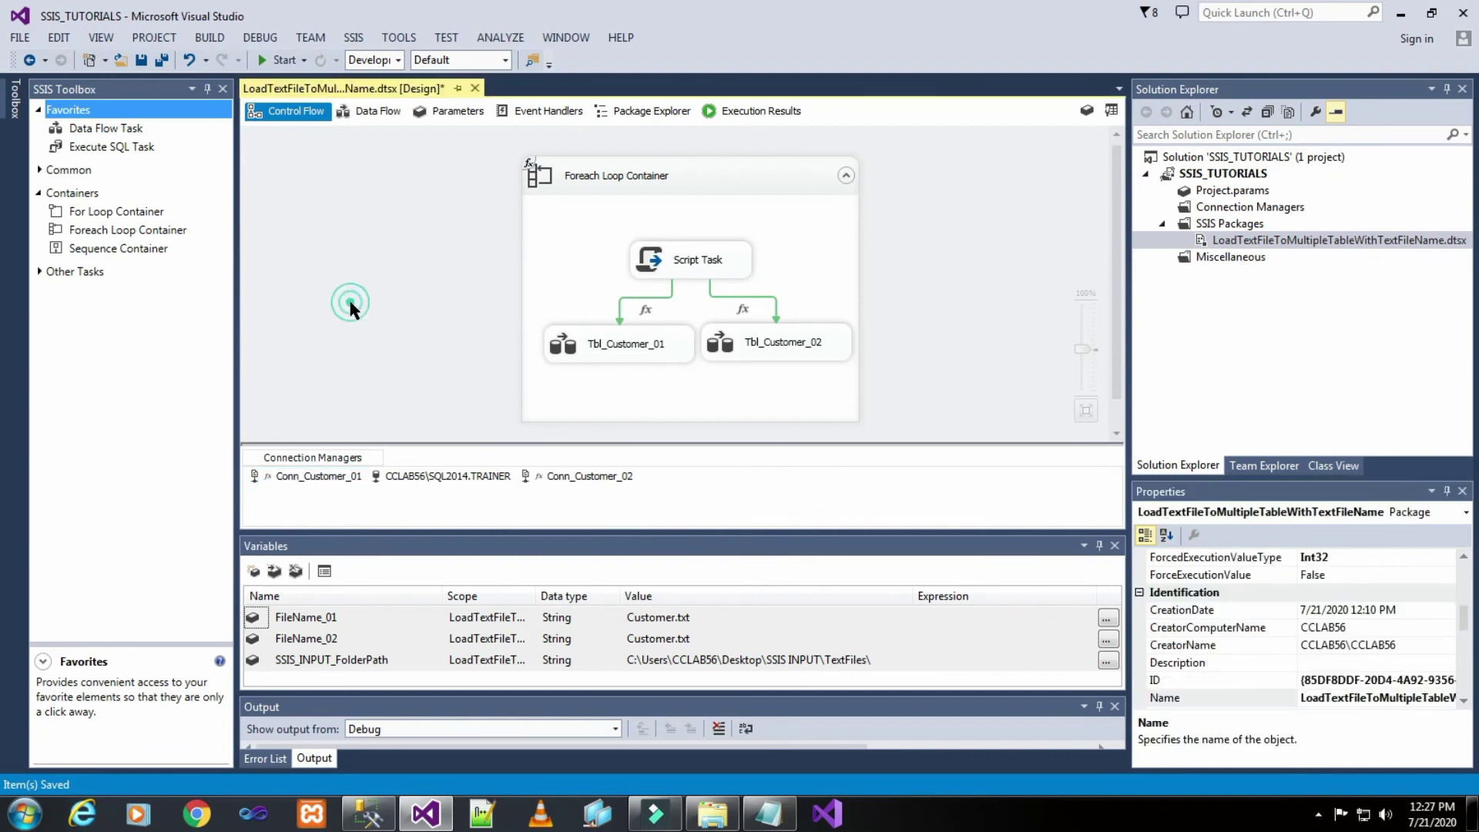
# - Set the DelayValidation property of the Conn_Customer_02 connection manager to True and save the package
pyautogui.click(617, 476)
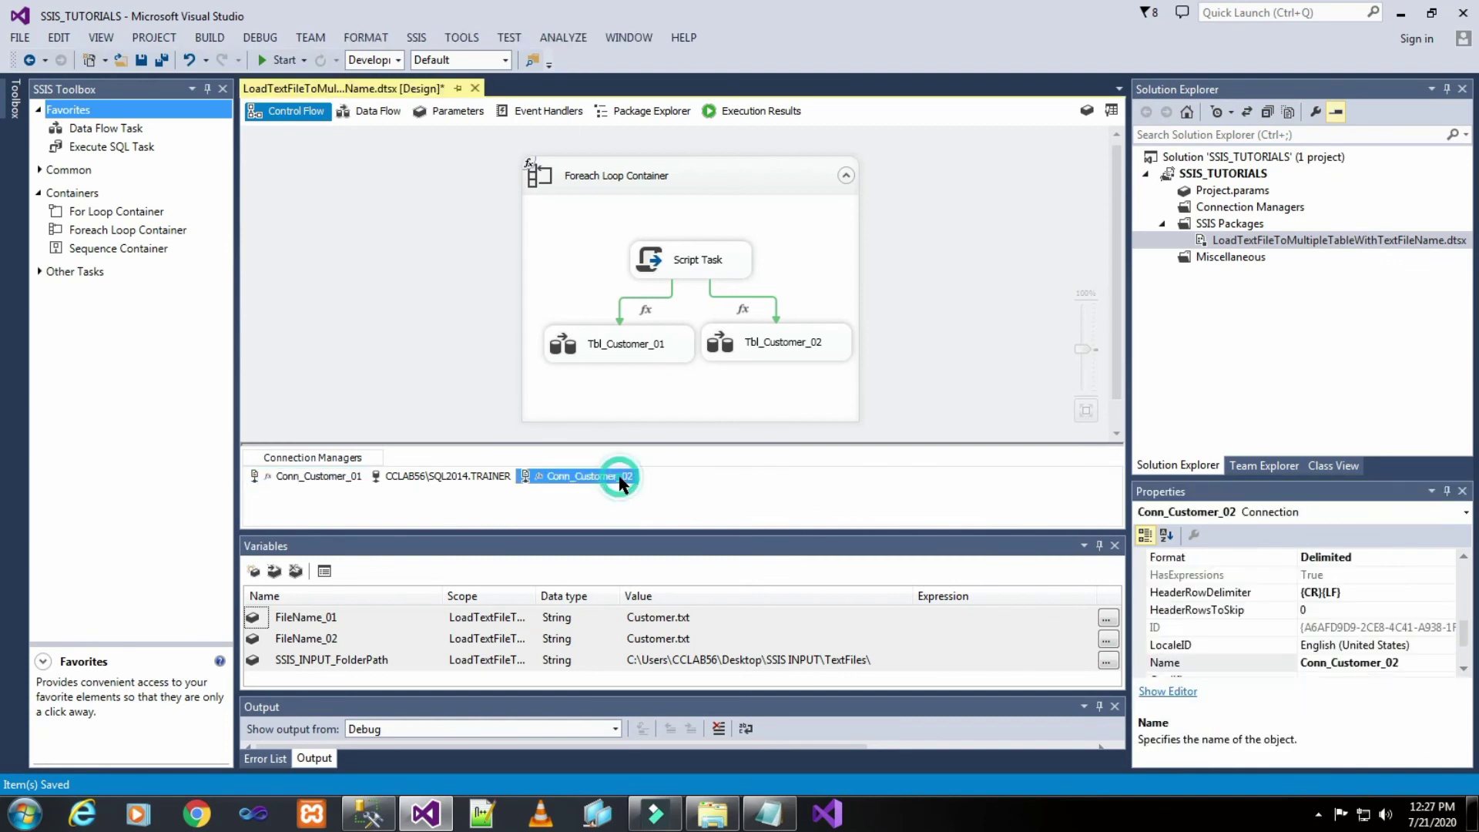
pyautogui.rightClick(616, 476)
pyautogui.click(679, 456)
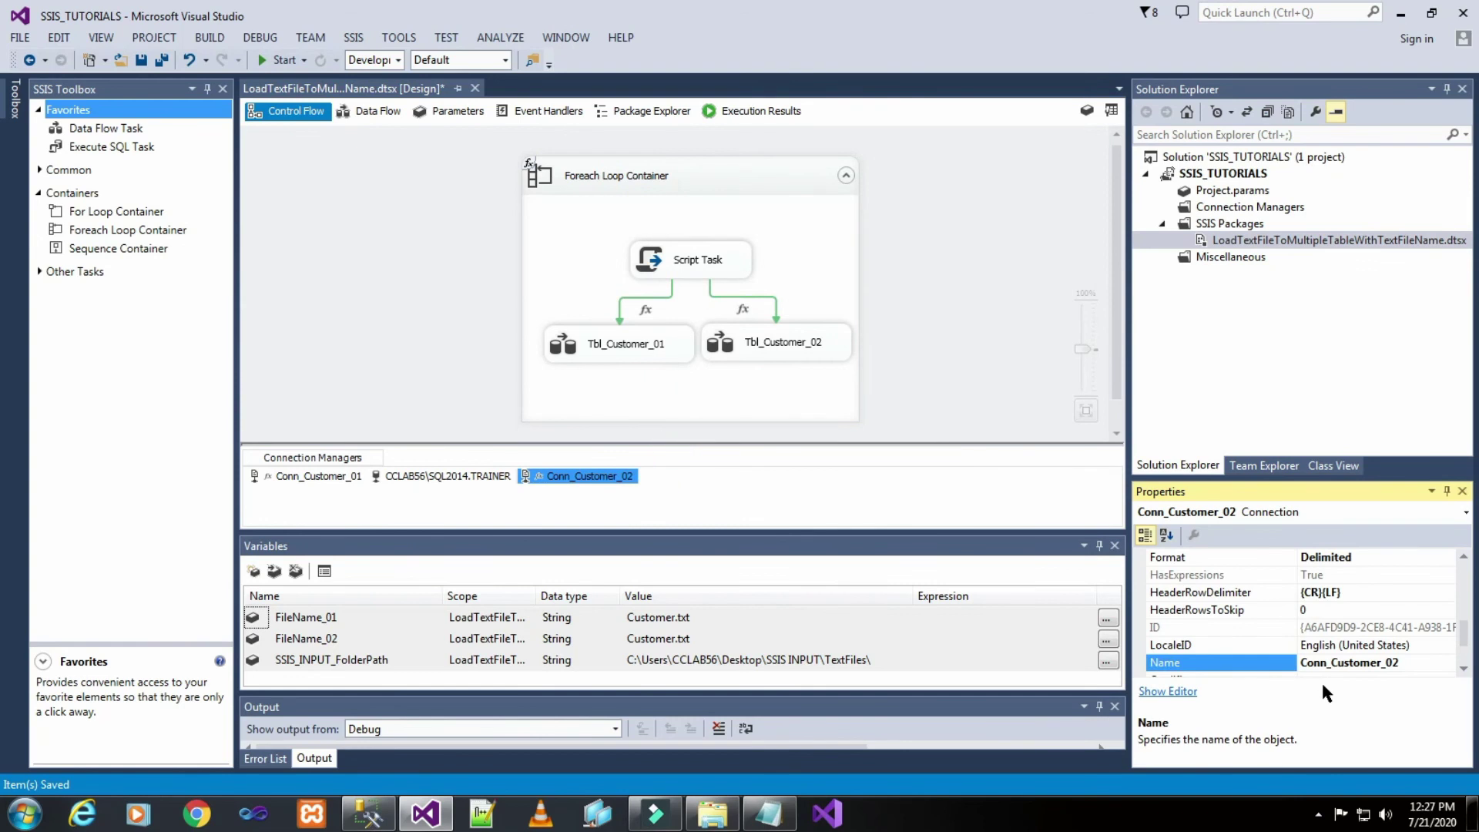
pyautogui.scroll(2, 1279, 661)
pyautogui.scroll(1, 1275, 662)
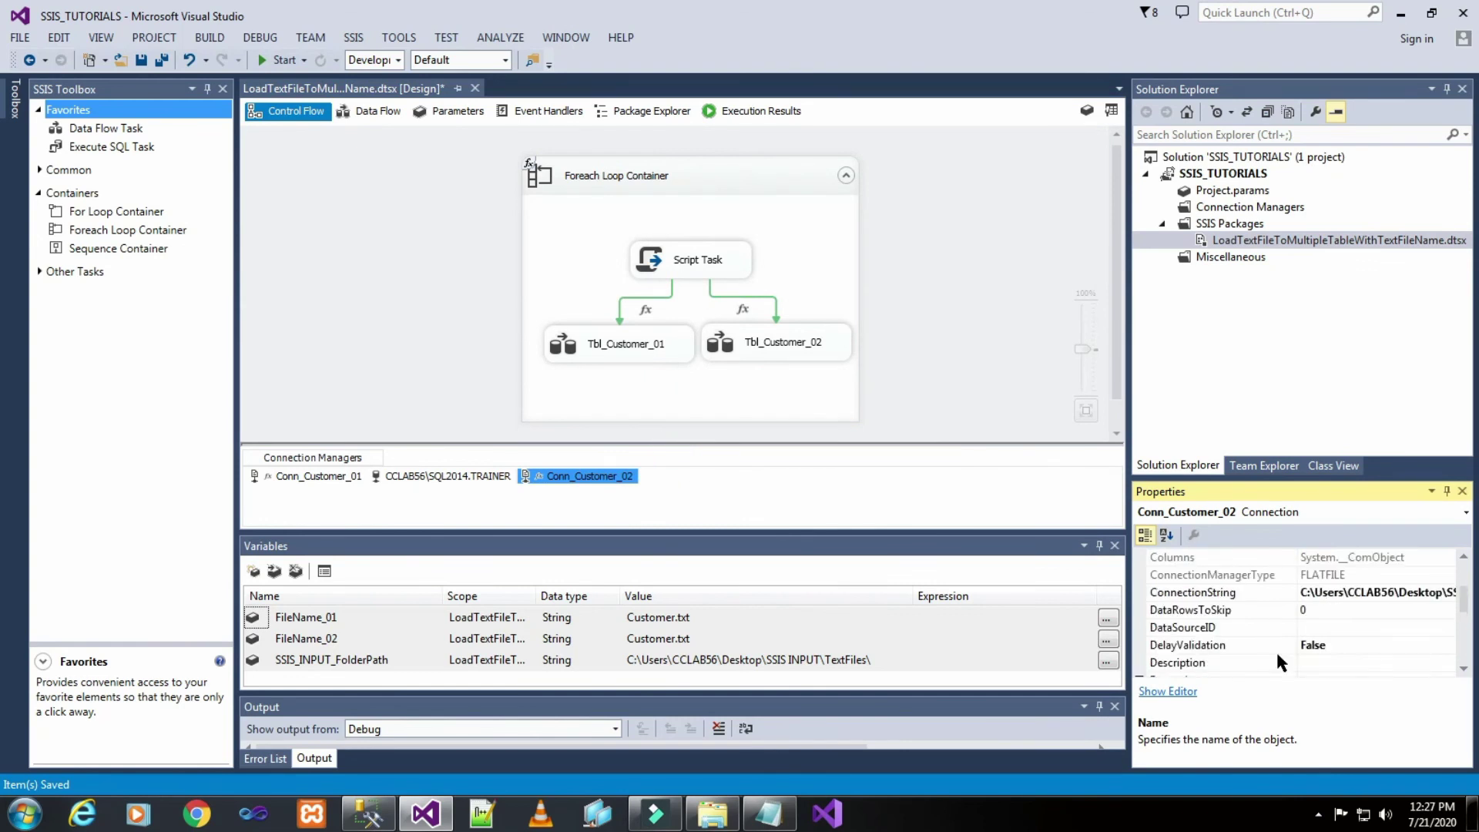
pyautogui.scroll(1, 1276, 649)
pyautogui.scroll(-1, 1275, 650)
pyautogui.scroll(-1, 1276, 650)
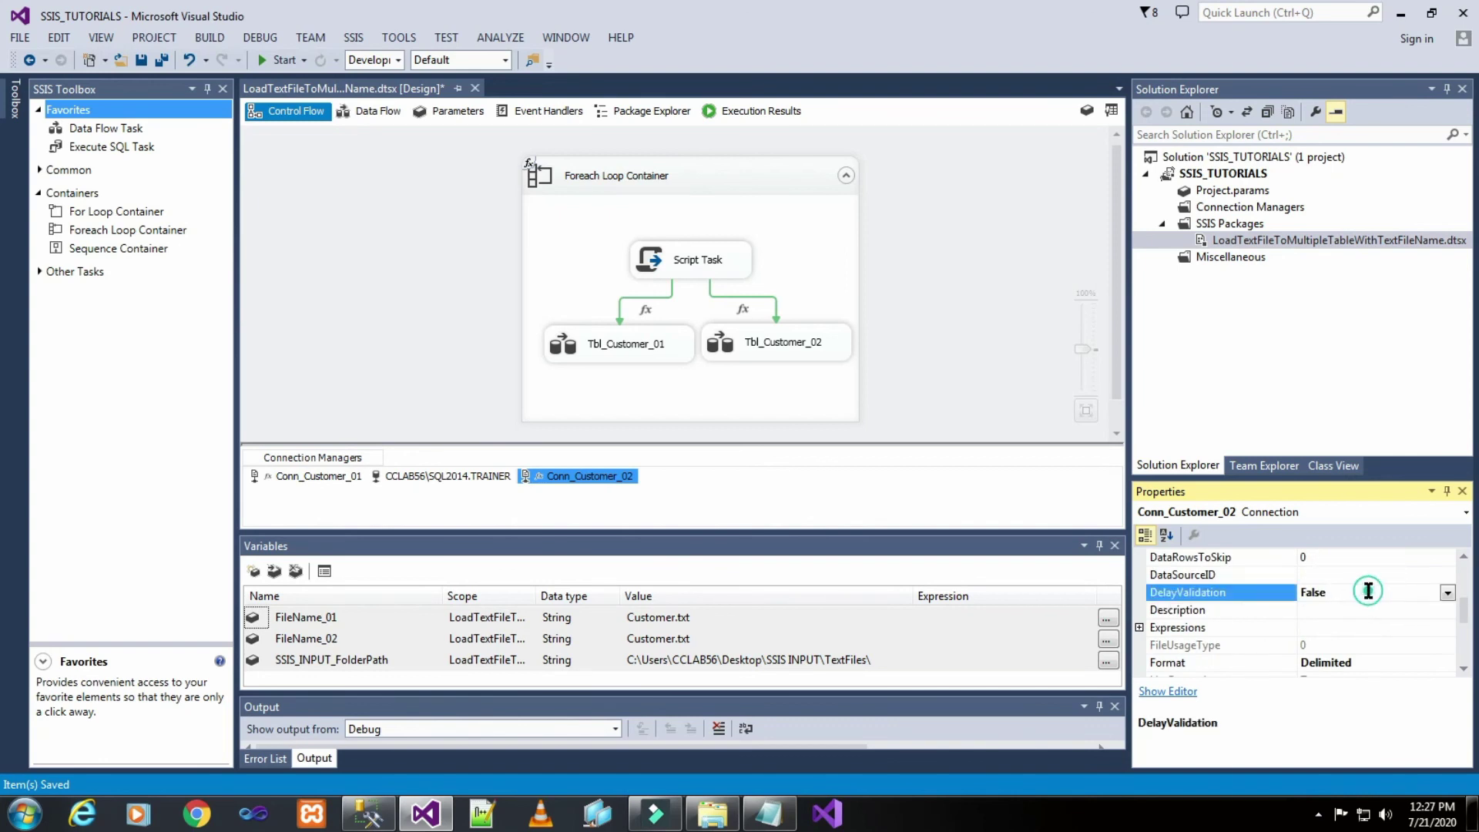
pyautogui.doubleClick(1368, 591)
pyautogui.click(932, 381)
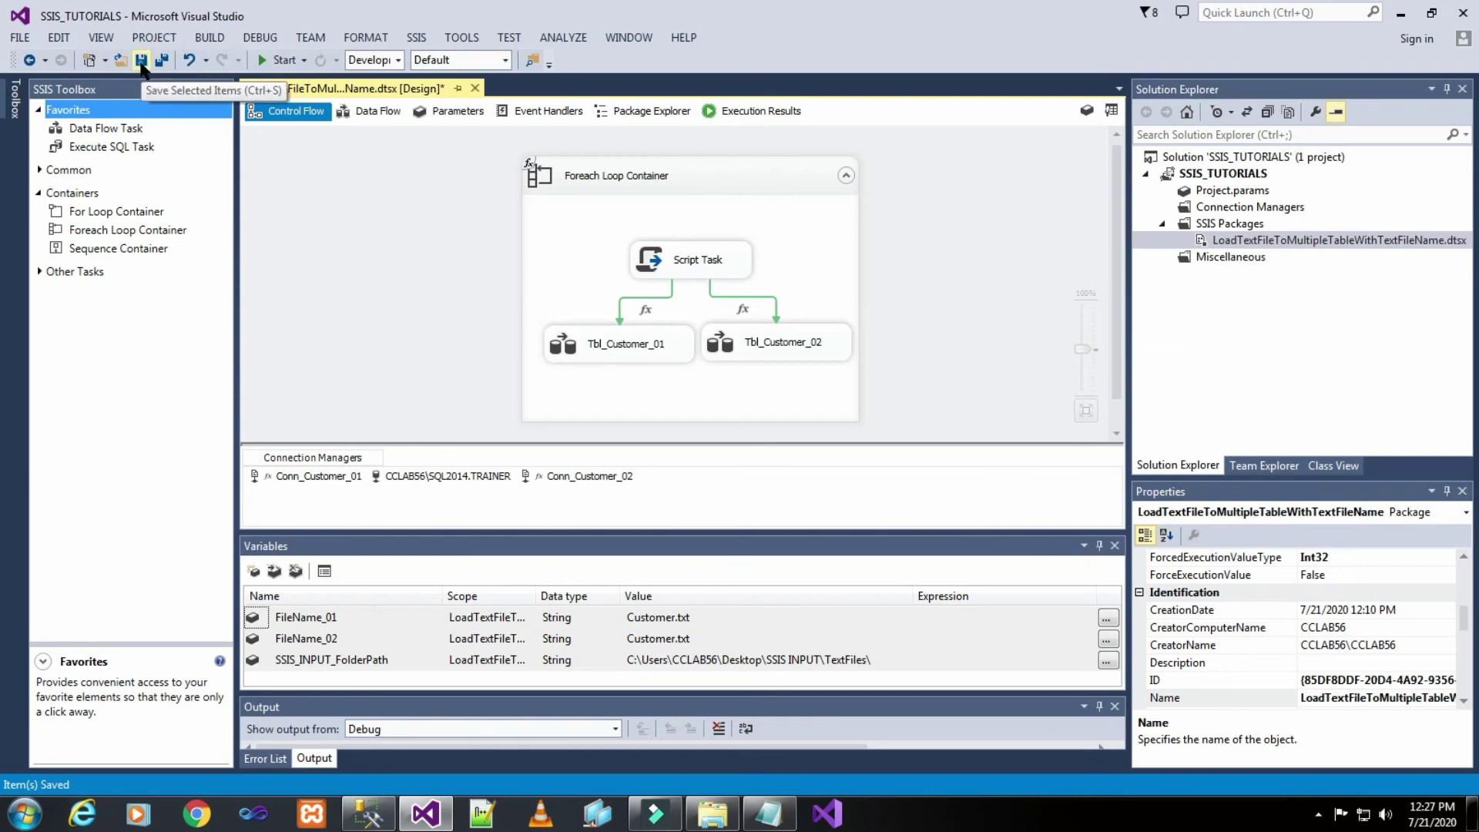
pyautogui.click(141, 66)
pyautogui.click(158, 66)
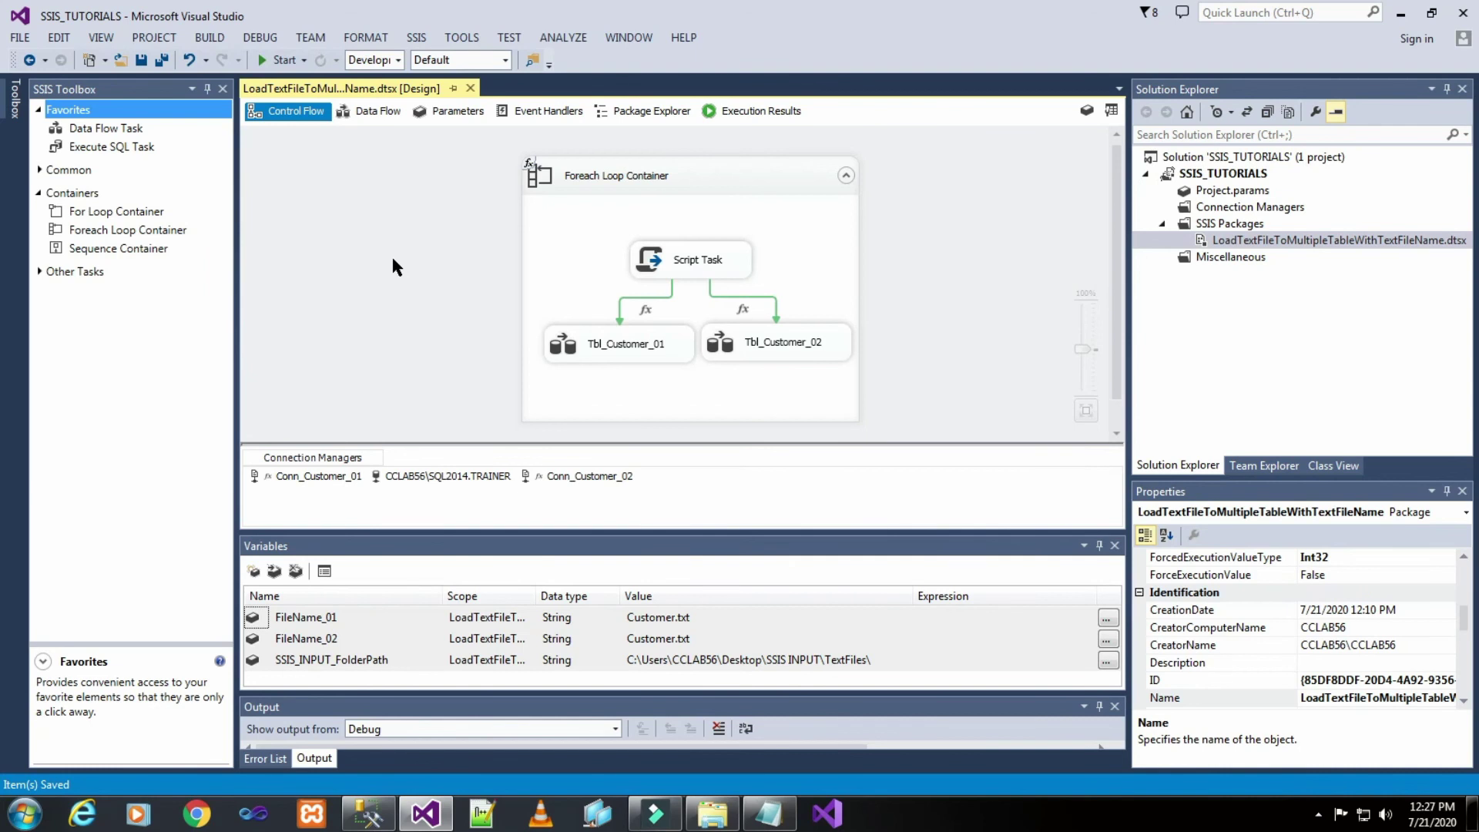
# - Switch to SQL Server Management Studio and run the SELECT TOP 1000 queries on Customer_01 and Customer_02 to check the tables' contents before loading
pyautogui.click(368, 813)
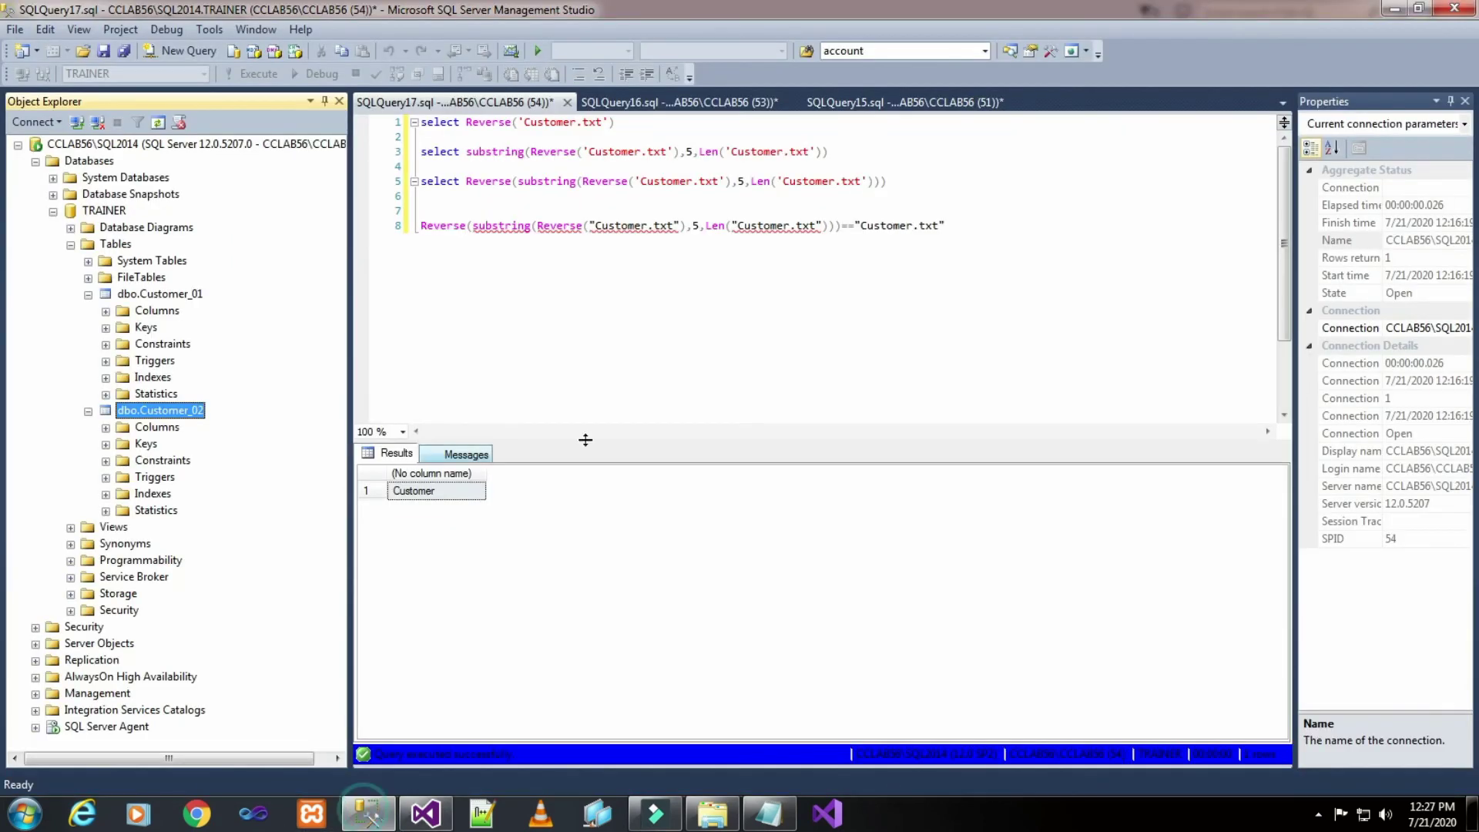
pyautogui.click(605, 104)
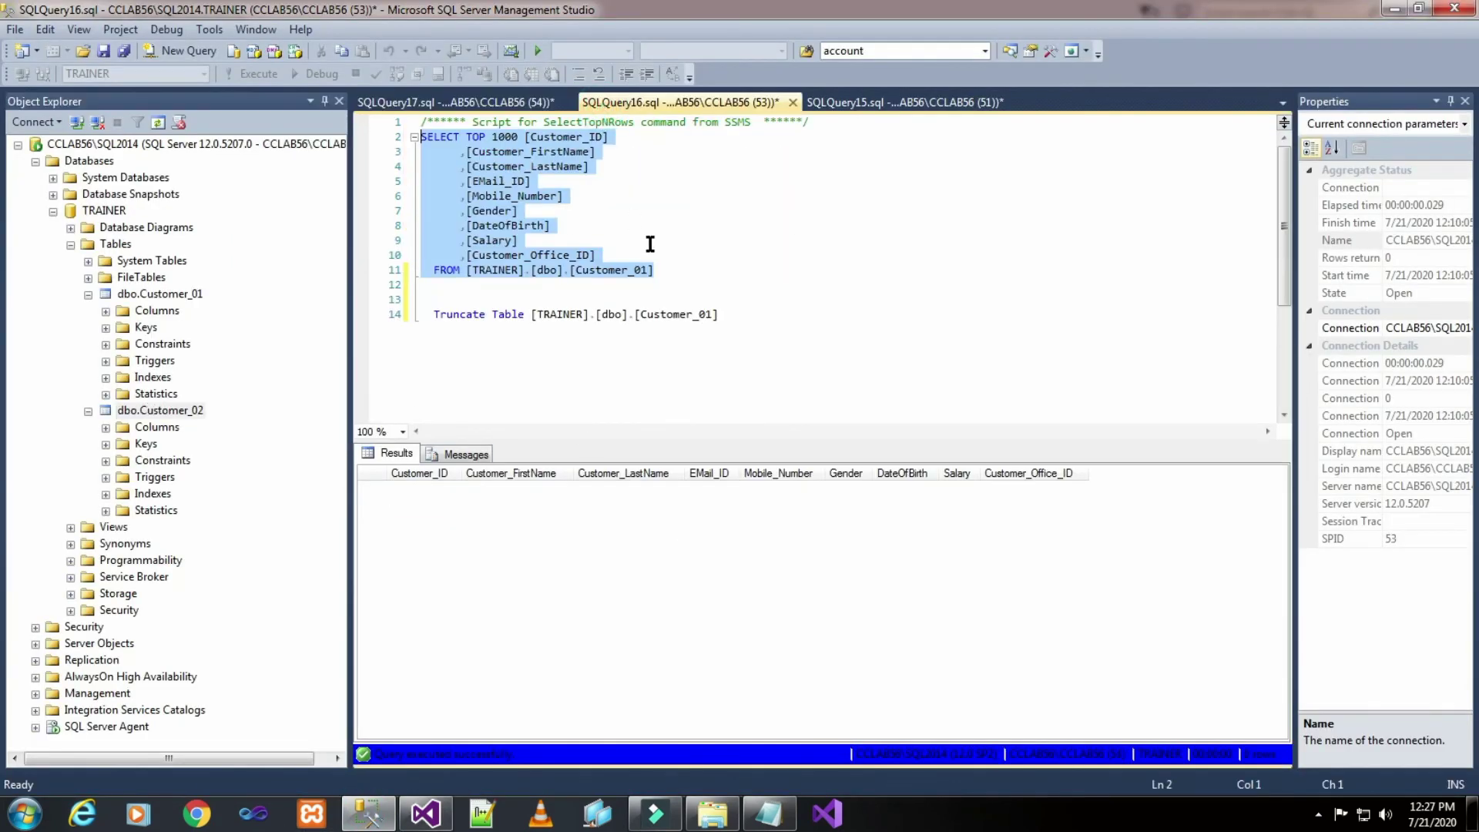
pyautogui.click(246, 74)
pyautogui.click(855, 101)
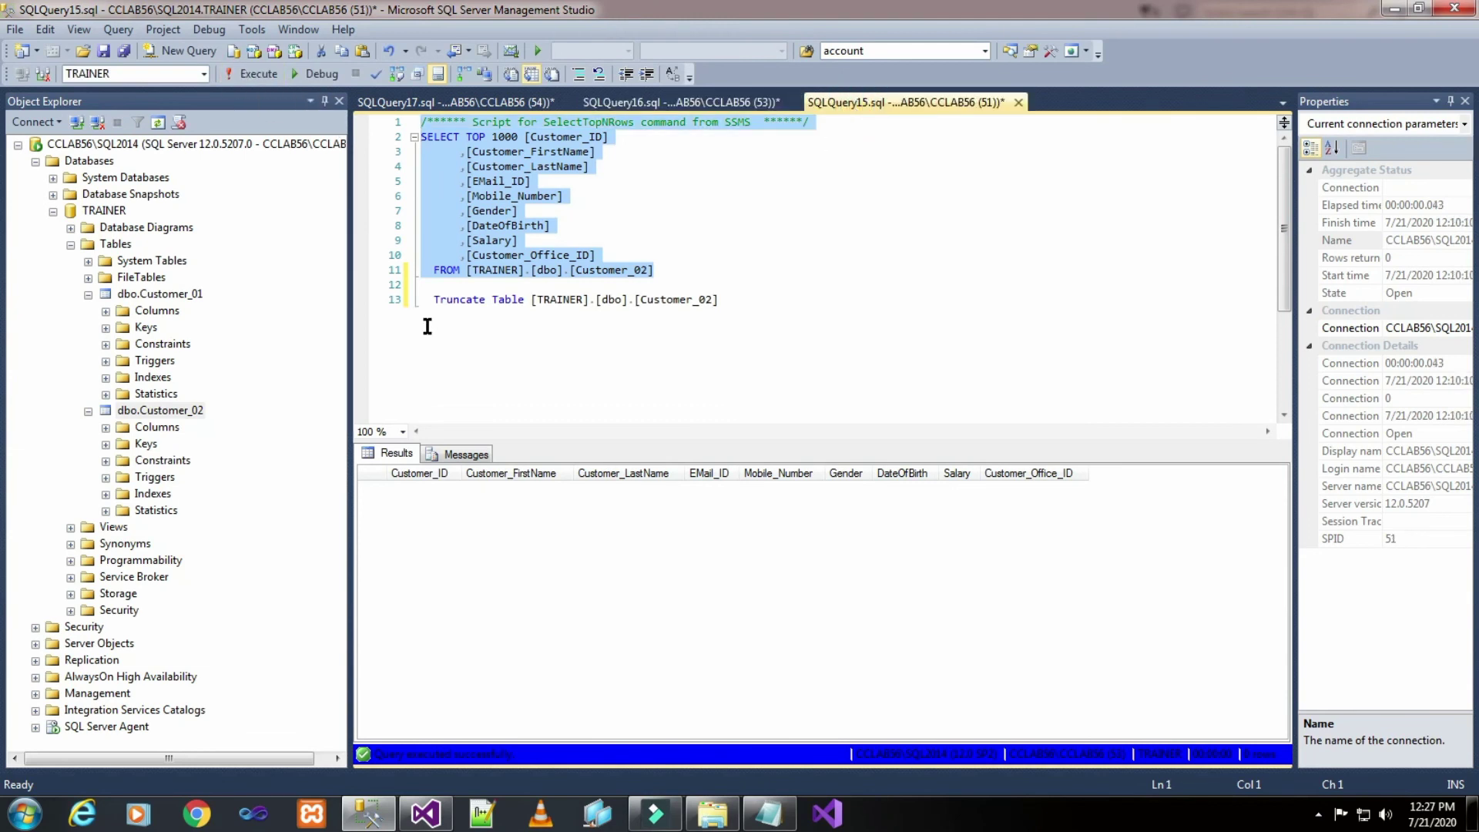
pyautogui.click(247, 74)
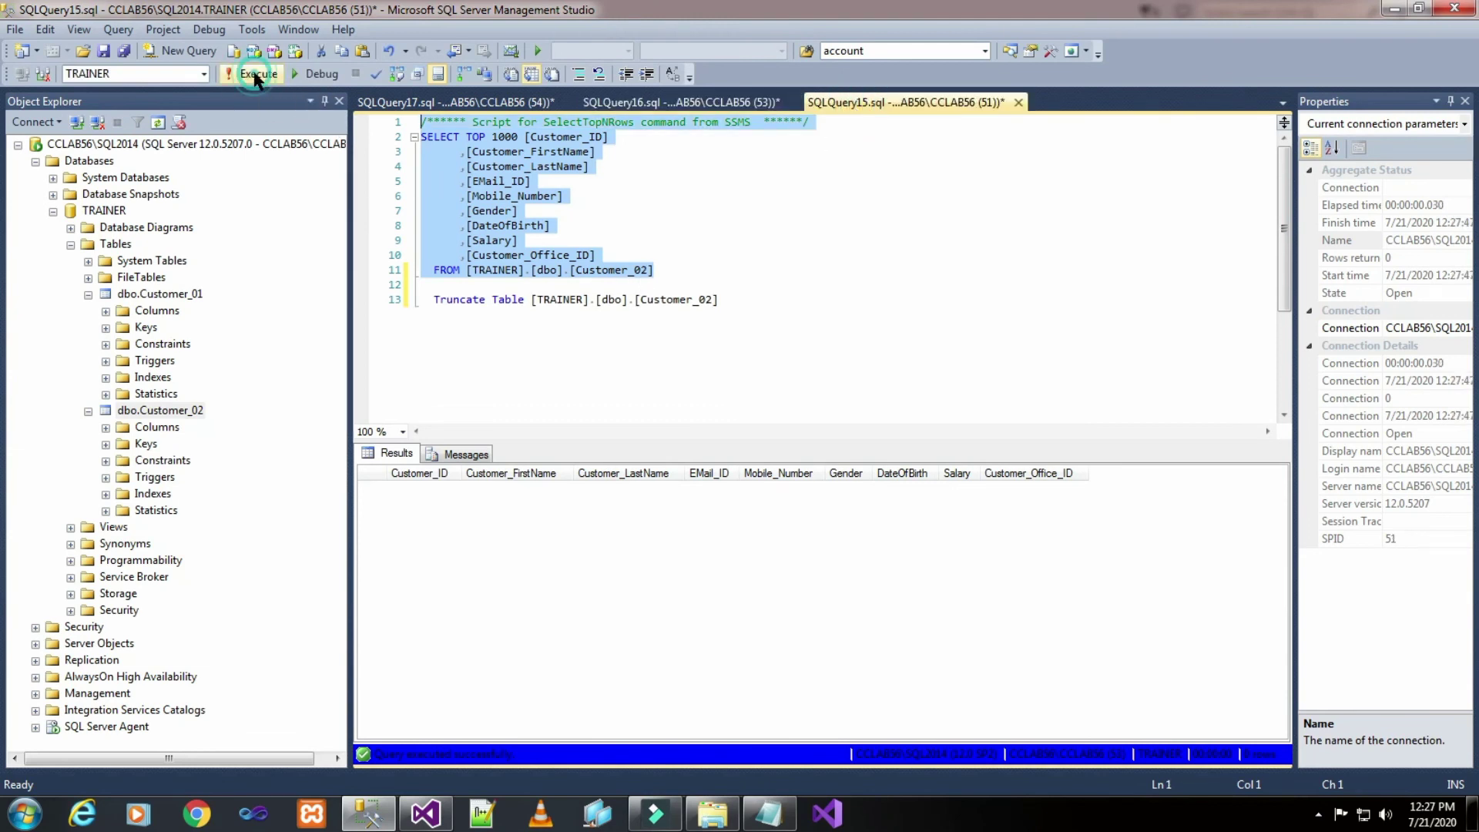
pyautogui.click(675, 103)
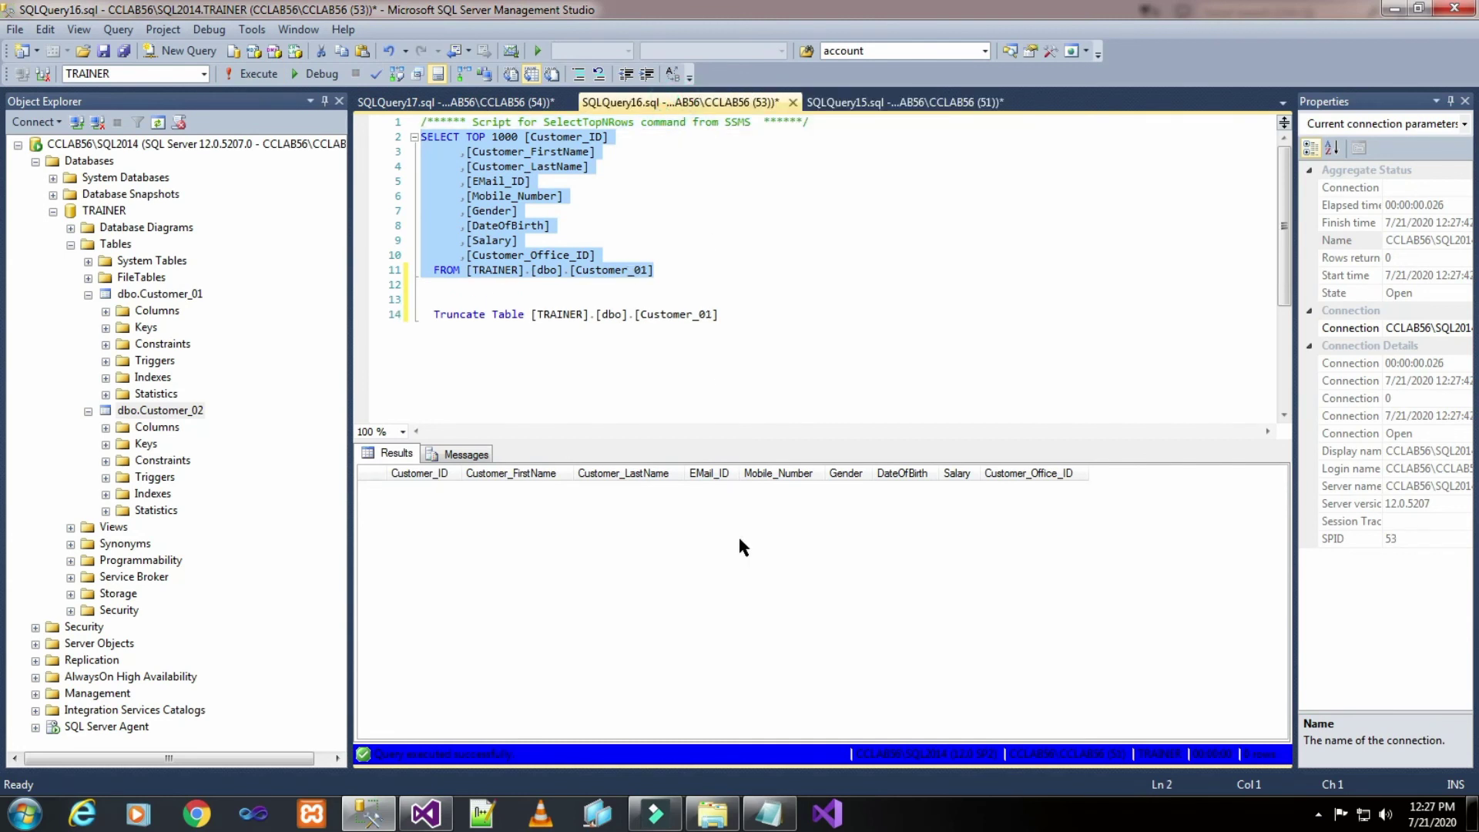
pyautogui.click(262, 74)
# - Switch to Visual Studio, run the package, inspect the Tbl_Customer_01 and Tbl_Customer_02 data flows, and stop debugging
pyautogui.click(426, 814)
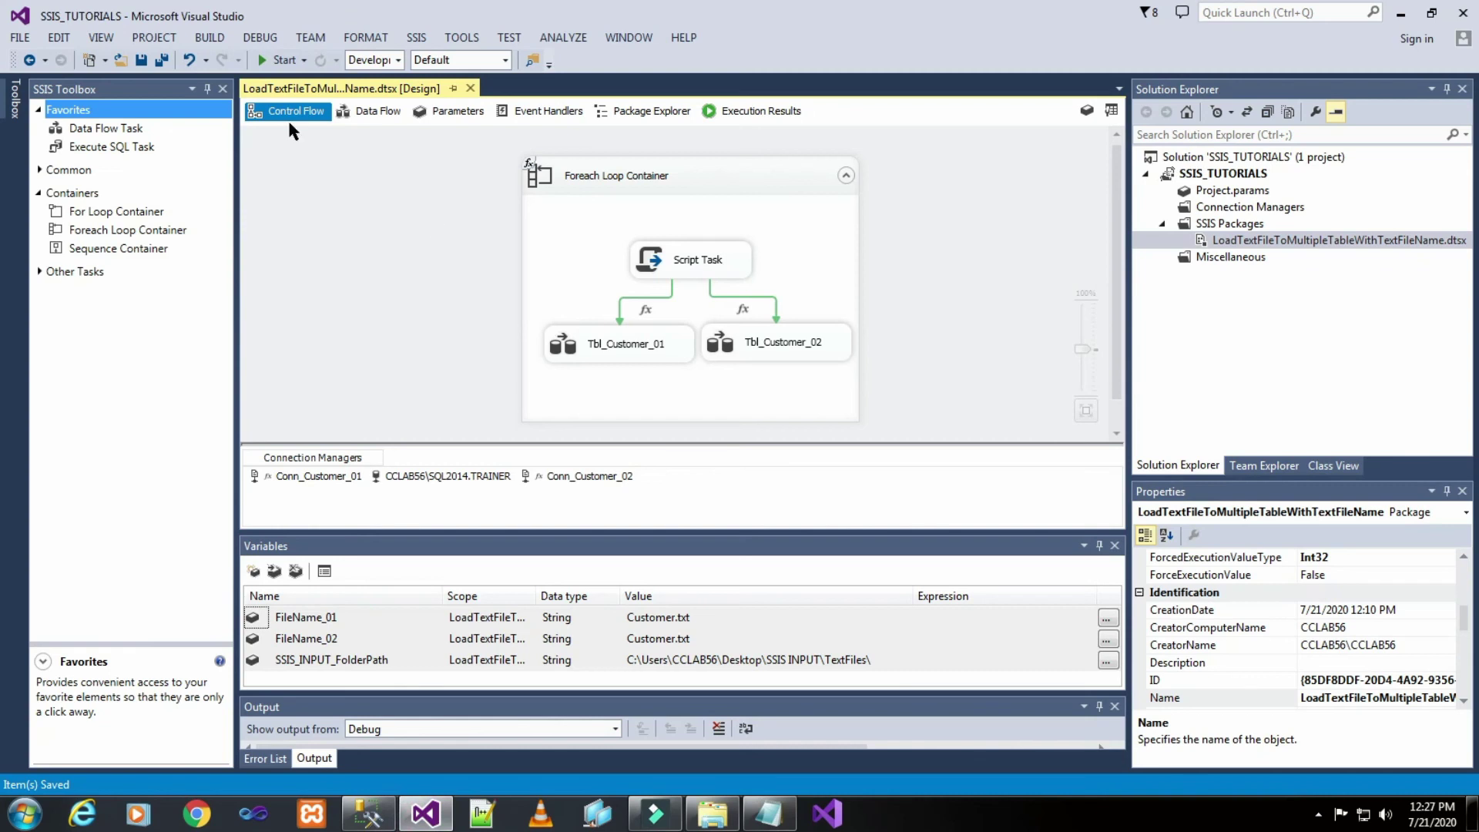
pyautogui.click(271, 61)
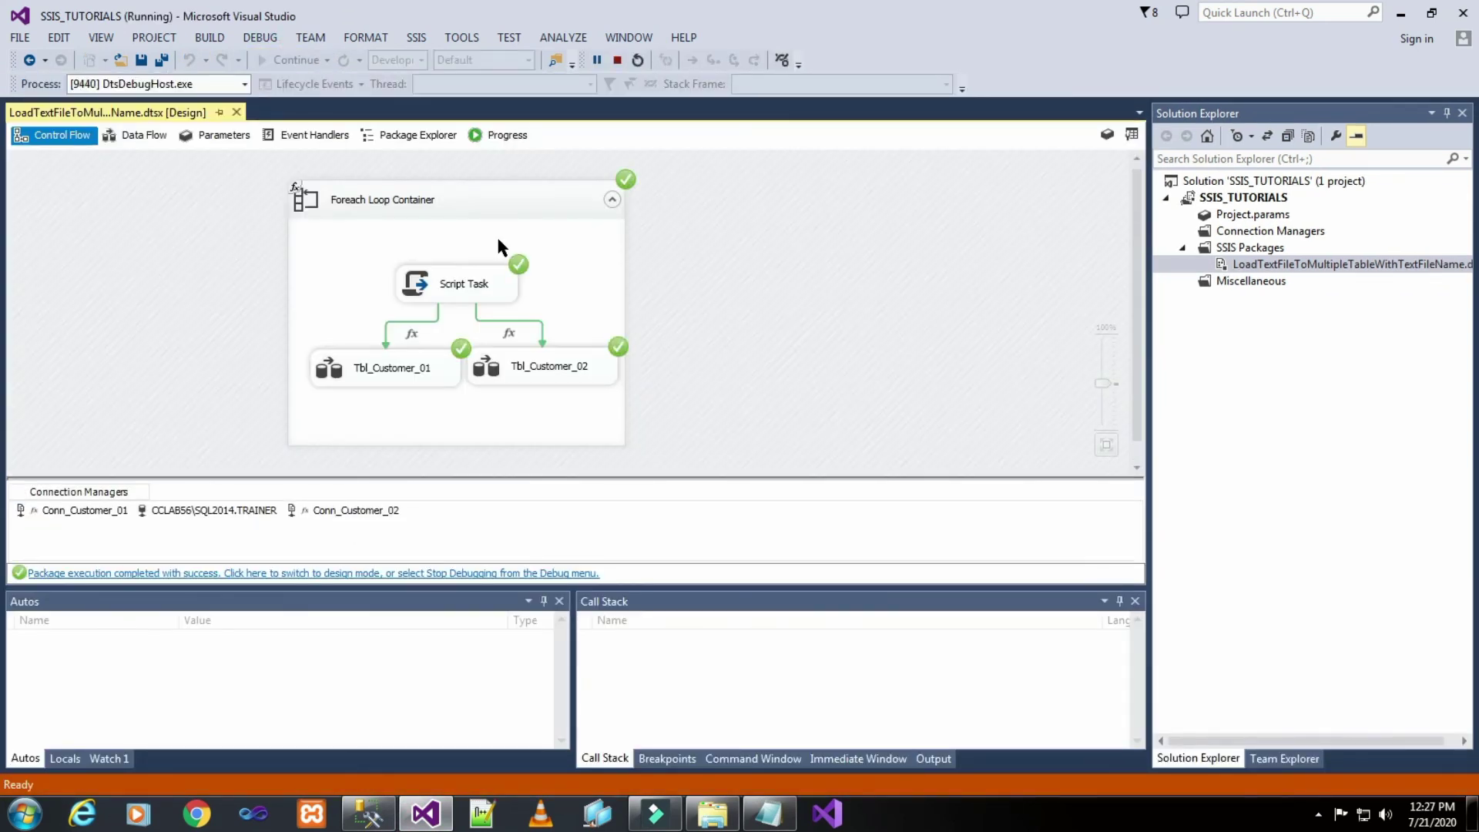
pyautogui.doubleClick(427, 367)
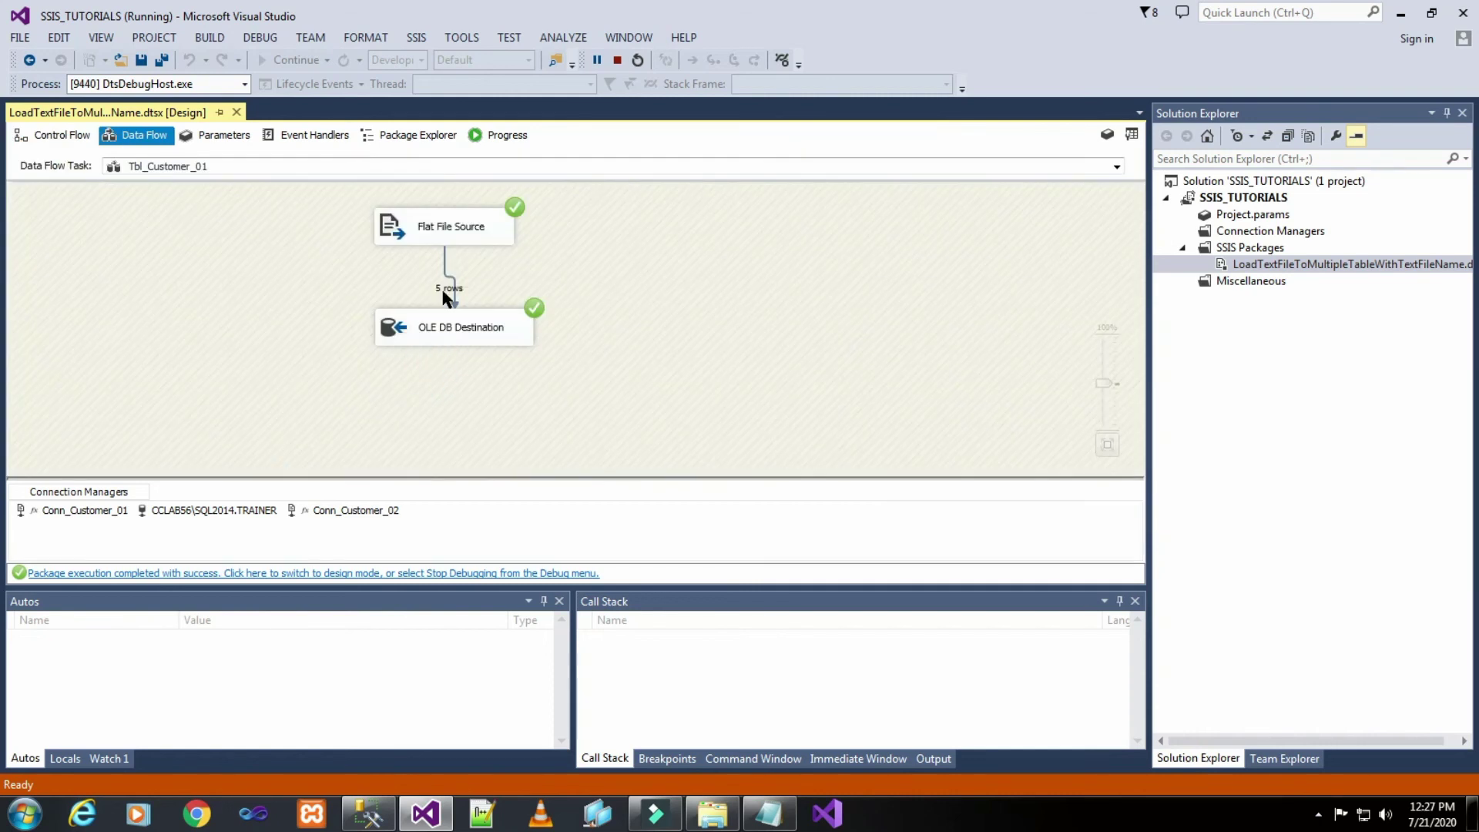
pyautogui.click(62, 136)
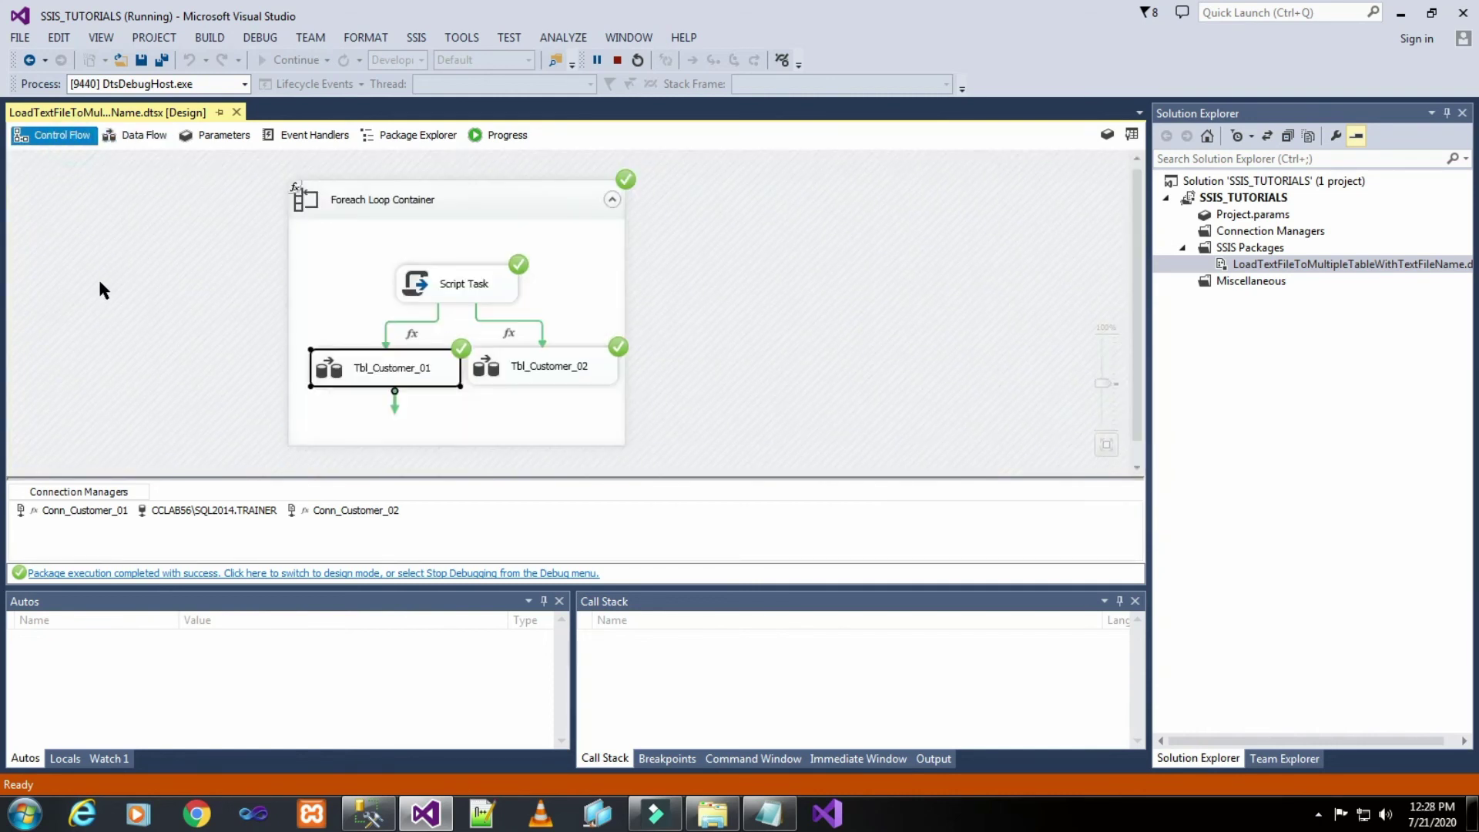
pyautogui.doubleClick(532, 368)
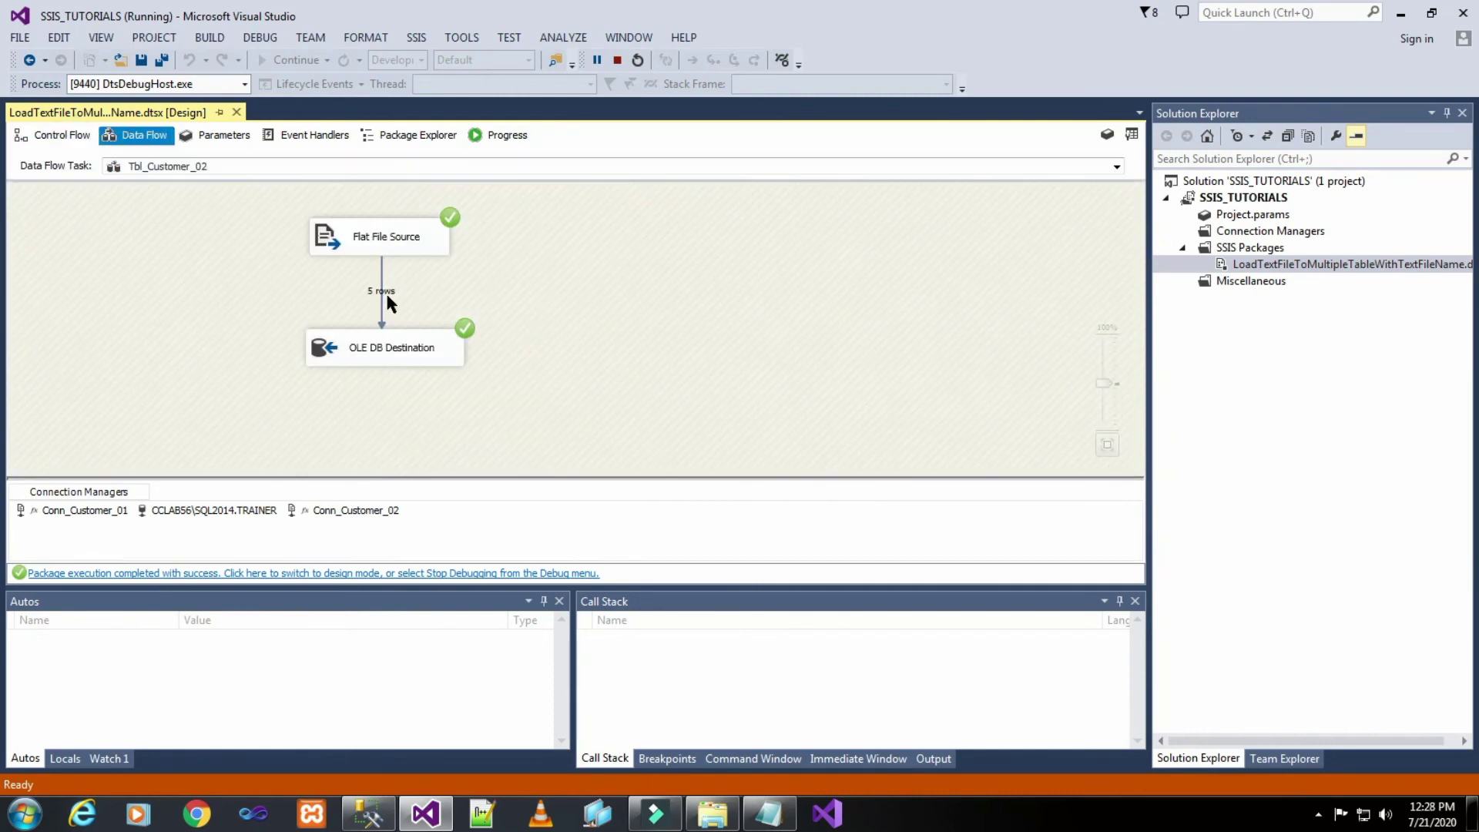
pyautogui.click(617, 60)
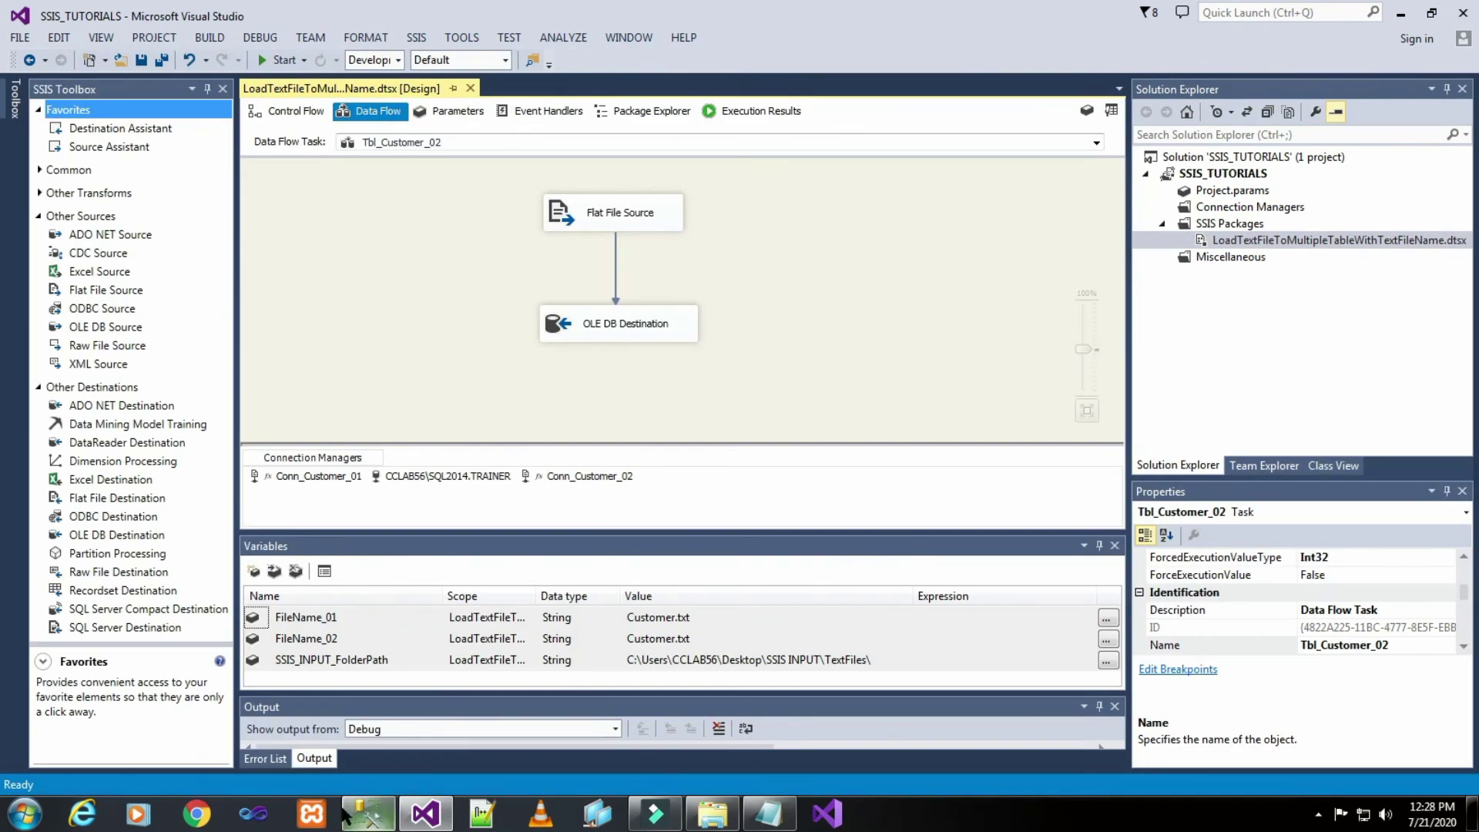
# - Switch to SQL Server Management Studio and rerun the SELECT queries on Customer_01 and Customer_02 to check the loaded rows
pyautogui.click(368, 814)
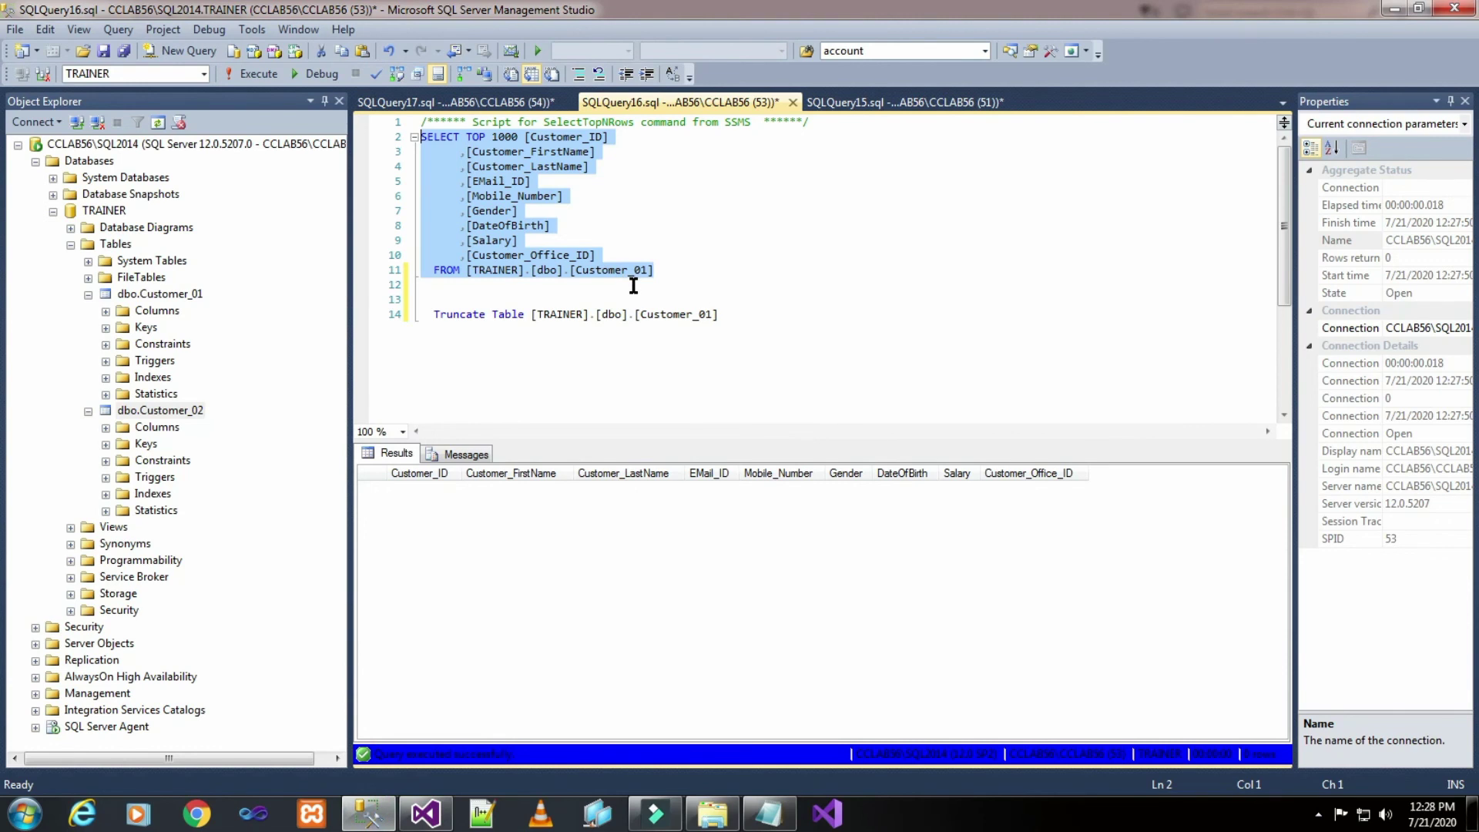
pyautogui.click(254, 73)
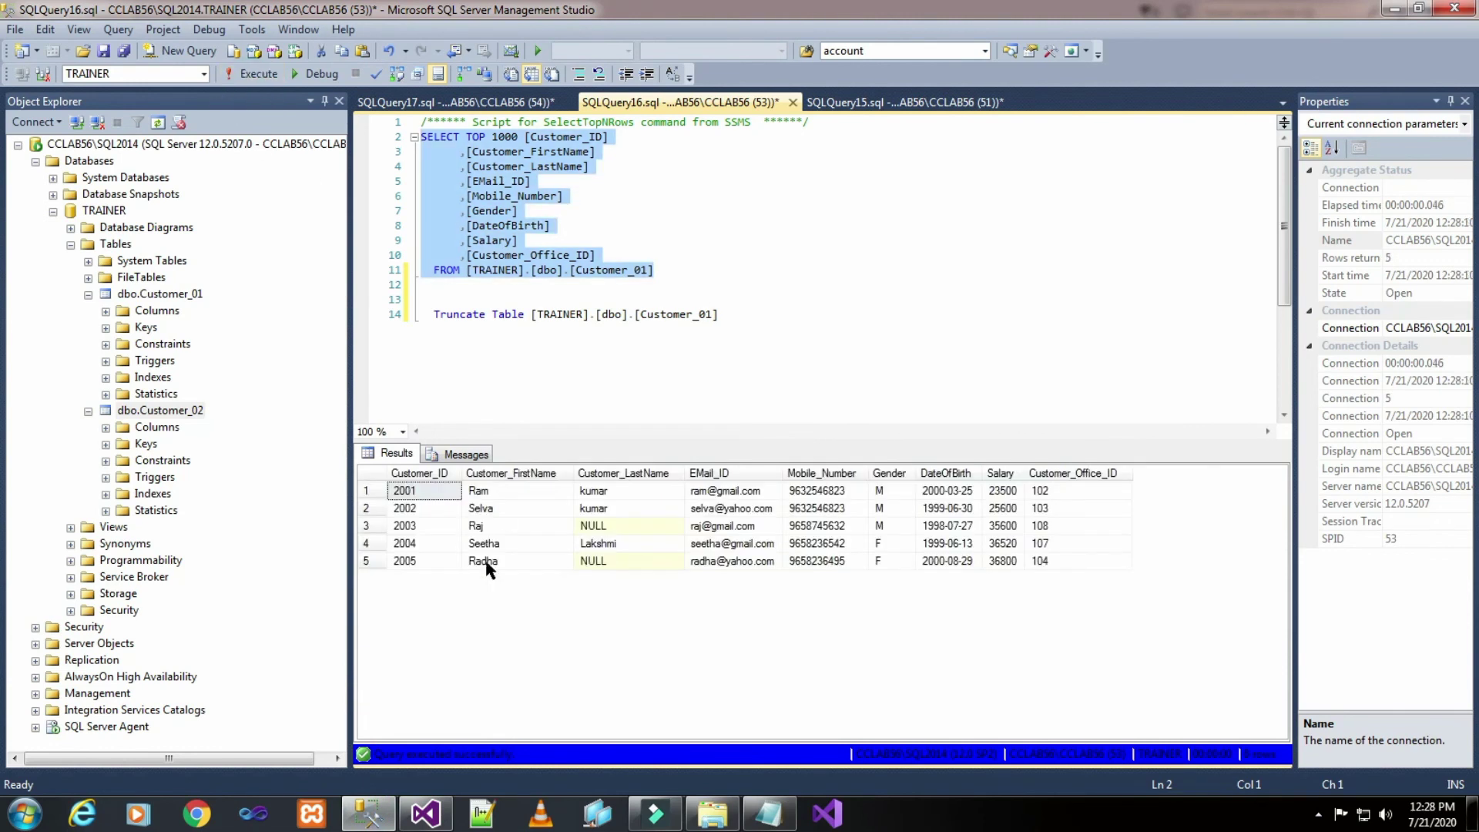
pyautogui.click(867, 108)
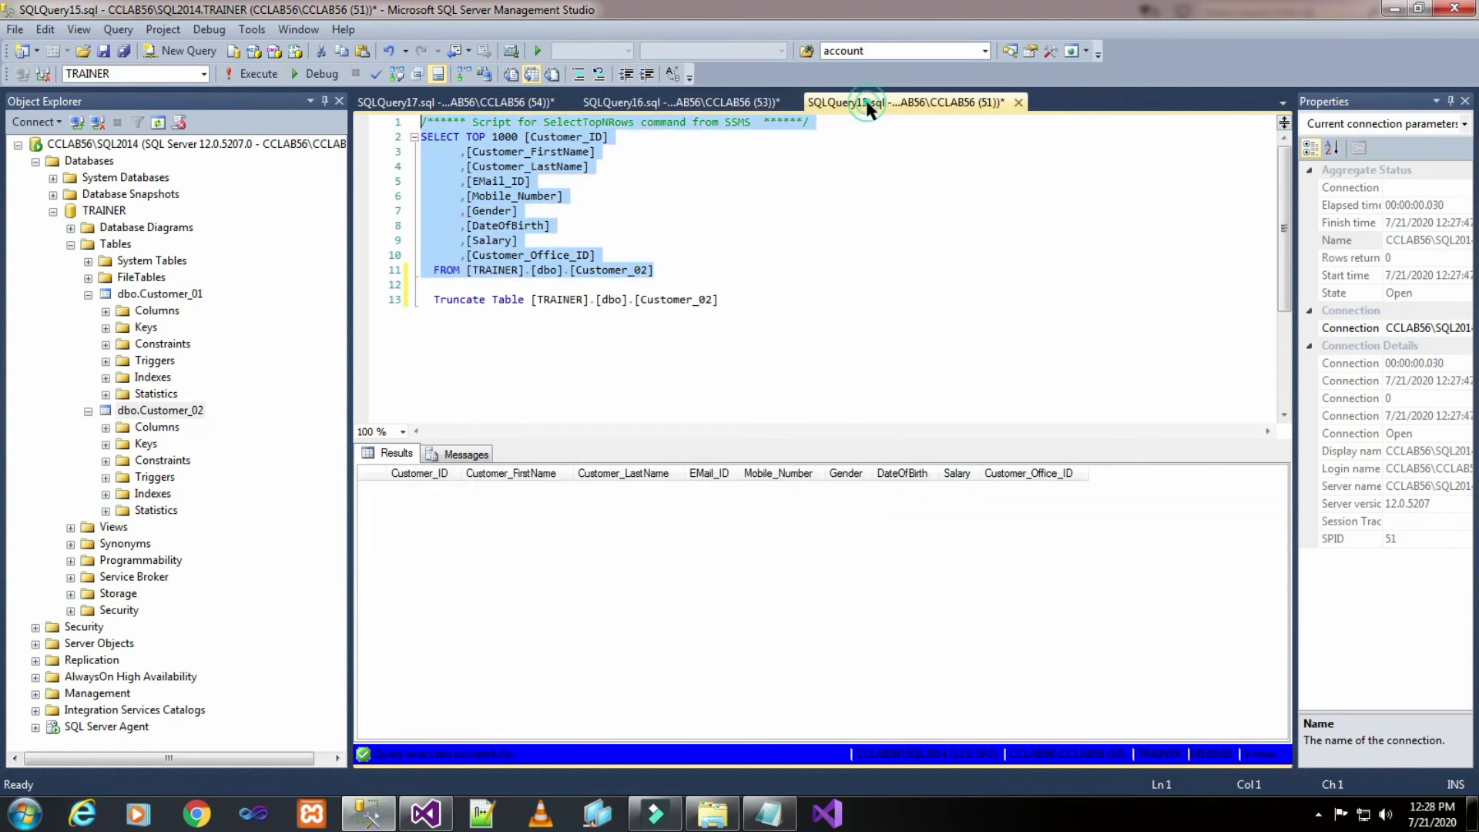
pyautogui.click(256, 75)
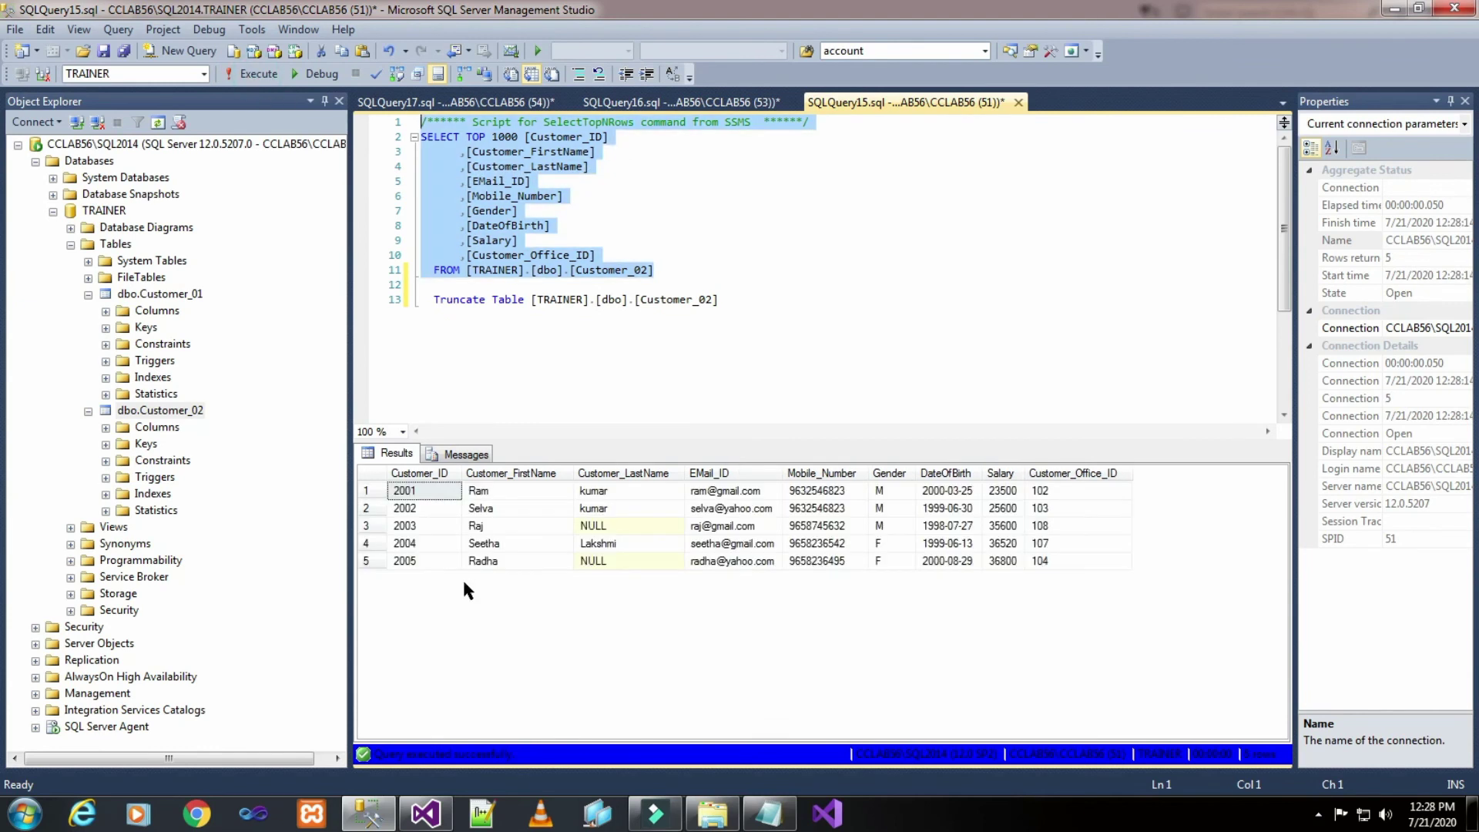
# - Return to the package's control flow in Visual Studio, run the package a second time and stop debugging
pyautogui.click(422, 815)
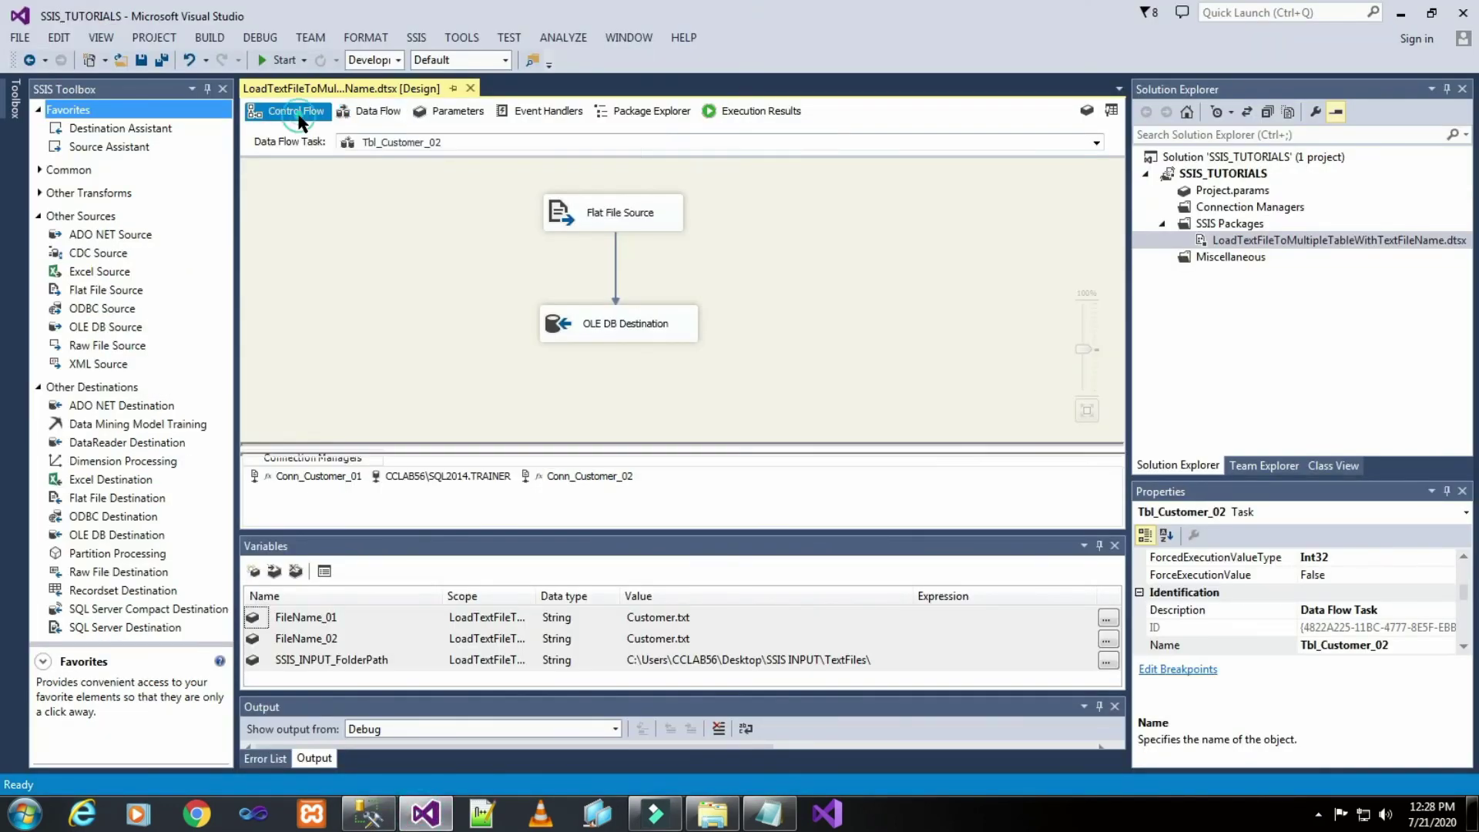
pyautogui.click(299, 114)
pyautogui.click(403, 270)
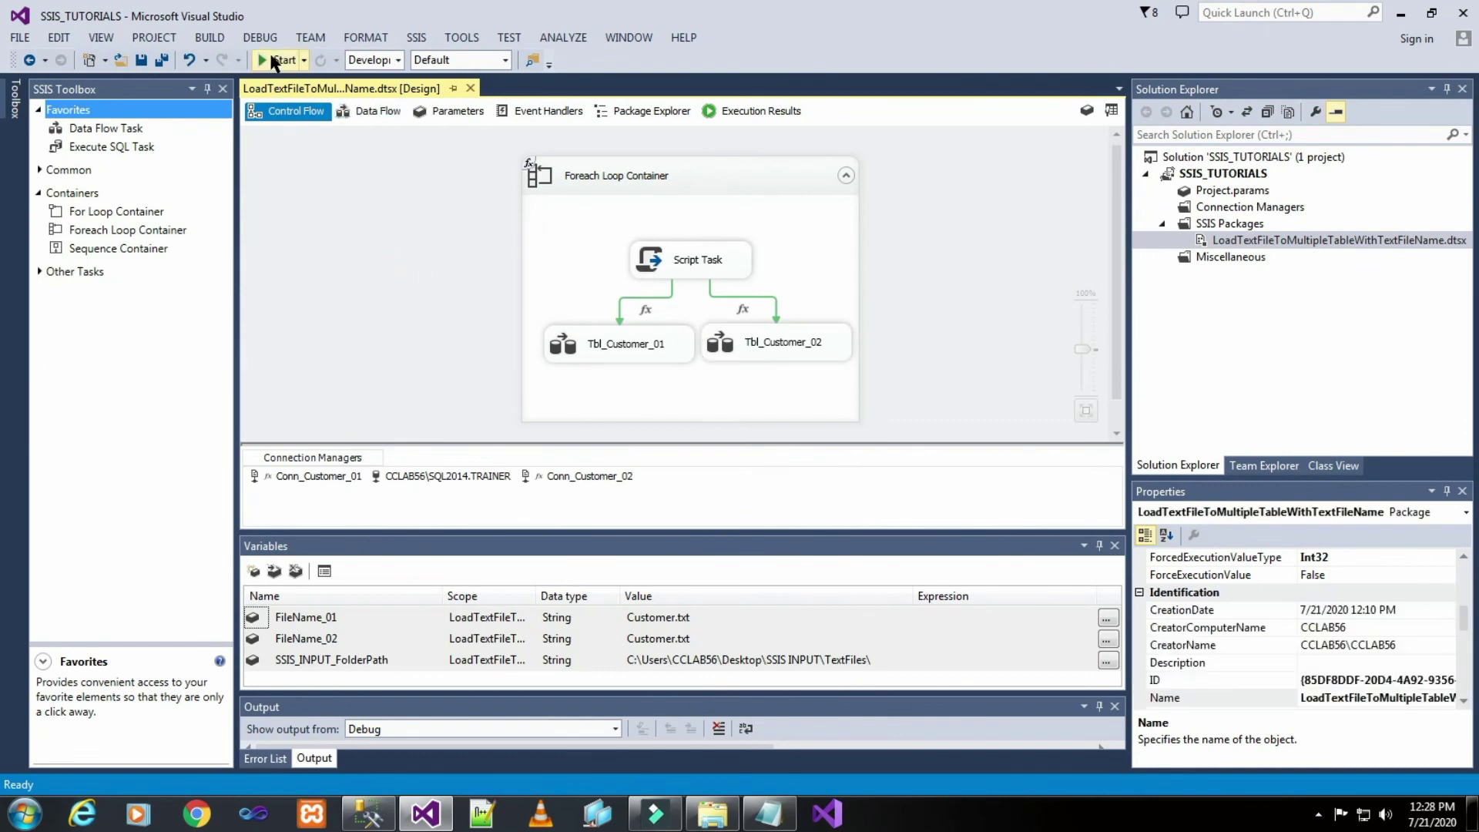
pyautogui.click(277, 60)
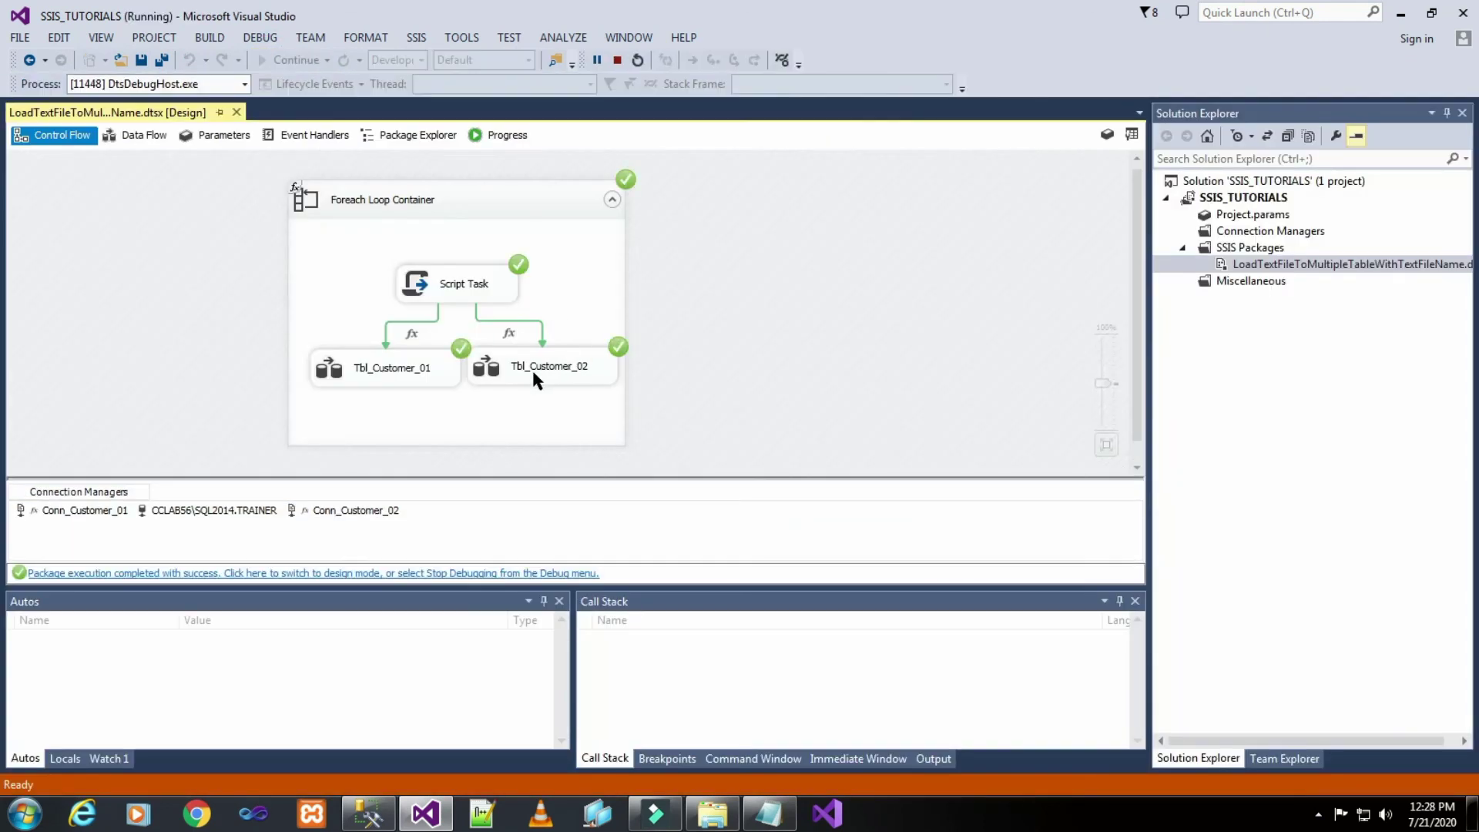
pyautogui.click(614, 60)
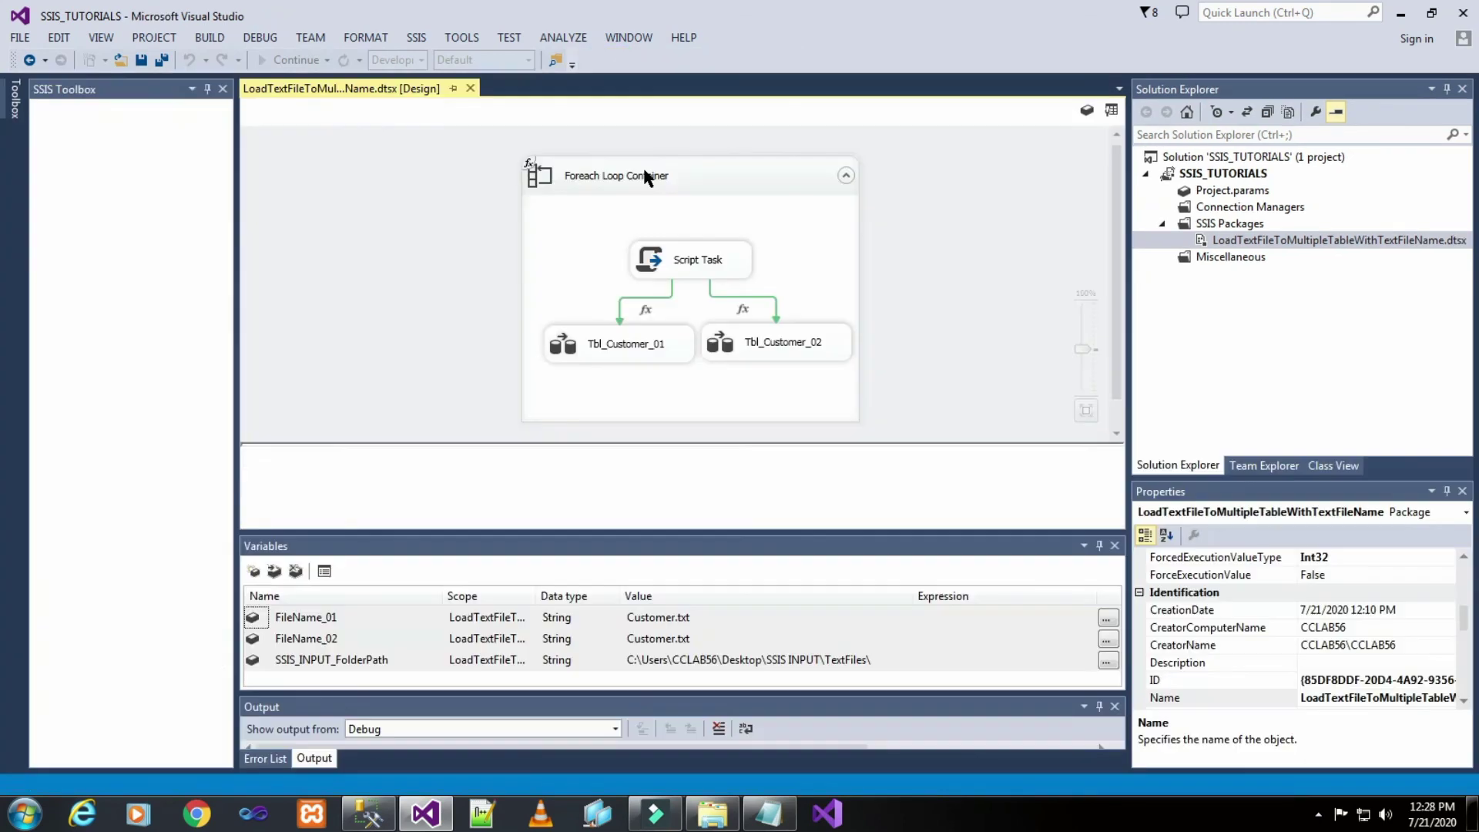
# - Query Customer_01 and Customer_02 again in SQL Server Management Studio to check the rows after the second package run
pyautogui.click(383, 815)
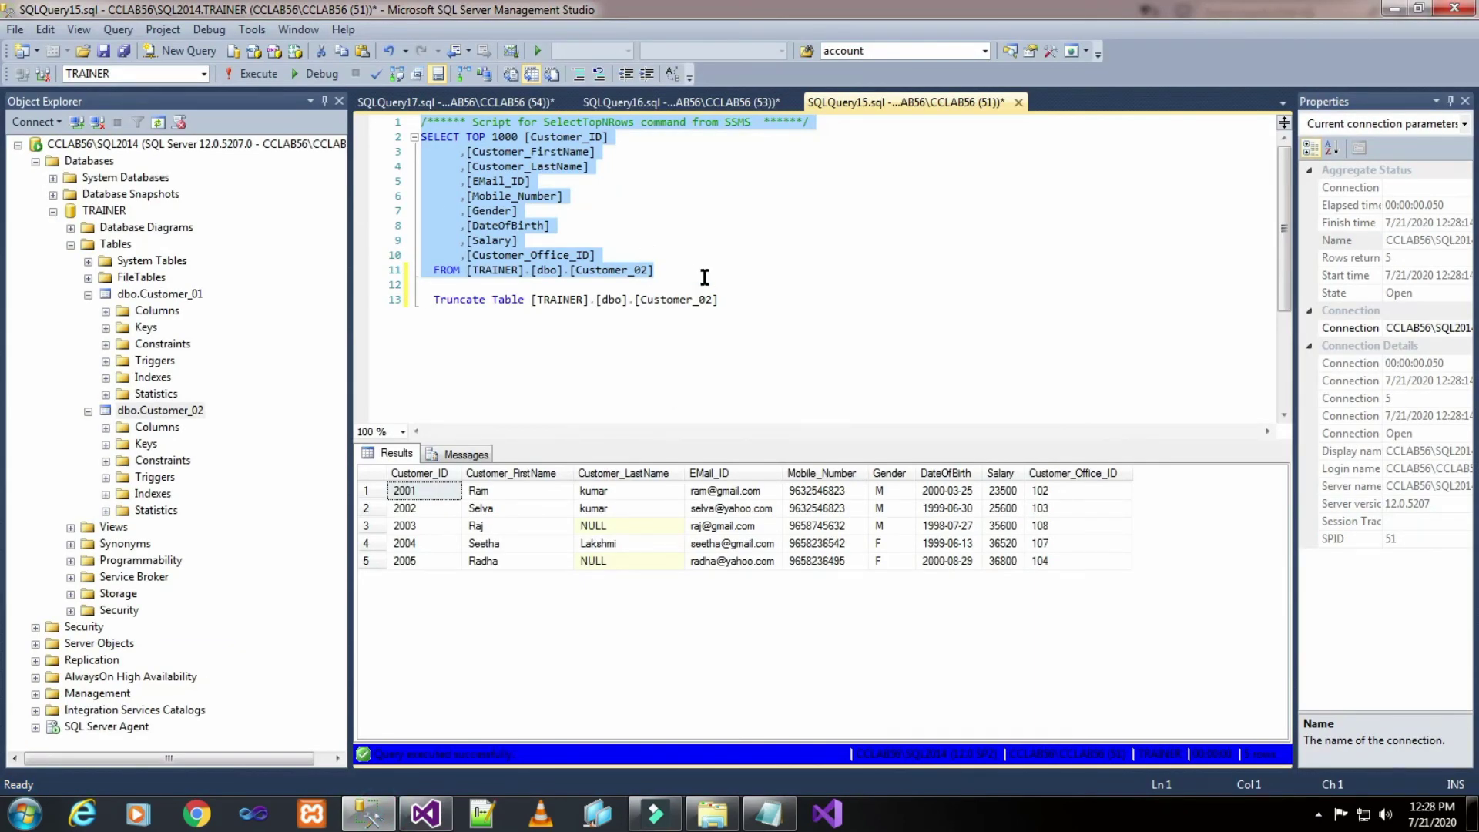
pyautogui.click(617, 102)
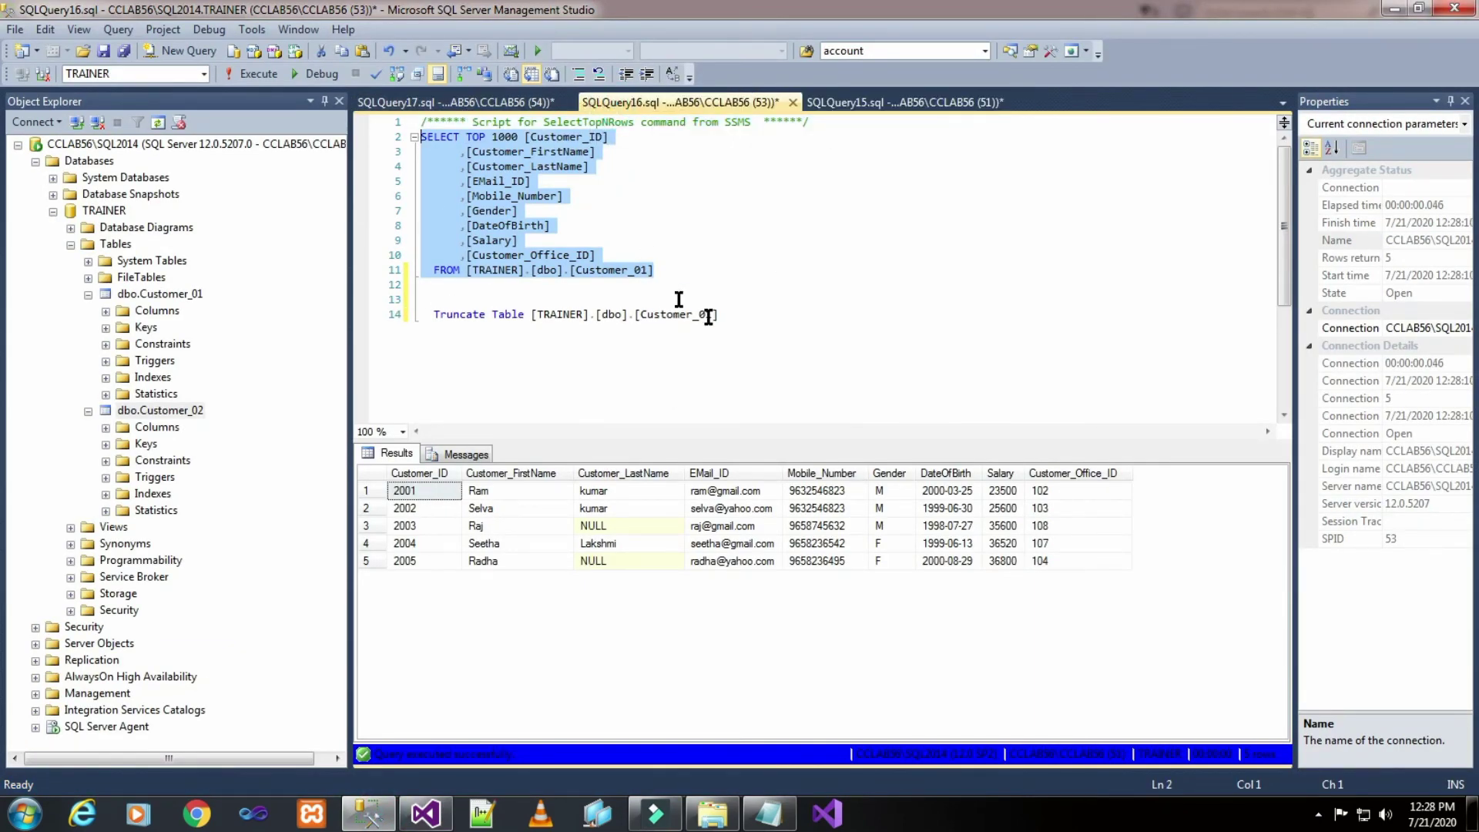
pyautogui.click(253, 73)
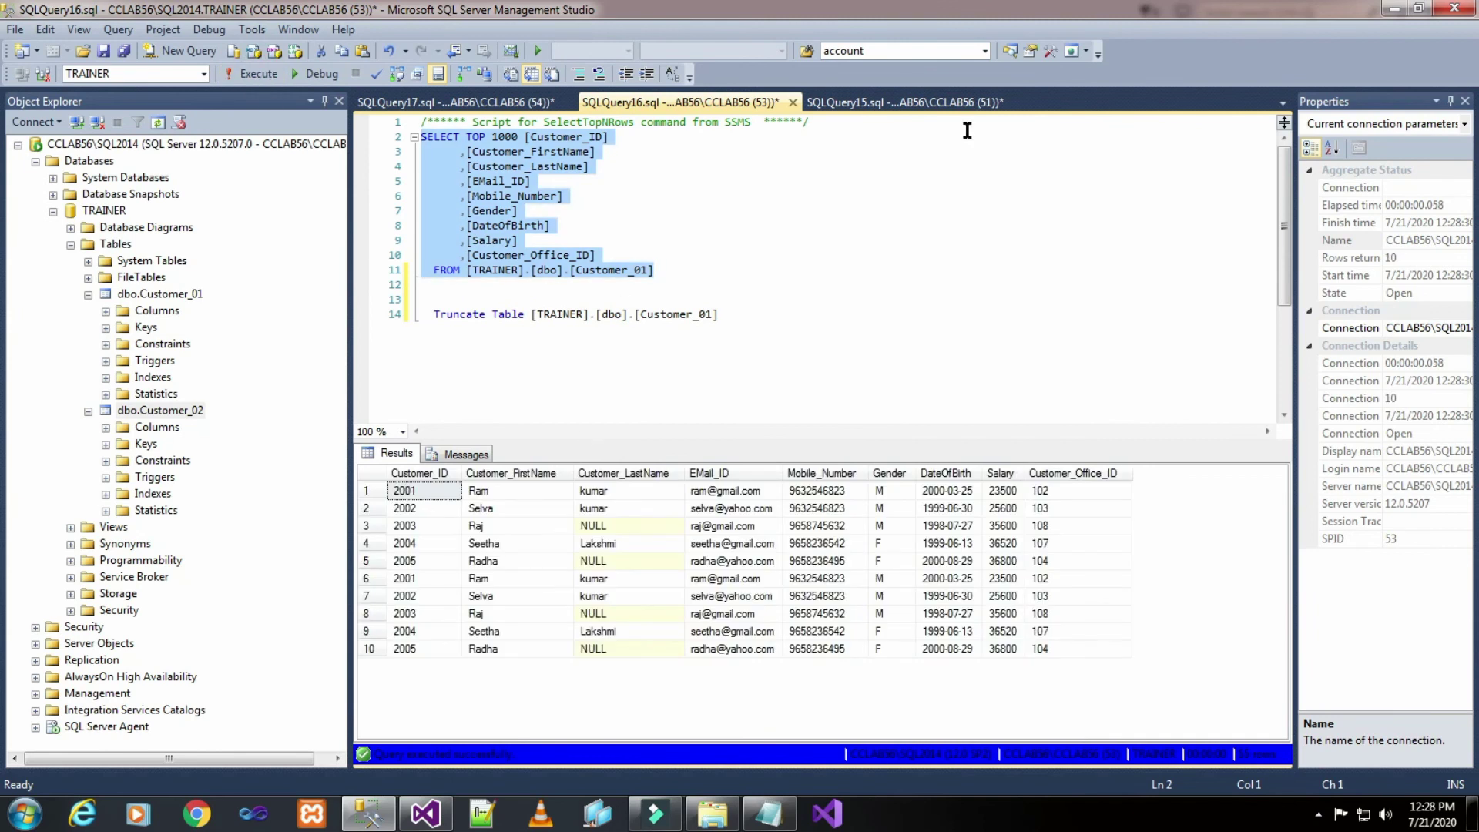
pyautogui.click(908, 105)
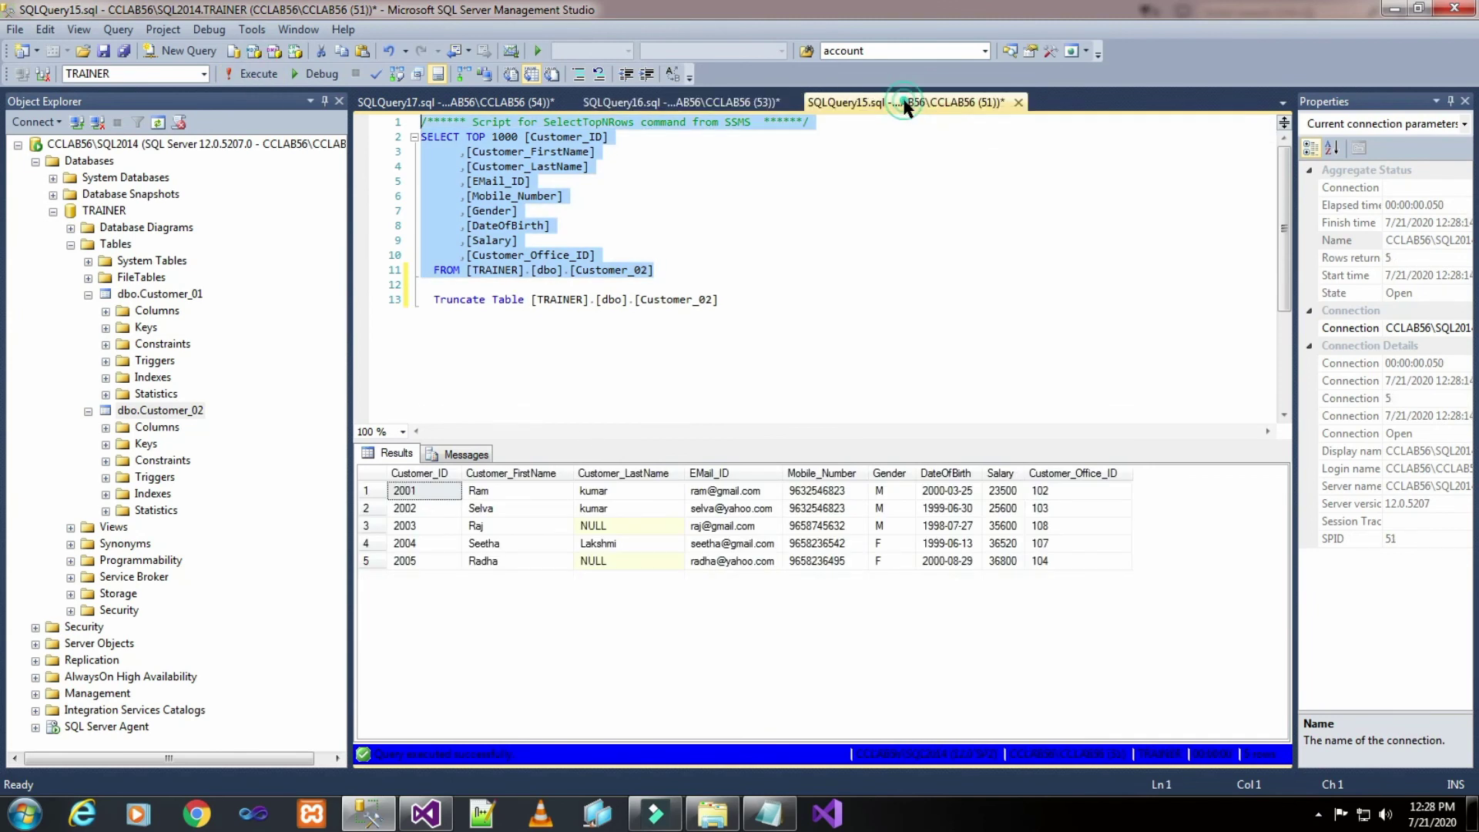
pyautogui.click(259, 75)
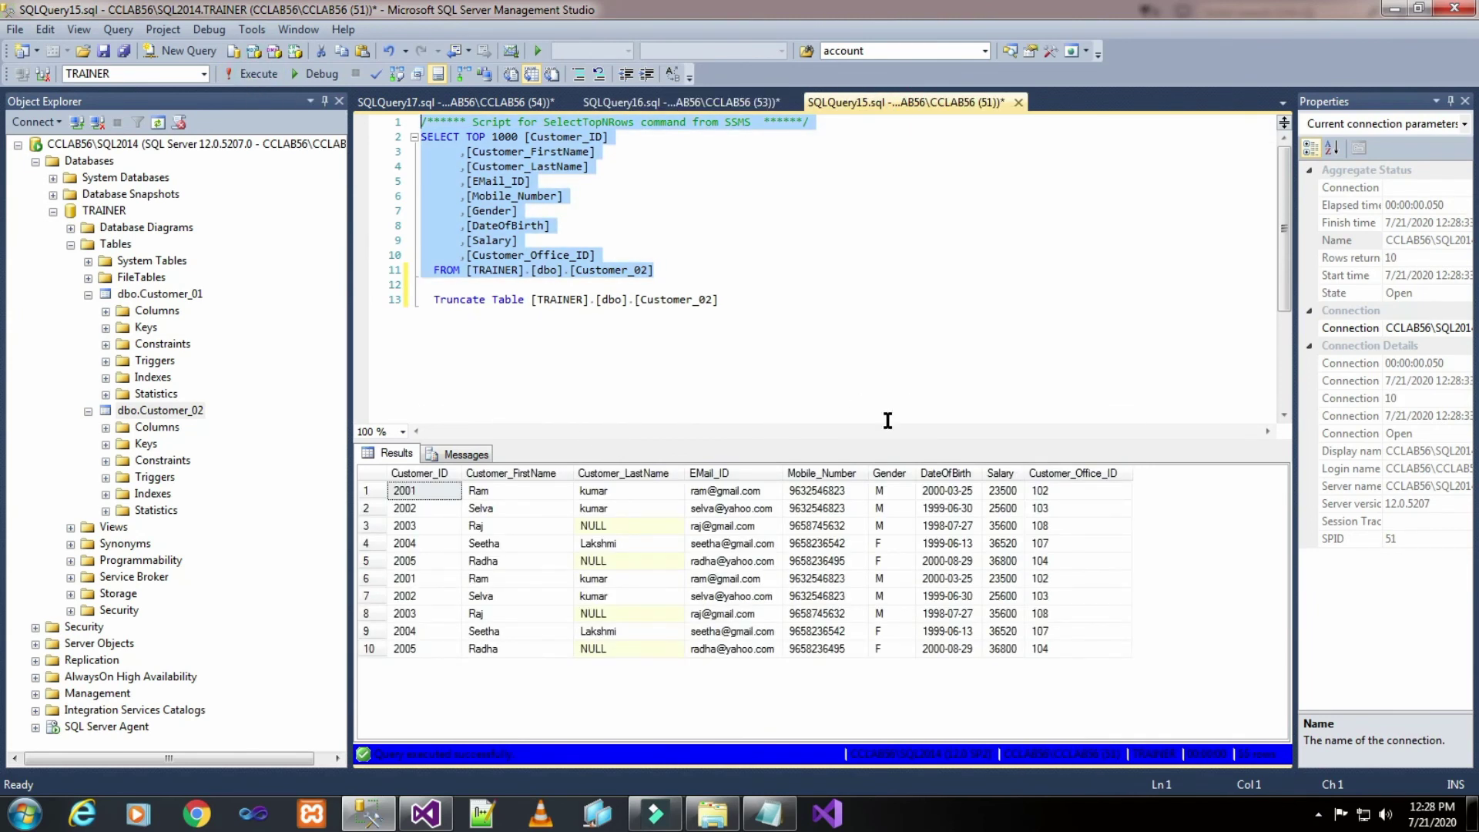